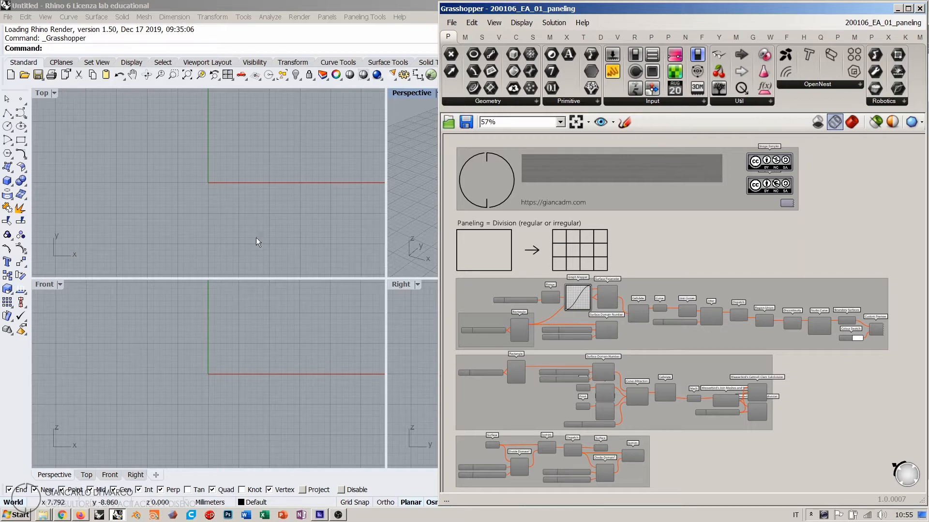
- Switch to Chrome, find the Grasshopper plugins article in the giancadm.com homepage news, and open it in a new tab
left_click(62, 515)
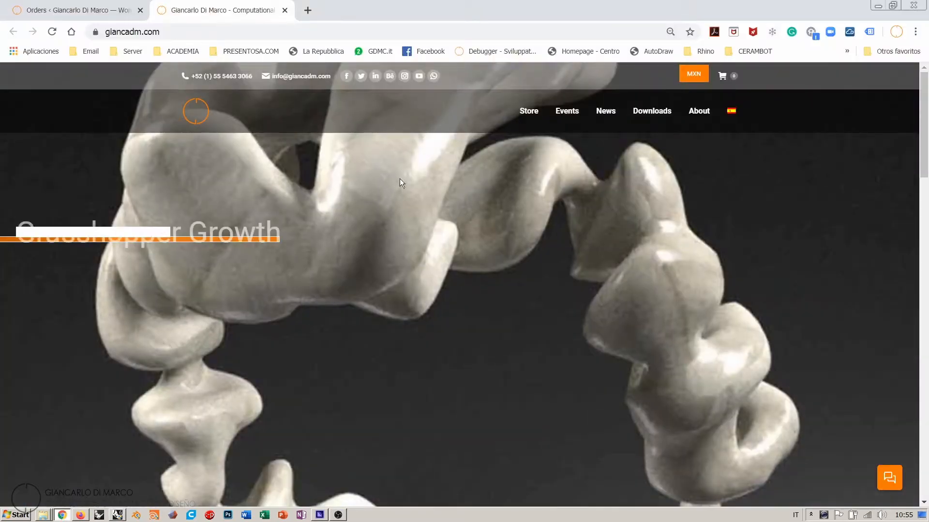
scroll(491, 224, "down", 1)
scroll(654, 224, "up", 1)
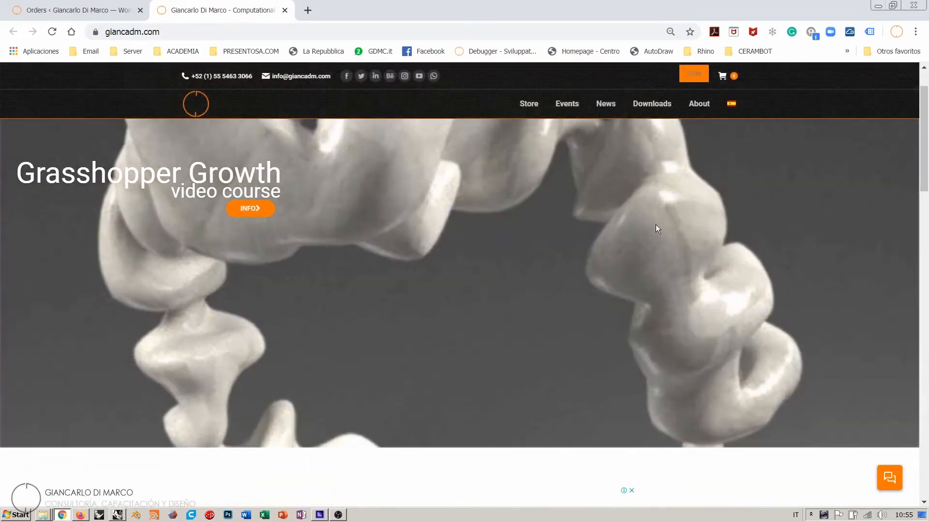
scroll(628, 228, "down", 2)
scroll(606, 223, "down", 10)
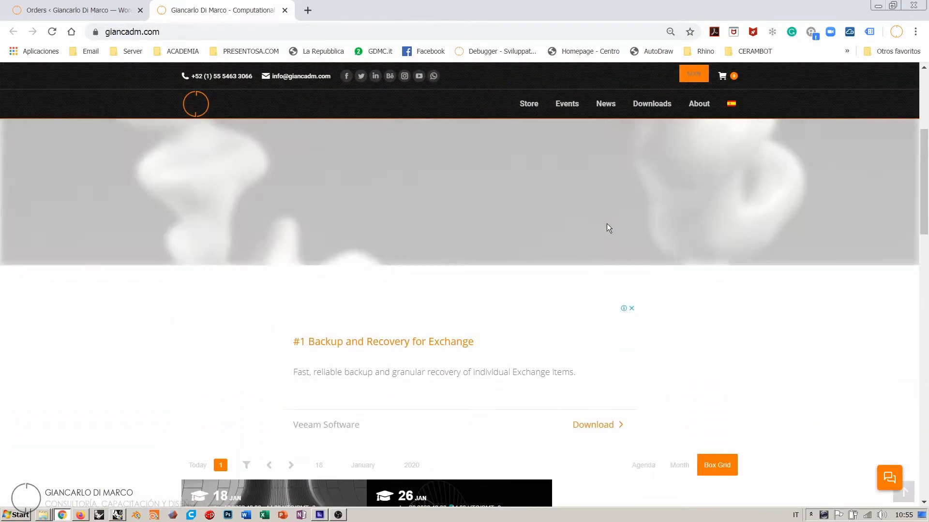
scroll(784, 255, "down", 9)
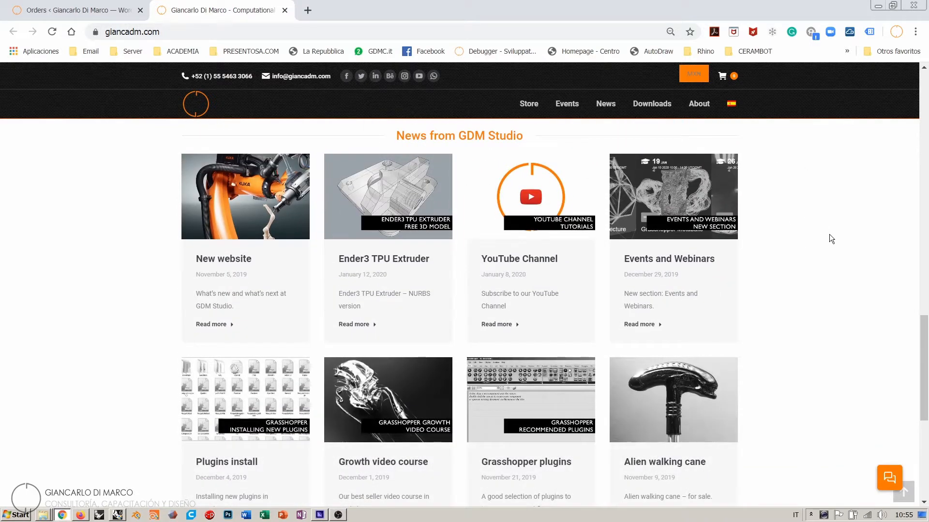
scroll(822, 312, "down", 3)
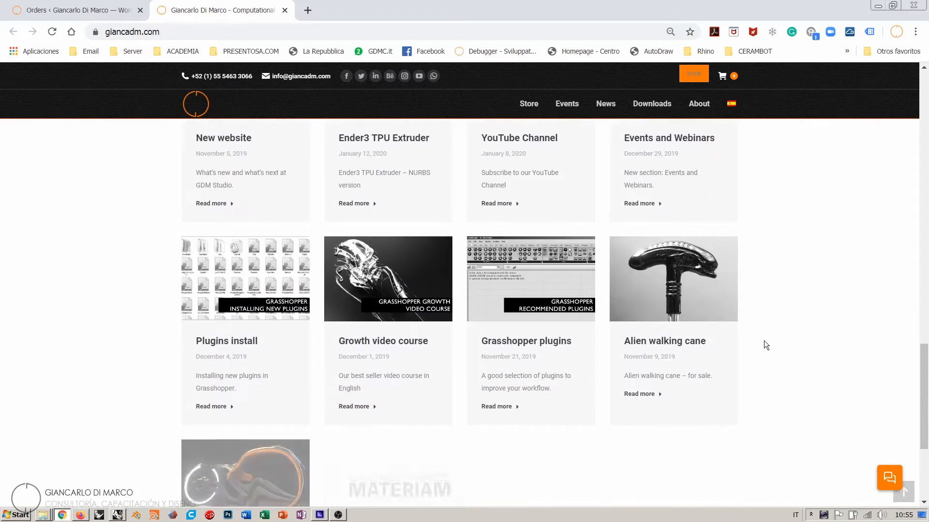
middle_click(518, 342)
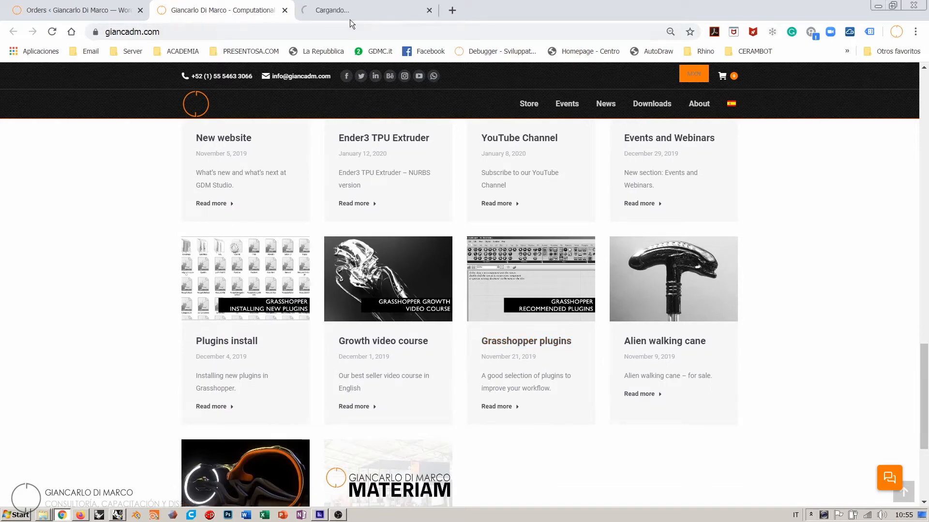
left_click(345, 5)
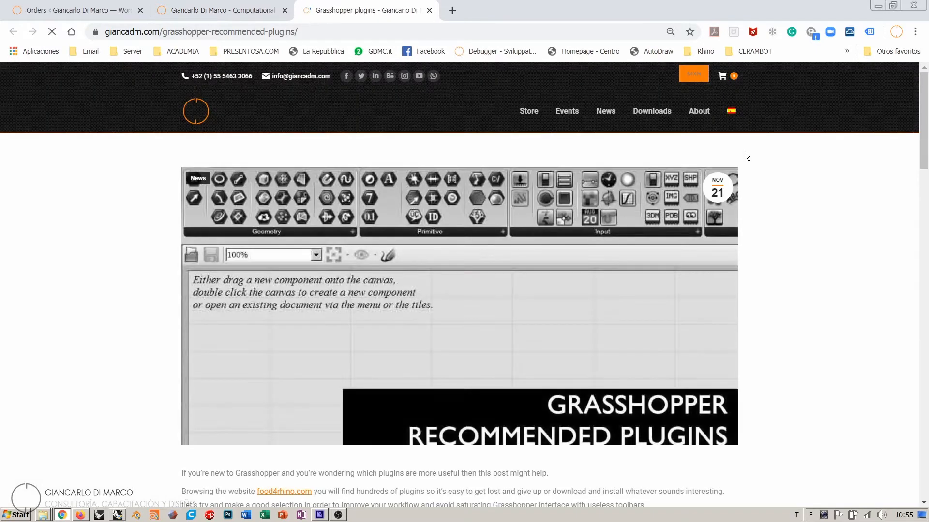
- Review the article's recommended plugins by category, from Paneling and tessellation through Discipline – Art and Media
left_click_drag(924, 127, 924, 202)
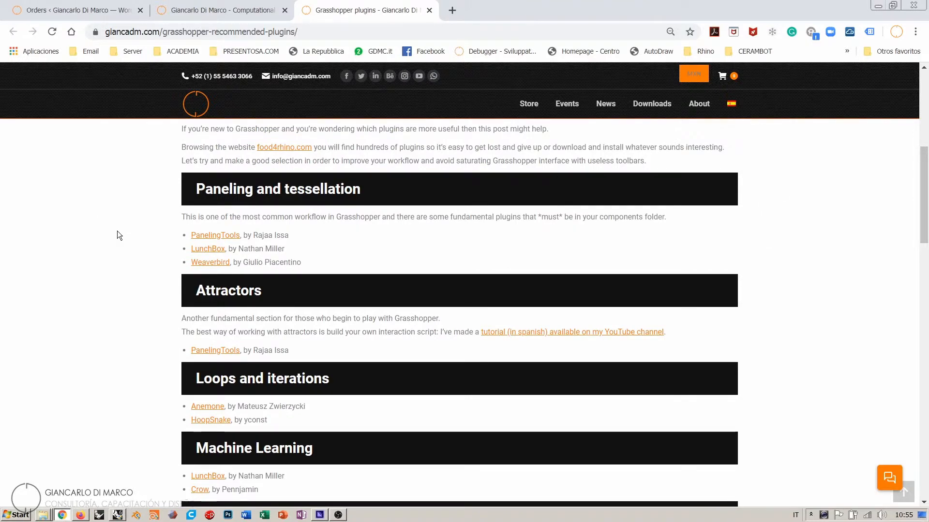
scroll(117, 230, "down", 1)
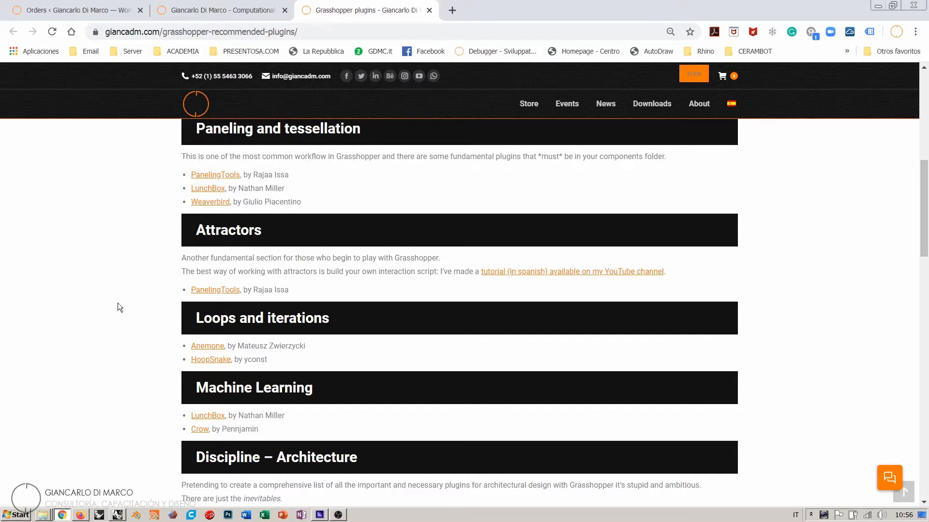
scroll(117, 249, "down", 4)
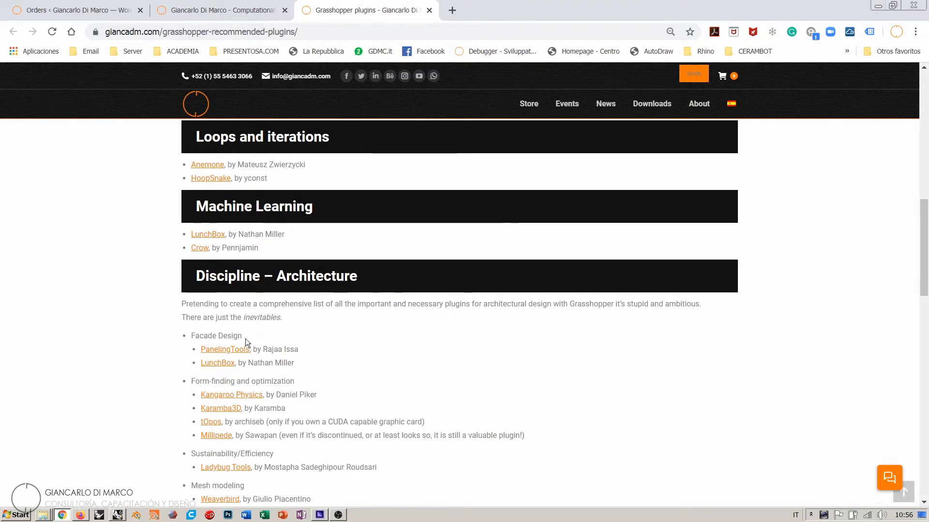
scroll(145, 299, "down", 1)
scroll(144, 300, "down", 4)
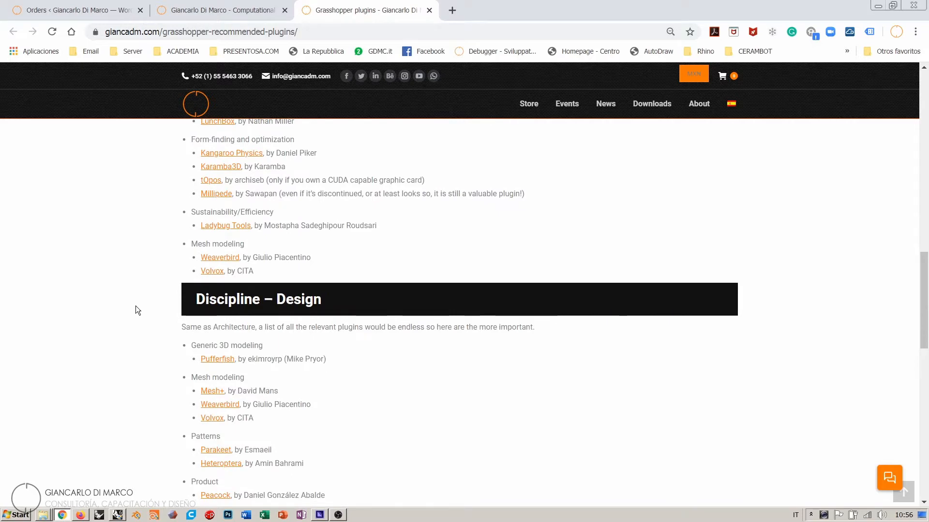
scroll(135, 307, "up", 15)
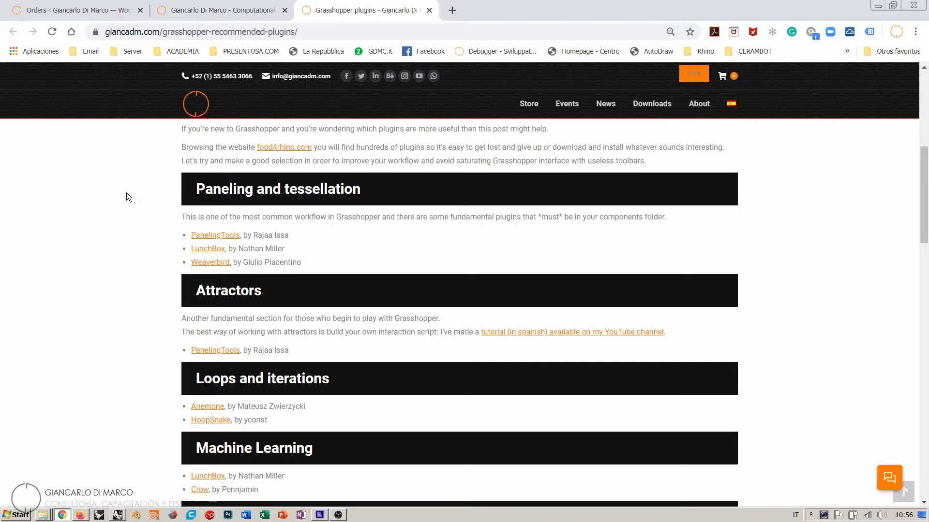
scroll(158, 227, "down", 4)
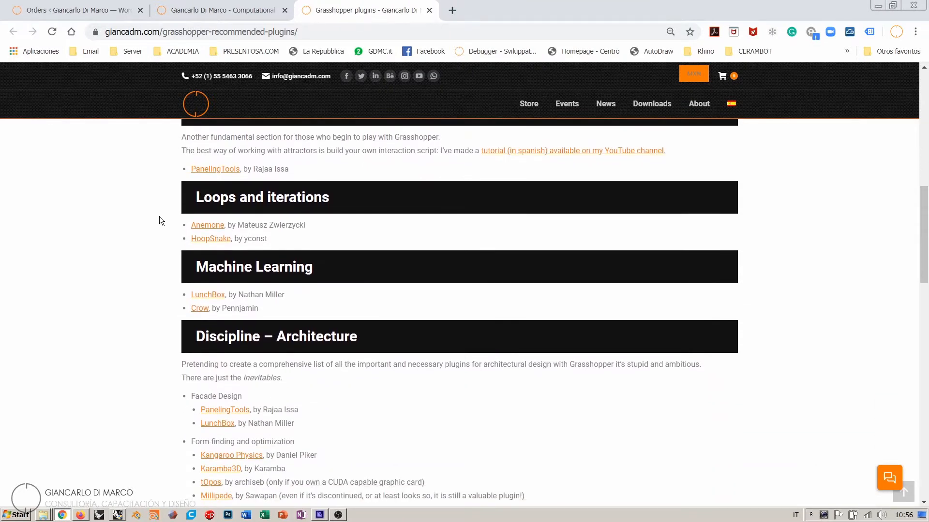
scroll(159, 216, "down", 13)
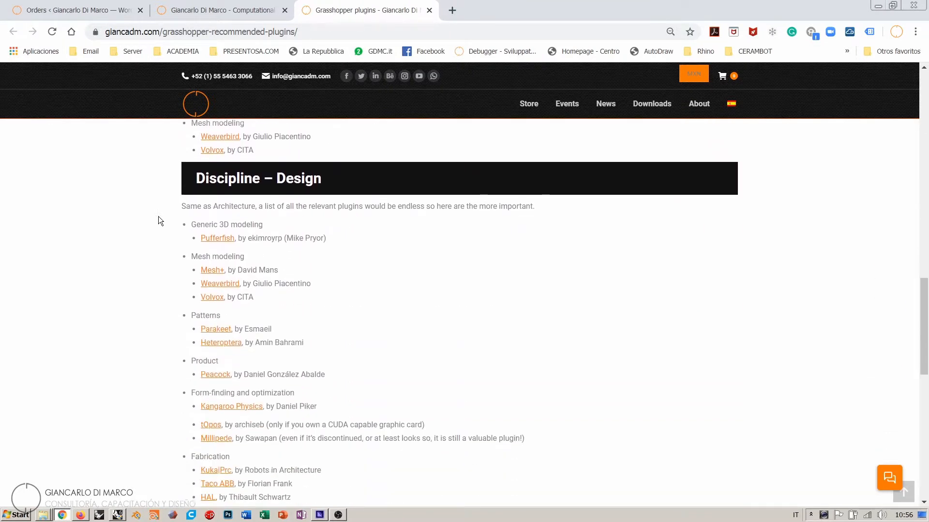
scroll(159, 216, "down", 2)
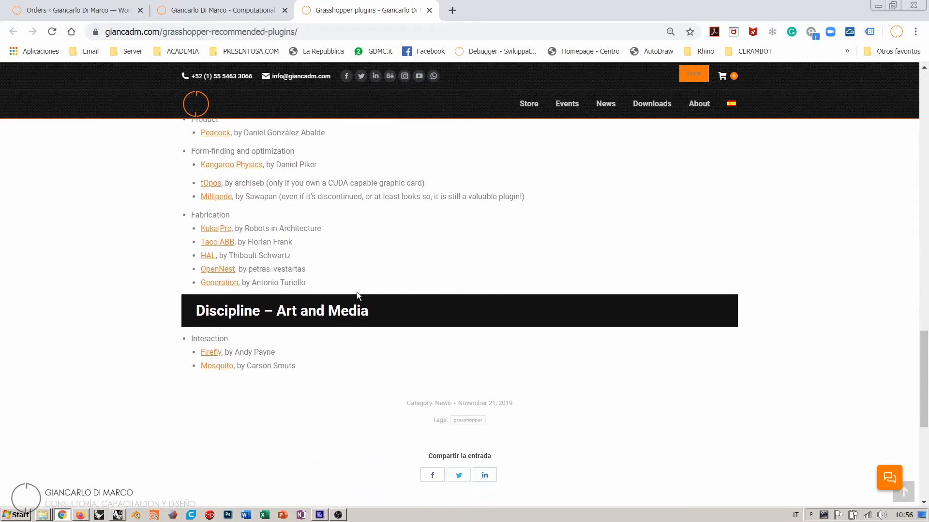
scroll(129, 268, "up", 8)
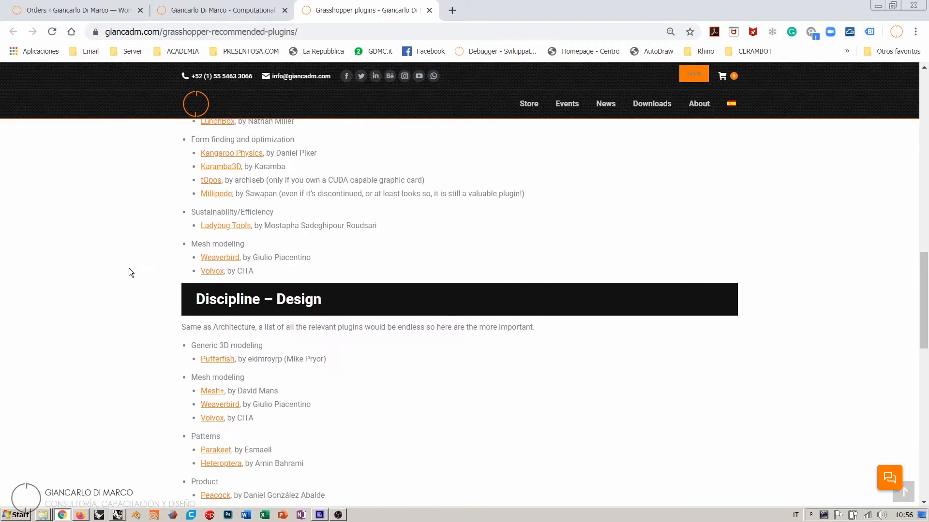
scroll(129, 268, "up", 3)
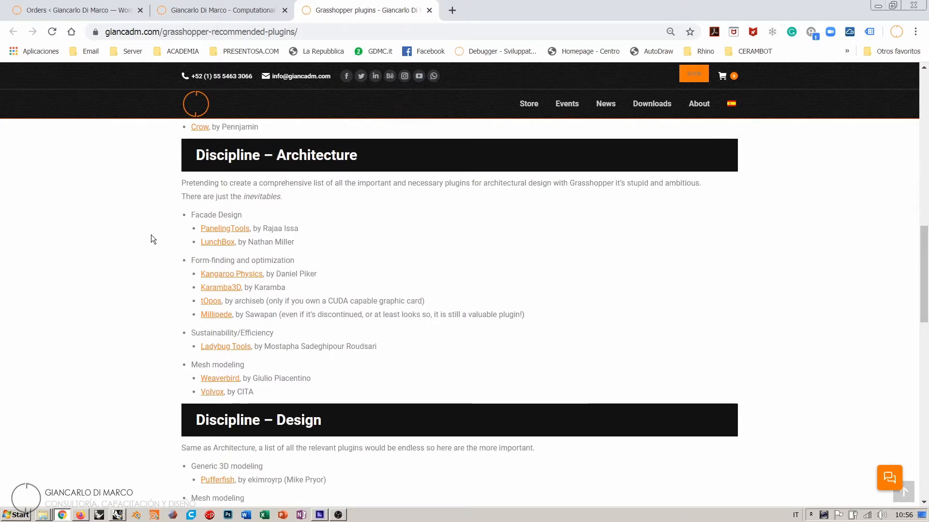
scroll(131, 231, "up", 8)
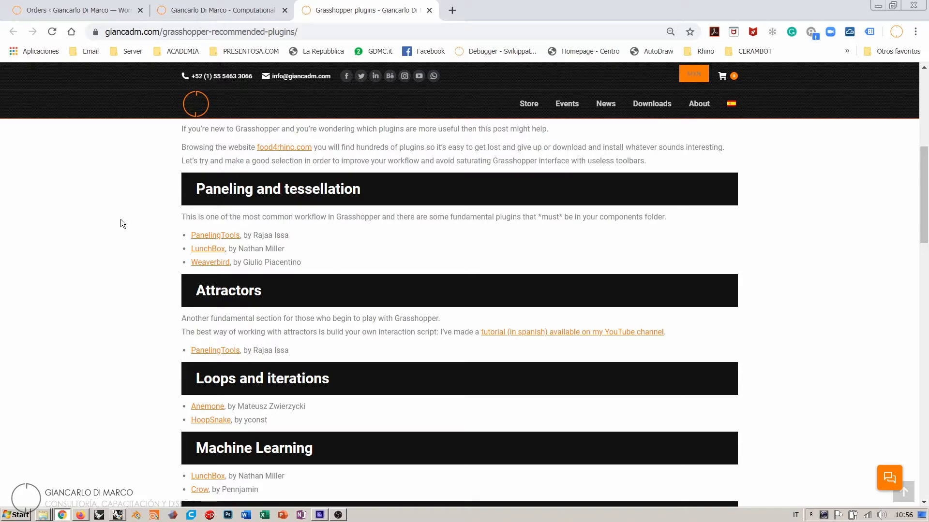
- Try to open the website's Downloads page from the plugins article
scroll(139, 210, "up", 4)
scroll(138, 211, "up", 3)
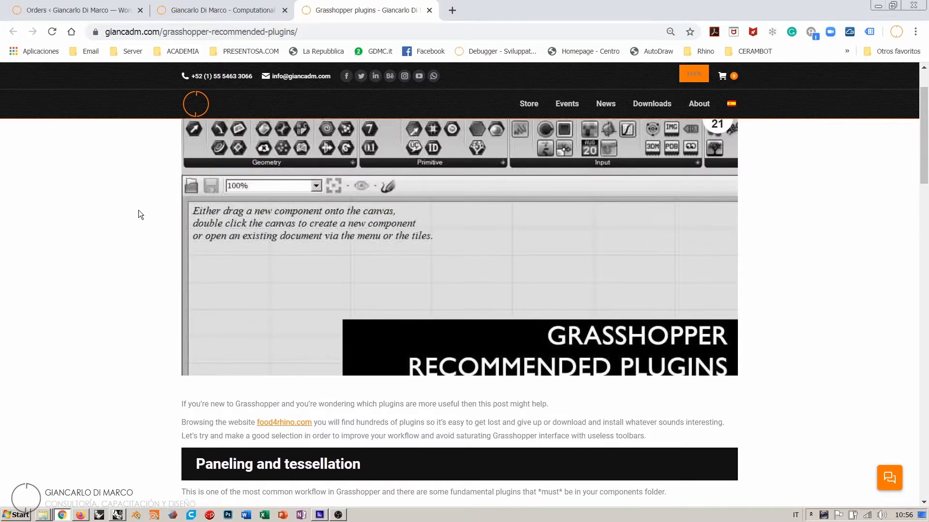
left_click(655, 114)
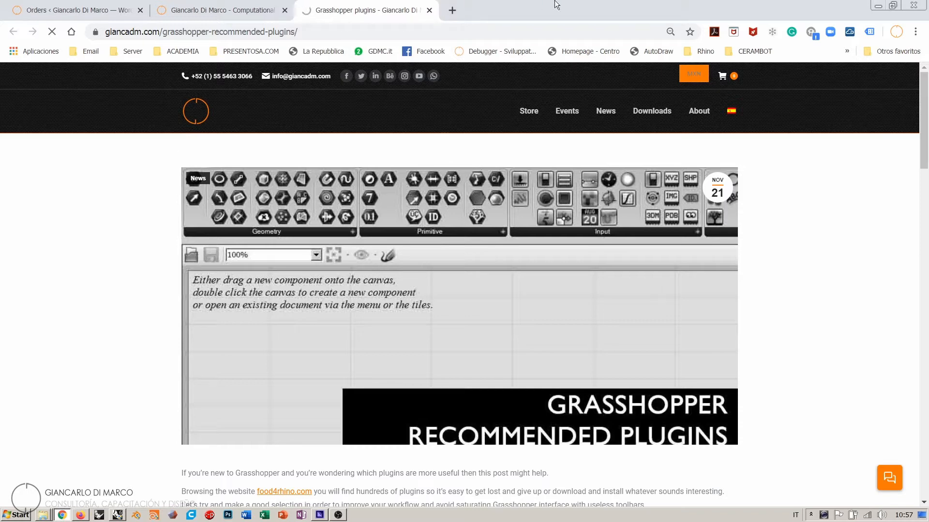
- Open the website owner's YouTube channel in a new tab and pause its introductory video
left_click(452, 10)
type("youtub")
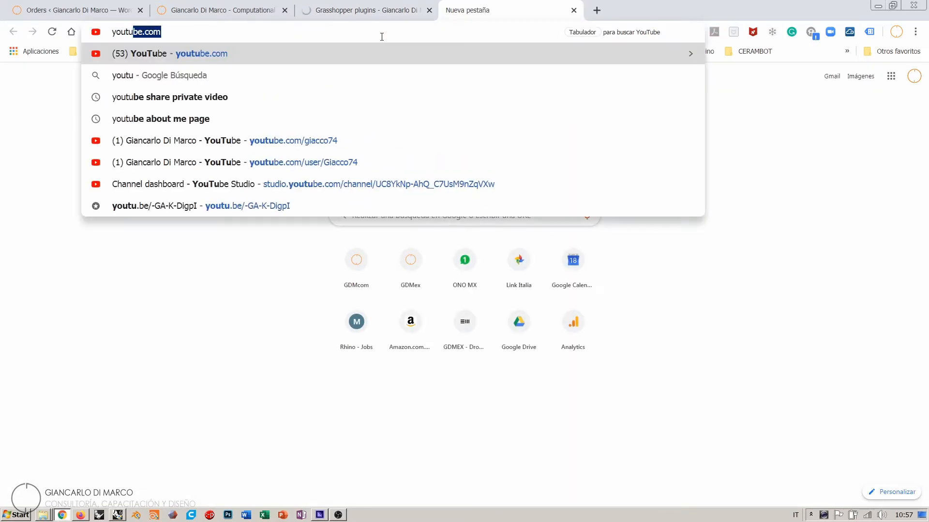
key("Down")
key("Down")
key("Down")
key("Down")
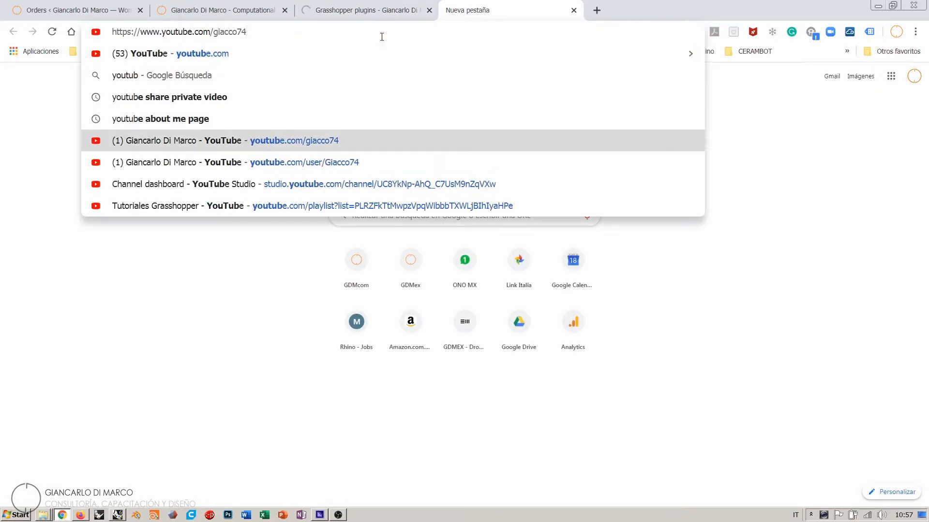
key("Return")
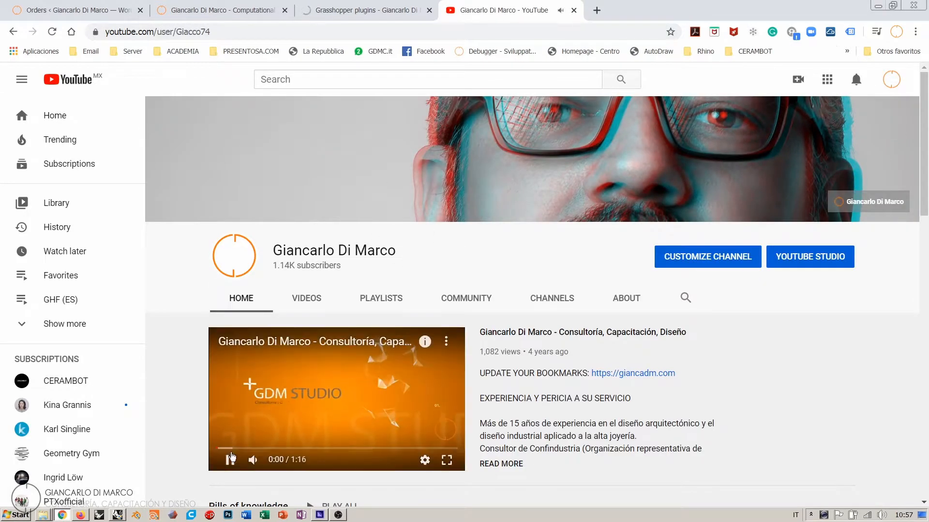
left_click(230, 458)
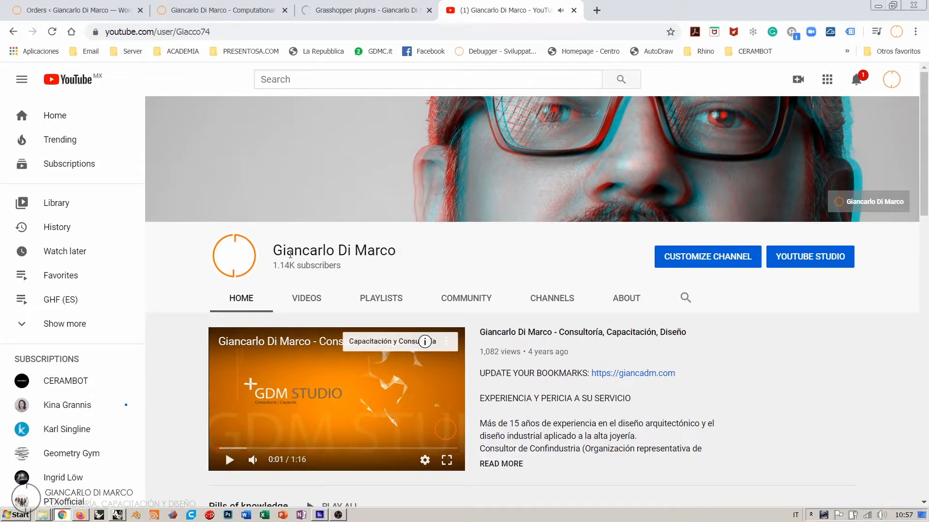
- Highlight the YouTube channel's name and the username part of its web address to point them out
left_click_drag(274, 251, 407, 263)
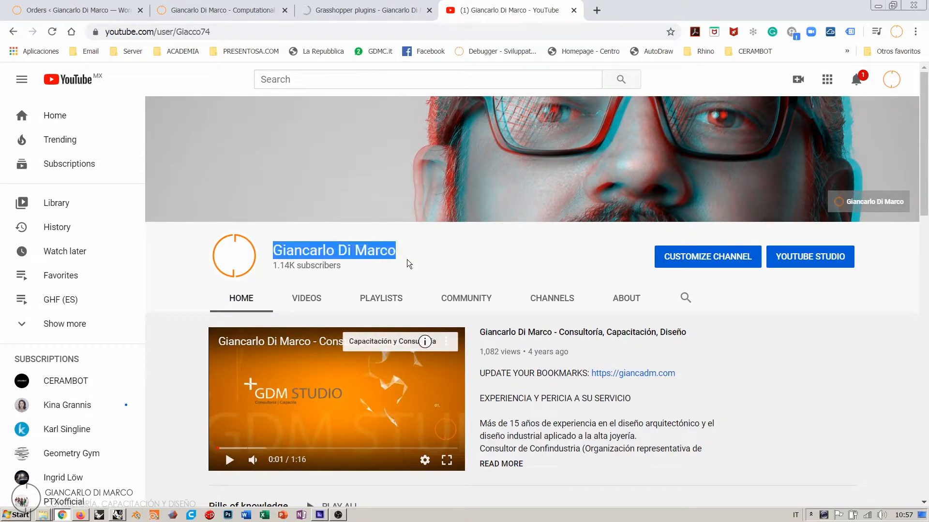
left_click(414, 254)
double_click(225, 31)
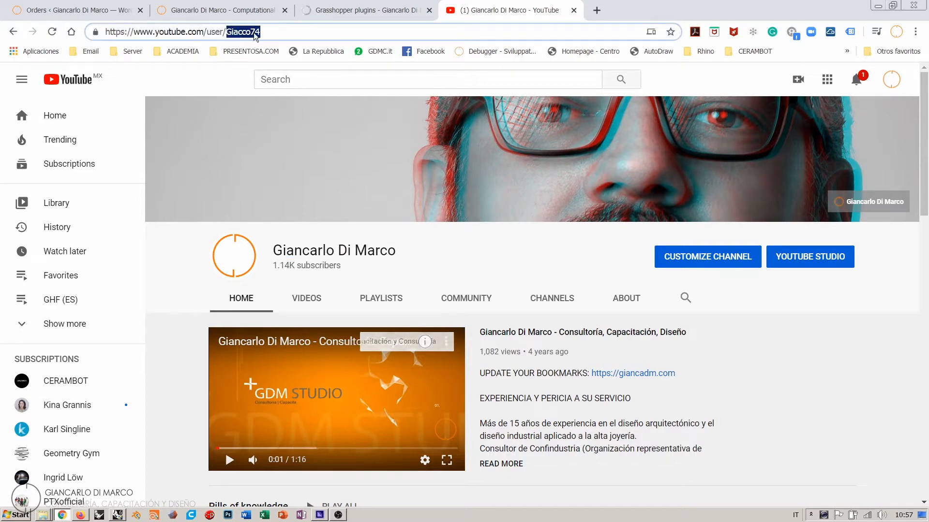
left_click(178, 260)
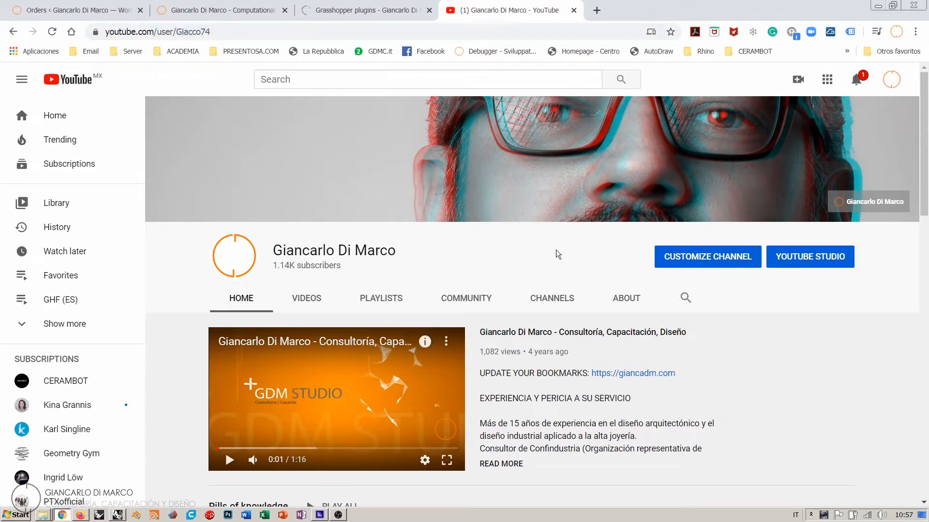
- Examine the channel's video sections, including Pills of knowledge, Popular uploads, Tutoriales Grasshopper and Tutoriales Rhino
scroll(603, 265, "down", 7)
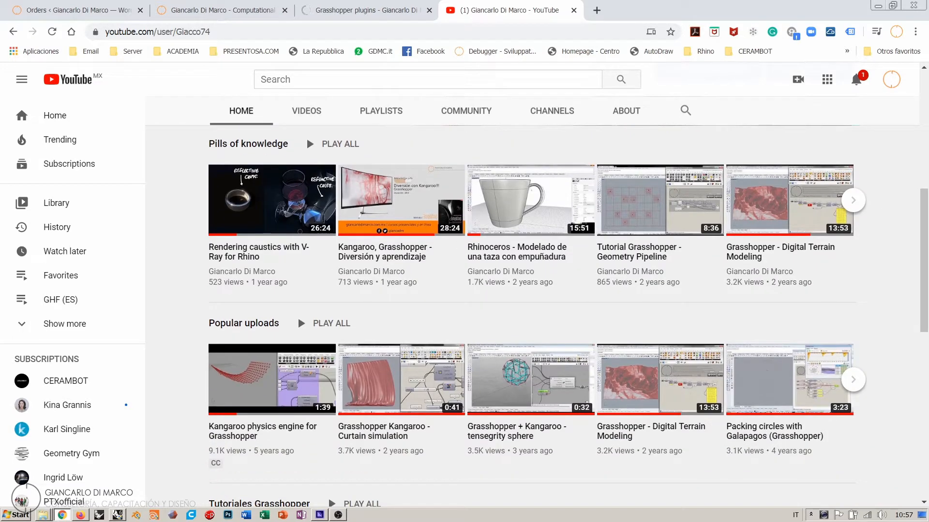
left_click_drag(923, 203, 896, 302)
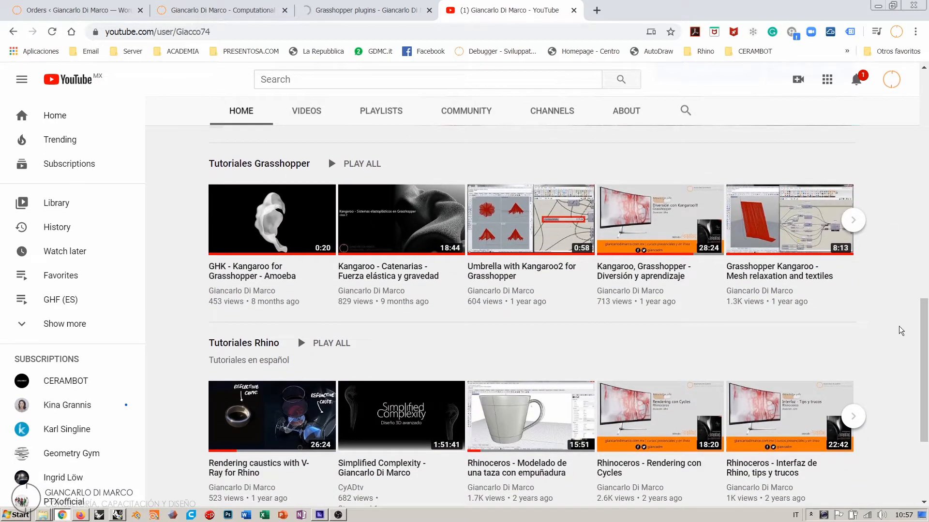
mouse_move(922, 319)
left_mouse_down()
mouse_move(924, 379)
mouse_move(924, 335)
left_mouse_up()
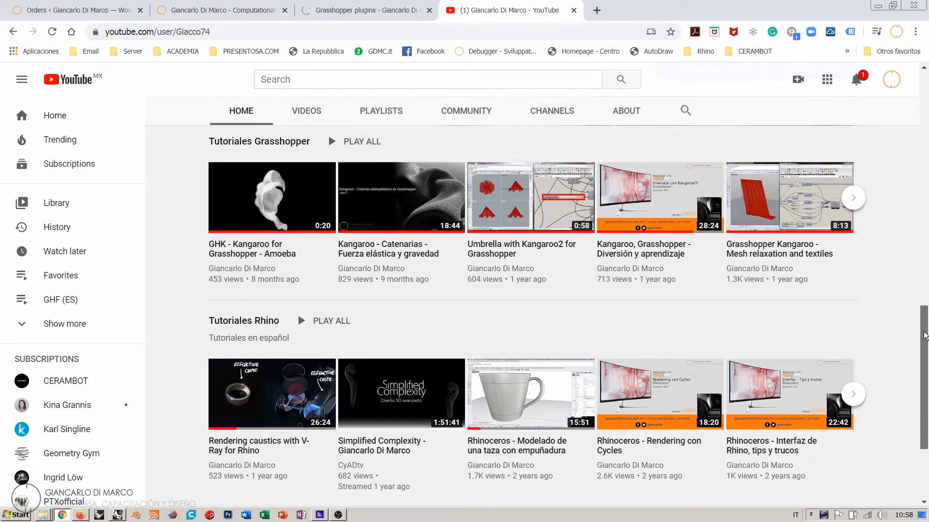
left_click_drag(924, 335, 924, 243)
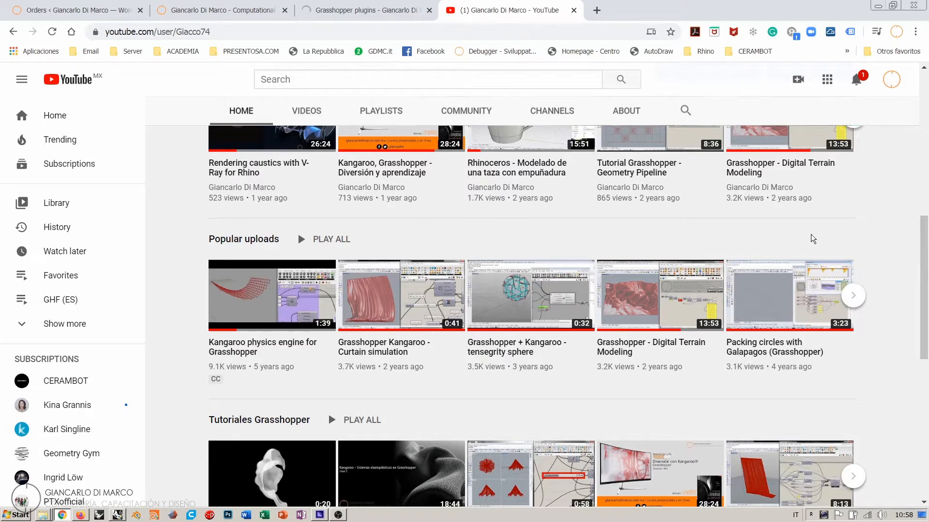
scroll(884, 256, "up", 1)
scroll(884, 257, "up", 1)
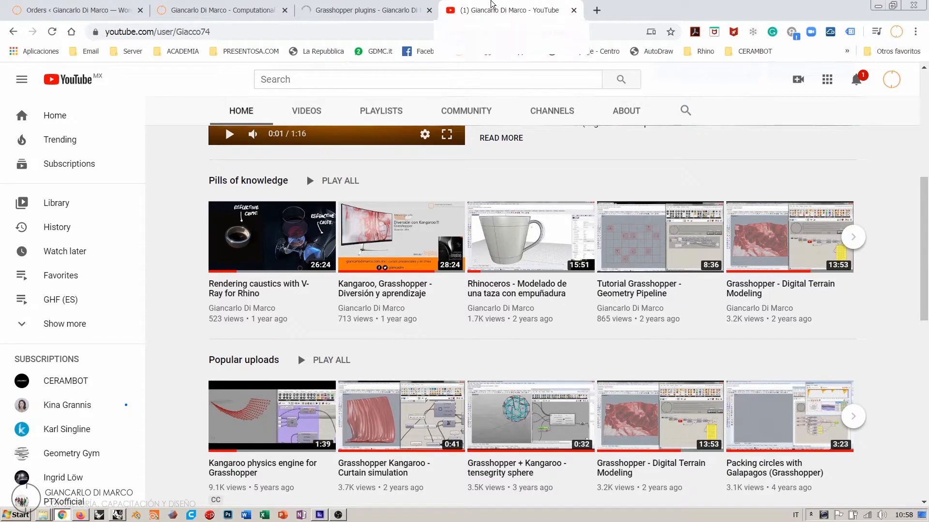
- Close the YouTube tab and review the article's plugin lists from Paneling and tessellation to Machine Learning
middle_click(491, 4)
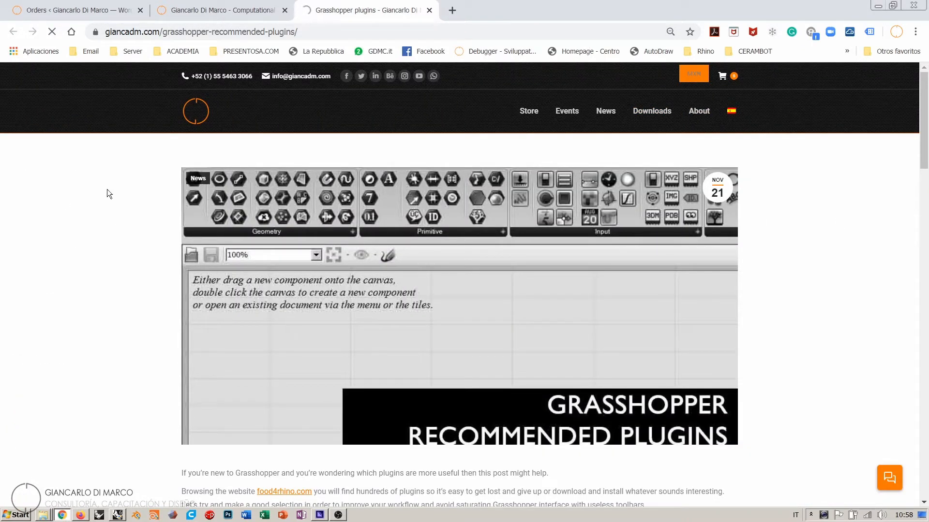
scroll(103, 213, "down", 5)
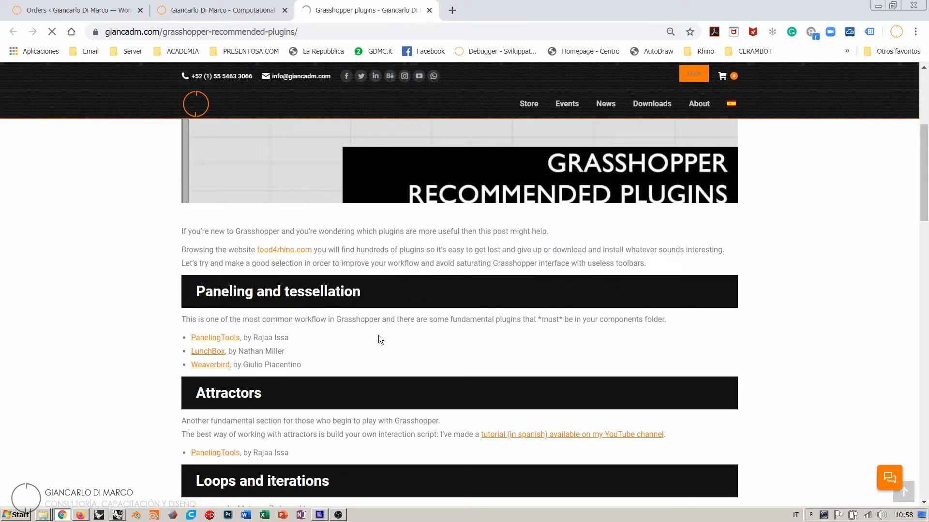
scroll(283, 293, "down", 3)
scroll(283, 293, "down", 1)
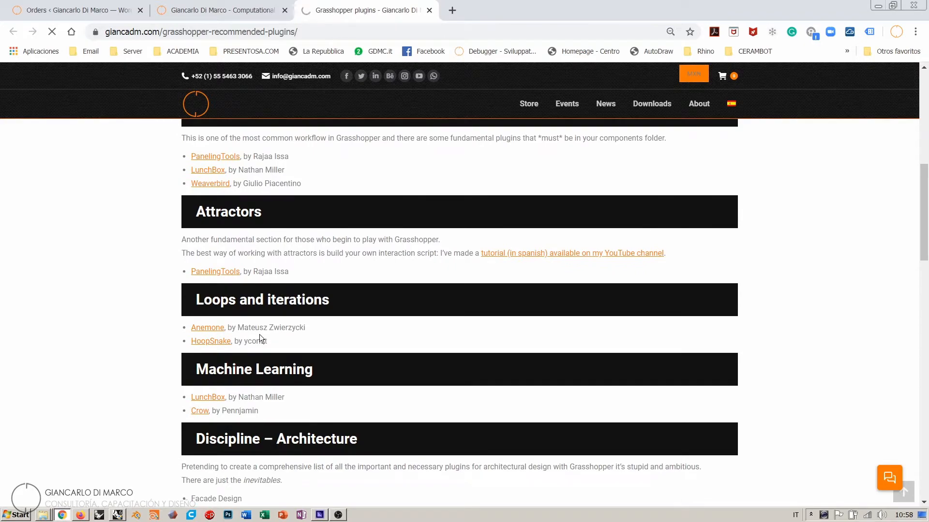
- Close the recommended plugins article and switch to the 200106_EA_01_paneling definition in Grasshopper, shown beside Rhino
scroll(260, 335, "down", 2)
key("ctrl+w")
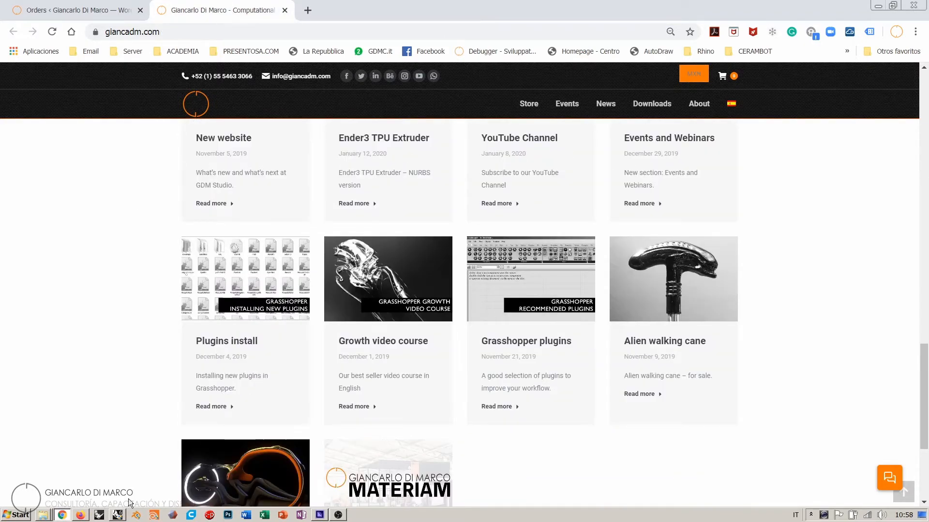
left_click(117, 515)
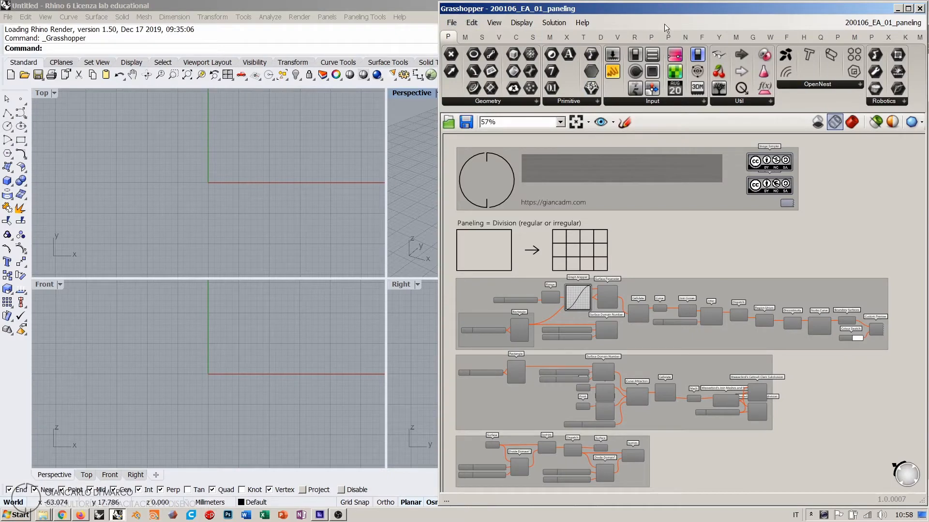
left_click(909, 10)
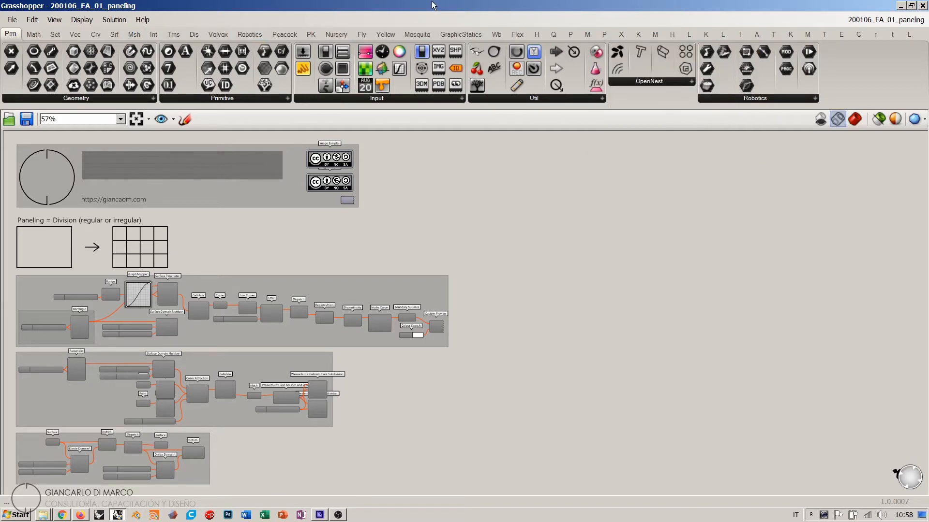
double_click(403, 4)
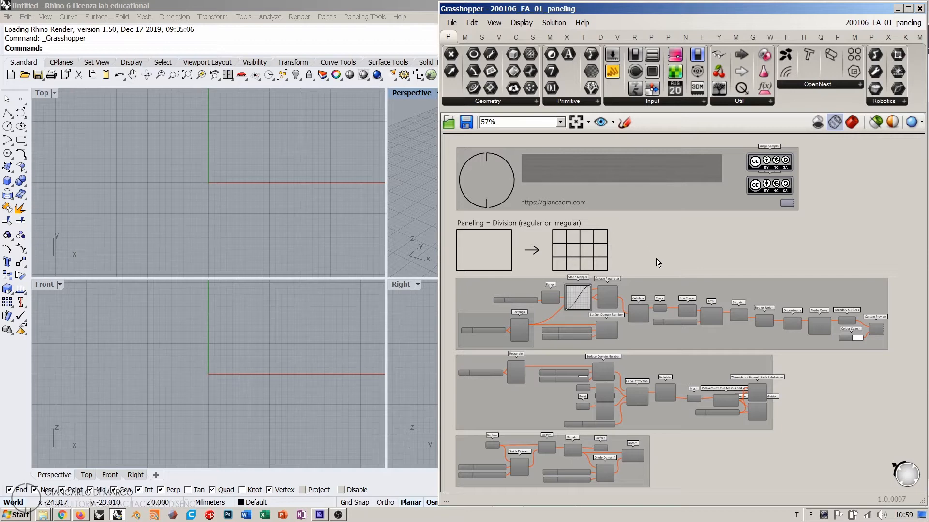
- Examine the "Paneling = Division (regular or irregular)" diagram, widening the Grasshopper window to see both rectangles together
scroll(553, 253, "up", 6)
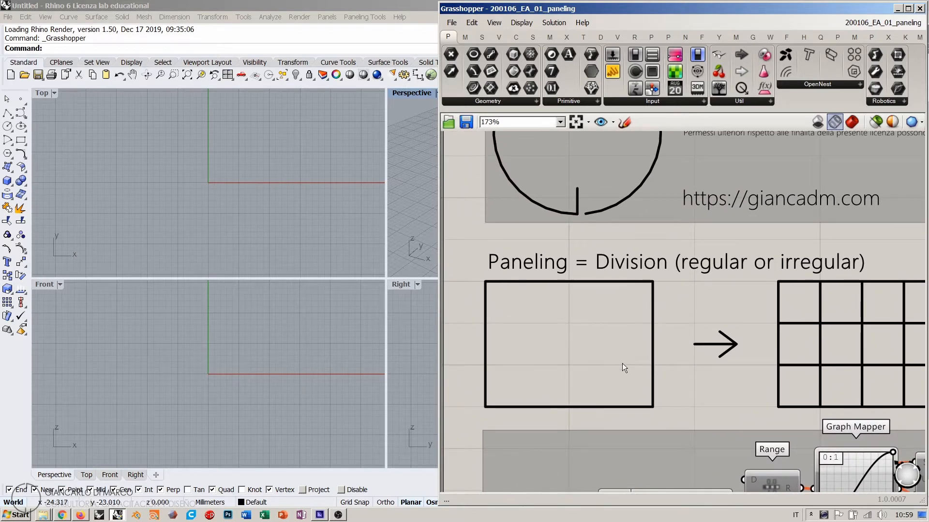
right_click_drag(801, 322, 736, 322)
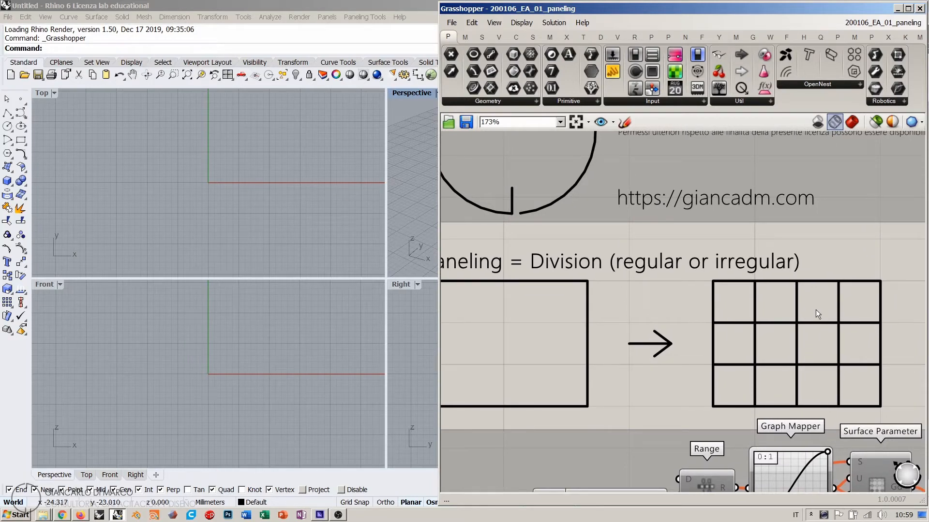
left_click_drag(439, 245, 214, 248)
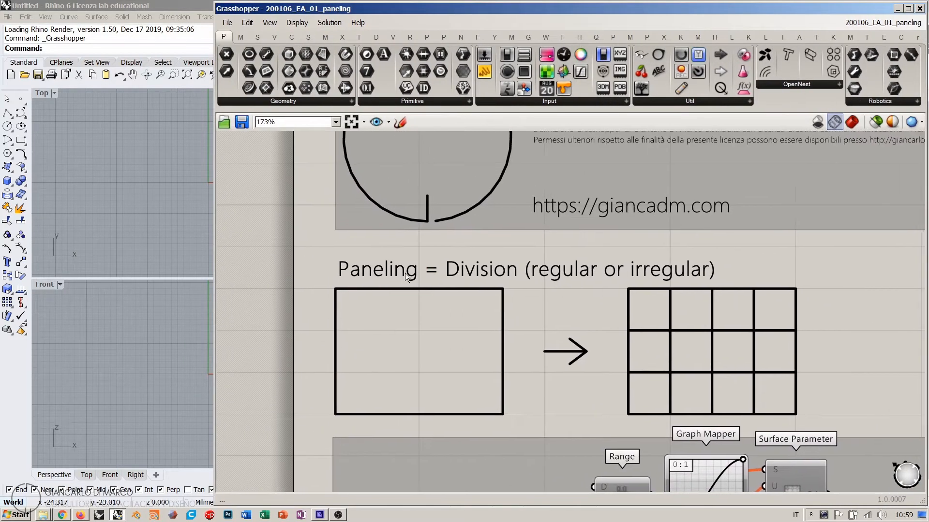
left_click(564, 309)
scroll(585, 300, "down", 5)
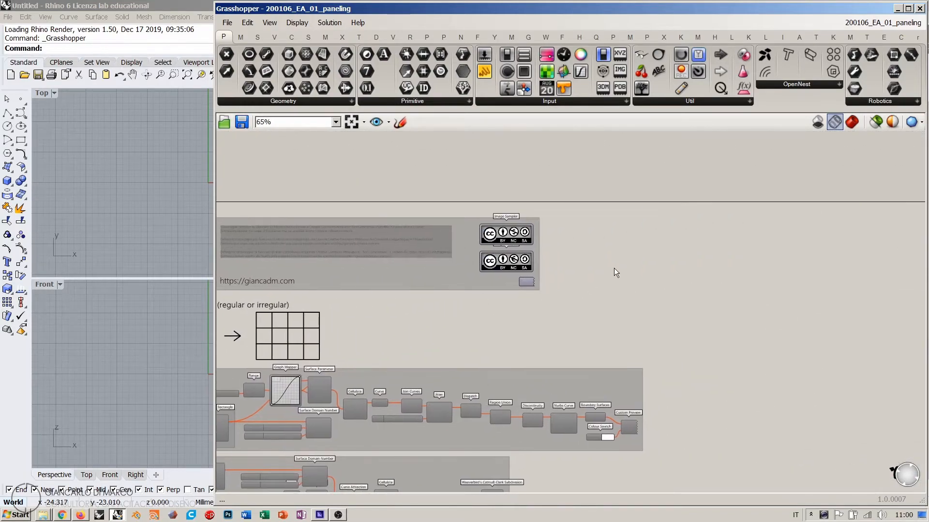
- Narrow the Grasshopper window to about half the screen so the Rhino viewports show beside an empty canvas area
scroll(695, 261, "up", 3)
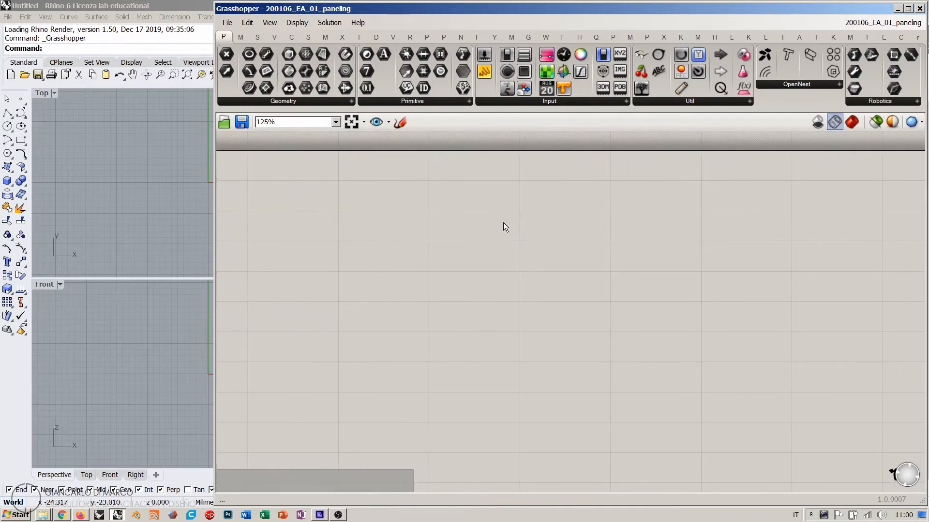
right_click_drag(503, 228, 543, 251)
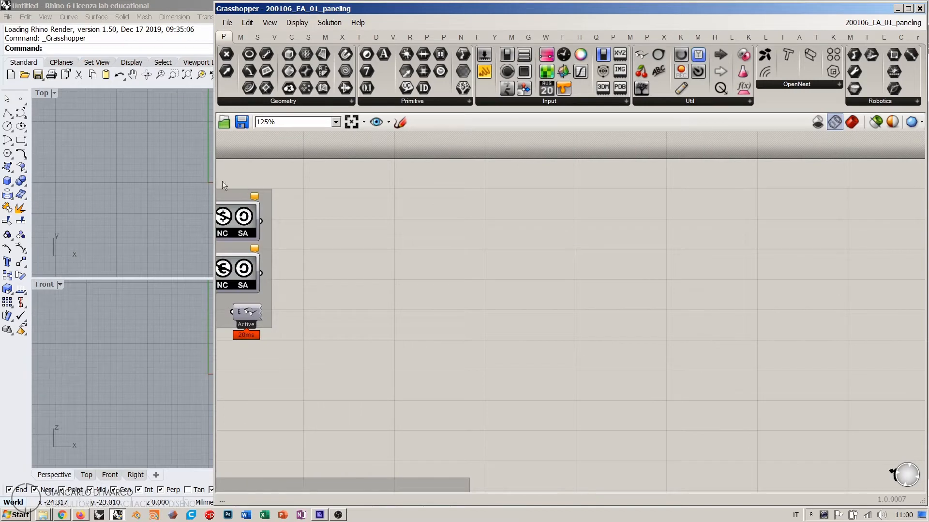
left_click_drag(214, 176, 457, 176)
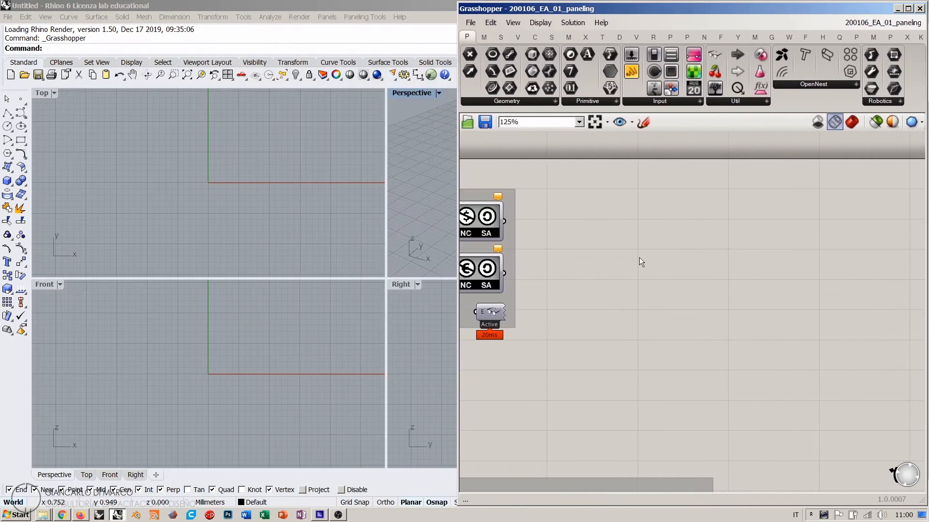
right_click_drag(755, 282, 602, 279)
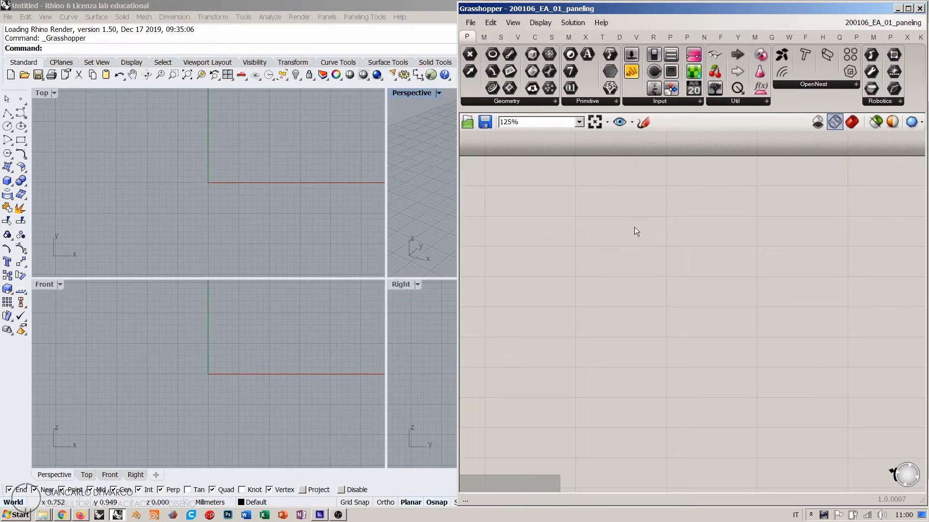
- Add a Scribble note reading "Area that we want to subdivide into panels" on the empty canvas
double_click(638, 233)
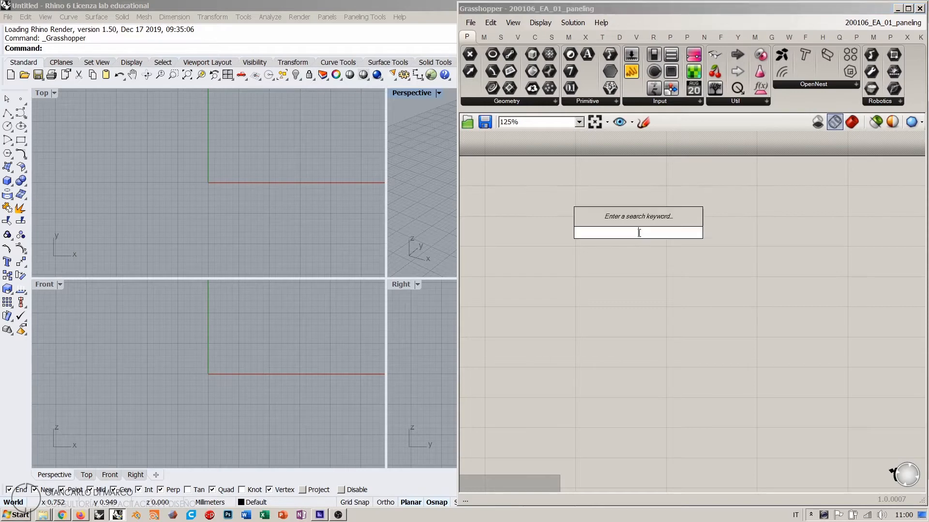
type("scr")
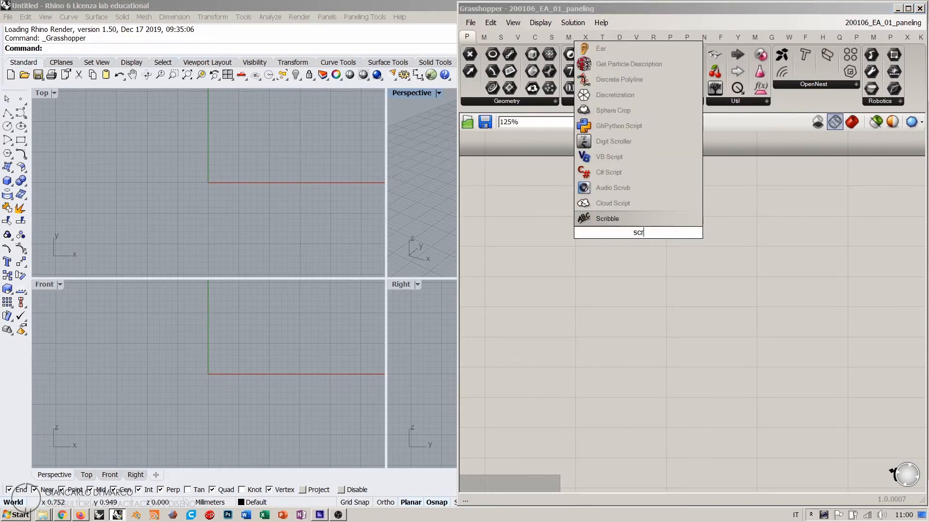
left_click(617, 222)
double_click(628, 231)
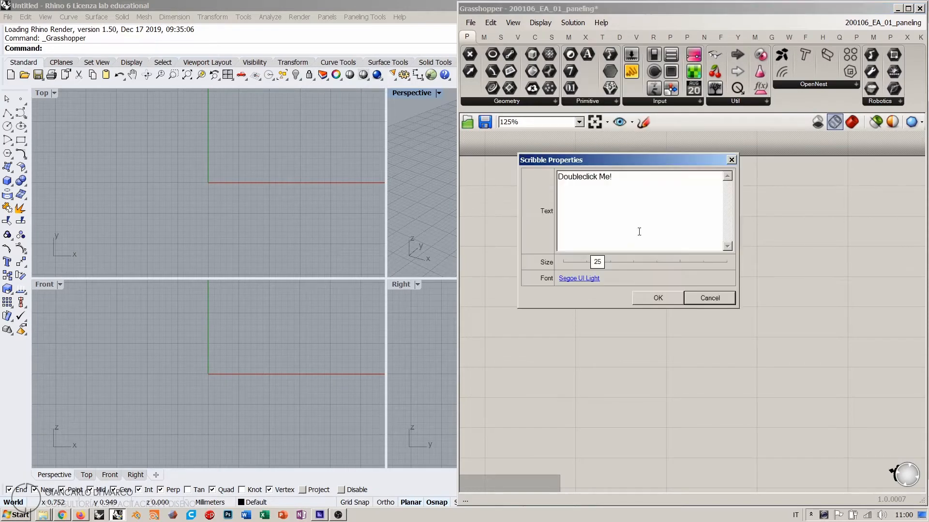
key("ctrl+a")
type("Area t")
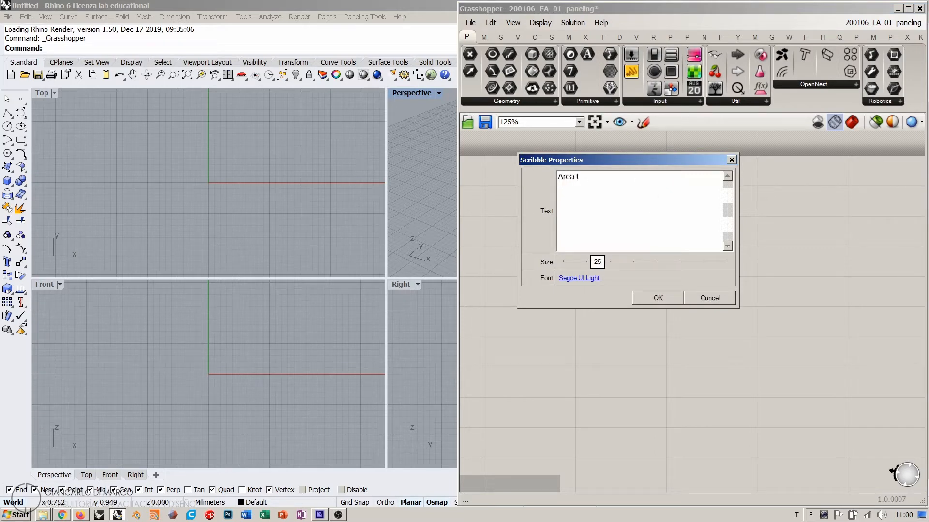
type("hat we want to panel")
left_click(629, 177)
type("subdivide")
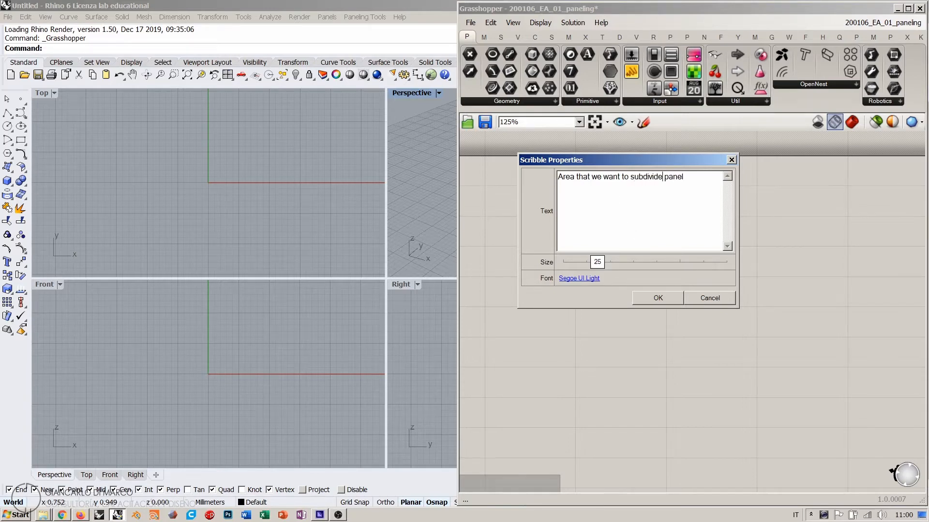
type(" into panels")
left_click(659, 298)
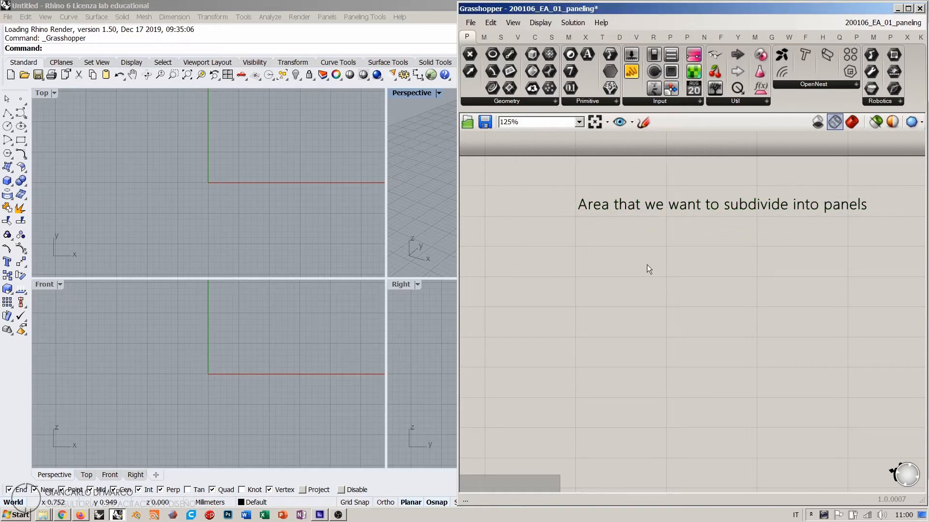
- Place a Rectangle component, the one that creates a rectangle on a plane, below the note
right_click_drag(647, 265, 612, 253)
double_click(592, 263)
type("rect")
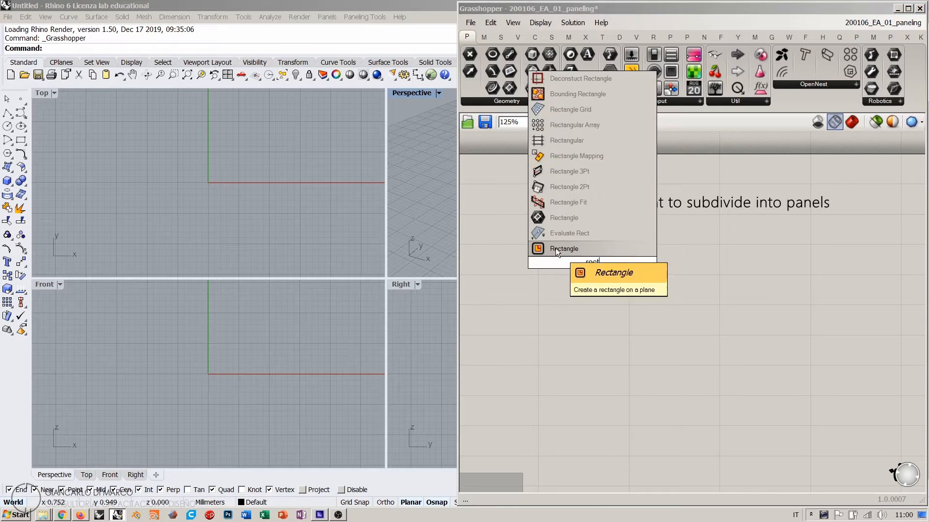
left_click(555, 248)
left_click(648, 299)
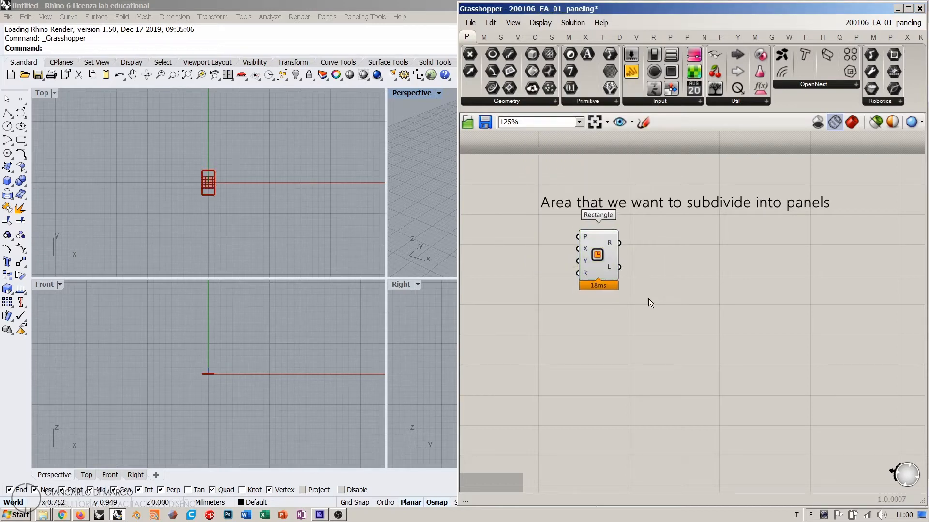
- Add a Plane Surface component below the Rectangle component and move it slightly closer to it
double_click(591, 354)
type("plan")
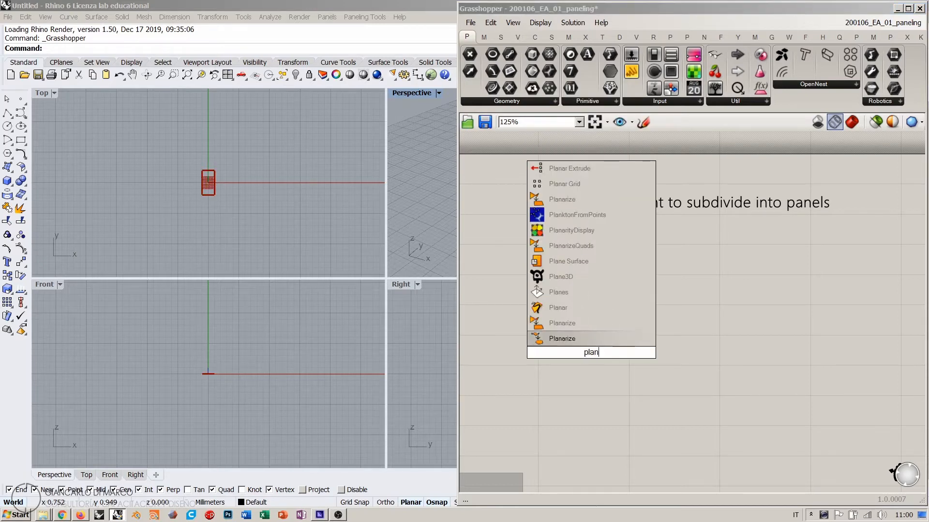
left_click(555, 261)
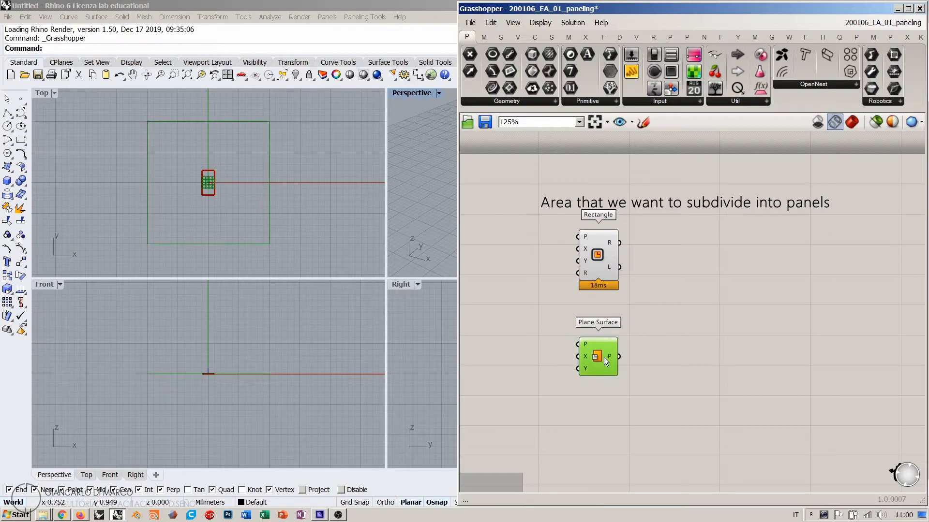
left_click(680, 362)
mouse_move(611, 271)
left_mouse_down()
mouse_move(598, 283)
mouse_move(601, 269)
left_mouse_up()
left_click(646, 277)
- Create a number slider with the value 11 and connect it to the Rectangle's X size input
scroll(662, 289, "up", 3)
double_click(560, 284)
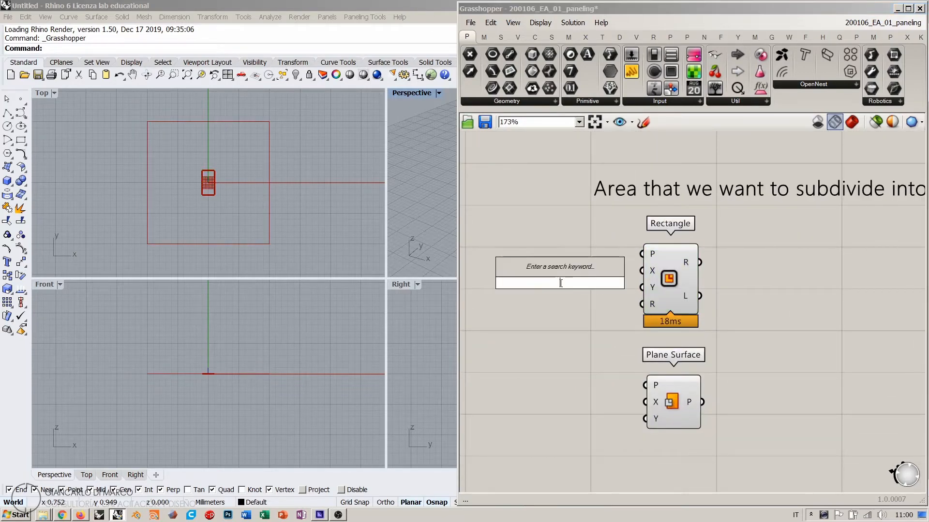
type("11")
key("Return")
left_click(561, 277)
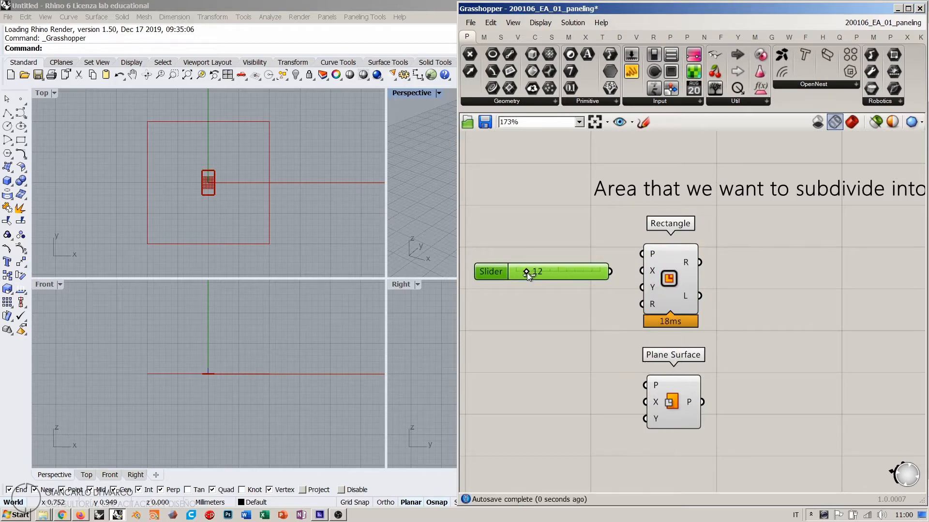
left_click_drag(526, 273, 579, 280)
key("ctrl+z")
left_click(590, 312)
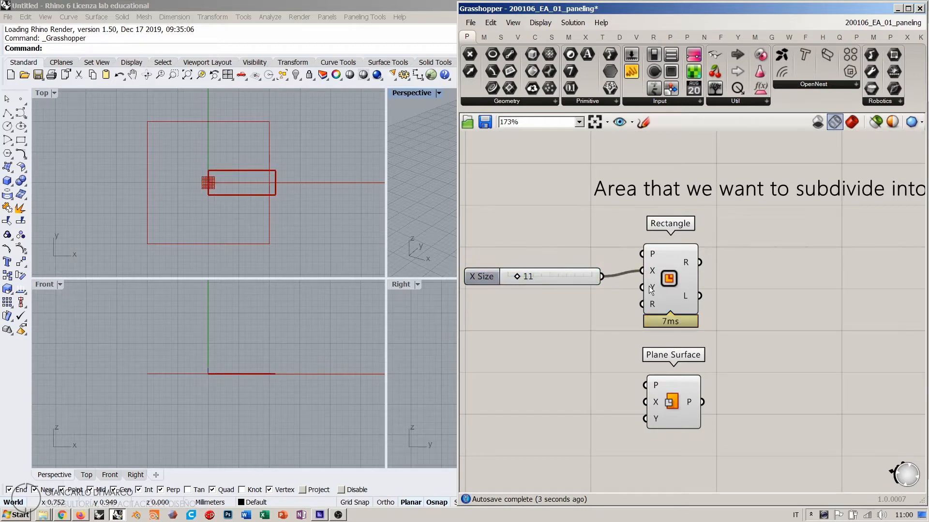
- Duplicate the X size slider just below and connect the copy to the Rectangle's Y size input
left_click_drag(553, 276, 559, 301, "alt")
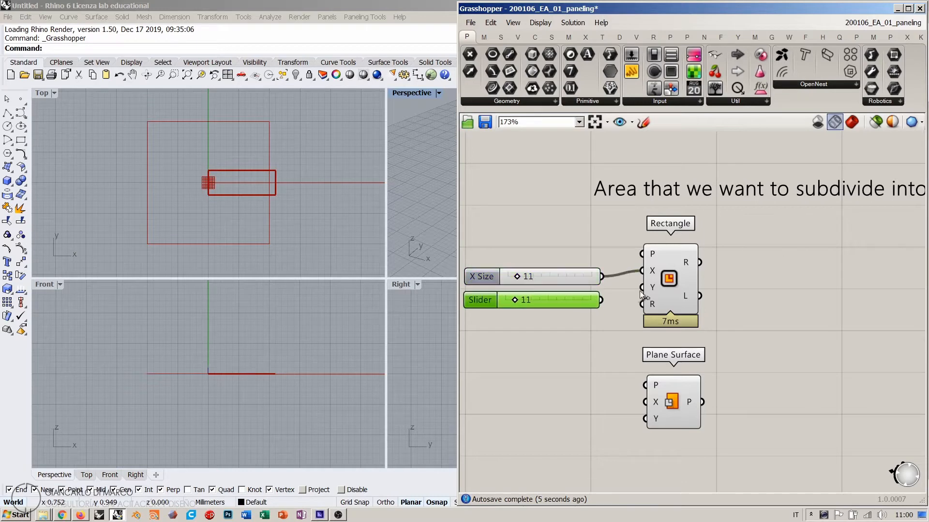
left_click_drag(643, 294, 642, 288)
left_click(587, 326)
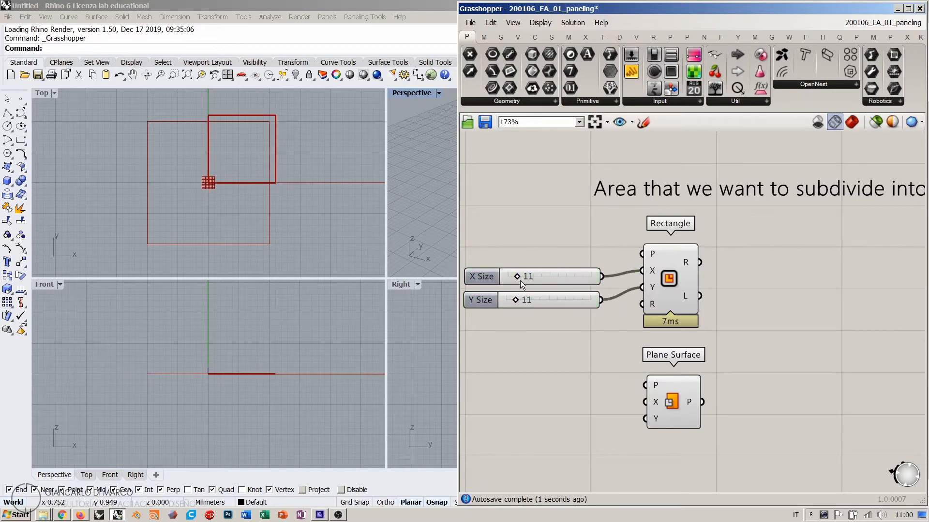
- Set the Rectangle's X size to 39 and its Y size to 26
left_click_drag(519, 278, 540, 276)
scroll(306, 177, "down", 4)
right_click_drag(307, 177, 208, 221)
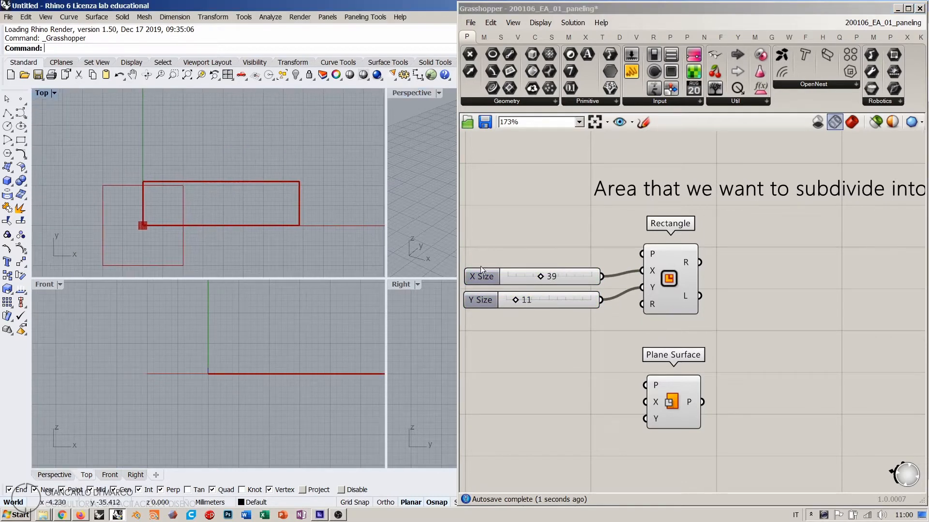
left_click_drag(517, 299, 530, 299)
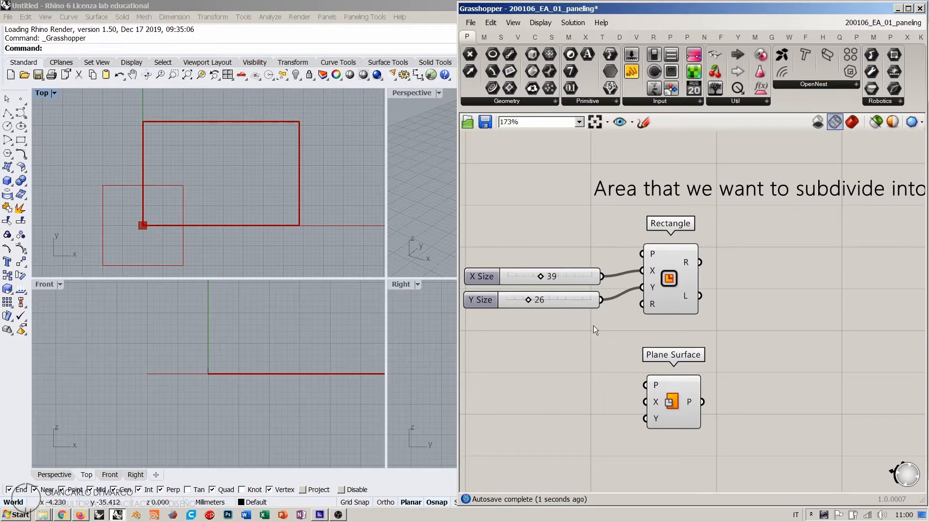
- Move the two size sliders closer to the Rectangle component and nudge the Plane Surface component up
left_click_drag(593, 325, 596, 266)
left_click(672, 332)
right_click_drag(673, 334, 671, 289)
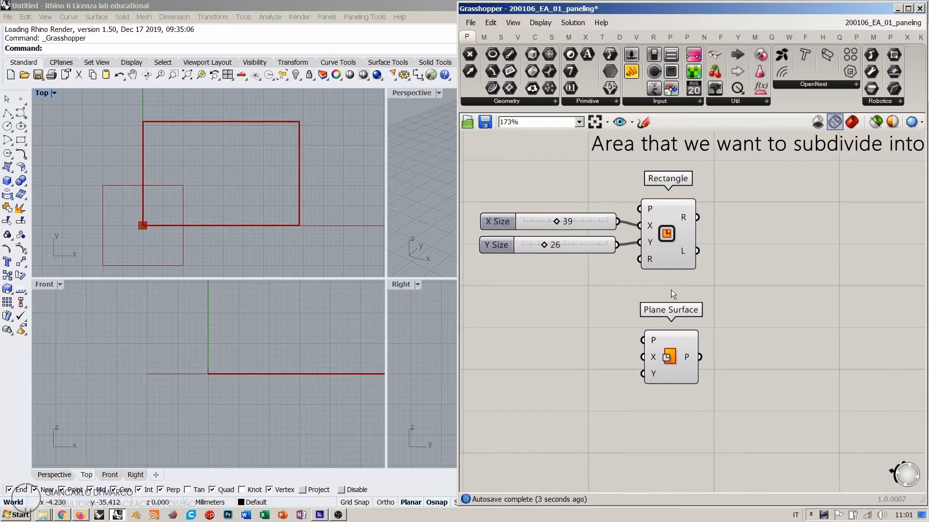
left_click_drag(680, 356, 681, 348)
left_click(753, 317)
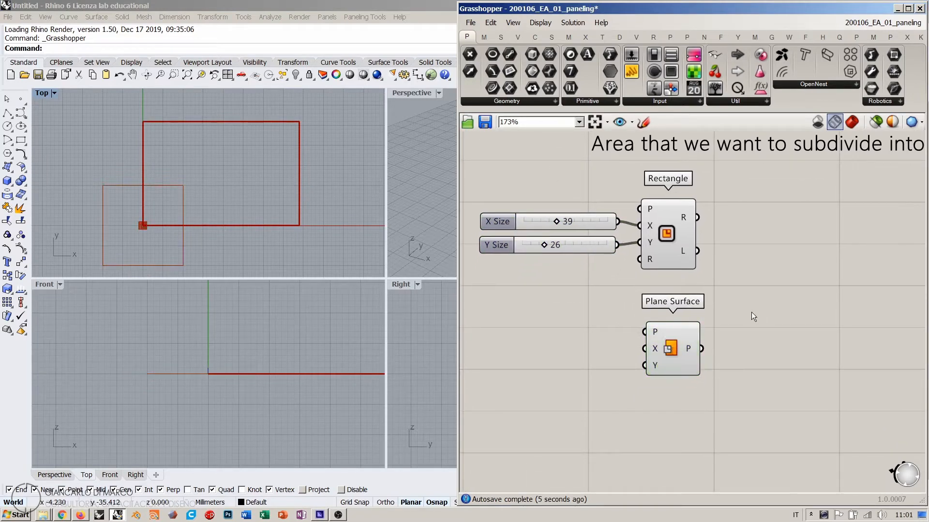
- Copy both size sliders, connect the copies to the Plane Surface's X and Y size inputs, and align them with the component
left_click_drag(605, 274, 542, 202)
left_click_drag(589, 223, 644, 365, "alt")
left_click(623, 306)
left_click_drag(579, 323, 584, 339)
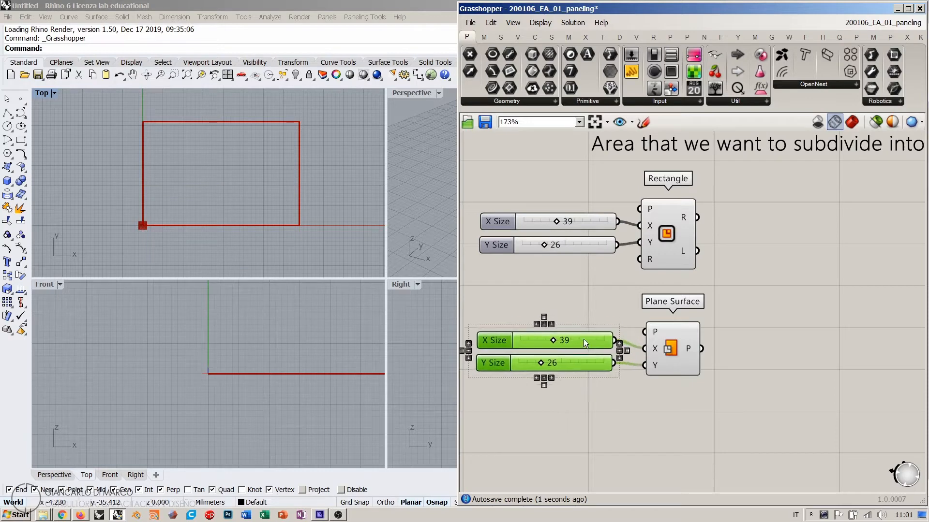
left_click(628, 353)
left_click_drag(666, 353, 667, 344)
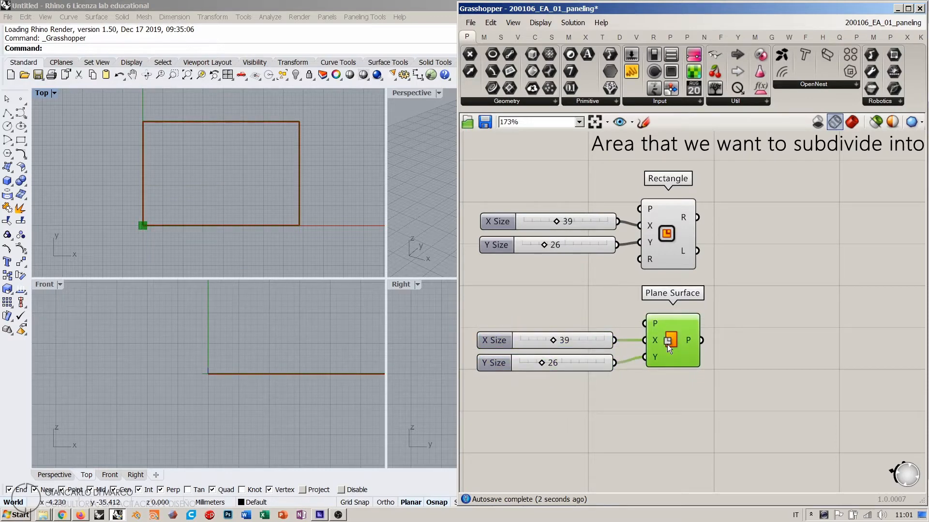
- Select the Rectangle and Plane Surface components in turn to compare their previews in the Top viewport
left_click(666, 237)
left_click(779, 271)
right_click_drag(780, 271, 720, 285)
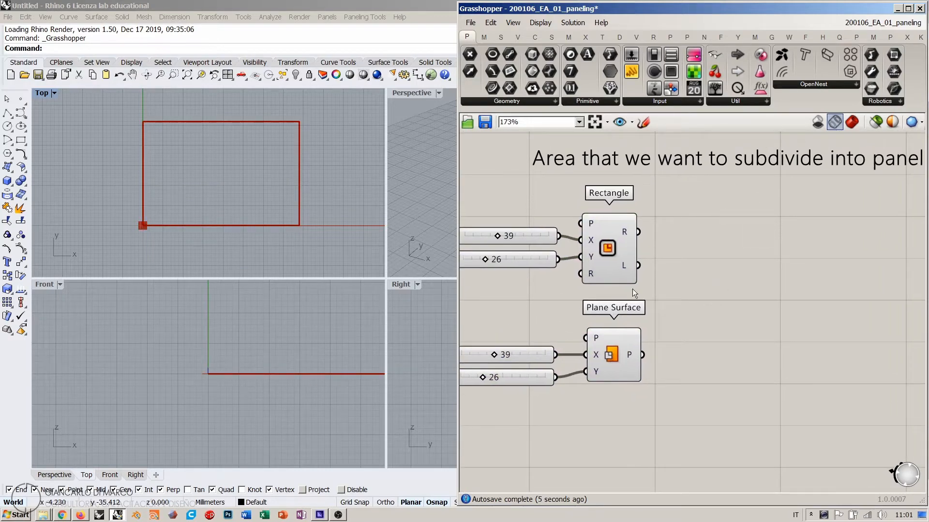
left_click(611, 354)
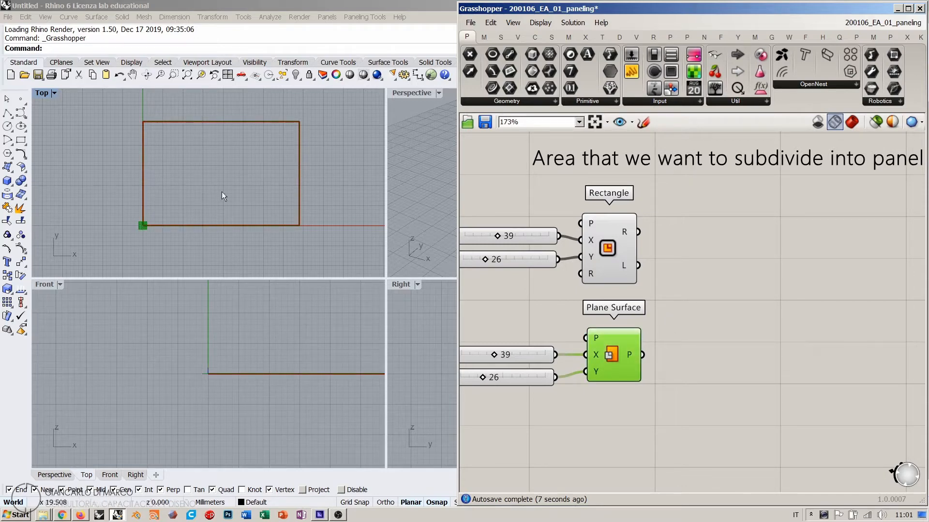
- Turn on shaded preview for all geometry and hide the Plane Surface component's preview
left_click(851, 121)
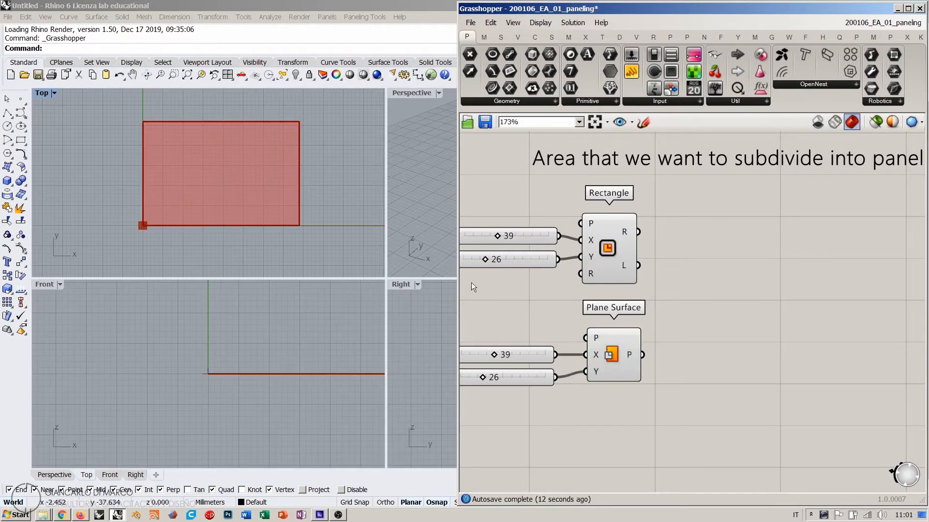
left_click(639, 336)
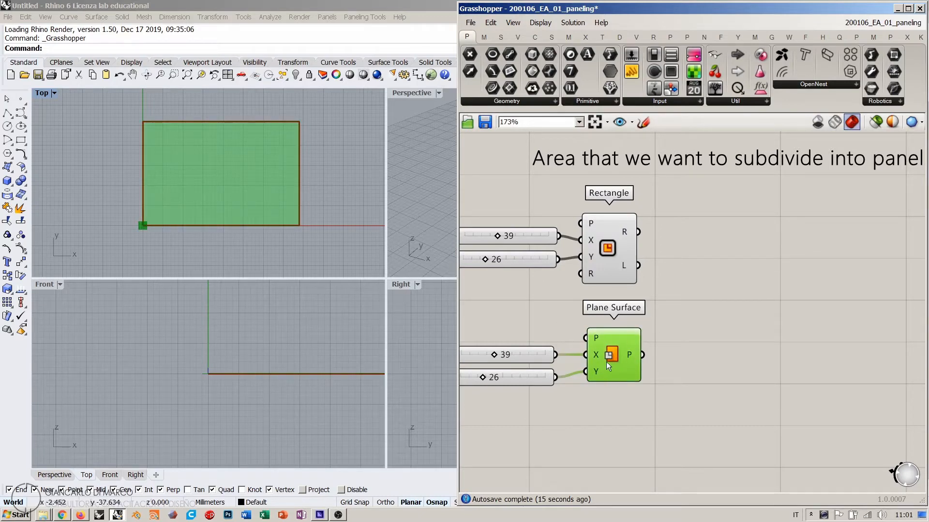
left_click(620, 358)
right_click(616, 358)
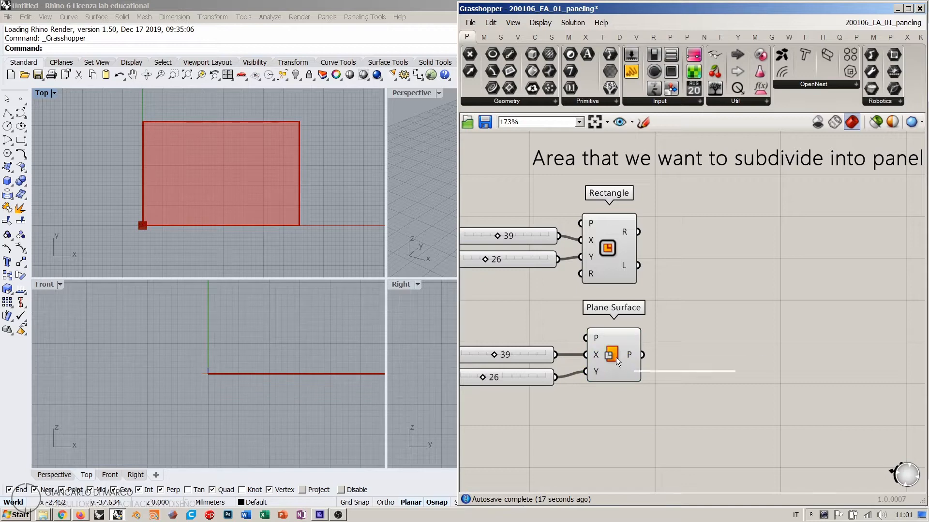
left_click(639, 377)
- Hide the Rectangle component's preview and nudge the Plane Surface component into line beneath it
left_click(597, 239)
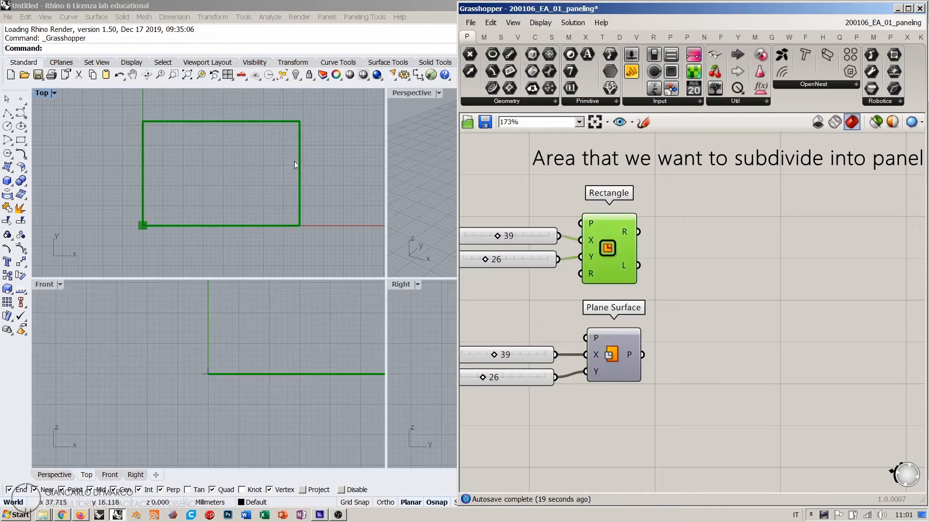
left_click(669, 254)
left_click(619, 248)
key("ctrl+q")
left_click(724, 272)
left_click_drag(623, 350, 619, 350)
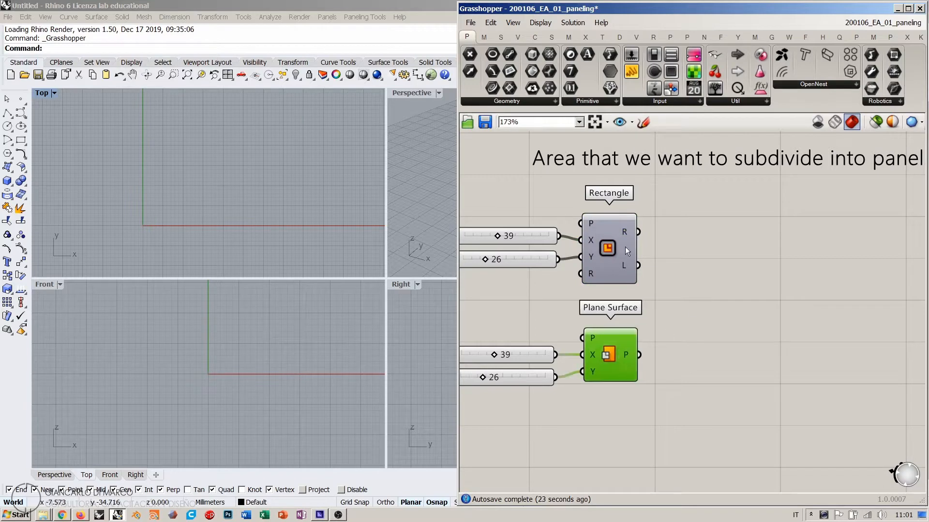
left_click(704, 317)
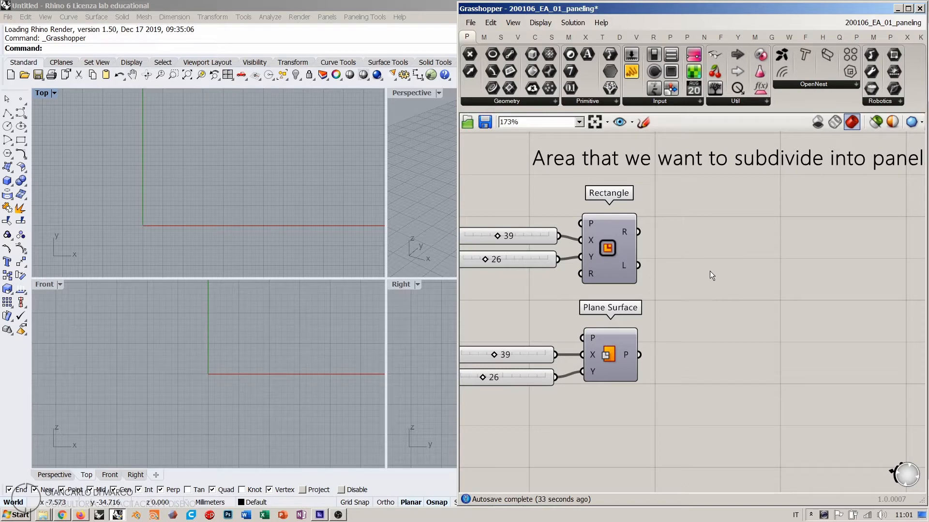
right_click_drag(755, 285, 697, 279)
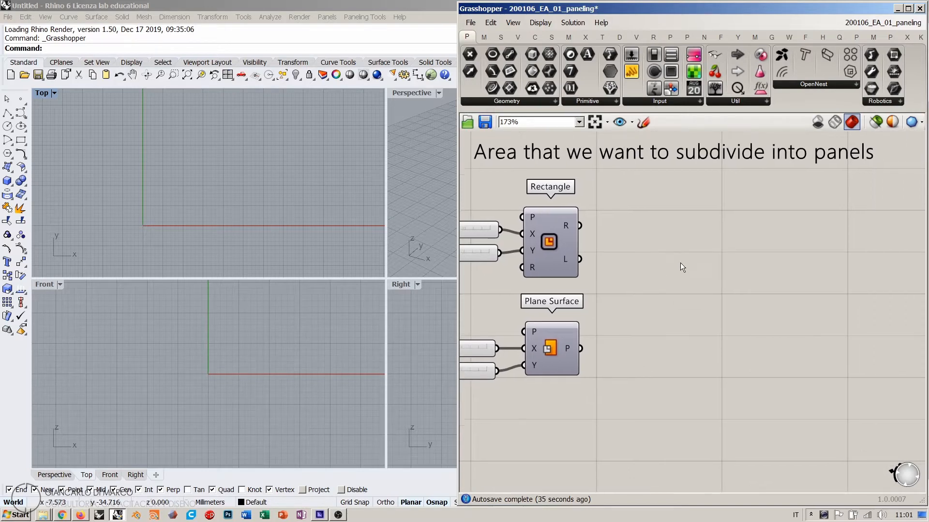
double_click(723, 304)
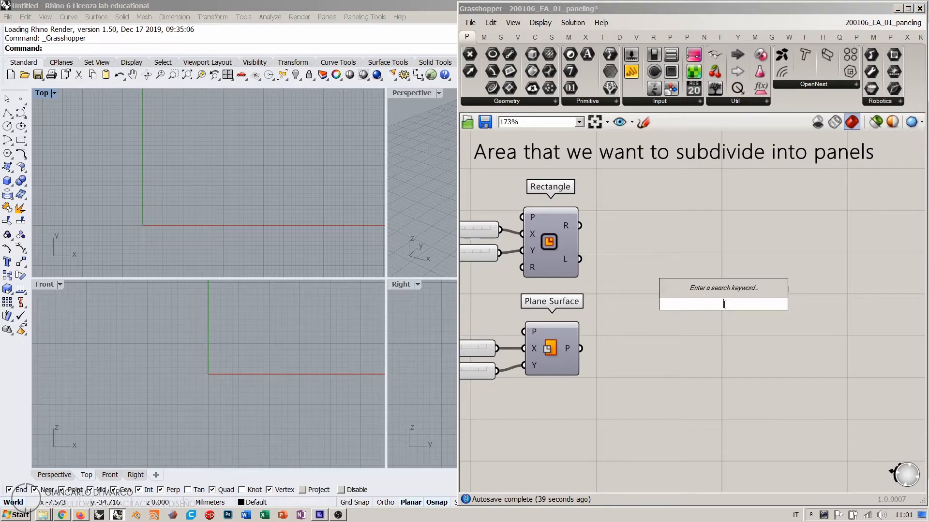
left_click(484, 37)
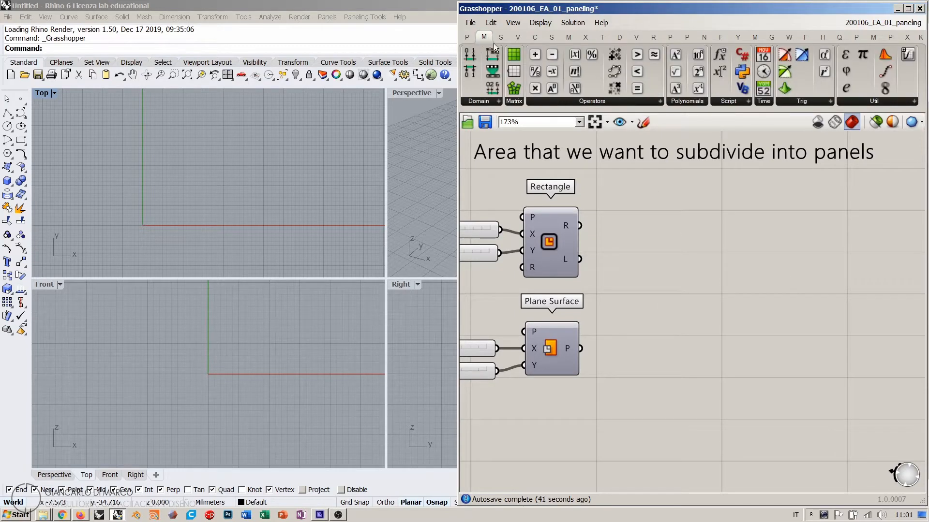
left_click(492, 102)
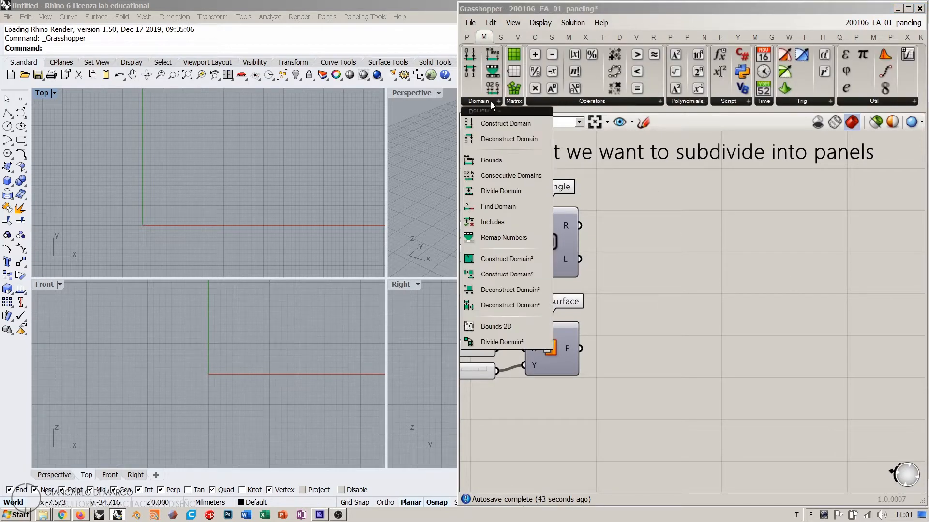
left_click(659, 282)
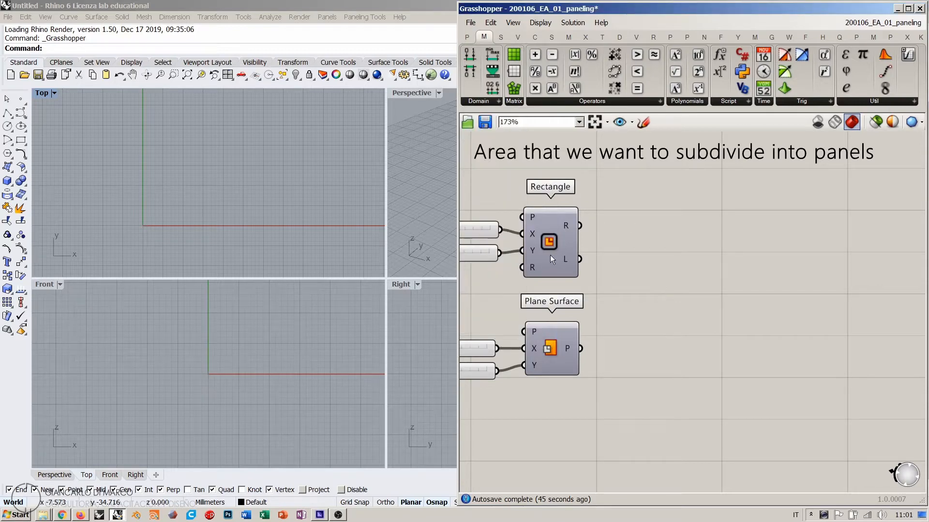
- Sketch a freehand rectangle on the canvas, label its sides W and H, and write a circled "2D" above it
left_click(643, 121)
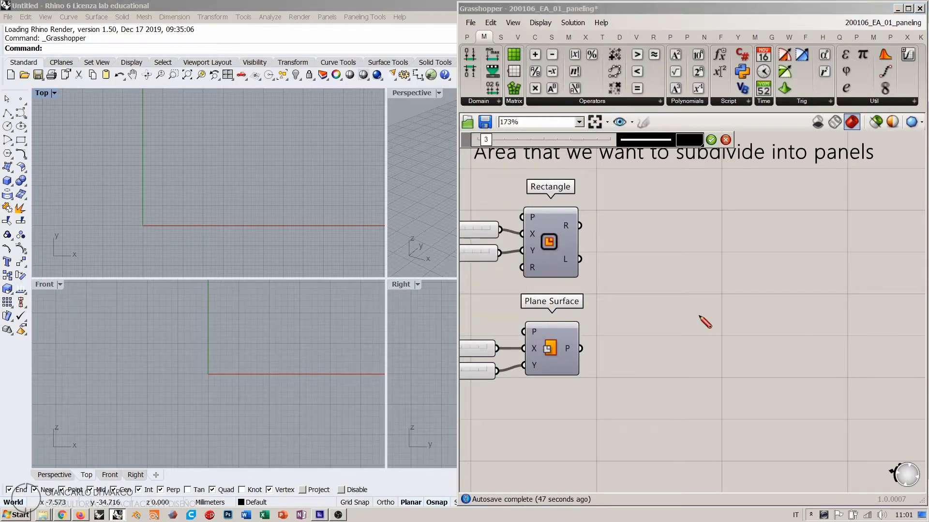
mouse_move(651, 405)
left_mouse_down()
mouse_move(813, 406)
mouse_move(814, 290)
mouse_move(655, 292)
mouse_move(657, 406)
left_mouse_up()
left_click_drag(712, 430, 735, 426)
mouse_move(839, 330)
left_mouse_down()
mouse_move(840, 352)
mouse_move(846, 340)
left_mouse_up()
left_click_drag(843, 328, 844, 353)
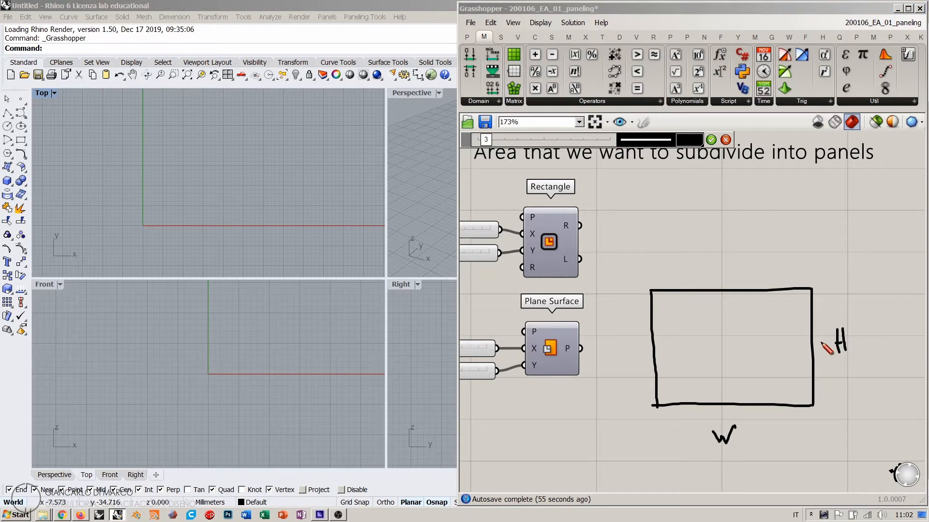
mouse_move(726, 223)
left_mouse_down()
mouse_move(724, 237)
mouse_move(740, 238)
left_mouse_up()
mouse_move(745, 237)
left_mouse_down()
mouse_move(745, 227)
mouse_move(761, 225)
mouse_move(730, 254)
mouse_move(778, 220)
left_mouse_up()
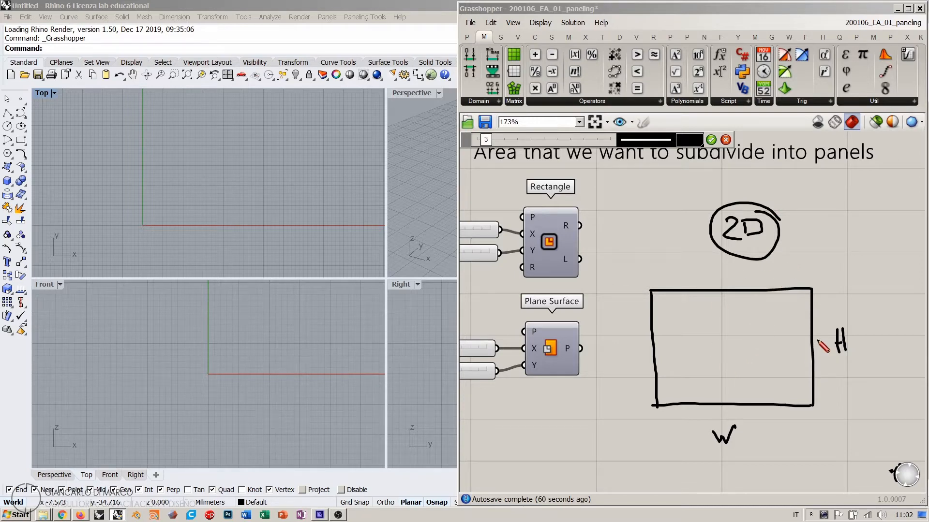
- Divide the sketched rectangle with three vertical lines and add an arrow labelled U along its base
left_click_drag(728, 292, 729, 397)
left_click_drag(687, 292, 689, 400)
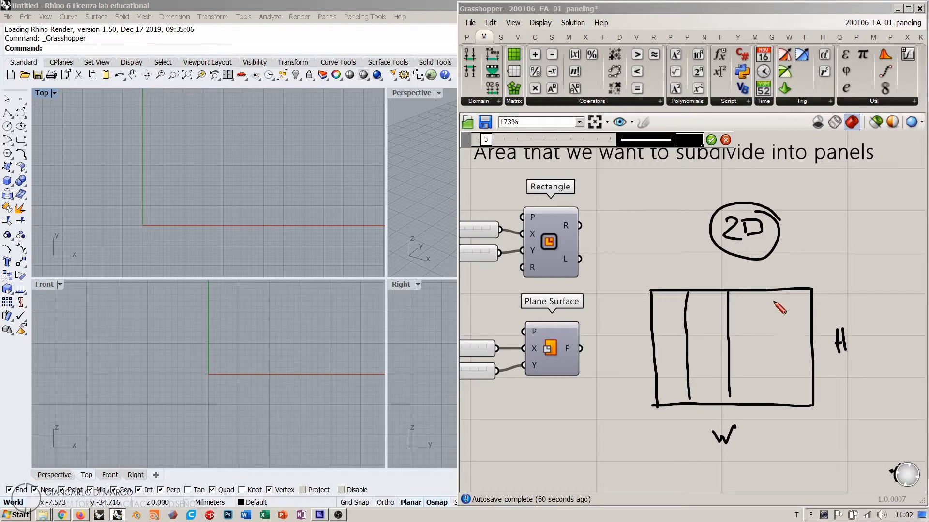
left_click_drag(774, 292, 782, 401)
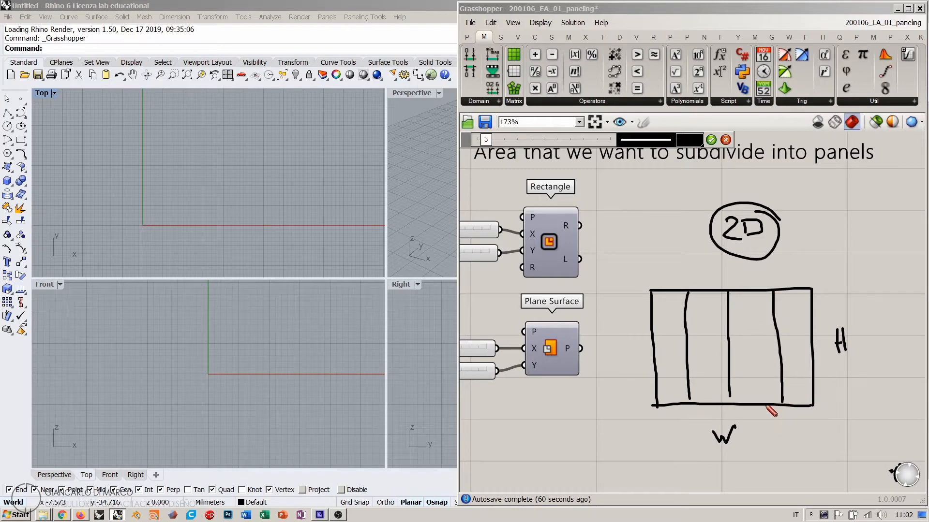
left_click_drag(659, 417, 721, 417)
mouse_move(721, 417)
left_mouse_down()
mouse_move(692, 437)
mouse_move(697, 430)
left_mouse_up()
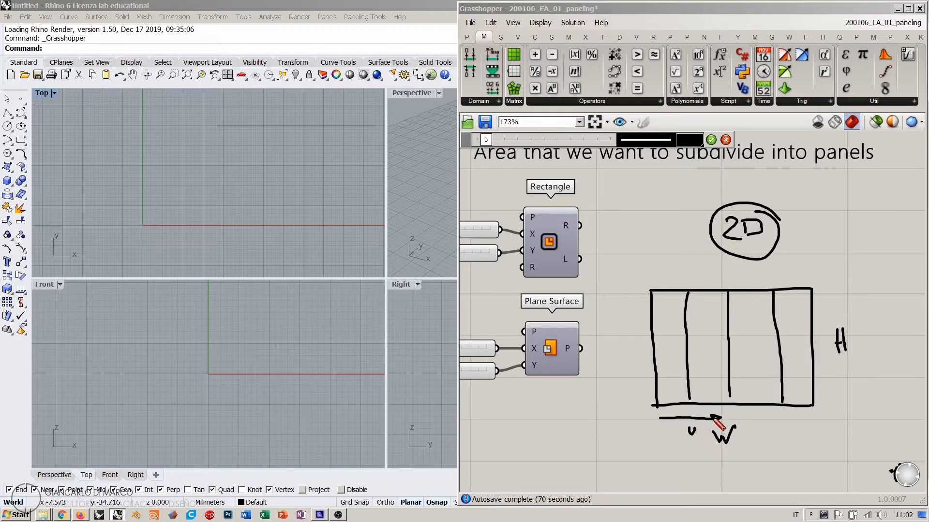
- Divide the sketched rectangle with three horizontal lines and add an upward arrow labelled V beside it
left_click_drag(656, 352, 808, 356)
left_click_drag(655, 329, 792, 329)
left_click_drag(660, 381, 807, 379)
mouse_move(644, 404)
left_mouse_down()
mouse_move(643, 349)
mouse_move(646, 358)
mouse_move(632, 371)
left_mouse_up()
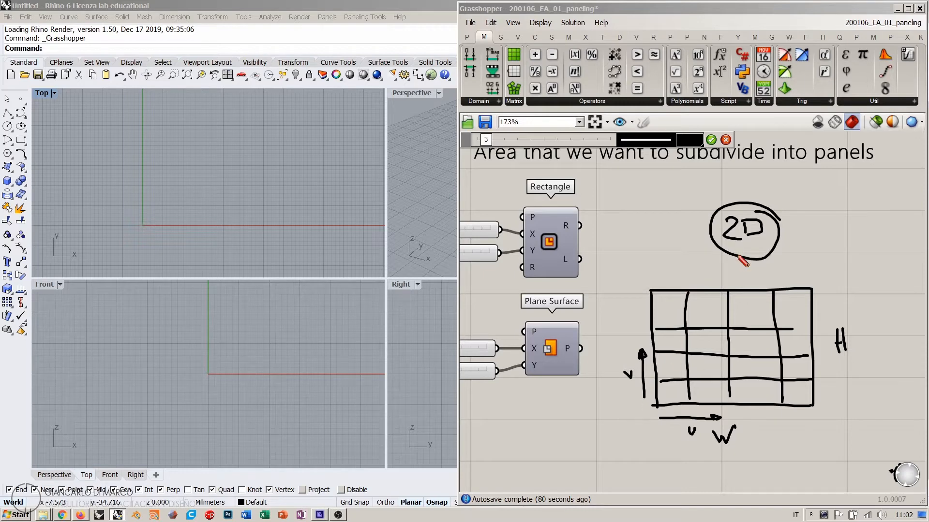
- Emphasize the "2D" note, circle the U and V labels, and discard the whole sketch
mouse_move(781, 230)
left_mouse_down()
mouse_move(718, 207)
mouse_move(764, 261)
mouse_move(776, 224)
mouse_move(746, 238)
mouse_move(756, 224)
mouse_move(747, 237)
left_mouse_up()
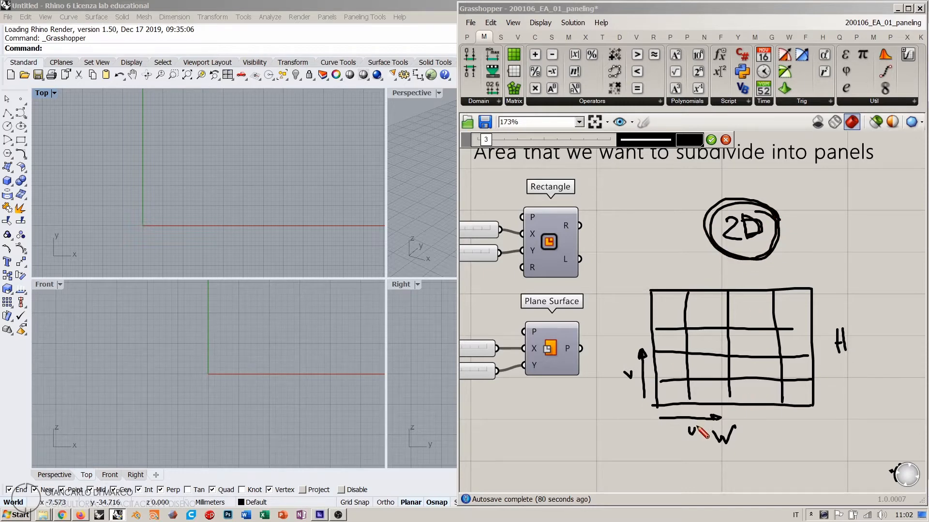
left_click_drag(702, 423, 698, 423)
left_click_drag(635, 377, 631, 369)
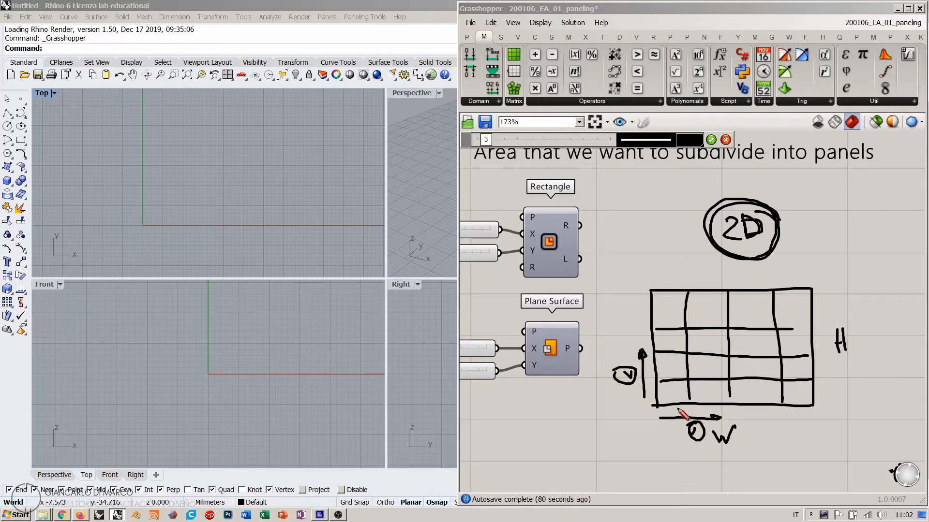
left_click(725, 140)
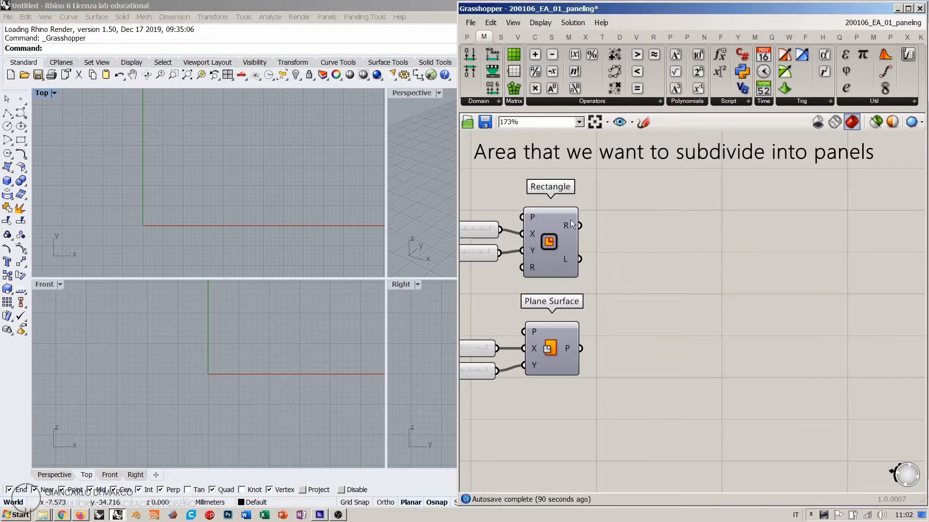
- Place a Divide Domain² component beside the Rectangle component
left_click(556, 239)
left_click(557, 342)
left_click(574, 173)
left_click(485, 101)
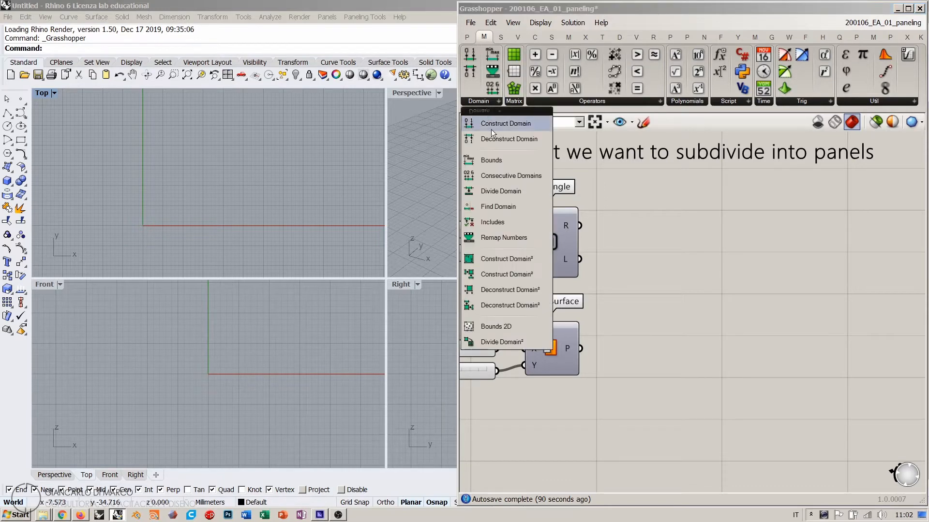
left_click(503, 342)
left_click(693, 310)
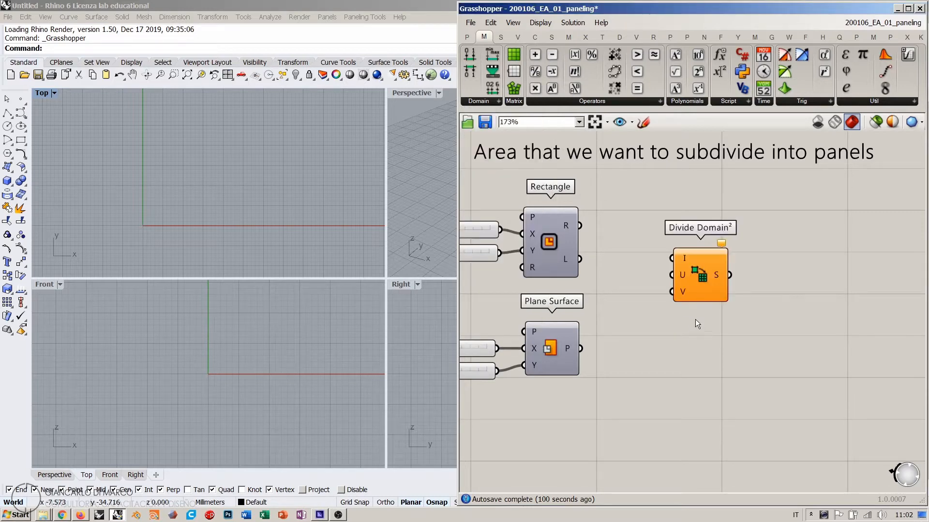
left_click_drag(693, 265, 699, 269)
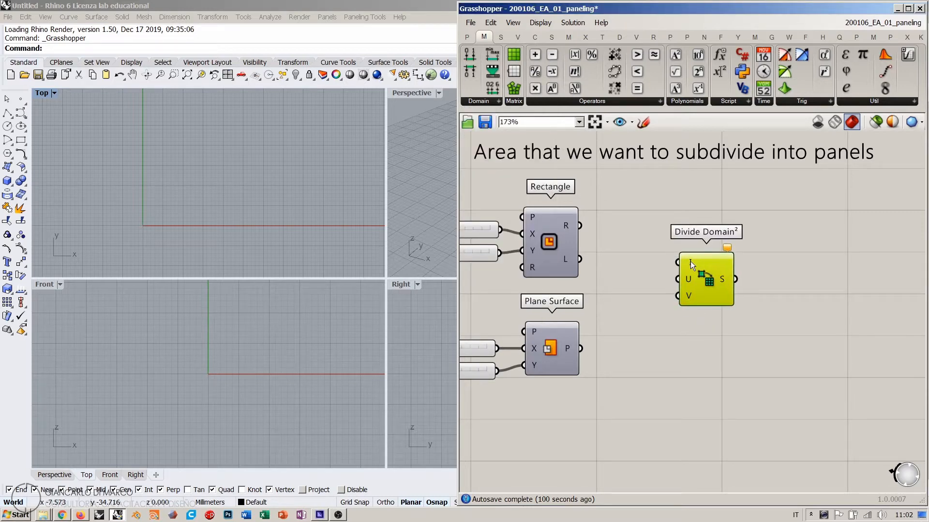
- Connect the Rectangle's R output to Divide Domain²'s I input and shift Divide Domain² away from the Rectangle
mouse_move(689, 261)
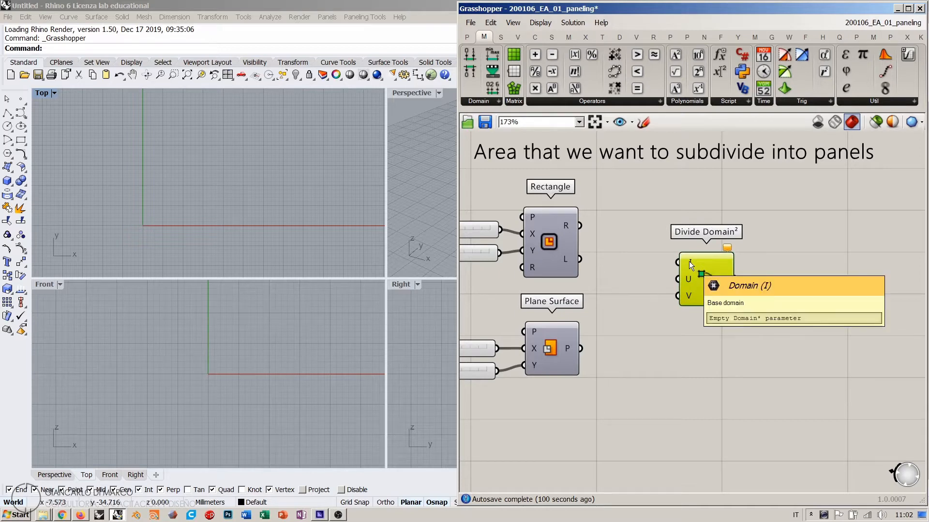
left_click(555, 234)
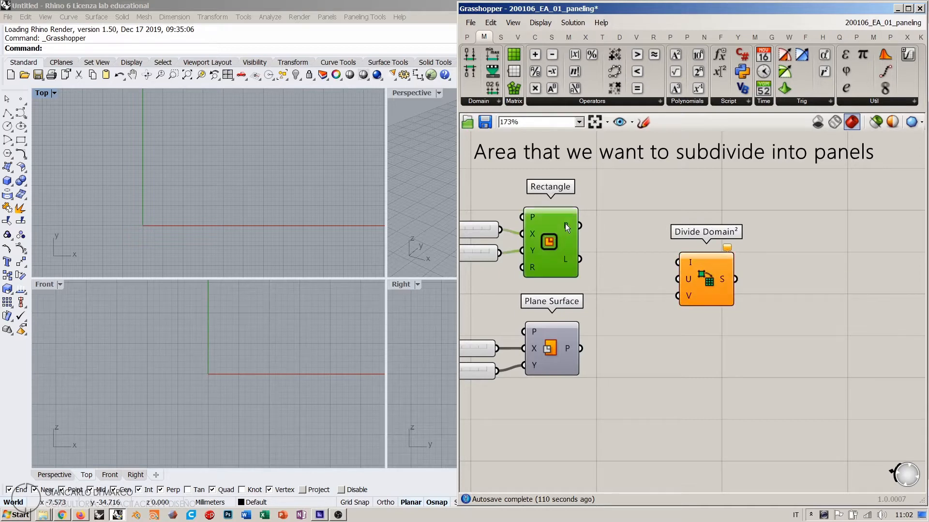
mouse_move(570, 346)
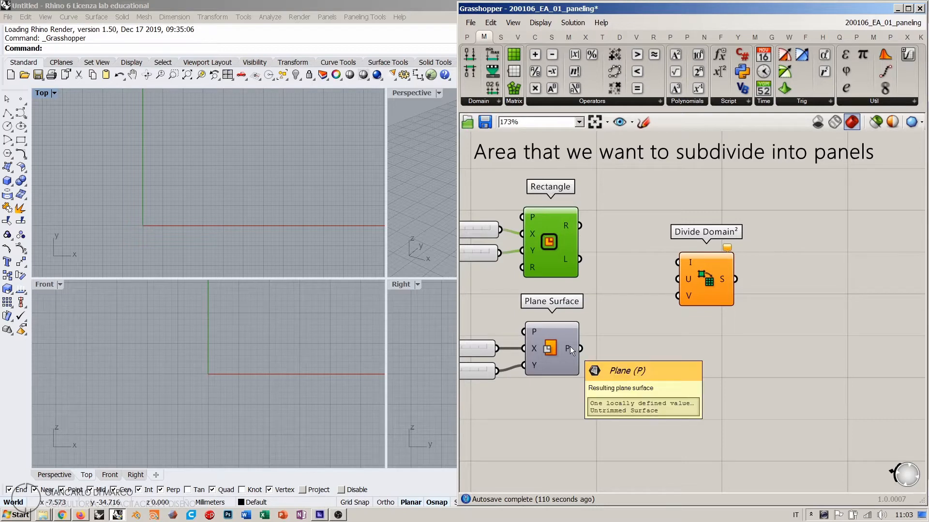
left_click_drag(580, 225, 733, 285)
left_click(648, 324)
left_click(673, 358)
left_click(806, 259)
- Connect two number sliders, both set to 11, to Divide Domain²'s U and V count inputs
mouse_move(709, 286)
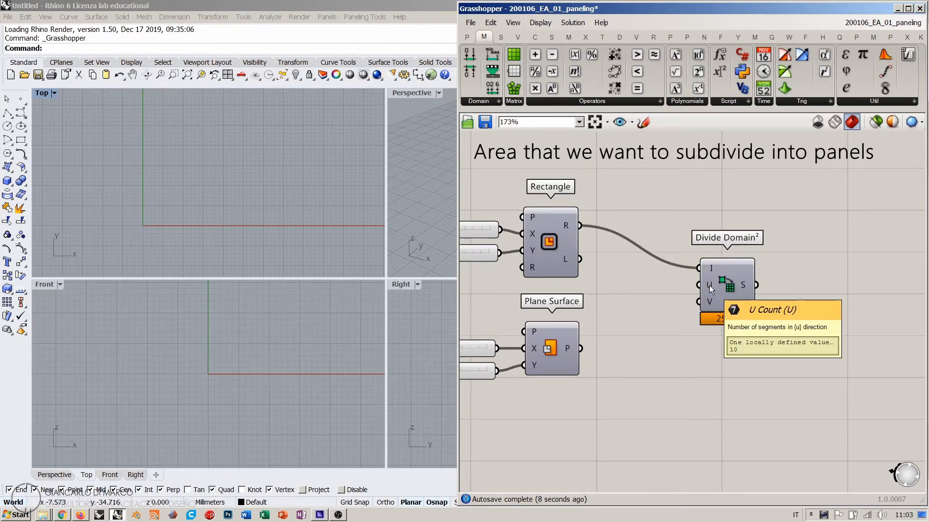
mouse_move(709, 303)
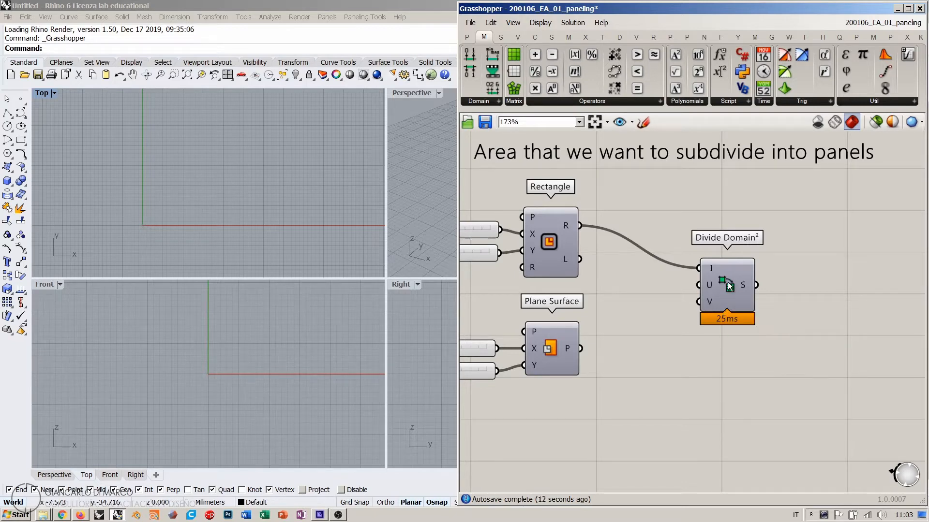
left_click_drag(709, 303, 744, 307)
double_click(657, 303)
type("11")
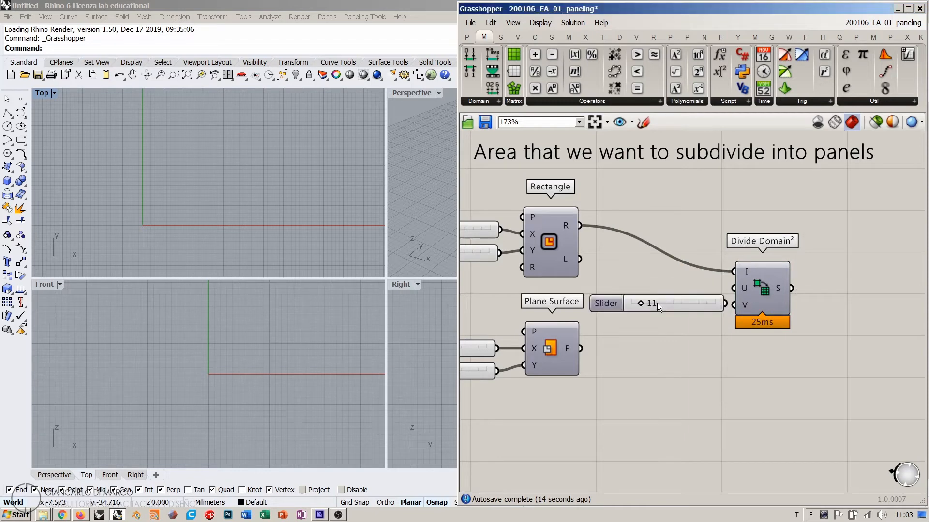
key("Return")
mouse_move(735, 288)
left_mouse_down()
mouse_move(684, 290)
mouse_move(686, 312)
mouse_move(733, 305)
left_mouse_up()
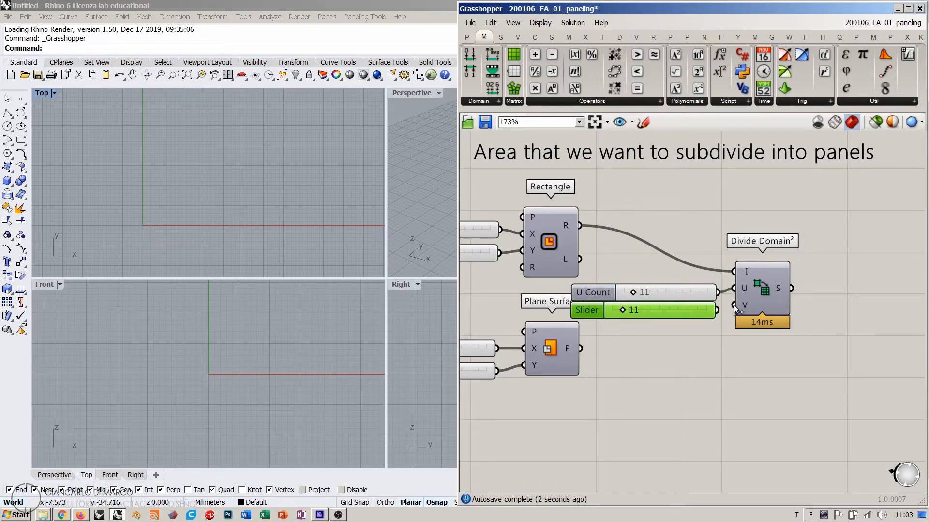
left_click(695, 341)
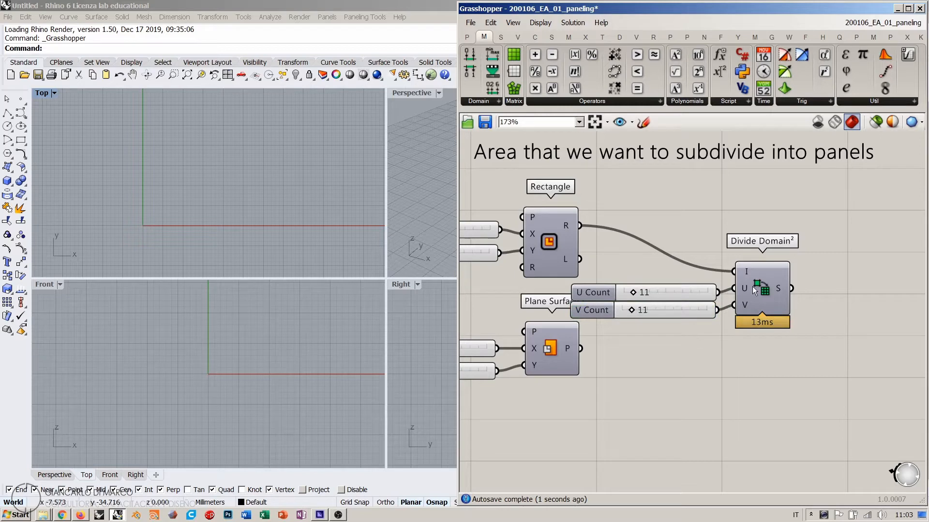
right_click_drag(803, 312, 706, 308)
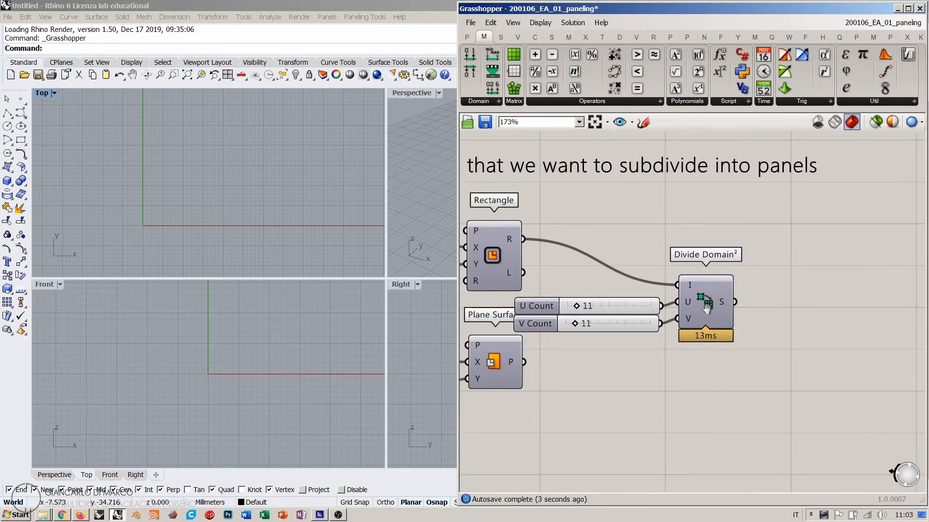
left_click(500, 257)
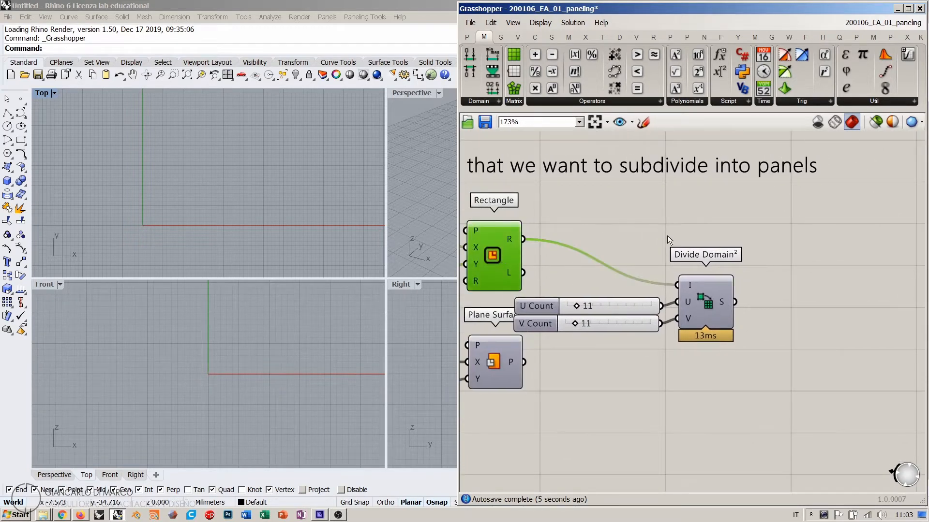
left_click(677, 343)
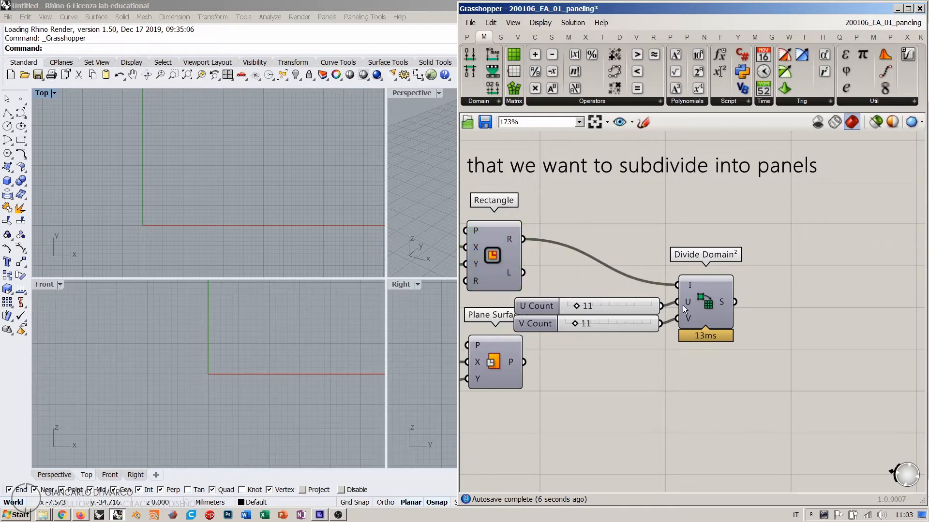
left_click(610, 307)
left_click(610, 323)
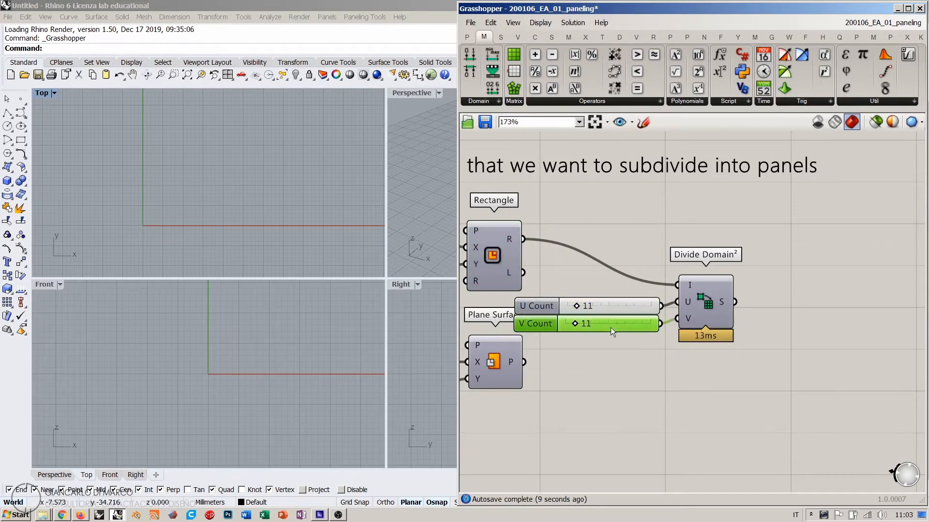
left_click(636, 367)
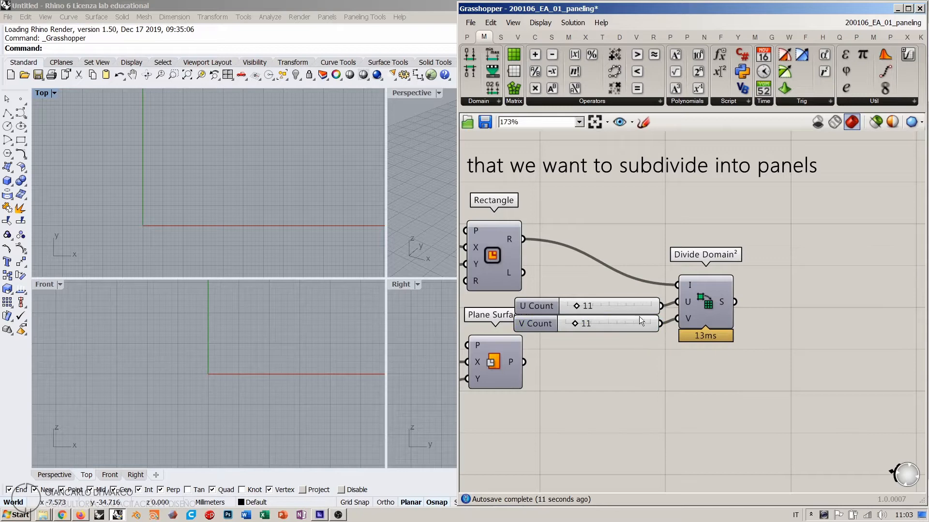
- Add a Scribble note below Divide Domain² reading "Mathematical subdivision of the original area"
mouse_move(724, 302)
right_click_drag(790, 334, 699, 299)
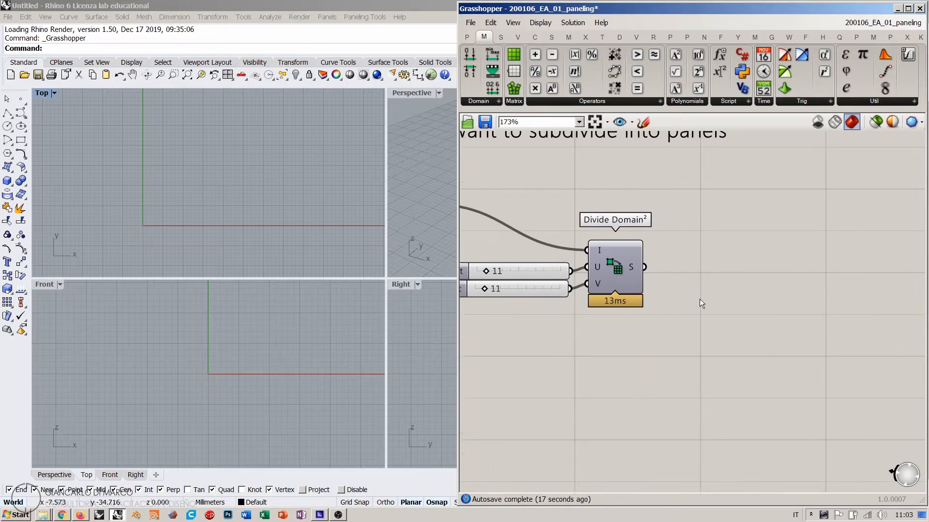
double_click(700, 299)
type("scr")
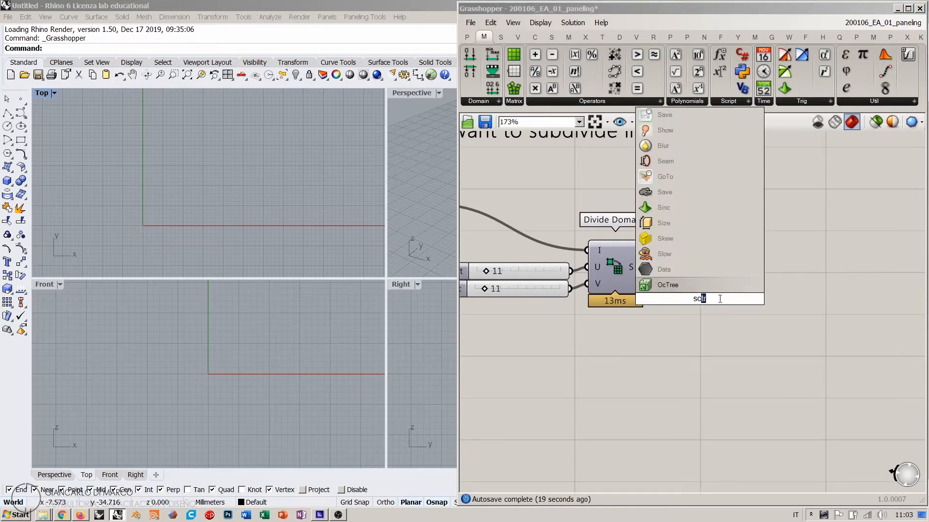
type("i")
left_click(672, 284)
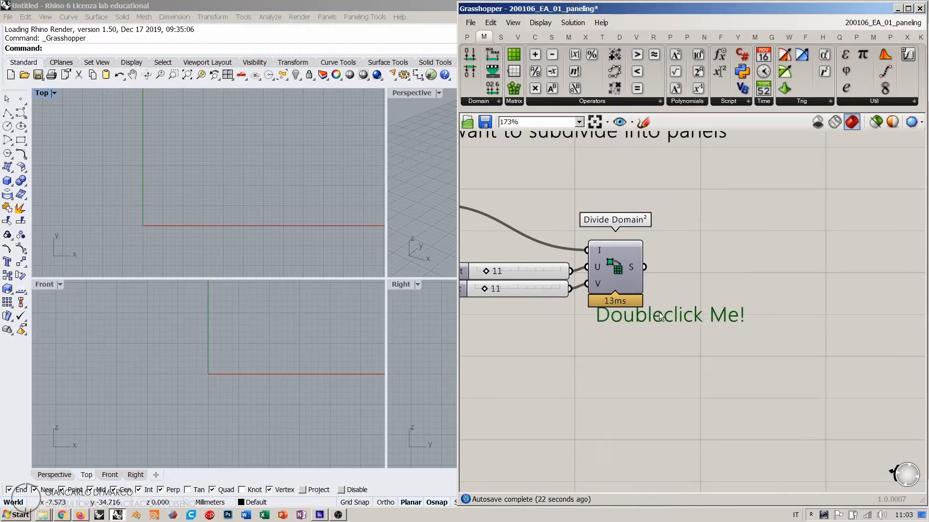
double_click(654, 318)
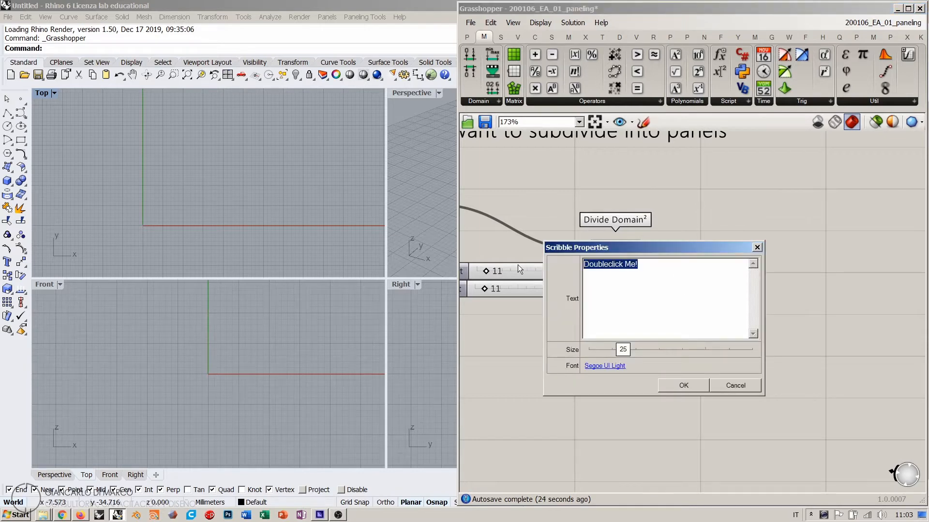
type("Mathematical s")
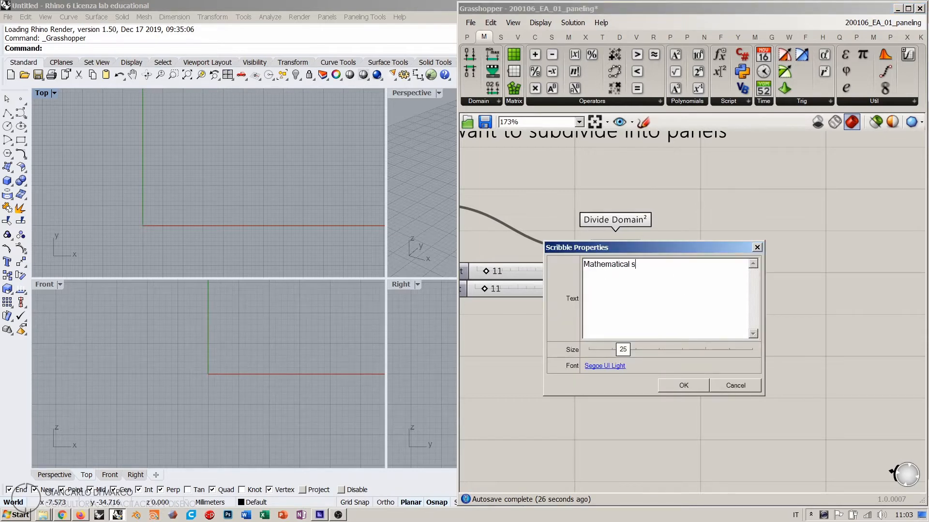
type("ubdivision of the original area")
left_click(682, 385)
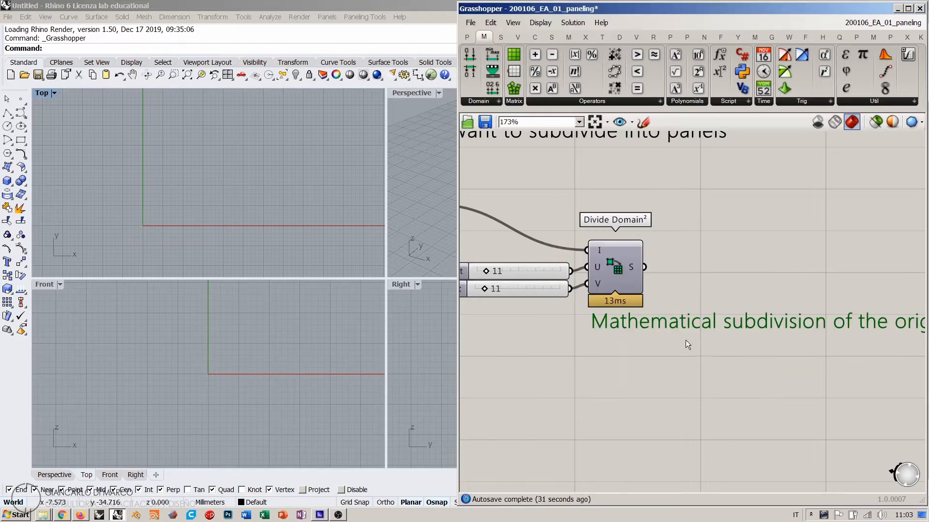
- Inspect the Divide Domain² component and its options for any geometry it can preview in the viewports
scroll(685, 341, "down", 3)
right_click_drag(618, 301, 692, 289)
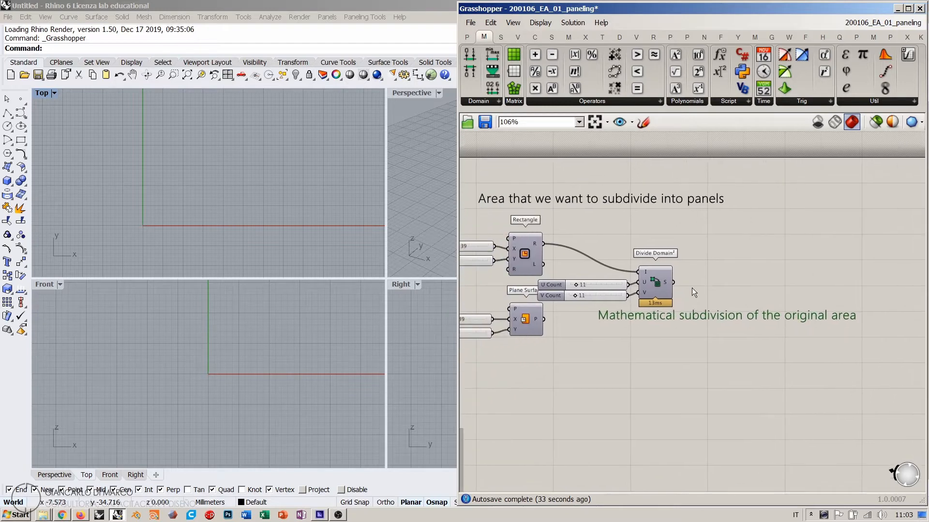
left_click(691, 288)
left_click(656, 283)
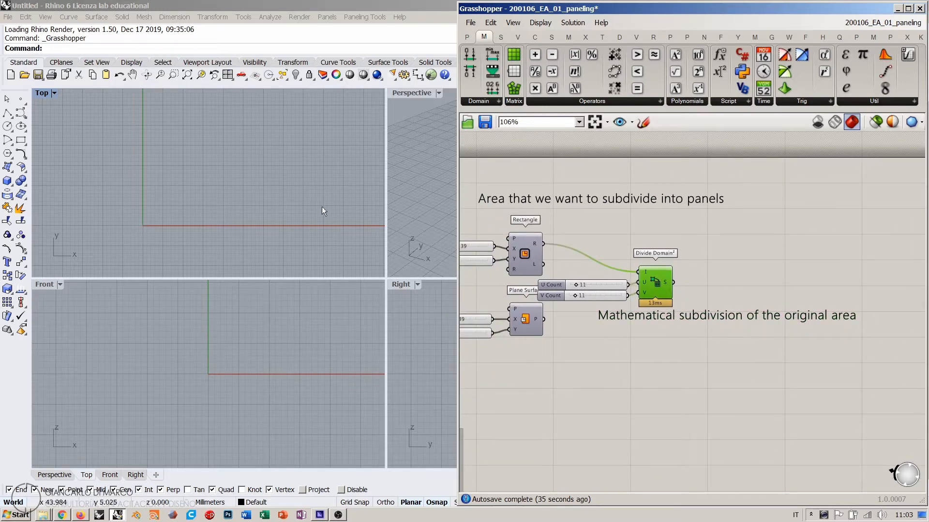
left_click(681, 280)
right_click(657, 279)
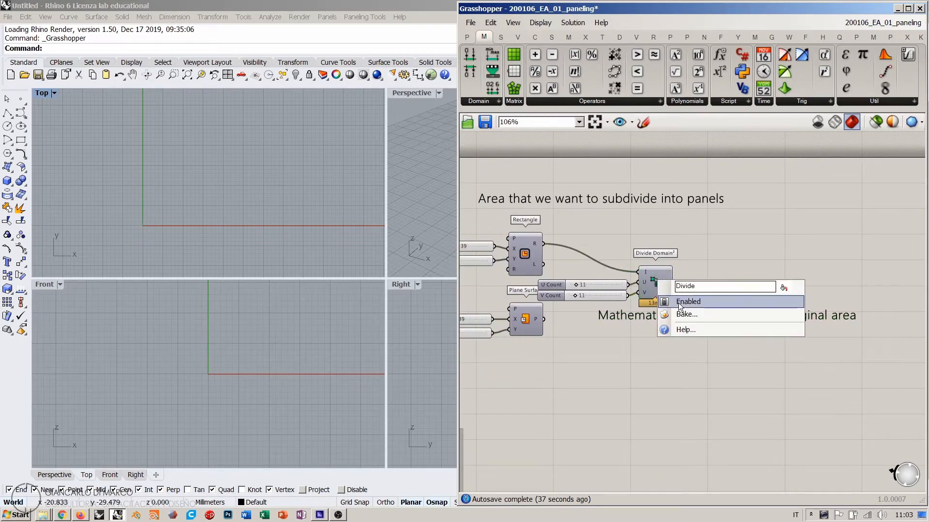
left_click(649, 281)
right_click(656, 285)
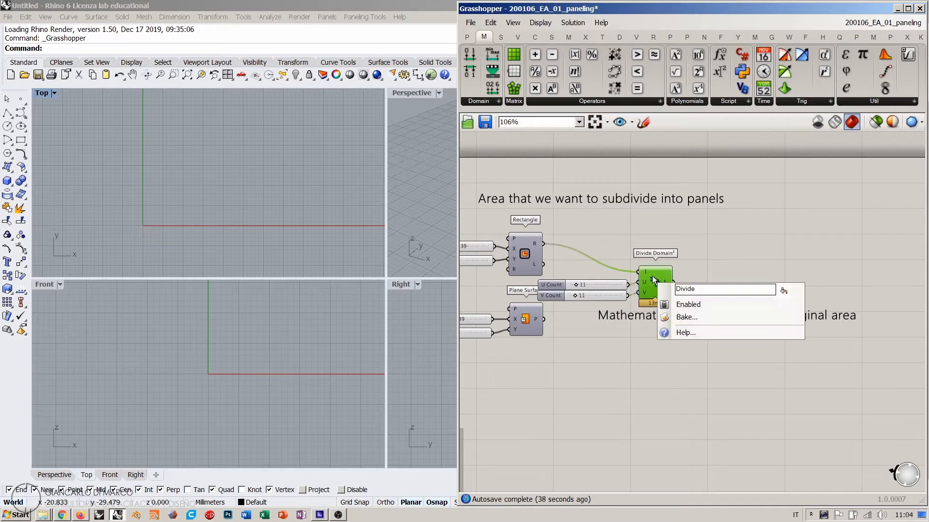
left_click(689, 306)
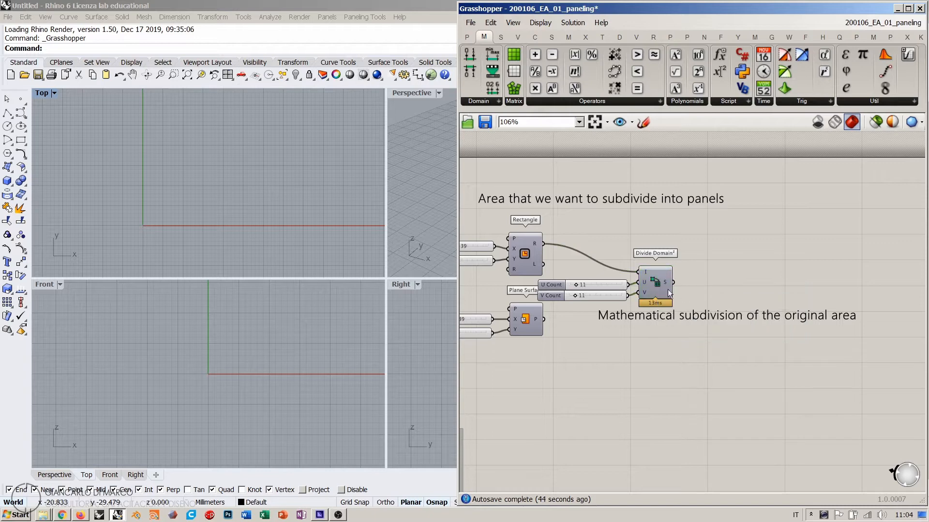
- Place a Panel beside Divide Domain², connect the S output to it, and enlarge it for reading the full entries
scroll(683, 280, "up", 2)
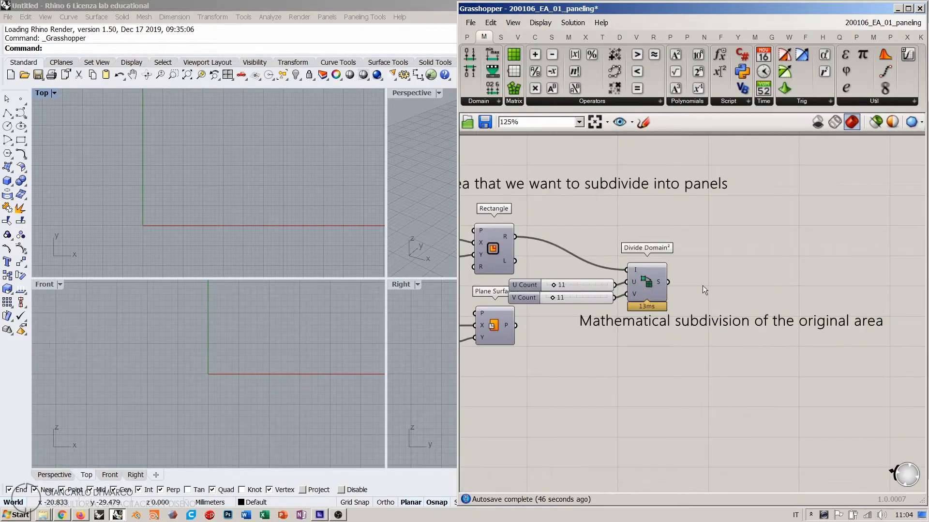
double_click(707, 254)
type("Panel")
key("Return")
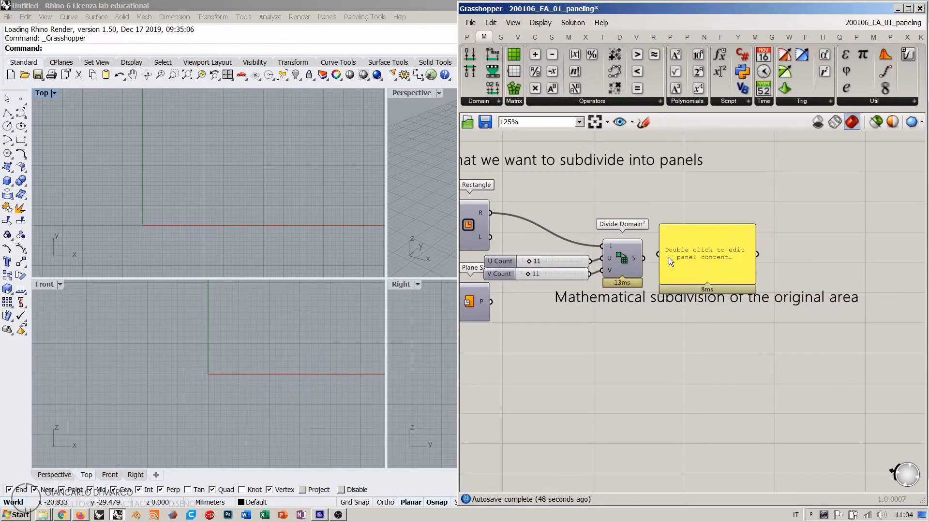
left_click_drag(644, 258, 666, 251)
right_click_drag(704, 285, 649, 240)
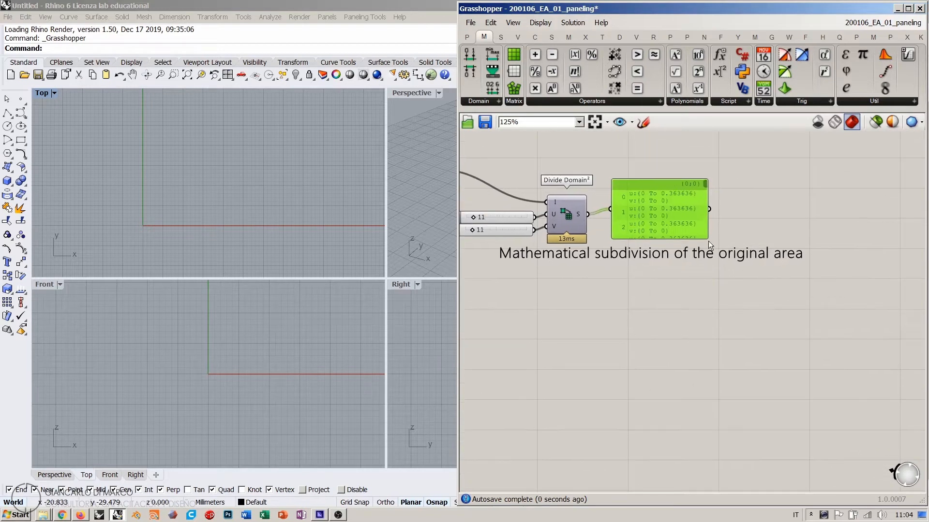
left_click_drag(706, 239, 845, 454)
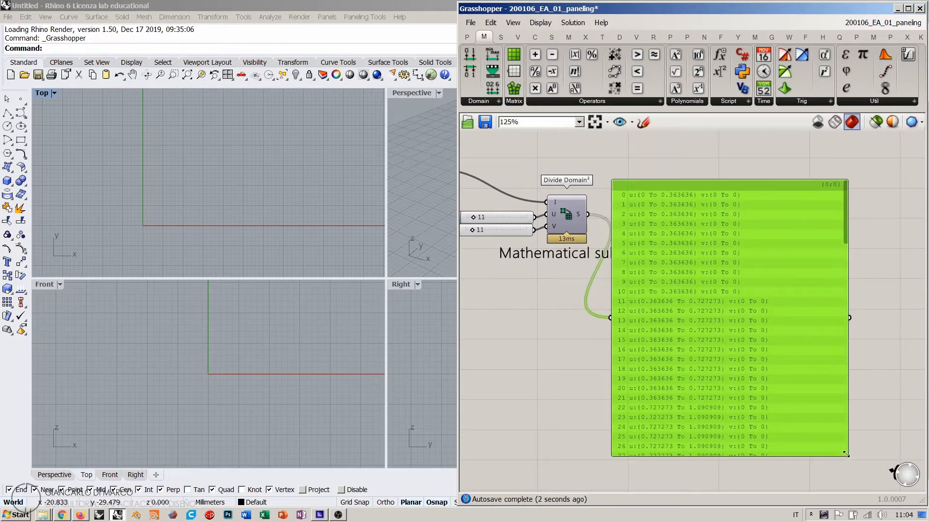
- Examine the panel's list of subdomains from first to last and compare it with the U and V count sliders
left_click_drag(839, 203, 654, 463)
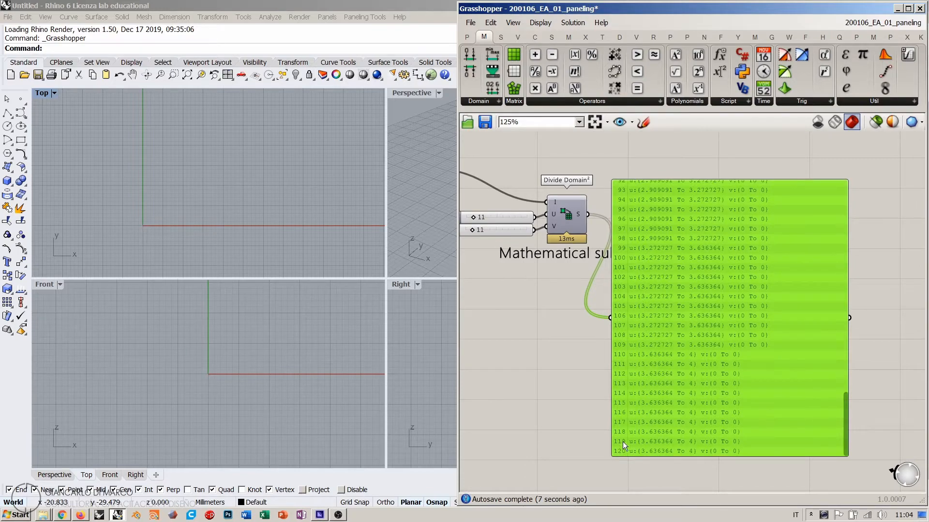
right_click_drag(497, 240, 589, 276)
scroll(579, 266, "up", 5)
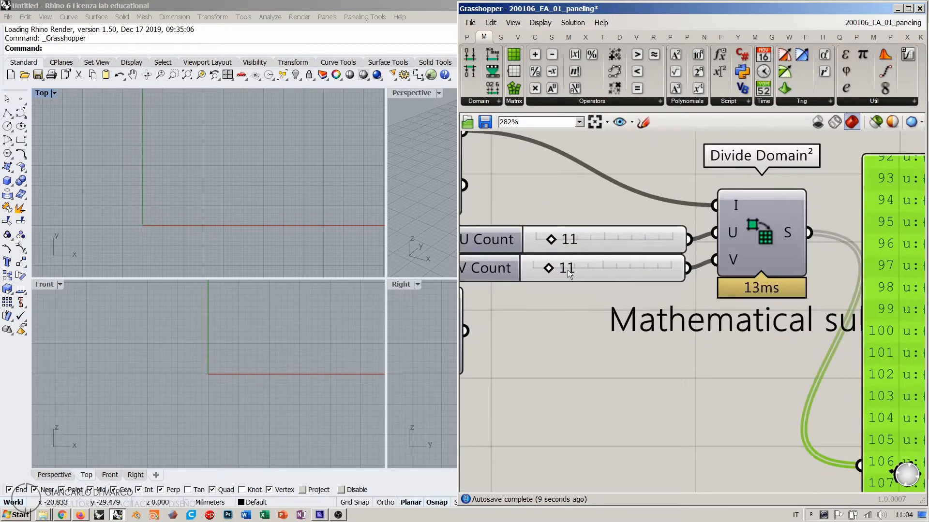
scroll(561, 267, "down", 5)
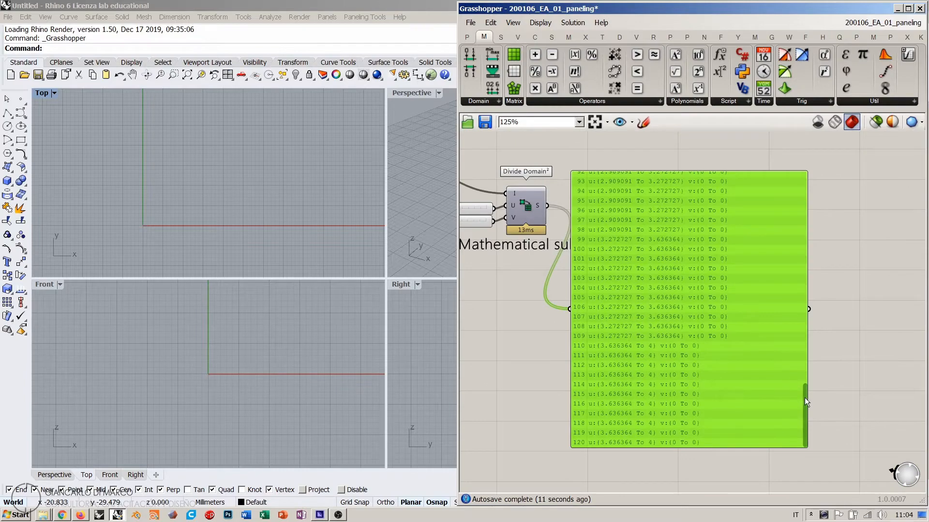
left_click_drag(805, 401, 807, 200)
scroll(614, 211, "up", 5)
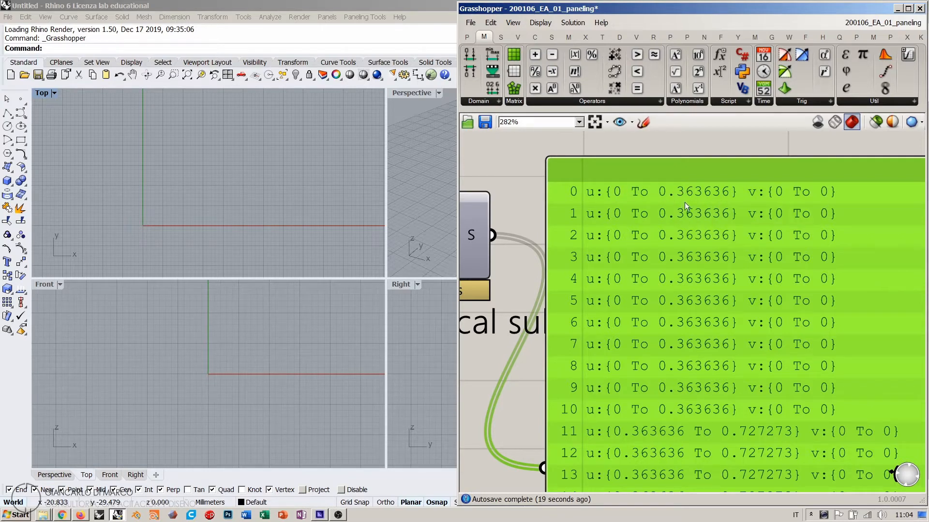
scroll(684, 202, "down", 3)
right_click_drag(599, 227, 709, 220)
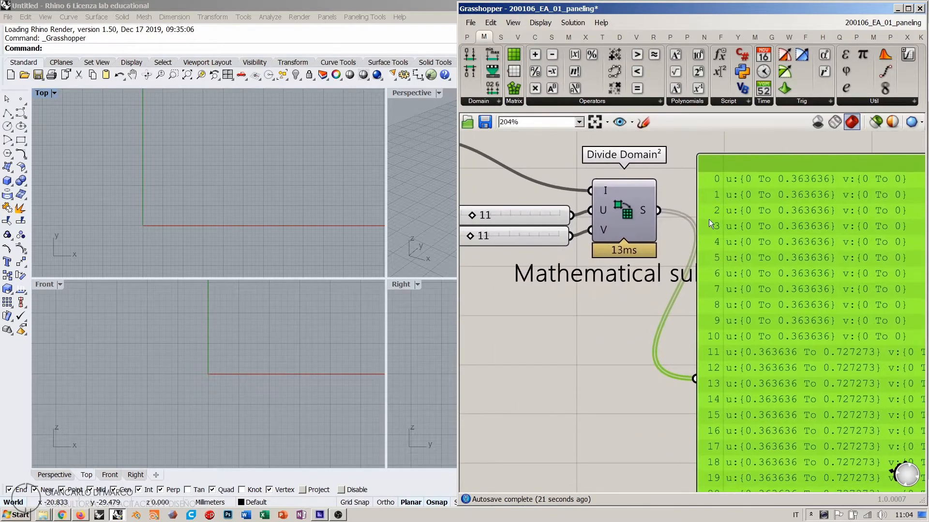
right_click_drag(737, 189, 588, 280)
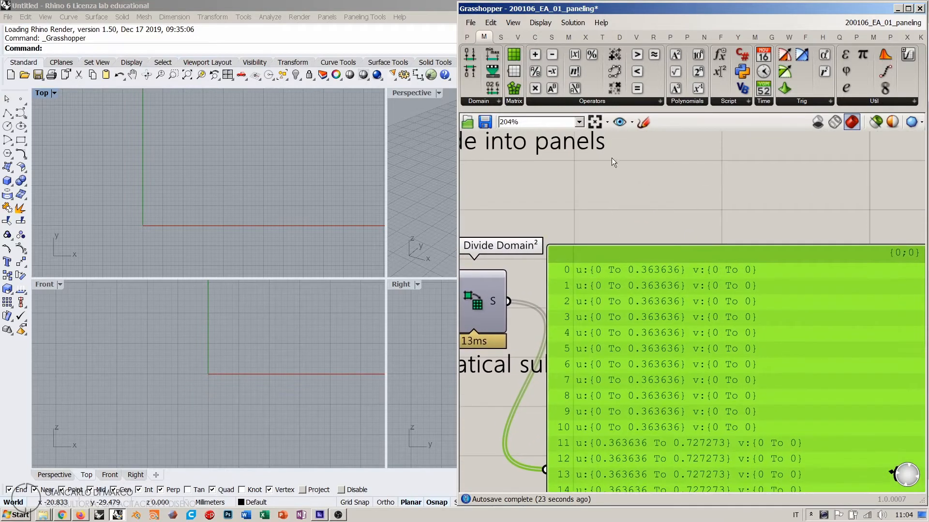
- Sketch the base and two partial sides of a rectangle above the panel and mark its lower corners
left_click(642, 122)
left_click_drag(561, 218, 878, 223)
left_click_drag(562, 218, 566, 162)
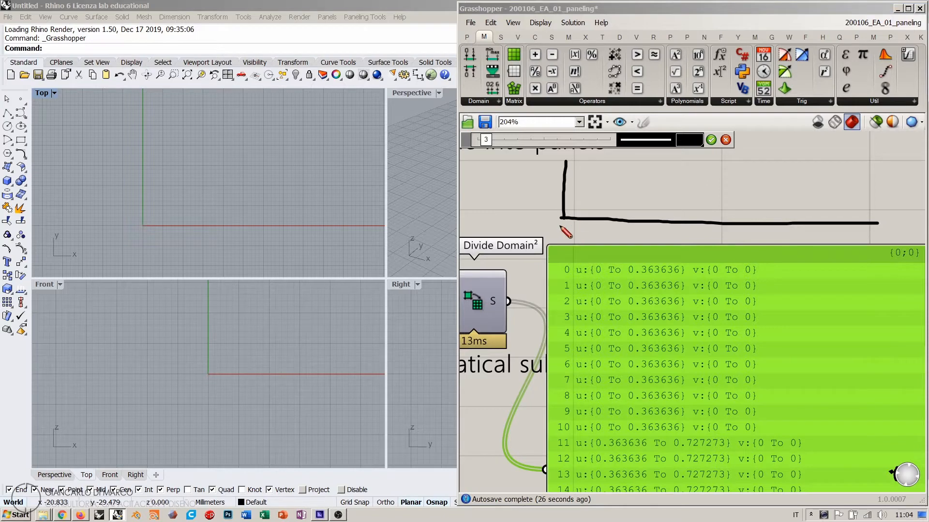
left_click_drag(876, 223, 877, 162)
left_click_drag(569, 217, 561, 216)
left_click_drag(870, 219, 875, 225)
- Underline the u interval of item 0 and mark its limits 0 and 0.36 along the sketched base
left_click_drag(574, 277, 685, 280)
mouse_move(556, 231)
left_mouse_down()
mouse_move(552, 240)
mouse_move(555, 232)
left_mouse_up()
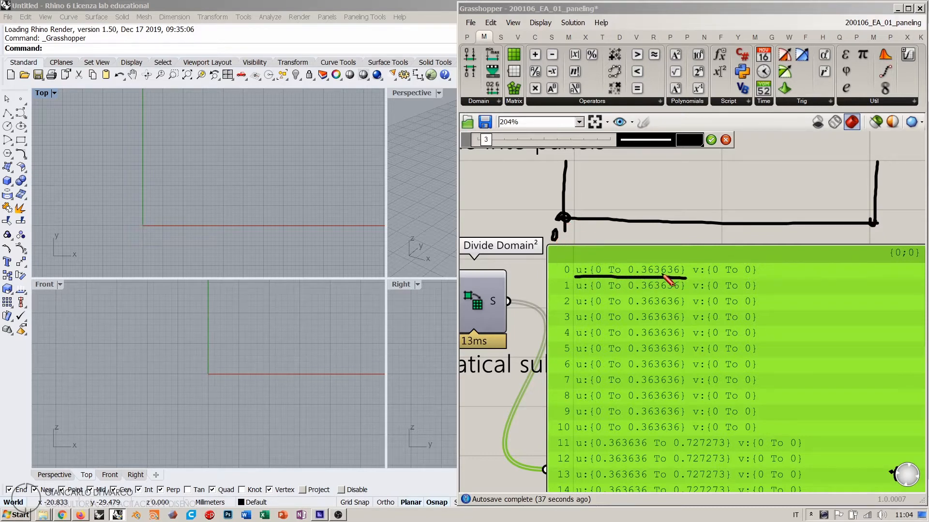
mouse_move(594, 214)
left_mouse_down()
mouse_move(579, 239)
mouse_move(599, 243)
left_mouse_up()
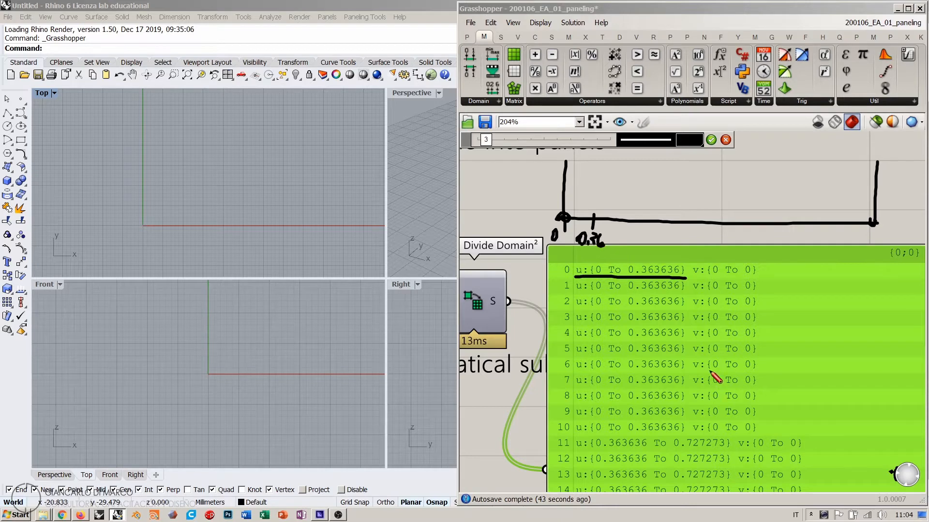
- Underline item 11's u interval, mark its end and continuation dashes along the base, and discard the sketch
left_click_drag(576, 452, 729, 452)
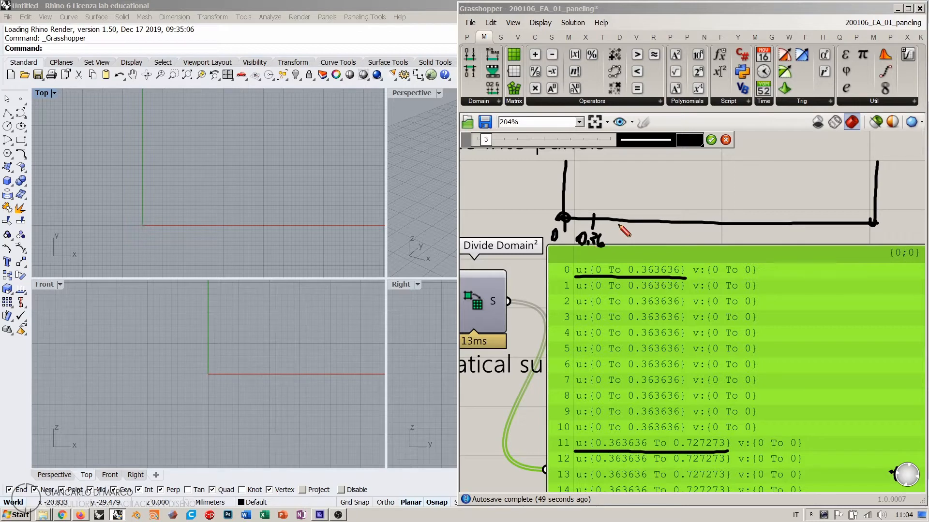
mouse_move(623, 214)
left_mouse_down()
mouse_move(627, 242)
mouse_move(697, 239)
left_mouse_up()
left_click_drag(703, 240, 744, 238)
left_click_drag(765, 239, 783, 238)
left_click_drag(800, 237, 807, 238)
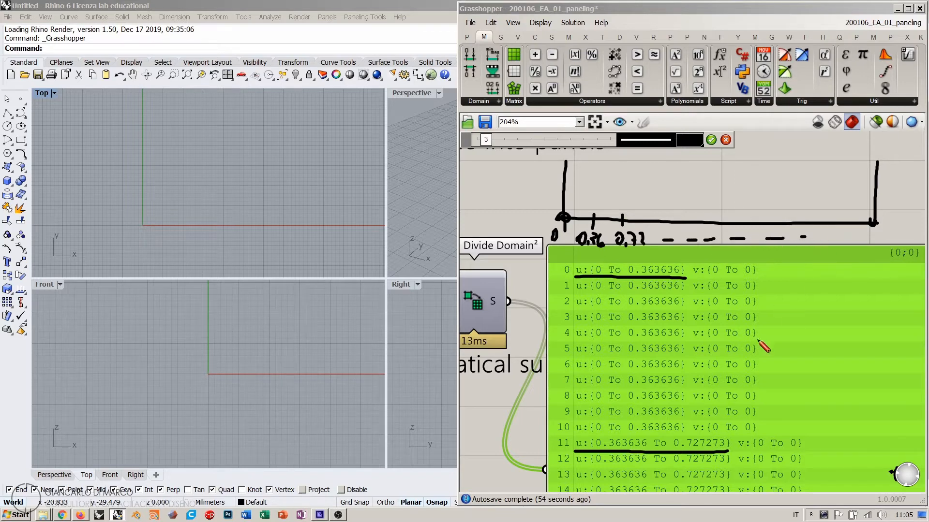
left_click(725, 140)
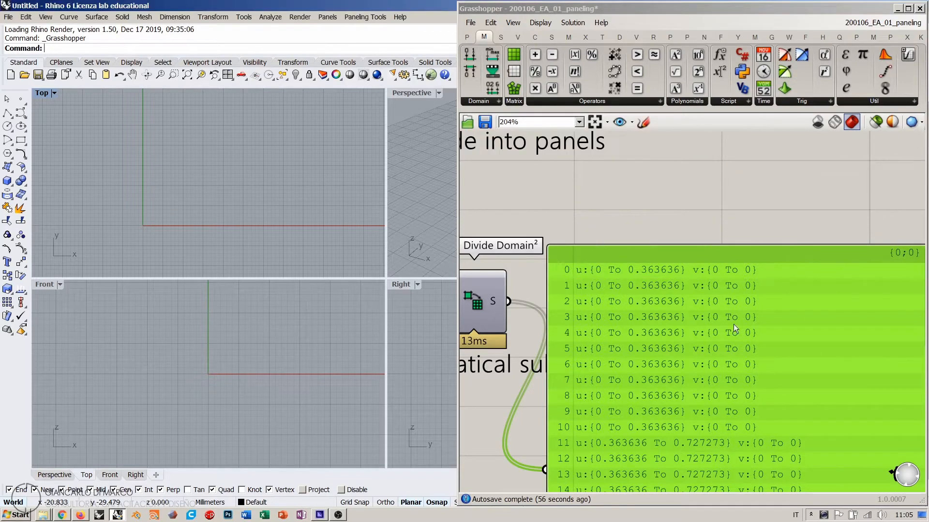
- Look further down the subdomain list and delete the panel connected to Divide Domain²
scroll(733, 324, "down", 3)
left_click_drag(793, 142, 802, 170)
right_click_drag(605, 204, 715, 307)
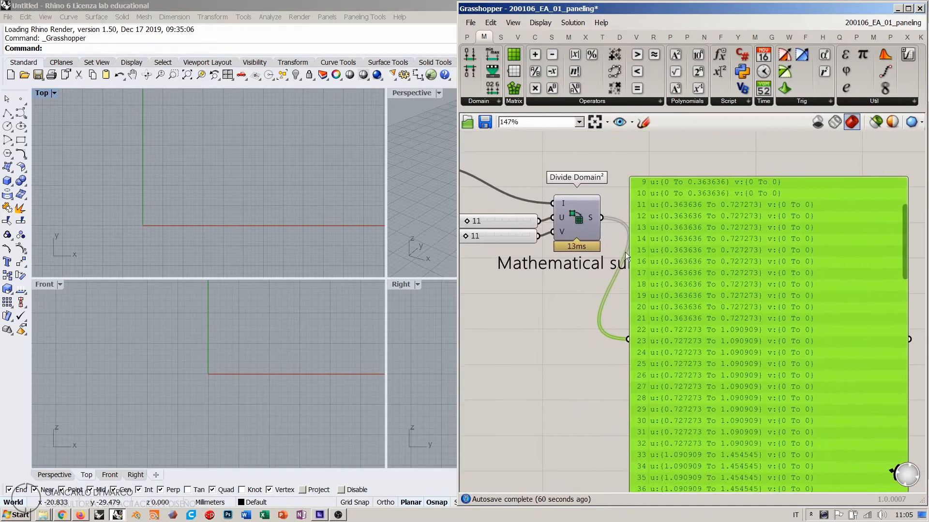
key("Delete")
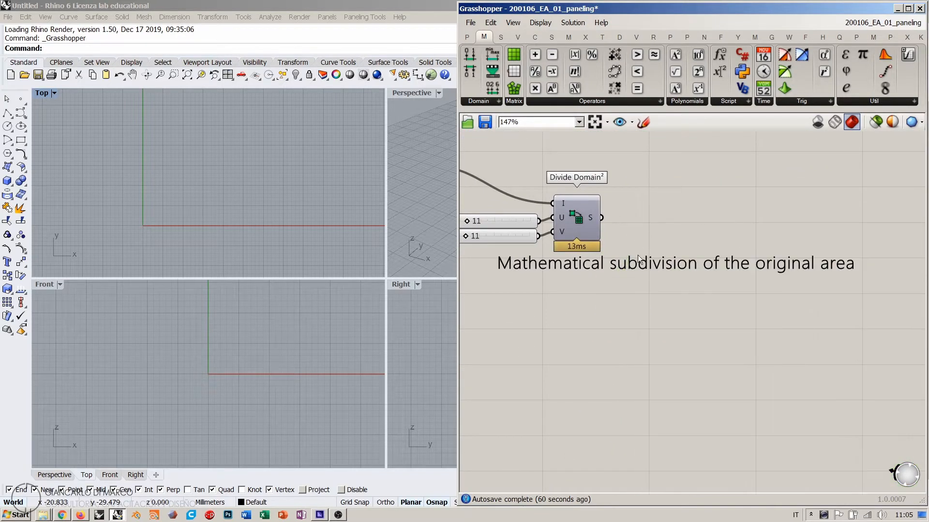
right_click_drag(574, 194, 667, 254)
scroll(667, 251, "up", 1)
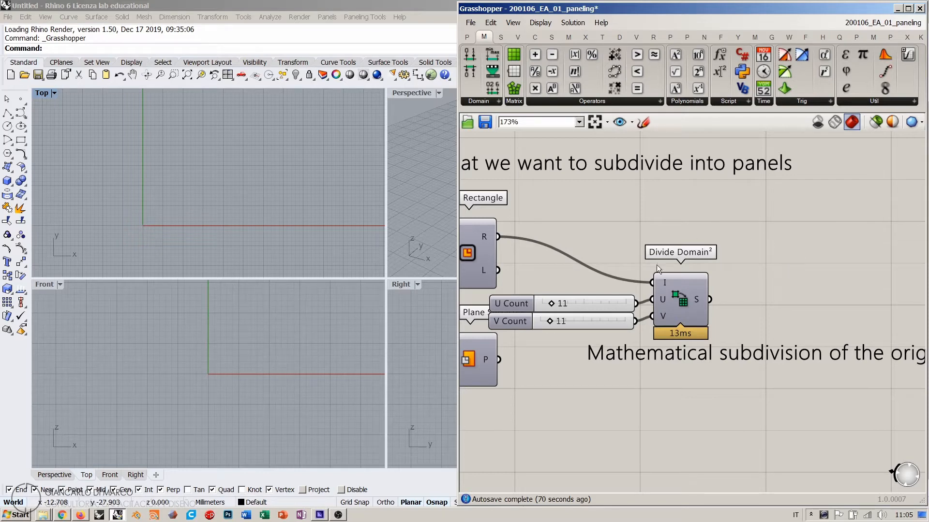
left_click(472, 251)
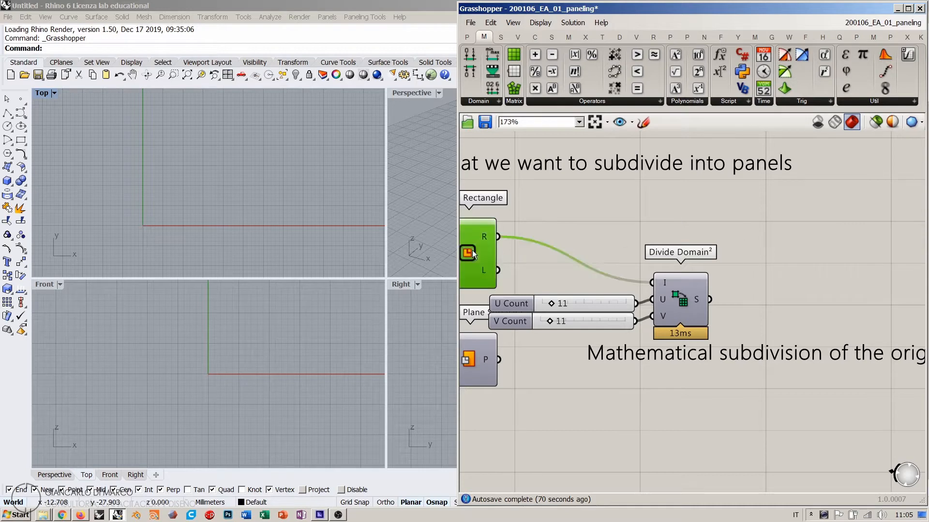
left_click(666, 217)
left_click(696, 322)
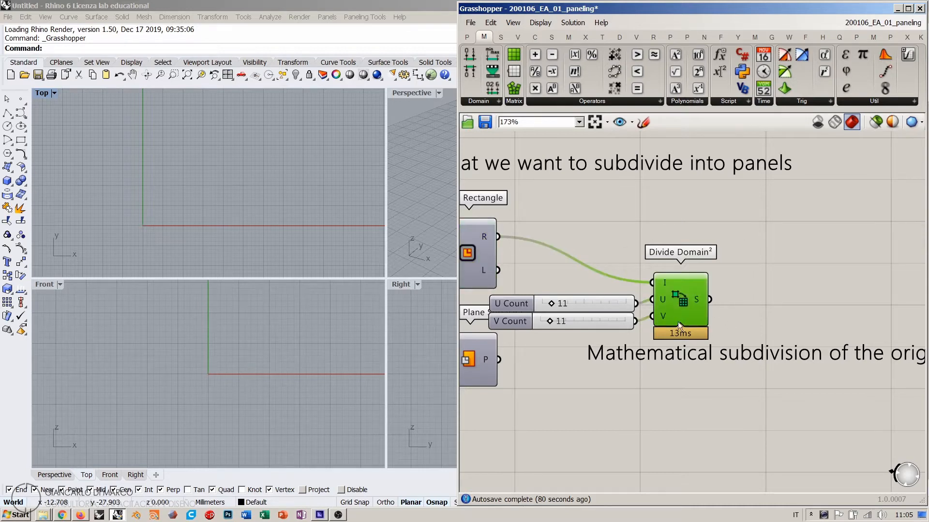
right_click_drag(779, 256, 718, 257)
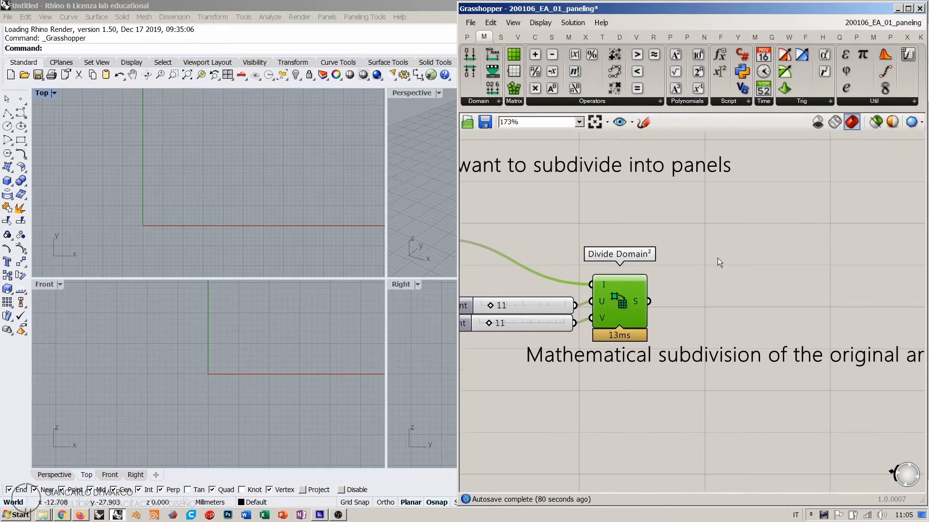
- Add an Isotrim component to the canvas beside Divide Domain²
left_click(728, 248)
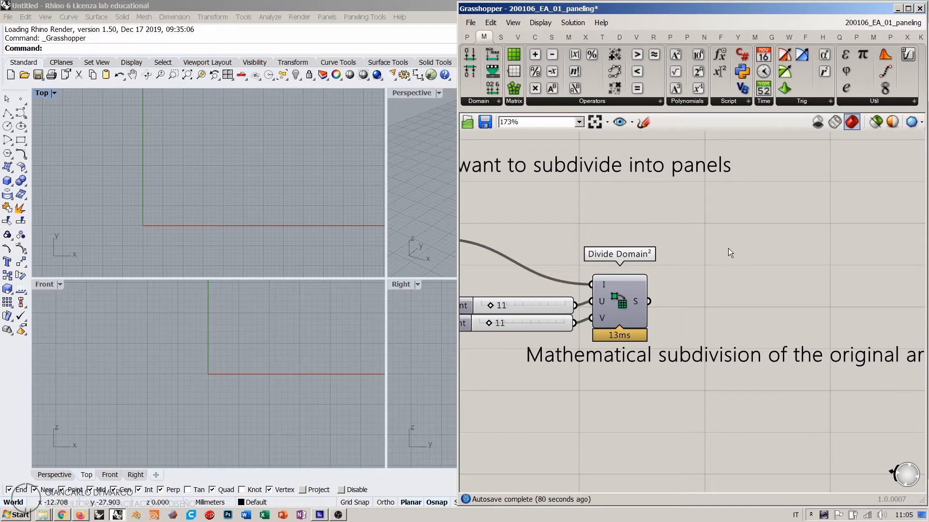
left_click(552, 38)
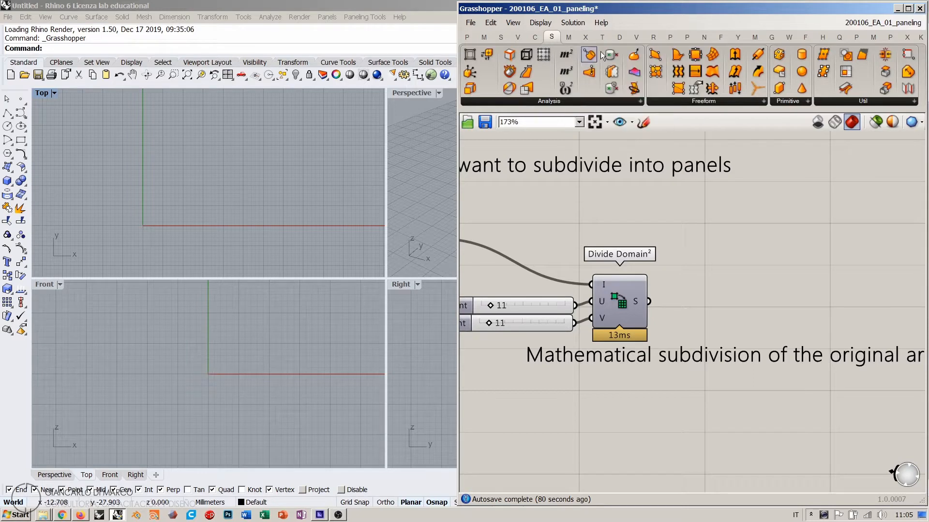
left_click(846, 102)
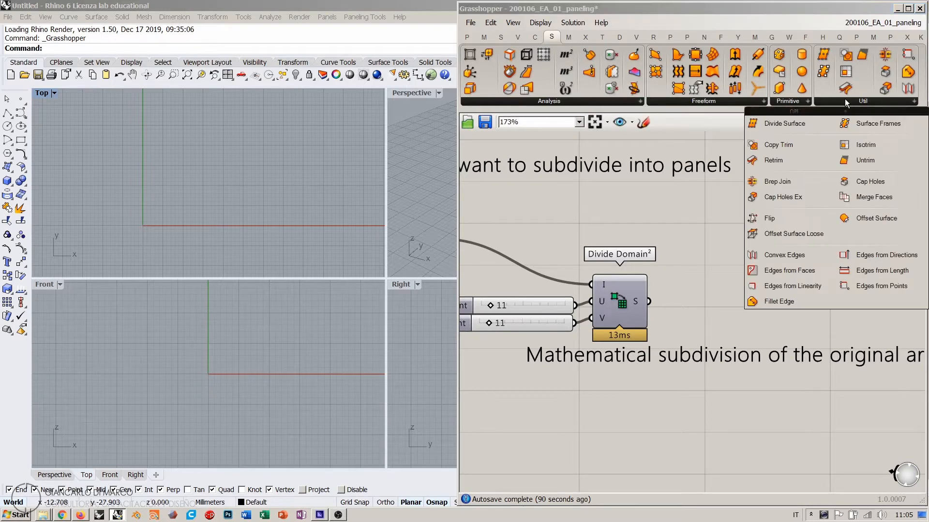
left_click(862, 145)
left_click(765, 271)
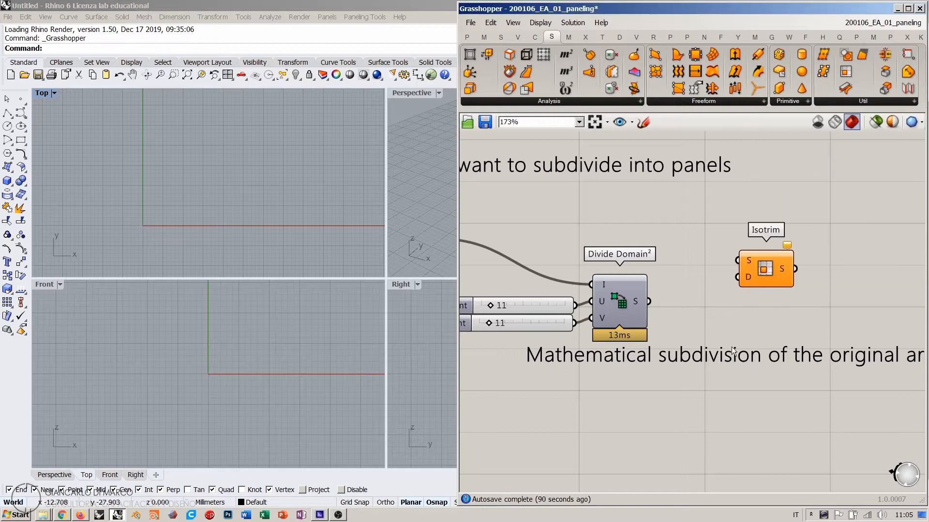
- Wire the Rectangle's R output to Isotrim's surface input and the Divide Domain² segments to its domain input
right_click_drag(685, 279, 754, 282)
left_click_drag(506, 241, 837, 247)
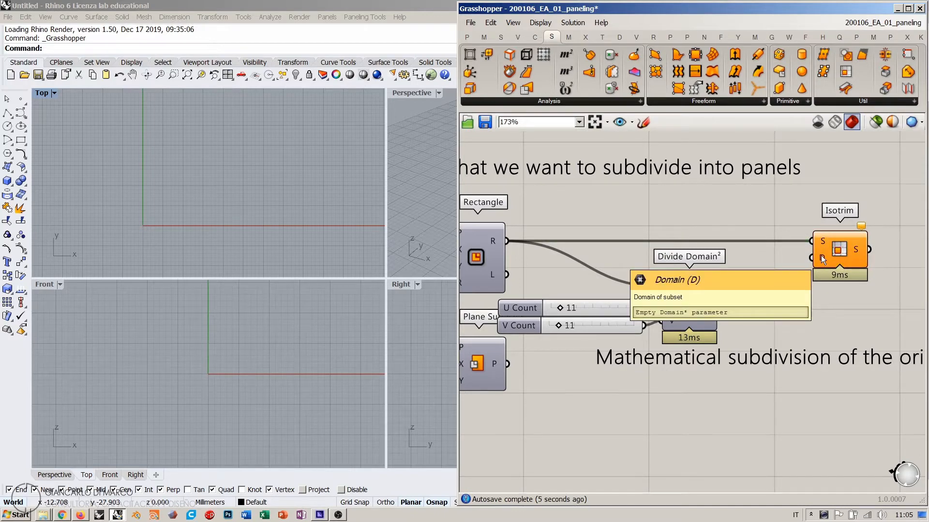
left_click_drag(719, 303, 807, 254)
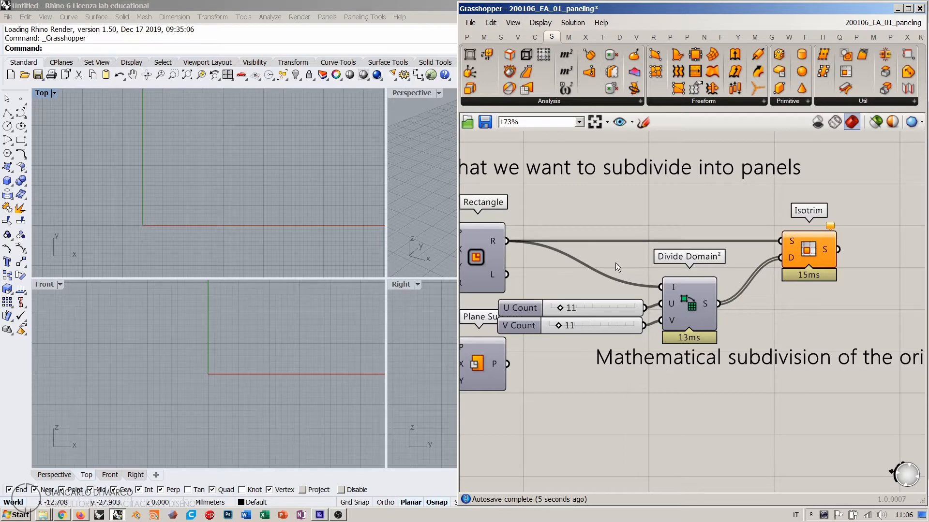
- Add a Curve parameter and feed it from the Rectangle's R output to inspect the outline in the Top view
right_click_drag(615, 263, 687, 236)
left_click(540, 233)
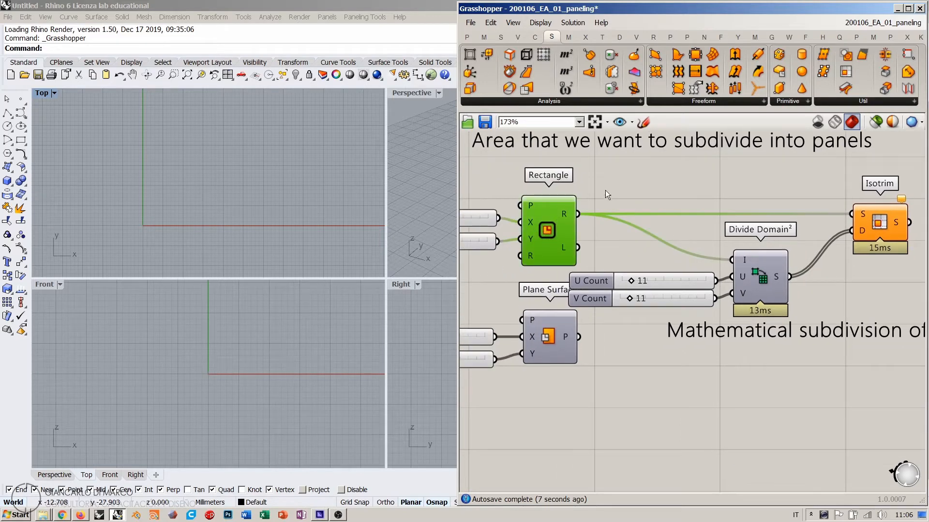
left_click(619, 191)
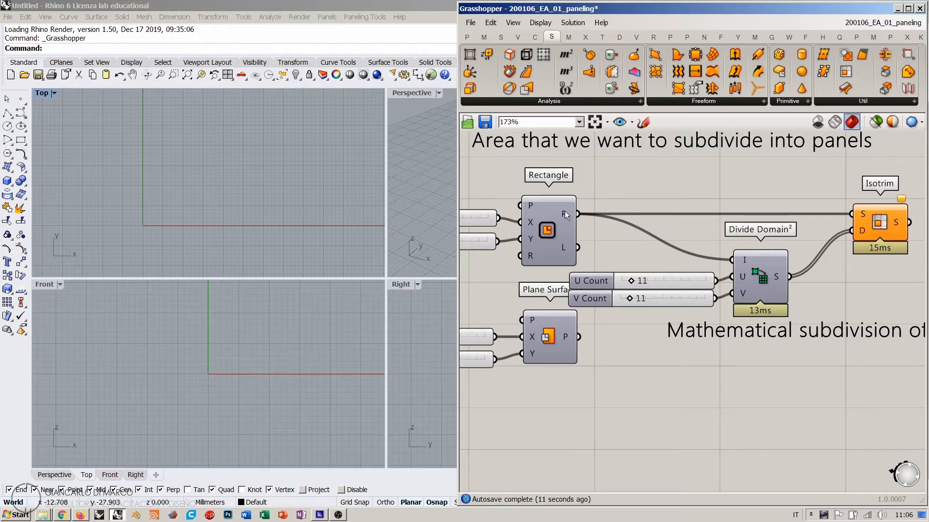
double_click(637, 177)
type("curve")
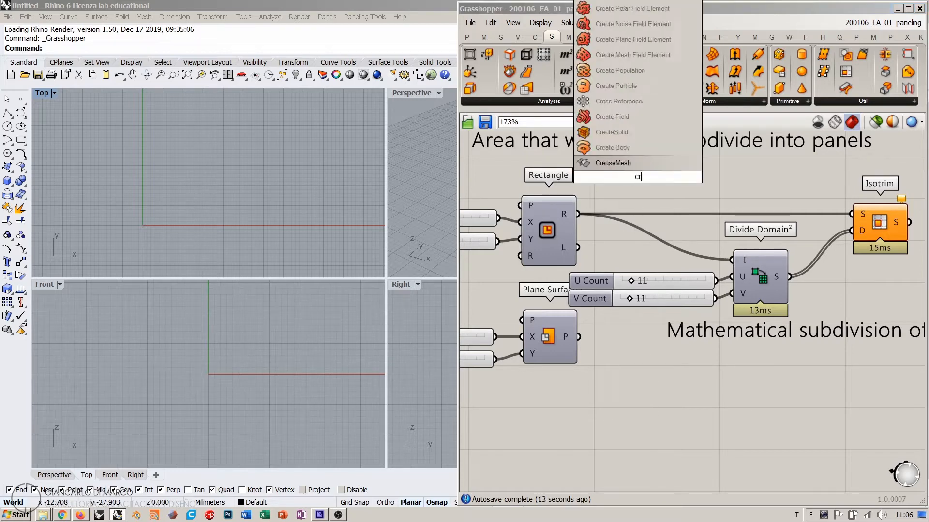
left_click(605, 149)
left_click_drag(585, 209, 632, 196)
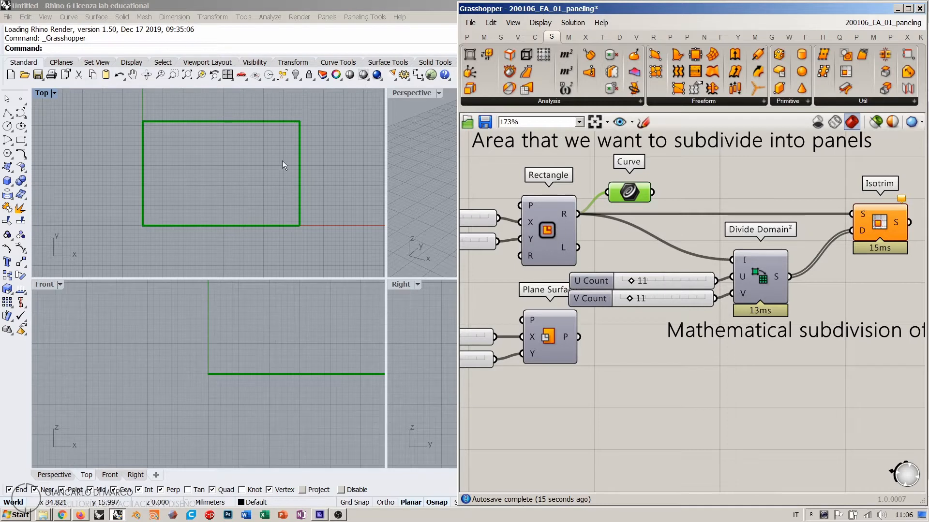
left_click(823, 192)
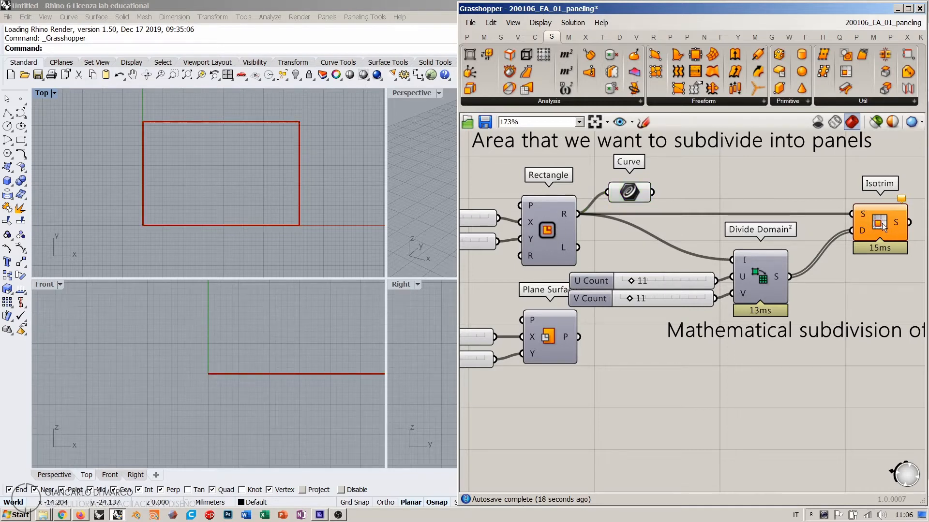
- Shift Isotrim slightly closer to Divide Domain² and move Plane Surface down clear of the U and V Count sliders
left_click_drag(881, 223, 870, 222)
left_click(799, 184)
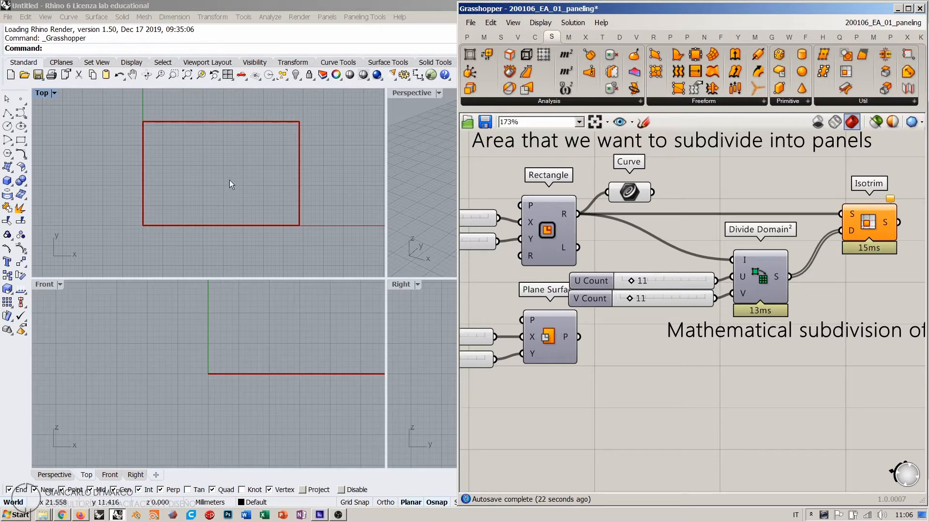
left_click(872, 222)
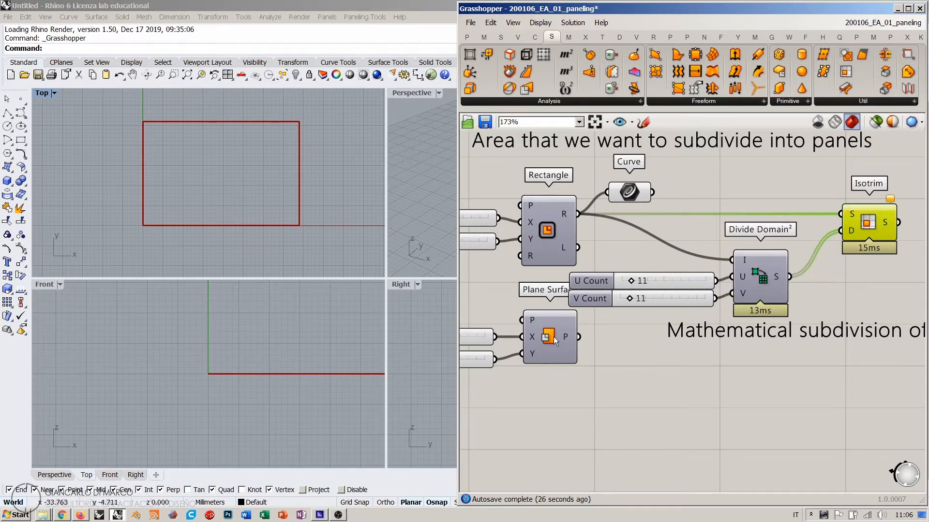
left_click_drag(553, 337, 550, 362)
left_click(615, 361)
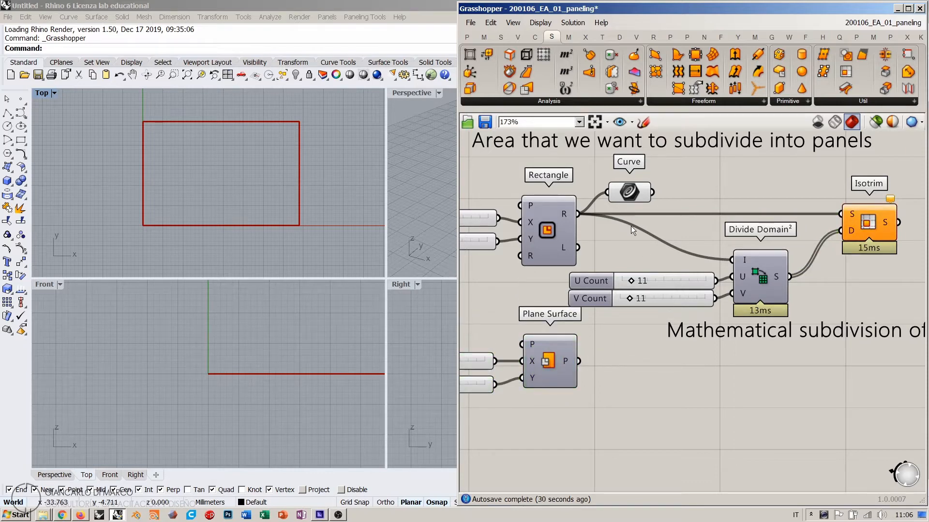
- Replace the Rectangle with the Plane Surface output as the source for both Divide Domain²'s I input and Isotrim's surface input
left_click_drag(579, 361, 731, 260)
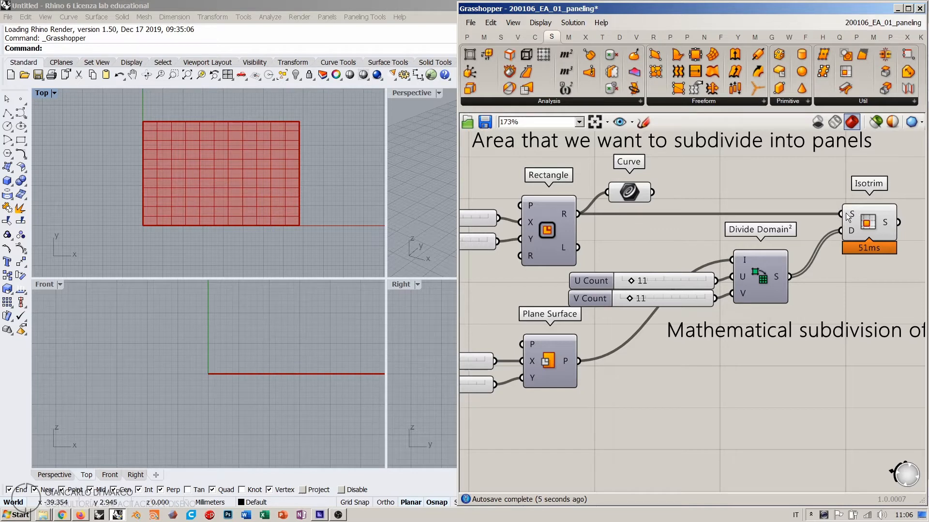
mouse_move(852, 217)
left_click(568, 347)
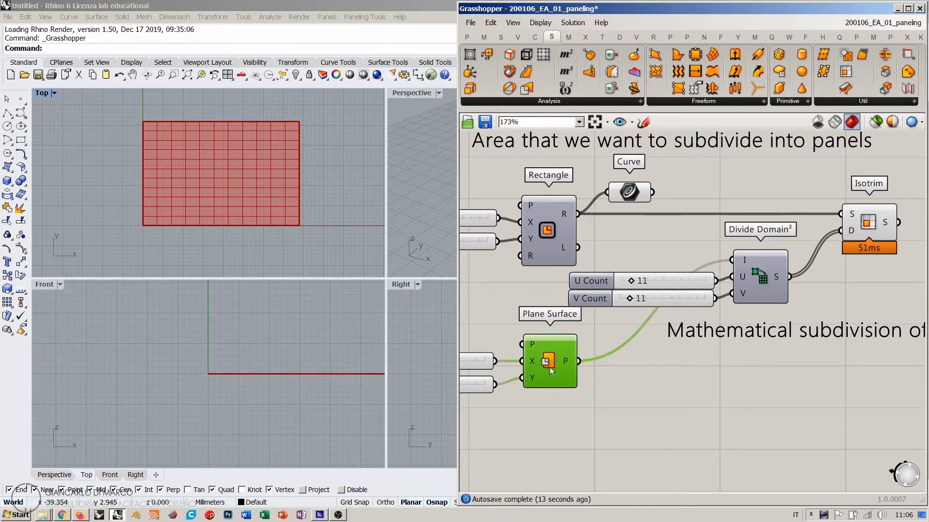
left_click(568, 391)
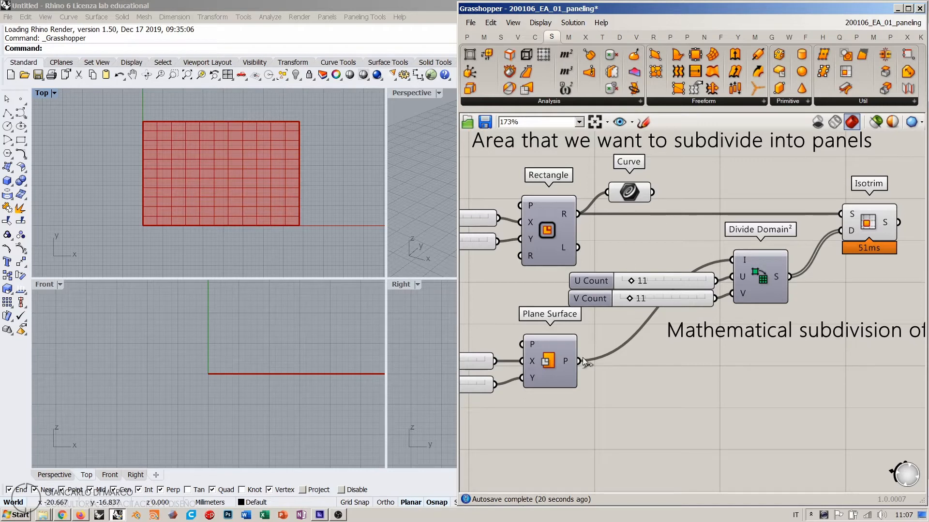
mouse_move(578, 361)
left_mouse_down()
mouse_move(691, 193)
mouse_move(842, 207)
left_mouse_up()
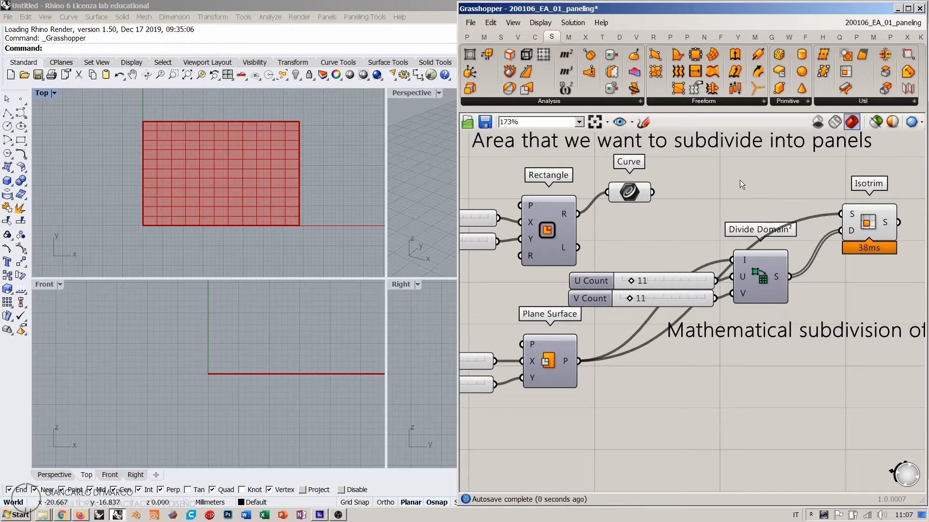
- Align the Curve parameter with the Rectangle's R output and compare the Rectangle and Plane Surface components
left_click_drag(629, 192, 618, 213)
left_click(680, 192)
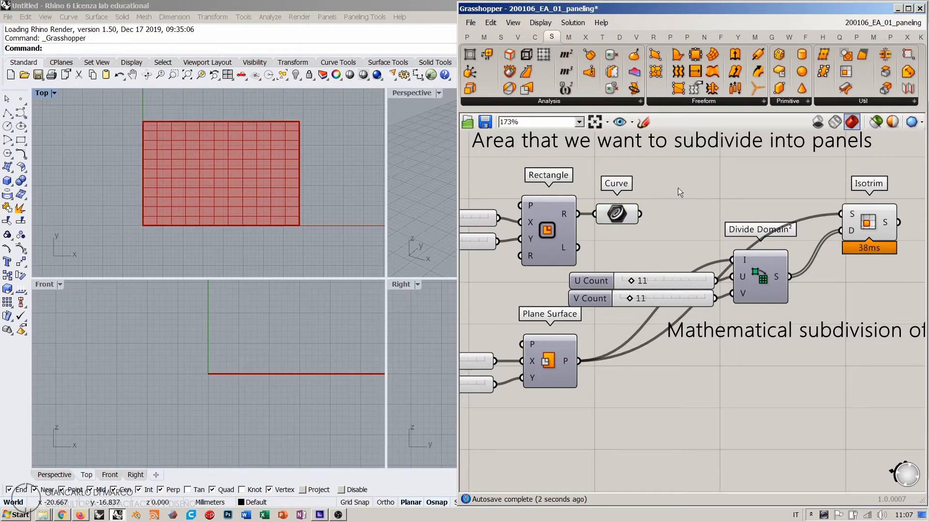
right_click_drag(600, 239, 693, 270)
right_click_drag(634, 263, 653, 253)
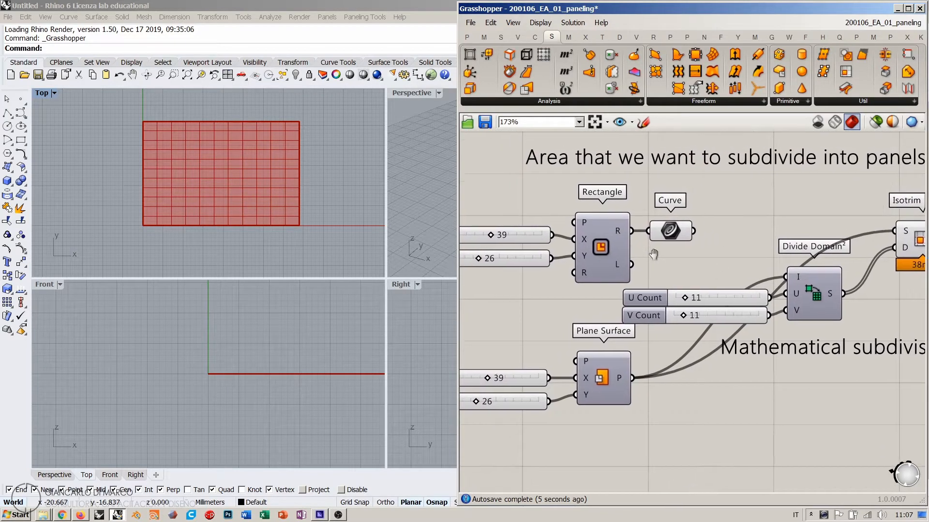
left_click(601, 249)
left_click(606, 384)
left_click(689, 404)
right_click_drag(805, 222, 737, 218)
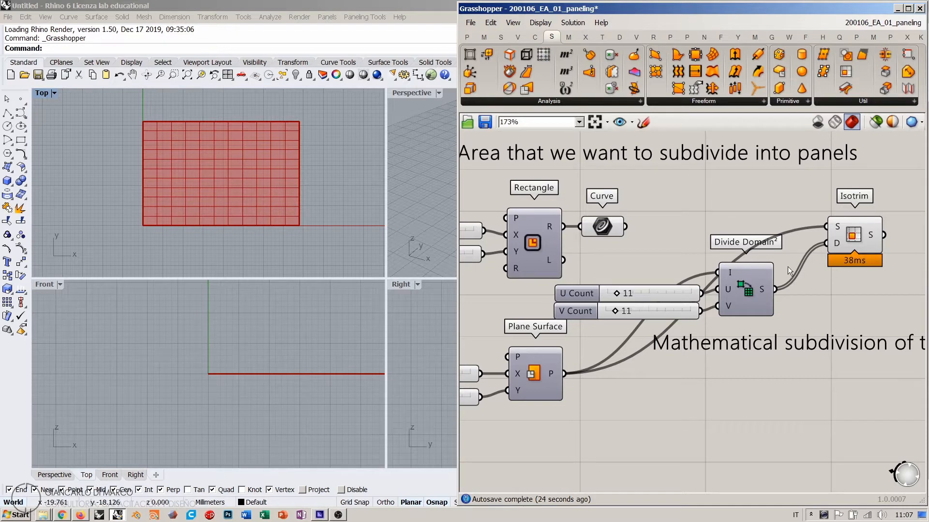
- Duplicate the "Mathematical subdivision of the original area" note and place the copy beneath Isotrim
mouse_move(777, 260)
right_mouse_down()
mouse_move(718, 228)
mouse_move(750, 249)
mouse_move(687, 252)
right_mouse_up()
scroll(719, 231, "down", 2)
left_click_drag(663, 291, 733, 262)
mouse_move(675, 266)
left_mouse_down()
mouse_move(652, 289)
mouse_move(743, 250)
left_mouse_up()
key("ctrl+c")
key("ctrl+v")
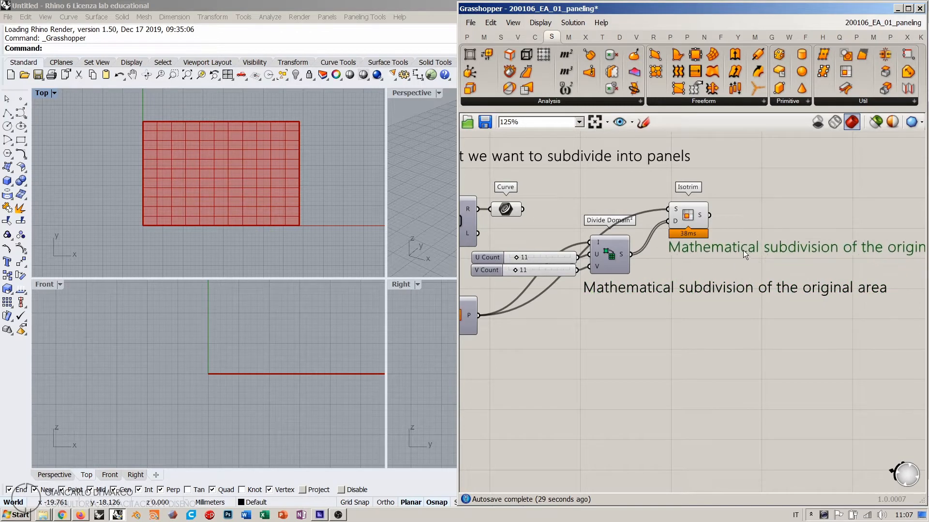
- Change the copied note's text to "Geometrical subdivision of the original area"
double_click(742, 250)
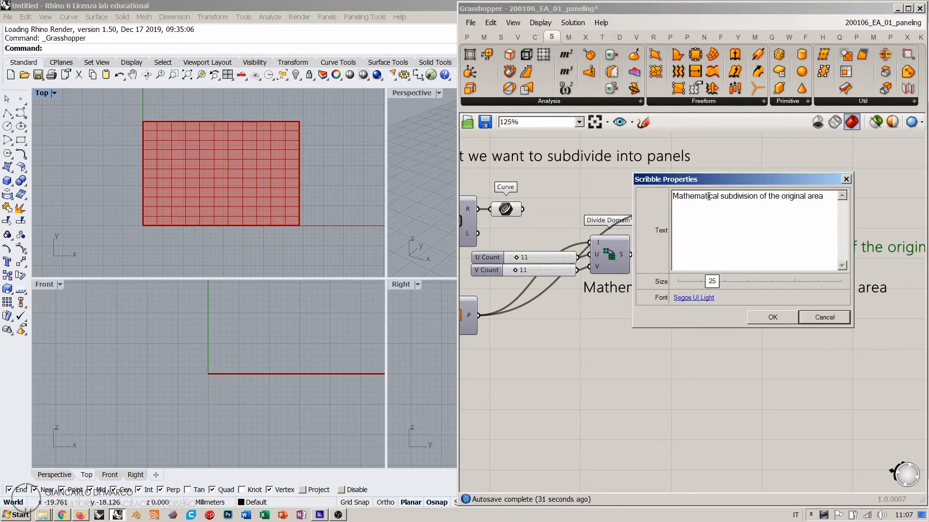
left_click_drag(709, 196, 673, 196)
key("BackSpace")
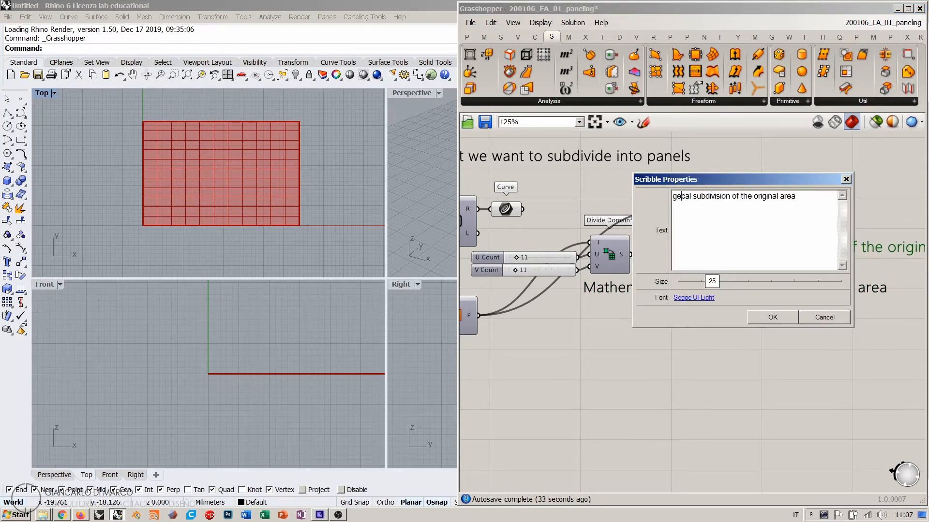
type("Geometric")
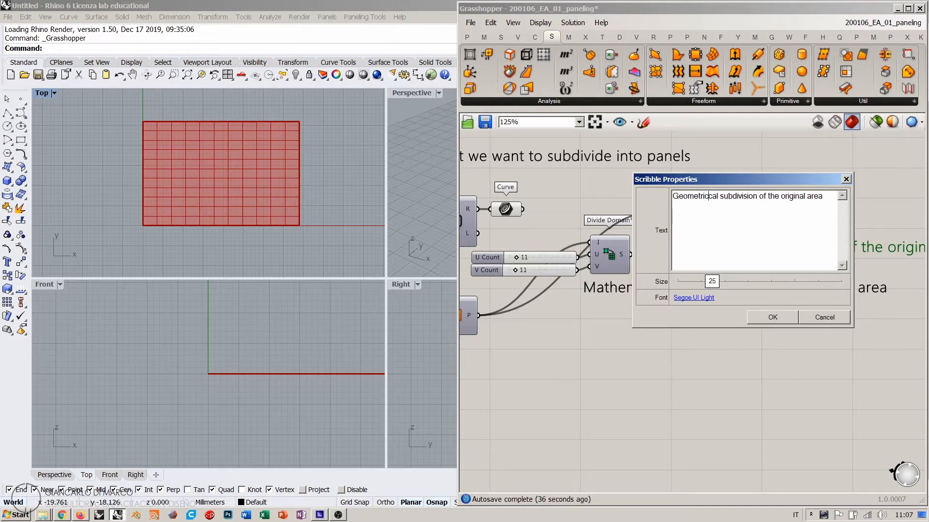
key("Delete")
- Move Isotrim, Divide Domain², the count sliders and both subdivision notes down beside Plane Surface
scroll(729, 247, "down", 3)
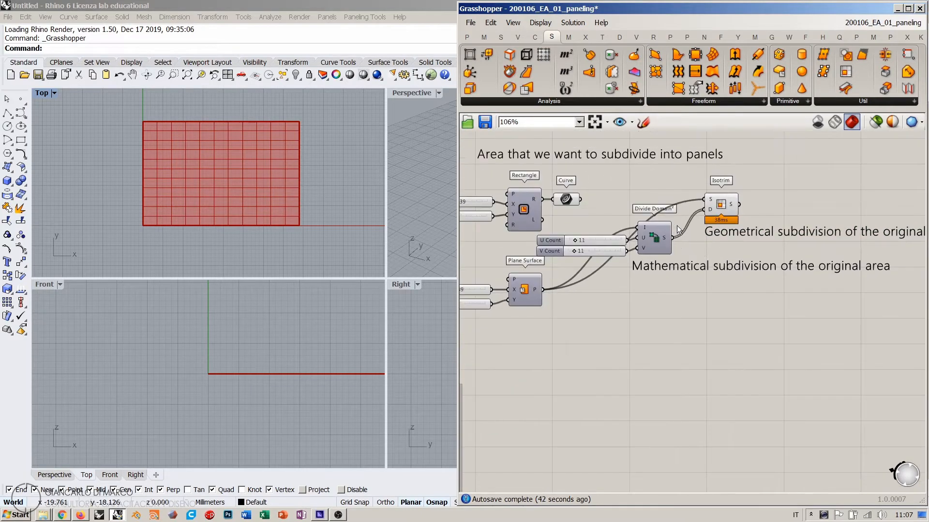
left_click_drag(679, 230, 607, 277)
left_click_drag(655, 247, 587, 314)
left_click_drag(715, 271, 639, 295)
left_click(619, 319)
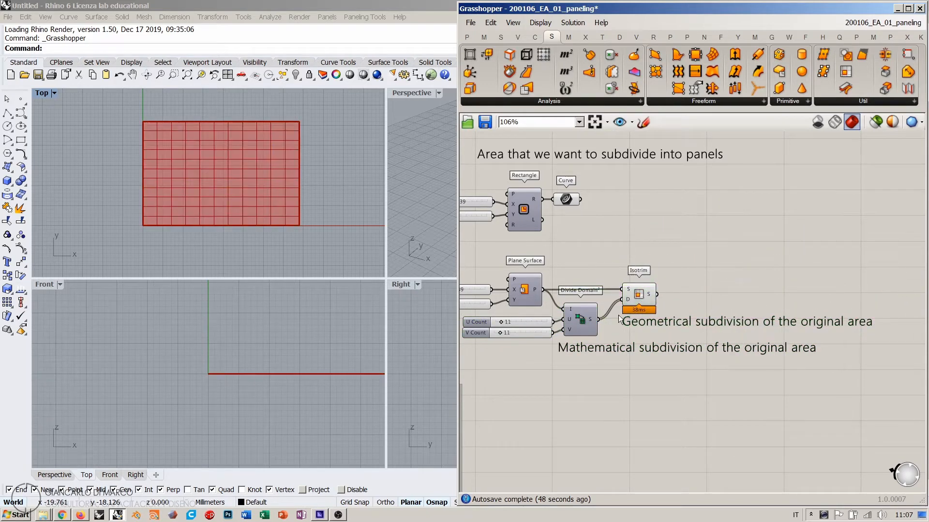
right_click_drag(619, 320, 680, 271)
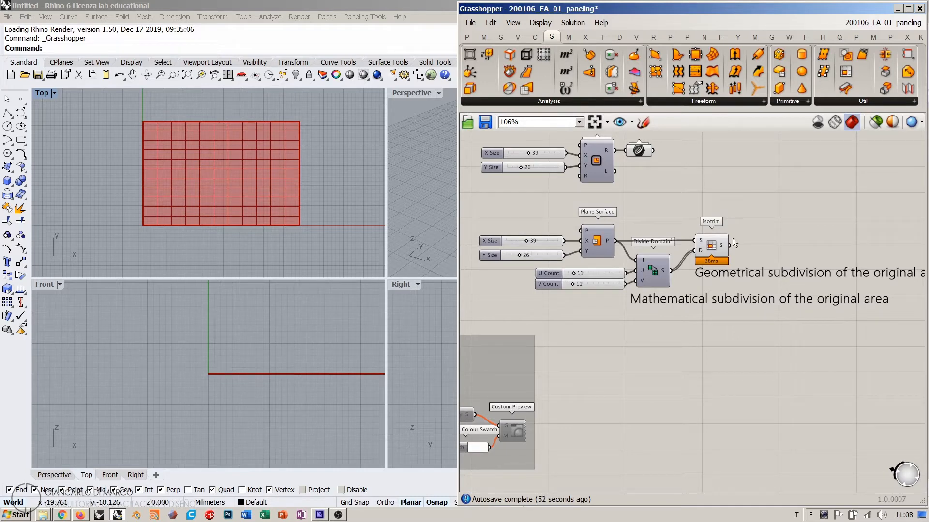
left_click(713, 251)
left_click(746, 259)
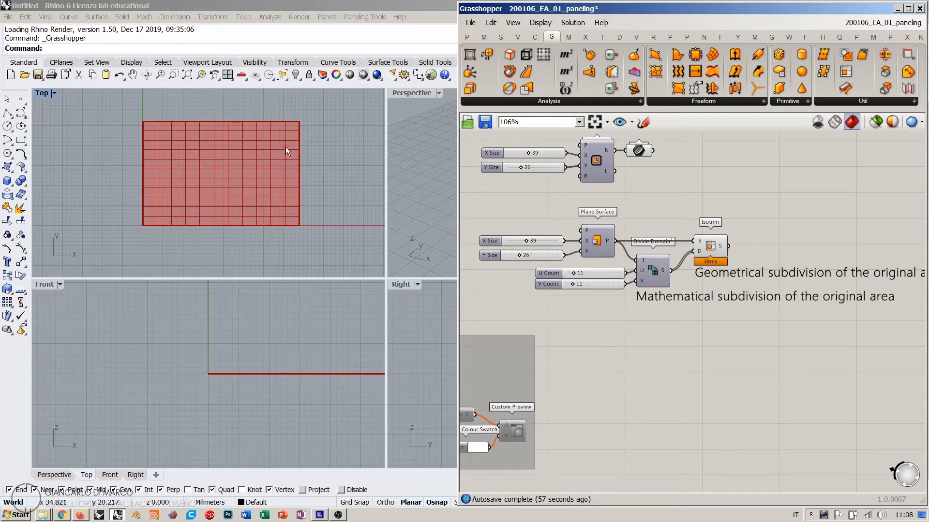
- Move the "Area that we want to subdivide into panels" note directly above Plane Surface
right_click_drag(655, 176, 663, 234)
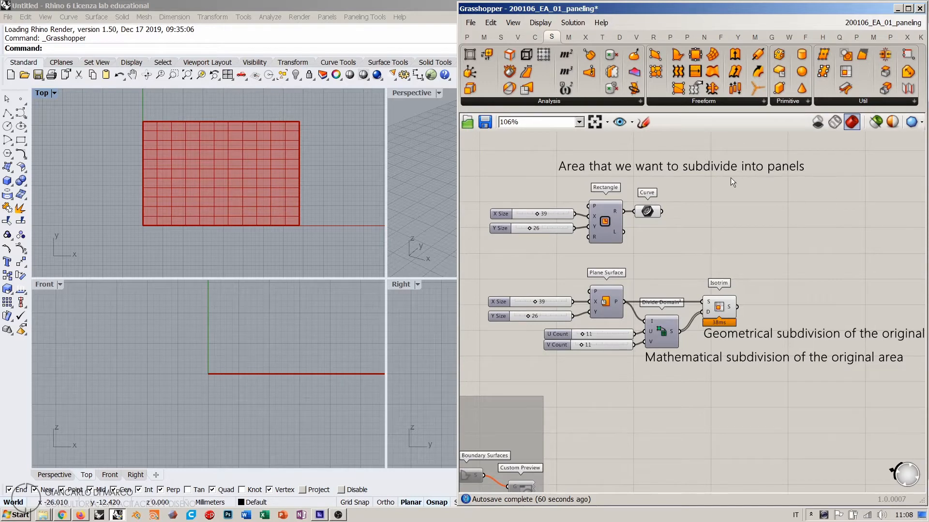
mouse_move(683, 166)
left_mouse_down()
mouse_move(648, 244)
mouse_move(581, 261)
mouse_move(596, 262)
left_mouse_up()
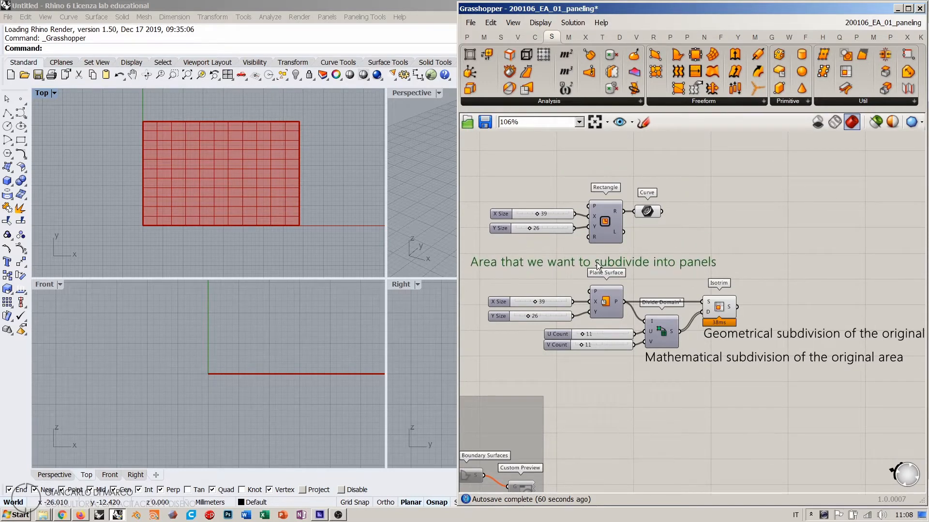
left_click(598, 267)
left_click(602, 265)
- Group the area note with Plane Surface and set the group's shape to Rectangle outline
left_click(608, 296, "shift")
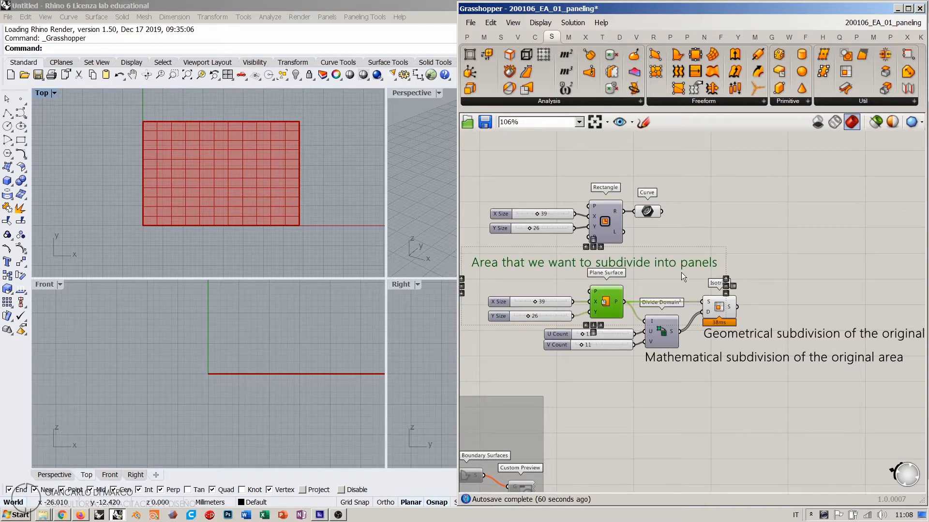
key("ctrl+g")
left_click(769, 272)
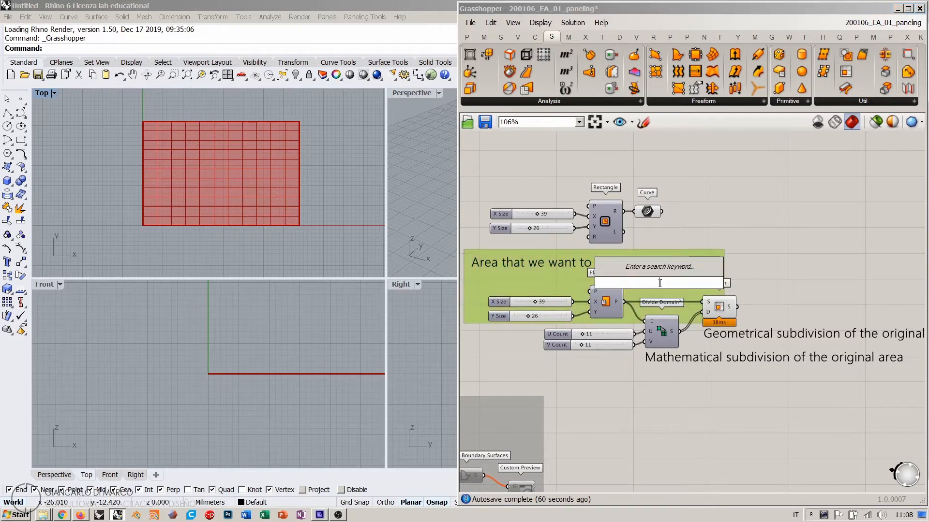
right_click(666, 281)
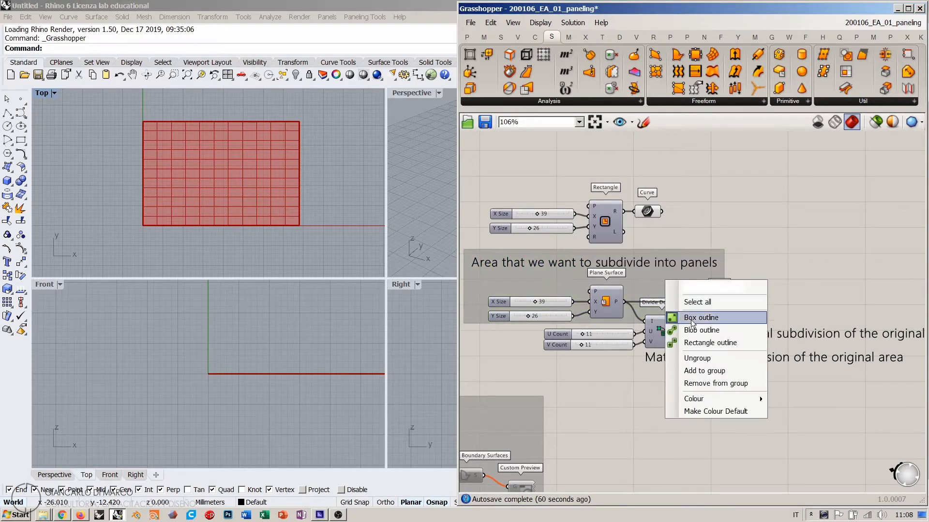
left_click(711, 343)
right_click_drag(718, 381, 663, 355)
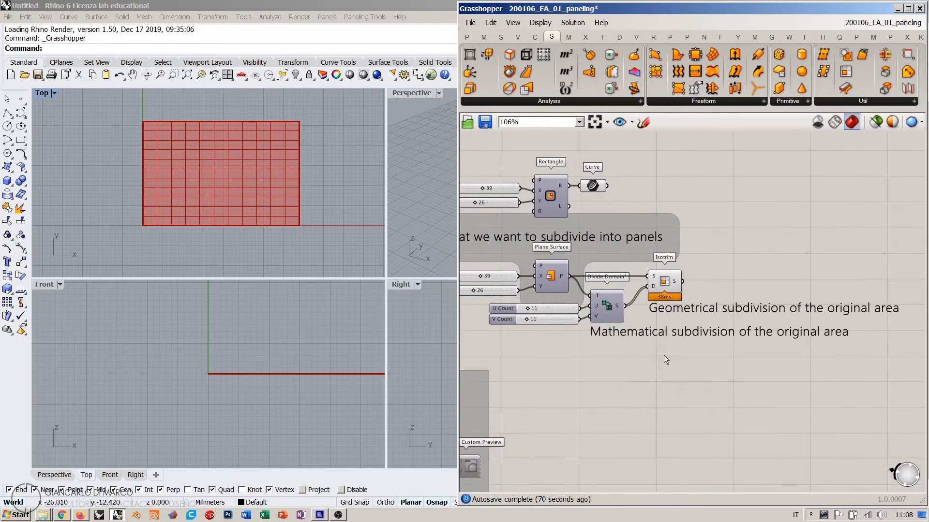
- Group the Divide Domain² component with the "Mathematical subdivision of the original area" note and set the group's shape to Rectangle outline
left_click_drag(630, 352, 603, 306)
key("ctrl+g")
left_click(657, 388)
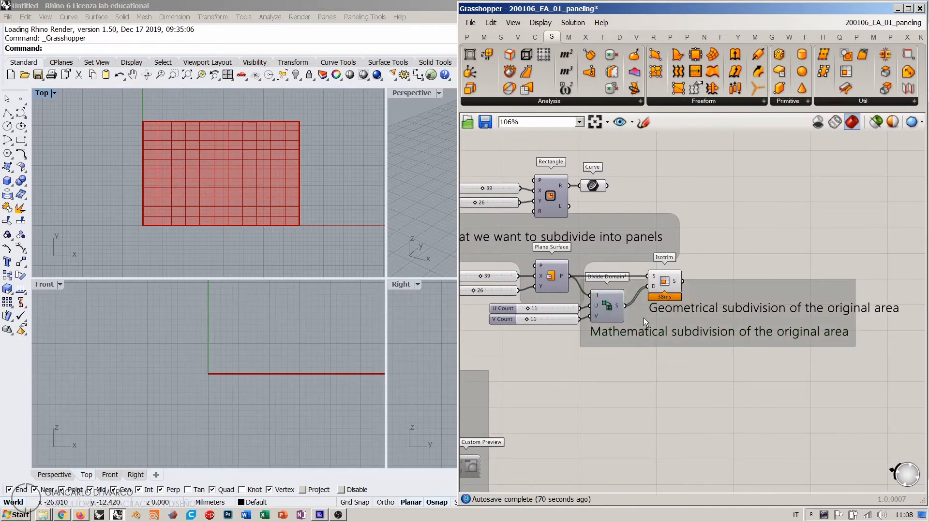
right_click(644, 320)
left_click(677, 369)
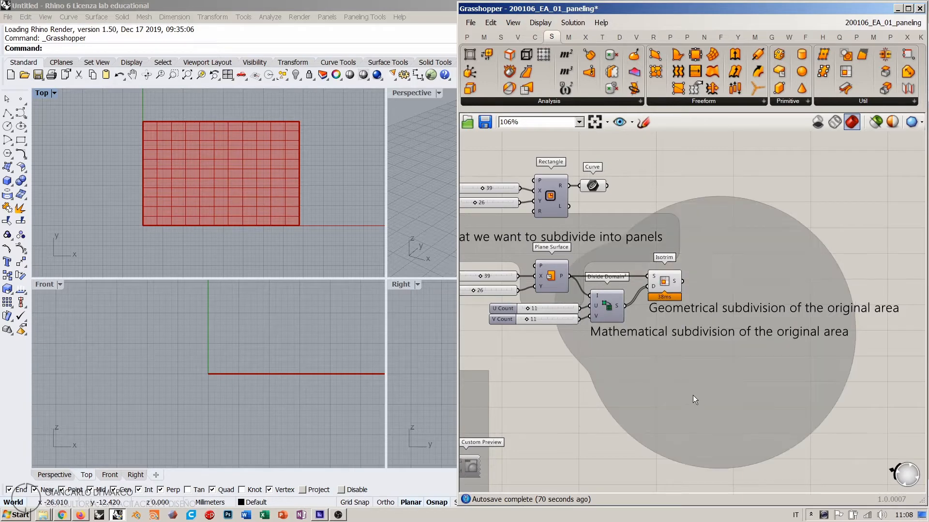
right_click(669, 371)
left_click(691, 400)
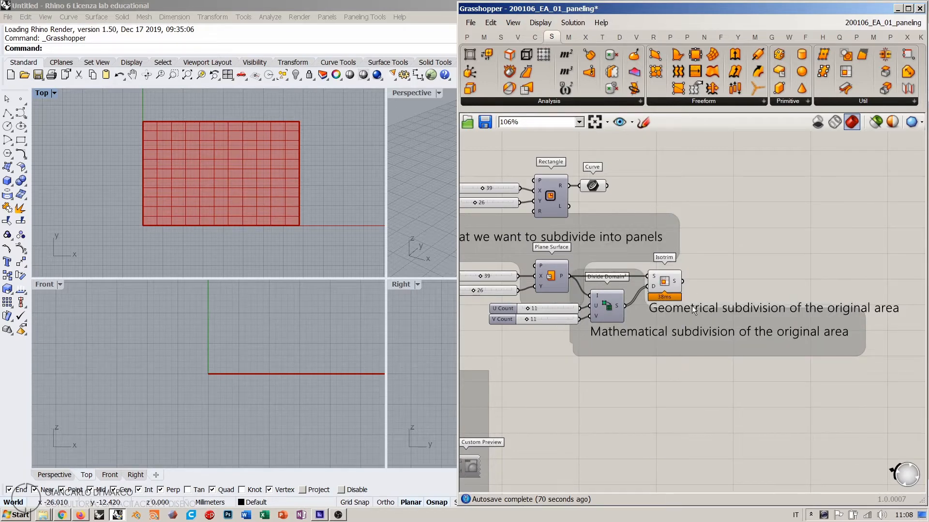
- Group Isotrim with the "Geometrical subdivision of the original area" note and set the group's shape to Rectangle outline
left_click(672, 289)
left_click(844, 284, "shift")
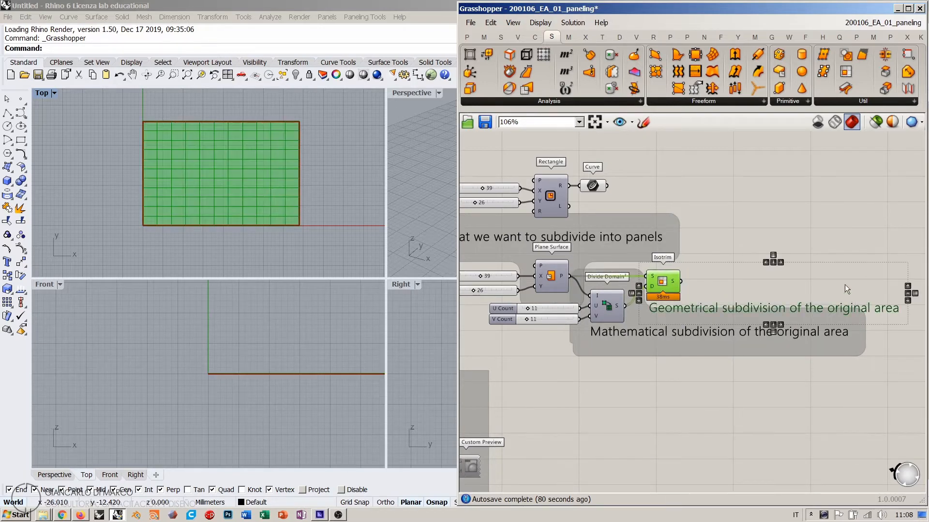
key("ctrl+g")
right_click(735, 285)
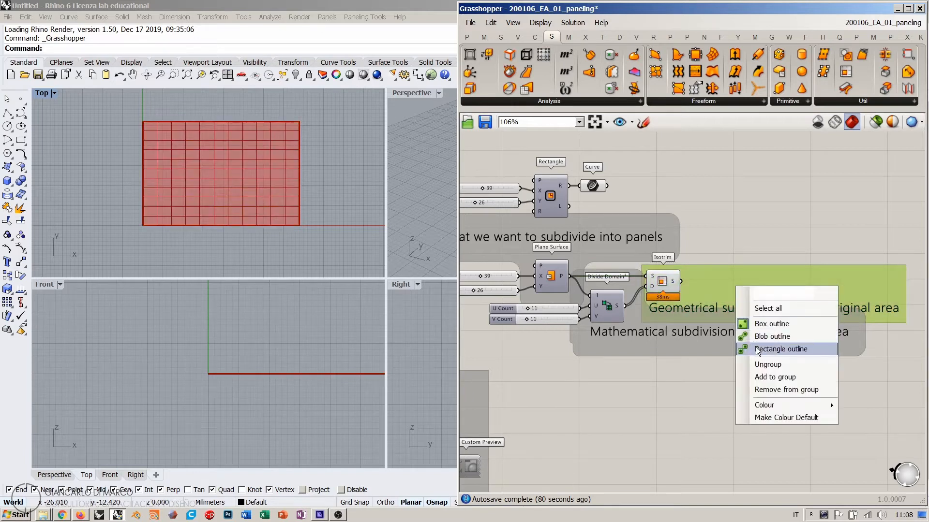
left_click(760, 349)
- Space out the groups by moving the Divide Domain² group and its count sliders down and the Isotrim group further right
left_click_drag(610, 341, 611, 385)
left_click(552, 319)
left_click_drag(551, 319, 533, 335)
left_click_drag(700, 292, 750, 293)
left_click(639, 291)
- Shift the Rectangle and Curve components slightly left, and move the whole panelling definition right, away from the older Custom Preview group
right_click_drag(631, 268, 688, 249)
scroll(672, 254, "down", 3)
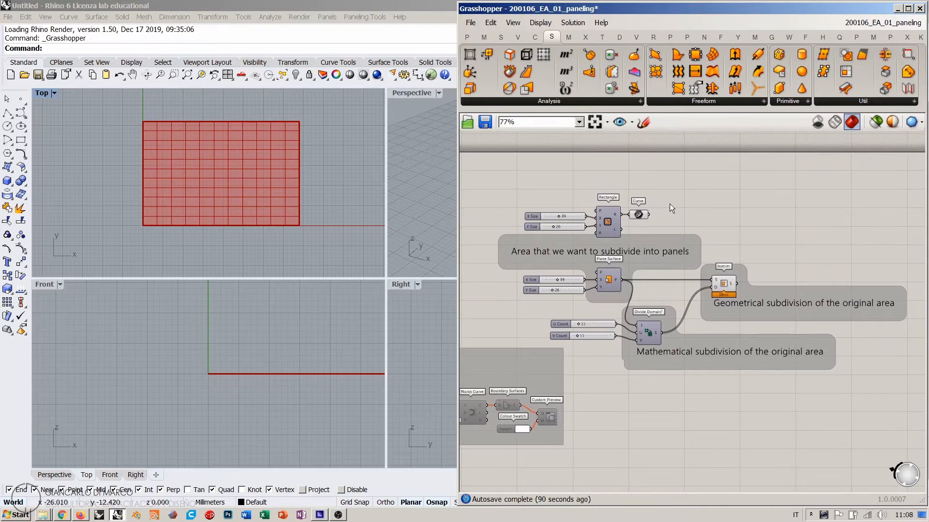
left_click_drag(643, 180, 597, 216)
left_click(641, 174)
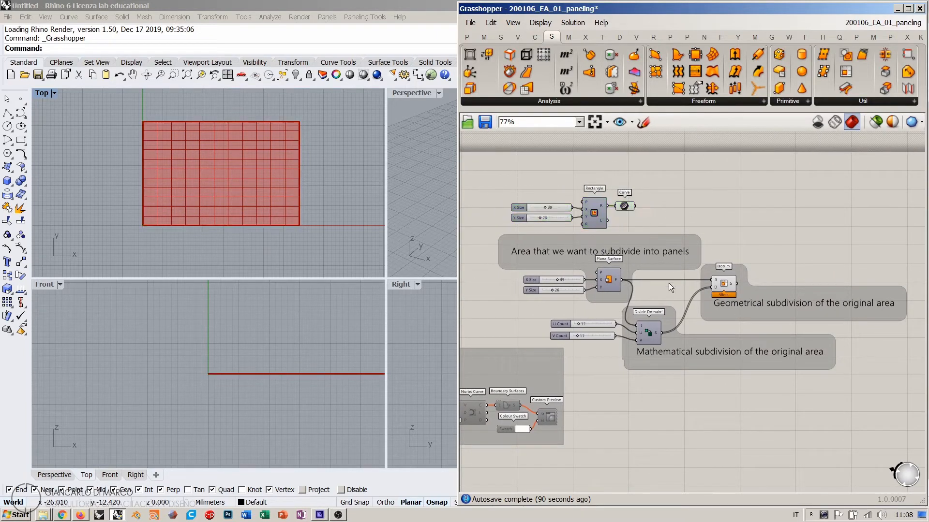
left_click_drag(783, 185, 513, 341)
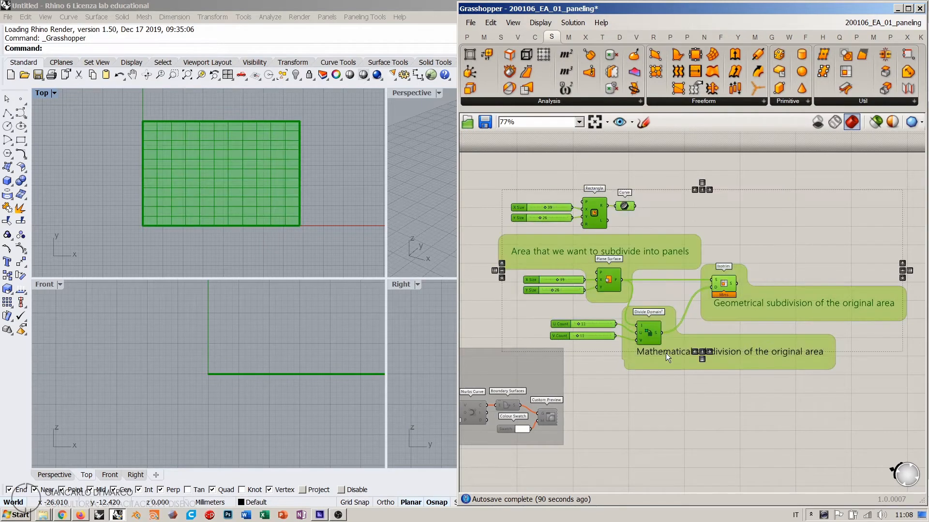
left_click_drag(646, 263, 721, 262)
left_click(712, 189)
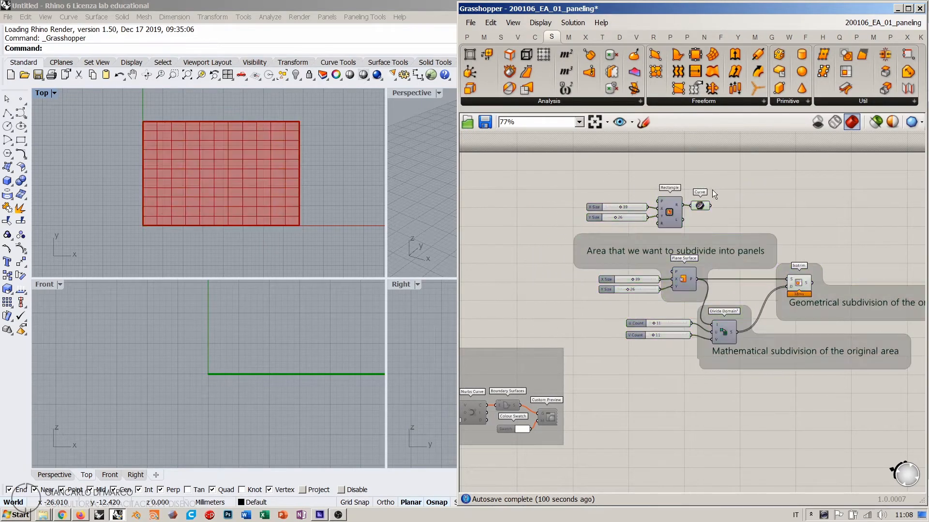
- Examine the Divide Domain² inputs and the U Count and V Count sliders that feed them
scroll(735, 340, "up", 7)
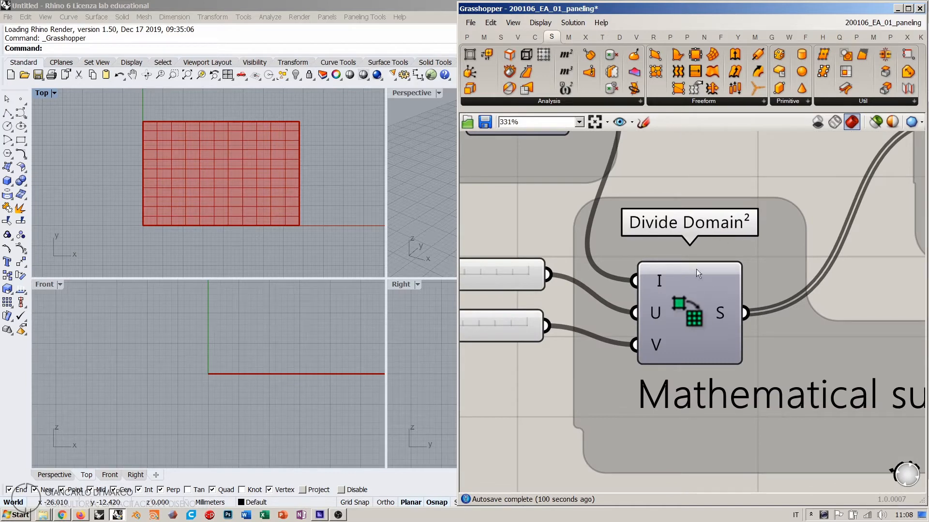
left_click_drag(680, 318, 690, 319)
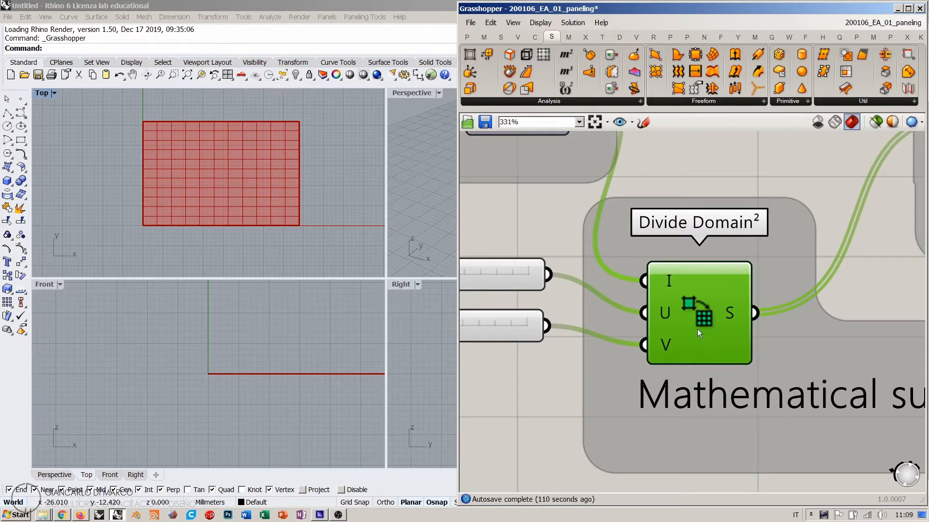
right_click_drag(664, 308, 740, 273)
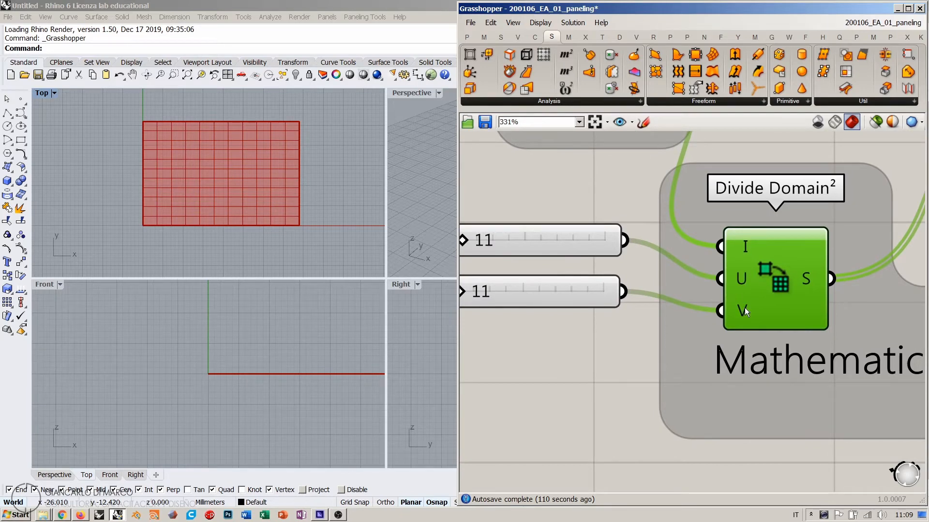
scroll(723, 198, "down", 3)
left_click_drag(647, 280, 623, 239)
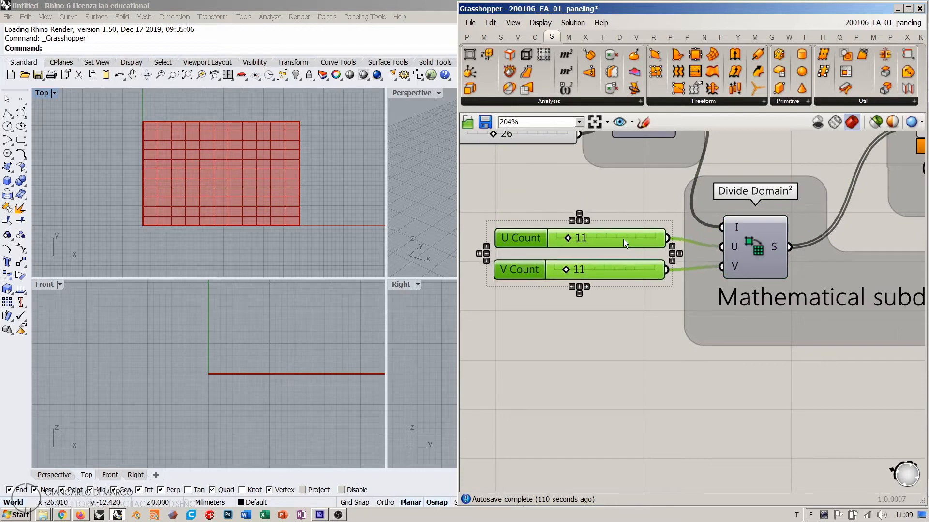
left_click(616, 207)
right_click_drag(739, 255, 708, 303)
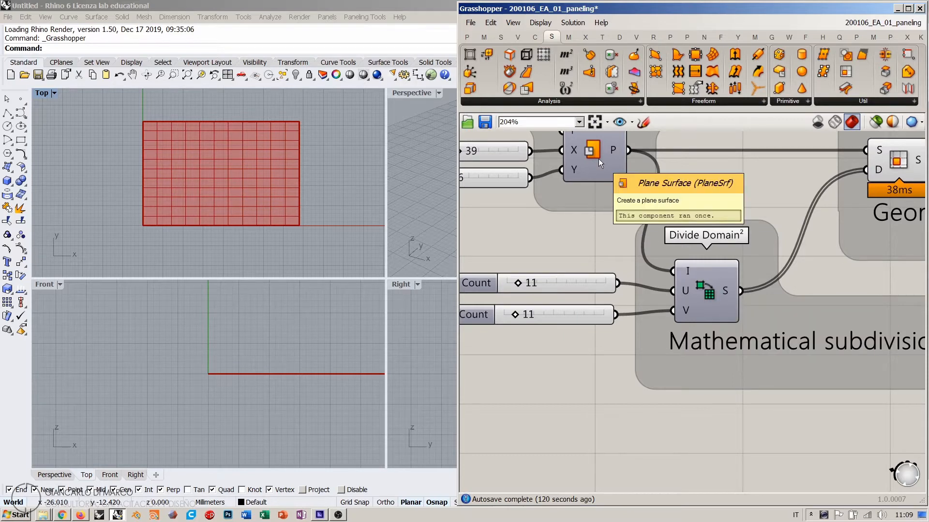
- Maximize Rhino's Perspective viewport and draw a degree 3 S-shaped control point curve on the ground beside the panelled plane
double_click(416, 95)
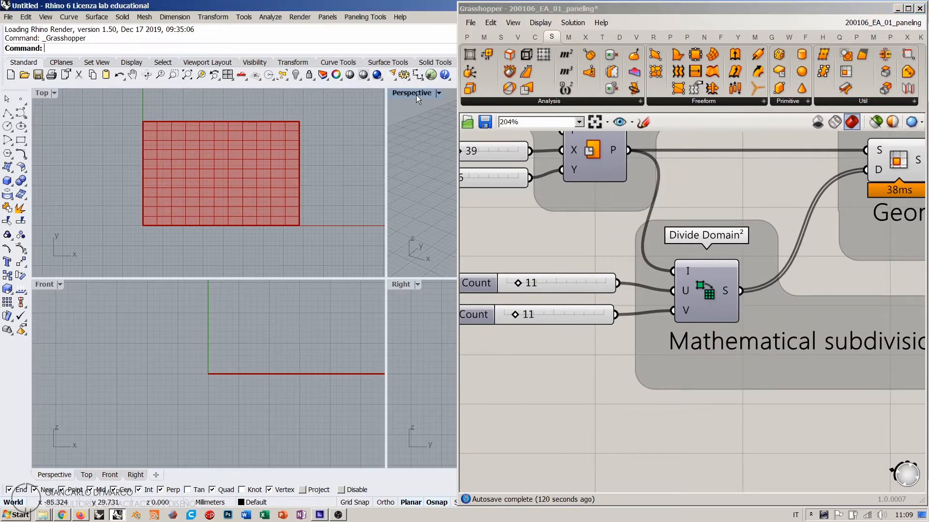
right_click_drag(394, 280, 346, 308)
scroll(260, 314, "down", 7)
right_click_drag(345, 308, 306, 294)
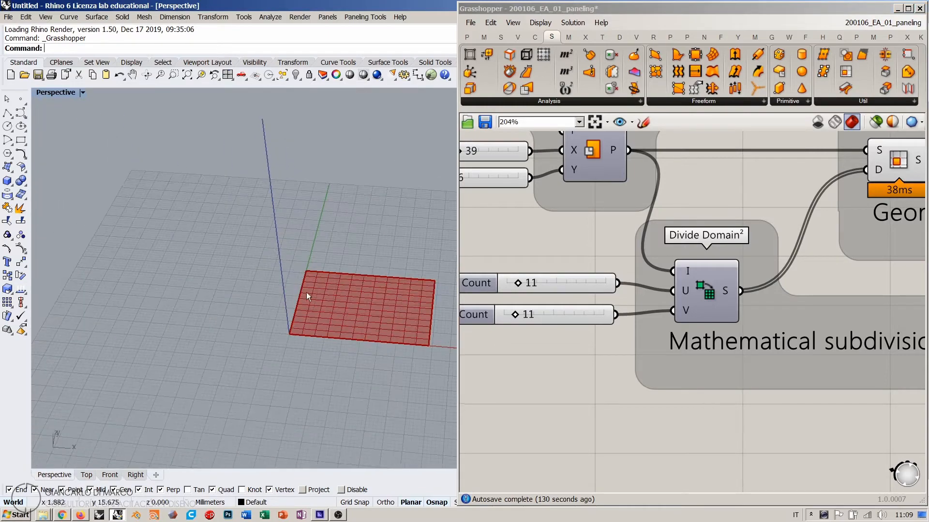
right_click_drag(180, 226, 189, 214)
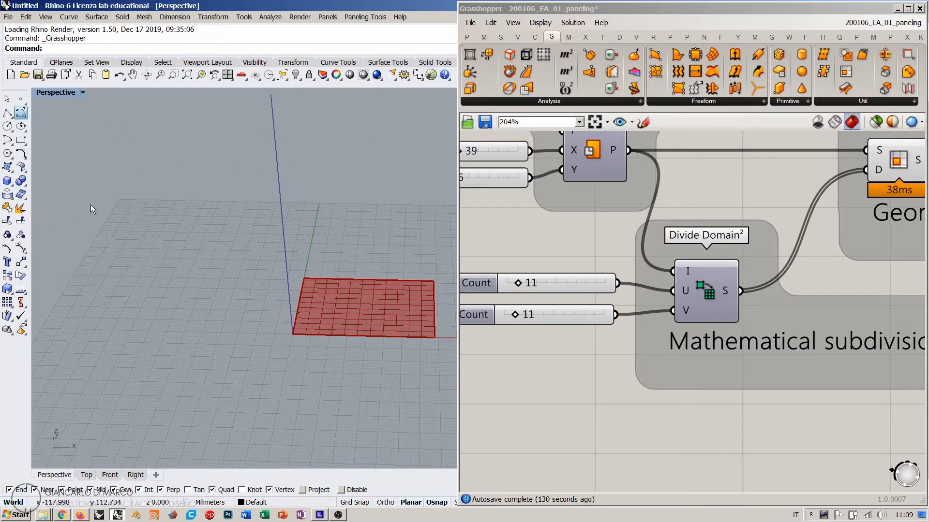
left_click(20, 113)
left_click(105, 324)
left_click(141, 323)
left_click(176, 346)
left_click(213, 337)
left_click(230, 280)
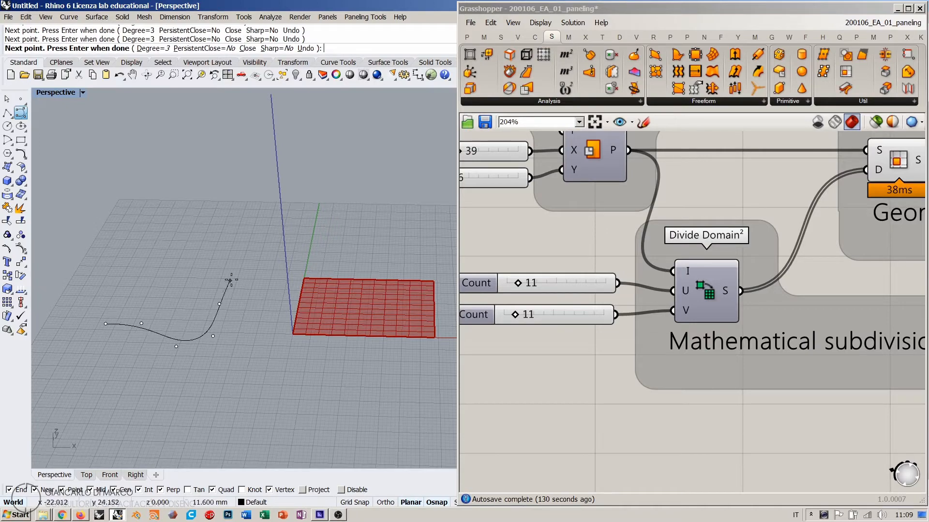
left_click(252, 272)
left_click(294, 259)
left_click(347, 264)
right_click(347, 265)
- Copy the S-shaped curve vertically twice to make a stack of three curves
right_click_drag(212, 341, 248, 296, "shift")
left_click(248, 334)
left_click_drag(255, 283, 254, 198)
key("alt")
right_click_drag(254, 203, 254, 268, "shift")
left_click_drag(252, 266, 248, 178)
key("alt")
right_click_drag(249, 198, 256, 249)
- Stretch the middle curve lengthwise along X and shift it horizontally so it is offset from the other two curves
left_click(240, 322)
right_click_drag(239, 322, 222, 279, "shift")
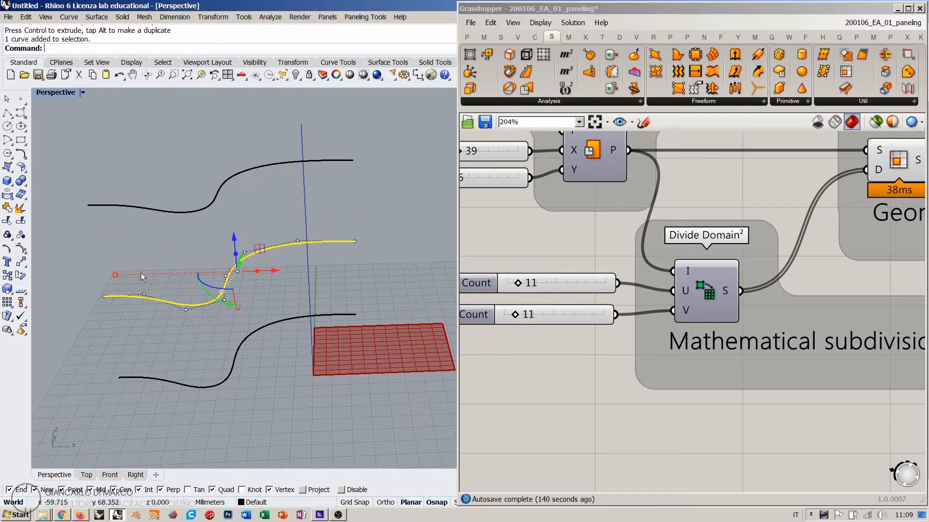
left_click_drag(117, 276, 78, 276)
right_click_drag(191, 276, 200, 329)
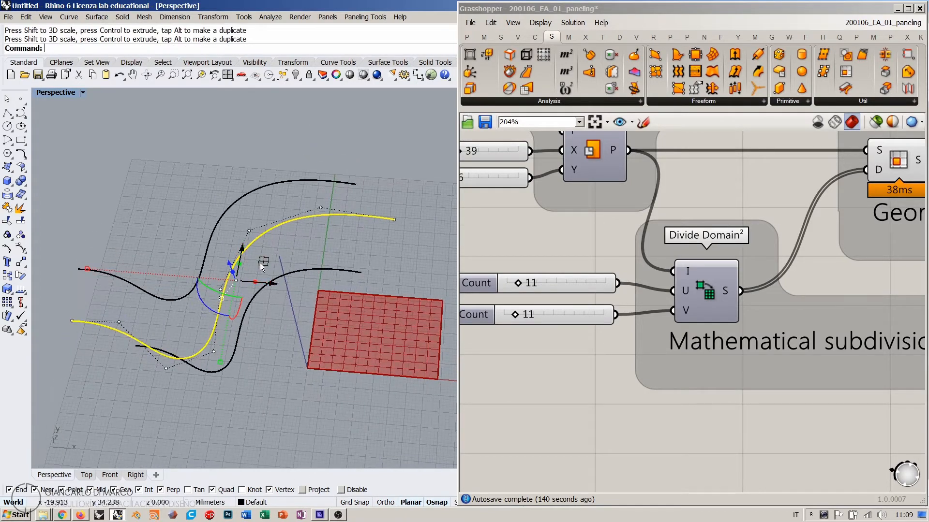
left_click_drag(261, 267, 271, 289)
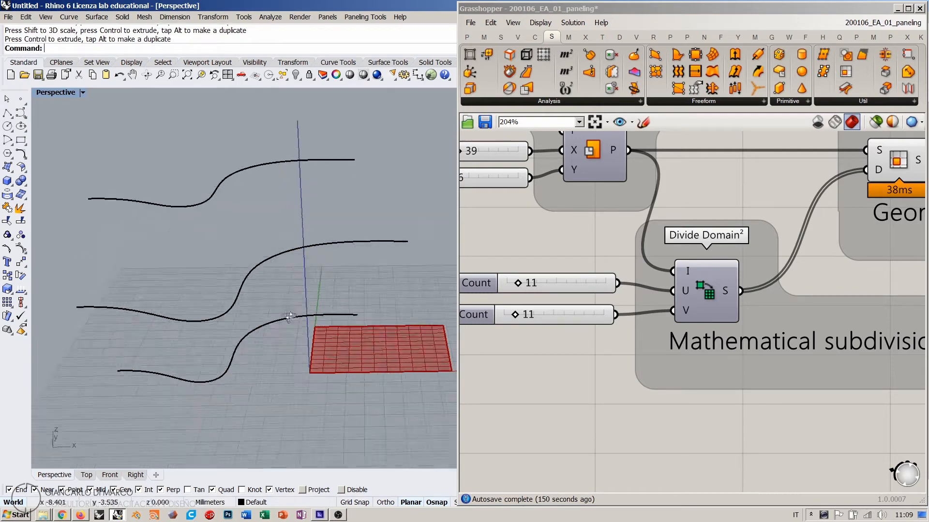
- Loft the three curves from lowest to highest with the Normal style, rebuilding the cross sections with 24 control points
right_click_drag(289, 317, 136, 209)
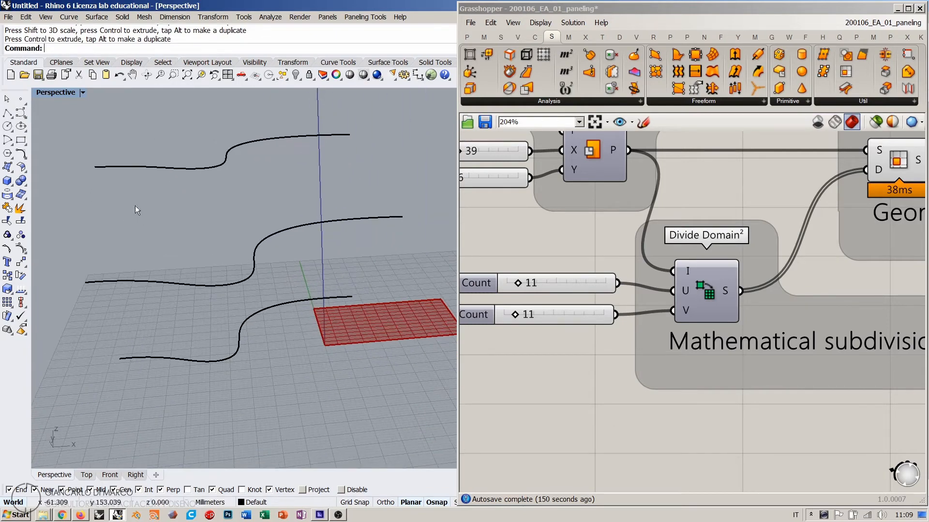
left_click(13, 167)
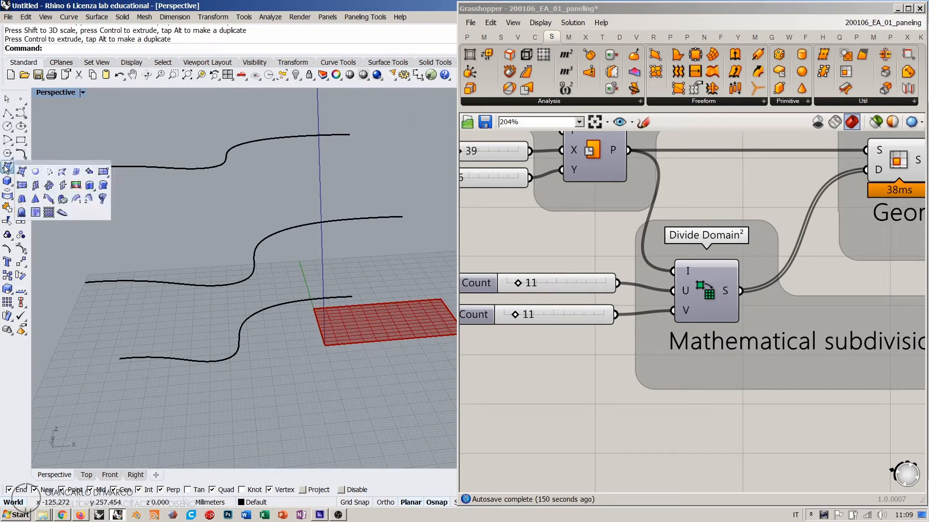
left_click(62, 171)
left_click(129, 359)
left_click(111, 283)
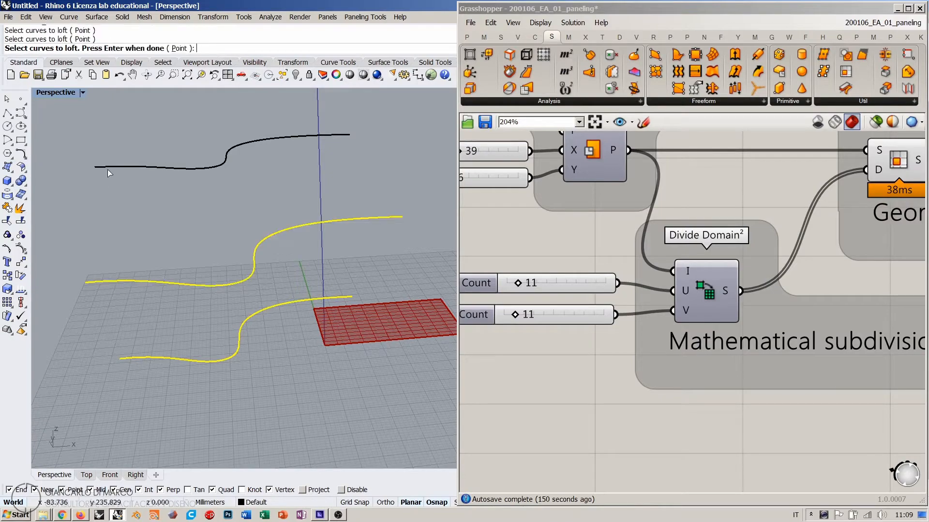
left_click(108, 168)
right_click(107, 207)
right_click_drag(117, 217, 200, 249)
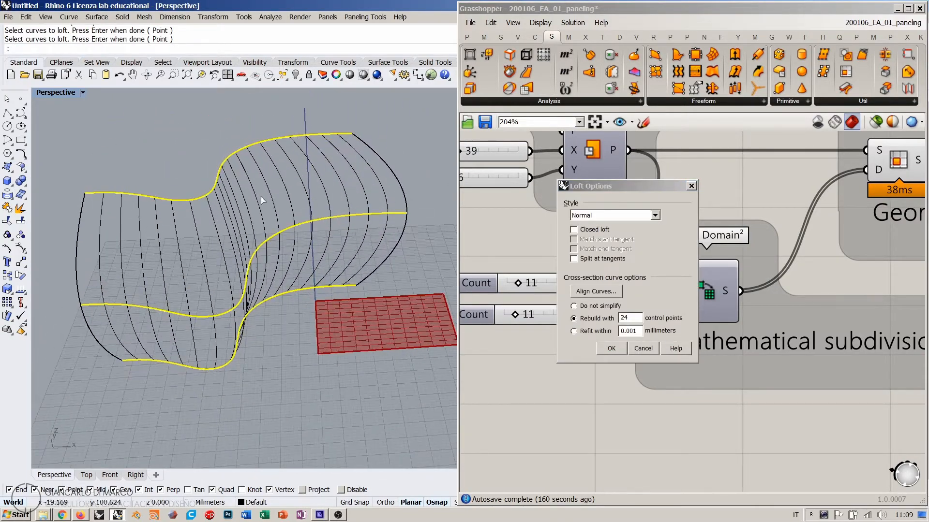
left_click(611, 348)
right_click_drag(251, 383, 277, 242)
- Select the lofted surface in Rhino and place a Surface parameter below the count sliders in Grasshopper
left_click(254, 213)
right_click_drag(619, 389, 607, 359)
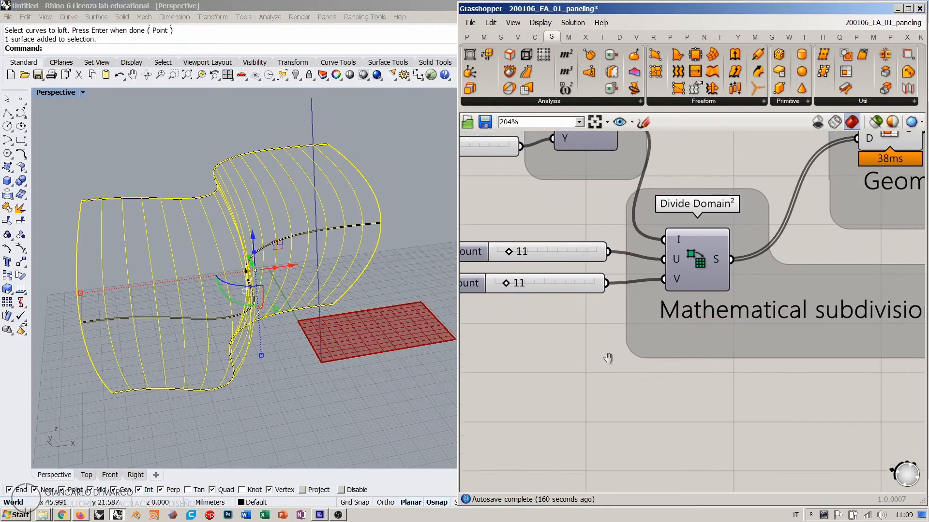
scroll(599, 325, "down", 3)
right_click_drag(590, 310, 596, 298)
double_click(597, 357)
type("srf")
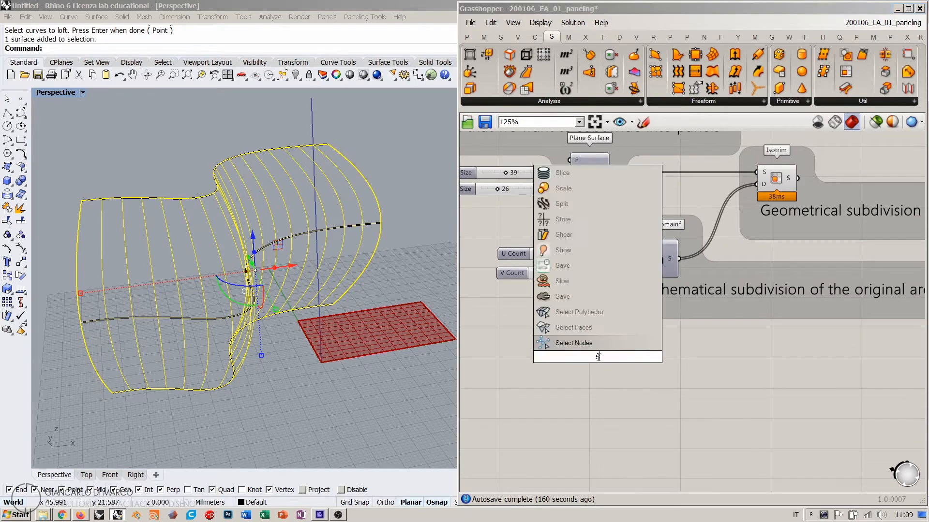
left_click(569, 332)
left_click_drag(599, 363, 582, 357)
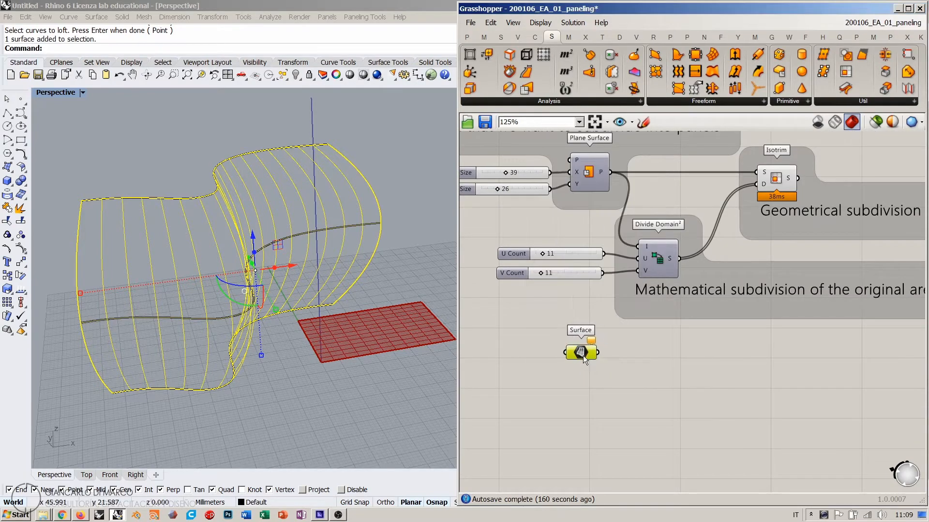
- Assign the selected lofted surface to the Surface parameter as its single surface and clear the Rhino selection
right_click(582, 356)
left_click(589, 416)
left_click(589, 416)
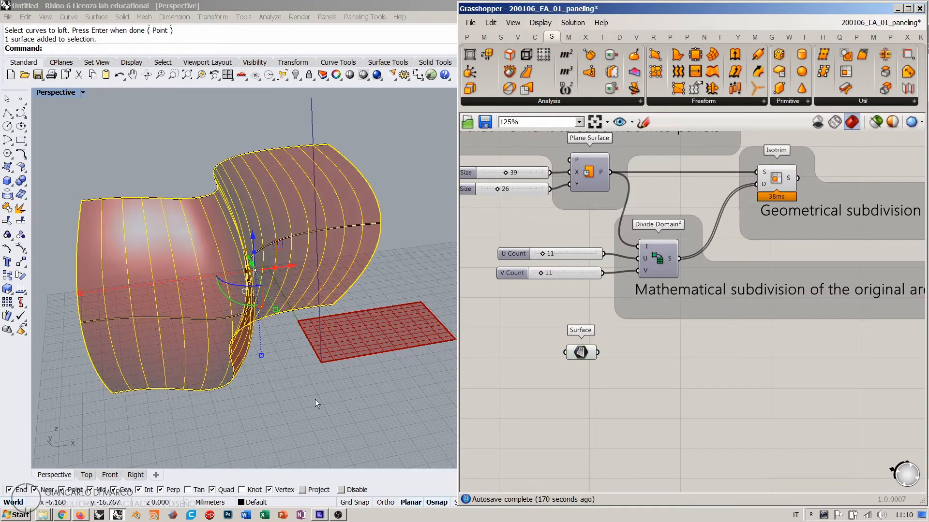
left_click(315, 399)
right_click_drag(315, 399, 316, 329)
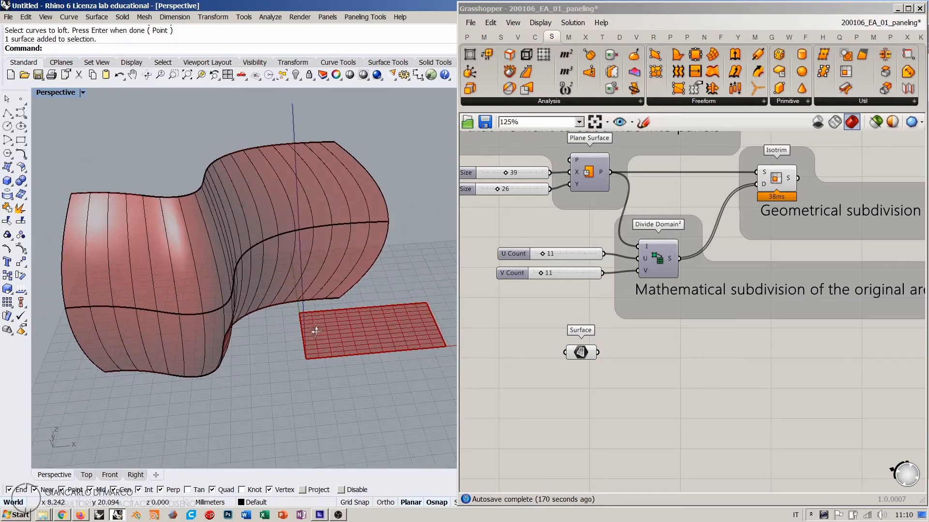
- Internalise the lofted surface's data in the Surface parameter
mouse_move(583, 355)
left_mouse_down()
mouse_move(575, 359)
mouse_move(589, 359)
left_mouse_up()
right_click(588, 359)
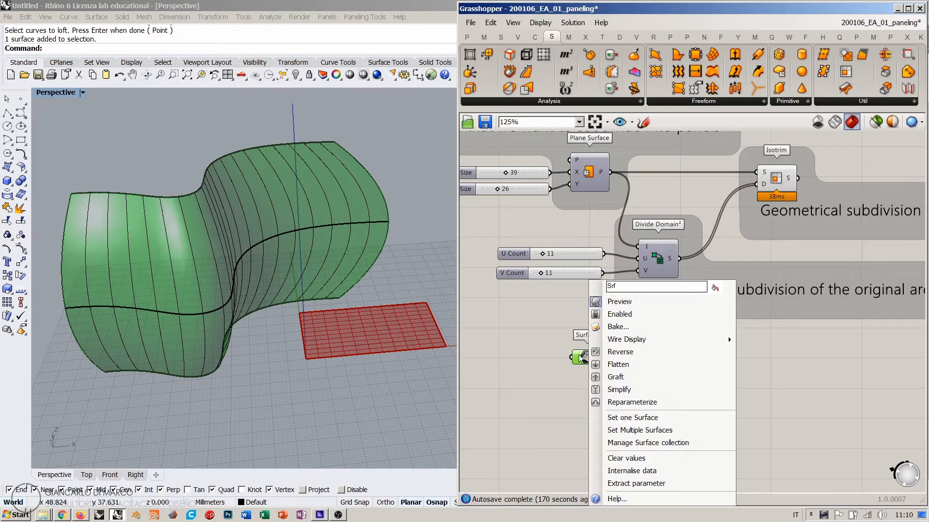
left_click(630, 471)
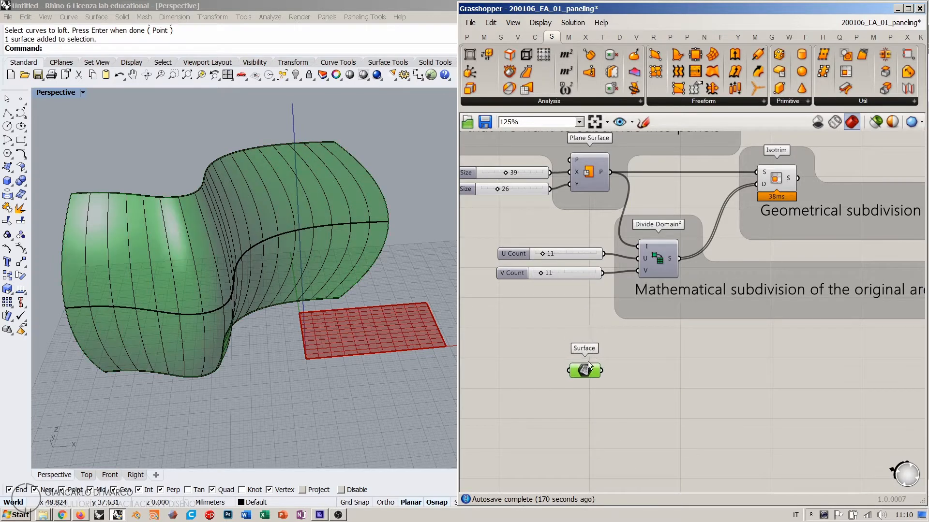
left_click(567, 393)
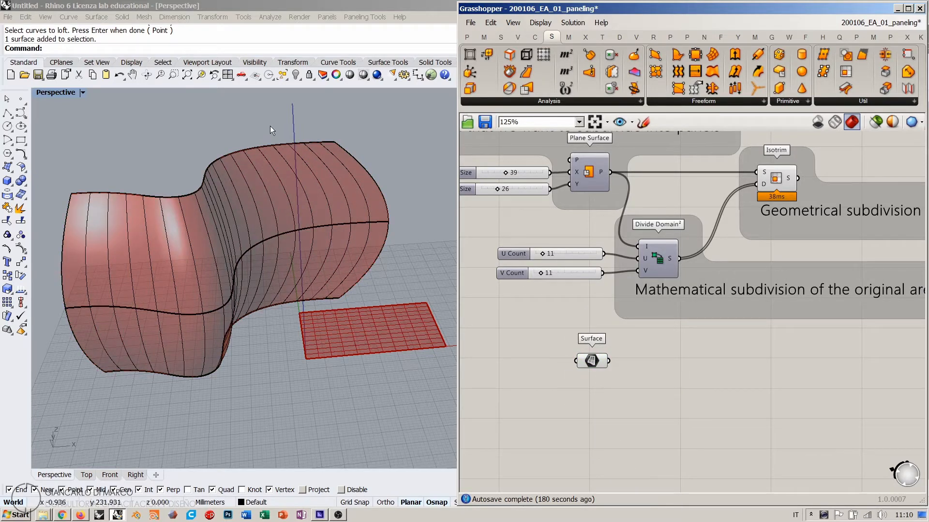
- Delete the lofted surface and its three curves from Rhino, and move the Surface parameter up closer to the count sliders
left_click_drag(270, 126, 50, 402)
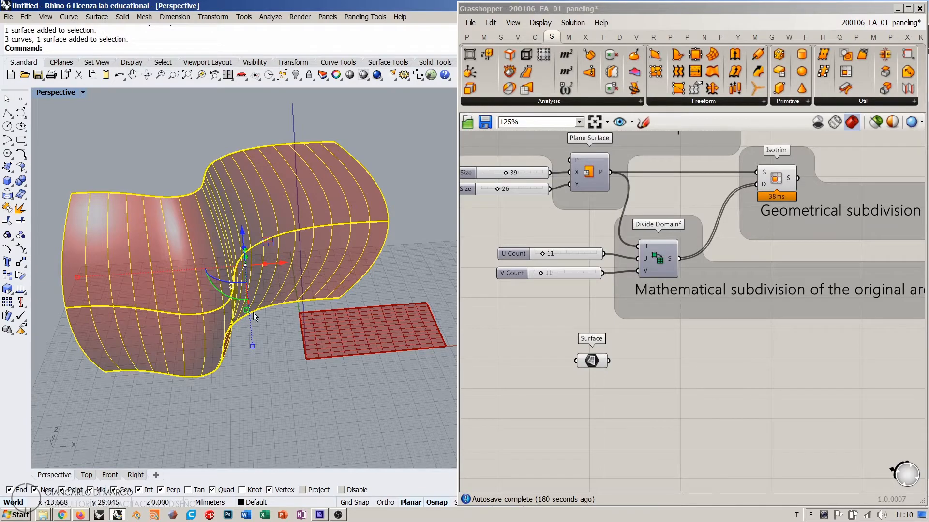
key("Delete")
mouse_move(290, 272)
right_mouse_down()
mouse_move(271, 211)
mouse_move(218, 257)
mouse_move(271, 272)
right_mouse_up()
left_click_drag(590, 359, 587, 325)
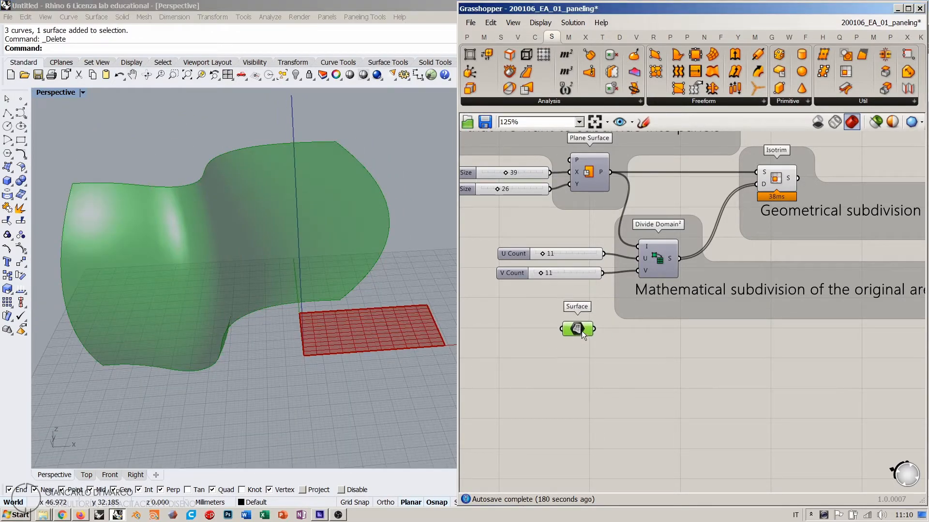
- Move the Surface parameter above the count sliders and add it to the "Area that we want to subdivide into panels" group
right_click_drag(607, 294, 570, 399)
right_click_drag(558, 317, 642, 281)
left_click_drag(618, 397, 587, 300)
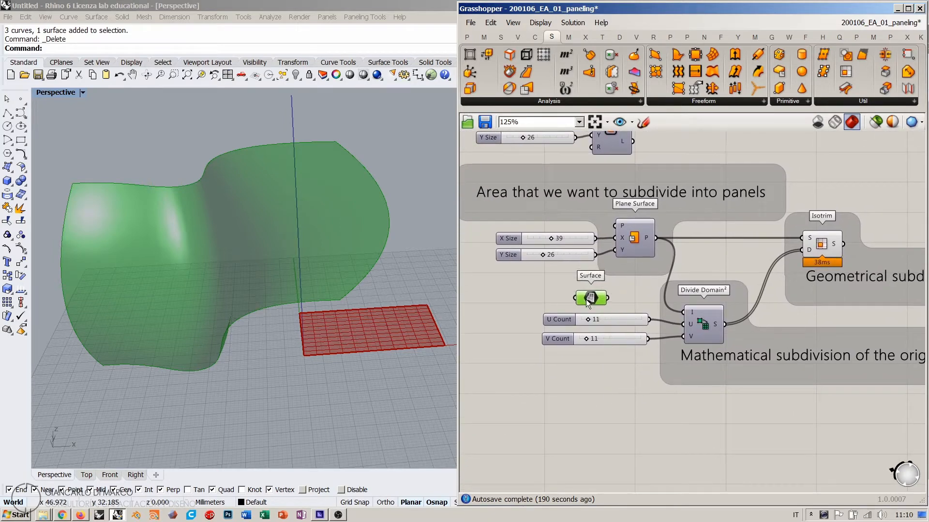
scroll(587, 289, "up", 3)
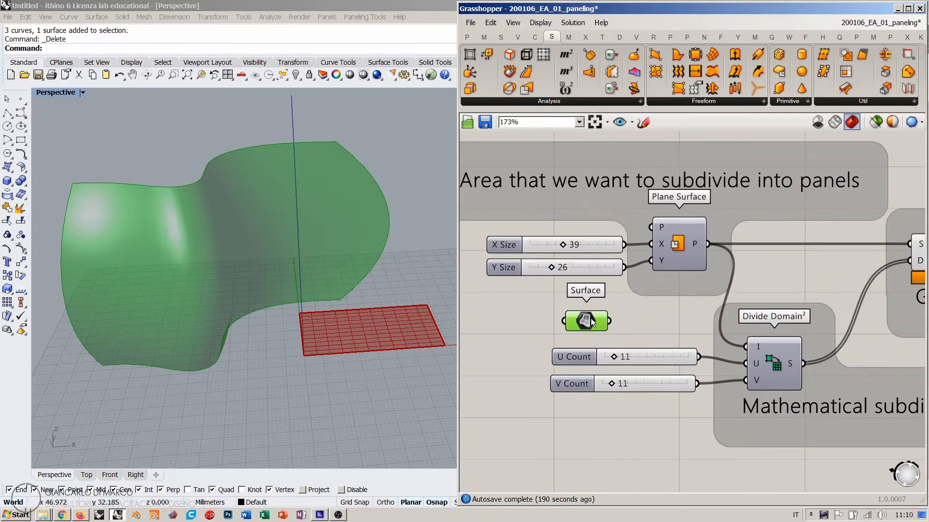
left_click(648, 288)
right_click(649, 288)
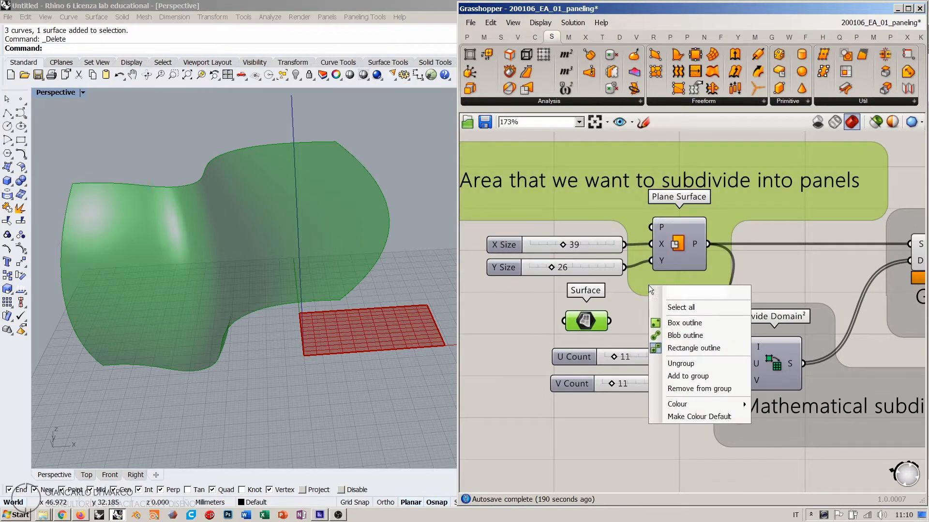
left_click(677, 377)
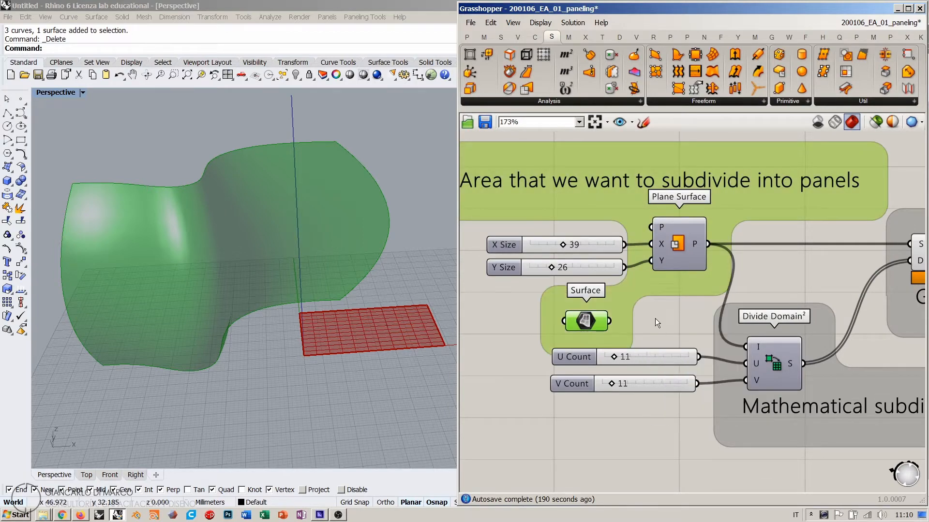
left_click(653, 318)
- Place the Surface parameter directly beneath the Plane Surface component
left_click_drag(590, 323, 686, 286)
right_click_drag(679, 309, 512, 309)
left_click(598, 274)
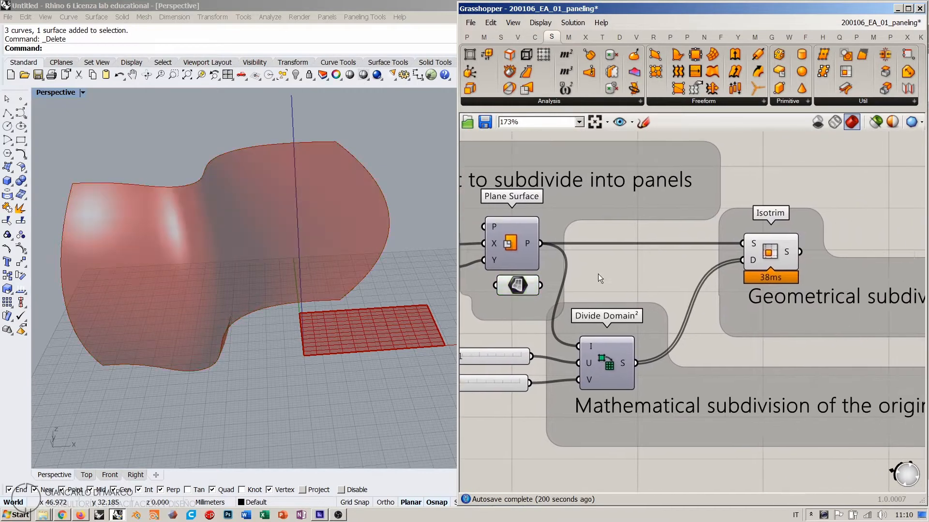
- Transfer all wires from the Plane Surface output to the Surface parameter's output, and turn off the Surface parameter's preview
right_click_drag(381, 326, 359, 349)
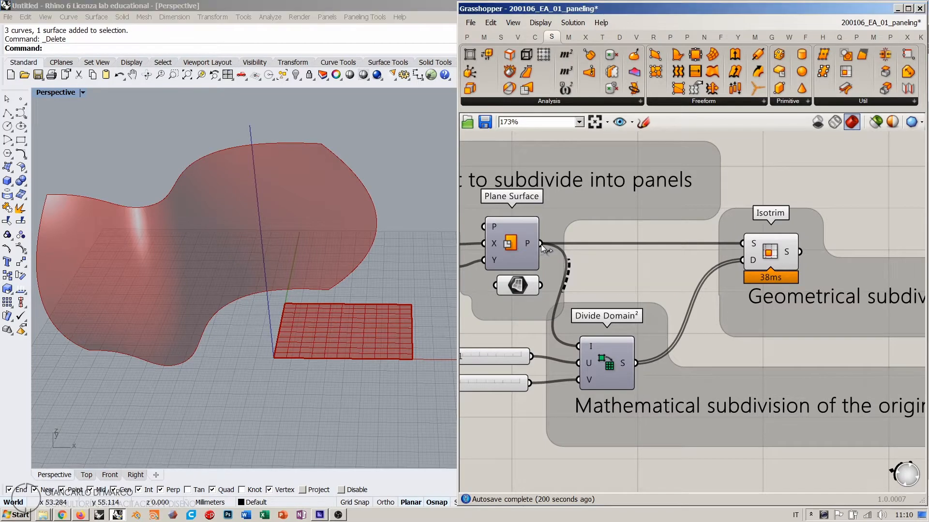
left_click_drag(540, 244, 537, 287, "ctrl+shift")
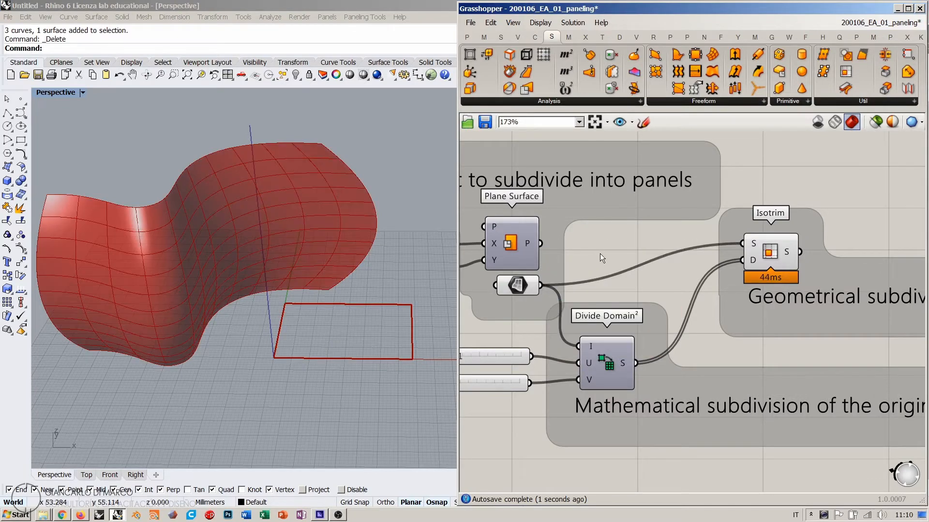
left_click(517, 284)
key("ctrl+q")
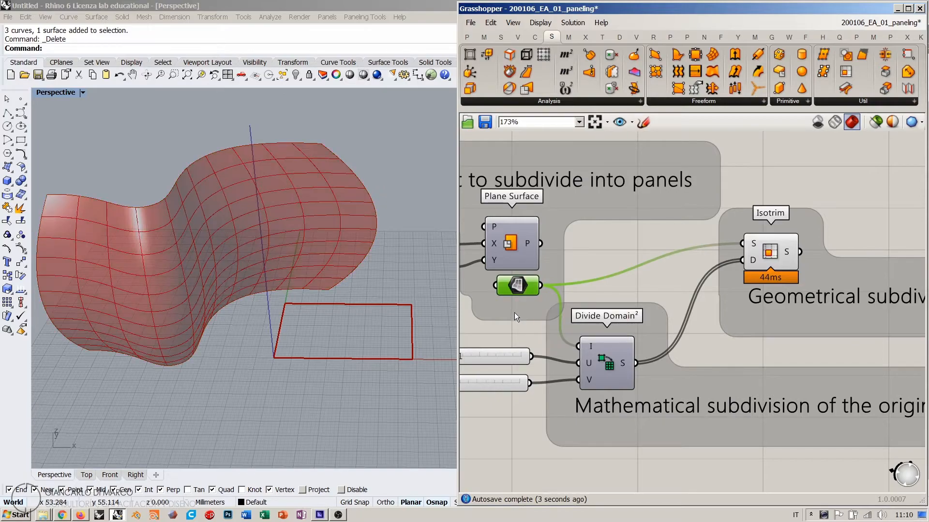
- Transfer the wires back to the Plane Surface output and again to the Surface parameter to compare both panelings
left_click(501, 329)
right_click_drag(254, 233, 244, 251)
mouse_move(540, 284)
left_mouse_down("ctrl+shift")
mouse_move(541, 244)
mouse_move(540, 284)
left_mouse_up("ctrl+shift")
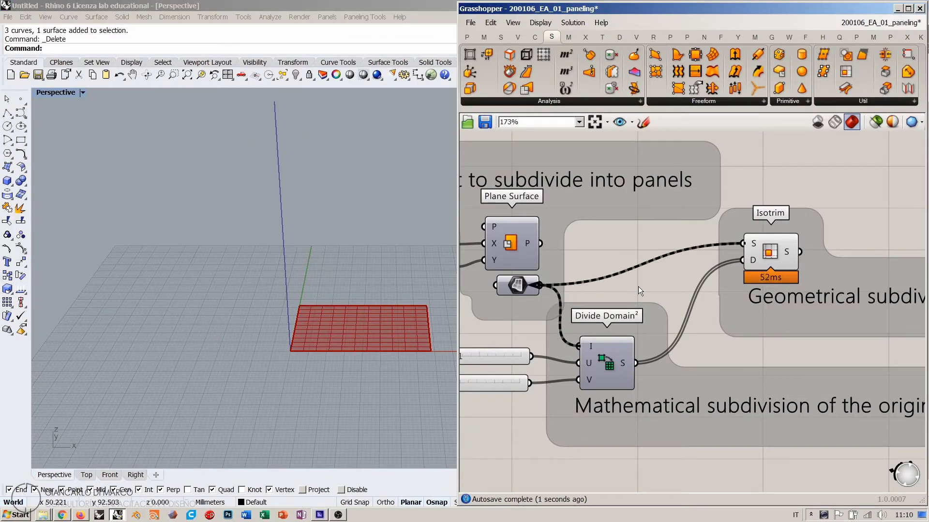
right_click_drag(275, 276, 268, 238)
- Set the U Count to 1 and the V Count to 18 to divide the freeform surface into vertical strips
right_click_drag(651, 303, 755, 279)
left_click(567, 331)
left_click(568, 359, "shift")
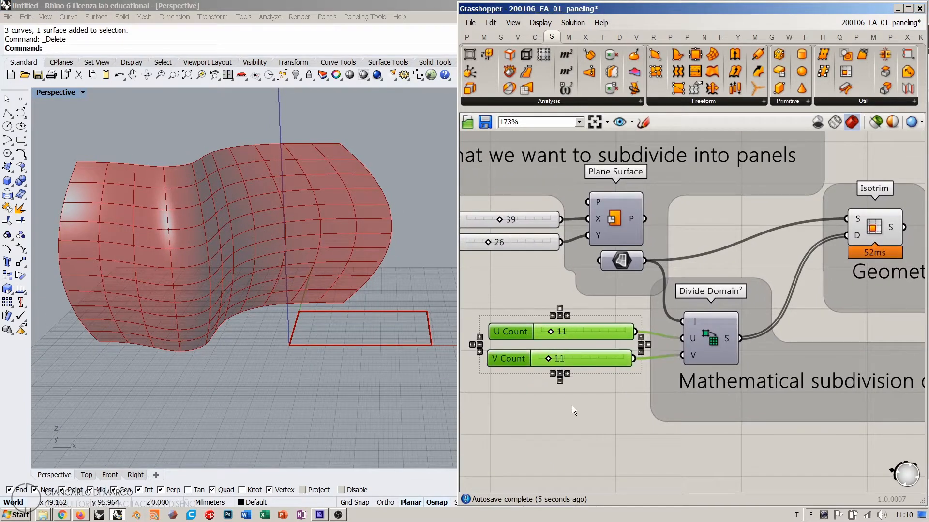
left_click(572, 410)
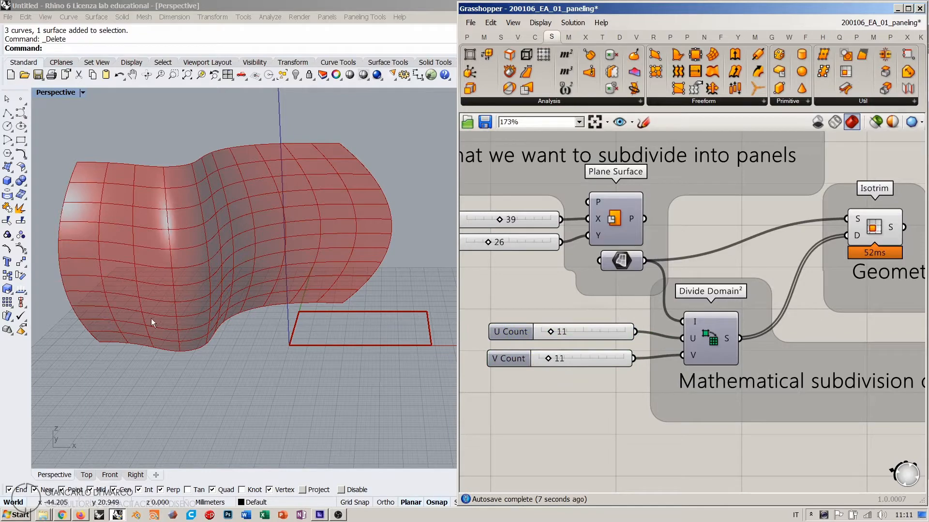
right_click_drag(244, 205, 236, 190)
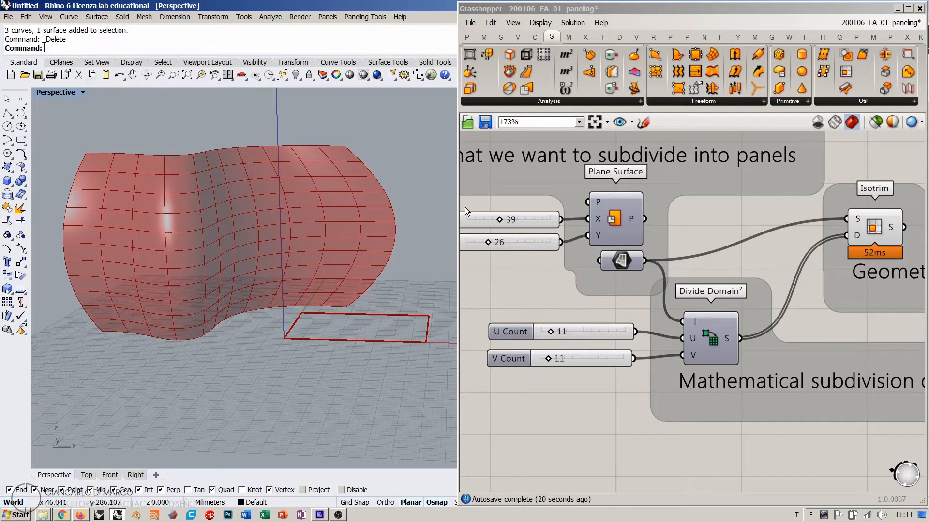
mouse_move(550, 331)
left_mouse_down()
mouse_move(591, 333)
mouse_move(544, 335)
mouse_move(554, 358)
mouse_move(567, 358)
mouse_move(552, 359)
mouse_move(542, 335)
left_mouse_up()
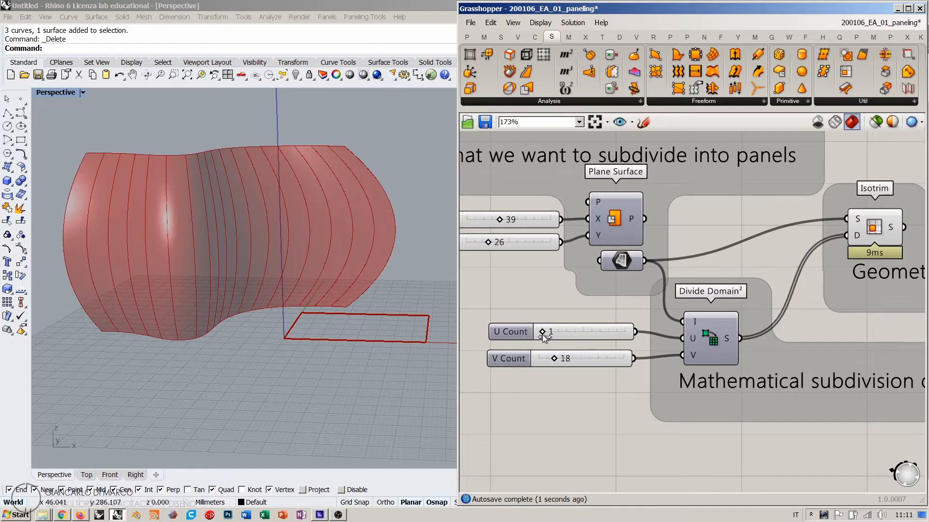
mouse_move(208, 271)
right_mouse_down()
mouse_move(250, 216)
mouse_move(200, 286)
right_mouse_up()
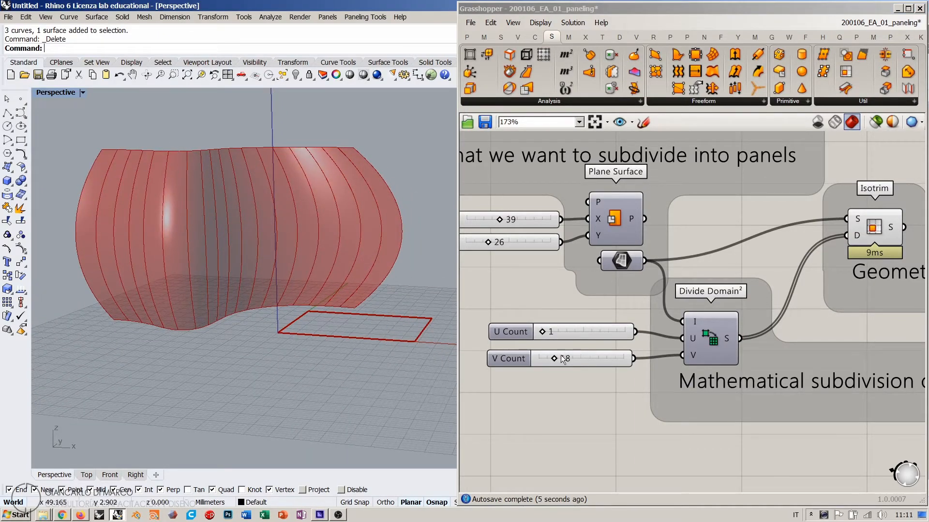
- Set the V Count to 1 and the U Count to 25 to divide the freeform surface into horizontal strips
left_click_drag(554, 358, 561, 332)
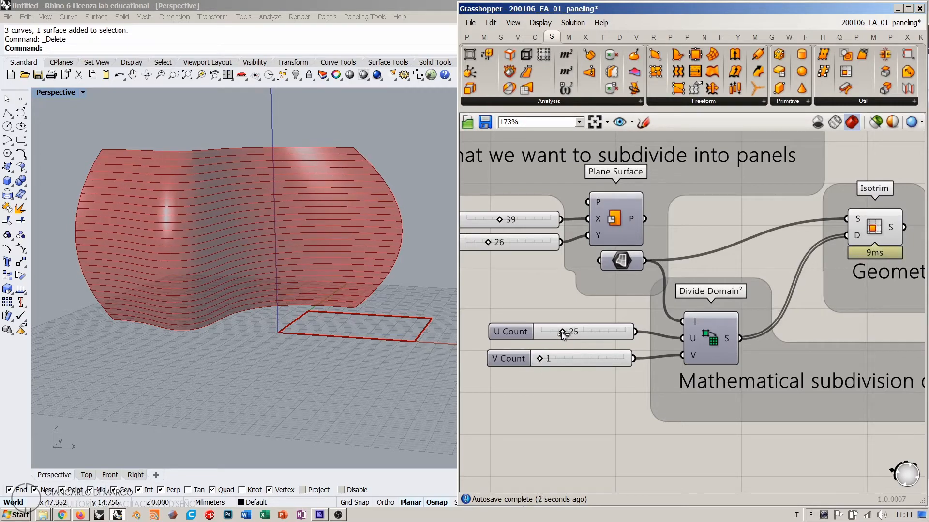
right_click_drag(290, 252, 291, 227)
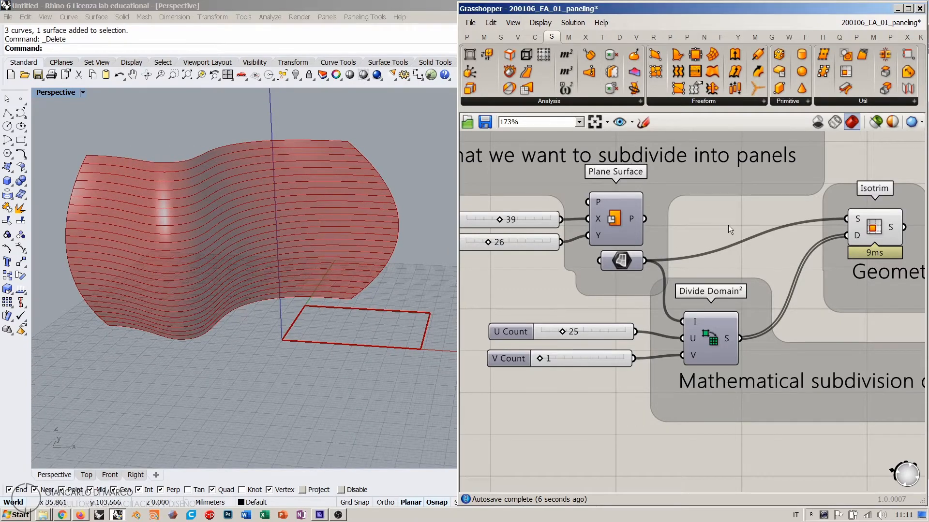
- Shift the Divide Domain² group together with the U Count and V Count sliders slightly lower on the canvas
scroll(647, 259, "down", 3)
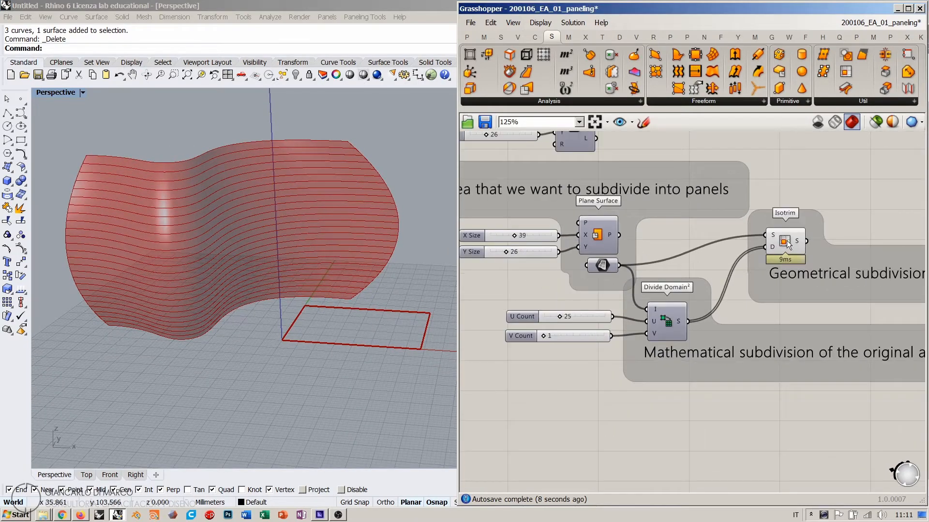
left_click(694, 325)
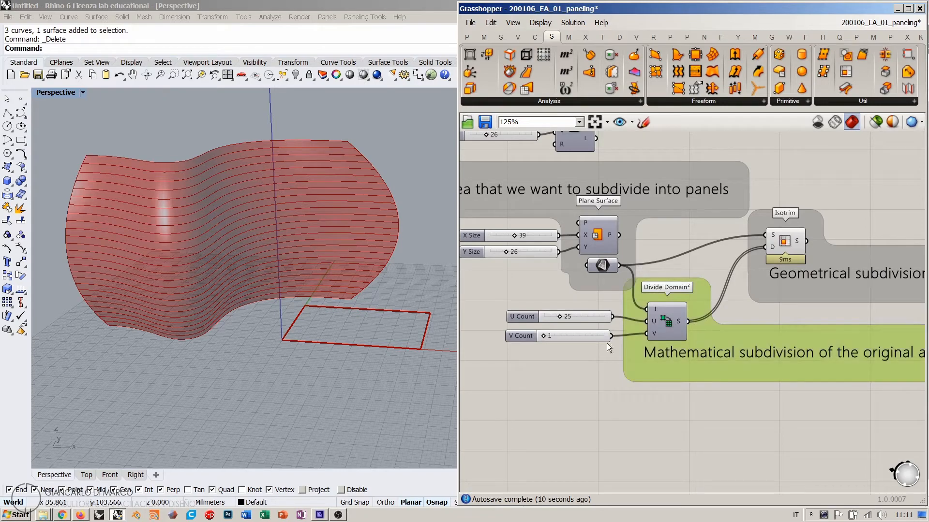
left_click_drag(586, 329, 575, 309, "shift")
left_click_drag(637, 347, 636, 370)
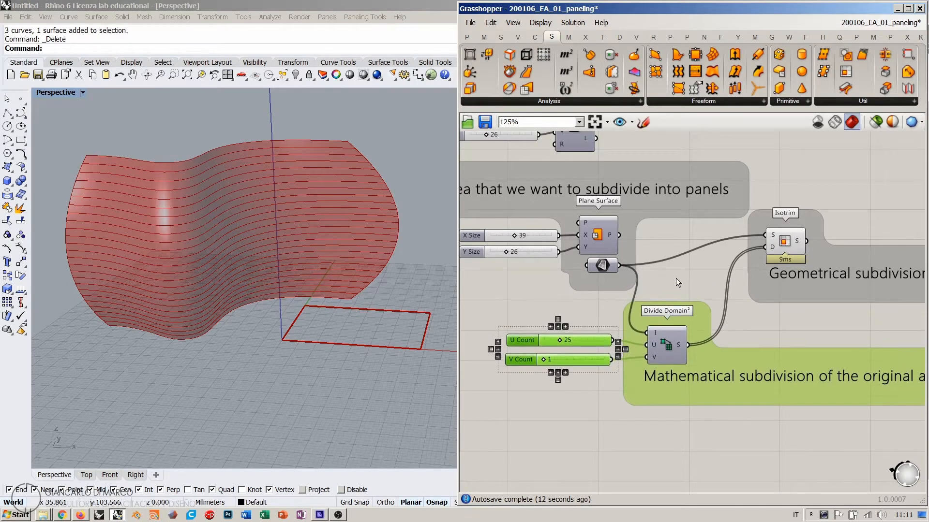
left_click(675, 278)
- Shift the Isotrim group lower and closer so its surface input lines up with the Surface parameter's output
left_click(662, 337)
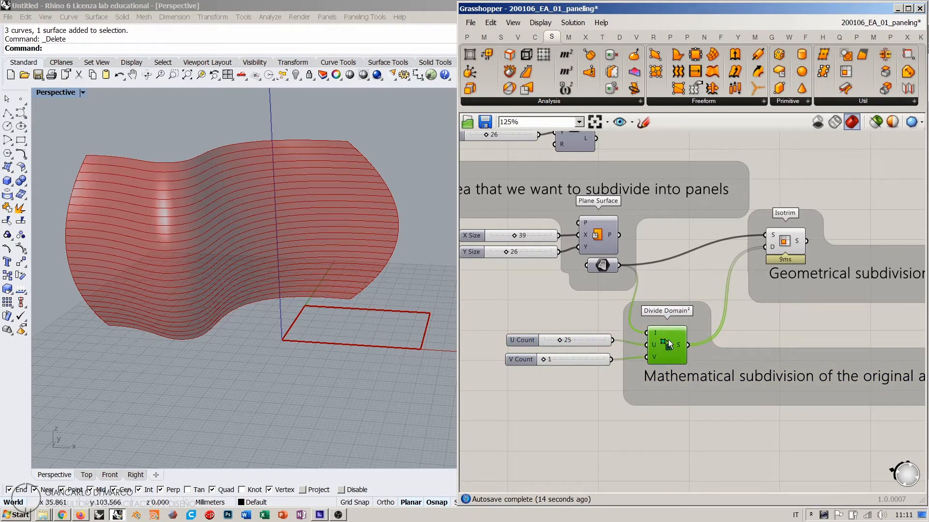
right_click_drag(767, 298, 721, 292)
left_click_drag(724, 283, 704, 311)
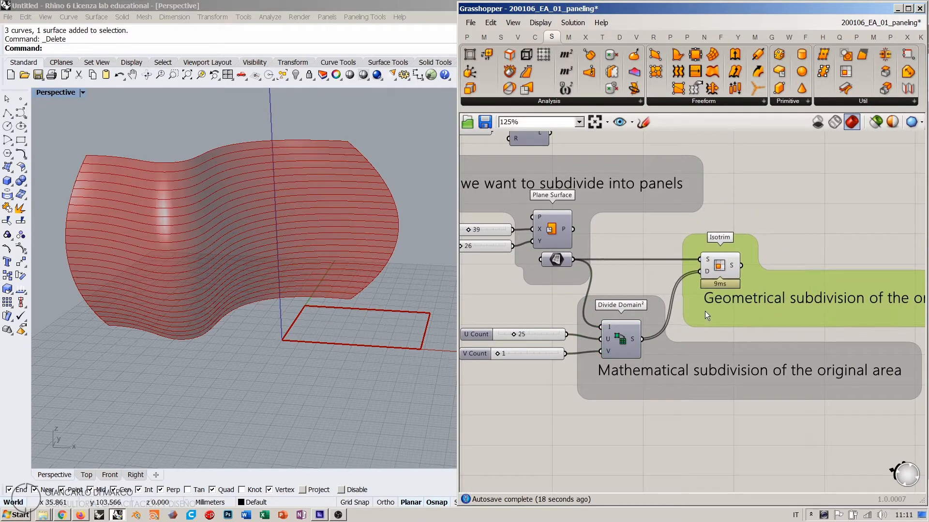
left_click(645, 276)
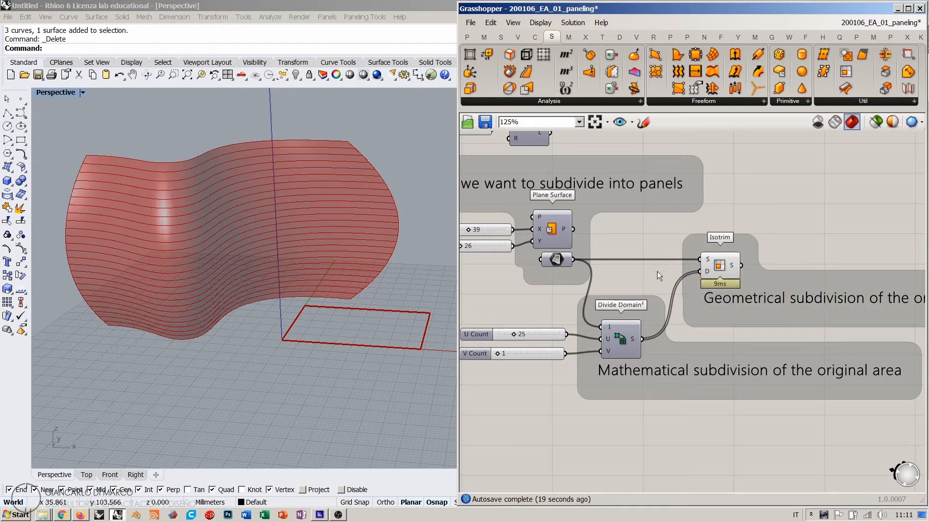
- Examine the freeform surface's strips from several angles and inspect the Plane Surface output's data
right_click_drag(245, 228, 290, 218)
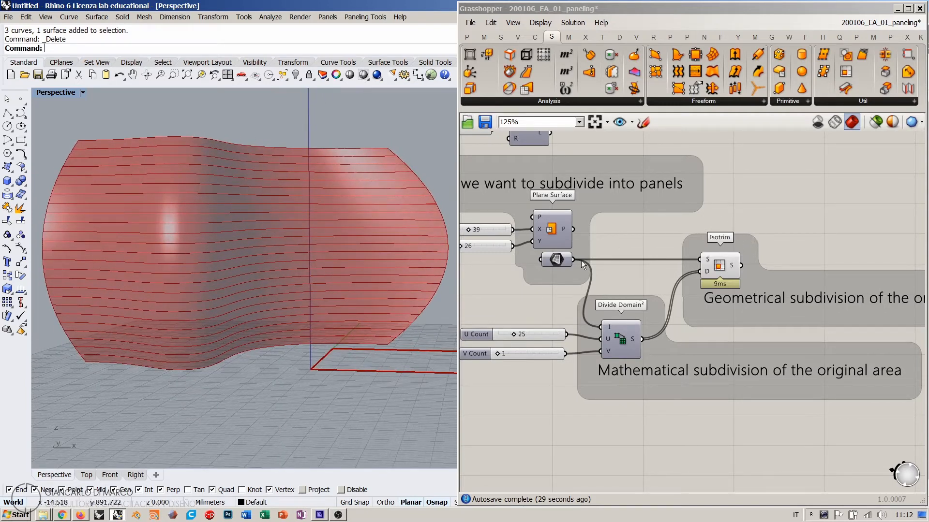
mouse_move(556, 261)
mouse_move(561, 228)
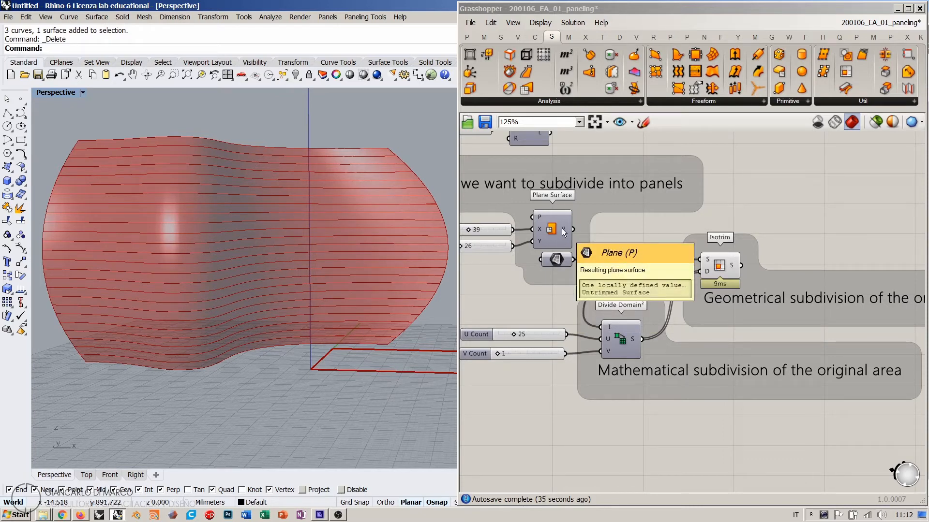
left_click(765, 222)
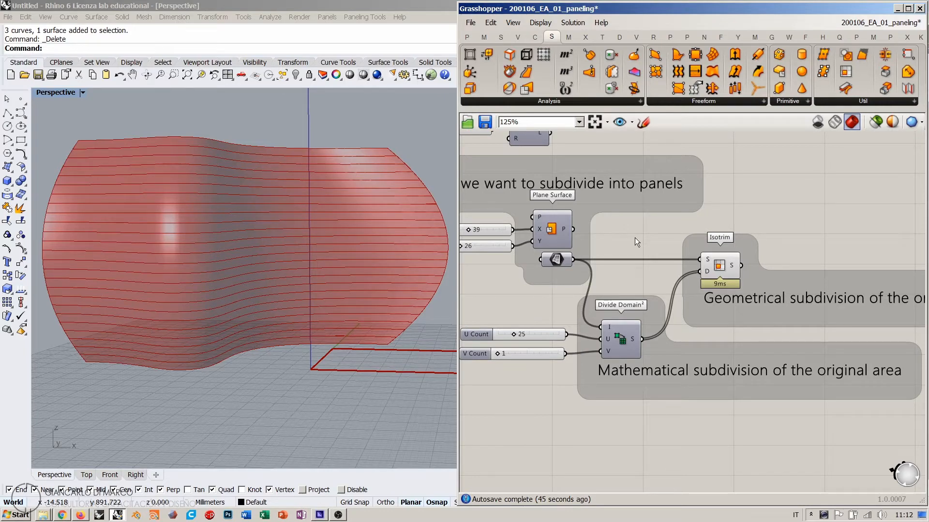
right_click_drag(275, 209, 315, 251)
left_click(686, 248)
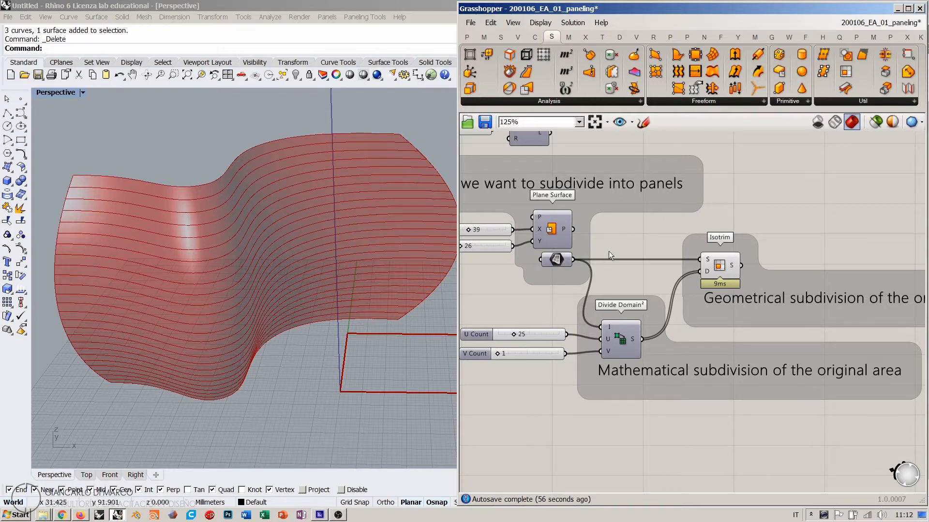
- Highlight the Surface parameter, Divide Domain² and Isotrim together, and the two count sliders, to review the subdivision chain
left_click(555, 261)
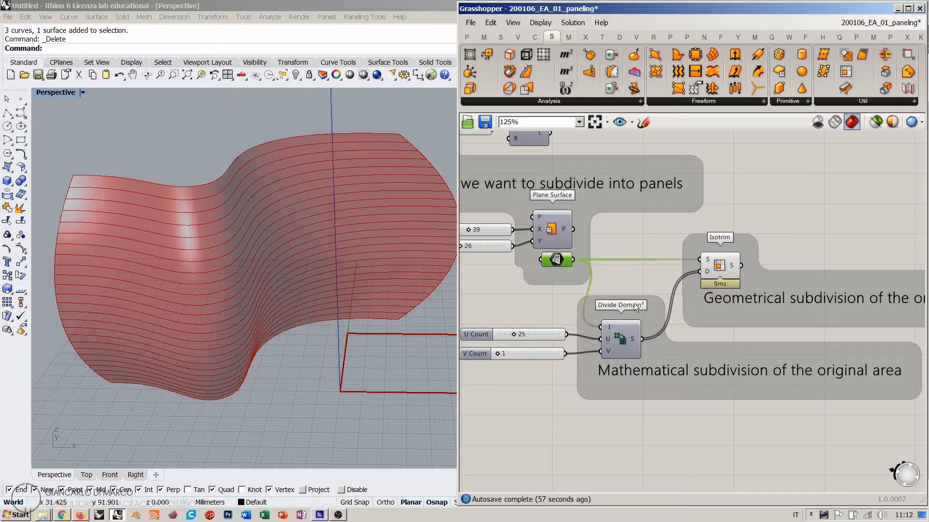
left_click(619, 339, "shift")
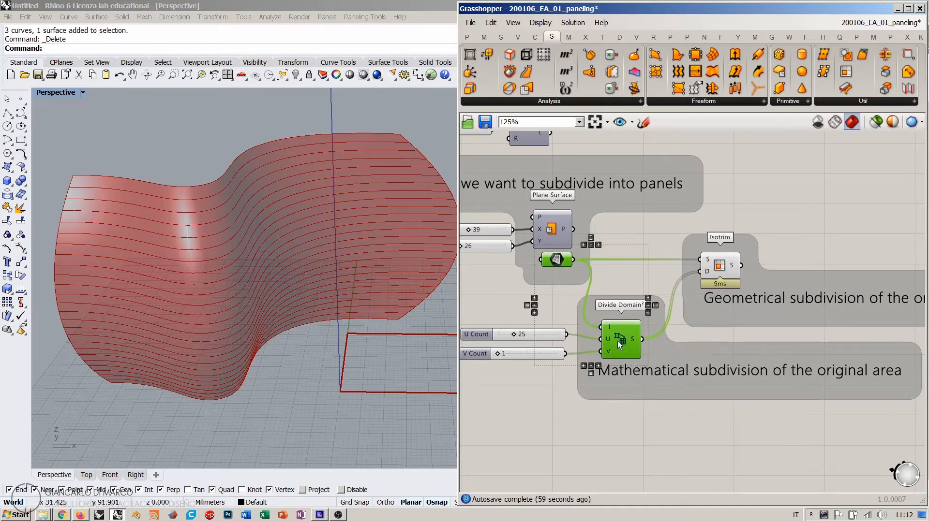
left_click(718, 275, "shift")
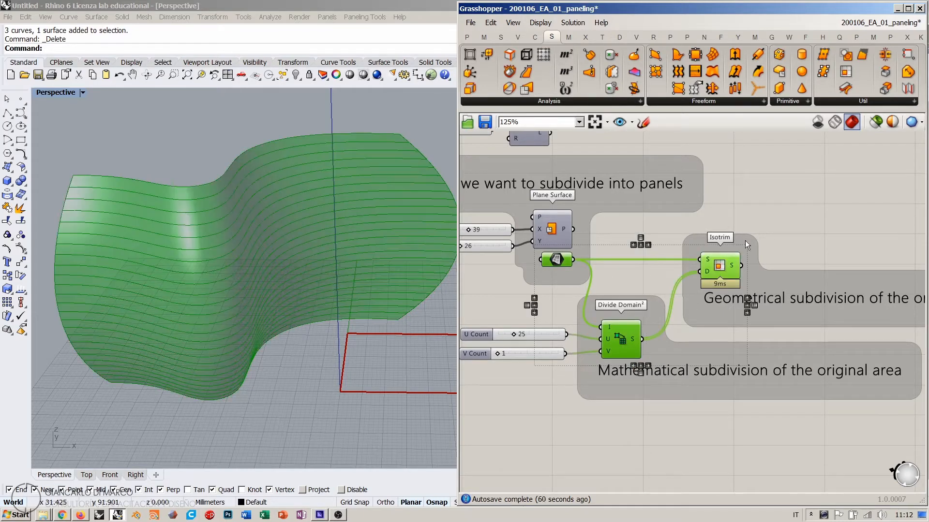
left_click(796, 195)
left_click_drag(559, 360, 510, 318)
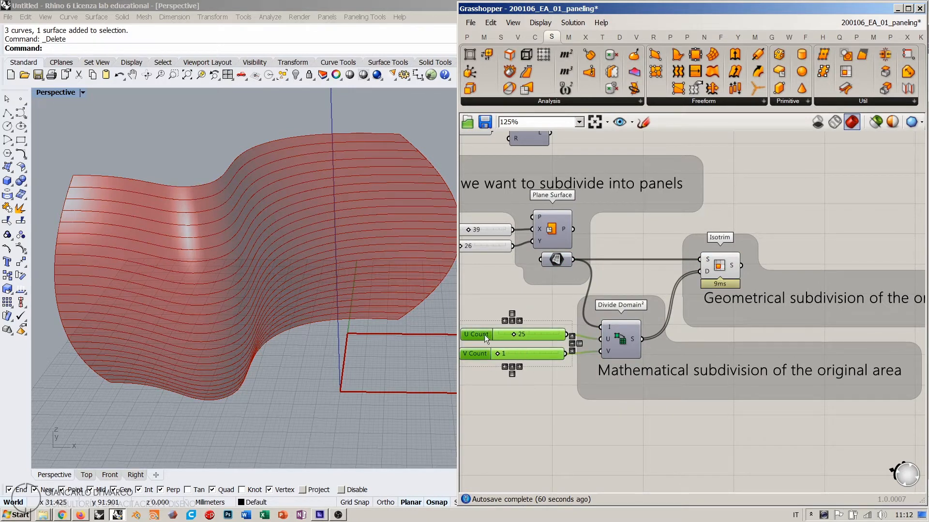
left_click(498, 434)
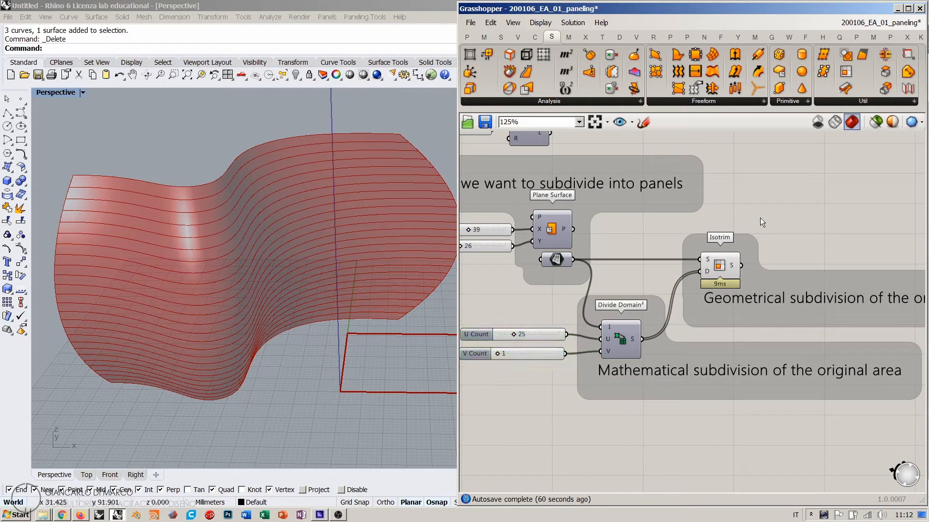
mouse_move(225, 341)
right_mouse_down()
mouse_move(217, 296)
mouse_move(221, 327)
right_mouse_up()
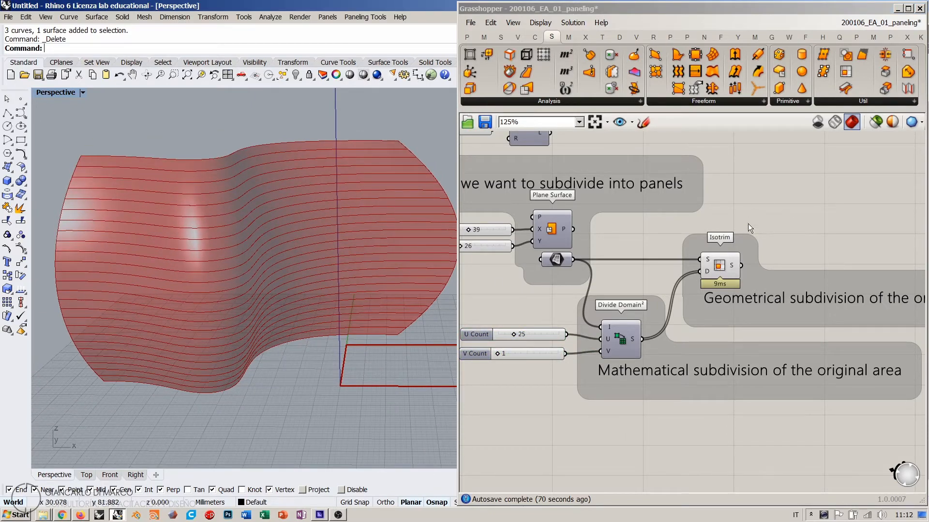
- Inspect the data in Isotrim's Surface output and in the Surface parameter that feeds it
right_click_drag(748, 224, 674, 196)
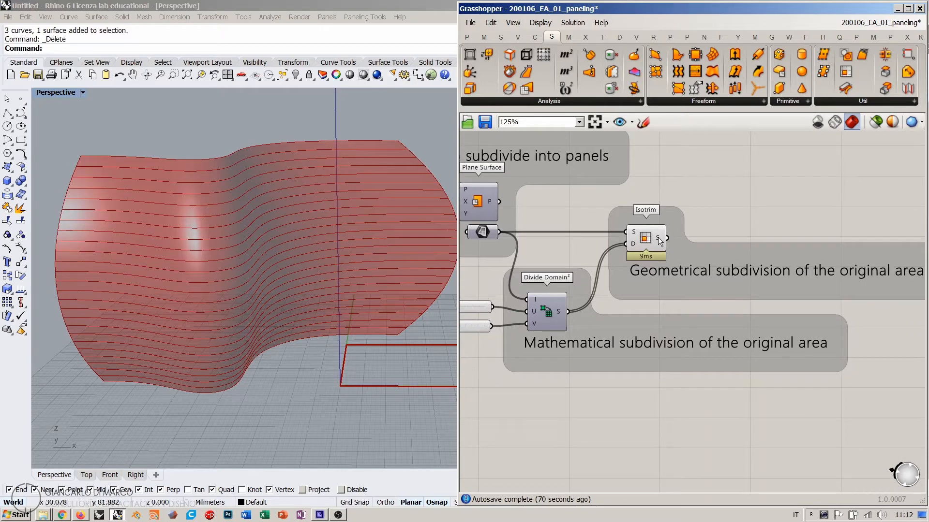
mouse_move(658, 237)
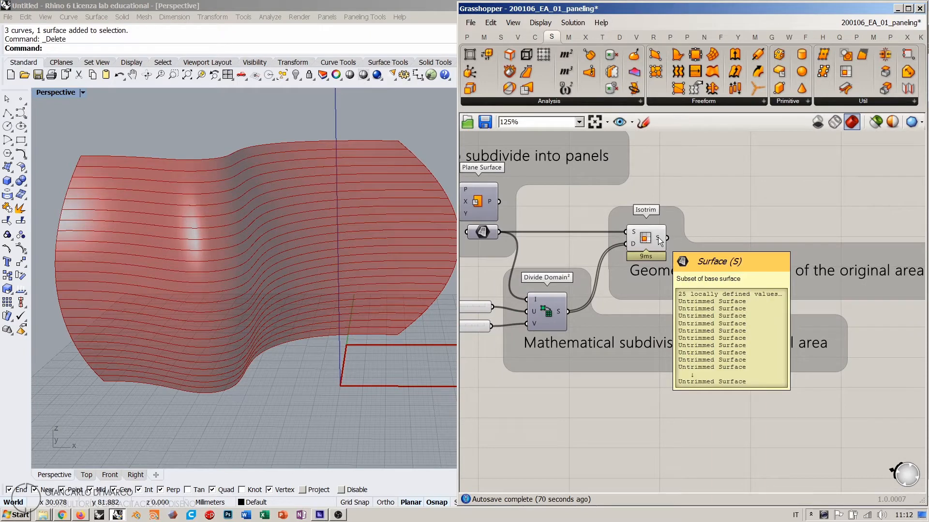
left_click(483, 232)
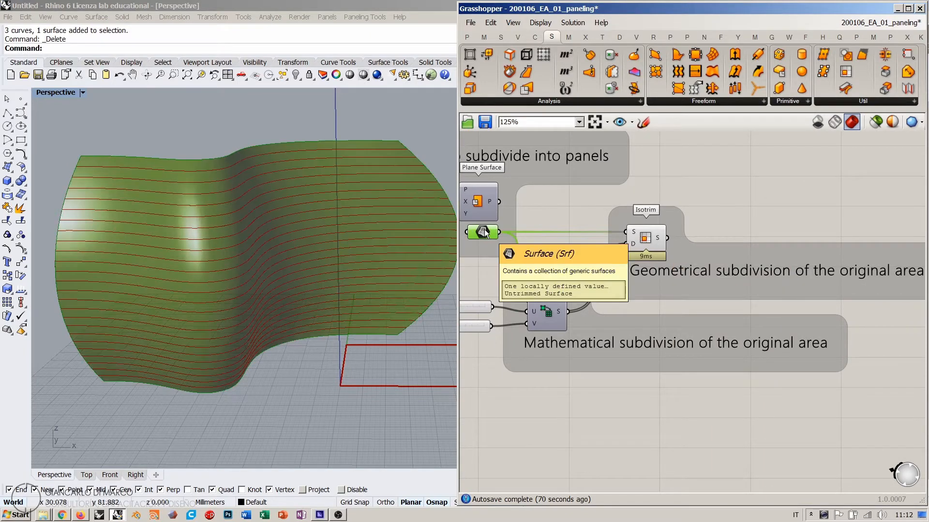
- Check Isotrim's Surface output and add the line "Output: untrimmed surfaces" to its "Geometrical subdivision of the original area" note
mouse_move(658, 236)
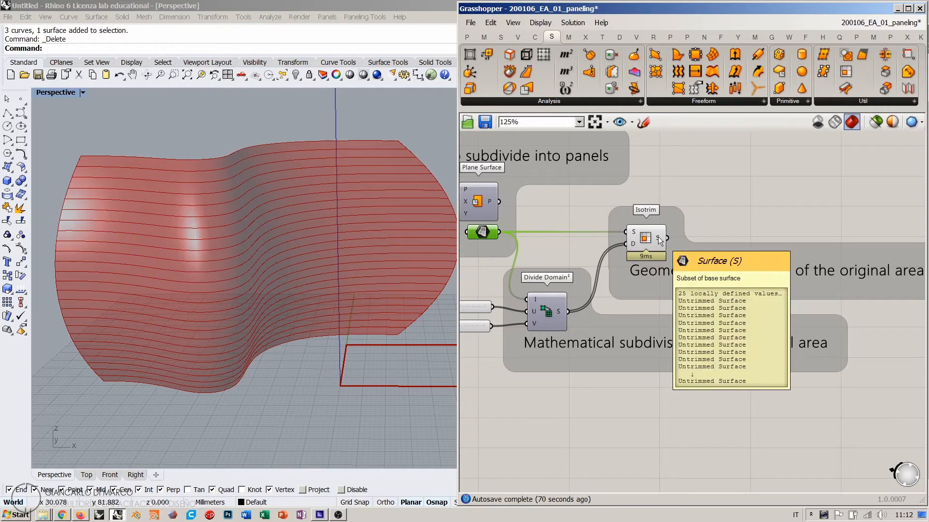
scroll(622, 271, "up", 4)
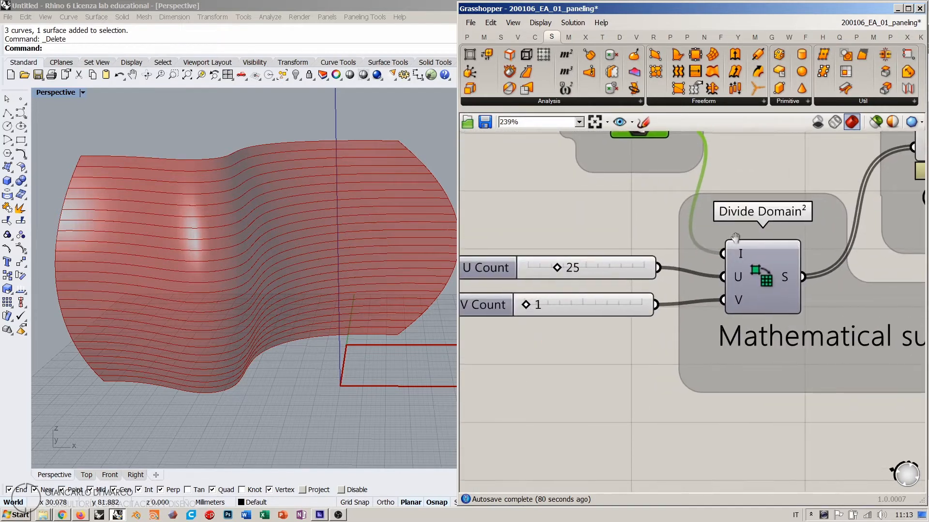
scroll(742, 230, "down", 2)
mouse_move(803, 204)
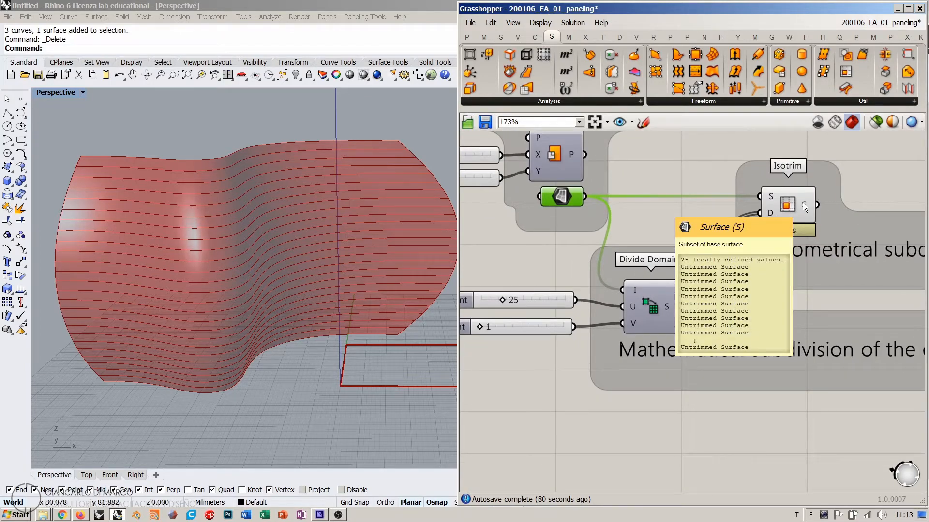
right_click_drag(803, 202, 622, 271)
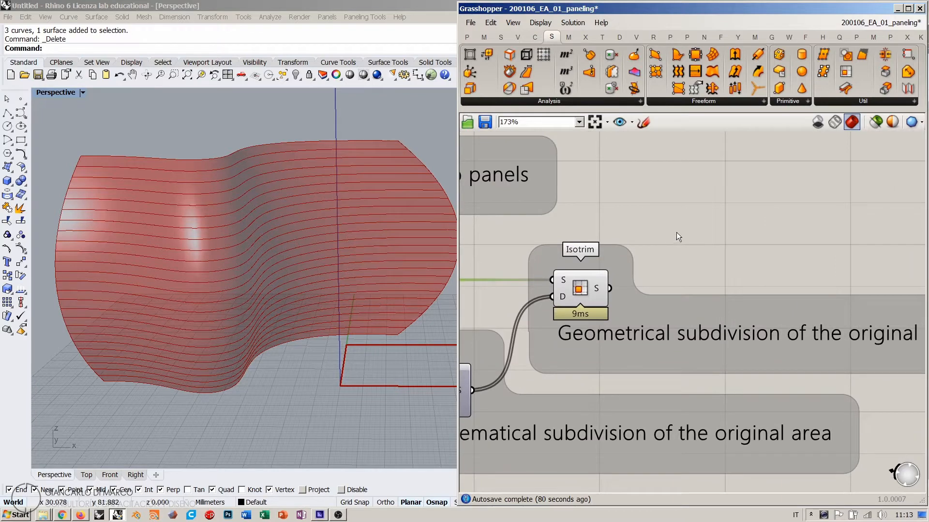
right_click_drag(701, 240, 664, 192)
double_click(663, 283)
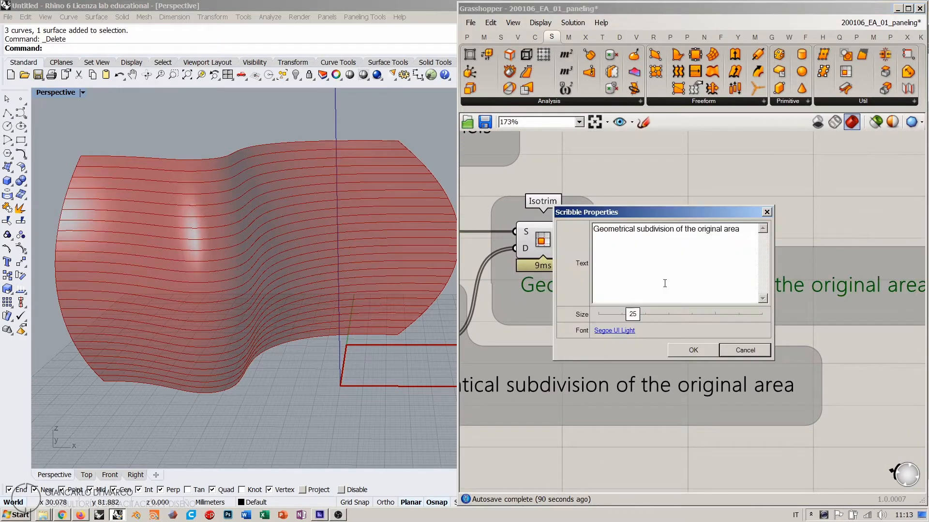
left_click(742, 240)
type("Output: untrime")
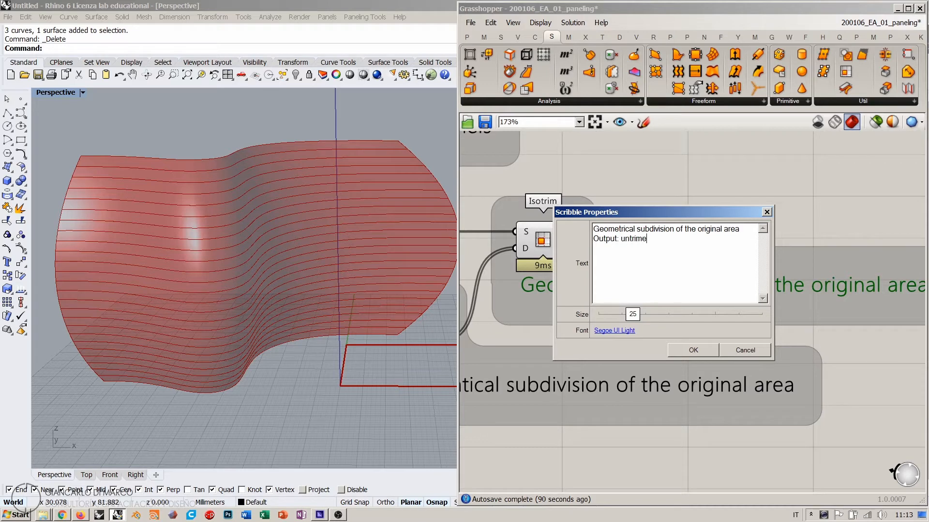
type("med surfaces")
left_click(693, 351)
- Shift the Divide Domain² group together with the U Count and V Count sliders lower, clear of the Isotrim group
scroll(758, 244, "down", 2)
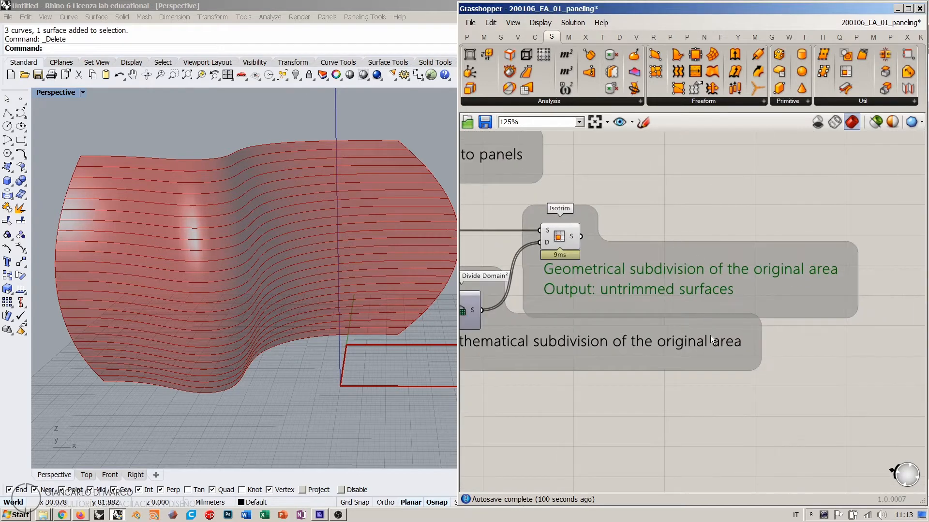
right_click_drag(510, 329, 619, 346)
left_click(611, 343)
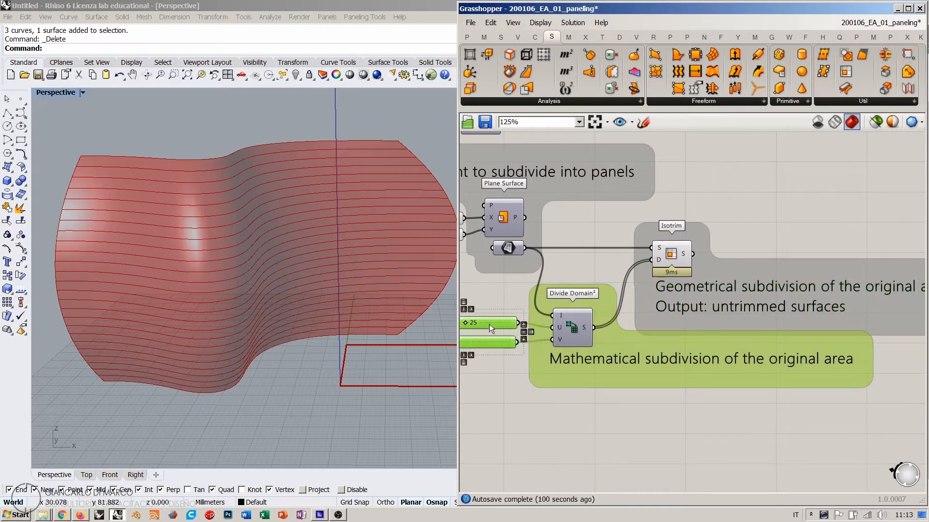
left_click_drag(614, 341, 613, 360)
left_click(597, 281)
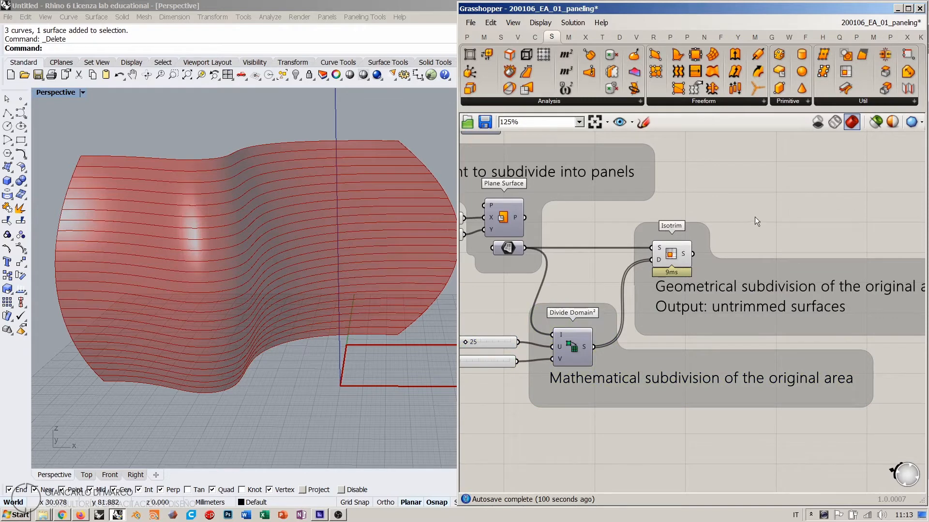
- Add a Dispatch component above and beyond the Isotrim group and feed Isotrim's Surface output into its list input
right_click_drag(592, 244, 723, 251)
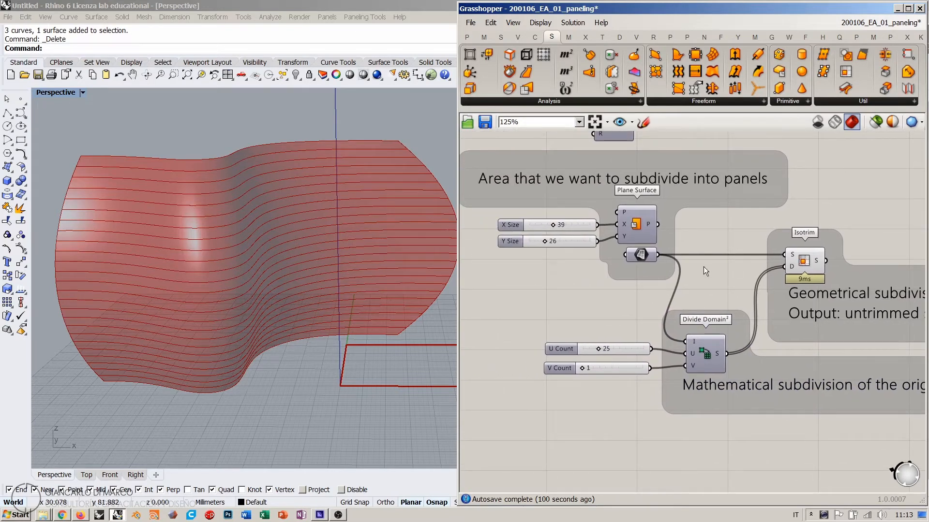
right_click_drag(833, 261, 639, 262)
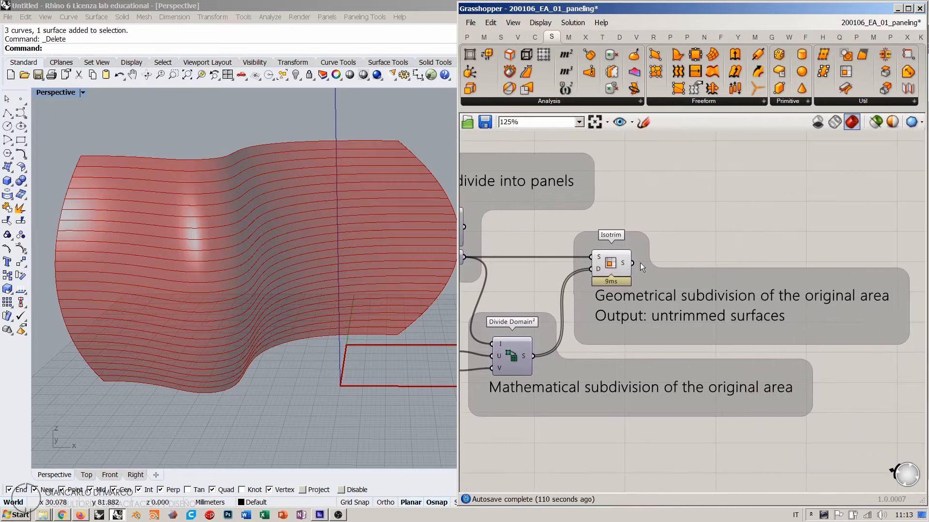
mouse_move(623, 264)
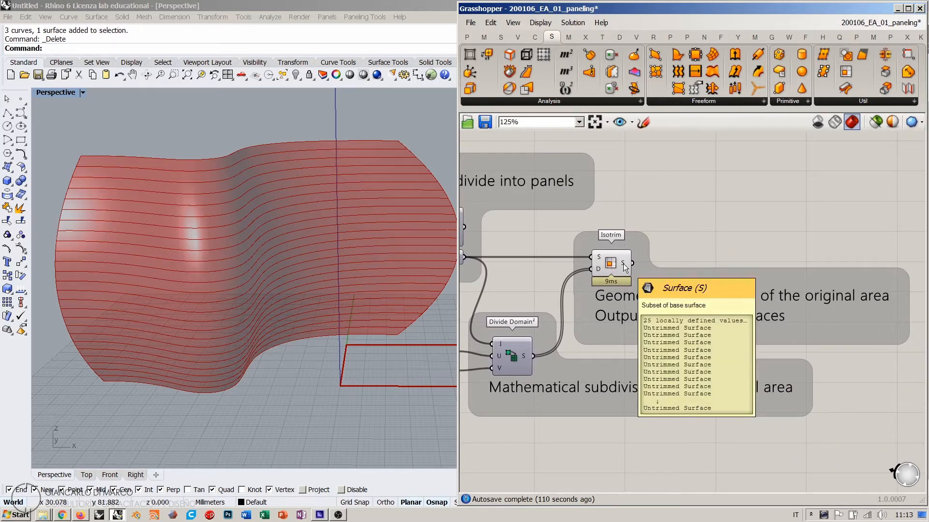
scroll(626, 271, "up", 3)
double_click(652, 250)
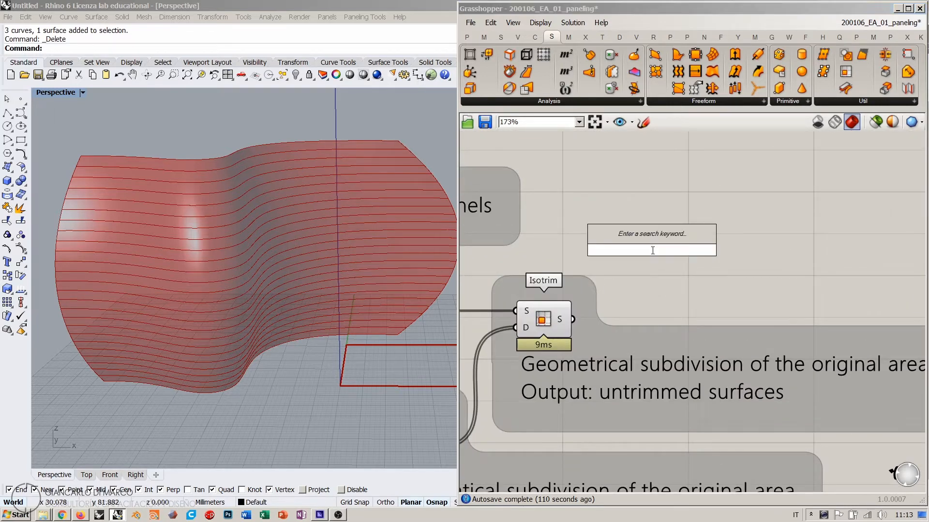
type("disp")
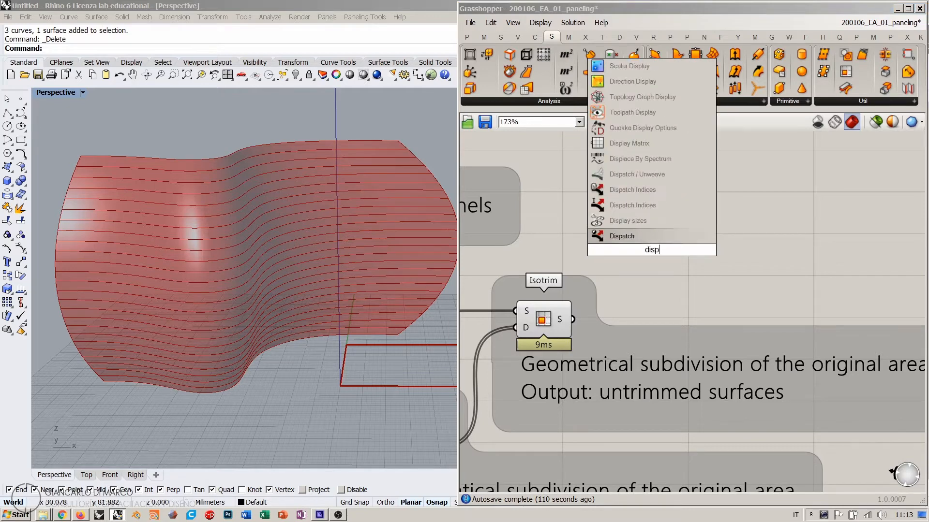
left_click(631, 233)
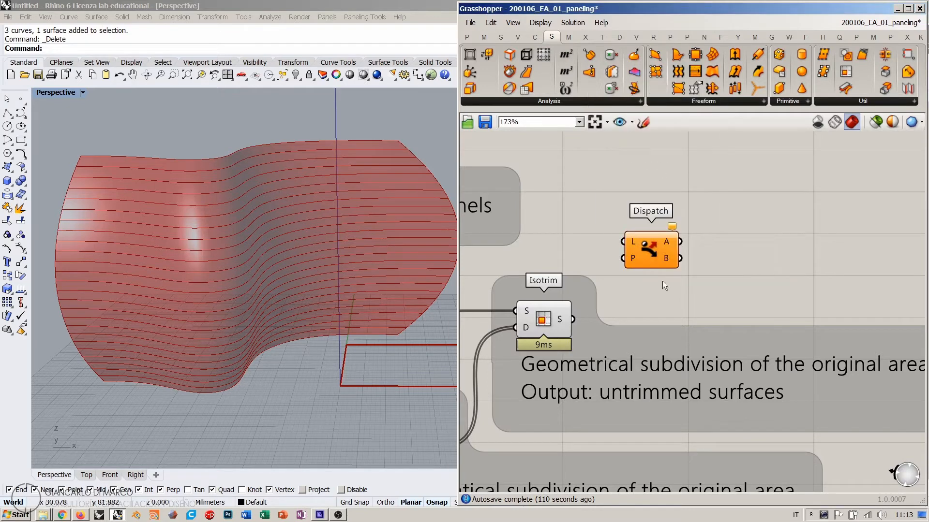
left_click(561, 321)
left_click_drag(572, 319, 666, 216)
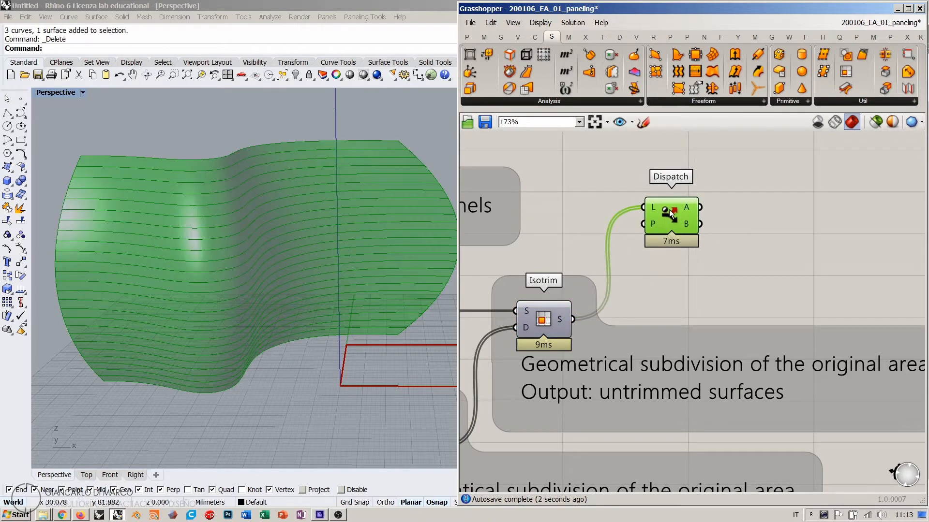
- Add a Surface parameter level with Dispatch's A output, connect the two, and view the alternating strips
right_click_drag(788, 208, 685, 231)
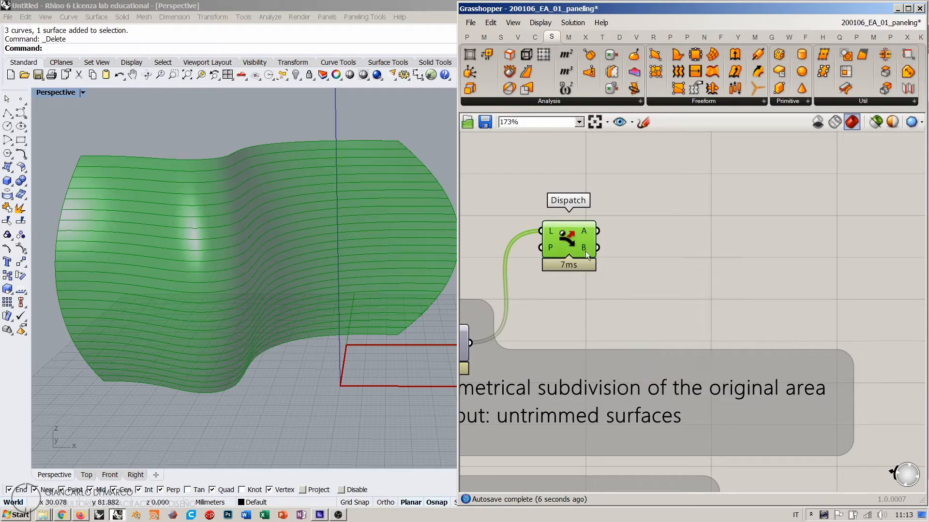
double_click(660, 246)
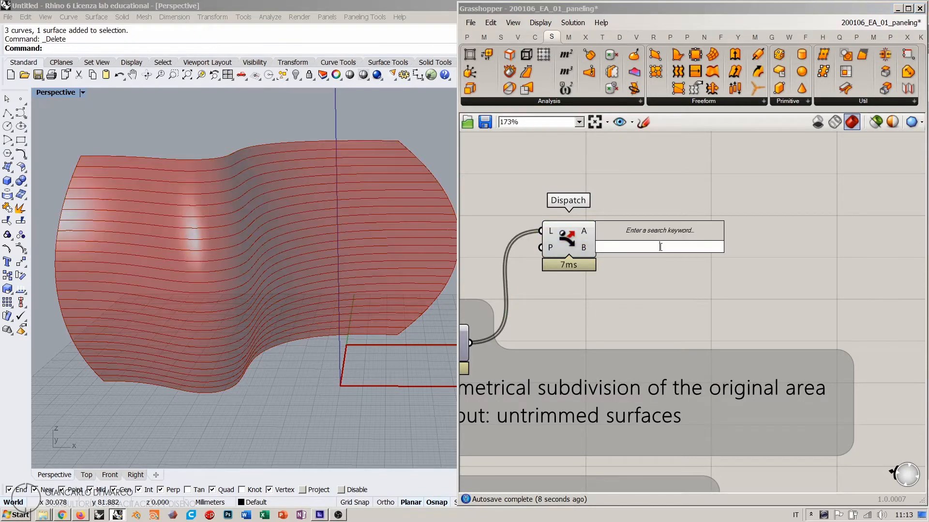
type("sr")
left_click(622, 219)
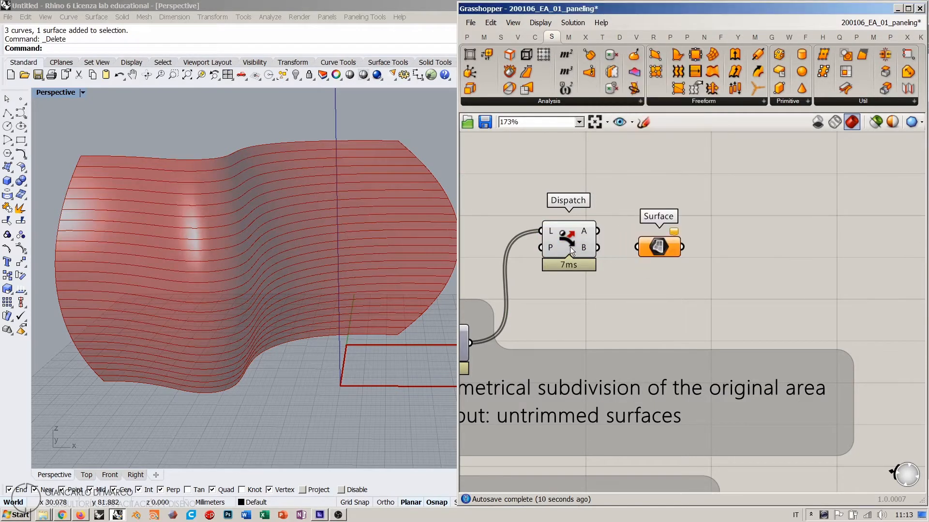
left_click(570, 247)
left_click_drag(596, 231, 659, 231)
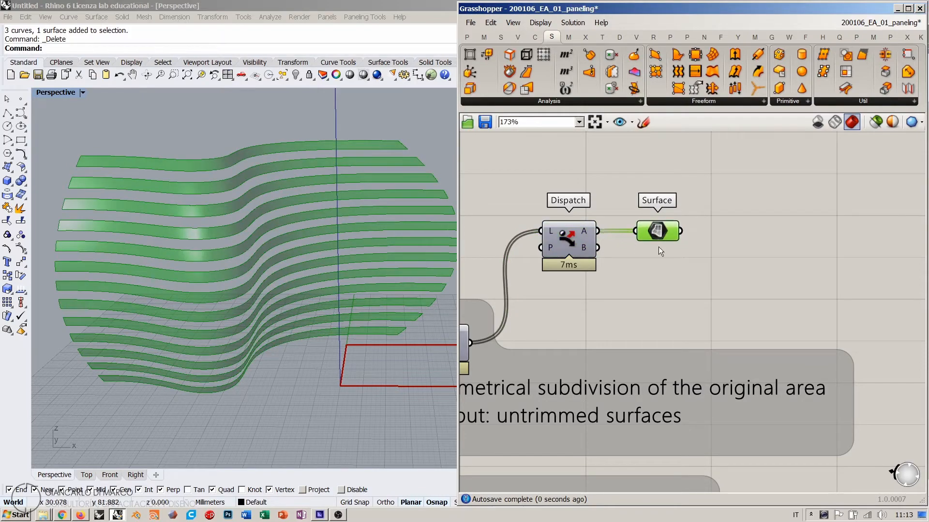
left_click(657, 249)
mouse_move(249, 283)
right_mouse_down()
mouse_move(266, 279)
mouse_move(257, 261)
mouse_move(260, 283)
mouse_move(257, 276)
right_mouse_up()
right_click_drag(336, 194, 321, 221)
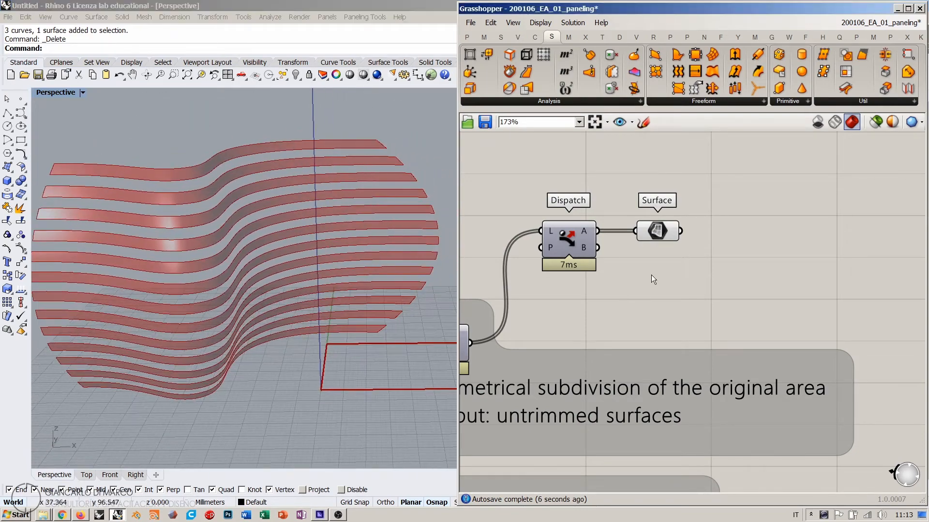
- Set the V Count to 17 and view the dispatched panels on the freeform surface
right_click_drag(651, 275, 752, 245)
scroll(752, 245, "down", 3)
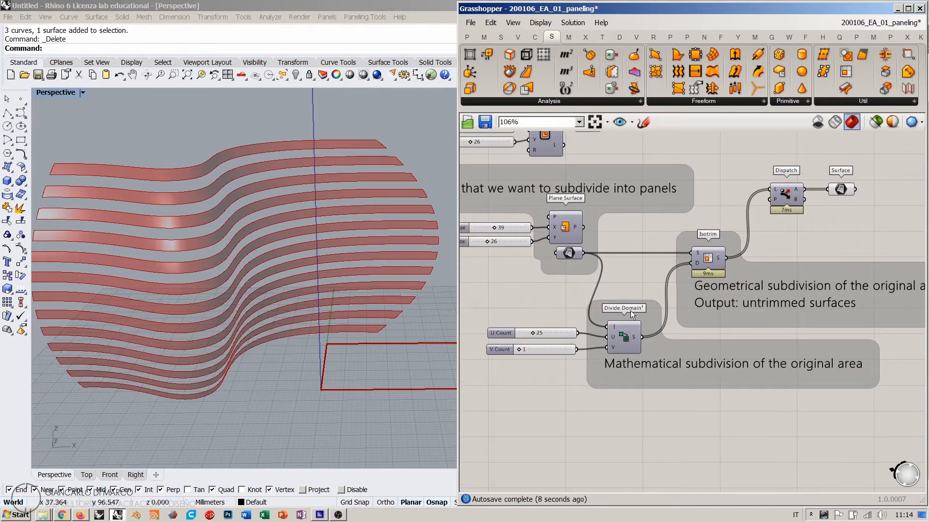
scroll(543, 332, "up", 3)
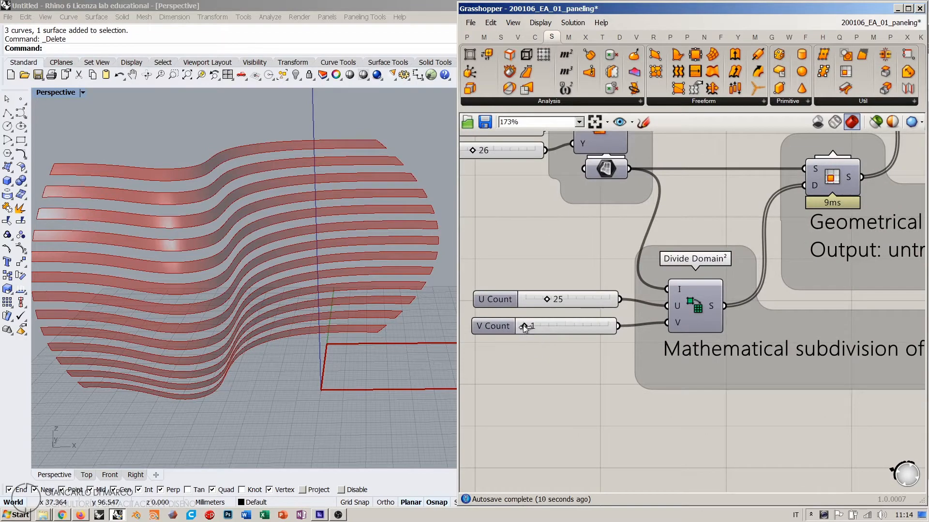
left_click_drag(523, 327, 537, 327)
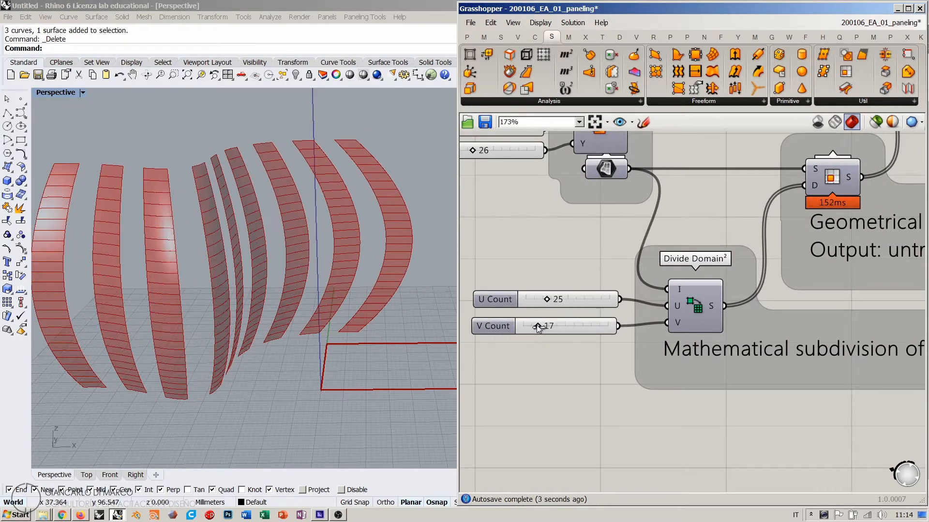
right_click_drag(313, 308, 305, 275)
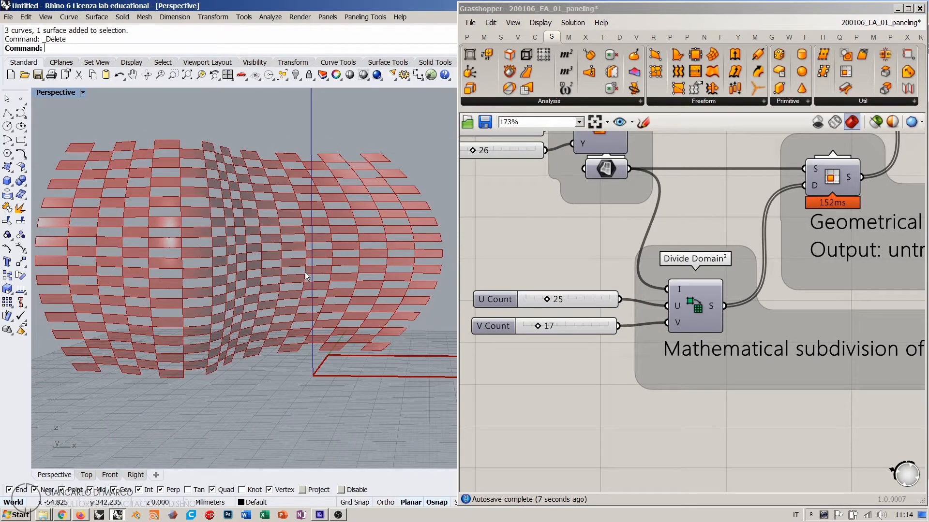
- Inspect Dispatch's default pattern input and move Dispatch with its Surface parameter farther from Isotrim to free space
right_click_drag(718, 228, 508, 334)
right_click_drag(765, 256, 657, 295)
left_click_drag(647, 217, 663, 215)
left_click(636, 240)
mouse_move(638, 224)
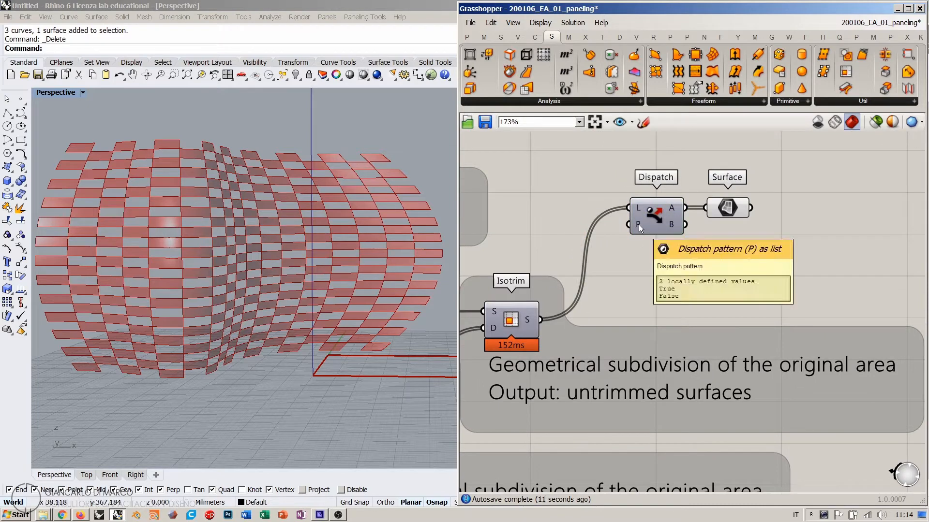
left_click_drag(764, 249, 753, 213)
left_click(733, 268)
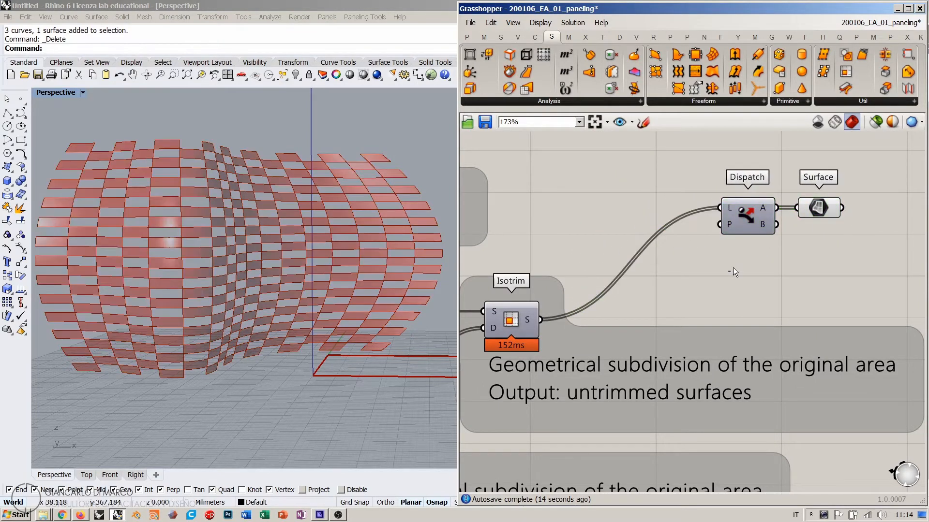
- Place two Boolean Toggles, one above the other, in the free space before Dispatch
double_click(609, 207)
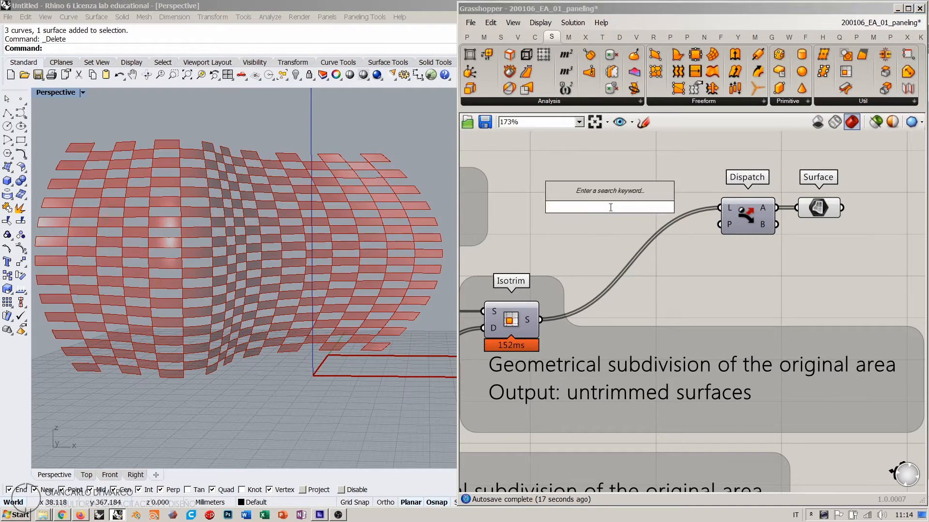
type("tog")
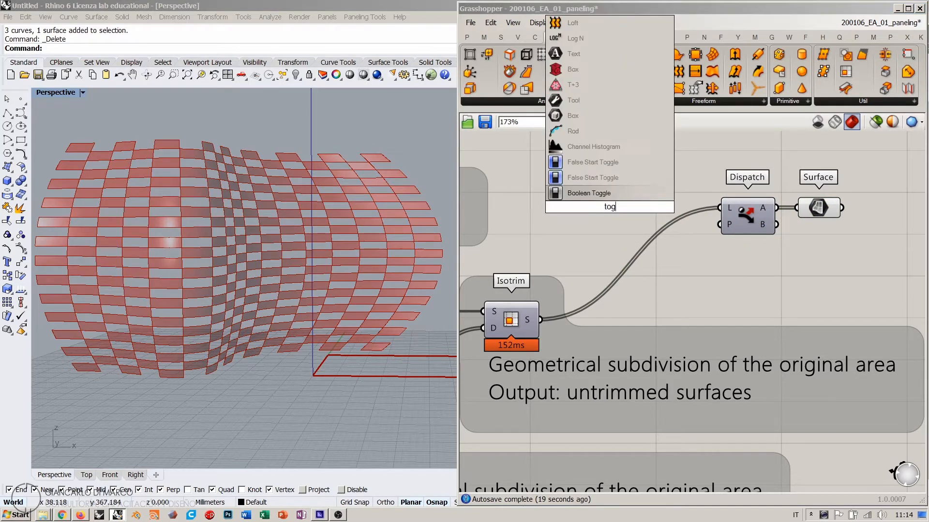
left_click(594, 191)
mouse_move(604, 208)
left_mouse_down()
mouse_move(601, 199)
mouse_move(604, 219)
mouse_move(602, 196)
left_mouse_up()
left_click(699, 268)
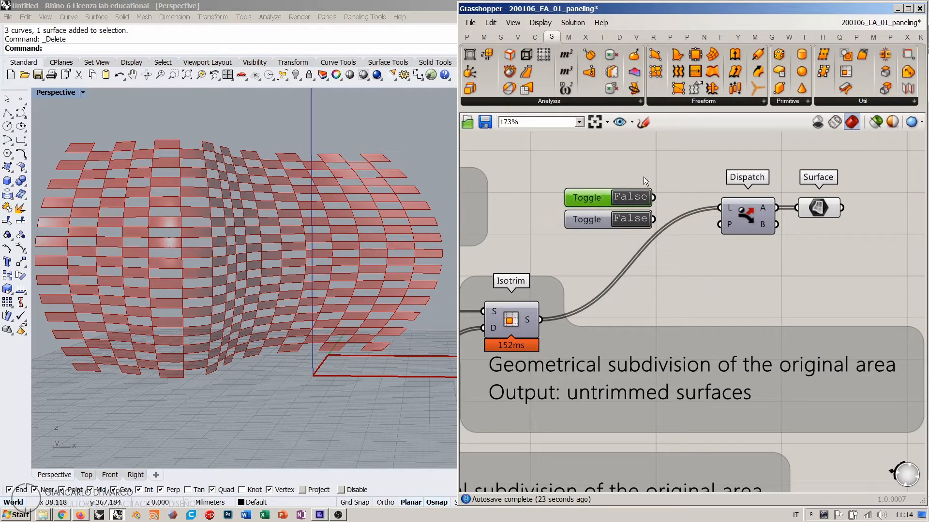
- Connect both Boolean Toggles to Dispatch's pattern input, the upper one first
left_click(644, 176)
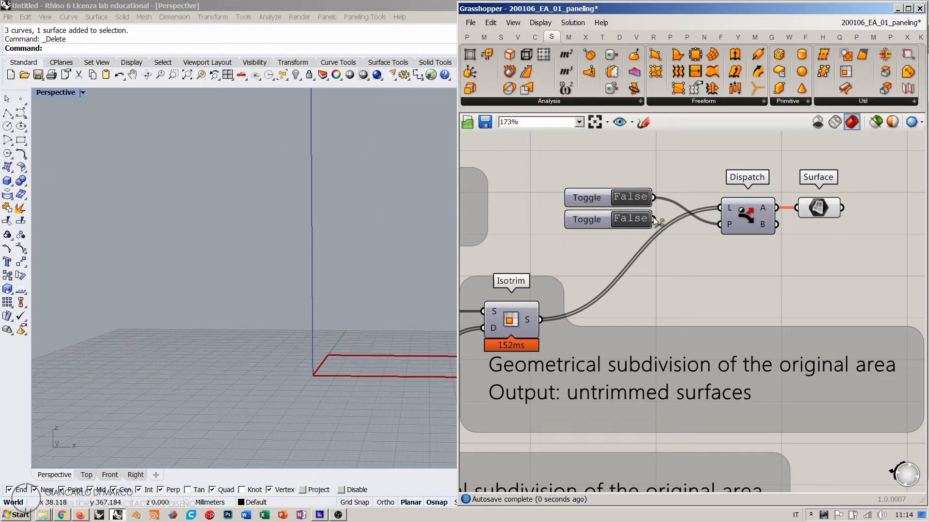
left_click_drag(653, 219, 715, 224, "shift")
left_click(603, 199)
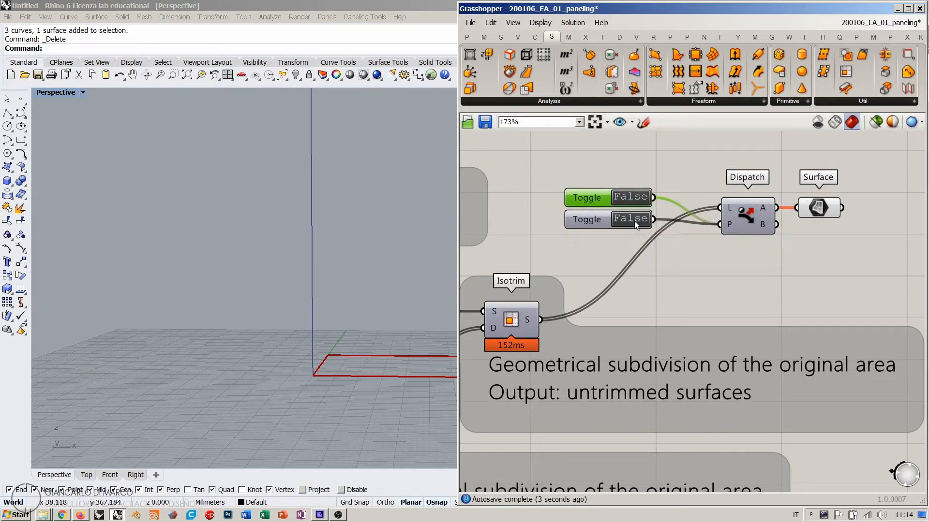
- Preview Dispatch's B output through the Surface parameter, and reconnect the parameter to output A
left_click(751, 240)
mouse_move(763, 228)
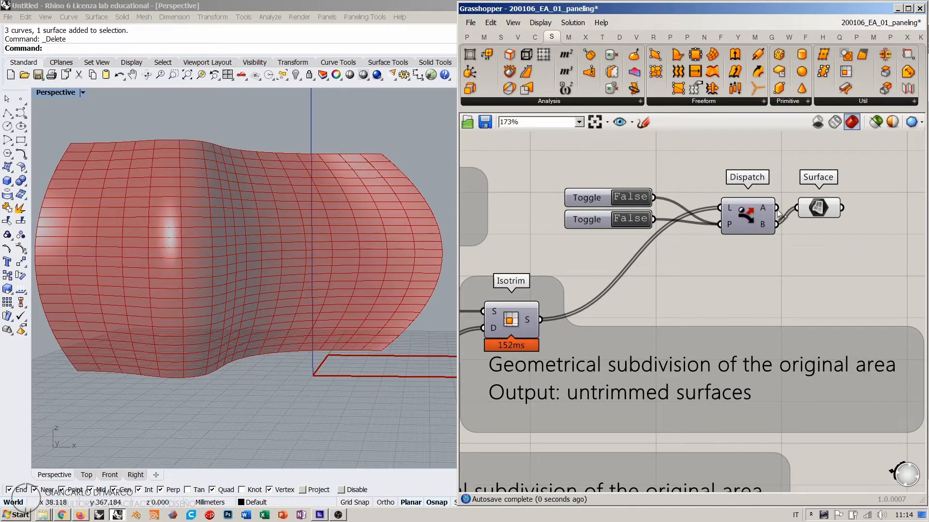
left_click_drag(776, 208, 796, 207)
- Switch the upper toggle to True and back to False to compare the resulting dispatch patterns
double_click(624, 199)
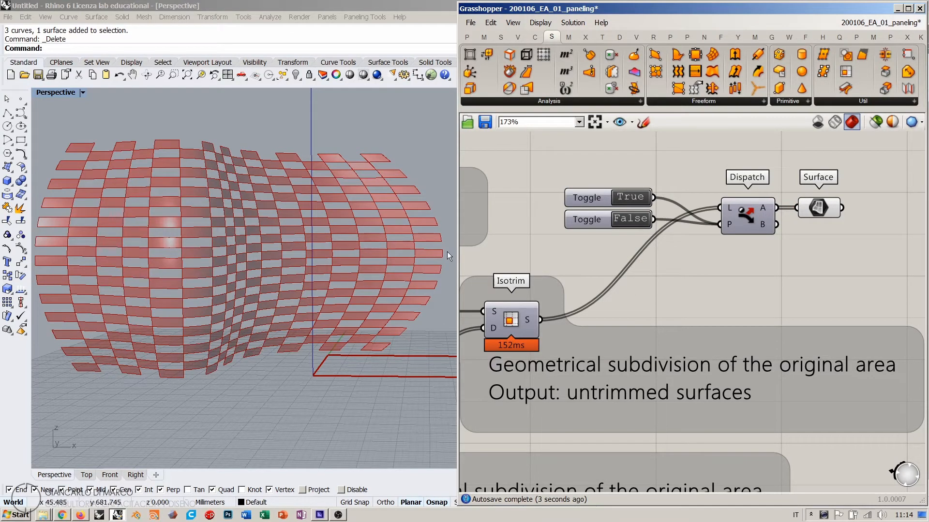
double_click(626, 200)
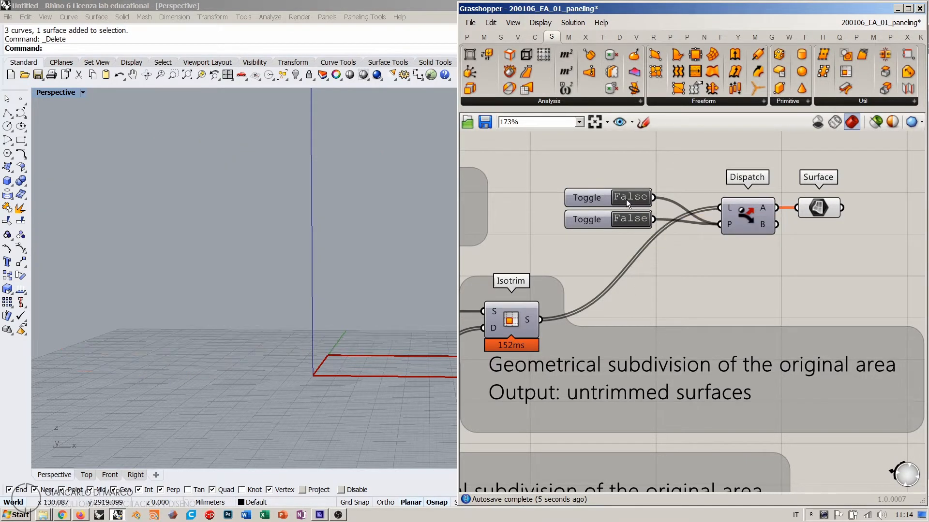
- Switch the lower toggle to True and back to False to compare patterns, and set the upper toggle to True
double_click(624, 216)
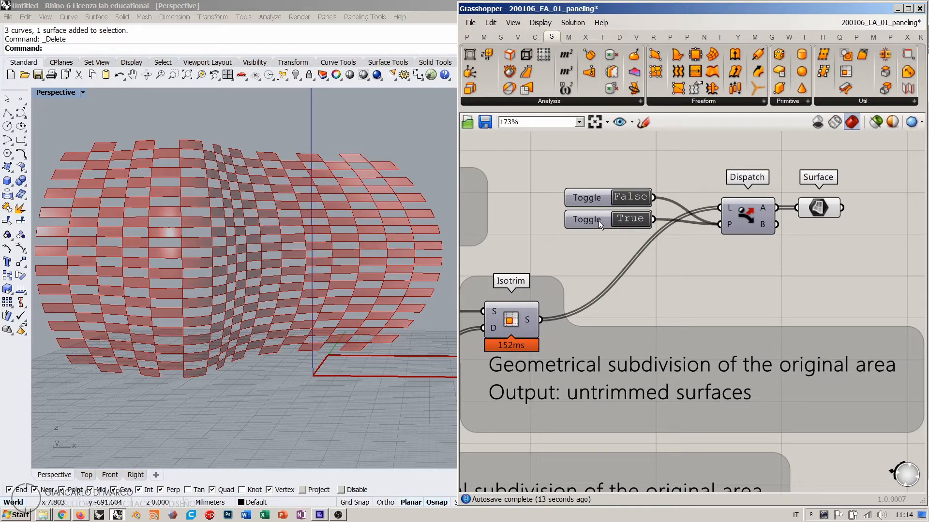
double_click(631, 221)
double_click(629, 199)
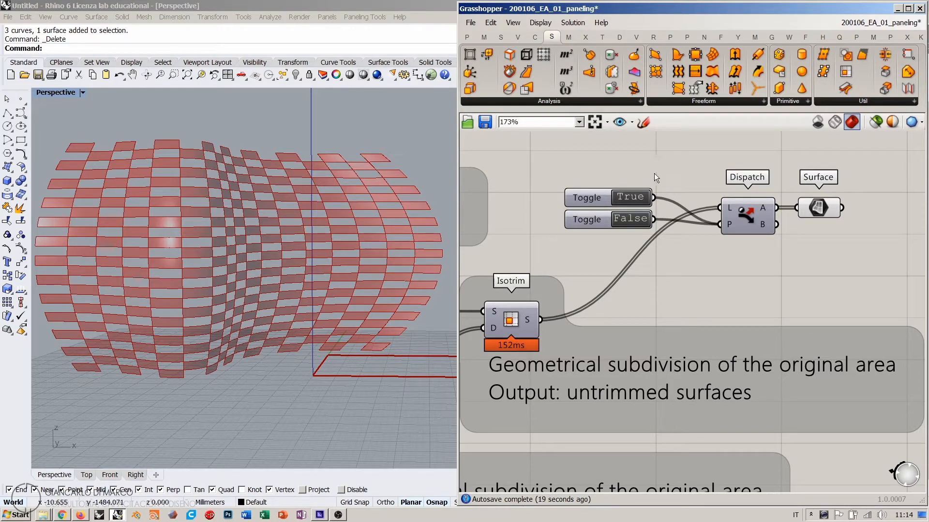
- Duplicate the lower Boolean Toggle beneath itself, connect the copy to Dispatch's pattern input, and inspect the resulting panel pattern
left_click_drag(597, 224, 597, 243, "alt")
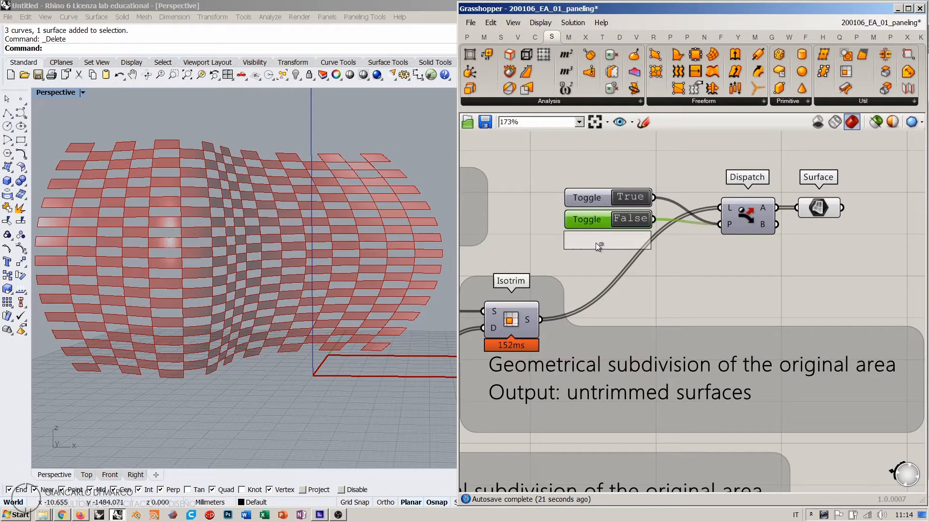
left_click_drag(652, 240, 712, 231)
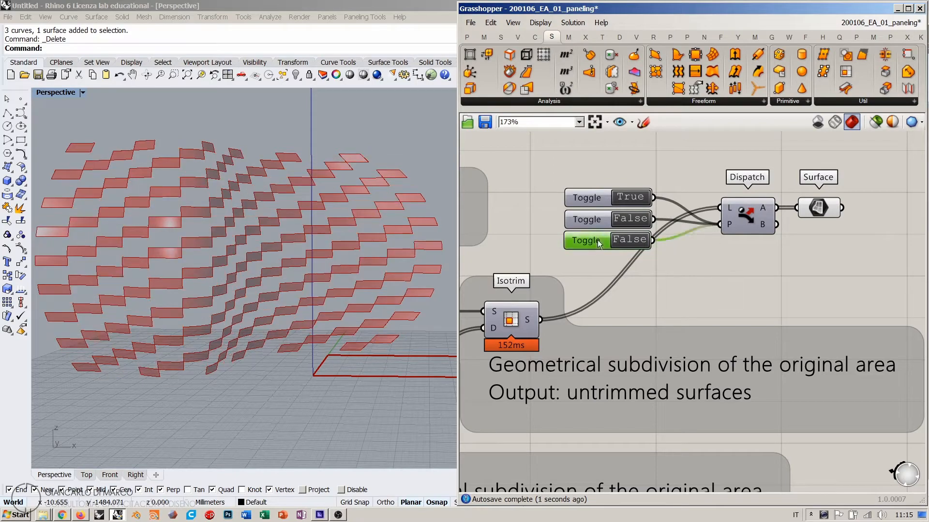
left_click_drag(597, 239, 599, 241)
left_click(689, 274)
right_click_drag(166, 231, 152, 213)
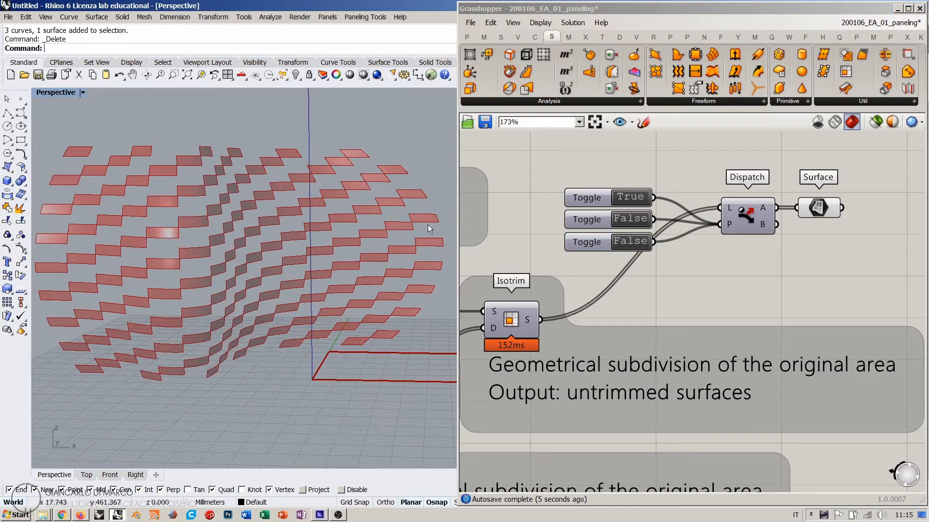
right_click_drag(429, 228, 394, 233)
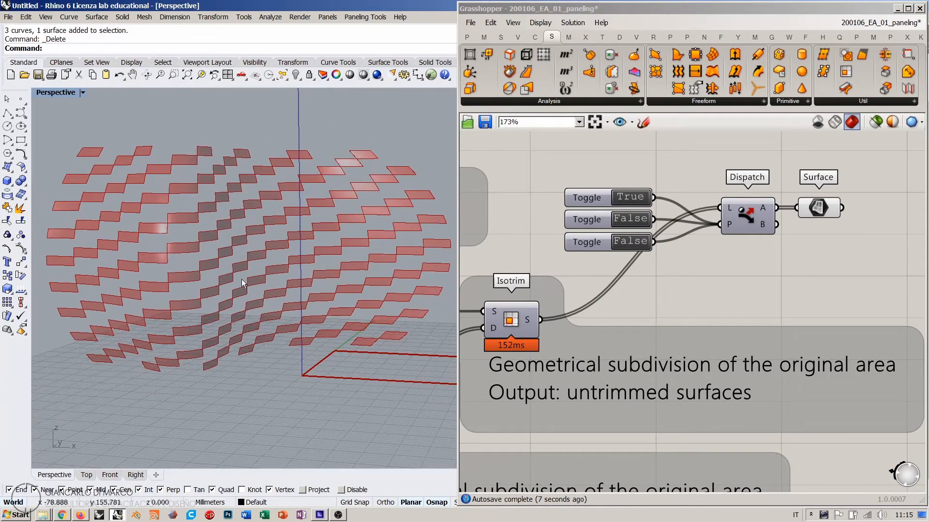
right_click_drag(266, 263, 285, 230)
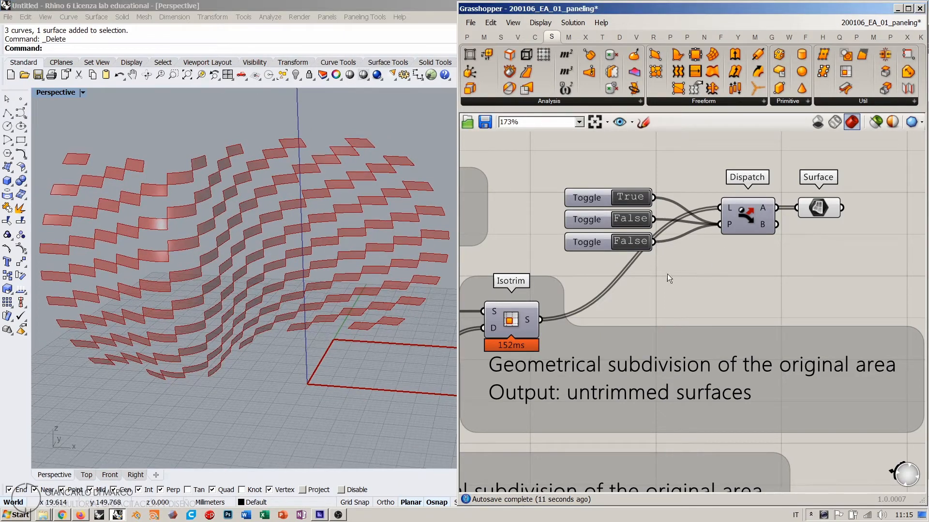
- Move the Dispatch component and the Surface parameter closer to the three Boolean Toggles
left_click_drag(730, 217, 717, 212)
left_click(740, 260)
left_click_drag(811, 209, 797, 205)
left_click(625, 170)
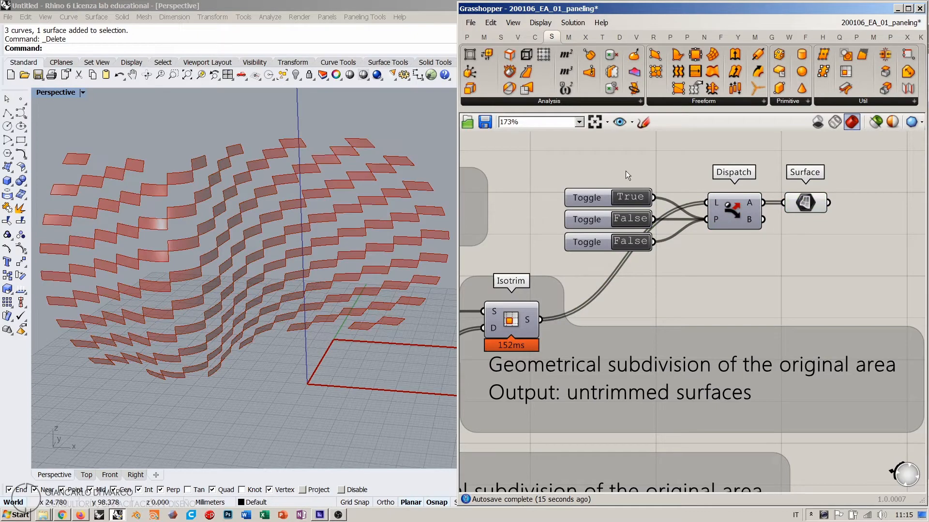
right_click_drag(737, 268, 717, 269)
right_click_drag(322, 285, 484, 241)
left_click(727, 268)
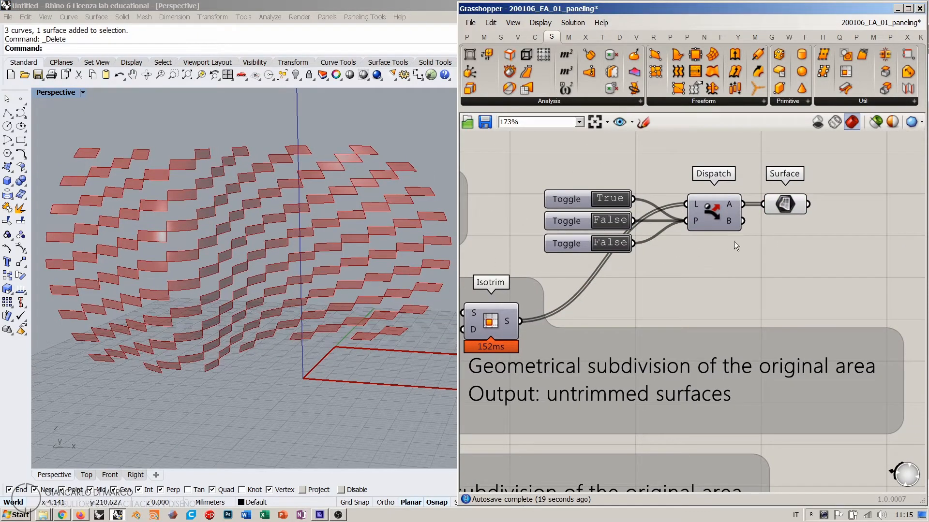
left_click_drag(716, 213, 686, 211)
left_click(782, 207)
left_click_drag(782, 207, 750, 207)
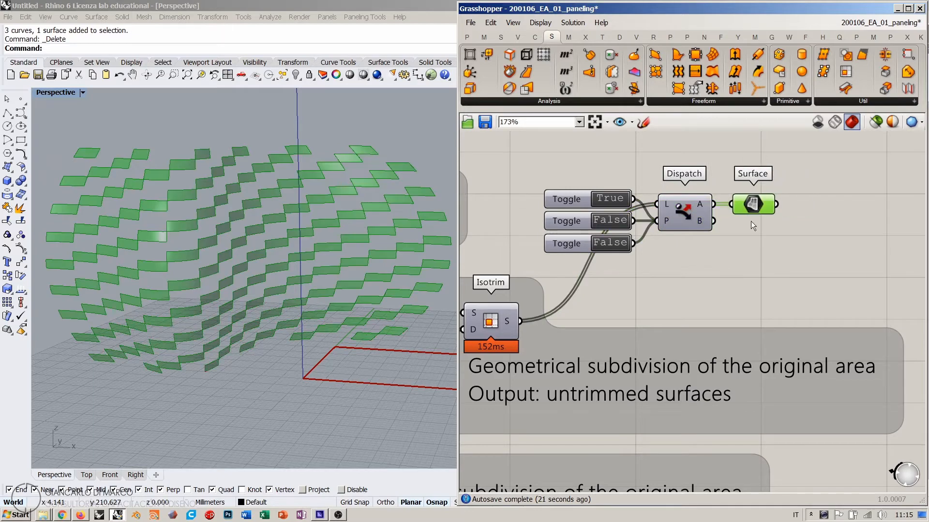
left_click(750, 221)
- Duplicate the lowest Boolean Toggle beneath the other three and delete the copy again
right_click_drag(462, 329, 544, 306)
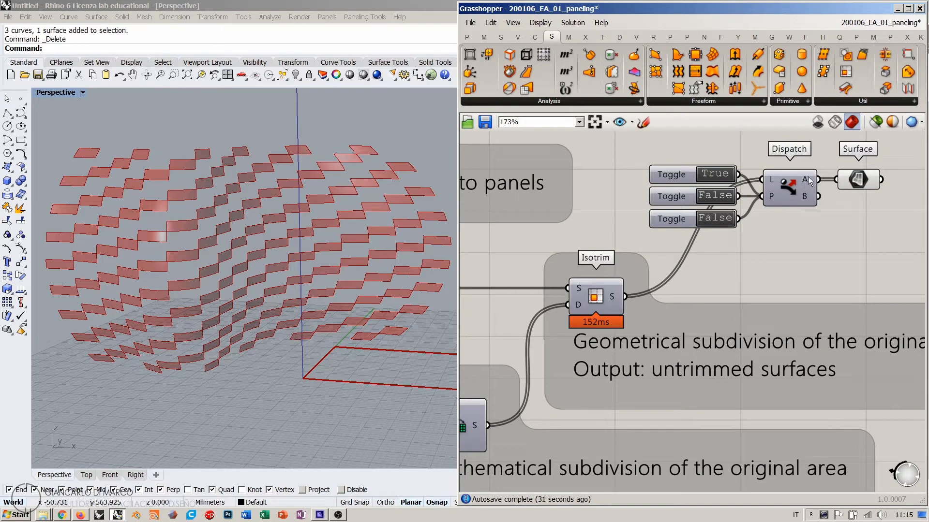
right_click_drag(805, 259, 690, 265)
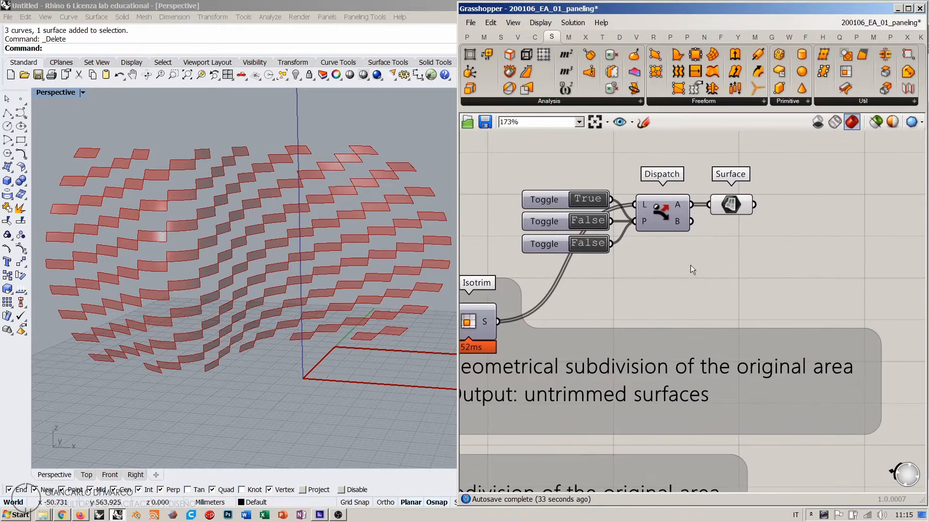
left_click_drag(565, 164, 527, 247)
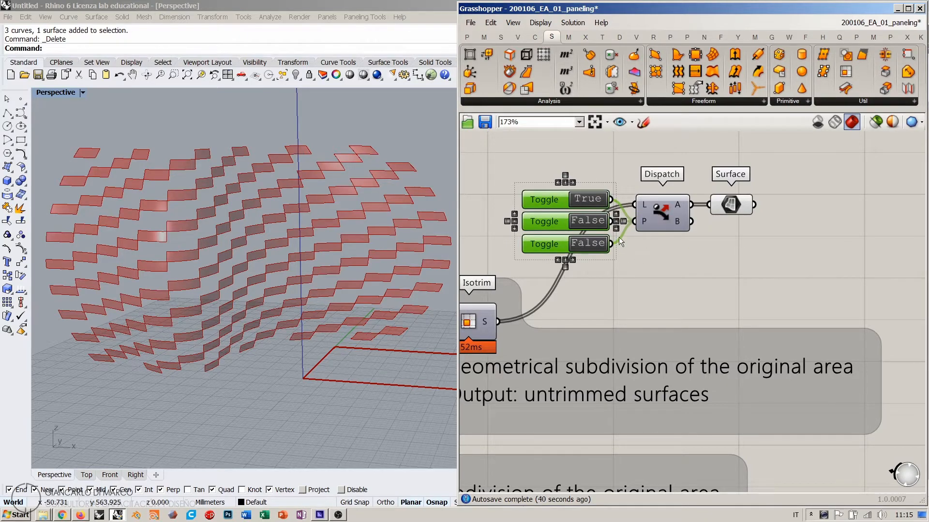
left_click(579, 273)
left_click_drag(552, 245, 553, 269, "alt")
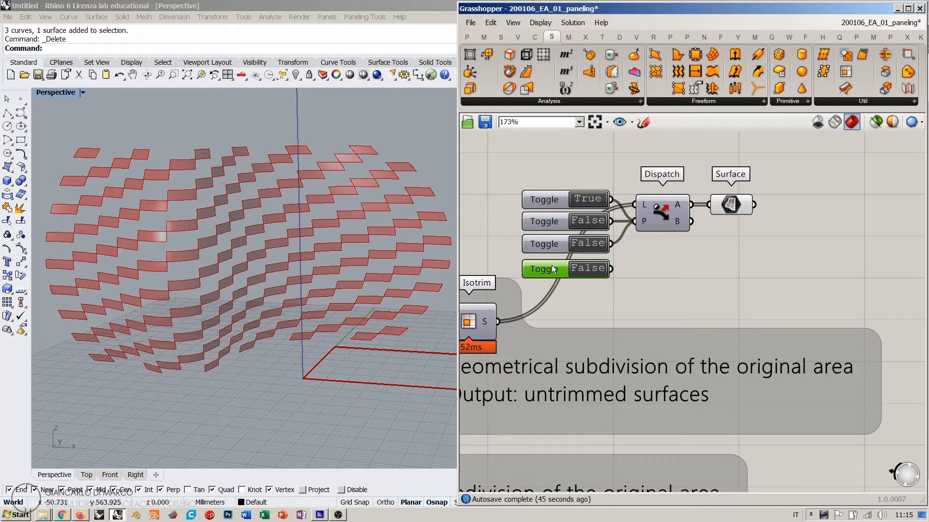
key("Delete")
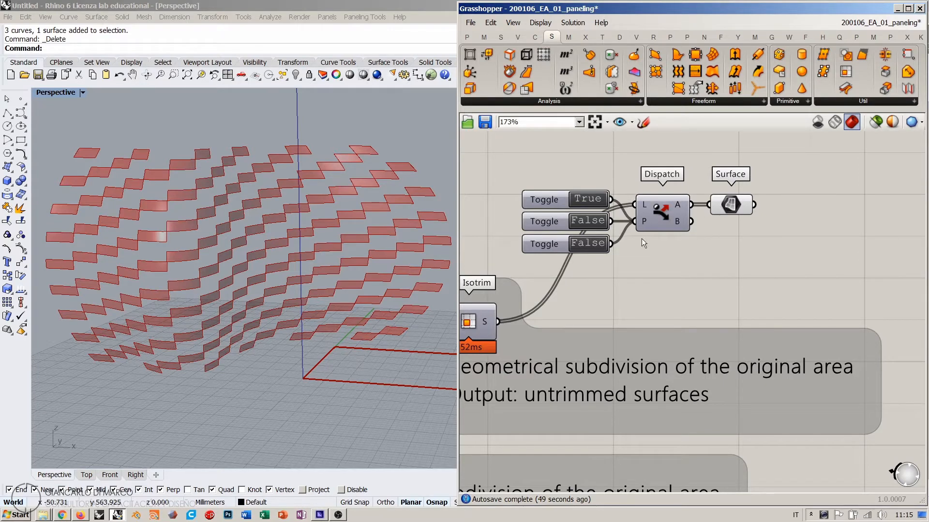
- Move the three toggles, Dispatch and Surface together into the free space further up, and group them
right_click_drag(712, 263, 683, 278)
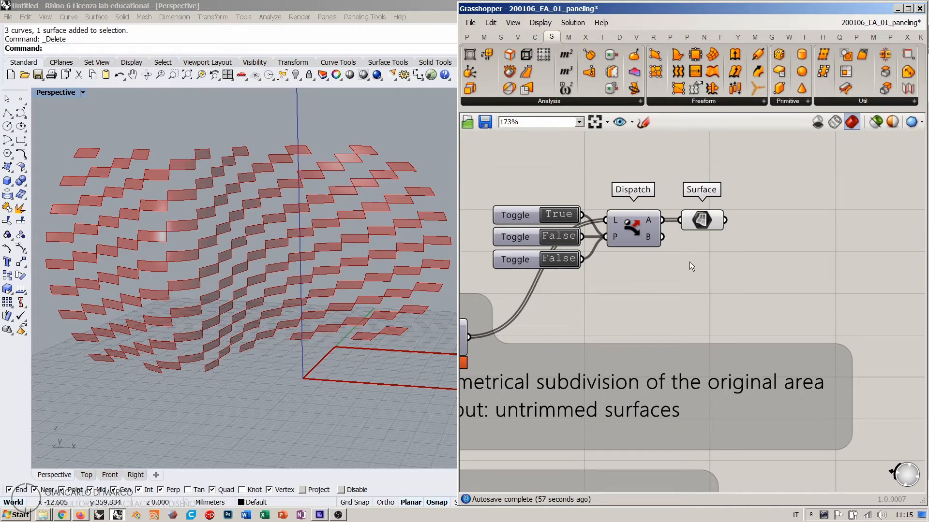
left_click_drag(736, 280, 530, 200)
right_click_drag(633, 233, 594, 280)
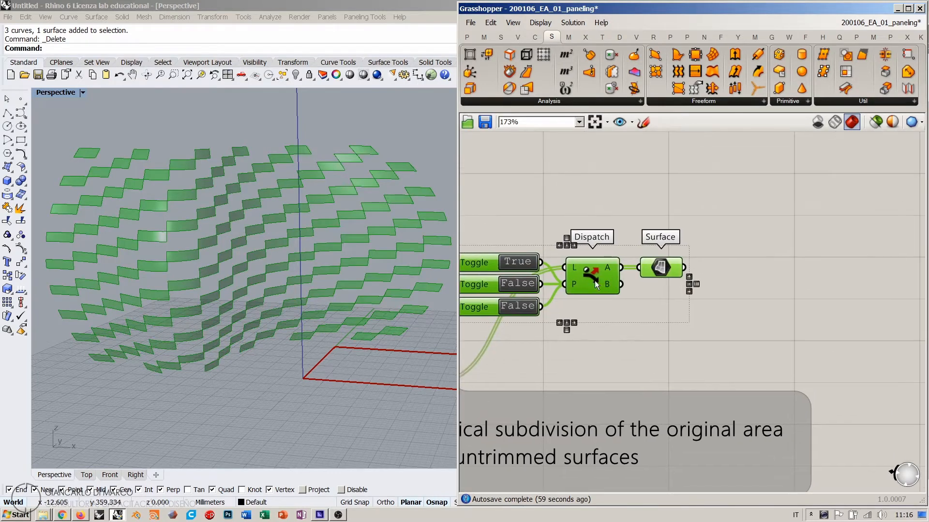
left_click_drag(594, 281, 709, 202)
key("ctrl+g")
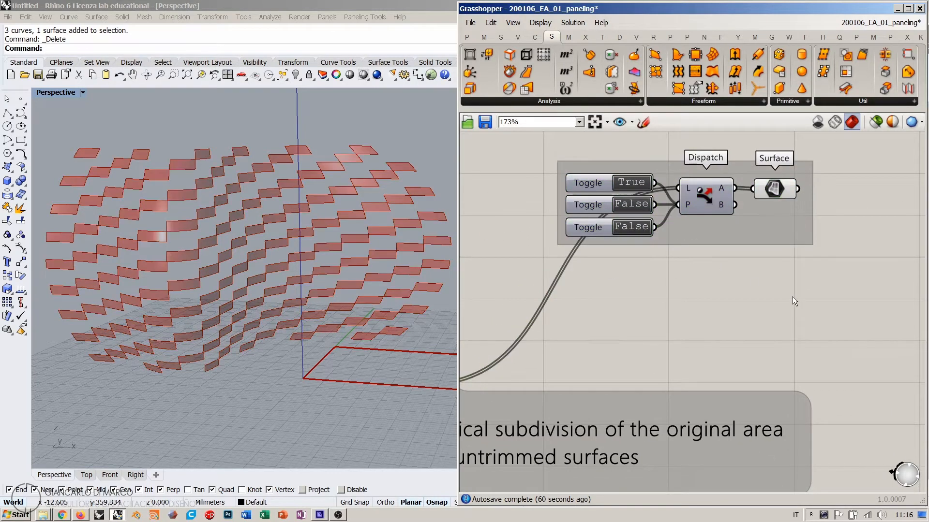
right_click_drag(699, 237, 700, 271)
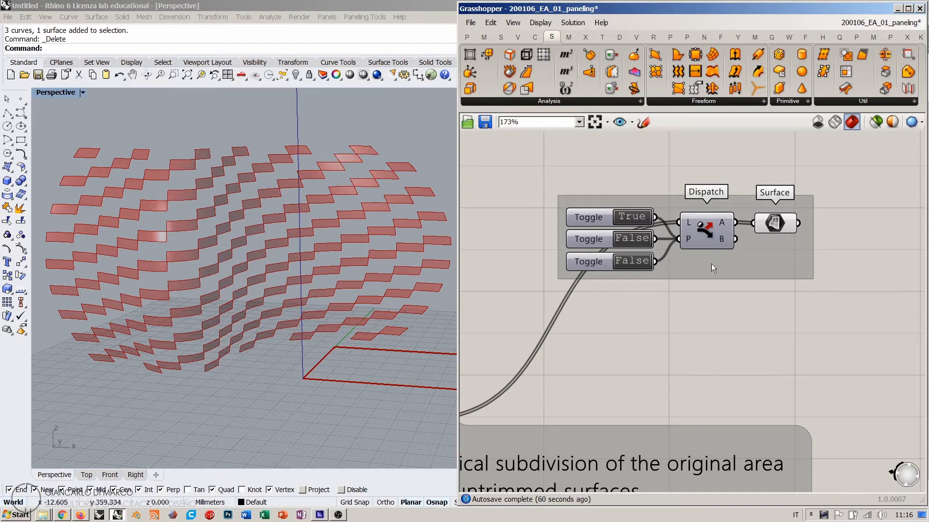
left_click_drag(711, 264, 708, 249)
- Add a Scribble reading "Rule-based panels configuration" above the Dispatch group and align it with the group's left edge
right_click_drag(711, 241, 698, 309)
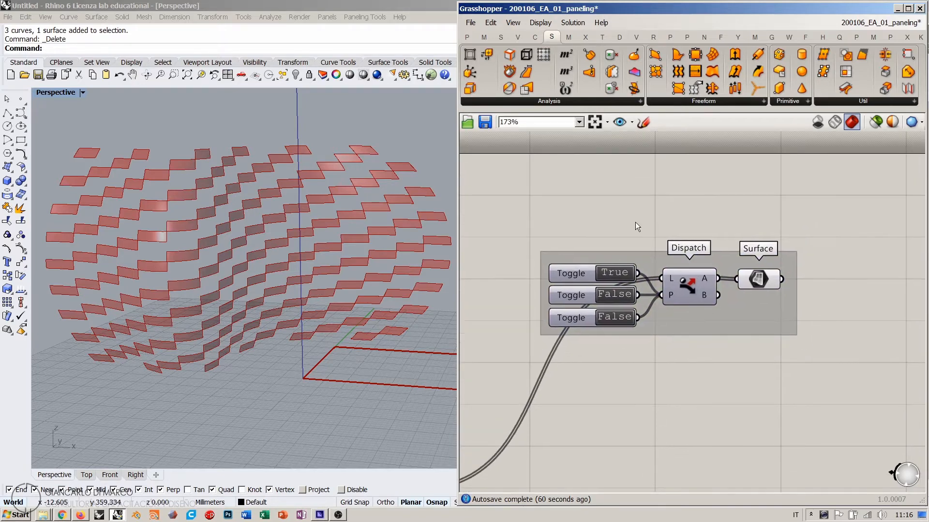
double_click(635, 222)
type("scr")
left_click(608, 210)
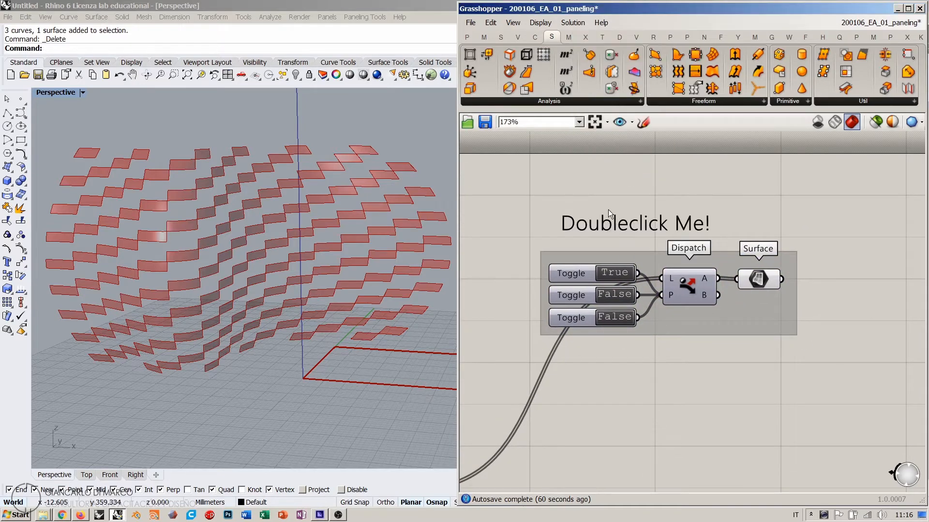
double_click(628, 228)
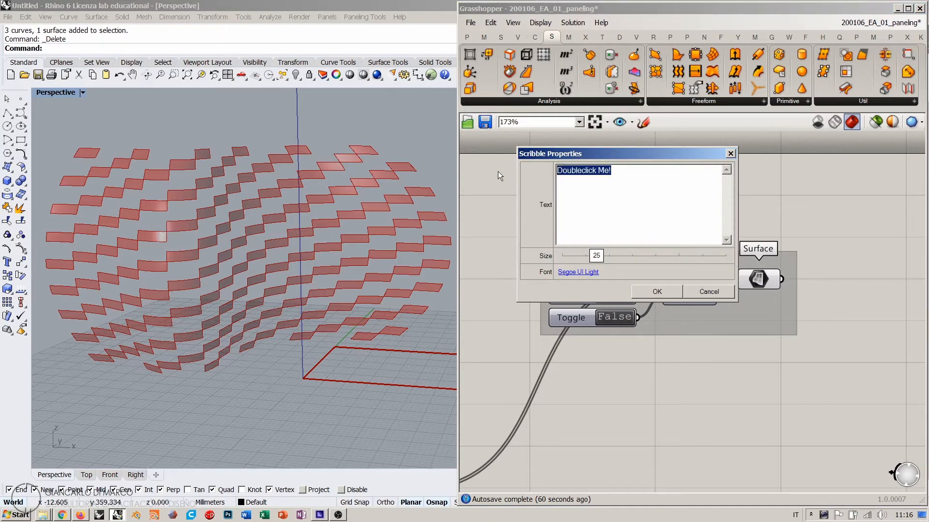
type("Rul")
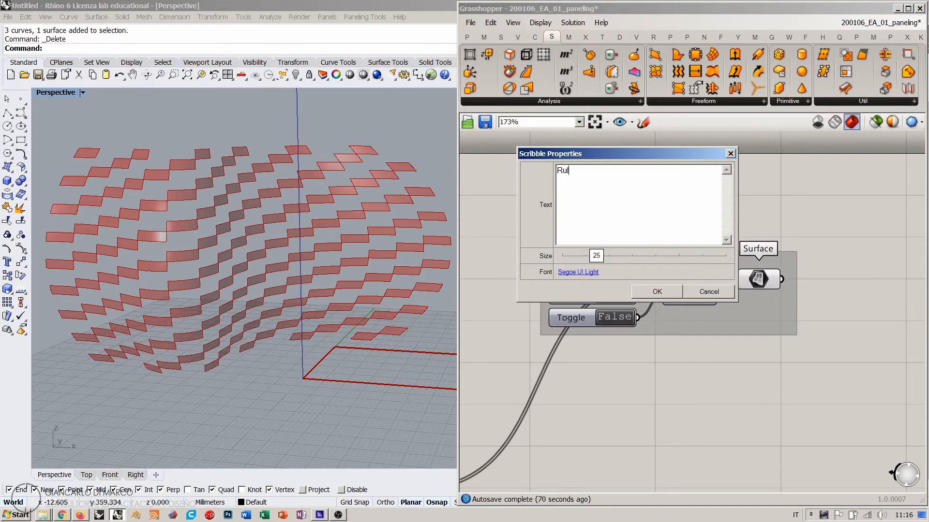
type("e-based panel")
type("s configuration")
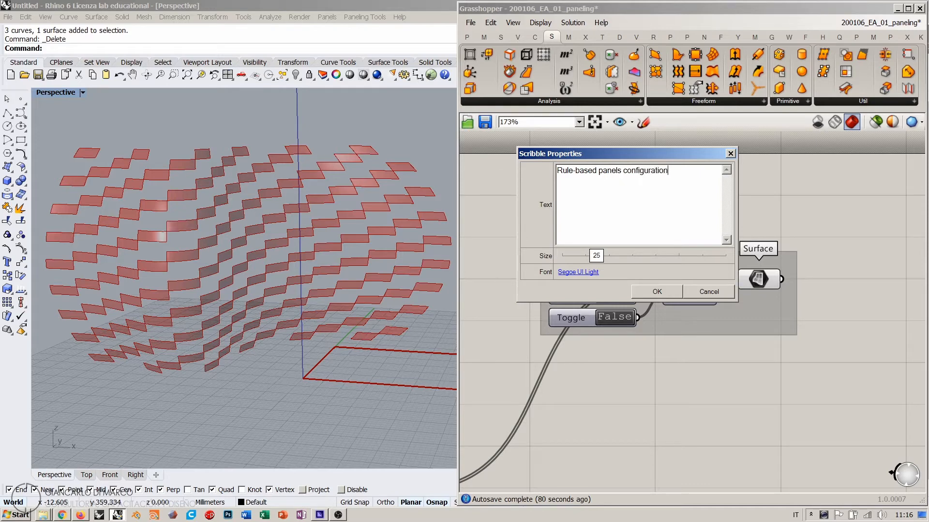
left_click(664, 290)
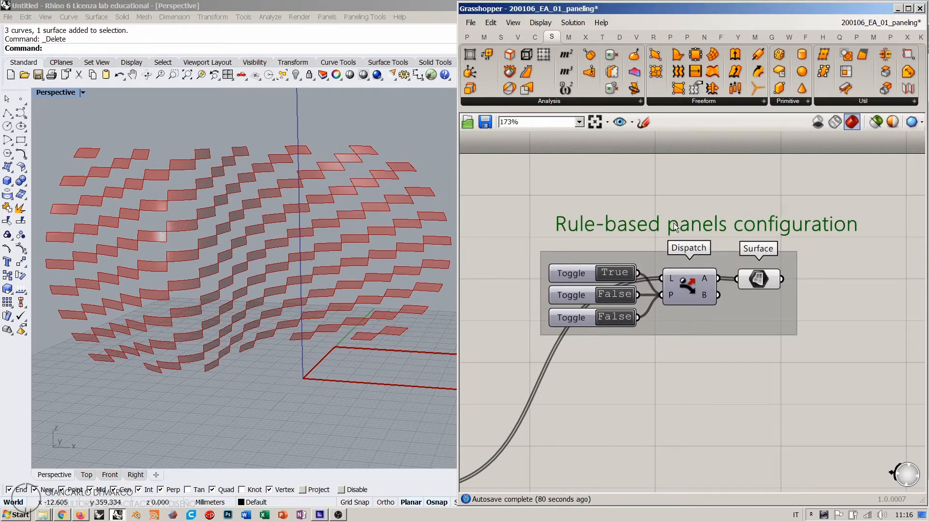
left_click_drag(673, 222, 657, 233)
- Add the Scribble title to the Dispatch group, nudge it above the components, and shift the whole group up and to the right
right_click(639, 254)
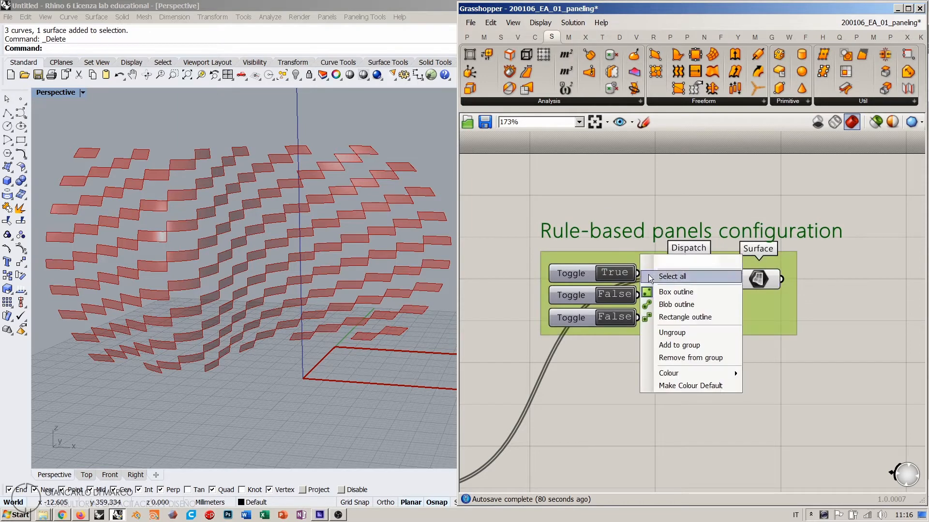
left_click(663, 339)
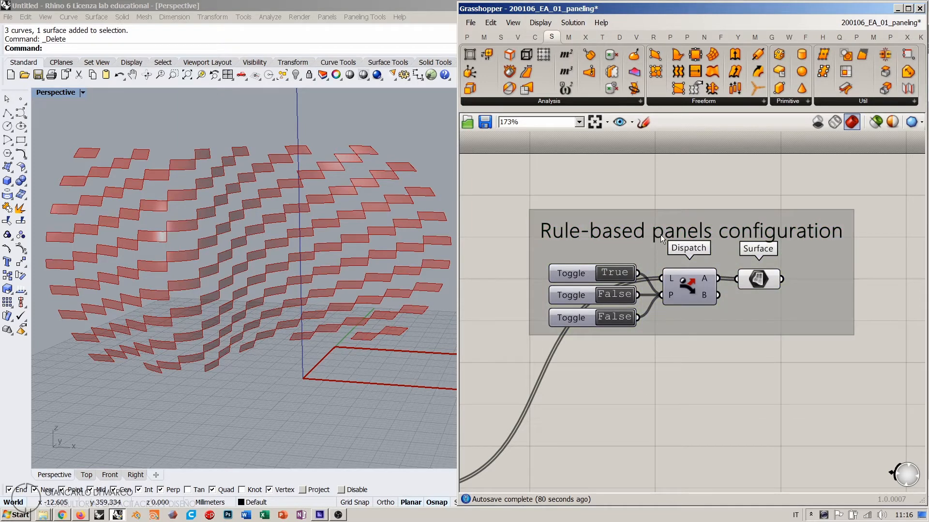
left_click_drag(657, 236, 658, 229)
mouse_move(656, 273)
right_mouse_down()
mouse_move(678, 219)
mouse_move(674, 233)
right_mouse_up()
left_click_drag(666, 220, 708, 206)
right_click_drag(728, 258, 568, 304)
left_click_drag(536, 249, 600, 233)
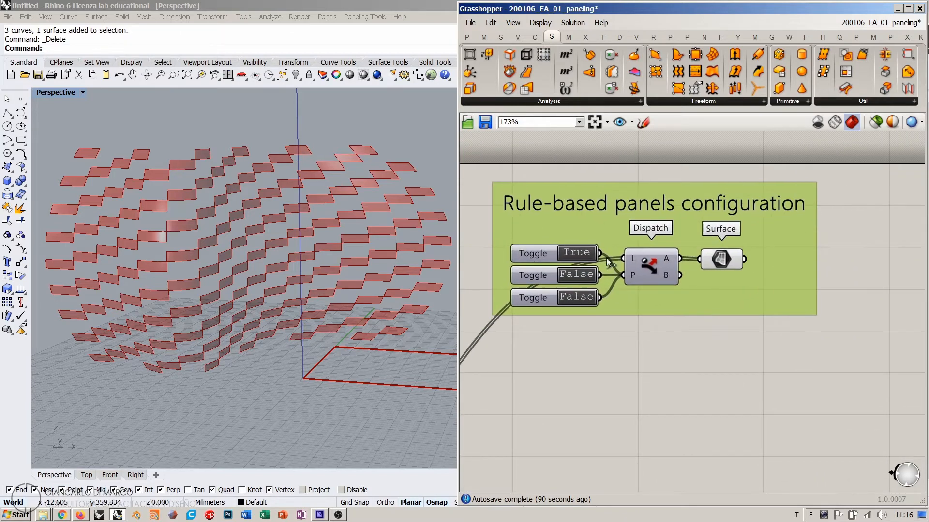
scroll(605, 257, "down", 3)
left_click(568, 304)
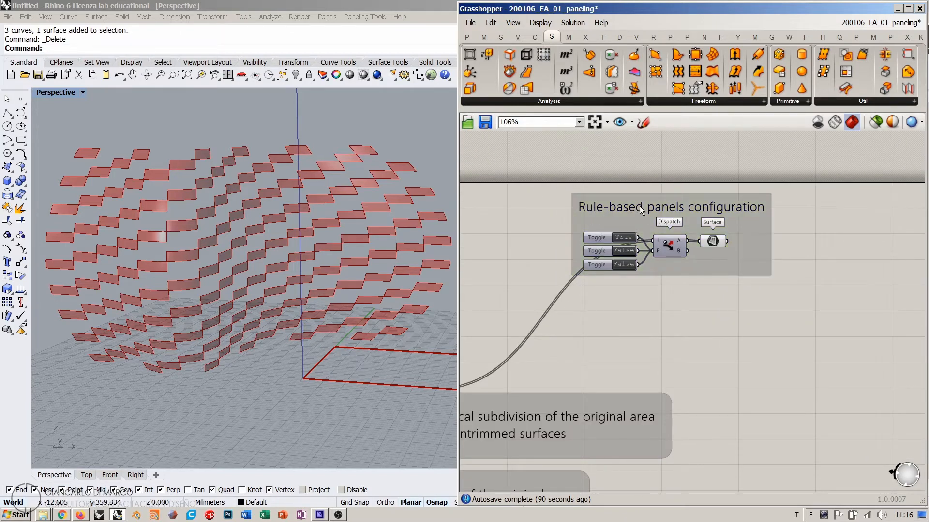
right_click_drag(609, 327, 690, 296)
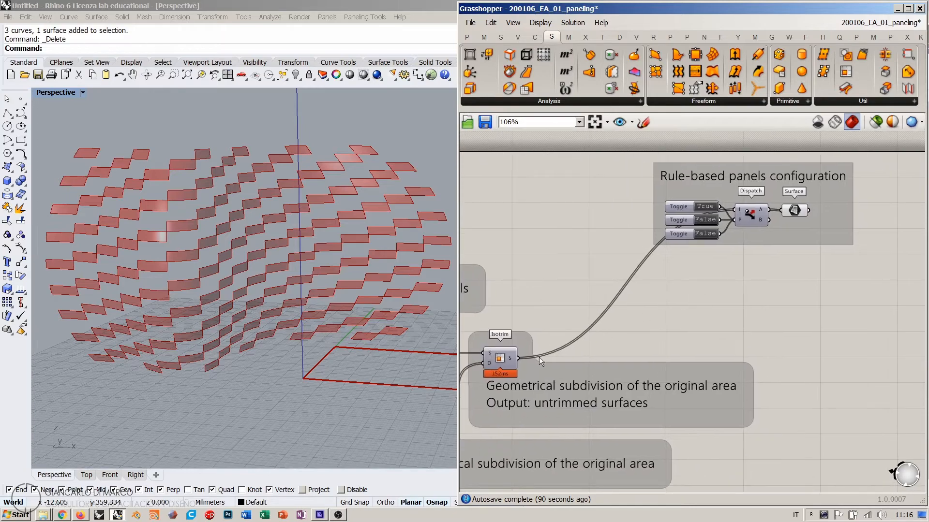
- Turn on the preview of the Isotrim panels and hide the preview of the Surface component after Dispatch
left_click(504, 360)
key("ctrl+q")
left_click(794, 211)
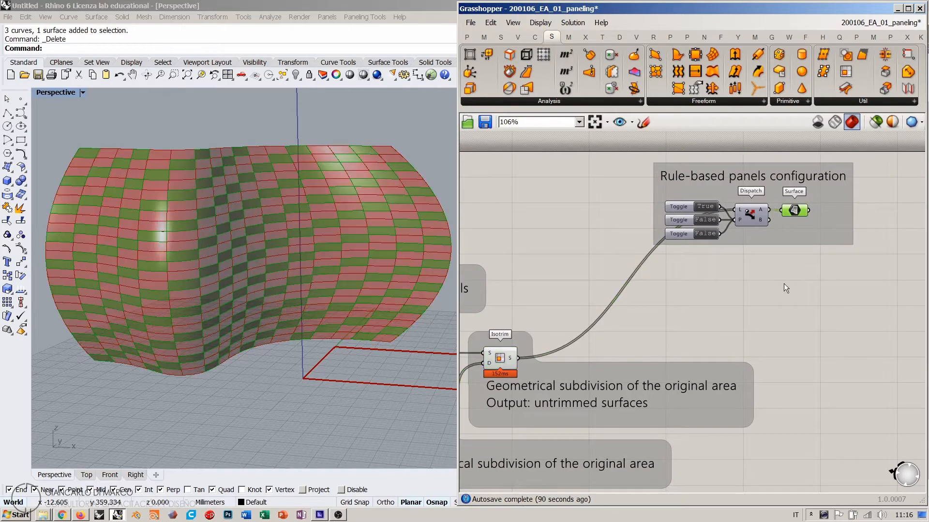
key("ctrl+q")
left_click(783, 283)
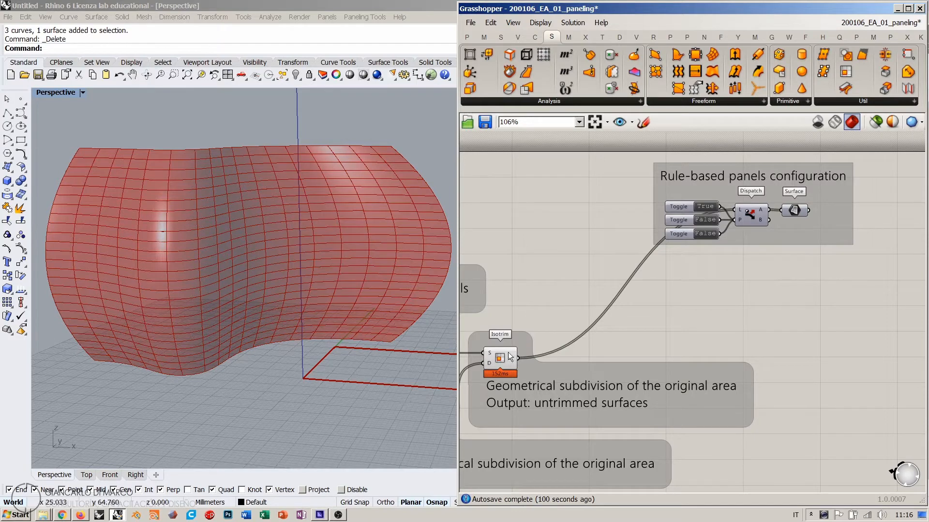
- Hide the preview of the Isotrim component
left_click(501, 359)
key("ctrl+q")
left_click(587, 290)
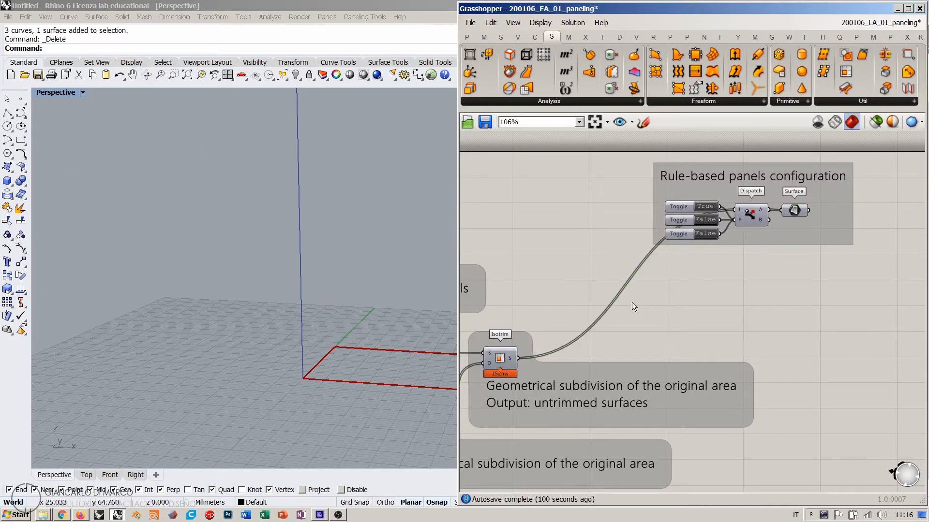
- Add a Random Reduce component below the rule-based panels group and connect the Isotrim surfaces to its List input
double_click(668, 297)
type("rand")
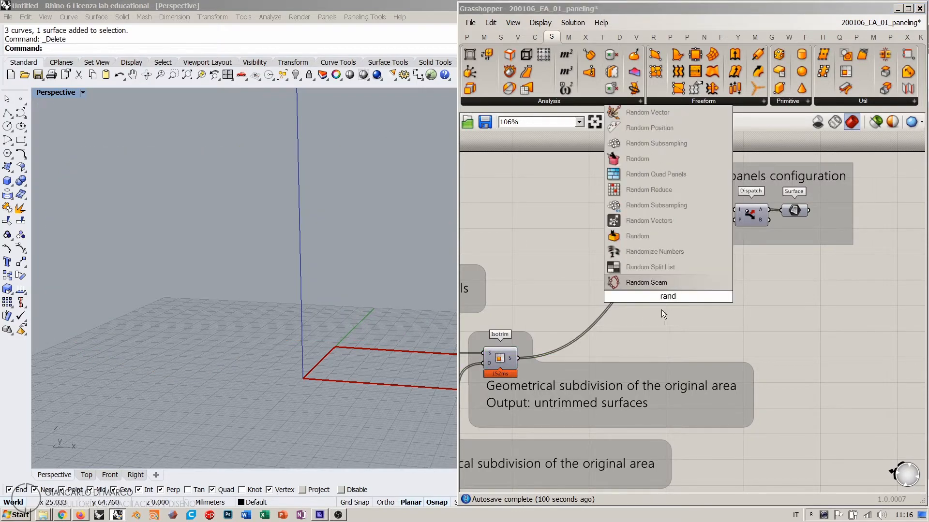
left_click(641, 191)
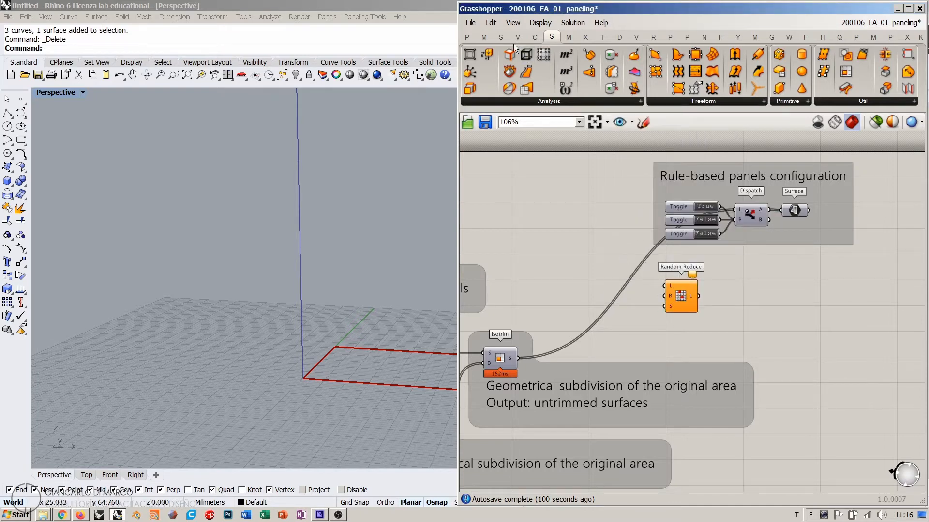
left_click(500, 40)
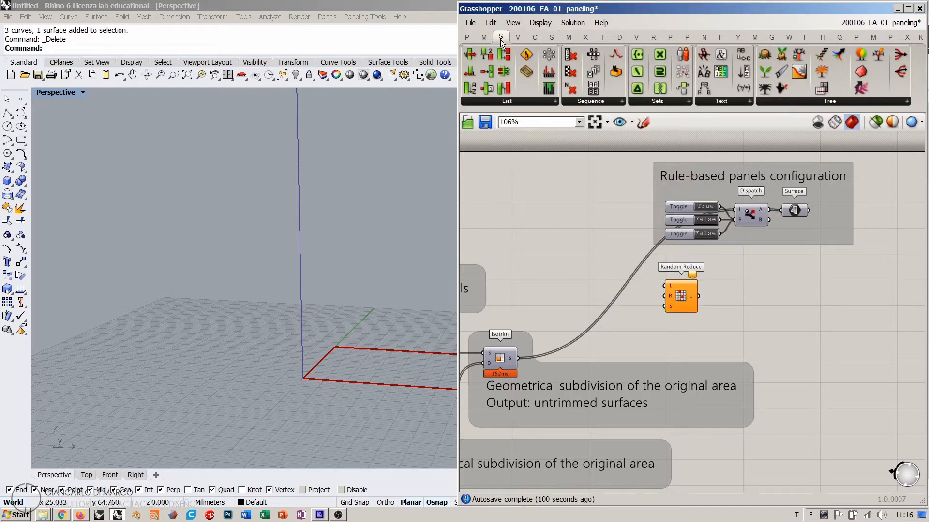
left_click(605, 103)
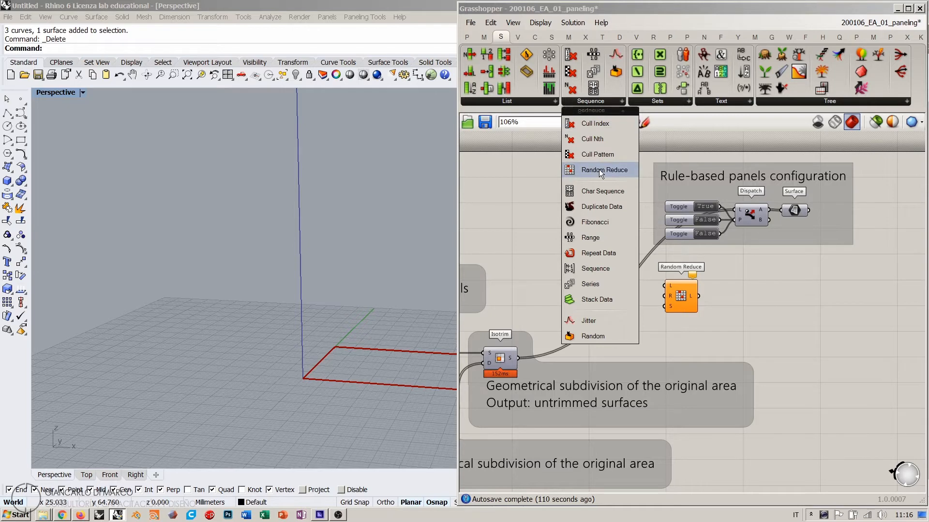
scroll(710, 280, "up", 2)
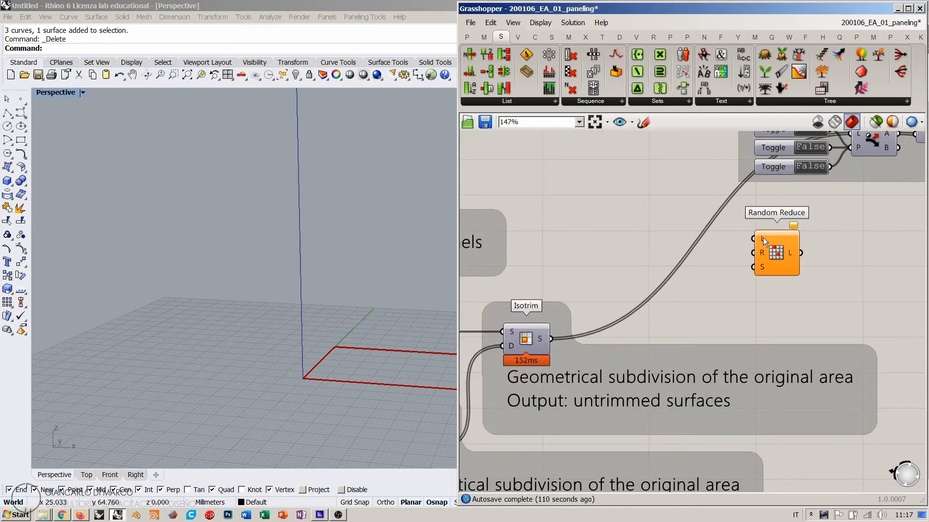
left_click_drag(756, 239, 552, 340)
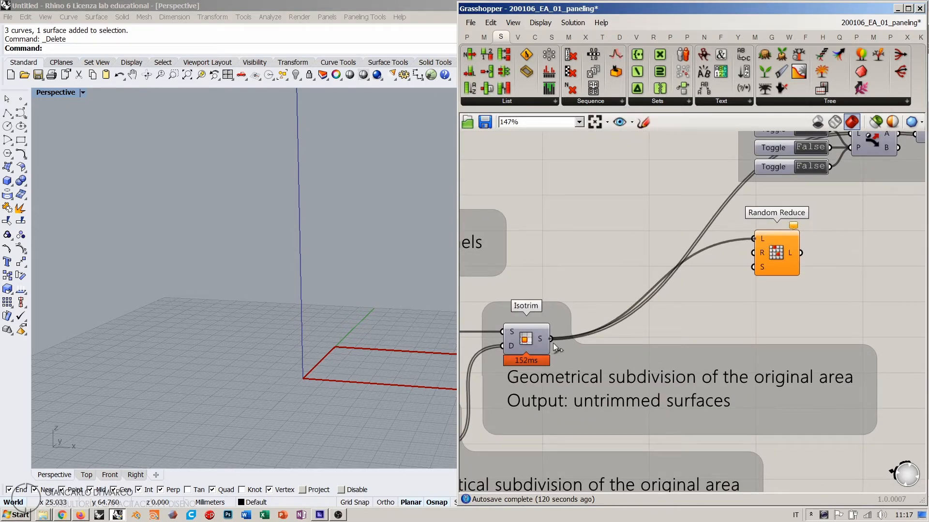
- Add a List Length component above Isotrim and feed it the Isotrim surfaces
scroll(711, 281, "up", 2)
left_click_drag(750, 246, 769, 246)
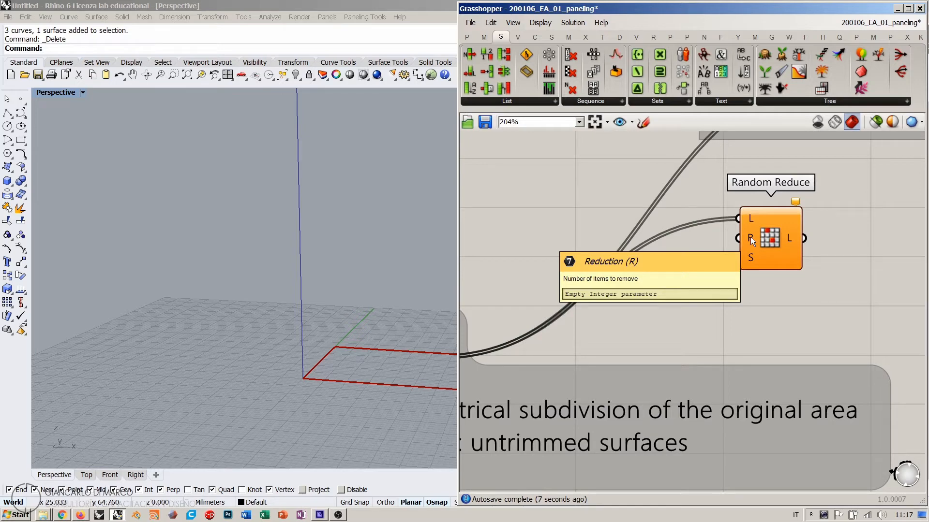
right_click_drag(632, 285, 736, 270)
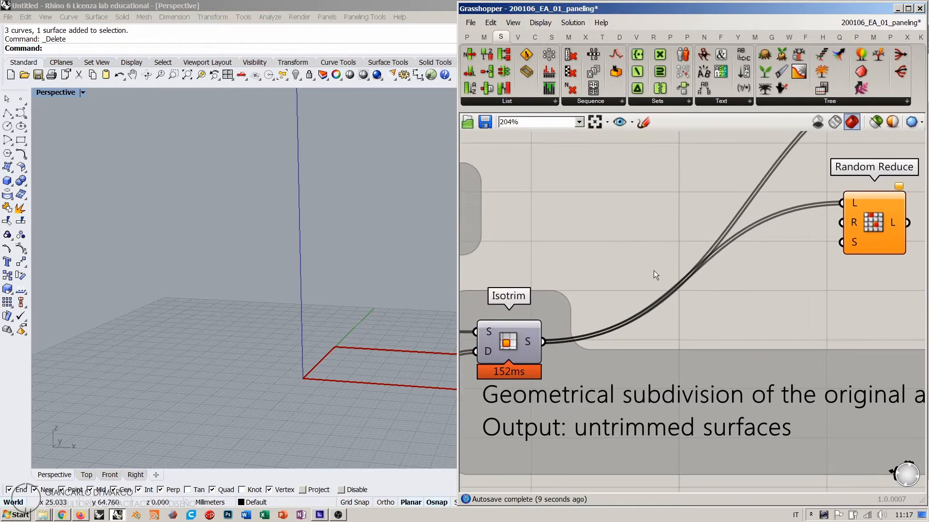
double_click(649, 225)
type("length")
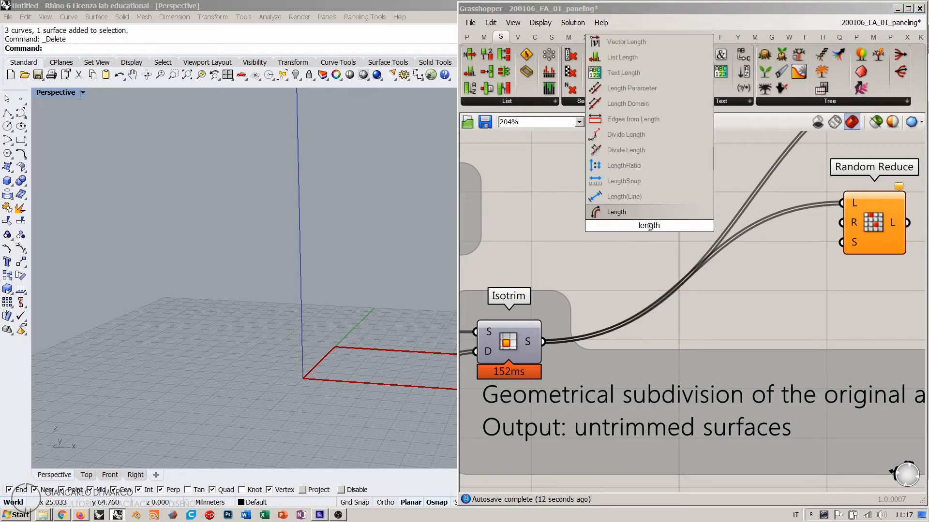
left_click(621, 58)
left_click_drag(543, 341, 617, 226)
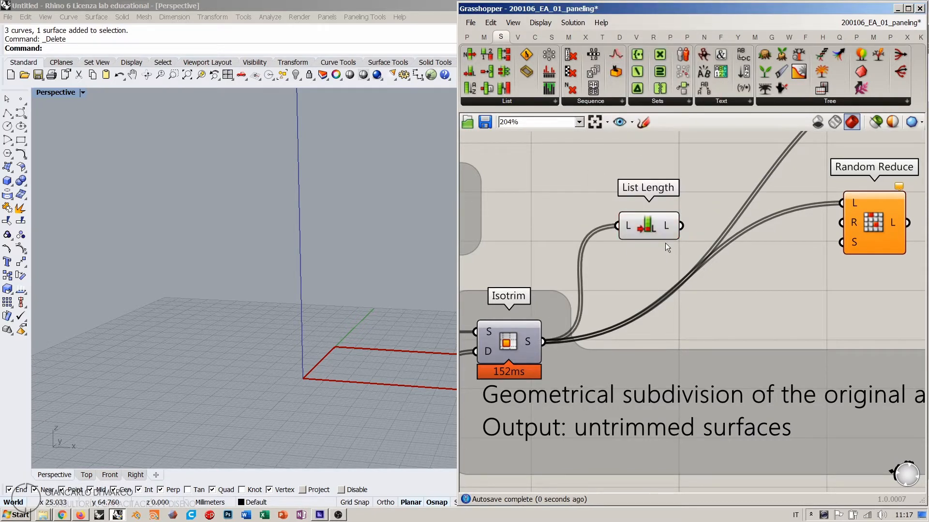
mouse_move(671, 224)
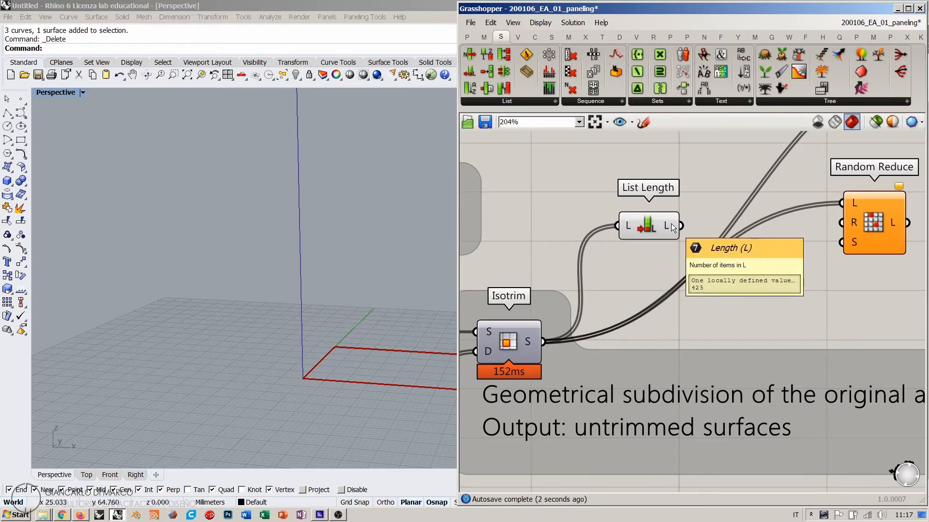
right_click_drag(672, 223, 623, 221)
left_click_drag(609, 222, 585, 199)
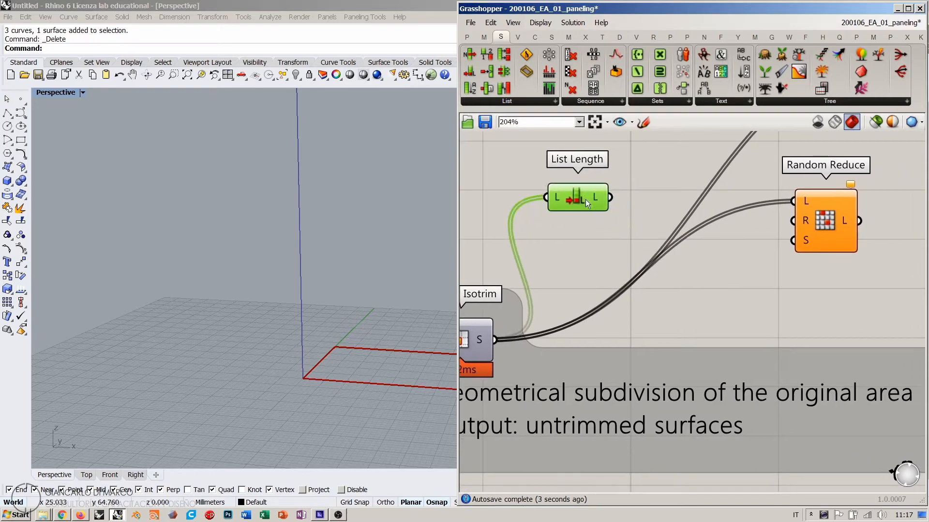
- Add a Subtraction component between List Length and Random Reduce, with the list length as its A input
double_click(648, 226)
type("Subtraction")
key("Return")
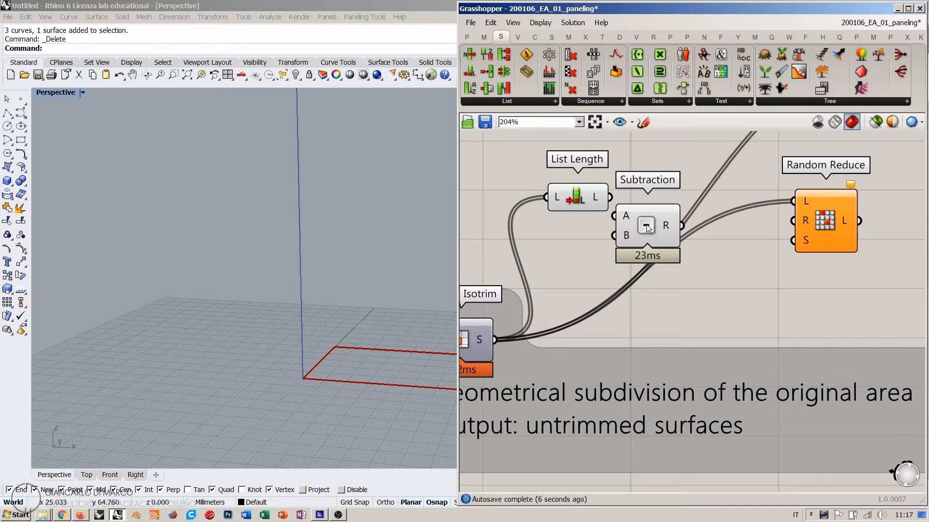
left_click_drag(610, 196, 613, 216)
left_click_drag(639, 224, 661, 223)
right_click_drag(644, 281, 706, 294)
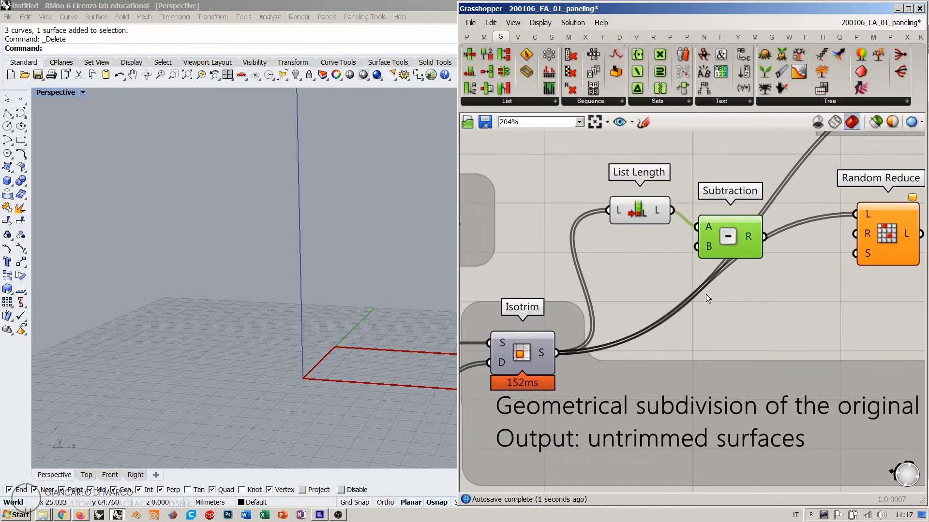
left_click(654, 268)
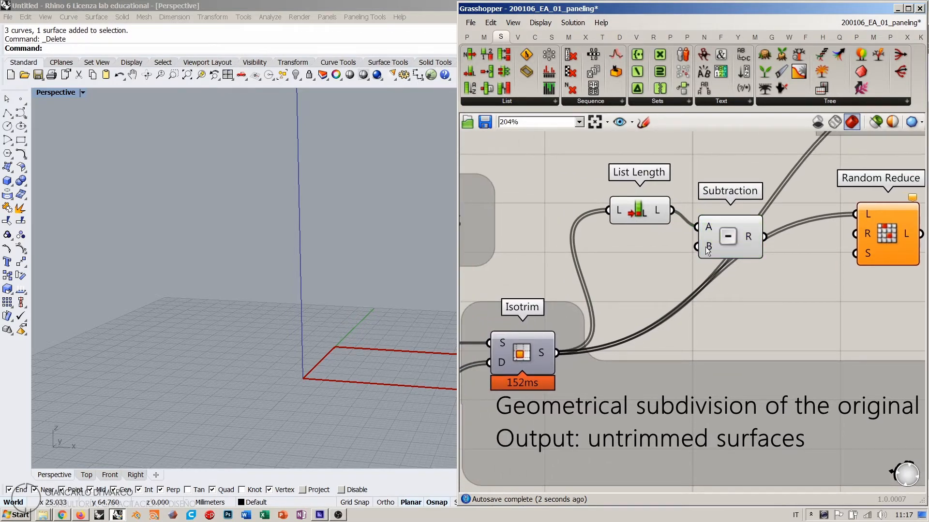
- Create a number slider set to 101 for the Subtraction's B input and wire the difference into Random Reduce's Reduction input
double_click(630, 272)
type("101")
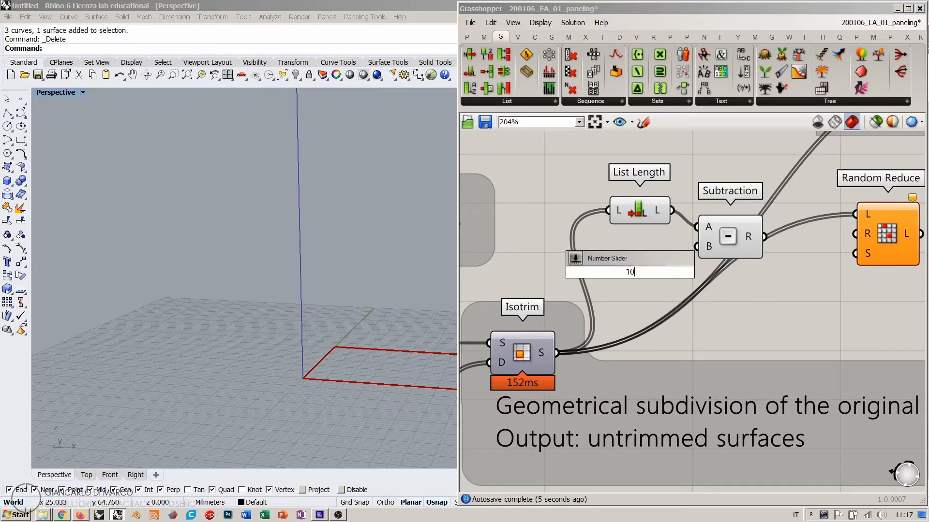
key("Return")
left_click_drag(695, 246, 709, 272)
left_click_drag(694, 273, 658, 265)
left_click(756, 305)
right_click_drag(756, 305, 725, 317)
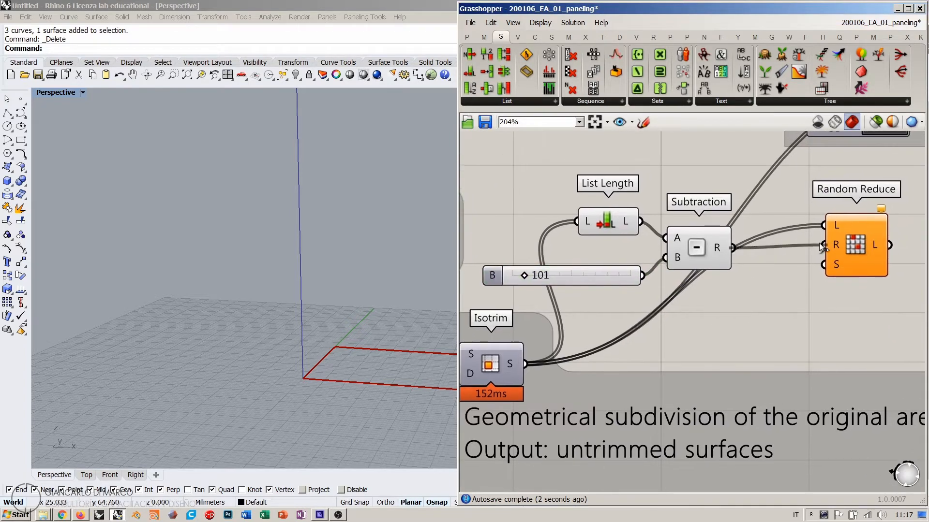
left_click_drag(733, 248, 792, 262)
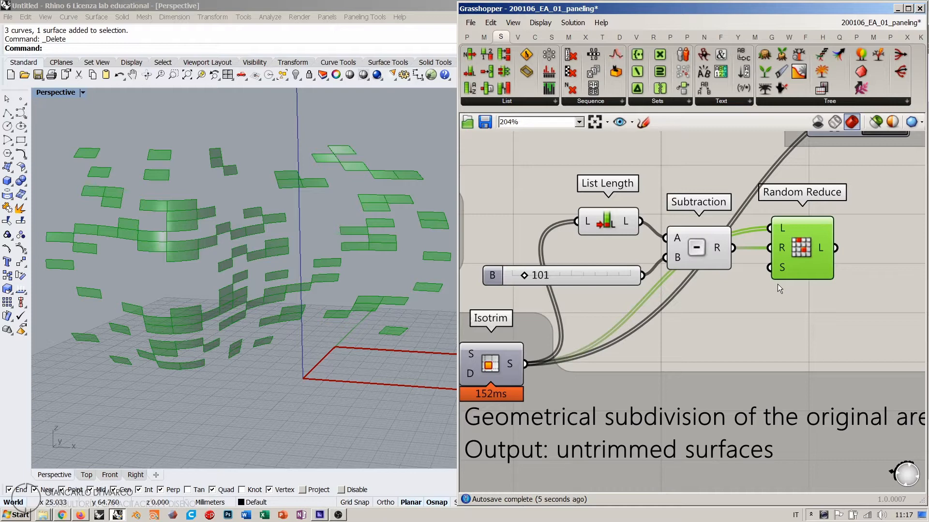
- Test the panel-count slider at 0, 418 and 426 against the list length and check how Random Reduce responds
mouse_move(629, 229)
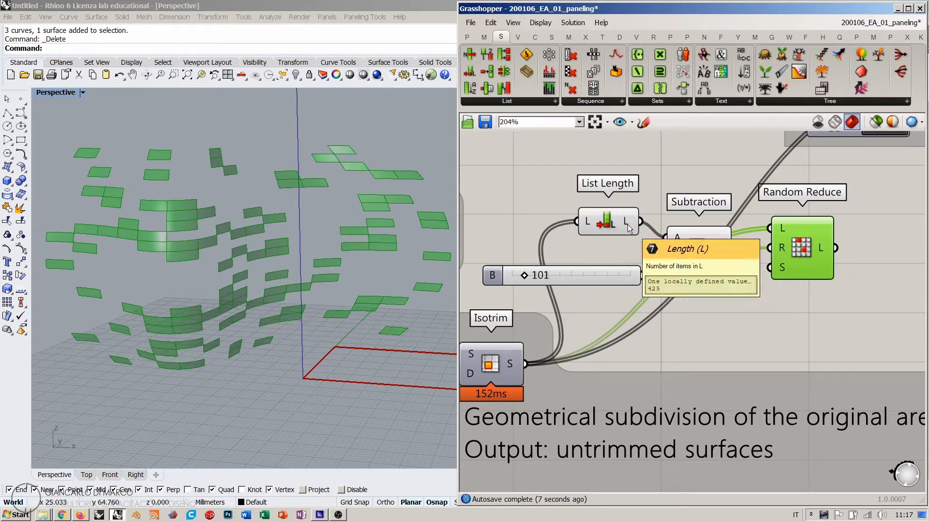
left_click_drag(524, 276, 495, 278)
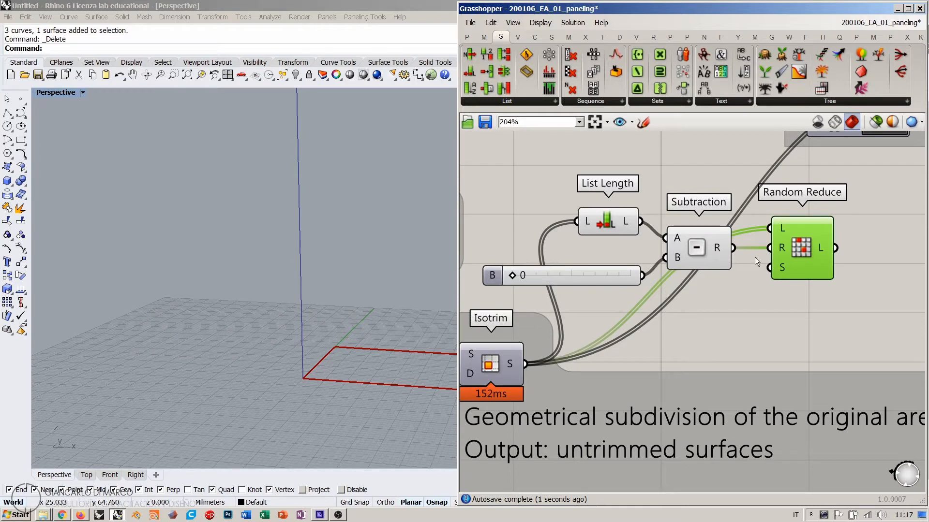
left_click_drag(511, 275, 561, 274)
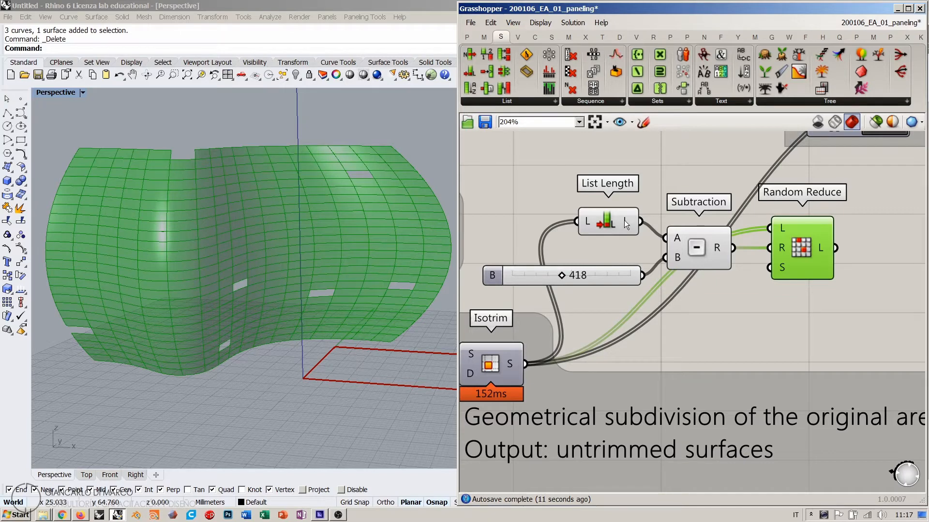
mouse_move(624, 220)
left_click_drag(561, 274, 562, 274)
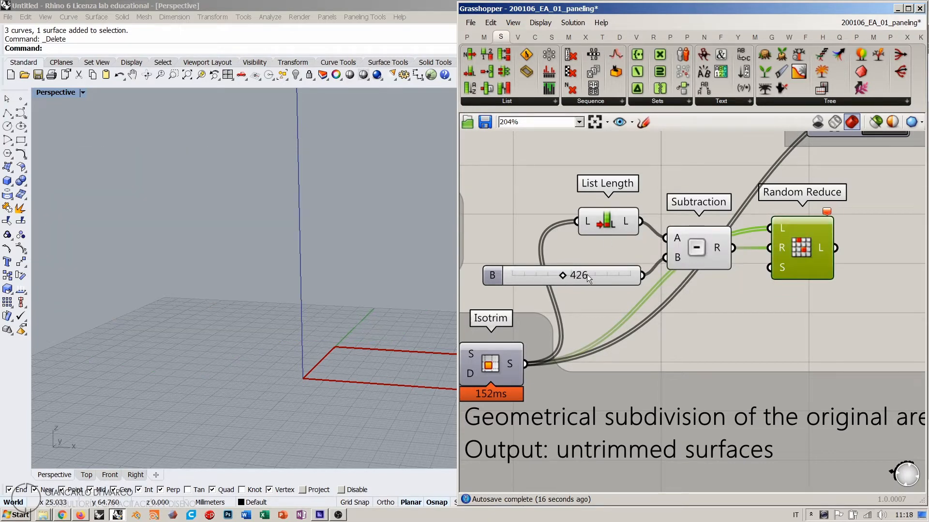
mouse_move(827, 216)
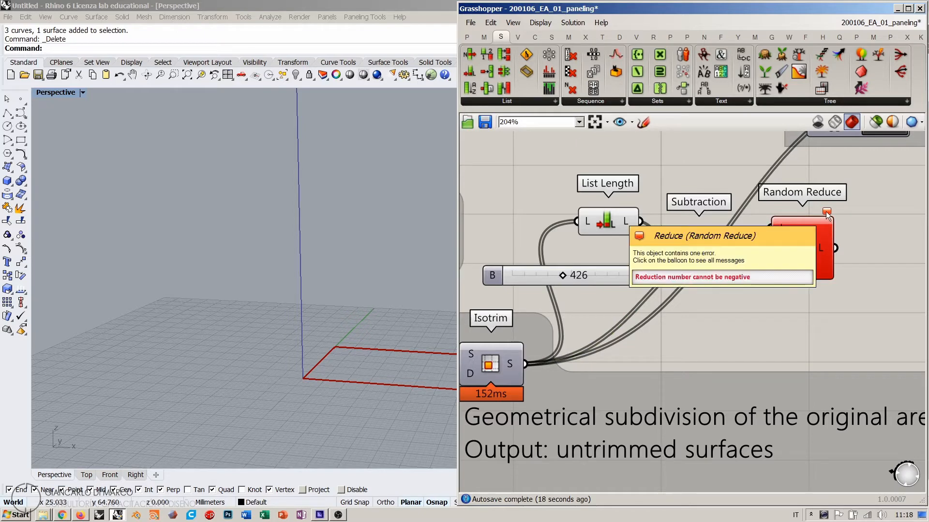
mouse_move(717, 248)
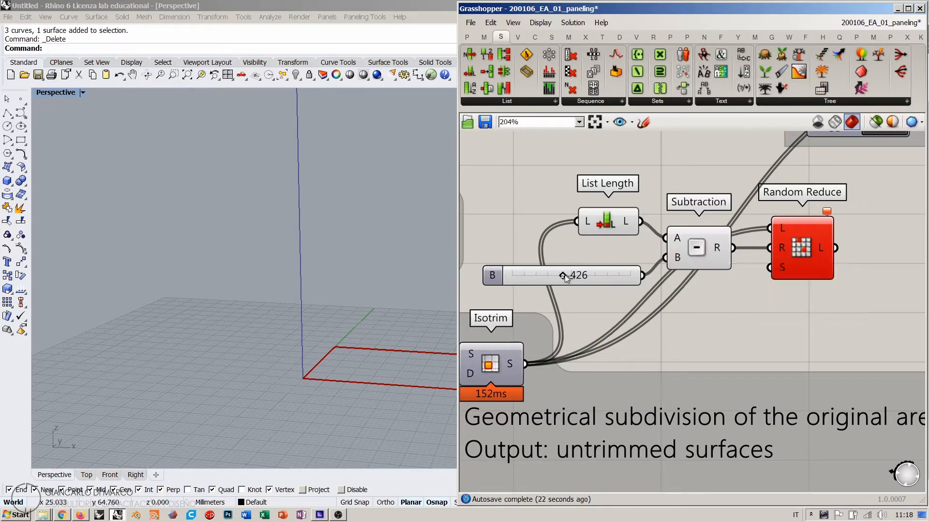
- Set the panel-count slider to 233 and align it with the Subtraction's B input
left_click_drag(562, 275, 538, 273)
right_click_drag(285, 283, 271, 173)
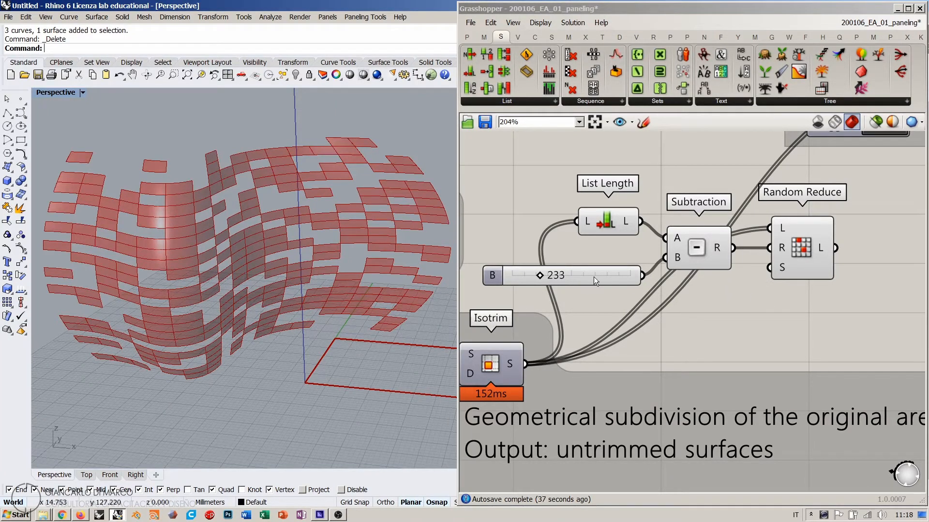
left_click_drag(594, 279, 595, 259)
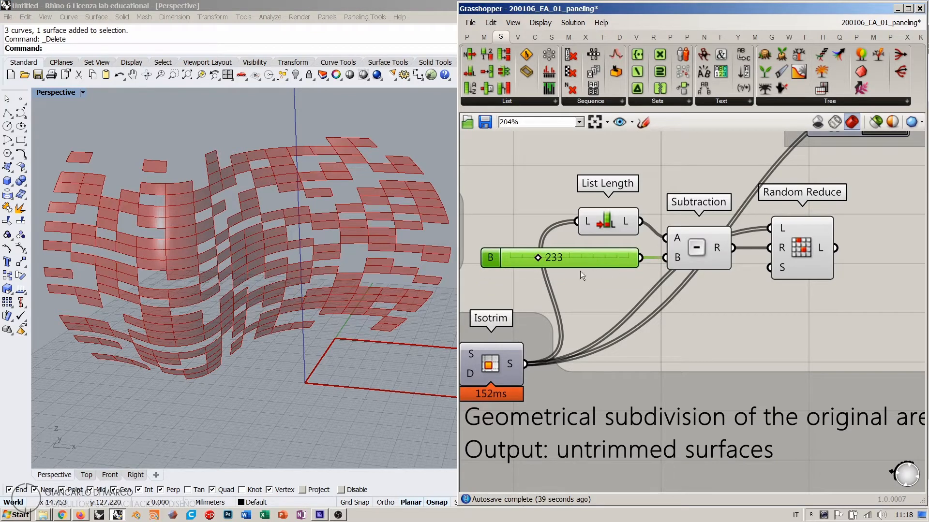
- Add a number slider with an initial value of 2000000 and connect it to Random Reduce's Seed input
mouse_move(783, 271)
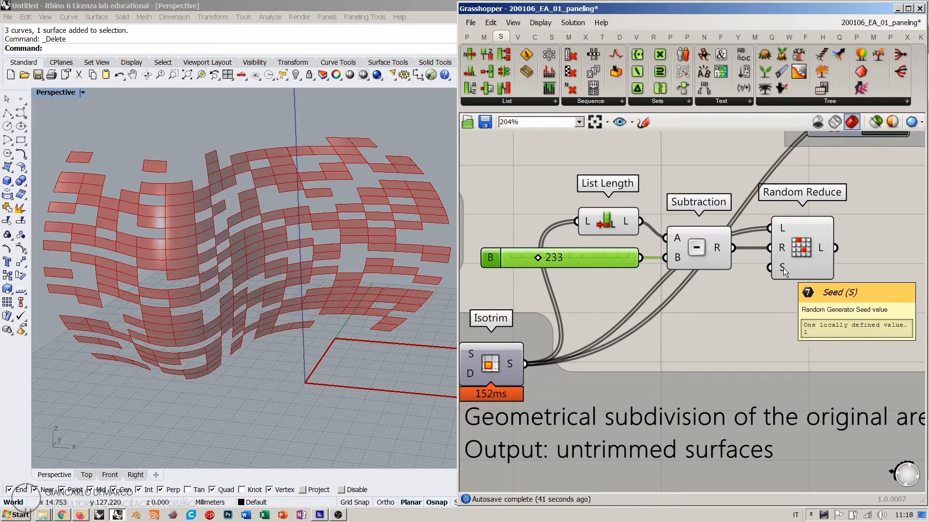
double_click(728, 318)
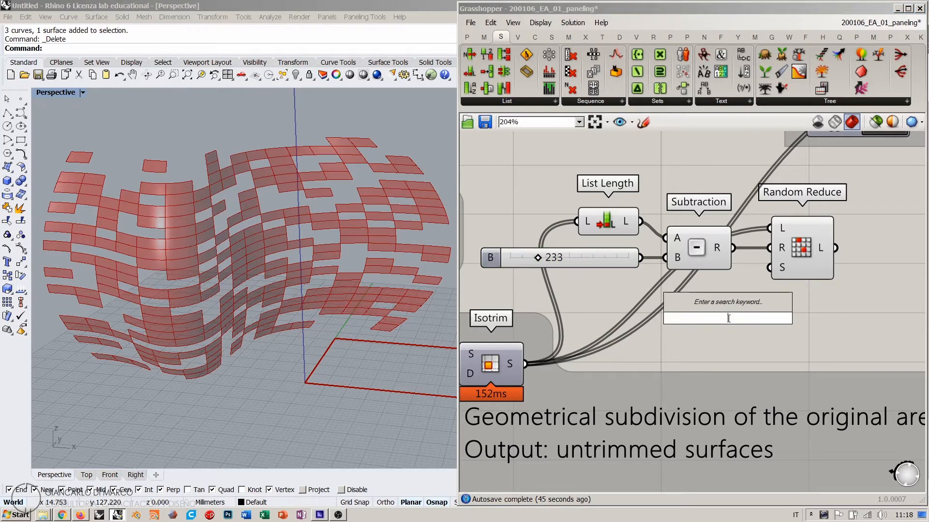
type("20000")
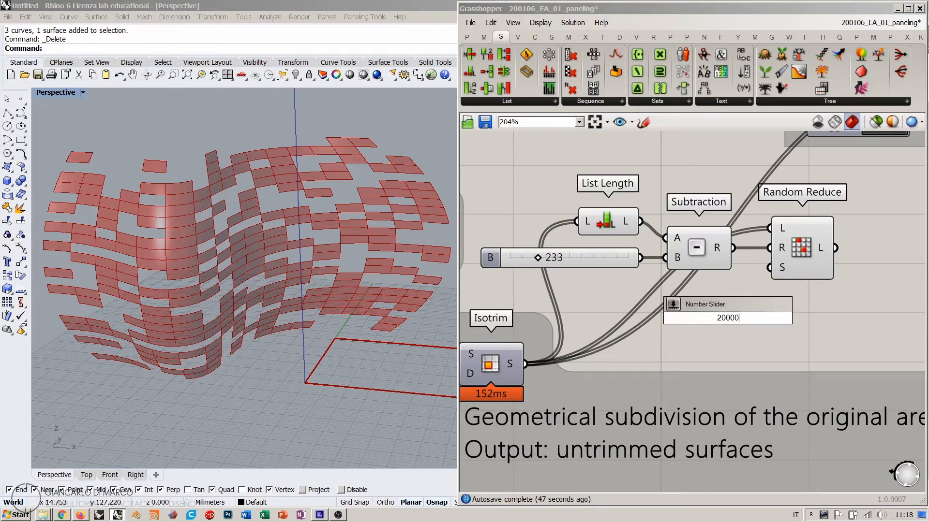
type("00")
key("Return")
left_click_drag(740, 319, 725, 291)
left_click_drag(769, 267, 708, 289)
- Set the Seed slider to 7294604, tidy its position and inspect the reduced list output
left_click_drag(641, 286, 697, 286)
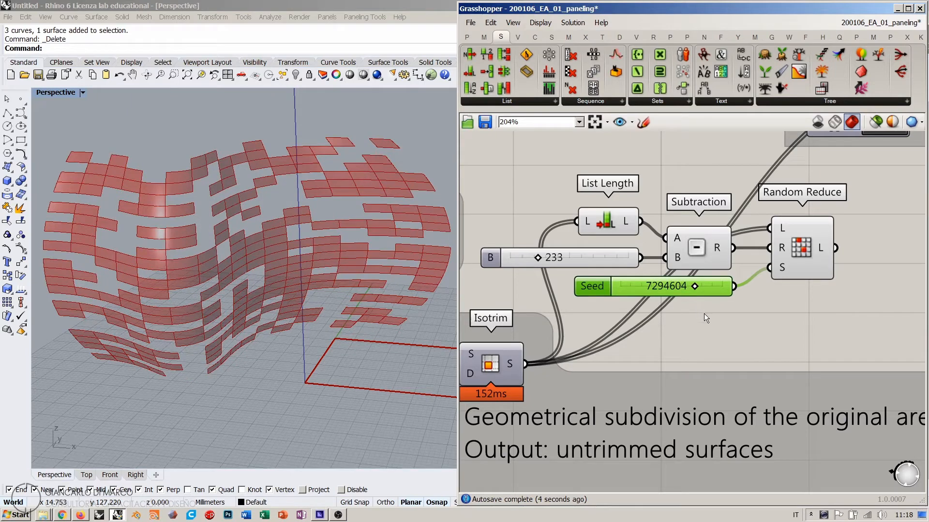
left_click_drag(707, 285, 707, 282)
left_click(753, 283)
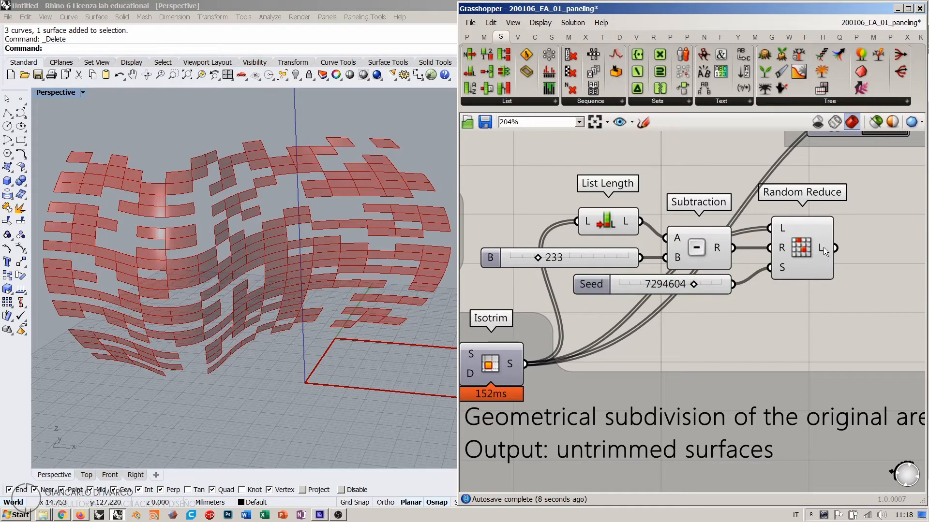
mouse_move(823, 248)
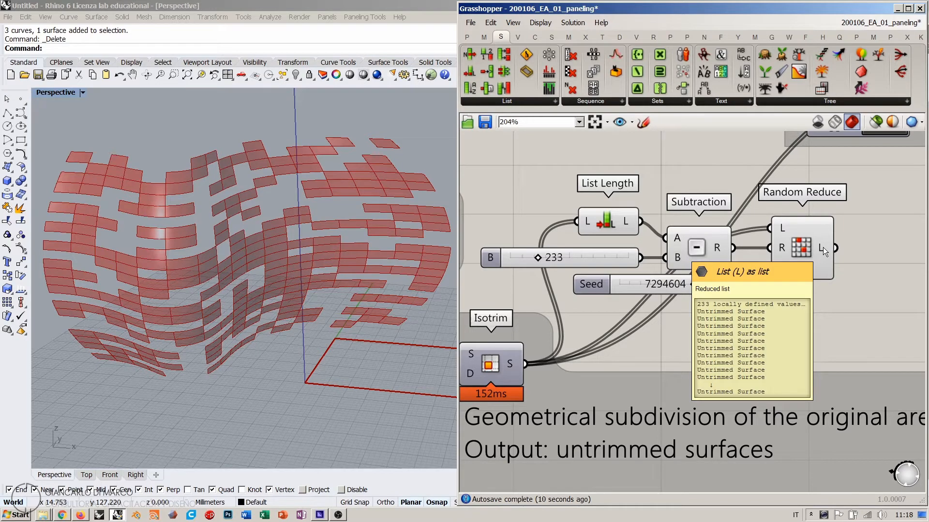
- Tidy the Random Reduce layout and move its components with their sliders beneath the rule-based panels configuration group
scroll(803, 254, "down", 2)
left_click(598, 240)
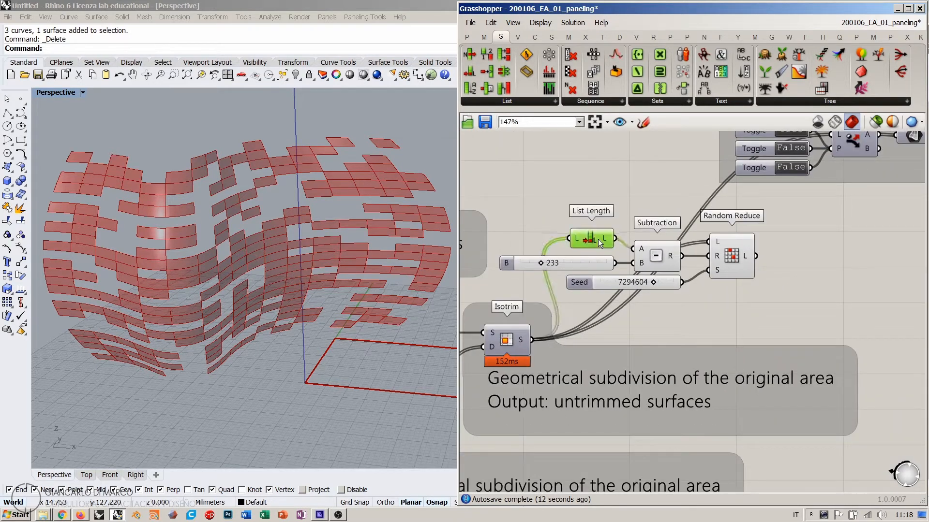
left_click(624, 237)
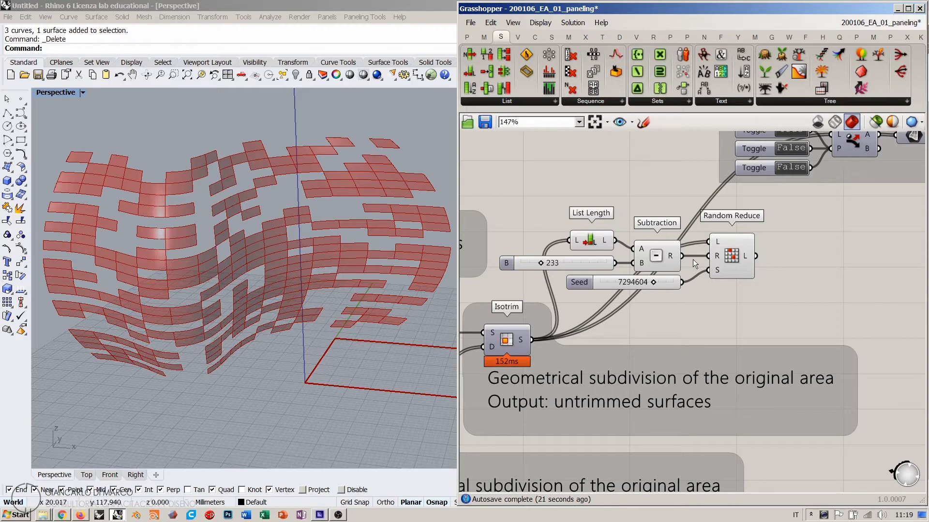
left_click_drag(731, 255, 720, 257)
right_click_drag(348, 223, 277, 241)
right_click_drag(655, 259, 666, 293)
scroll(605, 275, "down", 1)
left_click_drag(766, 310, 520, 237)
scroll(613, 287, "down", 1)
left_click_drag(724, 276, 807, 280)
scroll(800, 203, "up", 2)
- Add a scribble reading "Random panels configuration" and place it as a title above the List Length component
double_click(714, 260)
type("scri")
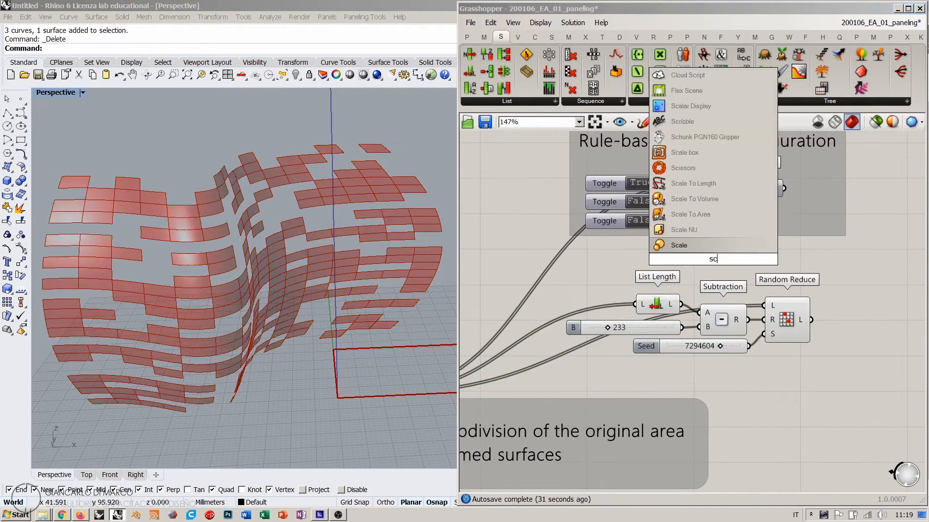
left_click(678, 248)
double_click(696, 256)
key("ctrl+a")
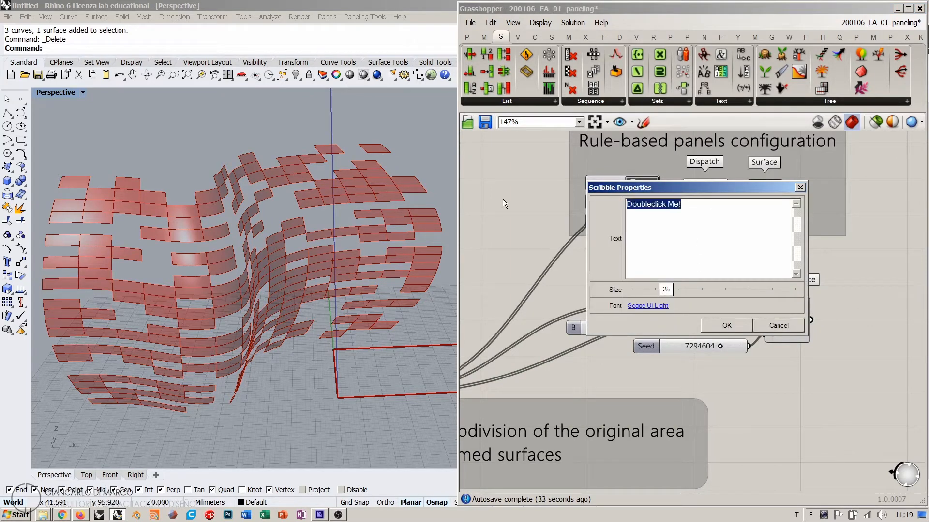
key("BackSpace")
type("Random panels configuration")
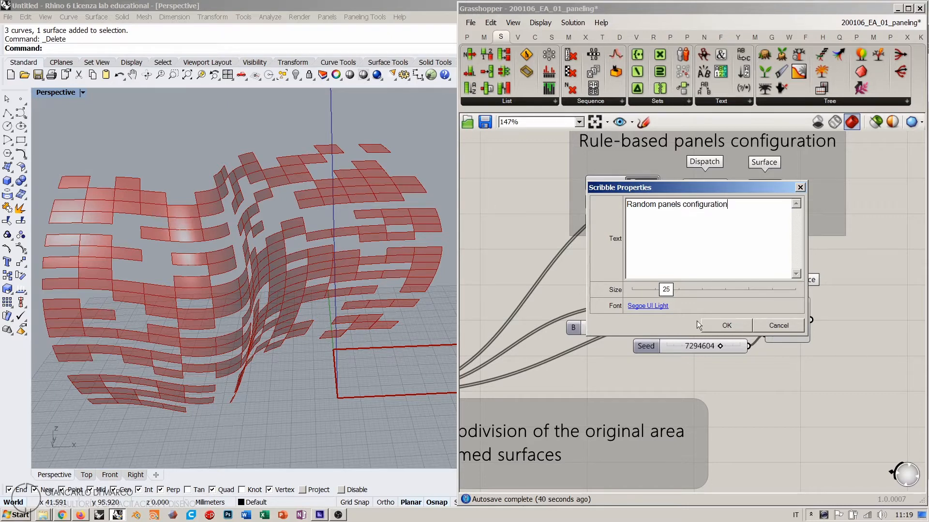
left_click(721, 325)
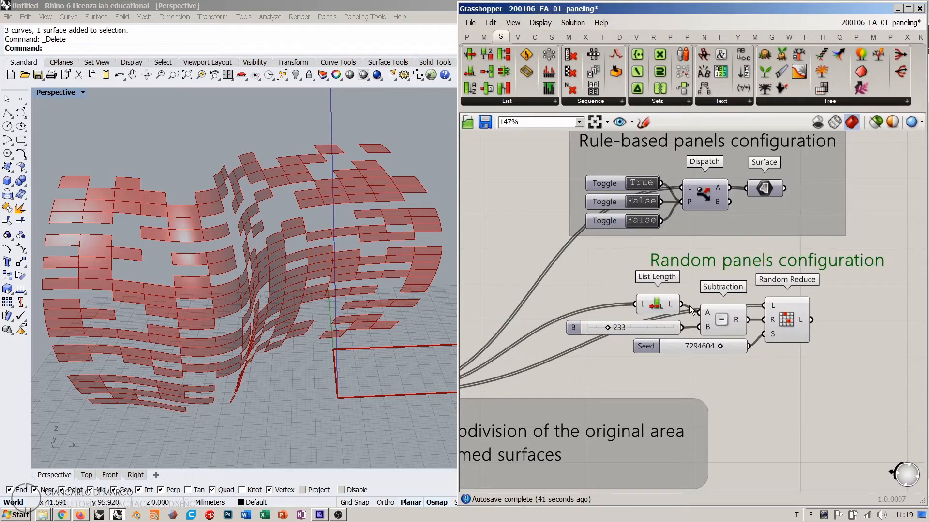
left_click_drag(692, 265, 613, 265)
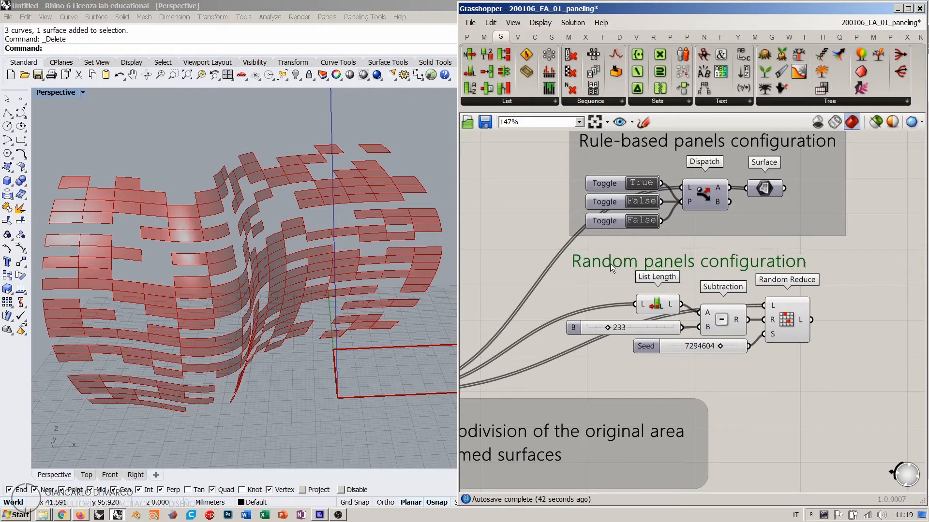
- Group the random reduction components and sliders together with their title scribble
mouse_move(827, 368)
left_mouse_down()
mouse_move(582, 265)
mouse_move(611, 293)
left_mouse_up()
key("ctrl+g")
left_click(869, 392)
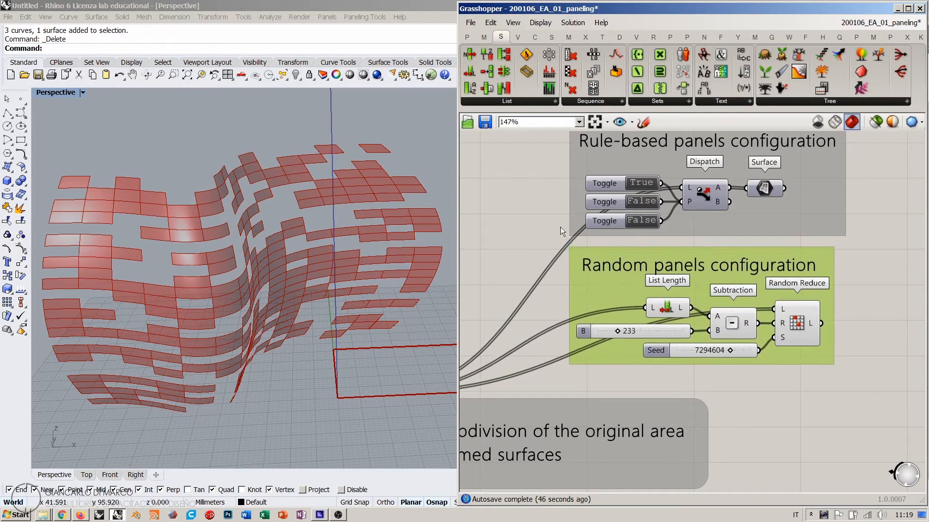
- Align the rule-based group with the random group and nudge its Surface parameter closer to Dispatch
left_click(560, 227)
left_click(583, 172)
left_click_drag(583, 172, 581, 172)
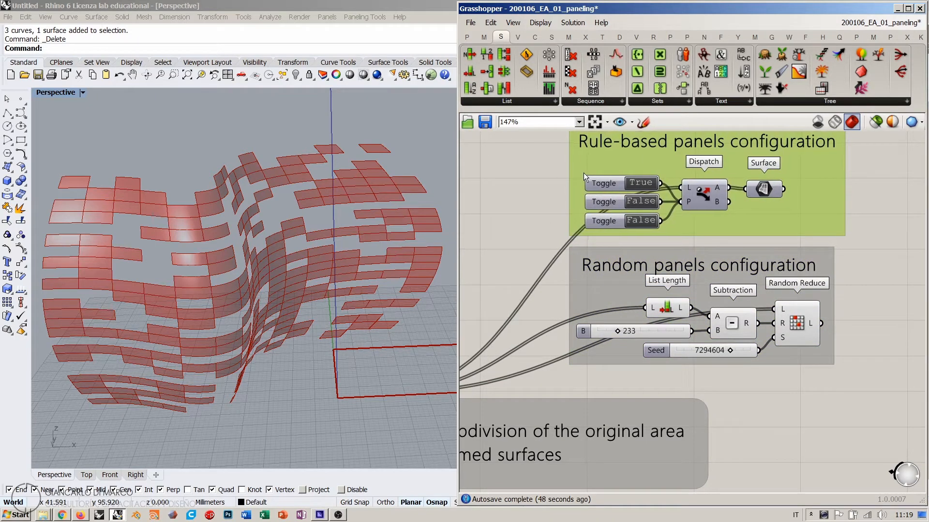
left_click(547, 192)
scroll(547, 192, "down", 2)
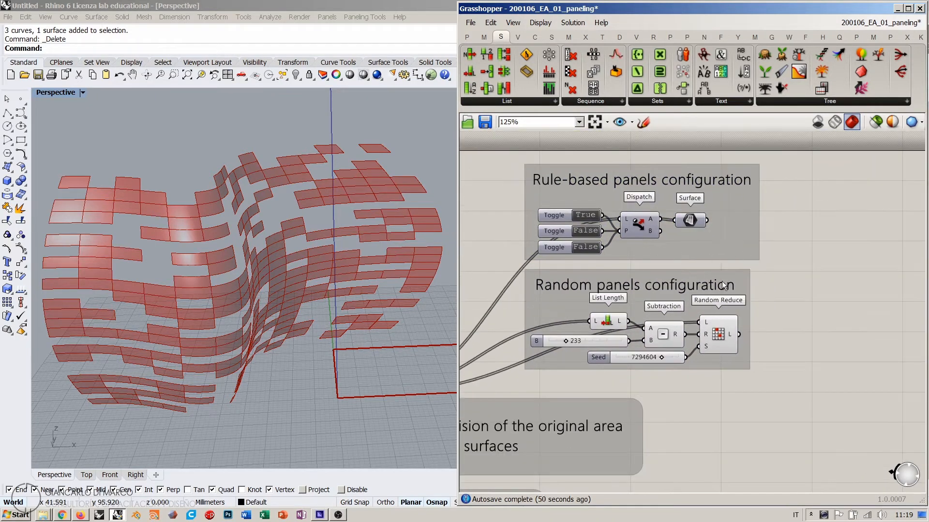
left_click_drag(691, 220, 690, 218)
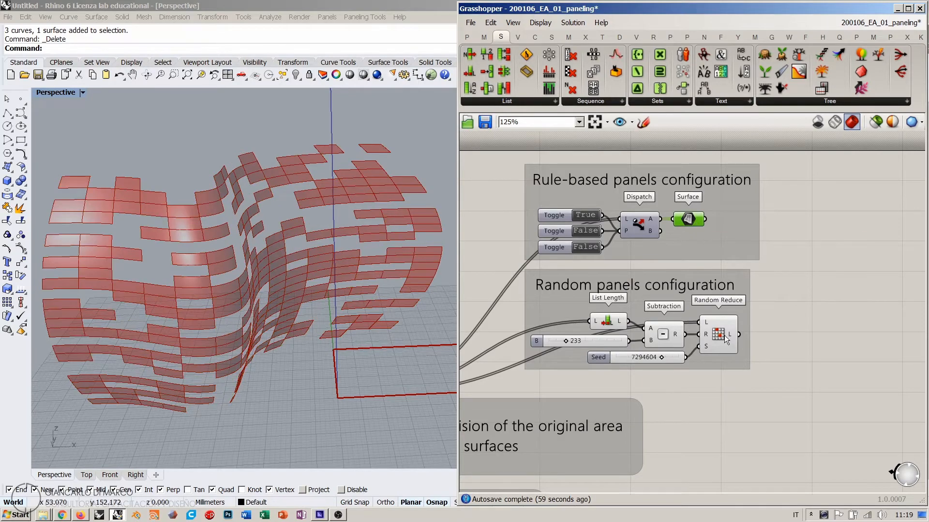
left_click(724, 335)
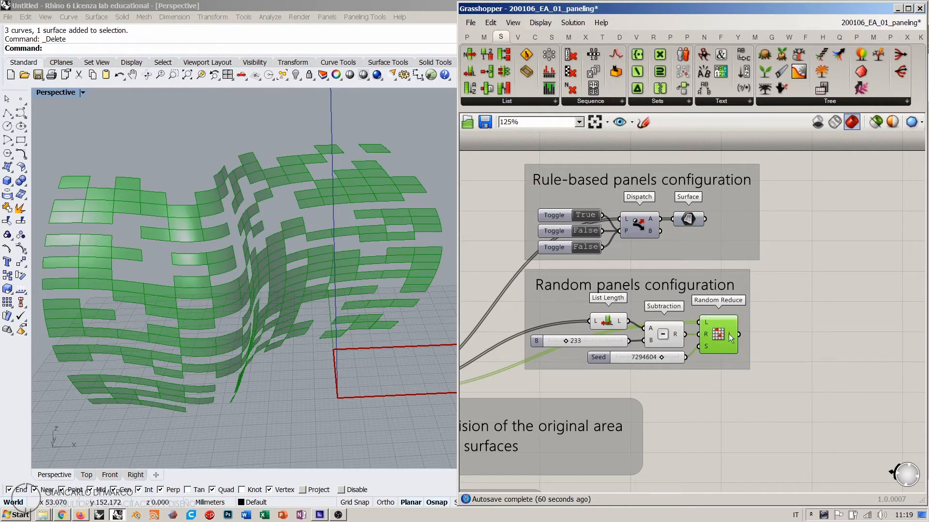
left_click(798, 337)
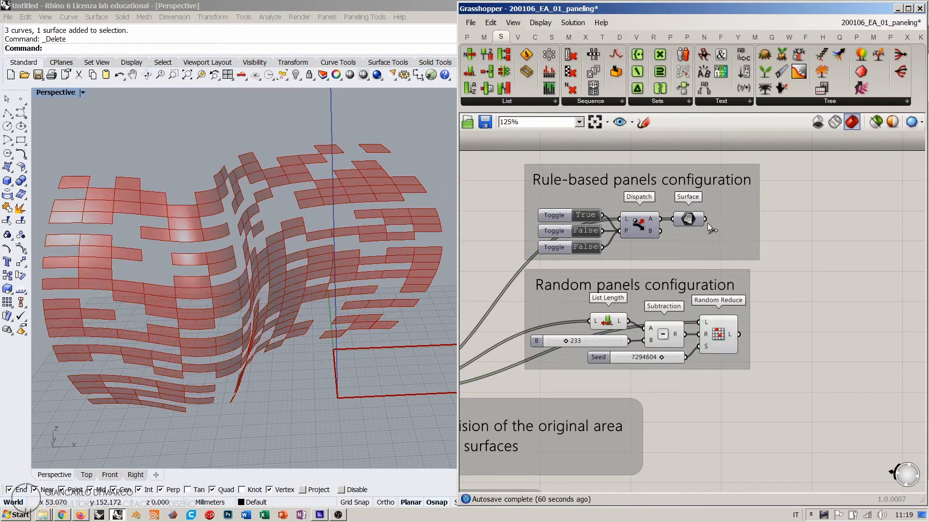
- Add an Evaluate Surface component beside the random group and connect Random Reduce's list output to its S input
mouse_move(733, 338)
right_click_drag(788, 336, 709, 308)
double_click(707, 308)
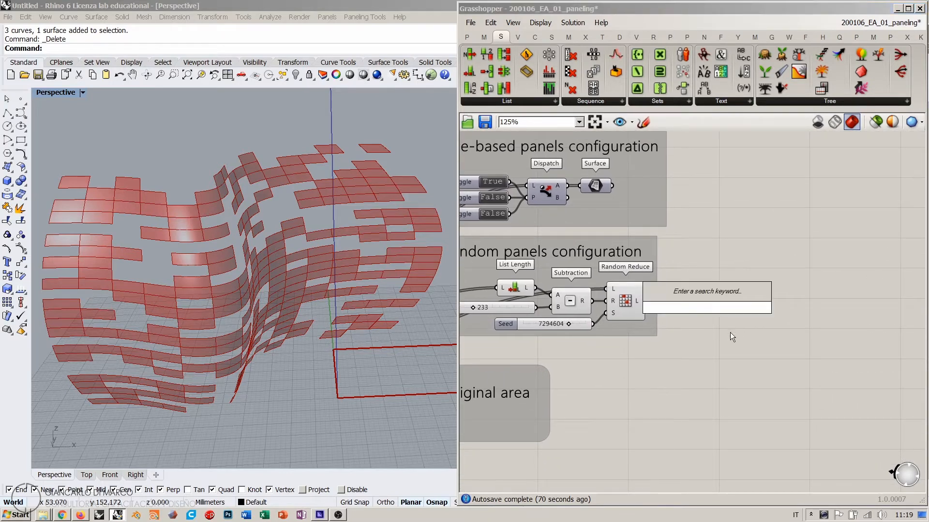
type("eval")
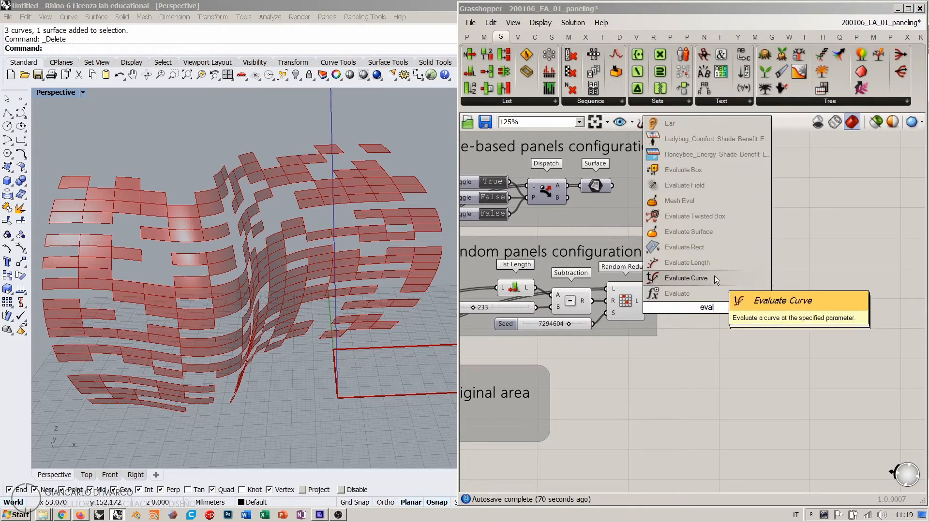
left_click(696, 231)
right_click_drag(708, 315, 746, 294)
scroll(744, 290, "up", 3)
left_click_drag(762, 286, 812, 296)
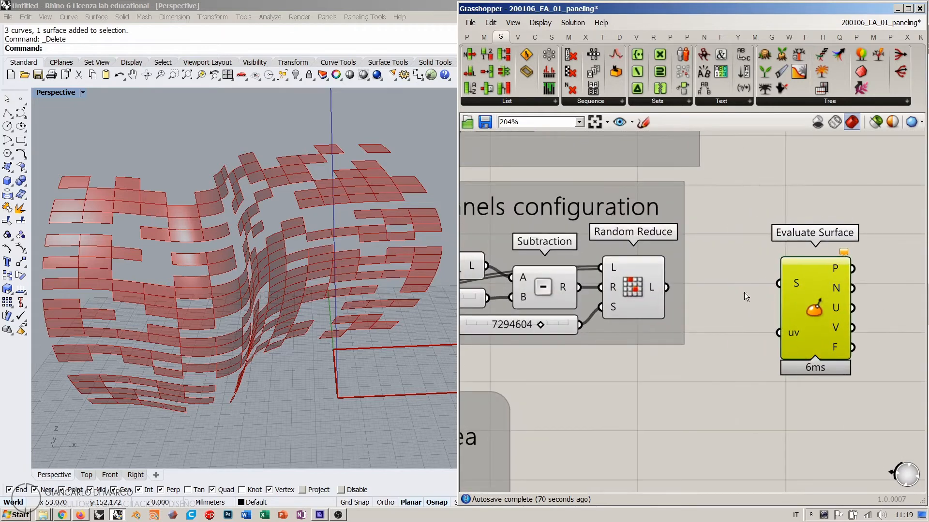
left_click(642, 291)
left_click_drag(666, 287, 842, 302)
left_click(752, 315)
right_click_drag(752, 315, 708, 267)
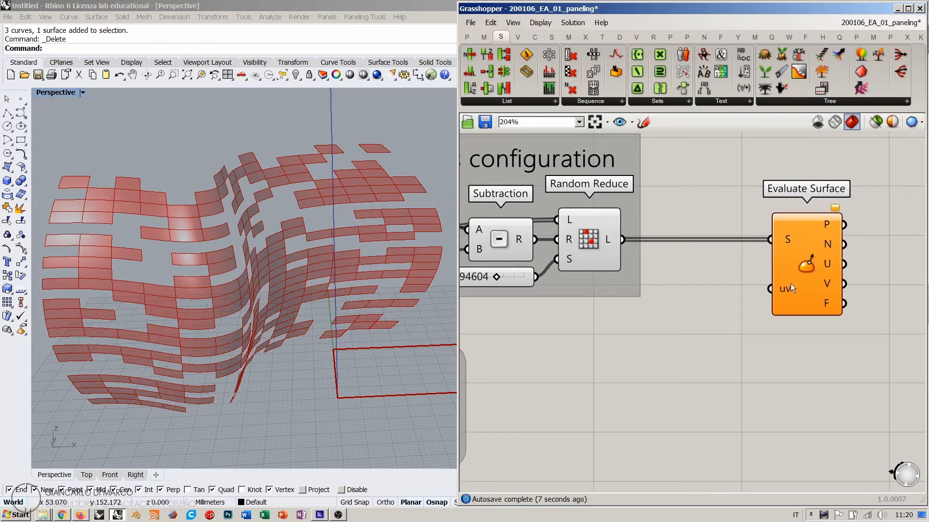
- Create a panel containing 0.5,0.5,0, connect it to Evaluate Surface's uv input and align it with that input
double_click(686, 339)
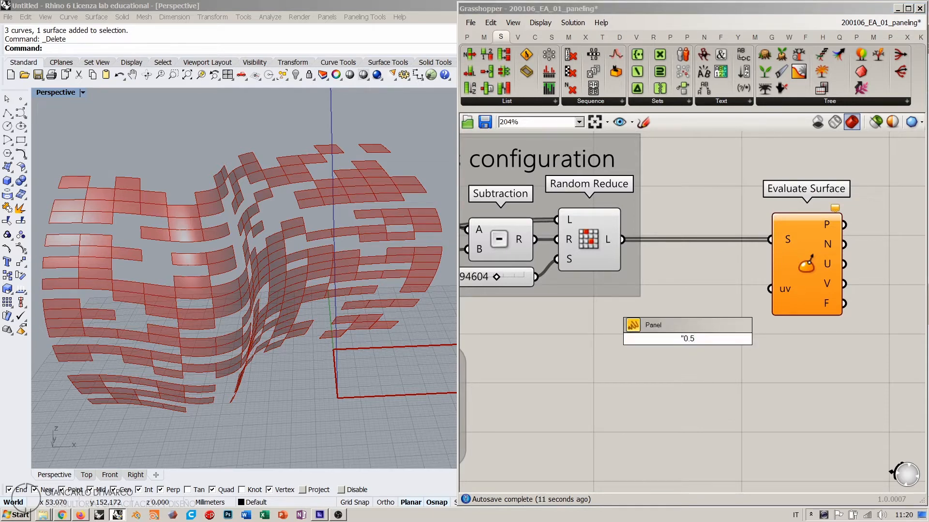
type("\"0.5,0.5,0")
key("Return")
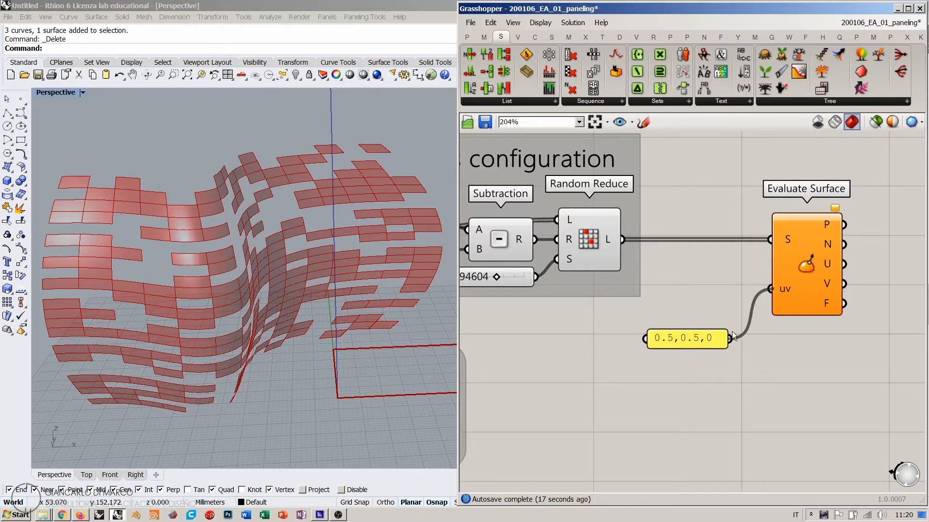
left_click_drag(732, 332, 710, 290)
left_click(721, 329)
- Examine in the Rhino viewport where the evaluated points and frames fall relative to the panels
scroll(303, 300, "down", 5)
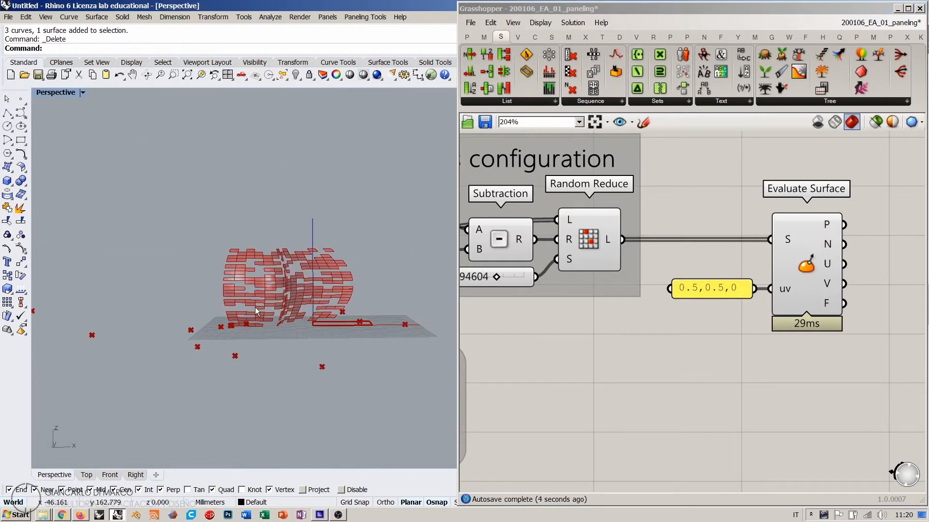
scroll(254, 306, "down", 6)
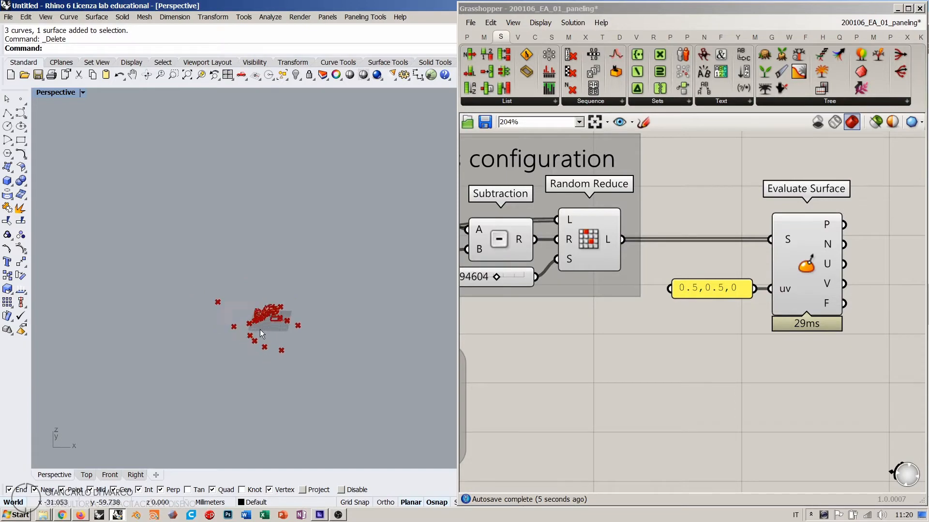
scroll(261, 319, "up", 12)
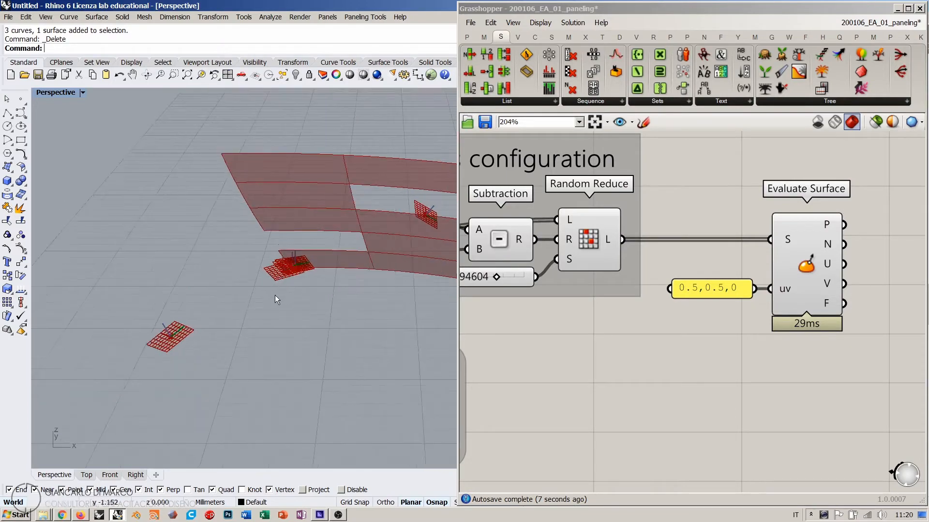
scroll(283, 260, "up", 3)
scroll(132, 352, "down", 10)
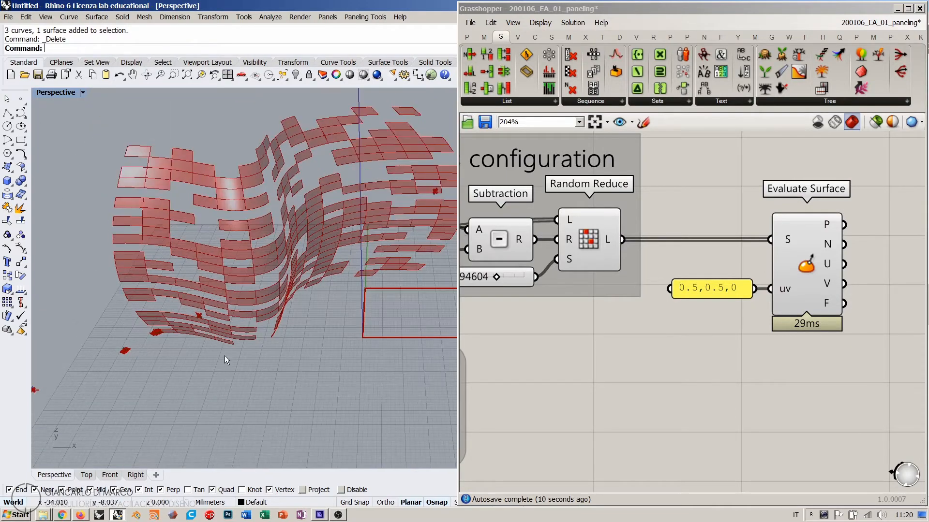
right_click_drag(225, 355, 242, 338)
left_click(742, 308)
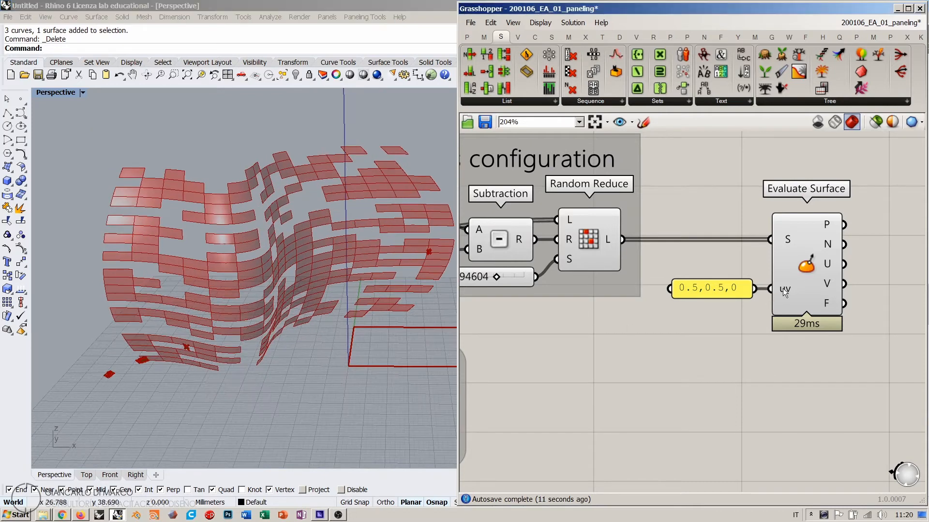
mouse_move(783, 288)
- Add a scribble reading "PARAMETRIC coordinates" under the 0.5,0.5,0 panel and bring the panel down close to it
double_click(706, 346)
type("scr")
left_click(677, 334)
double_click(693, 345)
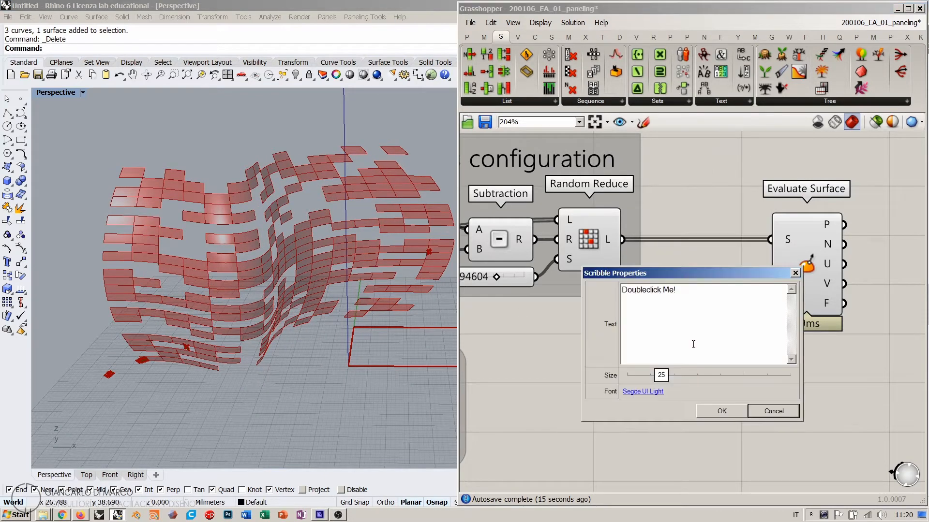
key("ctrl+a")
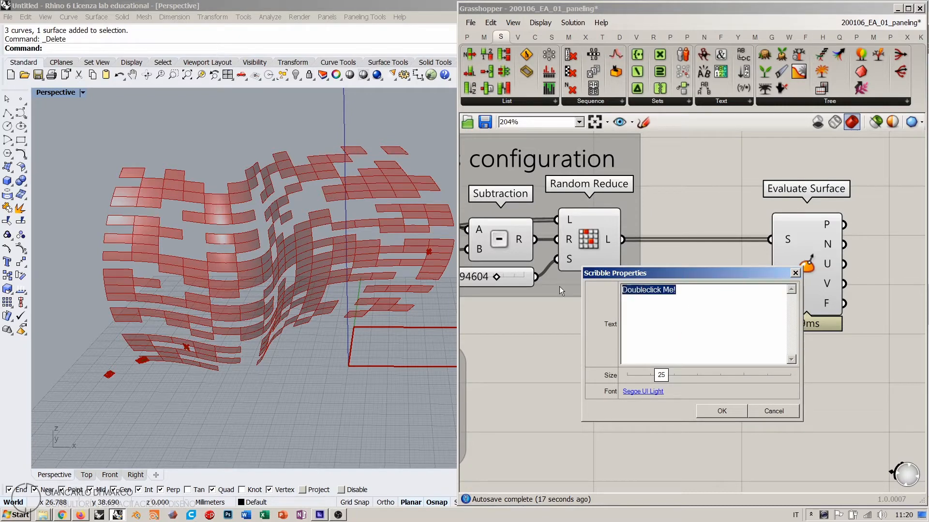
type("PARAMETRIC c")
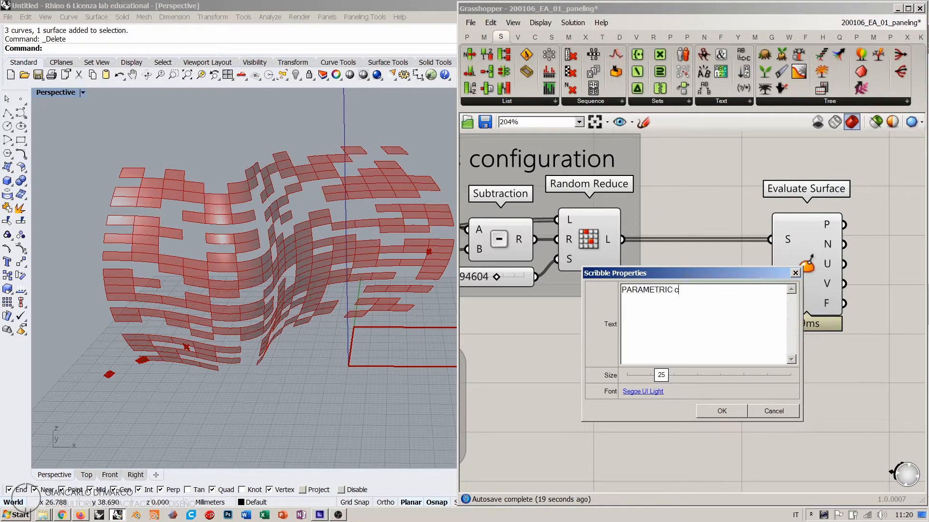
type("oordinates")
left_click(717, 407)
left_click(717, 408)
mouse_move(734, 345)
left_mouse_down()
mouse_move(608, 324)
mouse_move(596, 330)
left_mouse_up()
left_click_drag(715, 291, 723, 305)
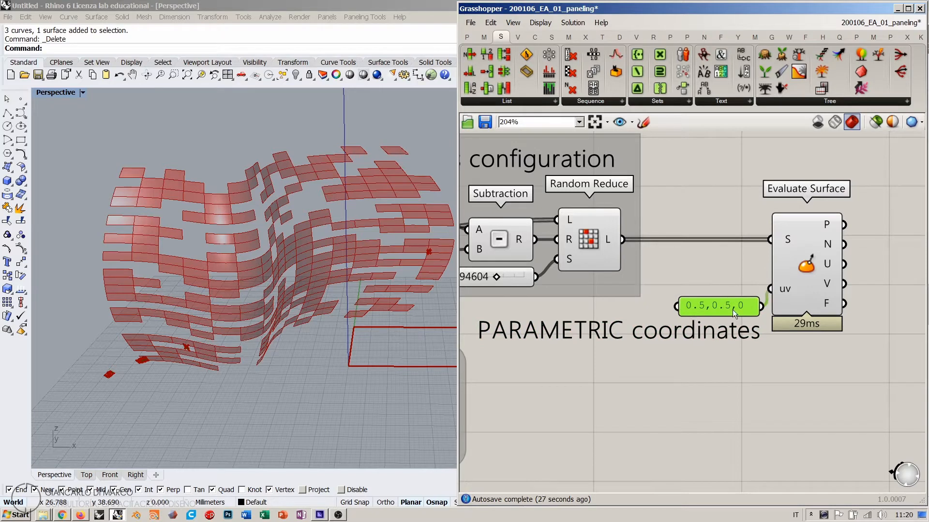
left_click(718, 264)
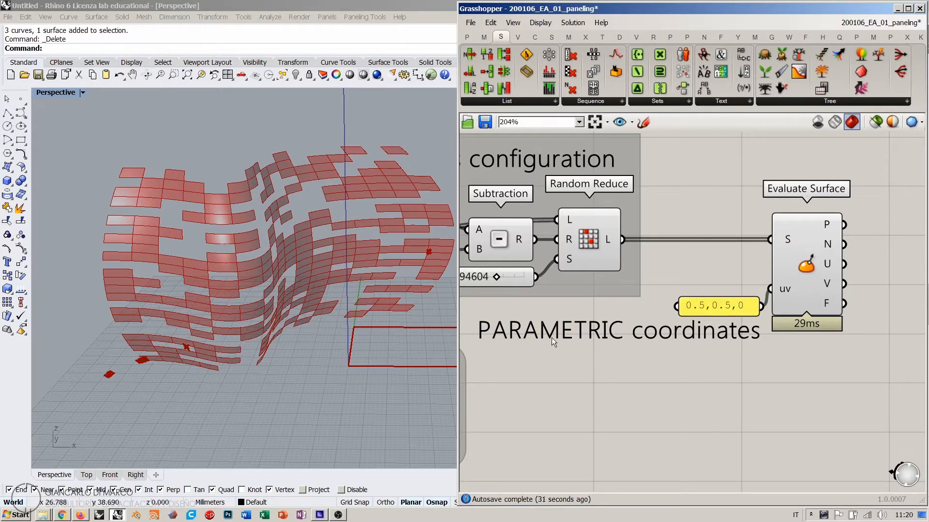
- Reparameterize the S input of Evaluate Surface
right_click(787, 244)
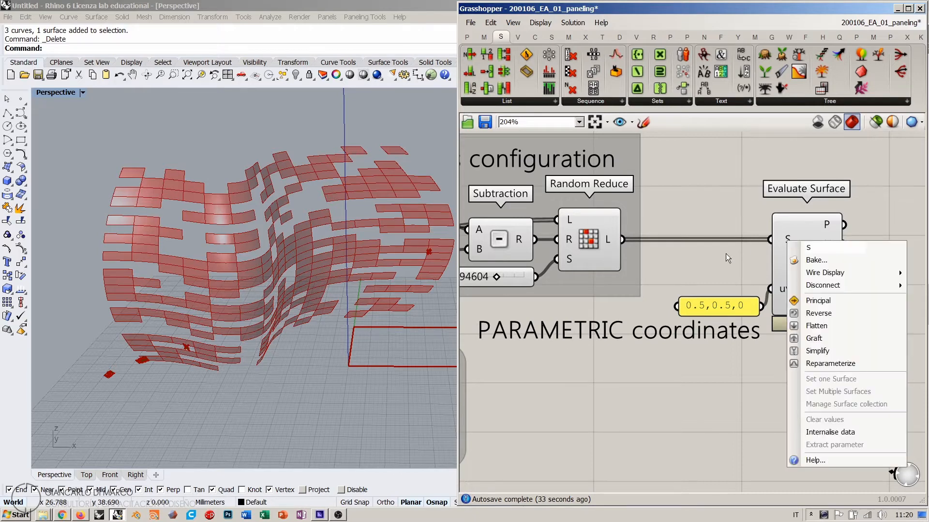
left_click(825, 364)
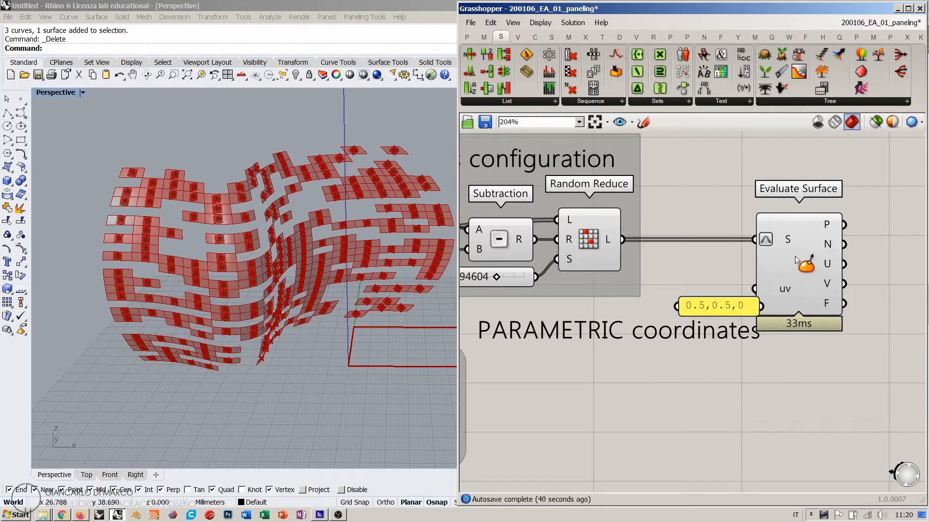
left_click(813, 259)
left_click(750, 384)
- Inspect the evaluated frames on the individual panels in the Rhino viewport, up close and from different angles
right_click_drag(302, 272, 193, 298)
scroll(200, 271, "up", 12)
scroll(193, 298, "down", 10)
right_click_drag(276, 278, 232, 220)
scroll(289, 215, "up", 6)
scroll(199, 223, "down", 6)
scroll(199, 222, "down", 4)
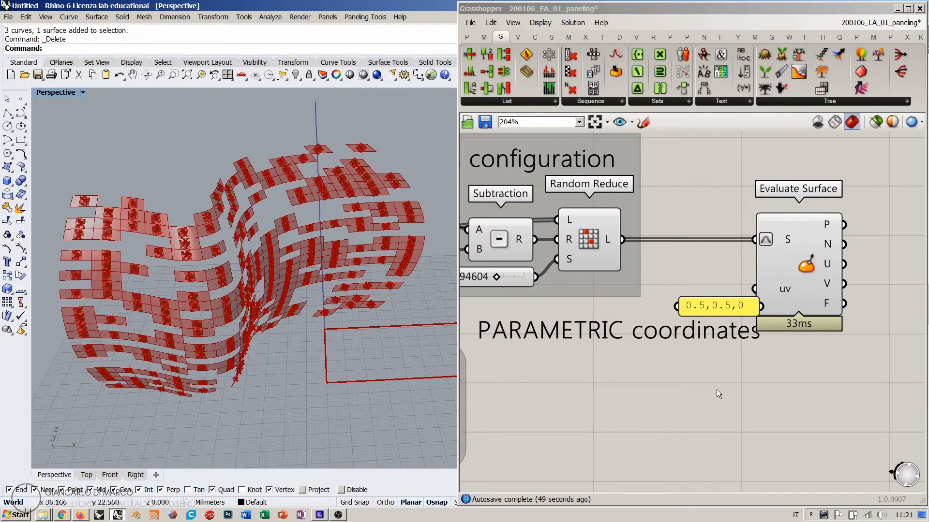
- Shift the 0.5,0.5,0 panel and the "PARAMETRIC coordinates" scribble away from Evaluate Surface so they no longer overlap it
right_click_drag(723, 305, 685, 307)
left_click(690, 306)
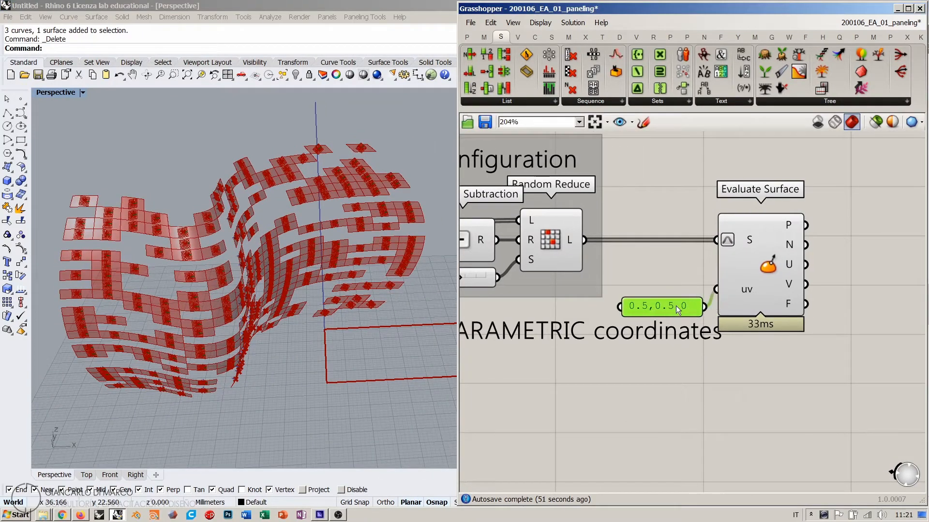
left_click_drag(675, 305, 670, 305)
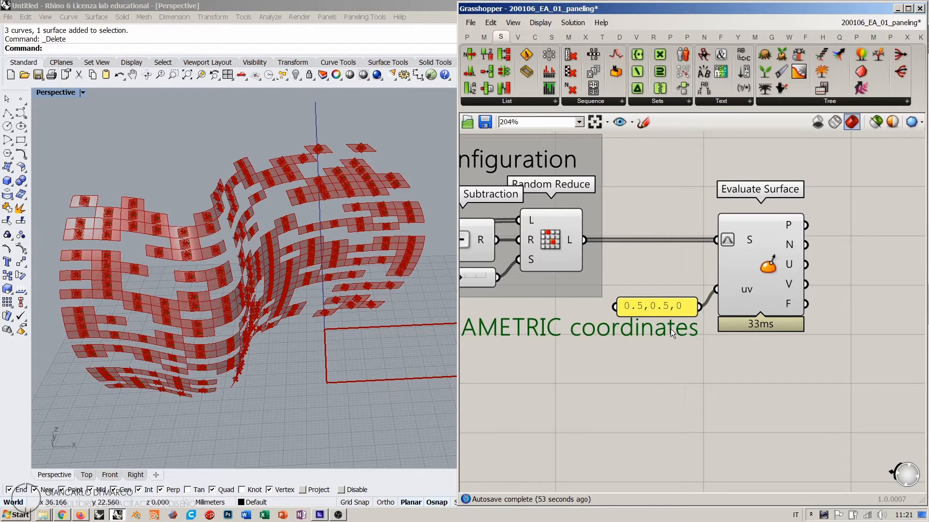
mouse_move(671, 335)
right_mouse_down()
mouse_move(729, 330)
mouse_move(665, 337)
right_mouse_up()
scroll(726, 329, "down", 2)
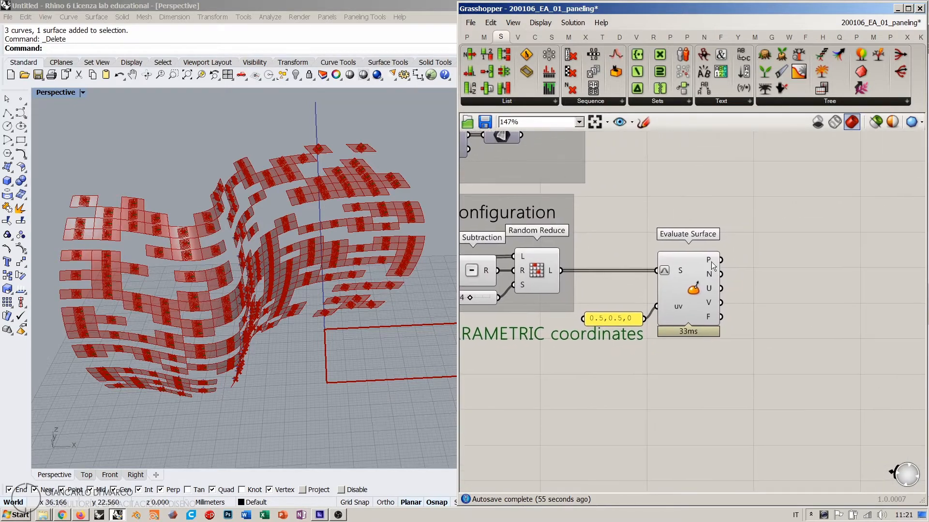
- Highlight the Evaluate Surface frames and the Random Reduce panels in turn to compare them in the Rhino viewport
left_click(696, 282)
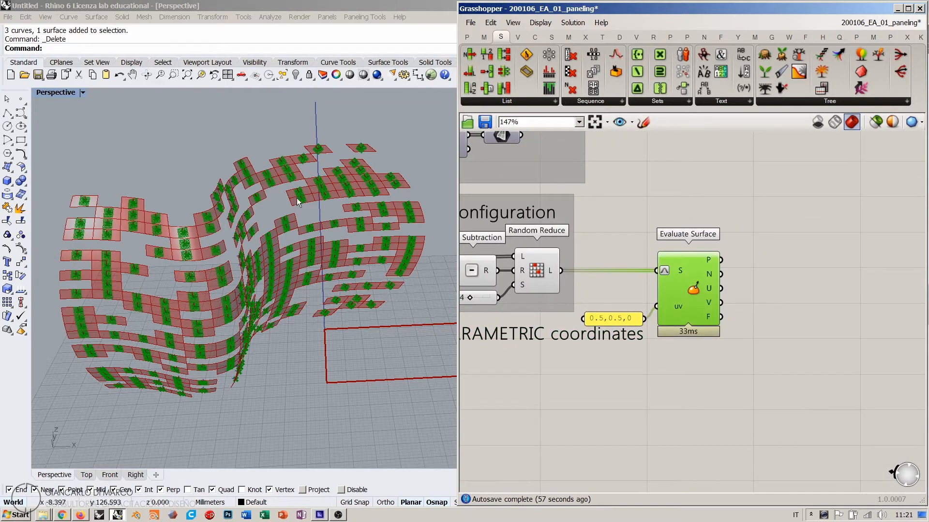
left_click(548, 272)
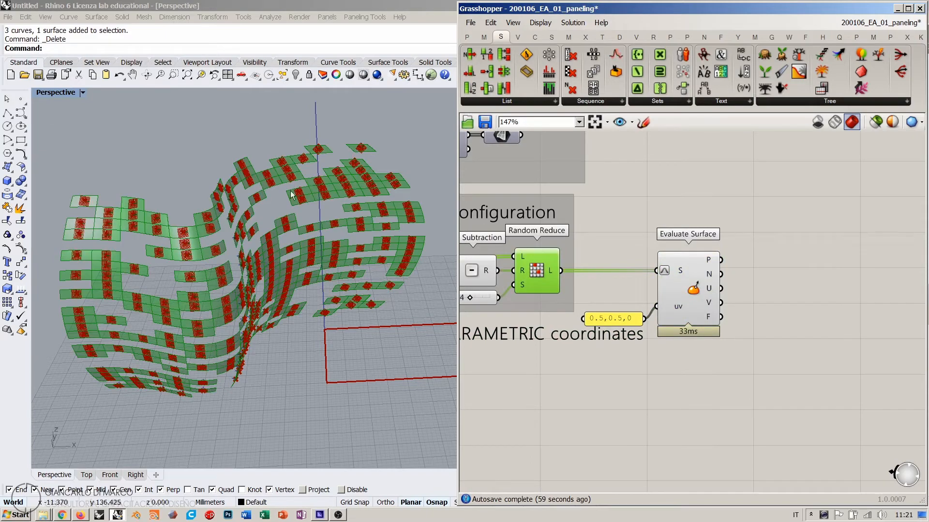
right_click_drag(318, 246, 352, 210)
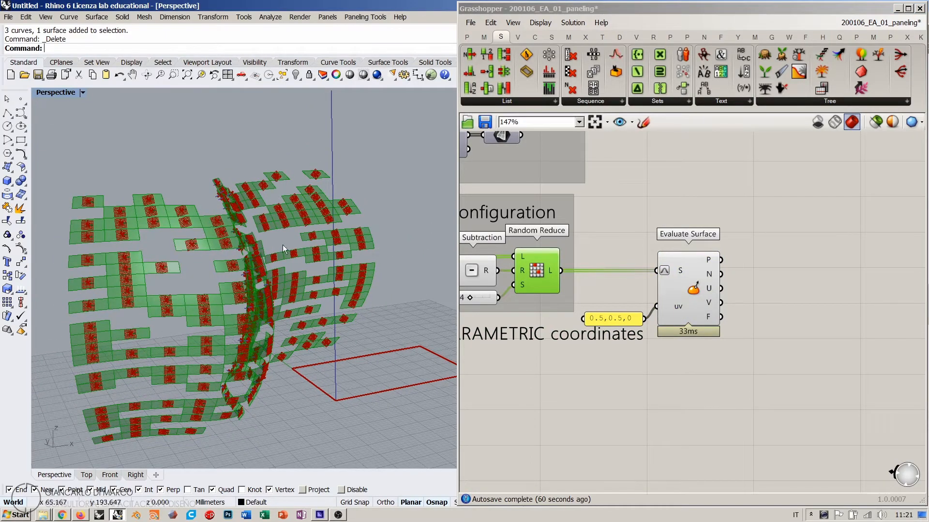
right_click_drag(282, 245, 279, 236)
left_click(660, 192)
- Add a Move component beyond Evaluate Surface and connect the Random Reduce list output to its G input
right_click_drag(814, 238, 788, 246)
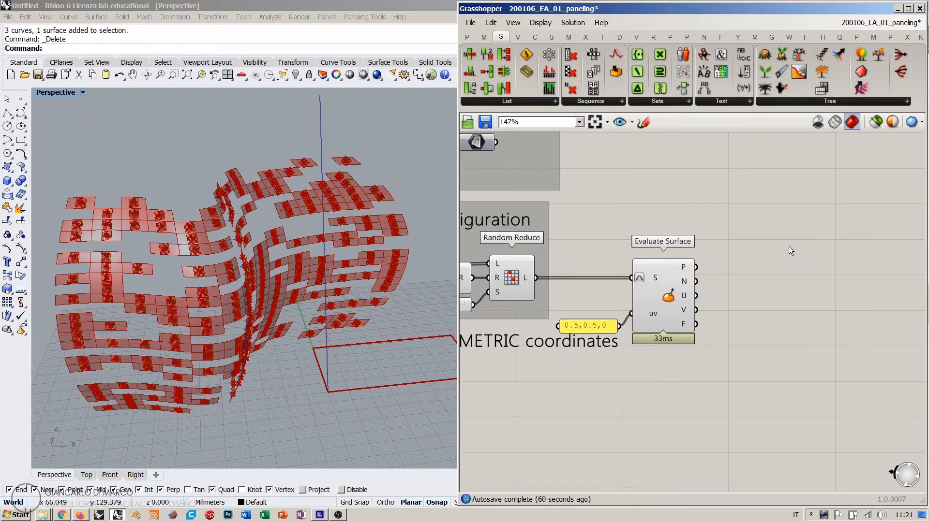
double_click(789, 246)
type("mov")
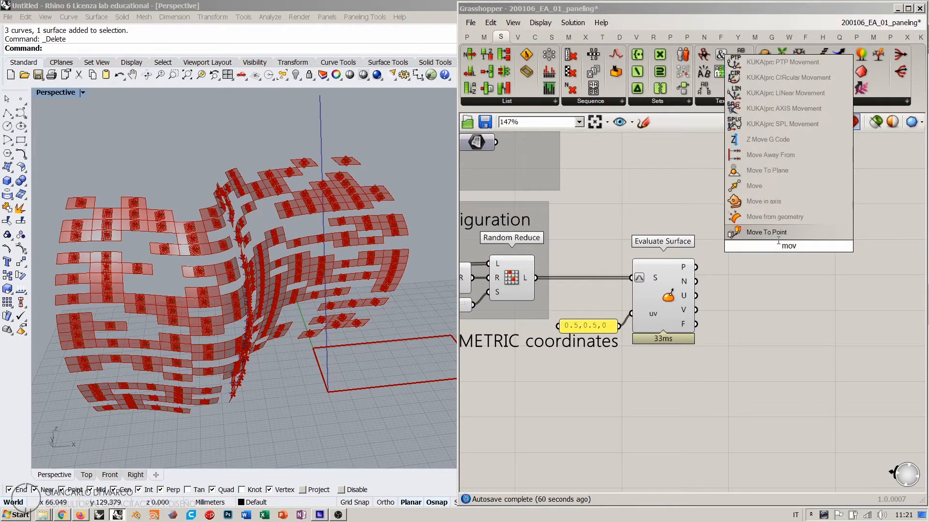
left_click(760, 184)
left_click(514, 278)
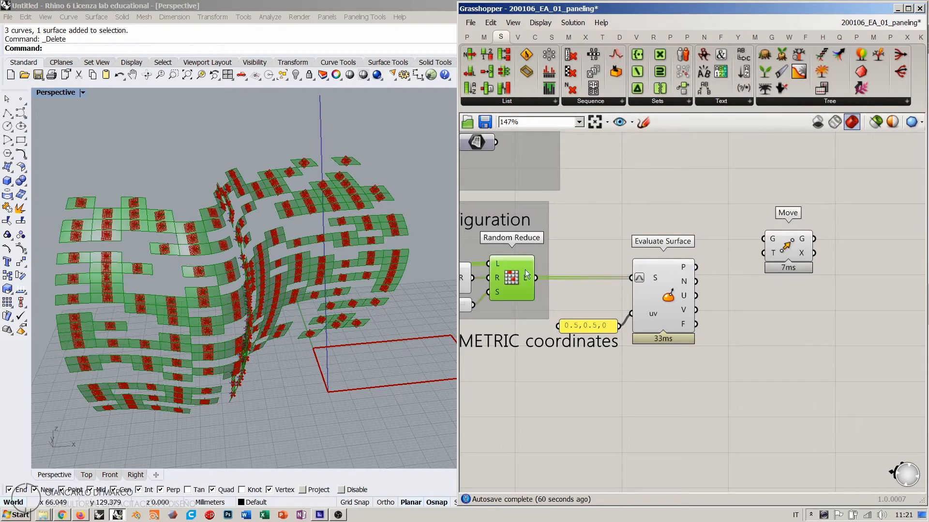
left_click_drag(538, 275, 763, 239)
left_click(758, 328)
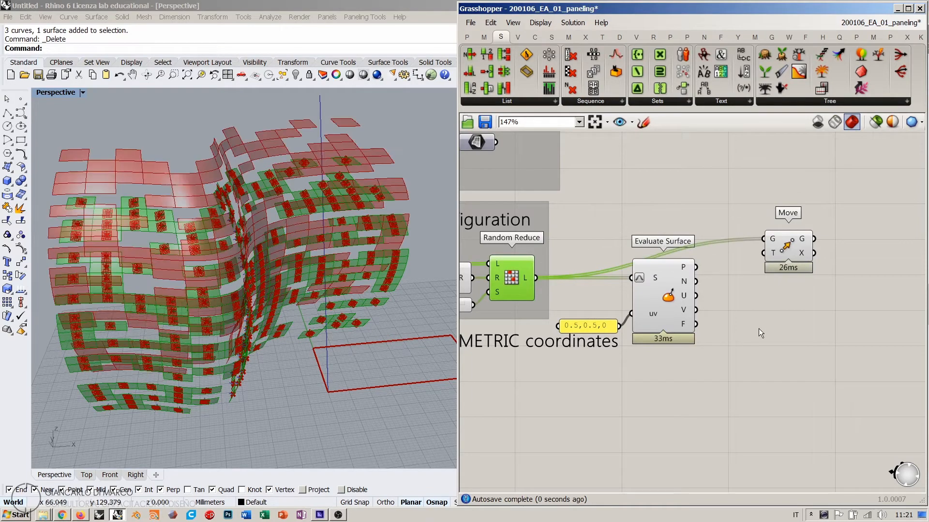
- Check the moved panels in the Rhino viewport and place the Move component higher, clear of Evaluate Surface
left_click(274, 257)
right_click_drag(273, 257, 338, 193)
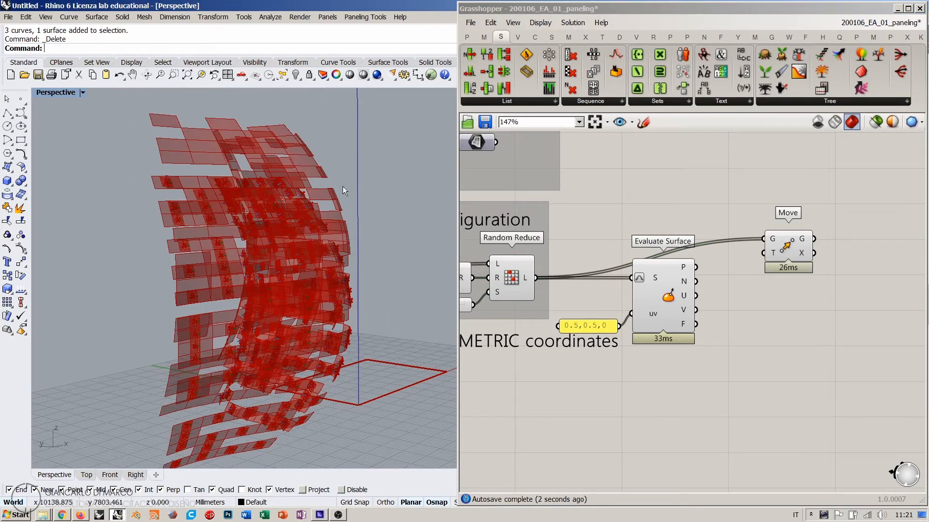
mouse_move(772, 251)
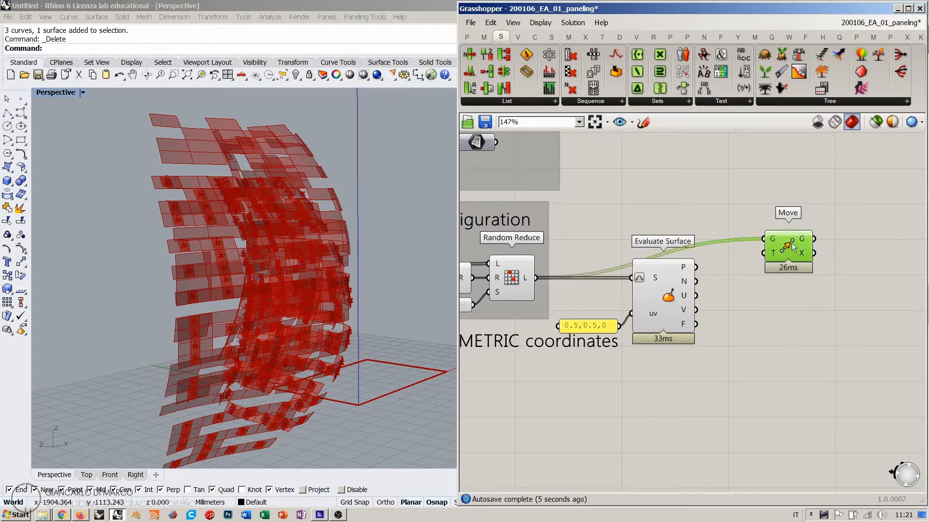
left_click_drag(791, 243, 826, 199)
- Hide the Move component's preview and examine the normals on the evaluated panel frames in the Rhino viewport
scroll(696, 302, "up", 3)
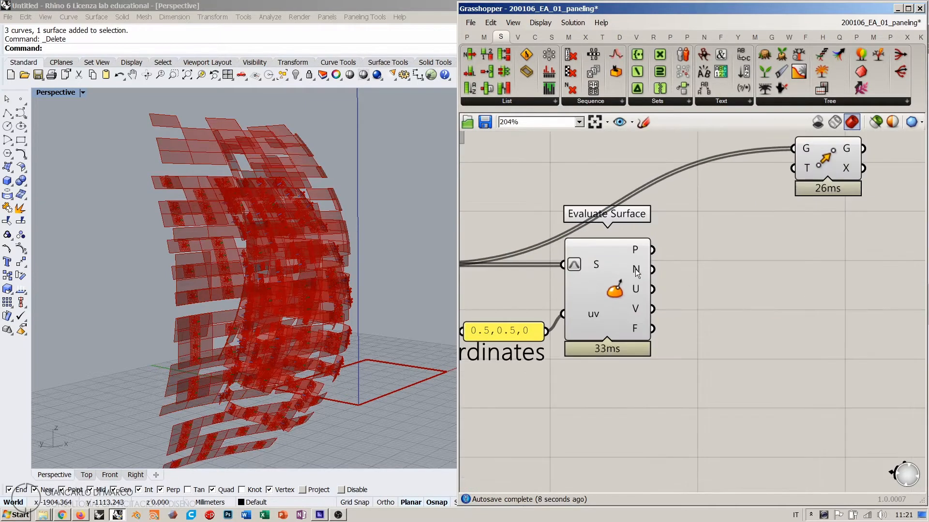
mouse_move(636, 272)
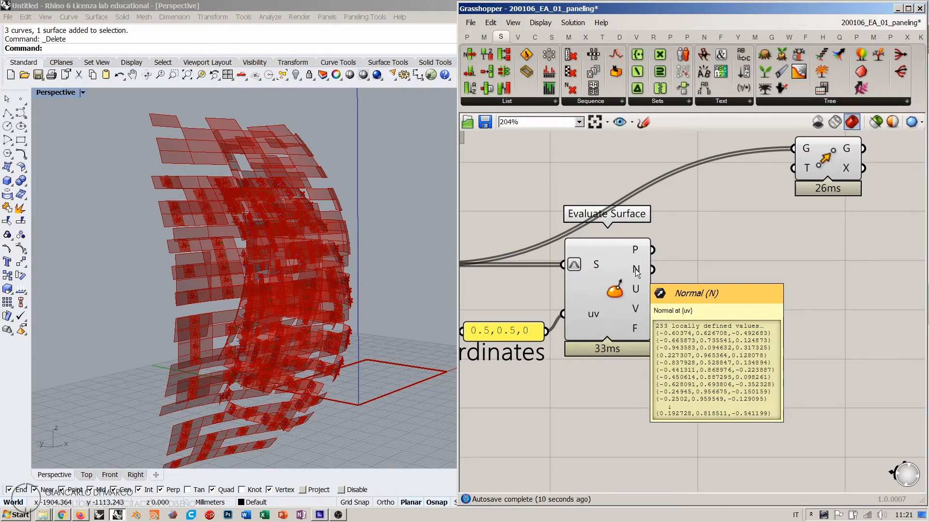
left_click(828, 180)
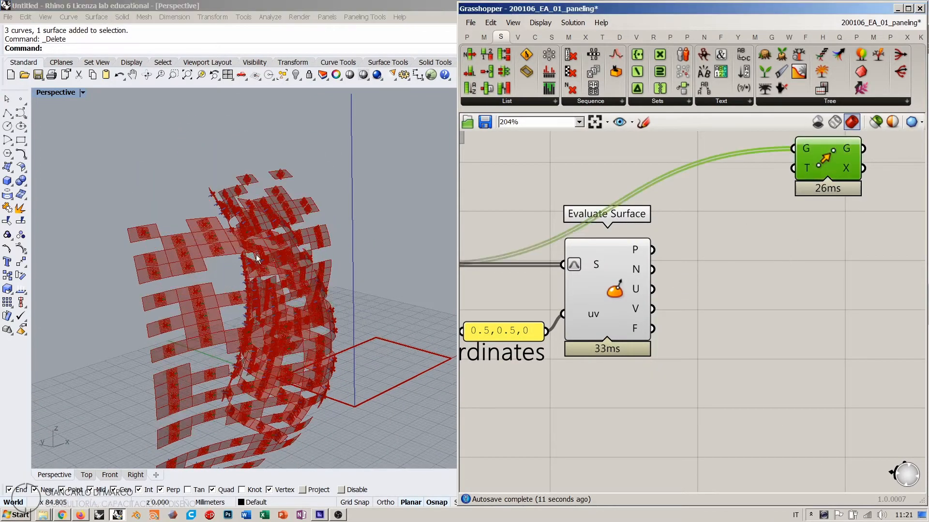
scroll(267, 226, "up", 10)
right_click_drag(281, 211, 277, 242)
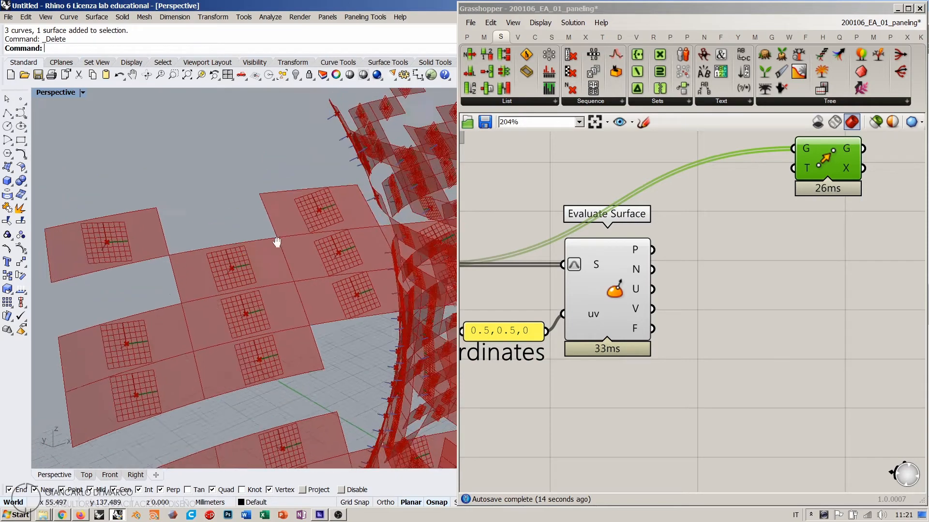
scroll(346, 170, "up", 5)
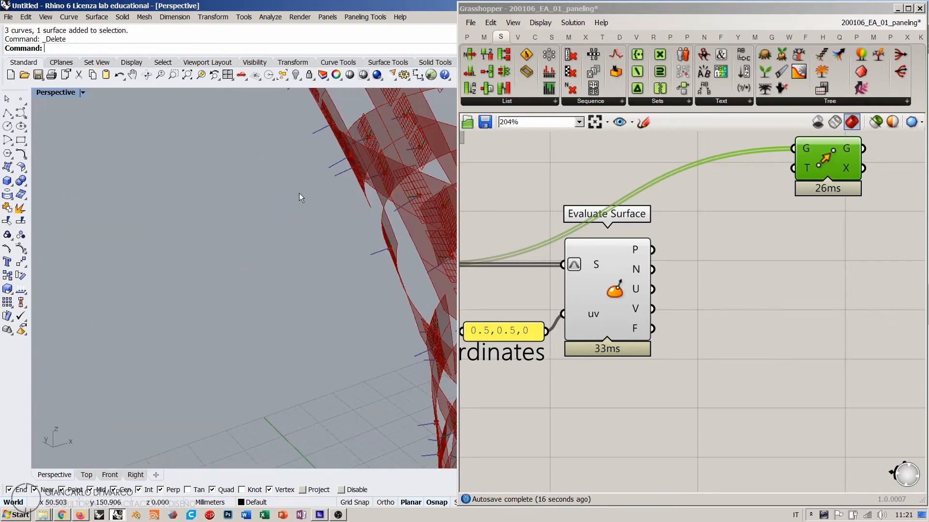
scroll(336, 170, "down", 5)
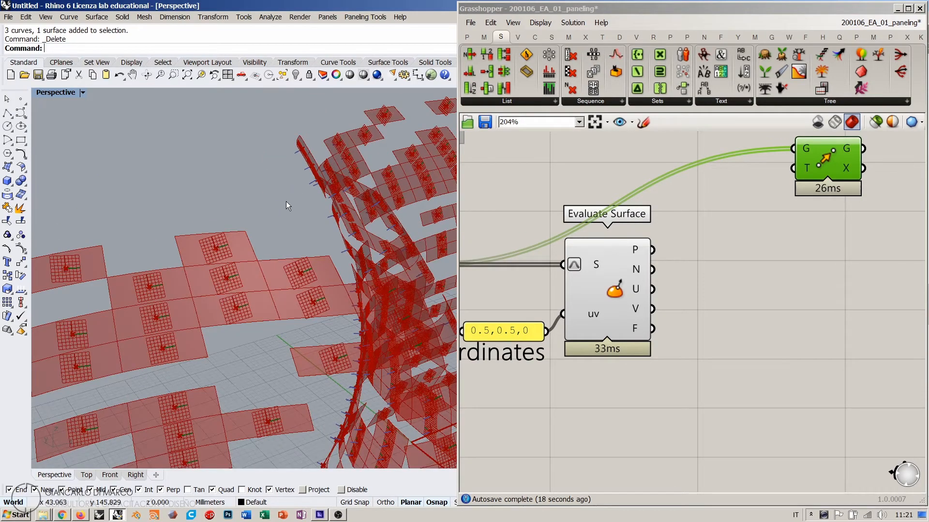
right_click_drag(289, 203, 283, 205)
scroll(258, 180, "down", 7)
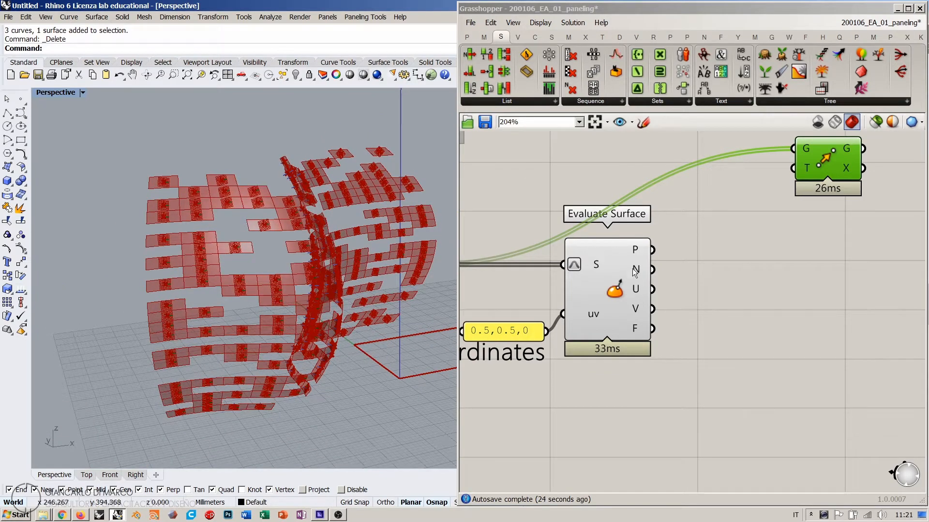
- Add an Amplitude component and connect the N output of Evaluate Surface to its V input
mouse_move(638, 273)
right_click_drag(638, 273, 582, 269)
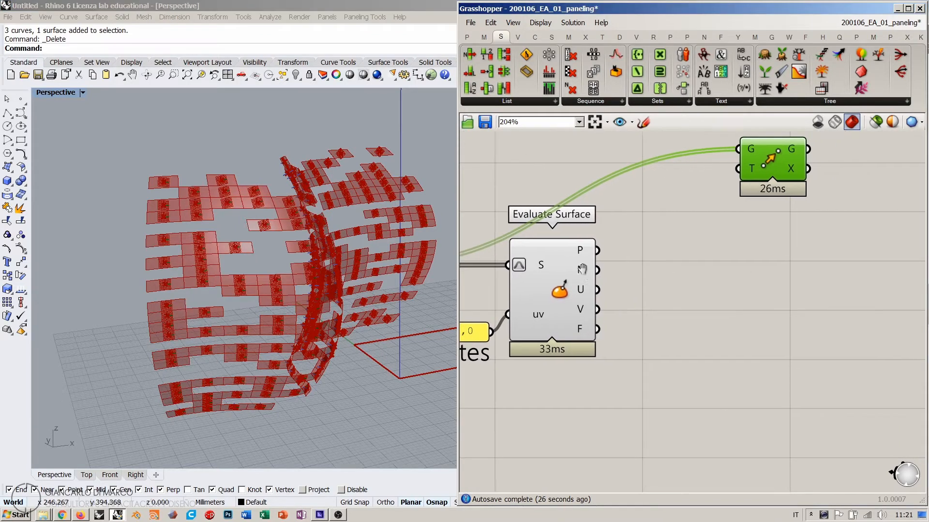
double_click(683, 288)
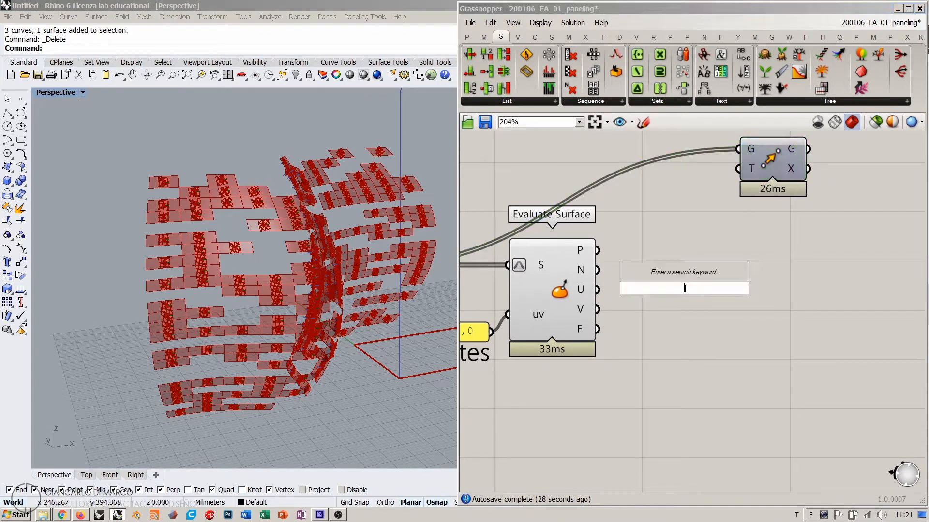
type("ampl")
left_click(672, 275)
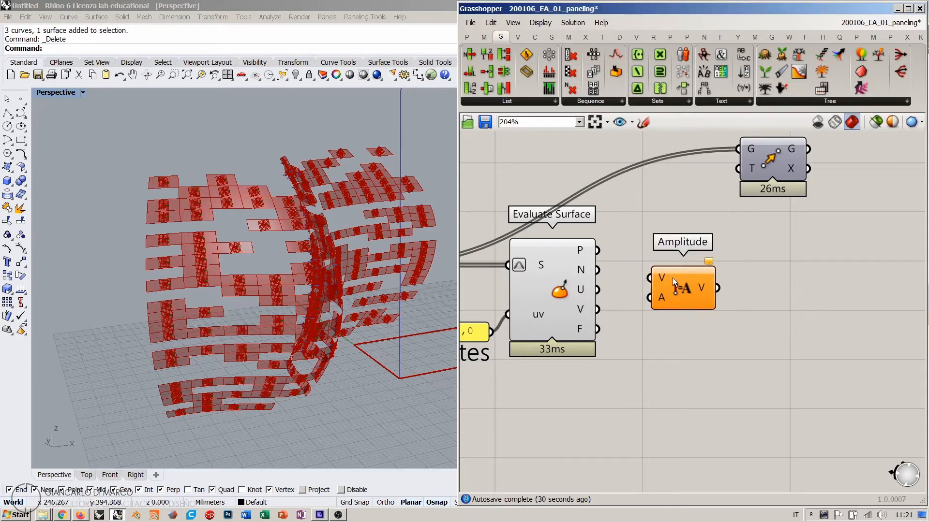
left_click_drag(599, 274, 748, 282)
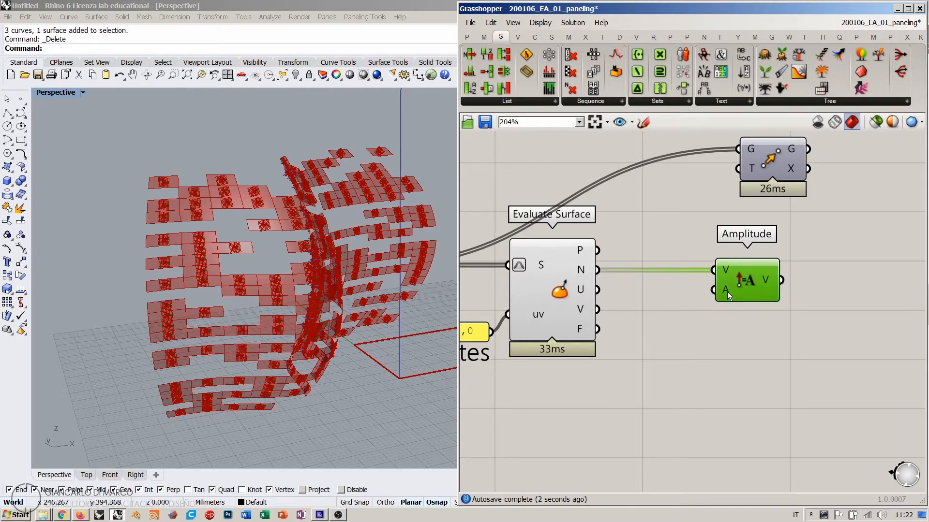
- Add a number slider ranging from -10.00 to 0 for the A input of Amplitude
mouse_move(727, 292)
double_click(687, 350)
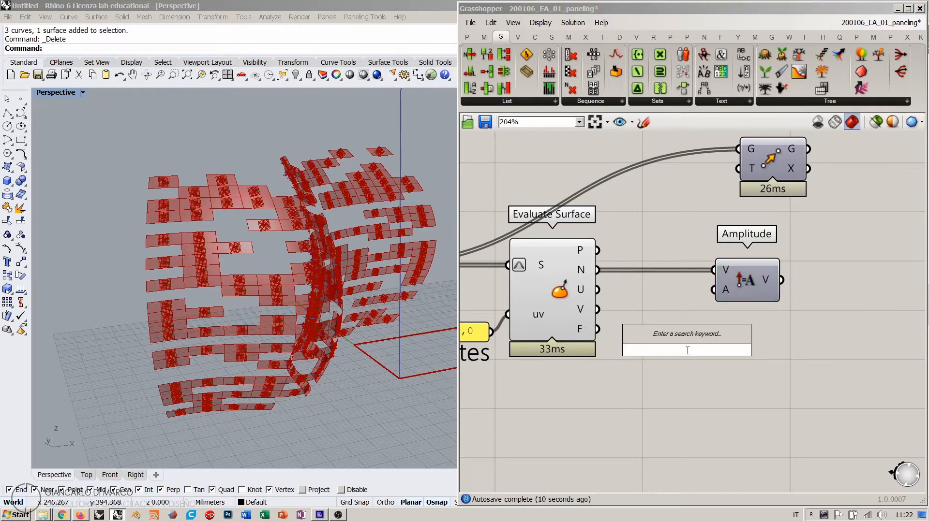
type("-10")
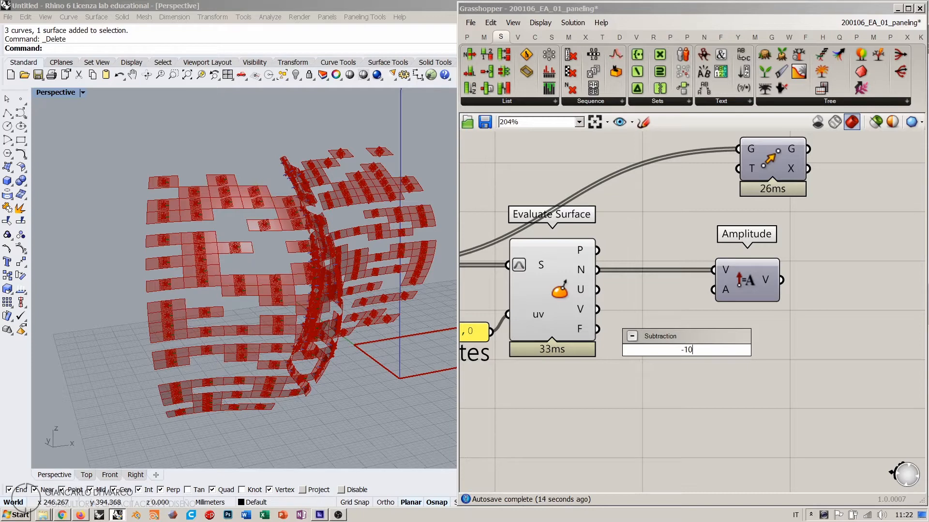
type(".00<0")
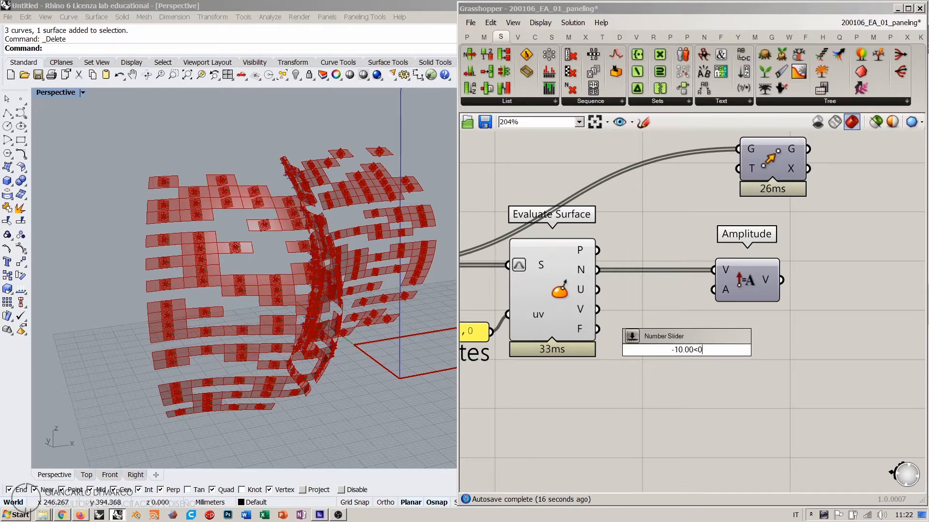
key("Return")
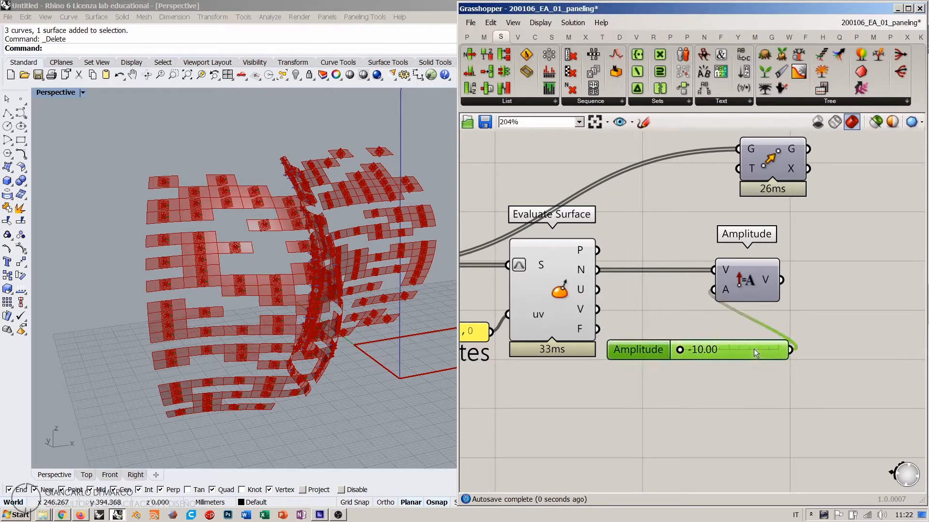
- Place the Amplitude slider below Evaluate Surface and lower the Amplitude component so that it sits beside the slider
left_click_drag(754, 349, 659, 376)
left_click_drag(743, 277, 736, 326)
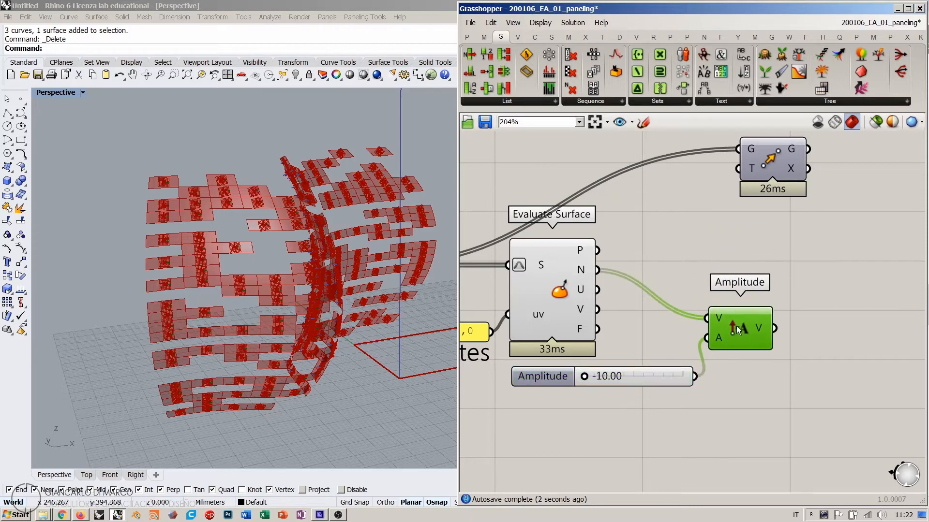
left_click(737, 351)
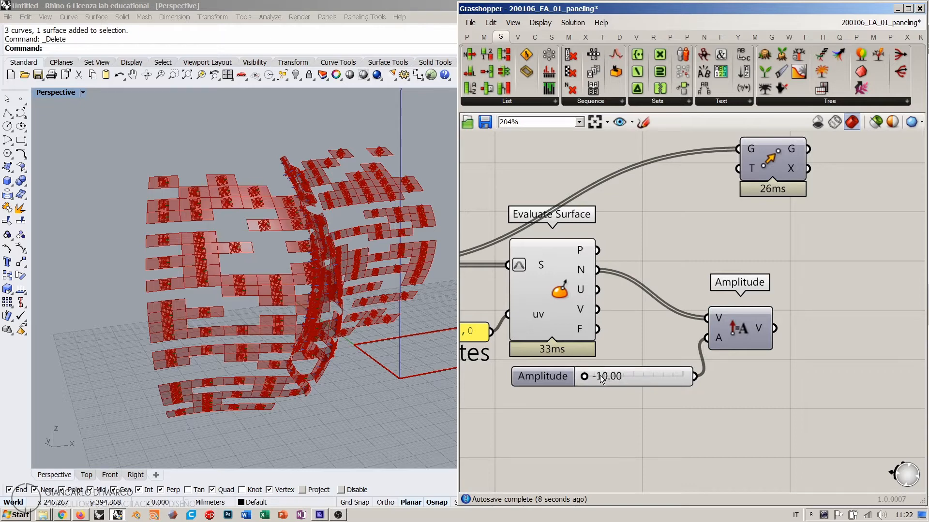
- Connect the V output of Amplitude to the T input of Move and turn the Move preview back on
left_click_drag(774, 328, 738, 168)
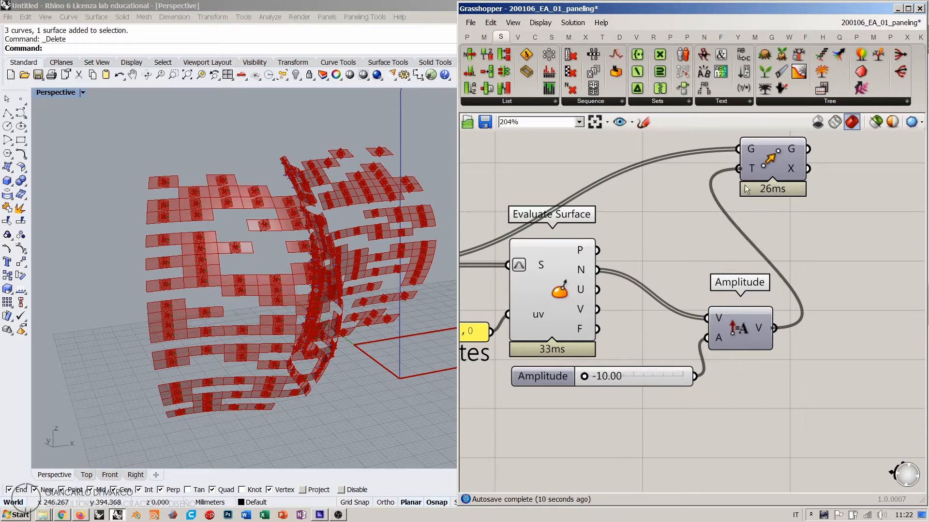
left_click(791, 185)
left_click(813, 240)
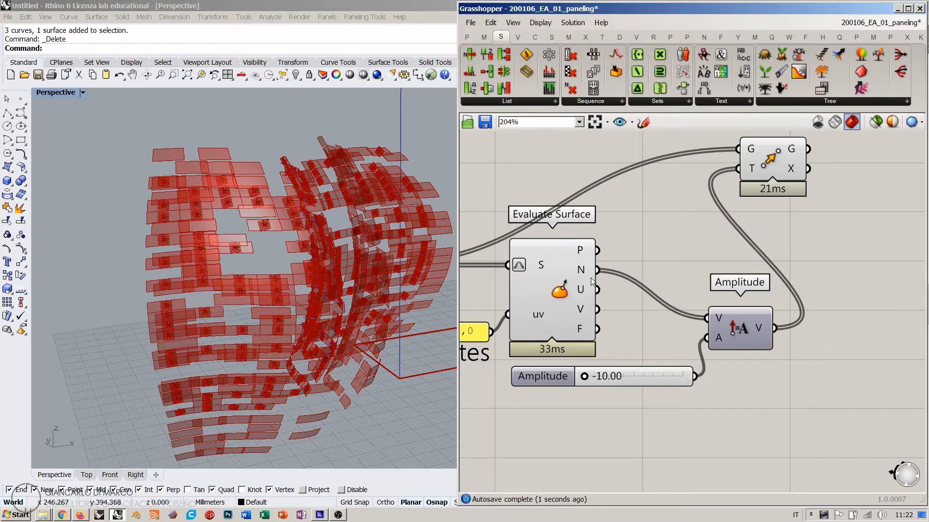
- Hide the Evaluate Surface preview and look at the offset panels in the Rhino viewport
left_click(560, 293)
key("ctrl+q")
right_click_drag(561, 292, 603, 291)
mouse_move(285, 290)
right_mouse_down()
mouse_move(378, 337)
mouse_move(288, 262)
mouse_move(277, 284)
mouse_move(285, 297)
right_mouse_up()
scroll(277, 284, "down", 4)
- Hide the Random Reduce preview so that only the moved panels are displayed
right_click_drag(561, 269, 655, 285)
scroll(655, 285, "down", 1)
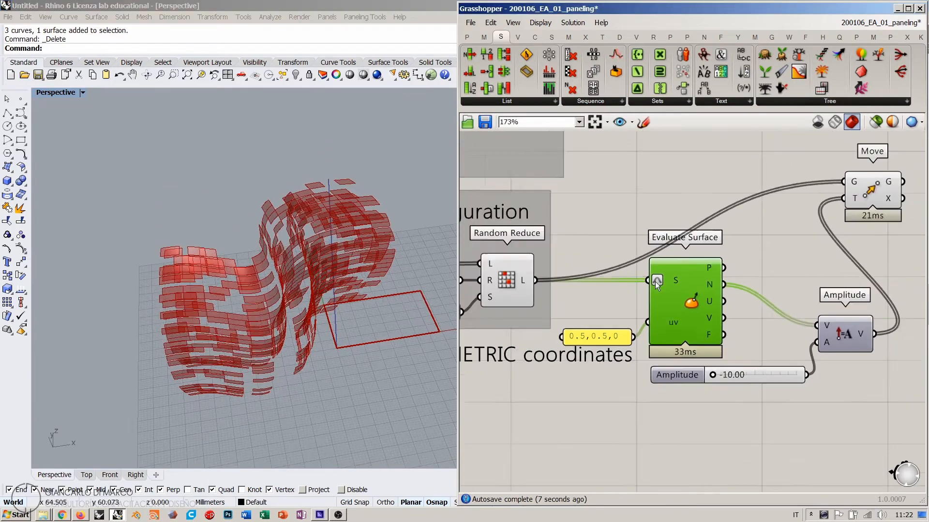
scroll(657, 285, "down", 1)
left_click(544, 274)
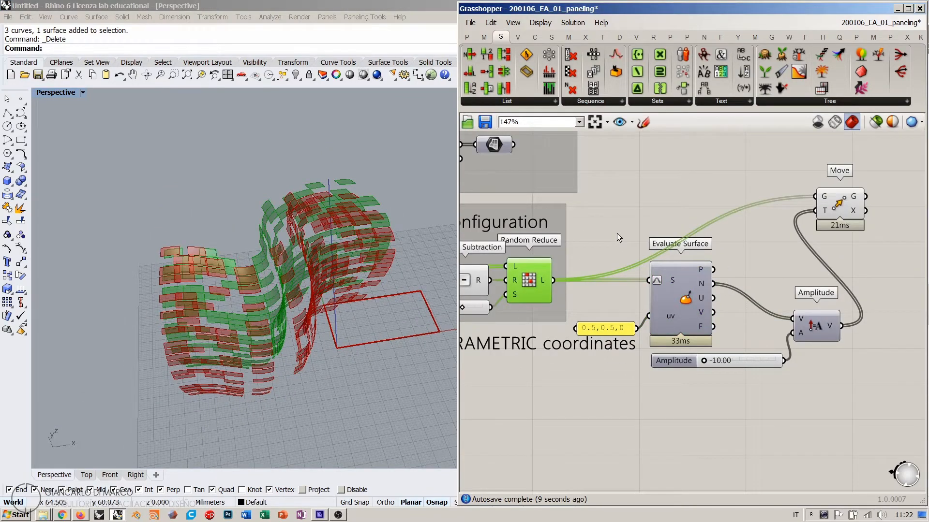
key("ctrl+q")
- Turn on the preview of the original surface parameter that feeds Isotrim and Divide Domain²
right_click_drag(573, 288, 723, 290)
right_click_drag(562, 312, 717, 279)
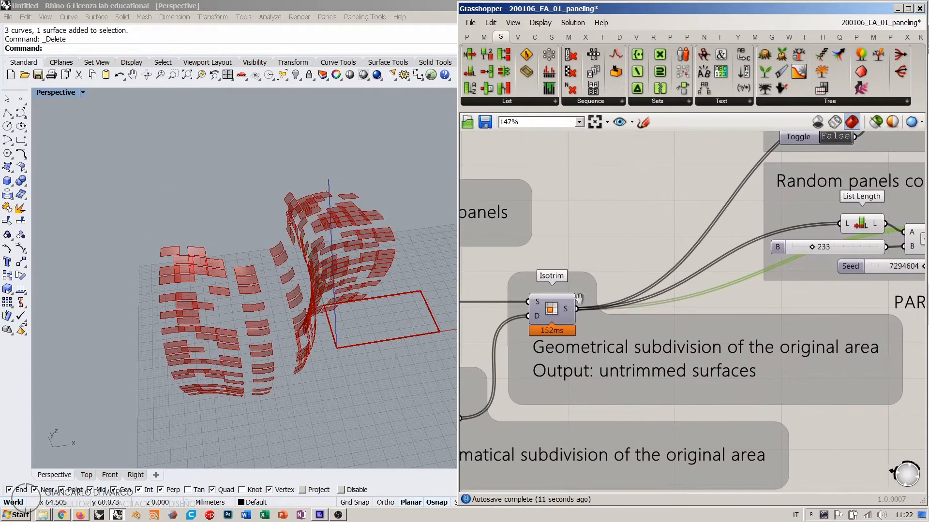
right_click_drag(570, 304, 715, 279)
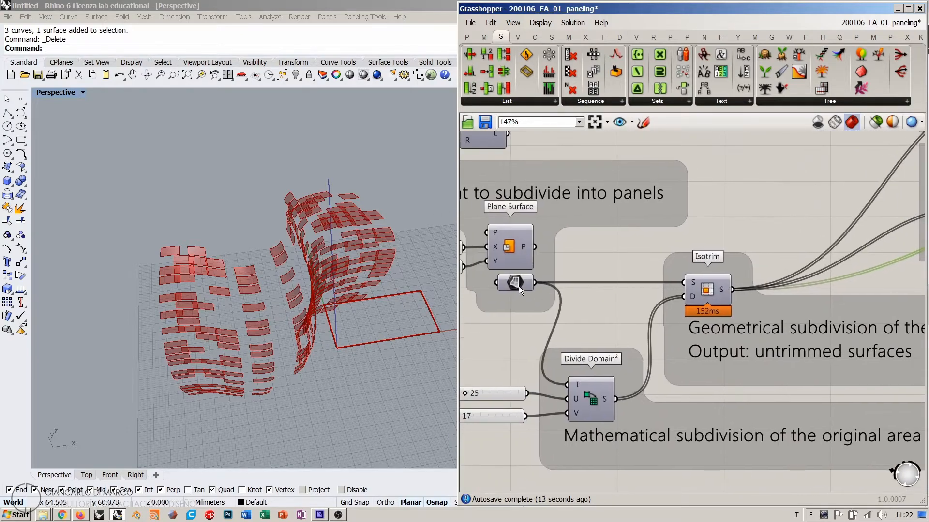
key("ctrl+q")
left_click(598, 303)
mouse_move(283, 288)
right_mouse_down()
mouse_move(170, 215)
mouse_move(311, 234)
mouse_move(201, 354)
mouse_move(294, 275)
mouse_move(290, 285)
right_mouse_up()
- Set the Amplitude slider to -2.37 to bring the moved panels closer to the original surface
right_click_drag(861, 334, 507, 319)
right_click_drag(772, 293, 626, 340)
right_click_drag(786, 328, 783, 329)
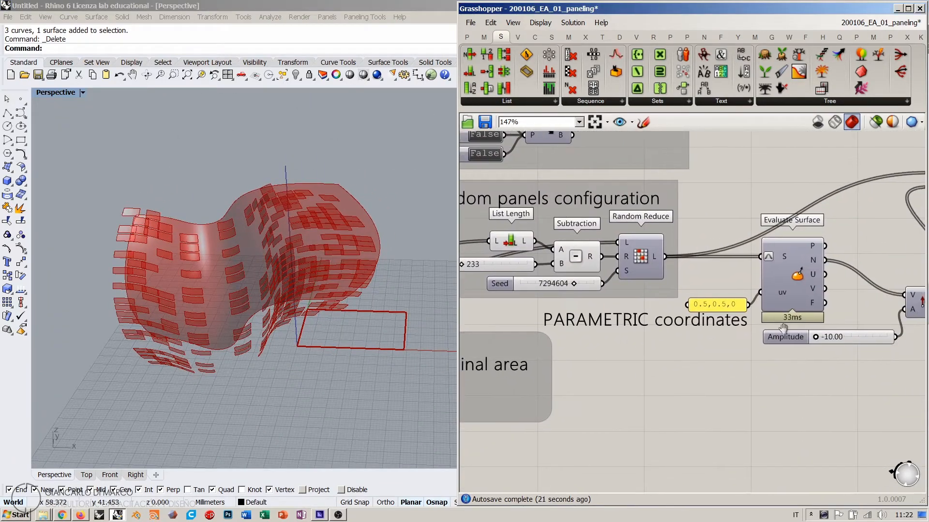
scroll(782, 329, "up", 5)
left_click_drag(552, 291, 691, 293)
mouse_move(321, 263)
right_mouse_down()
mouse_move(290, 388)
mouse_move(395, 285)
mouse_move(376, 222)
mouse_move(284, 271)
mouse_move(309, 276)
right_mouse_up()
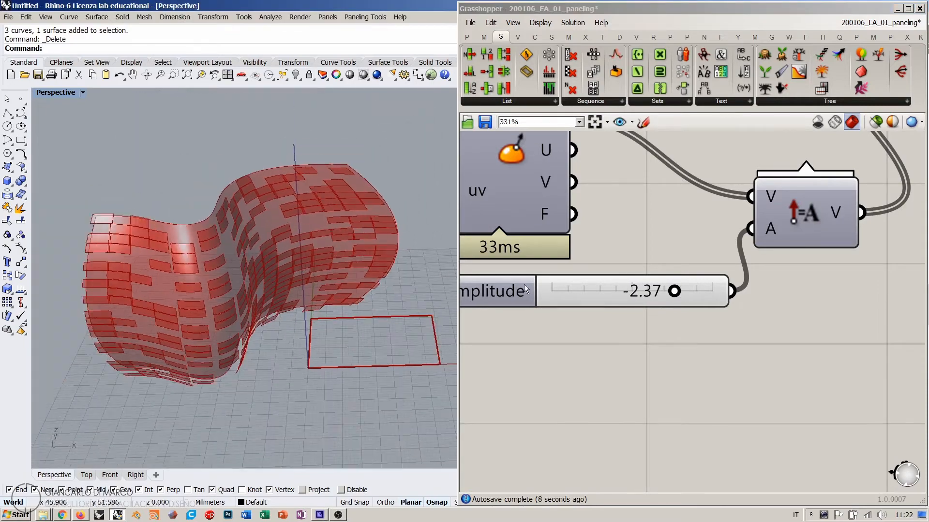
scroll(698, 285, "down", 4)
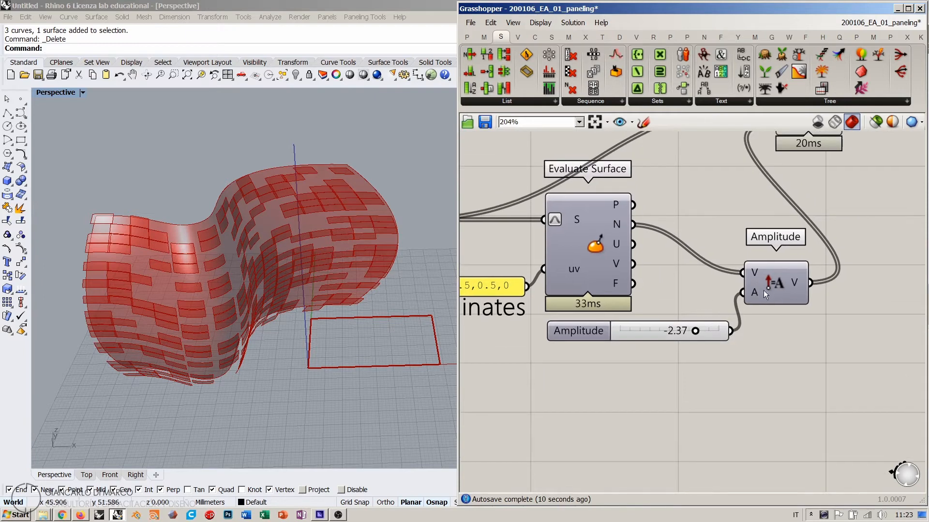
left_click(723, 331)
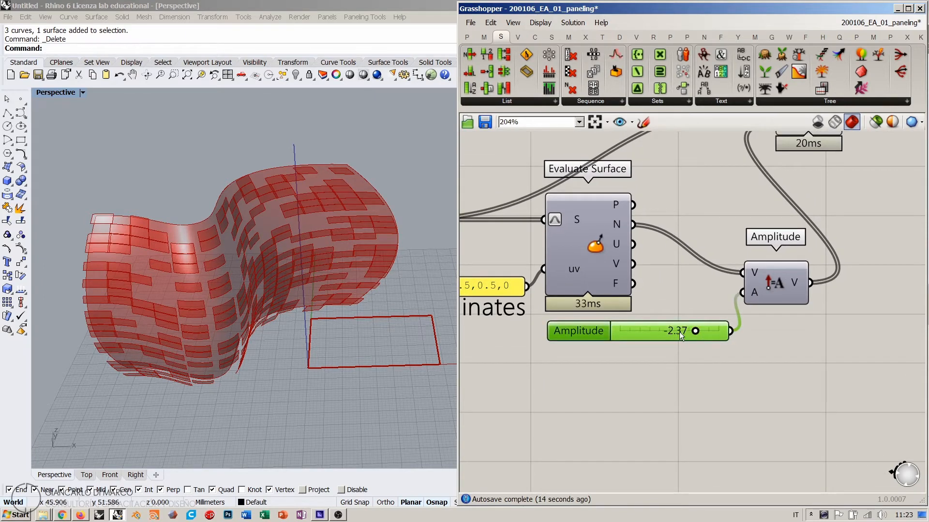
right_click_drag(715, 285, 720, 313)
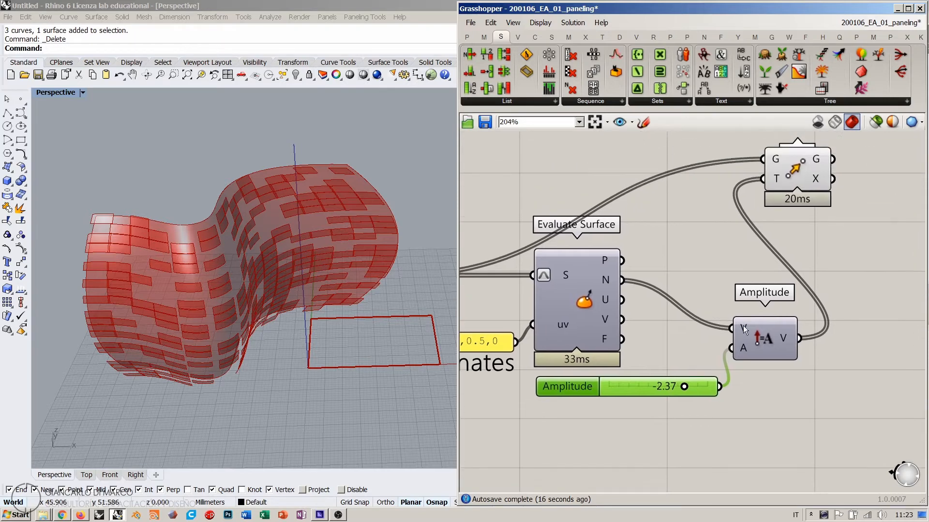
mouse_move(744, 330)
mouse_move(782, 338)
right_click_drag(348, 244, 310, 212)
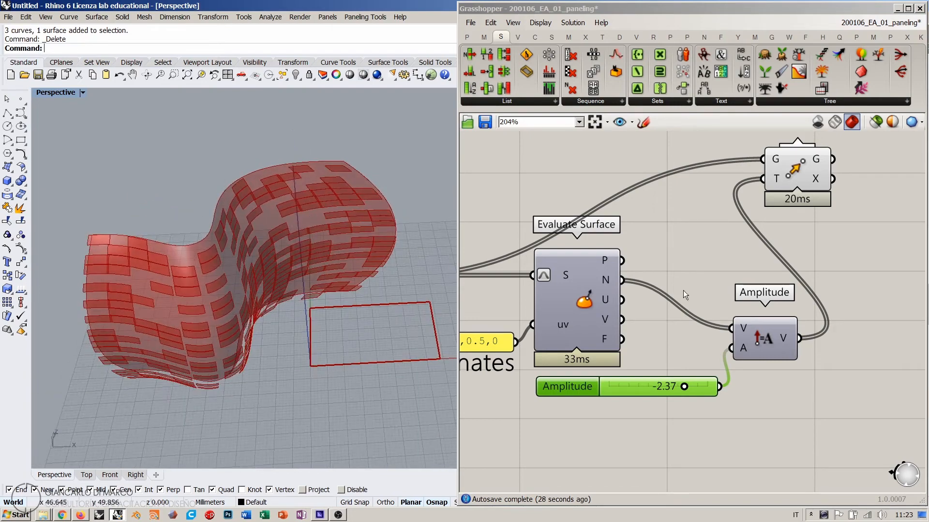
- Add a Random component that generates pseudo random numbers below the Amplitude slider
right_click_drag(655, 259, 641, 217)
double_click(611, 408)
type("rand")
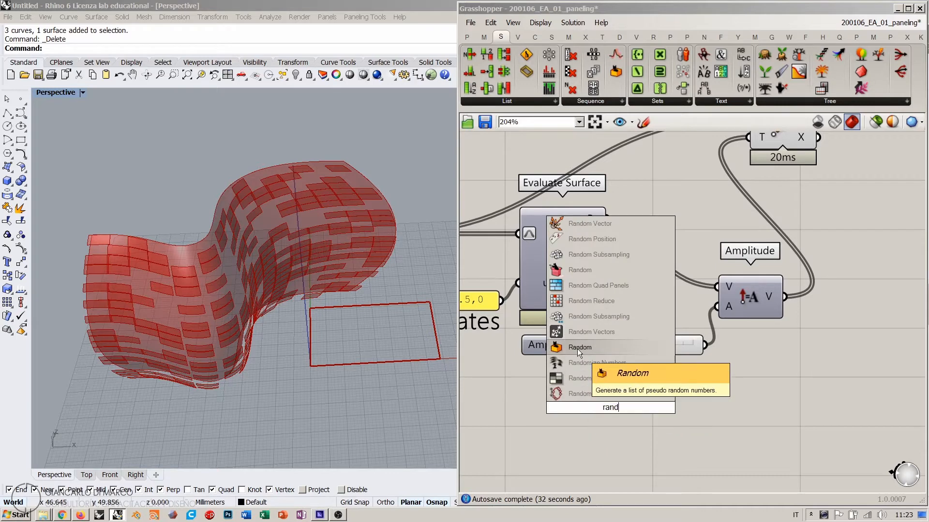
left_click(577, 349)
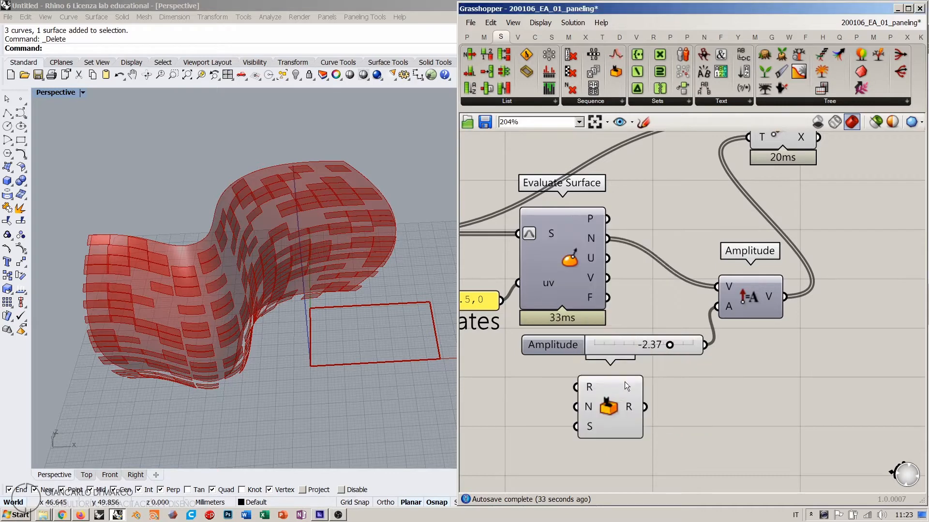
right_click_drag(624, 381, 675, 303)
left_click_drag(665, 332, 740, 337)
left_click(641, 338)
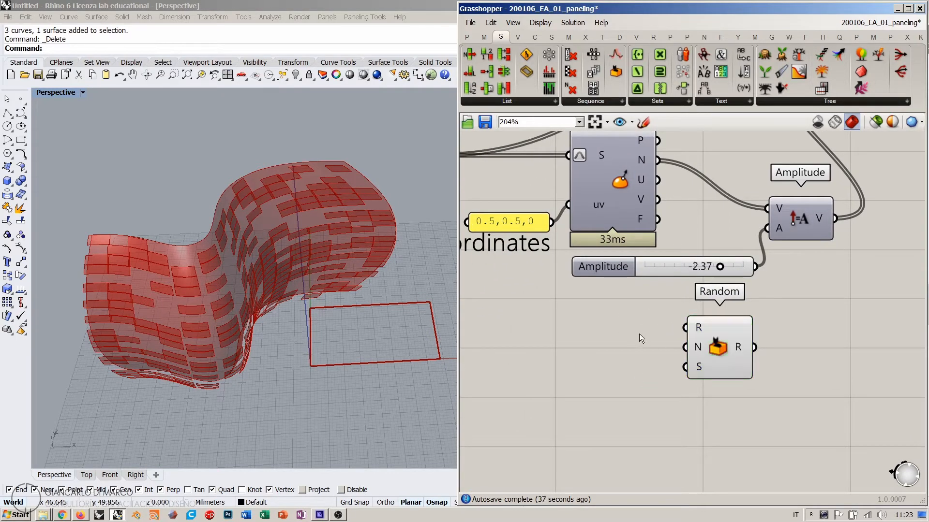
scroll(639, 334, "down", 2)
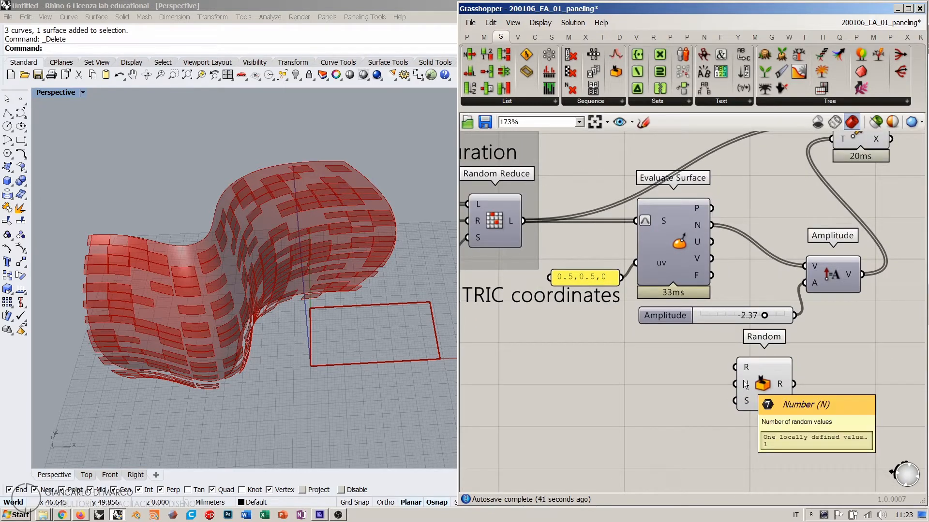
right_click_drag(556, 303, 697, 330)
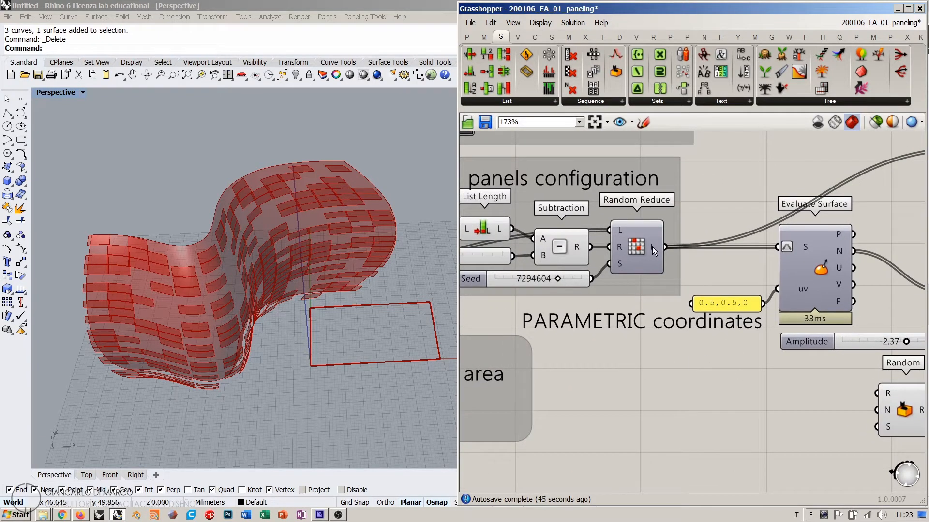
mouse_move(652, 246)
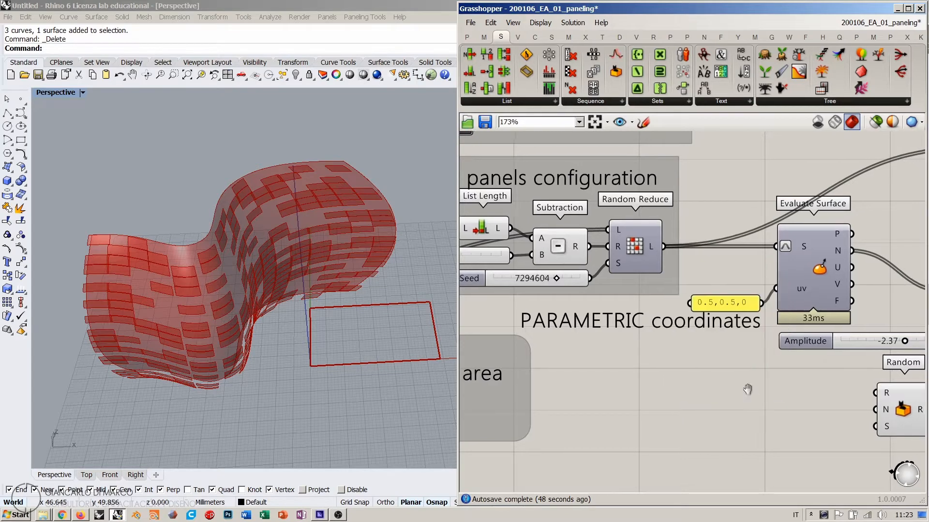
right_click_drag(761, 403, 626, 374)
double_click(626, 374)
type("length")
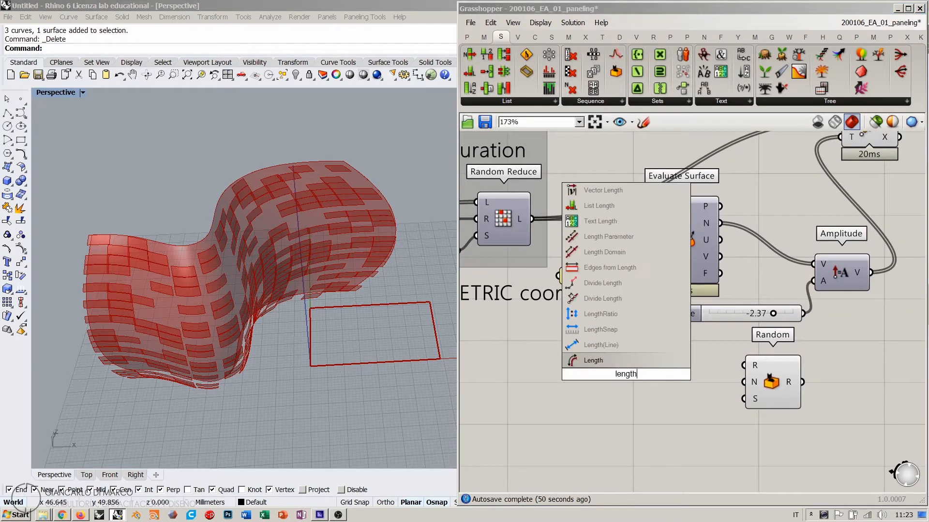
right_click(575, 240)
left_click(558, 375)
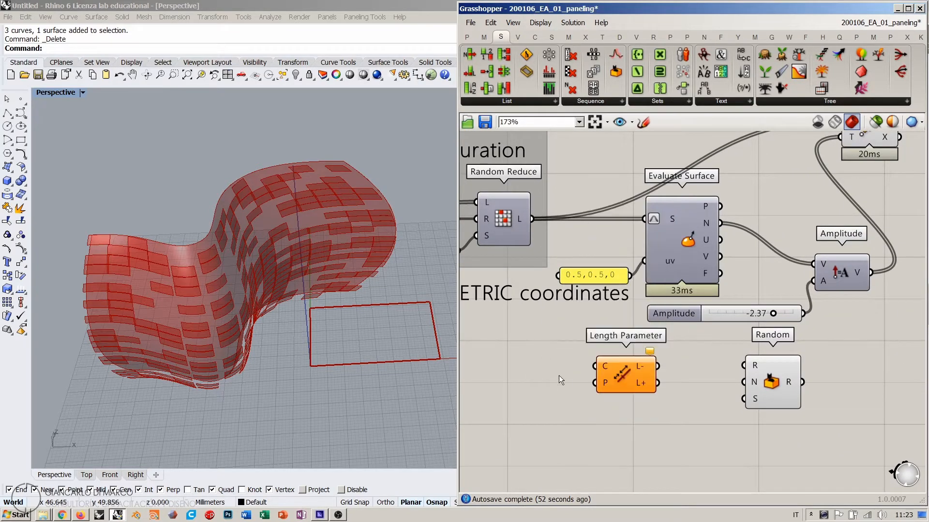
key("Delete")
- Add a List Length component fed by the Random Reduce list, connect it to Random's Number input and place it lower down
double_click(621, 370)
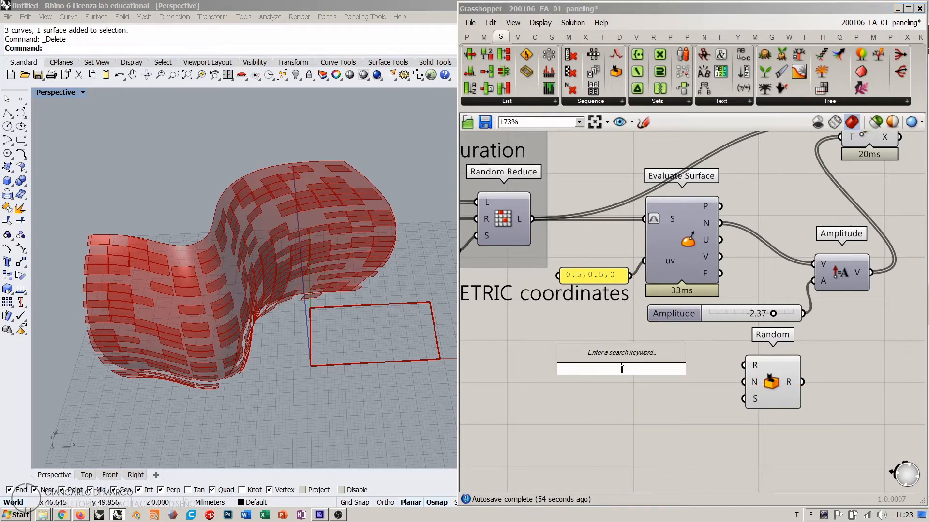
type("length")
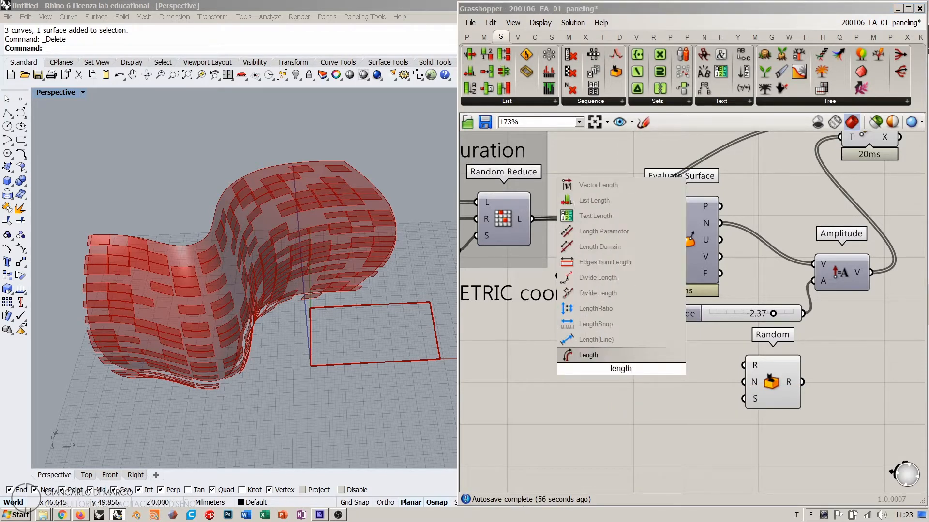
left_click(586, 216)
left_click_drag(531, 218, 637, 386)
left_click_drag(744, 382, 669, 385)
left_click(686, 407)
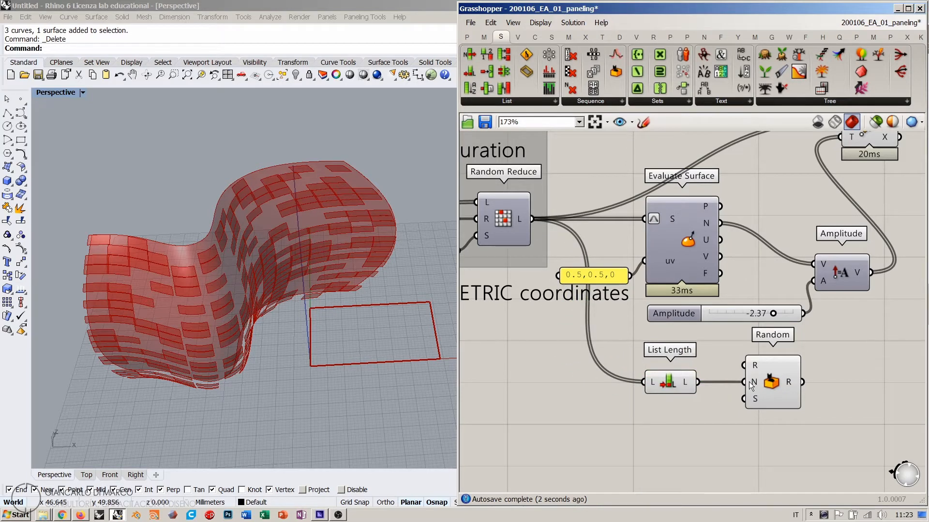
mouse_move(750, 382)
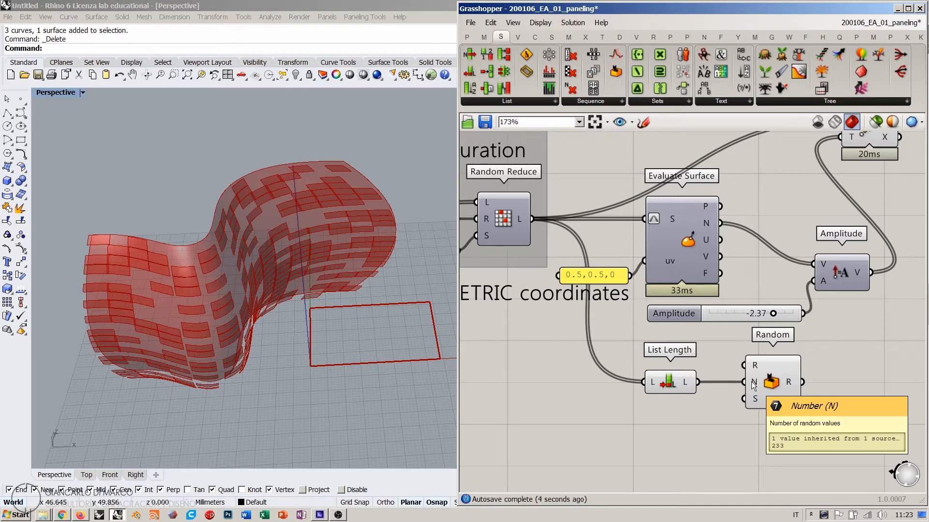
right_click_drag(672, 385, 626, 341)
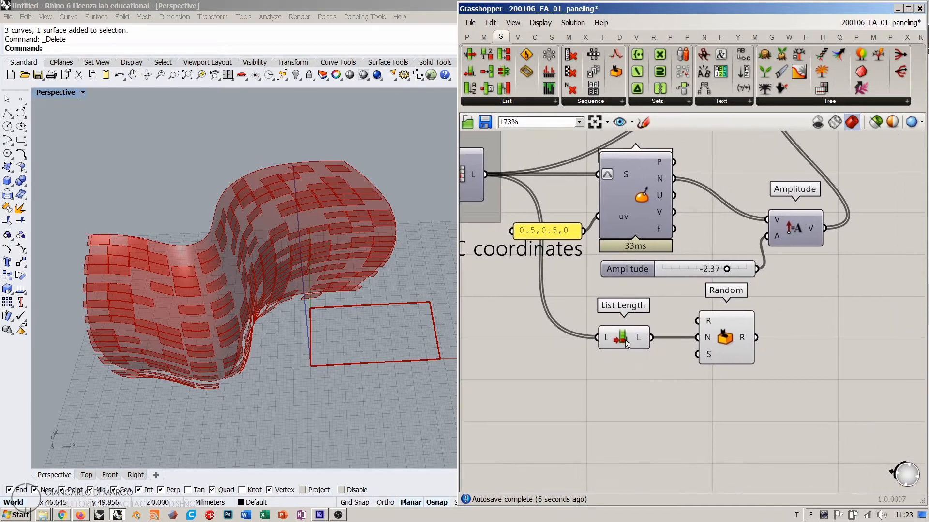
left_click_drag(626, 343, 612, 382)
left_click(653, 321)
- Create a panel containing "-10 To 0" and connect it to the Range input of Random
mouse_move(707, 320)
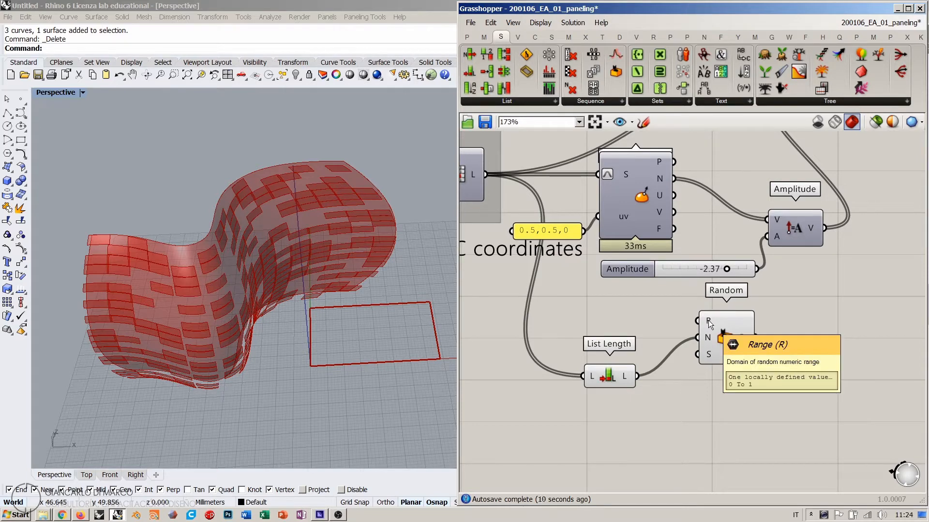
mouse_move(671, 266)
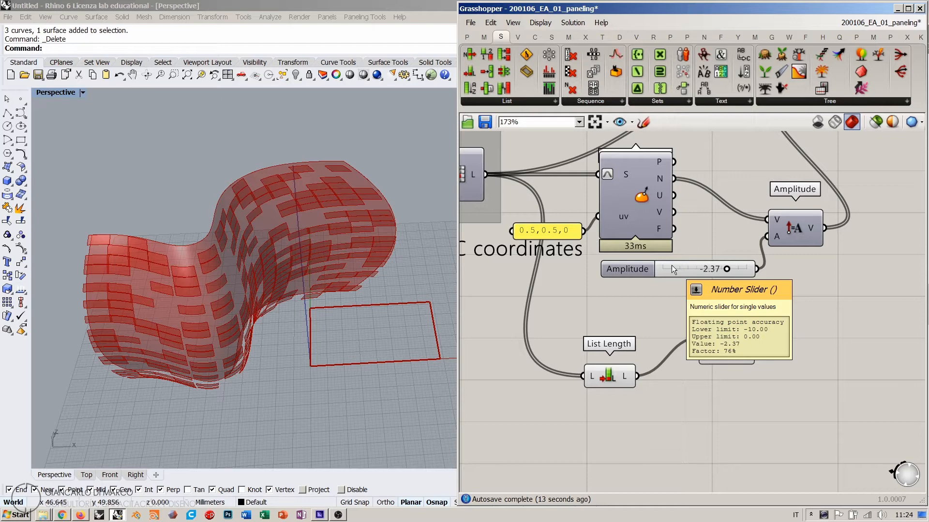
double_click(619, 318)
type("\"-10 To 0")
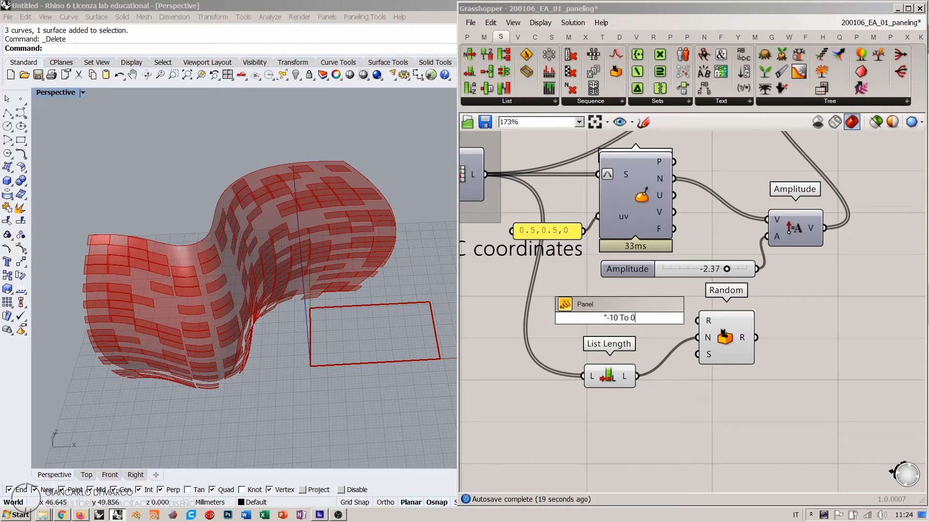
key("Return")
left_click_drag(652, 318, 703, 318)
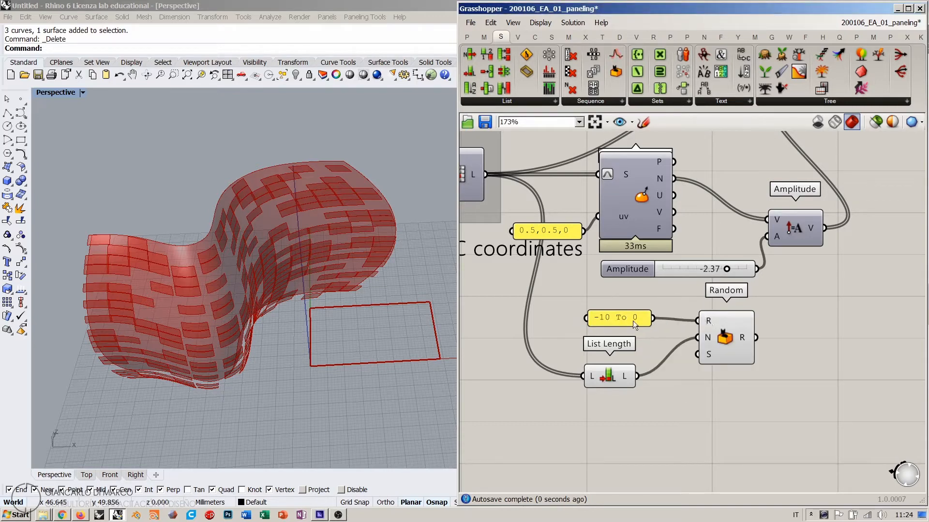
left_click_drag(634, 321, 618, 321)
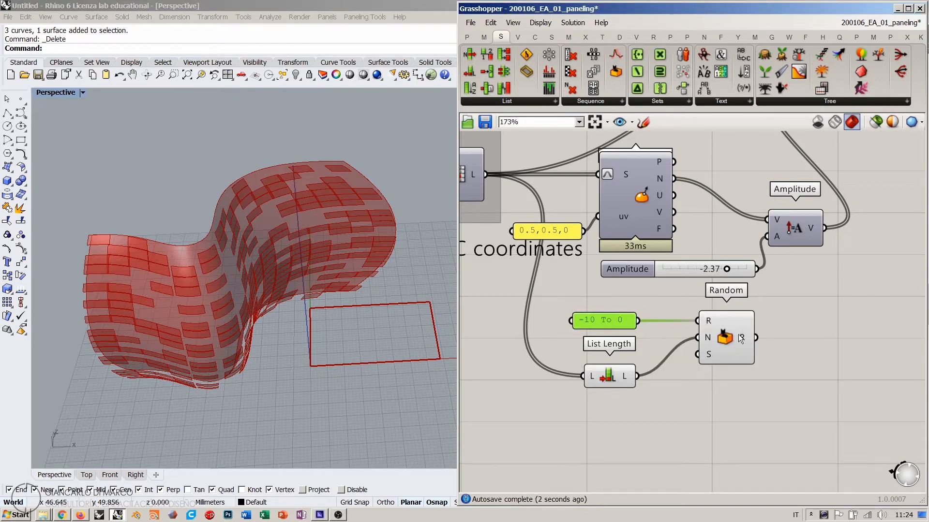
- Replace the slider on the Amplitude component's A input with the Random output, arranging the slider and Random beside it
mouse_move(743, 336)
left_click_drag(738, 268, 657, 271)
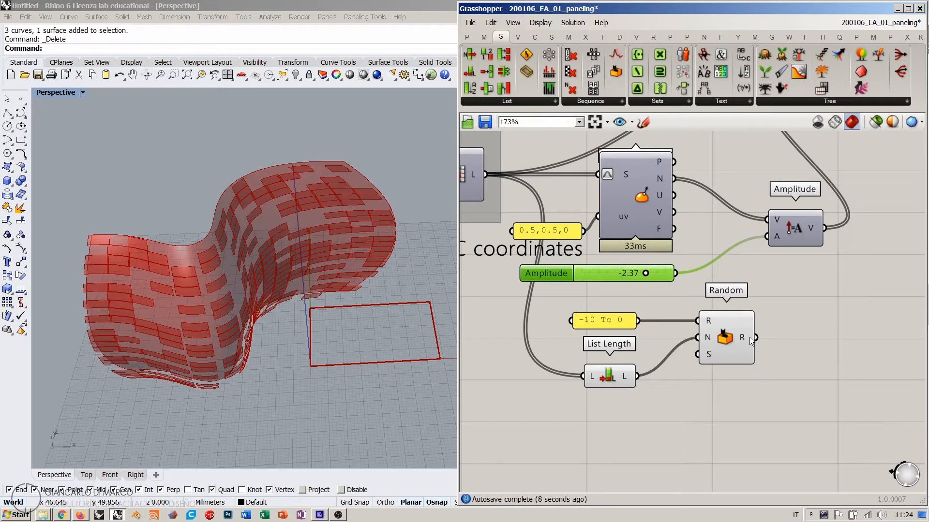
left_click_drag(731, 335, 692, 335)
left_click(755, 289)
left_click_drag(771, 237, 716, 337)
right_click_drag(259, 299, 312, 193)
right_click_drag(283, 253, 295, 302)
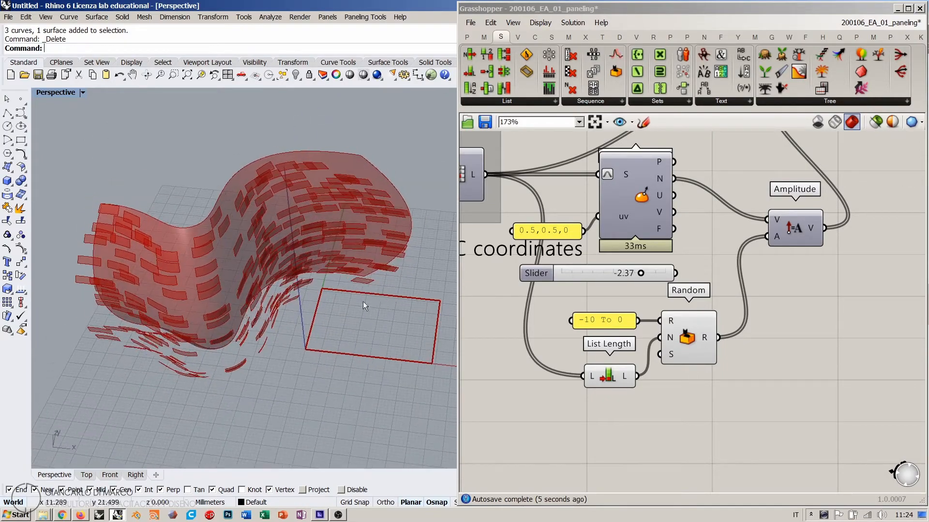
- Change the range panel feeding Random to "-5 To 0" and view the offset panels around the surface
double_click(589, 320)
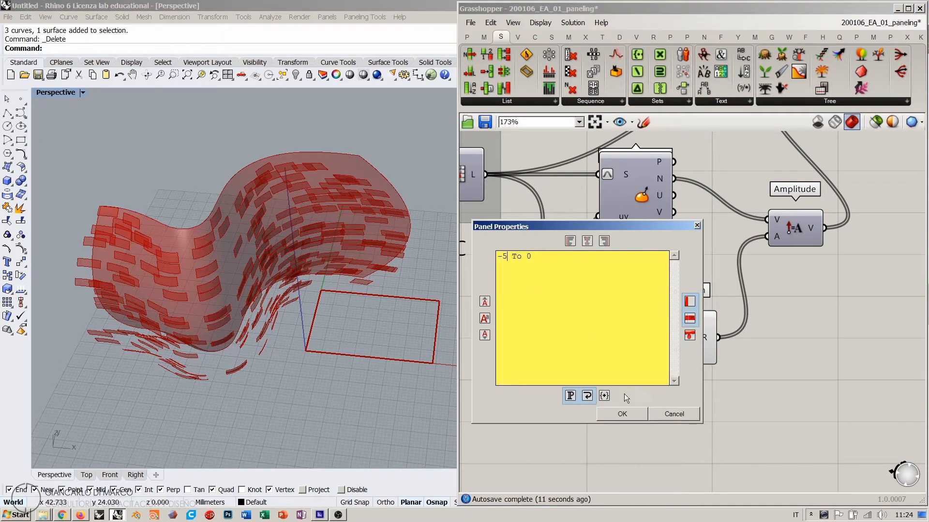
left_click(628, 414)
right_click_drag(290, 339, 308, 252)
right_click_drag(287, 335, 242, 194)
- Set the Seed slider of Random Reduce to 6733459 to get a different selection of panels
right_click_drag(479, 254, 663, 266)
right_click_drag(574, 257, 625, 260)
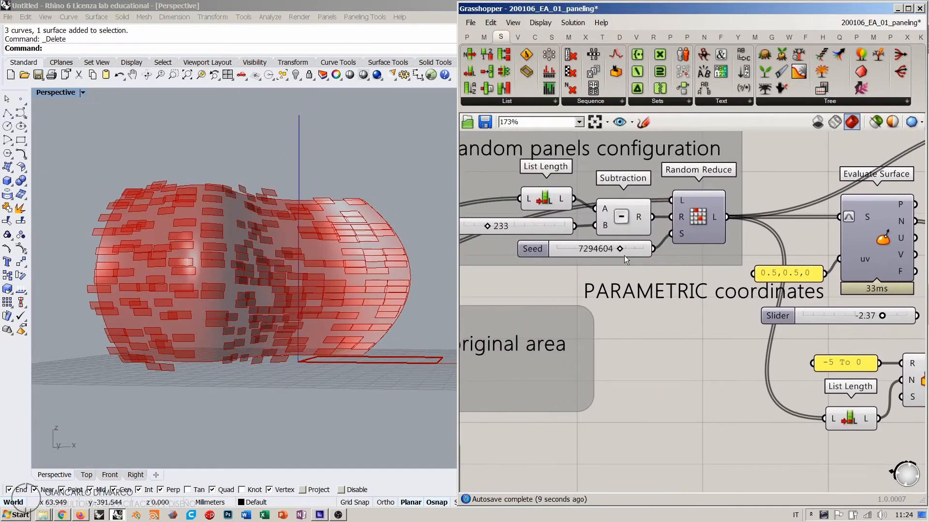
left_click_drag(620, 249, 596, 249)
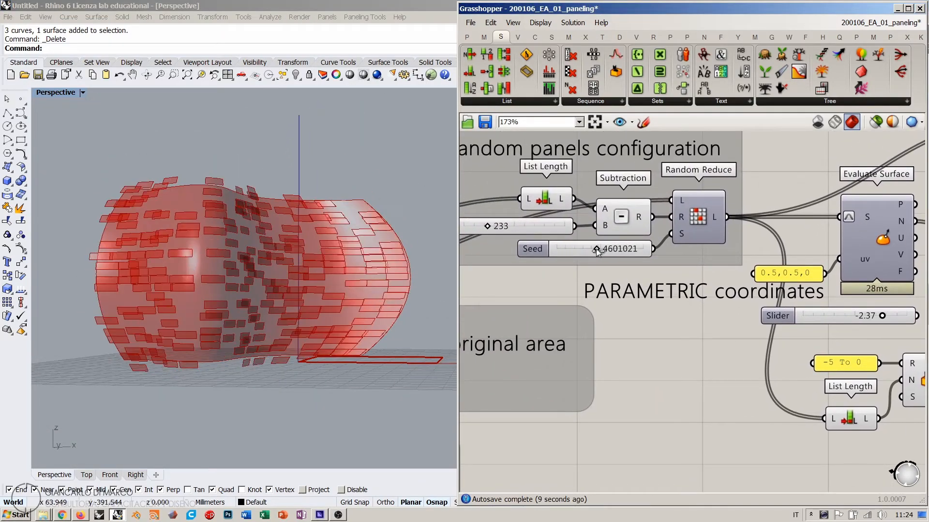
right_click_drag(288, 291, 264, 283)
left_click_drag(597, 249, 621, 249)
- Set the B slider of the Subtraction component to 132 to keep fewer panels
right_click_drag(490, 226, 600, 251)
mouse_move(599, 252)
left_mouse_down()
mouse_move(581, 251)
mouse_move(608, 253)
mouse_move(567, 254)
mouse_move(588, 252)
left_mouse_up()
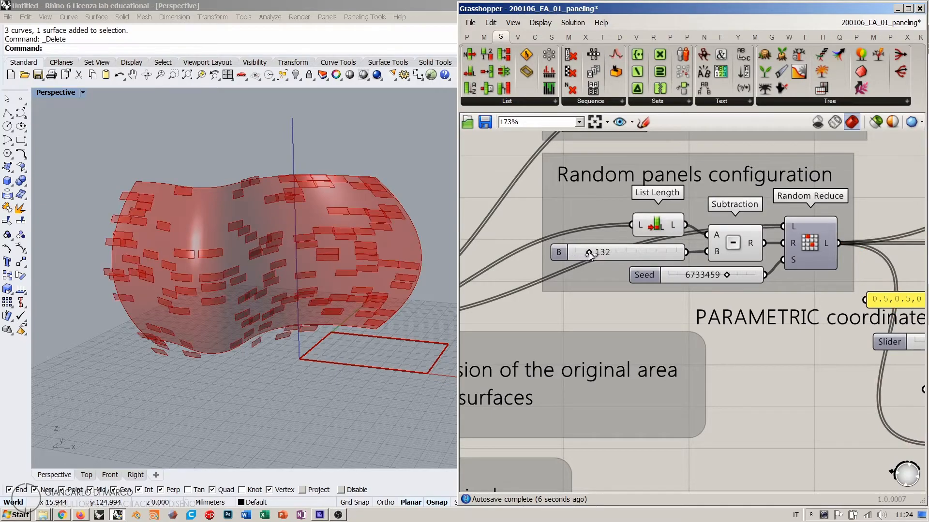
mouse_move(310, 338)
right_mouse_down()
mouse_move(262, 358)
mouse_move(227, 355)
mouse_move(297, 327)
right_mouse_up()
- Place the Move component closer to the Amplitude component and inspect the selected panels in the Rhino viewport
scroll(670, 312, "down", 6)
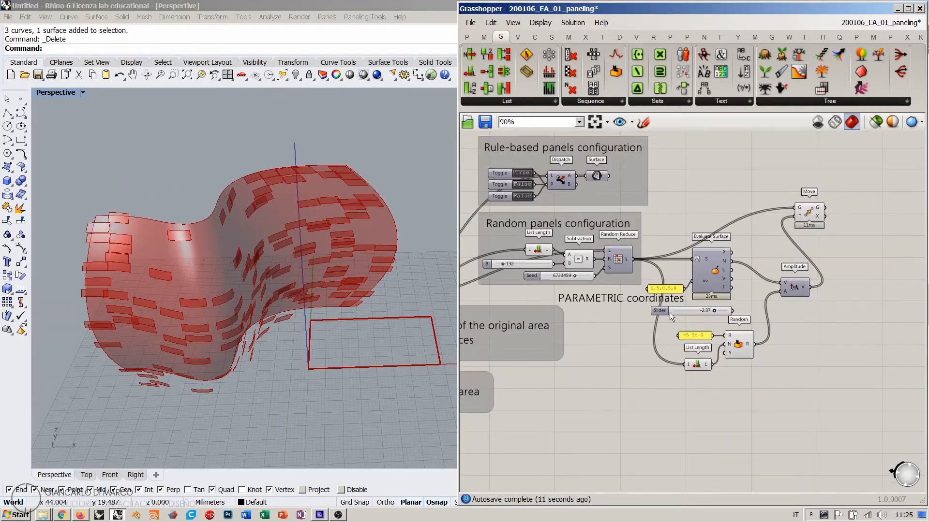
left_click_drag(735, 242, 774, 291)
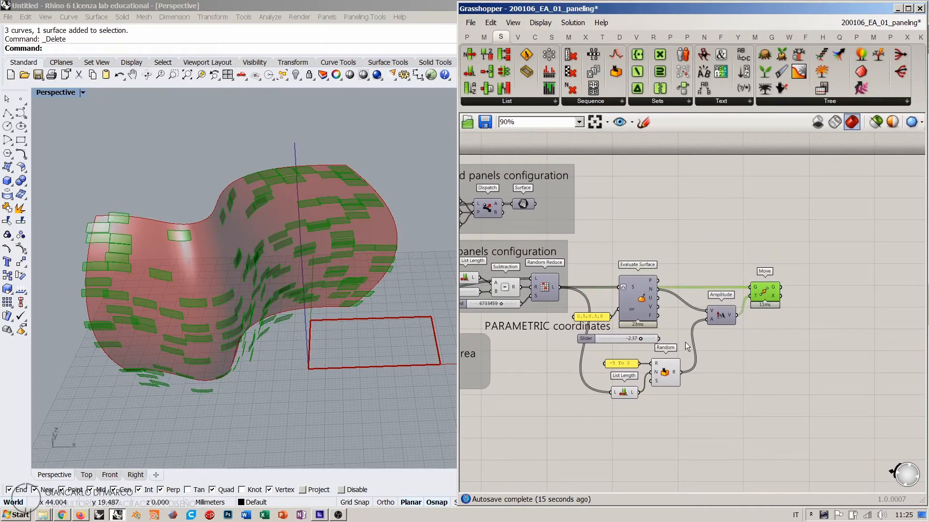
scroll(686, 319, "up", 3)
scroll(712, 320, "down", 1)
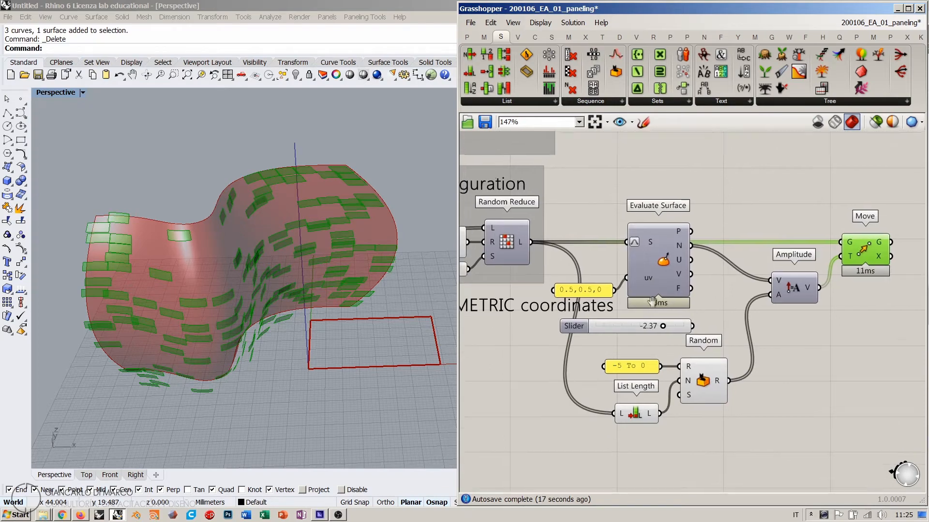
left_click_drag(643, 396, 643, 392)
right_click_drag(300, 288, 308, 310)
left_click(726, 200)
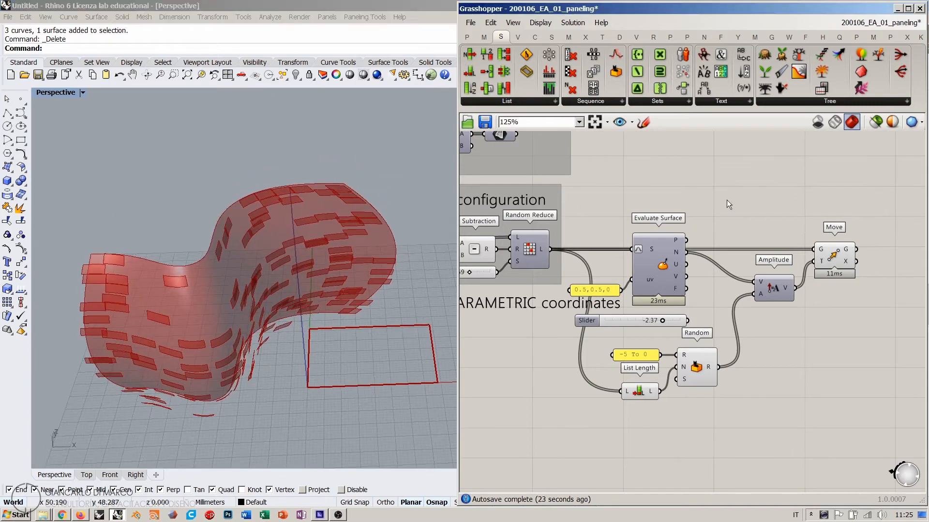
- Review the whole paneling definition from Plane Surface and Isotrim to Move, and examine the randomly offset panels in the viewport
scroll(783, 266, "down", 2)
right_click_drag(655, 265, 711, 277)
right_click_drag(257, 278, 250, 224)
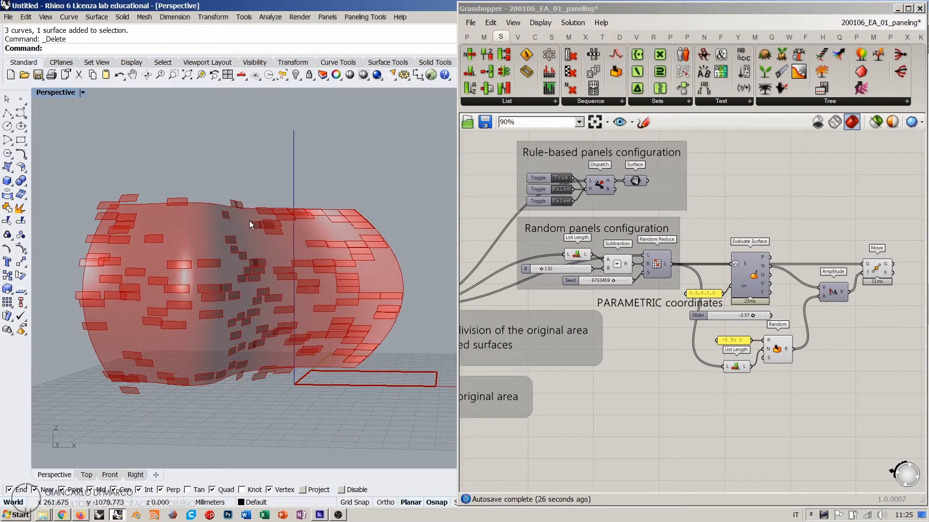
right_click_drag(274, 224, 304, 254)
left_click(486, 203)
right_click_drag(475, 304, 626, 297)
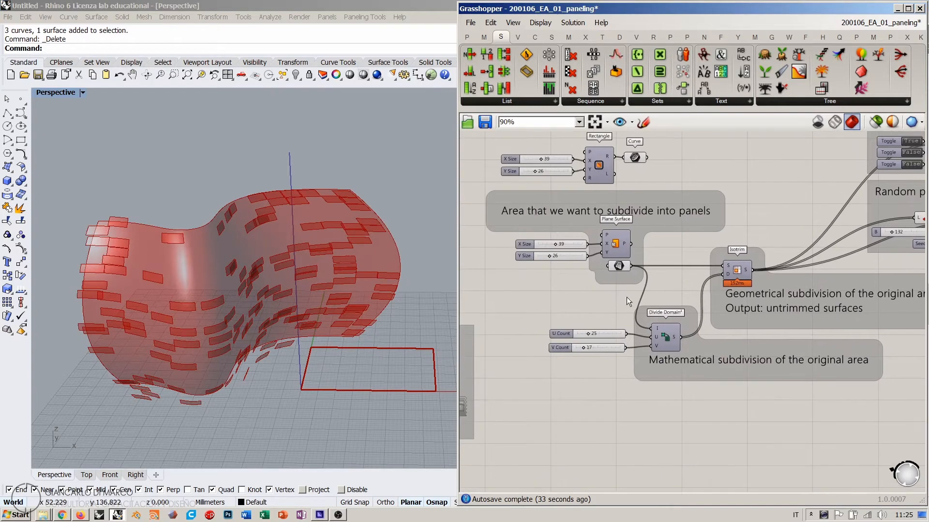
right_click_drag(657, 263, 605, 276)
scroll(604, 275, "up", 1)
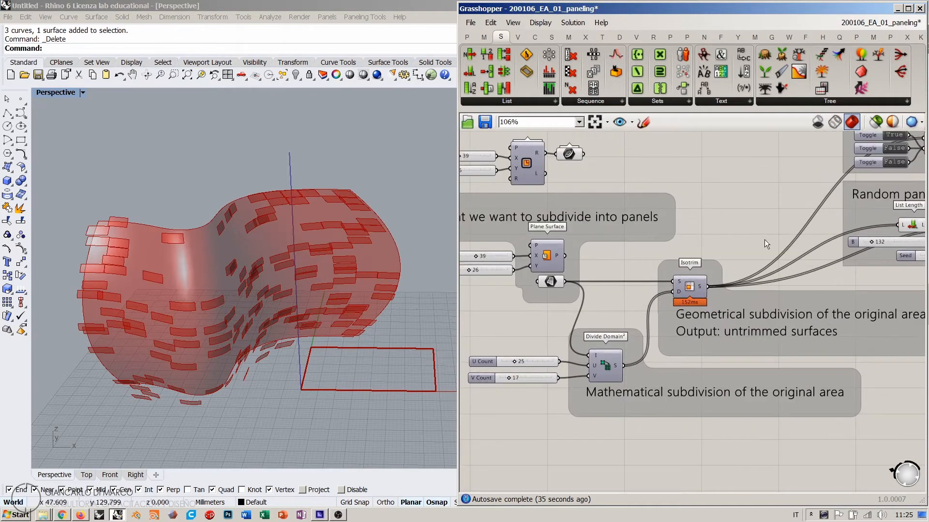
right_click_drag(764, 240, 592, 240)
scroll(590, 240, "down", 4)
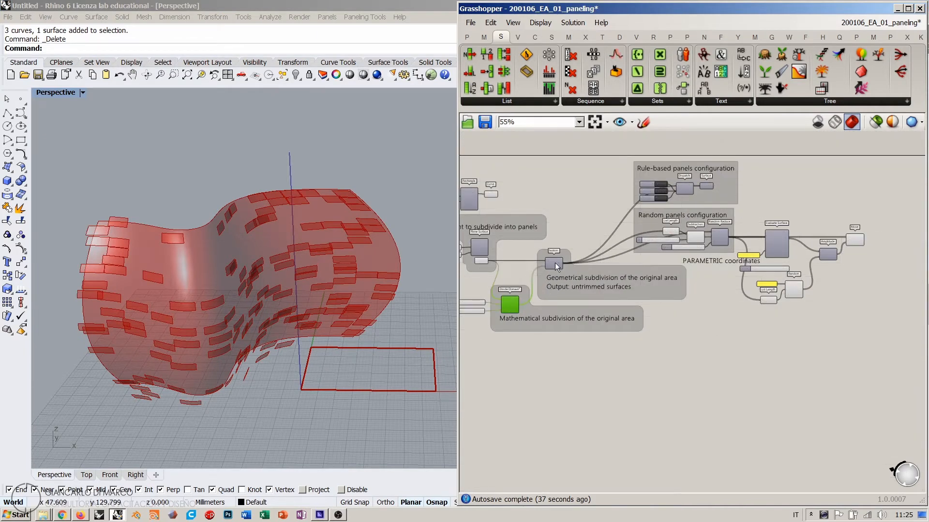
- Hide the preview of the Surface parameter below Plane Surface that feeds Isotrim and Divide Domain²
left_click(554, 264, "shift")
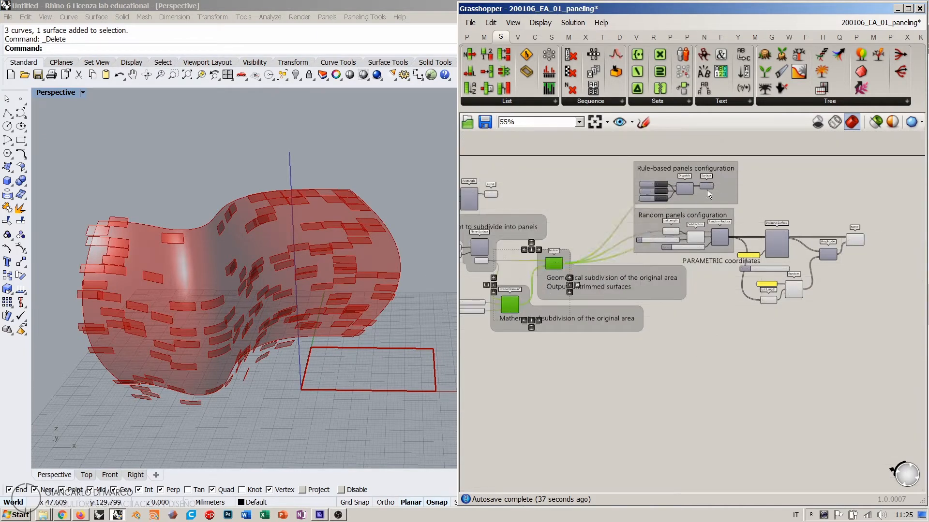
left_click(855, 240, "shift")
left_click(823, 344)
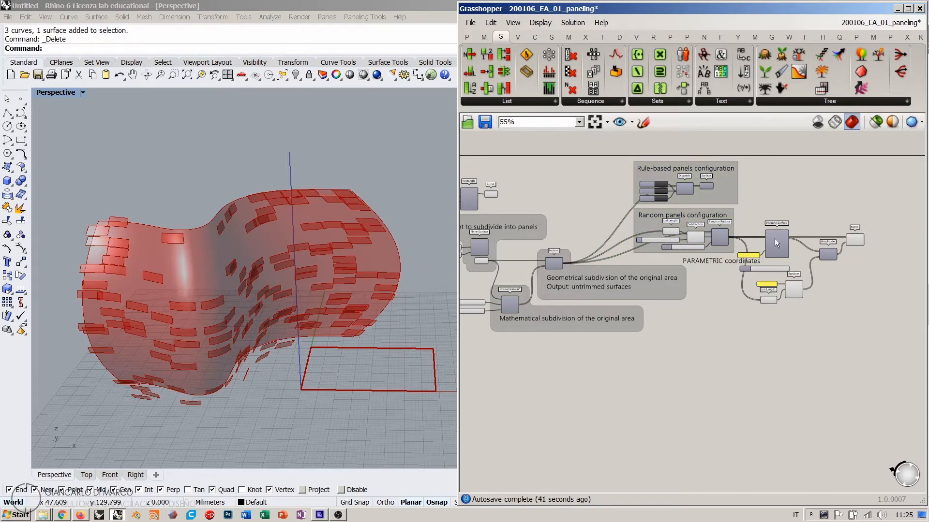
scroll(607, 263, "up", 5)
left_click(606, 263)
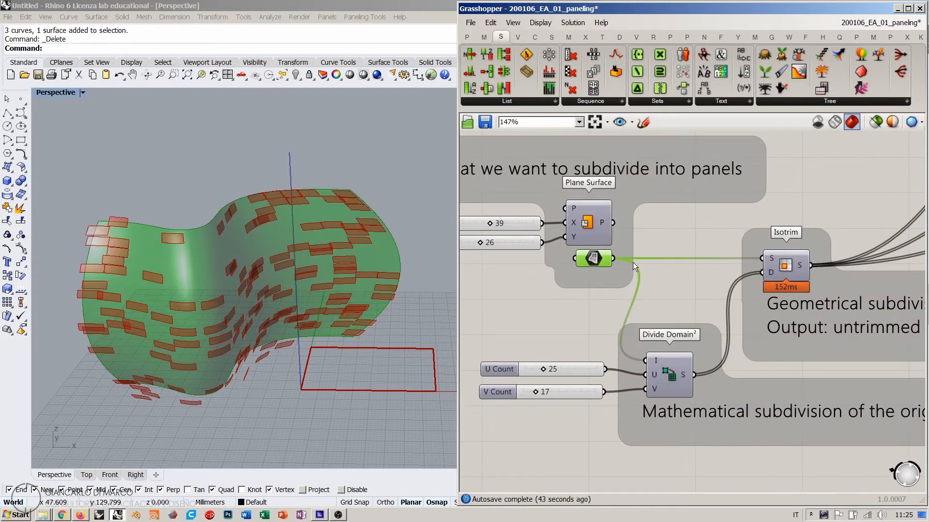
key("ctrl+q")
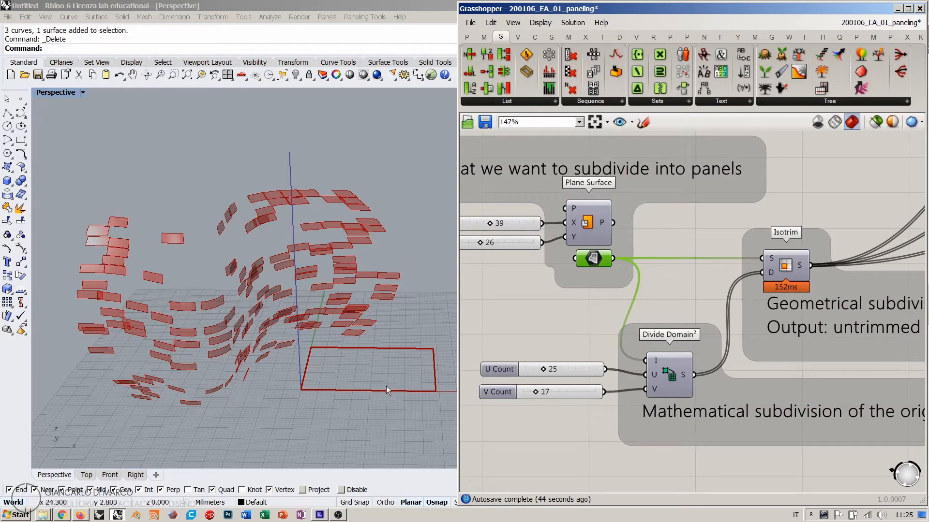
left_click(556, 312)
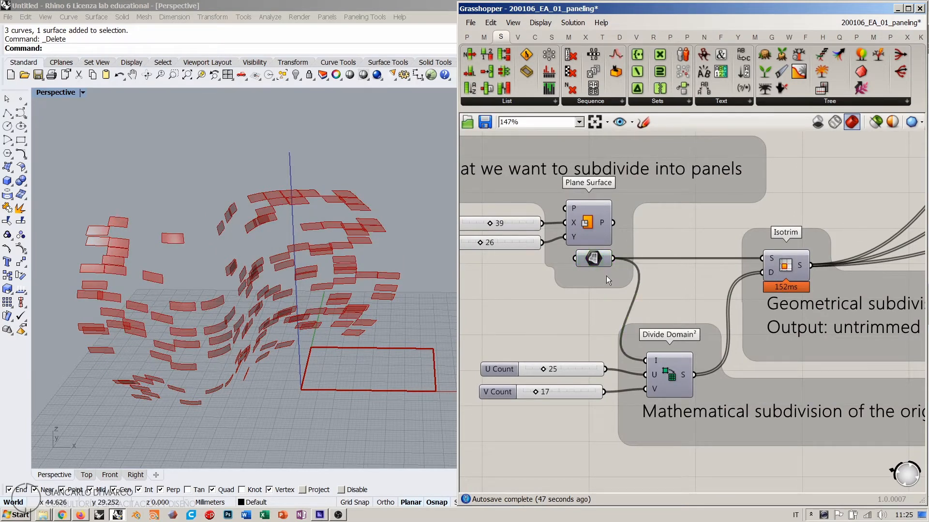
- Transfer the Surface parameter's output connections to the P output of Plane Surface and switch on Plane Surface's preview
left_click_drag(614, 259, 613, 223, "ctrl+shift")
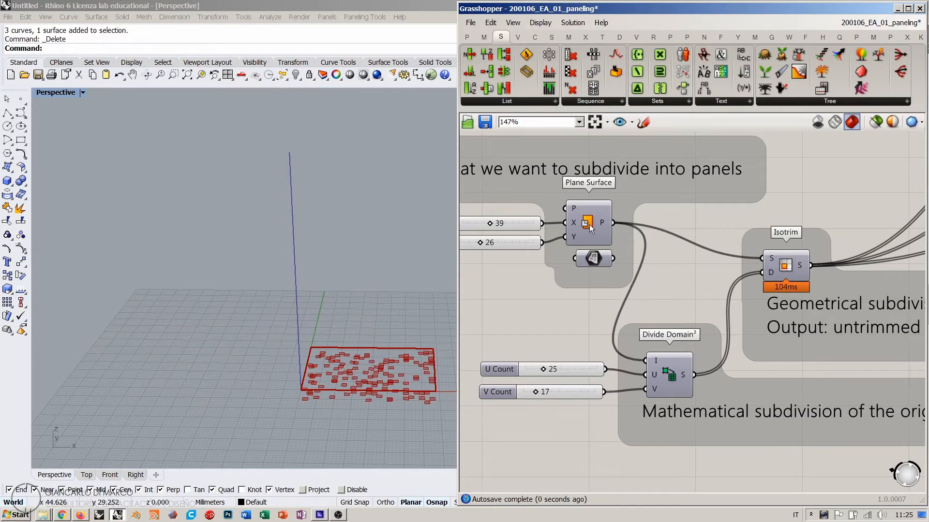
left_click(589, 225)
key("ctrl+q")
left_click(660, 268)
right_click_drag(282, 387, 275, 340)
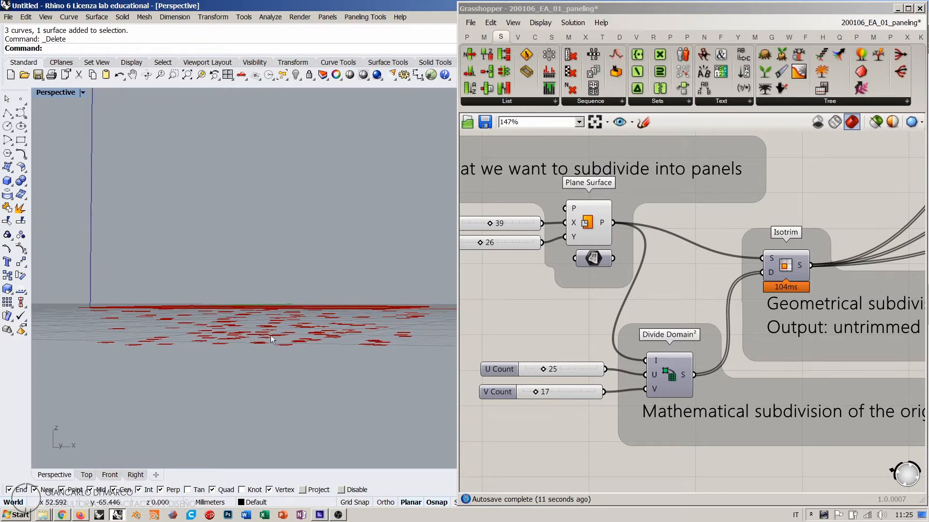
- Set the unconnected Slider above the Random component to -4.95 and dismiss the browser notification
right_click_drag(789, 358, 475, 282)
right_click_drag(859, 328, 510, 335)
right_click_drag(738, 323, 699, 384)
scroll(647, 310, "up", 2)
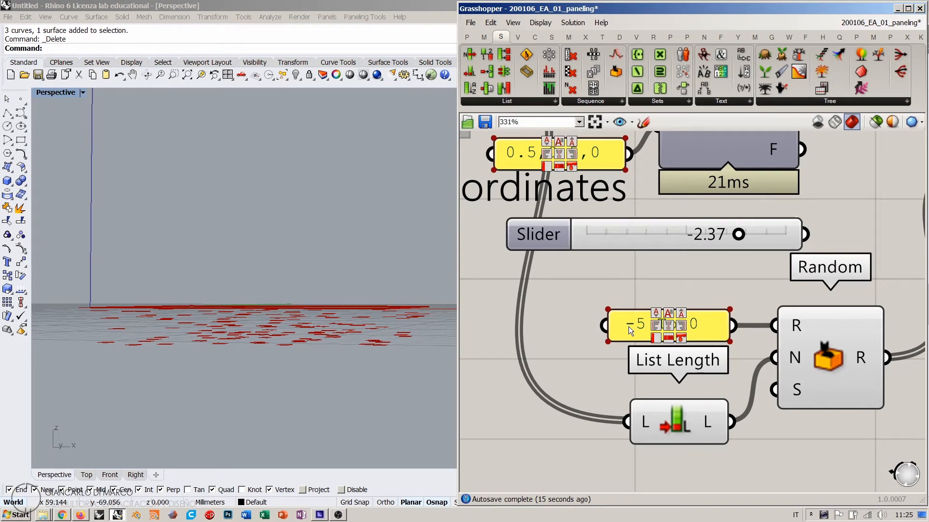
scroll(628, 327, "down", 2)
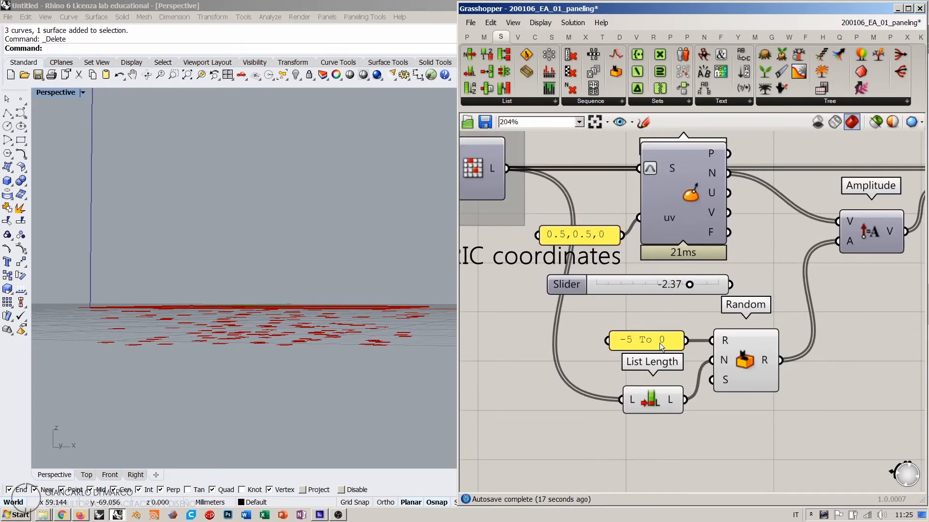
left_click_drag(689, 284, 658, 289)
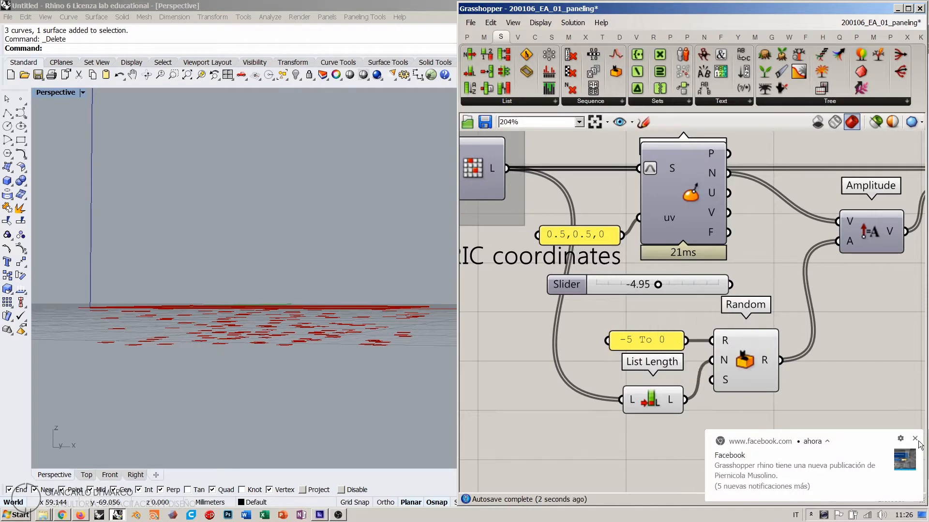
left_click(916, 441)
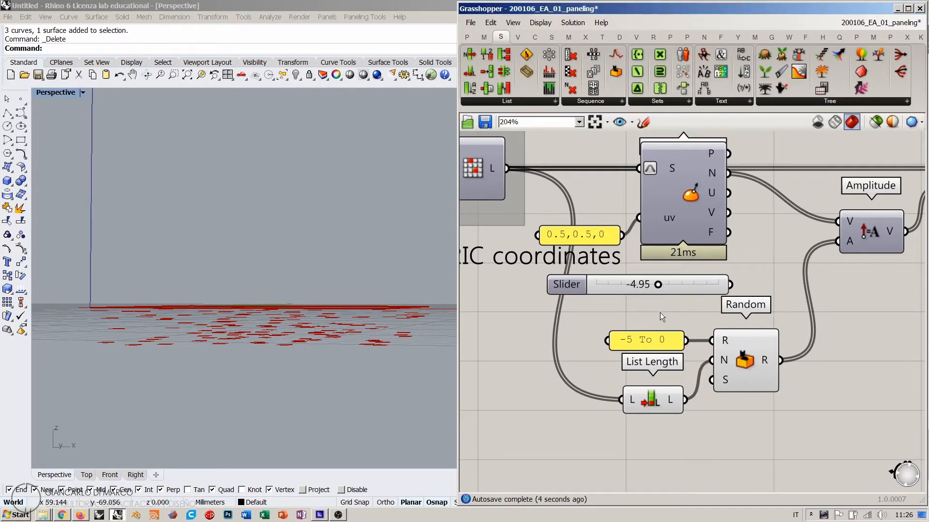
- Change the text of the panel feeding Random's R input to 0 To 5
double_click(640, 341)
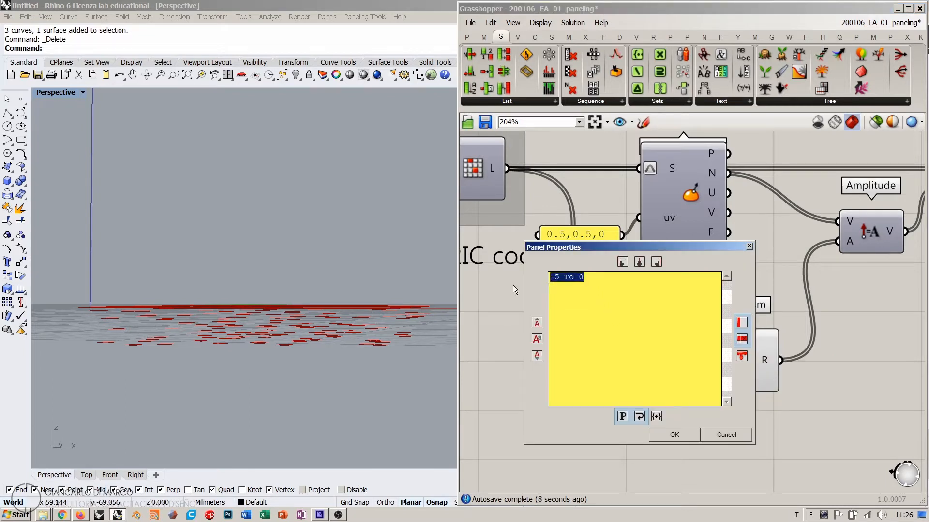
type("0 To")
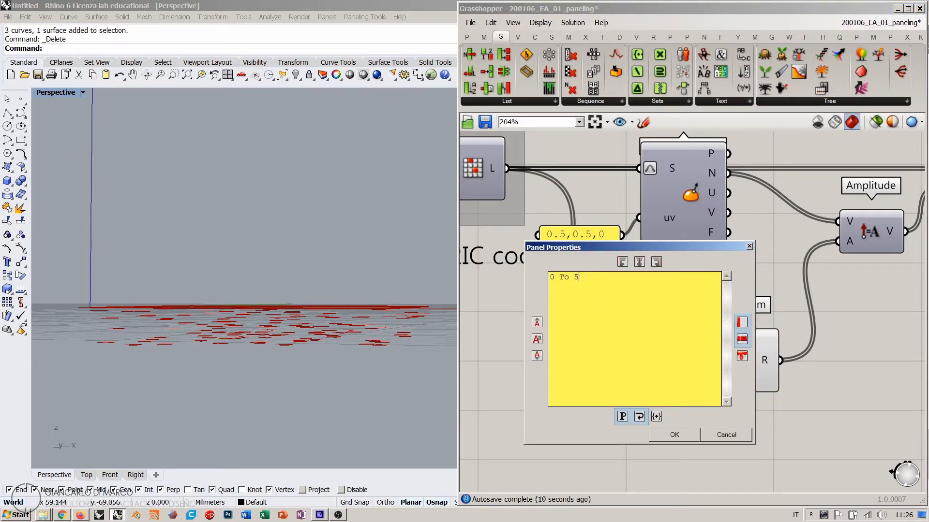
left_click(675, 436)
left_click(677, 456)
- Examine the offset panels from several angles and check which of them the Move component produces
right_click_drag(285, 271, 276, 214)
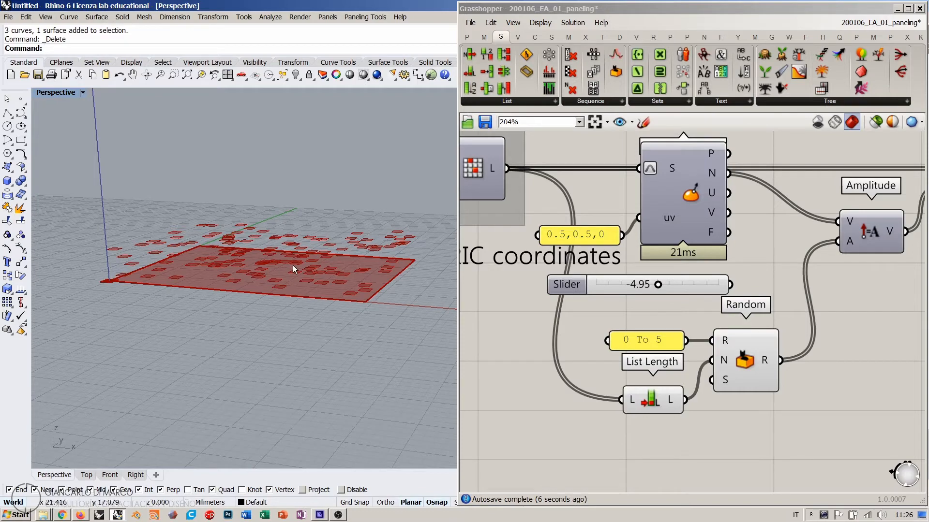
right_click_drag(293, 266, 349, 306)
left_click(616, 319)
scroll(696, 298, "down", 3)
scroll(701, 302, "down", 2)
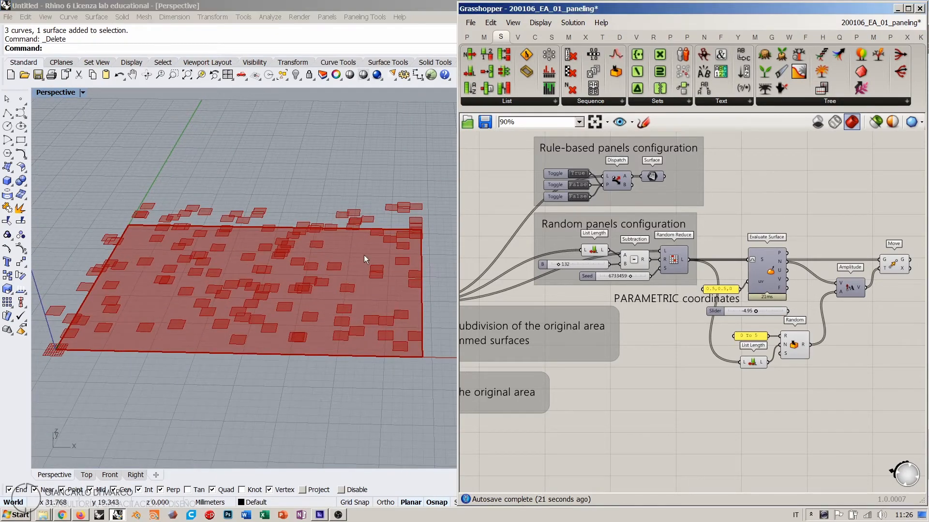
right_click_drag(364, 255, 350, 302)
scroll(497, 326, "down", 3)
scroll(748, 274, "up", 4)
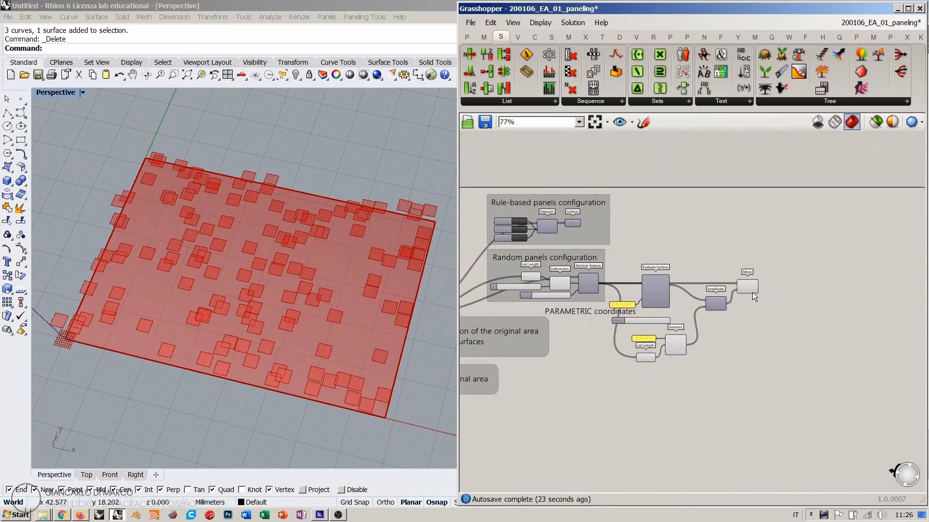
left_click(742, 286)
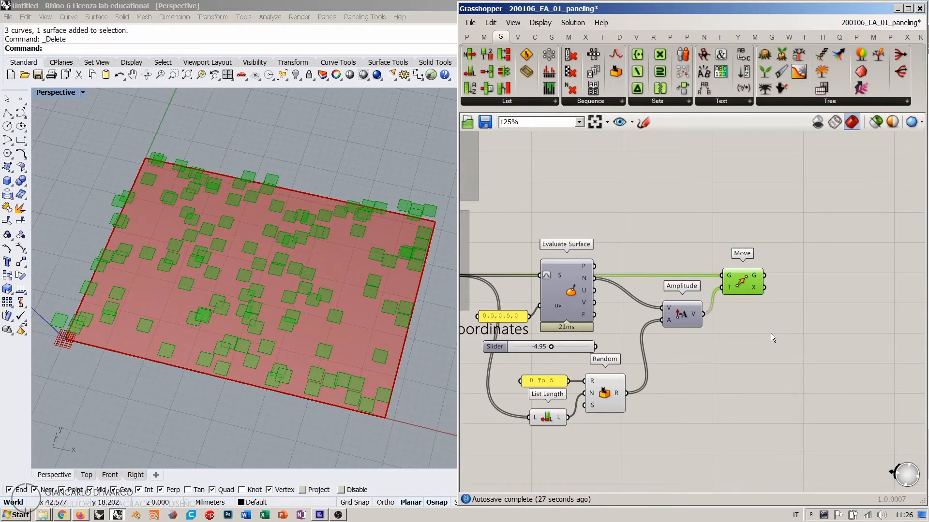
left_click(704, 225)
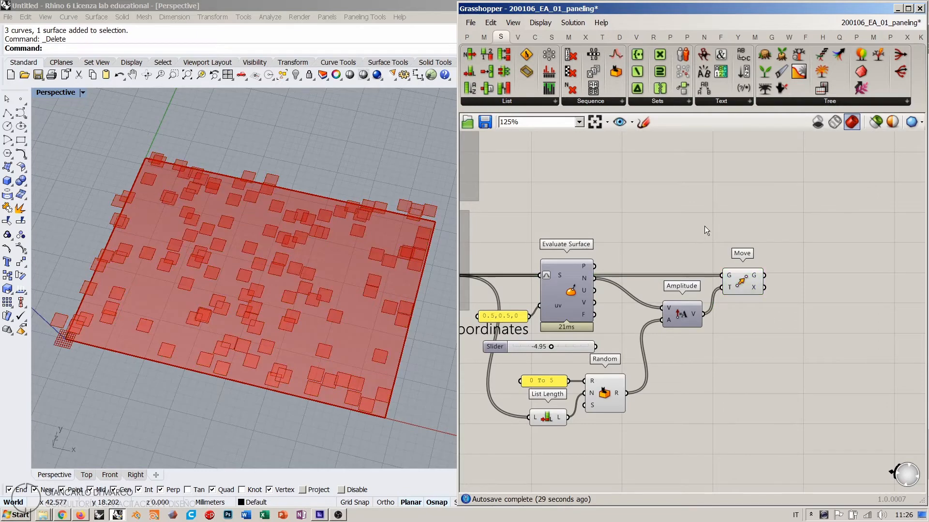
right_click_drag(333, 309, 312, 276)
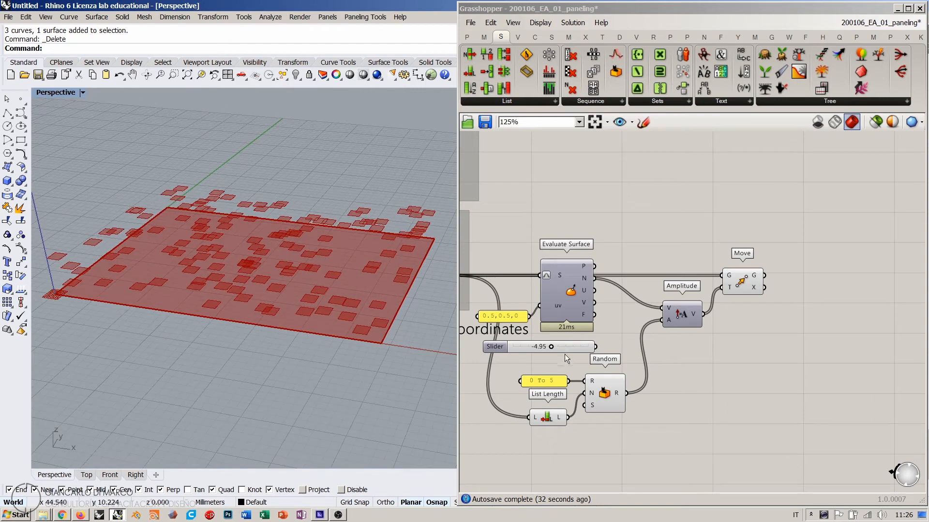
- Replace the 0 To 5 panel with a 5.00 Number Slider connected to Random's R input
right_click_drag(570, 368, 677, 295)
scroll(677, 295, "up", 3)
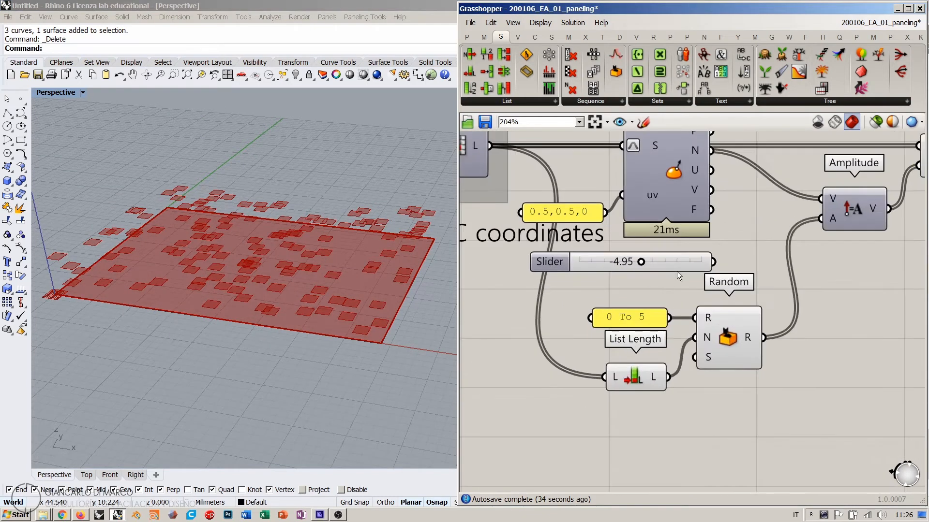
left_click(627, 320)
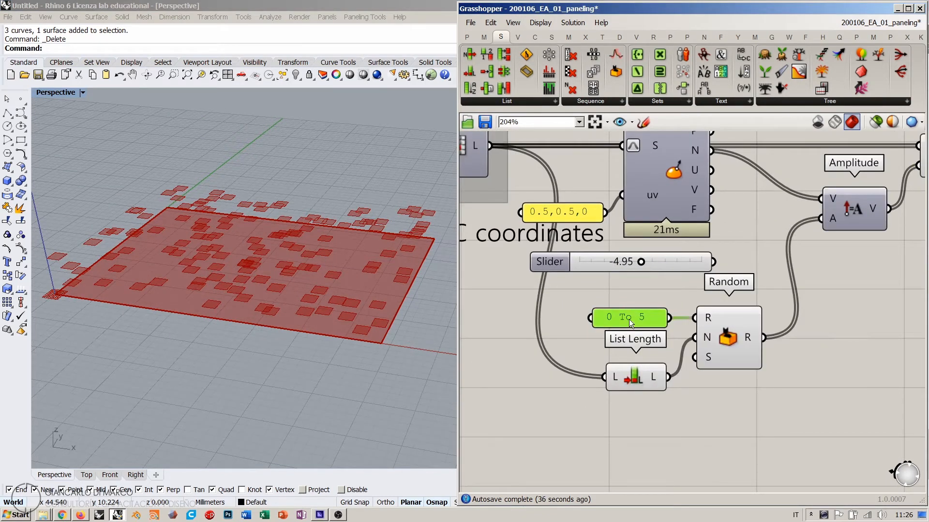
key("Delete")
double_click(610, 319)
type("5")
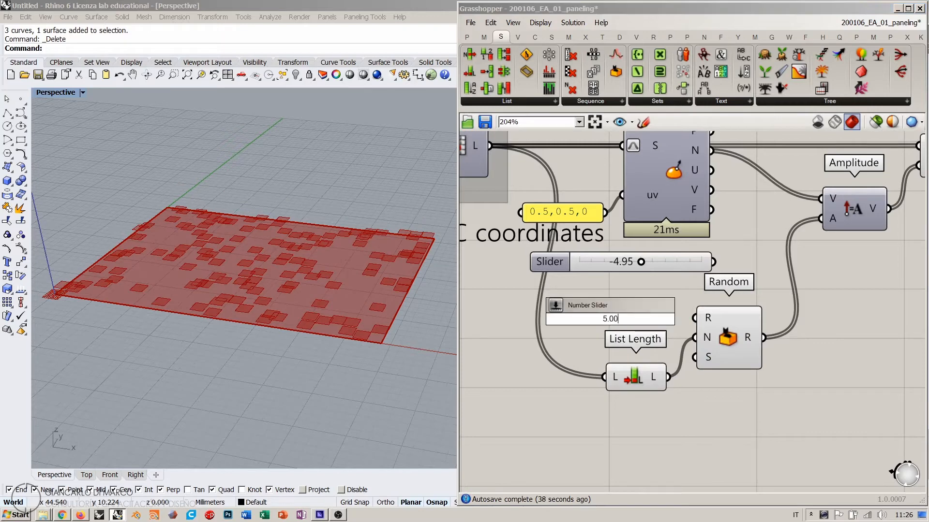
key("Return")
mouse_move(669, 320)
left_mouse_down()
mouse_move(657, 319)
mouse_move(678, 318)
left_mouse_up()
- Set the Range slider of Random to 2.79 and inspect the offset panels in the Rhino viewport
left_click(661, 300)
left_click_drag(622, 318, 597, 330)
right_click_drag(303, 355, 328, 255)
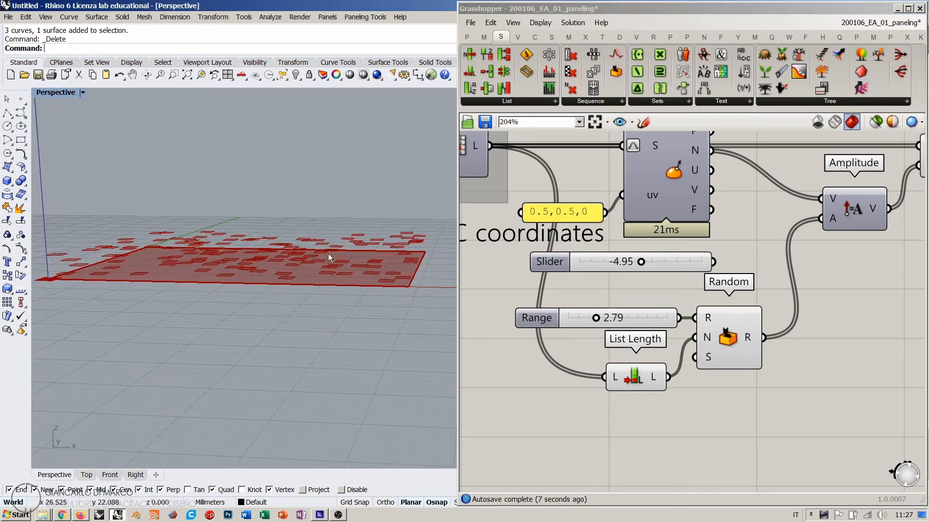
right_click_drag(225, 288, 343, 259)
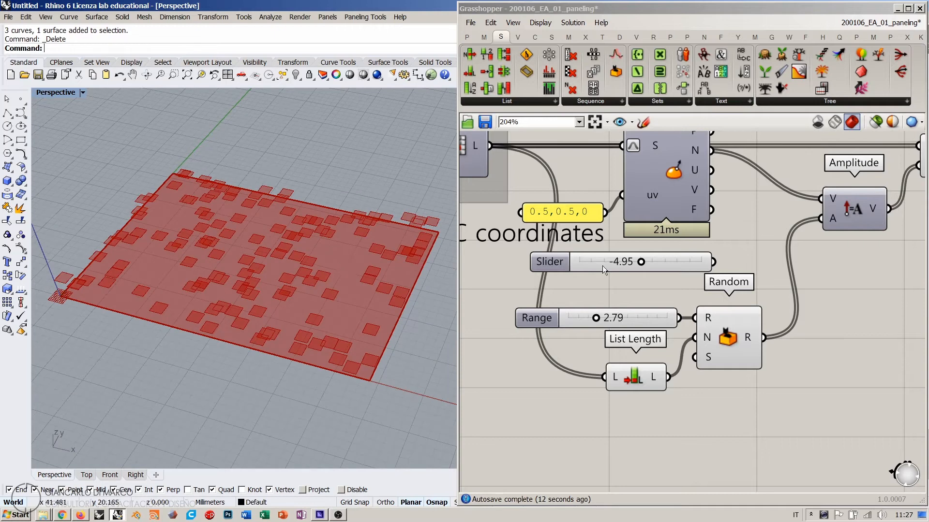
- Shift the Move component upward to make room and add an Offset Surface component beneath it
scroll(602, 265, "down", 3)
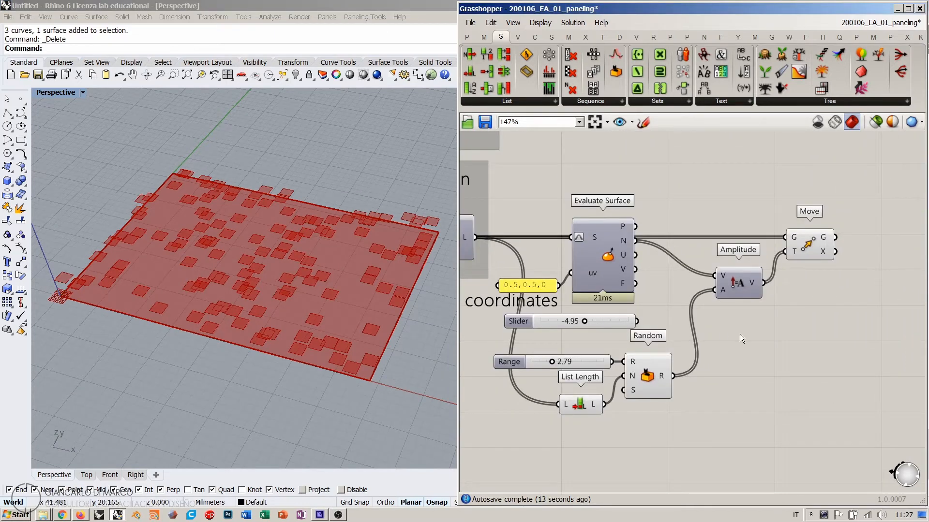
left_click_drag(809, 247, 808, 200)
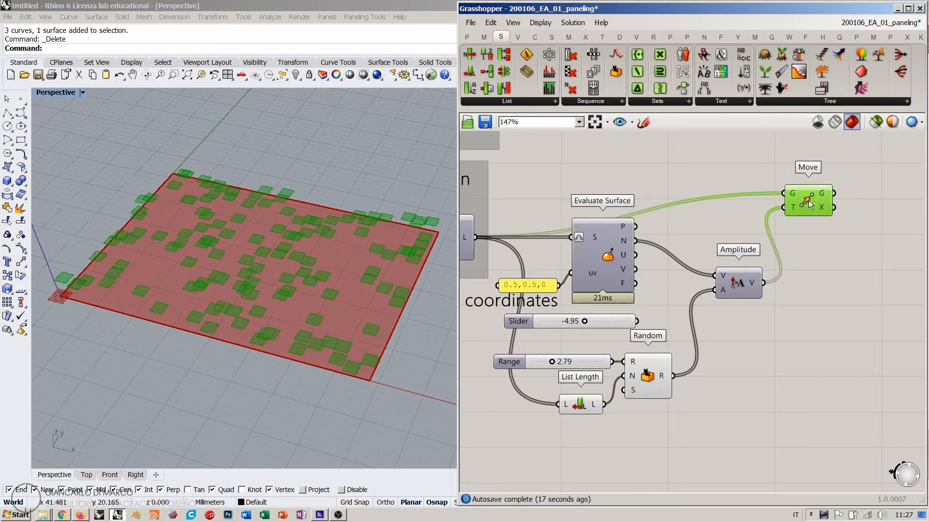
right_click_drag(301, 278, 323, 237)
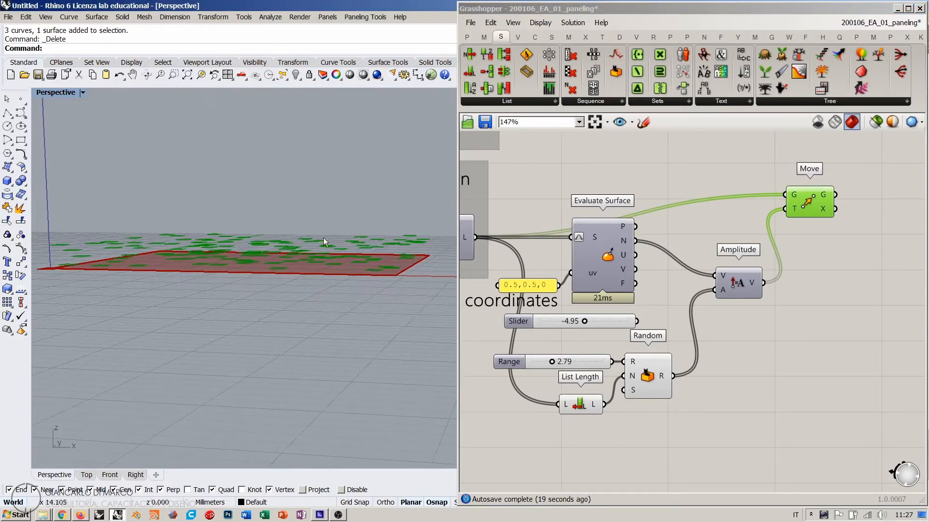
left_click(724, 199)
double_click(833, 258)
type("o")
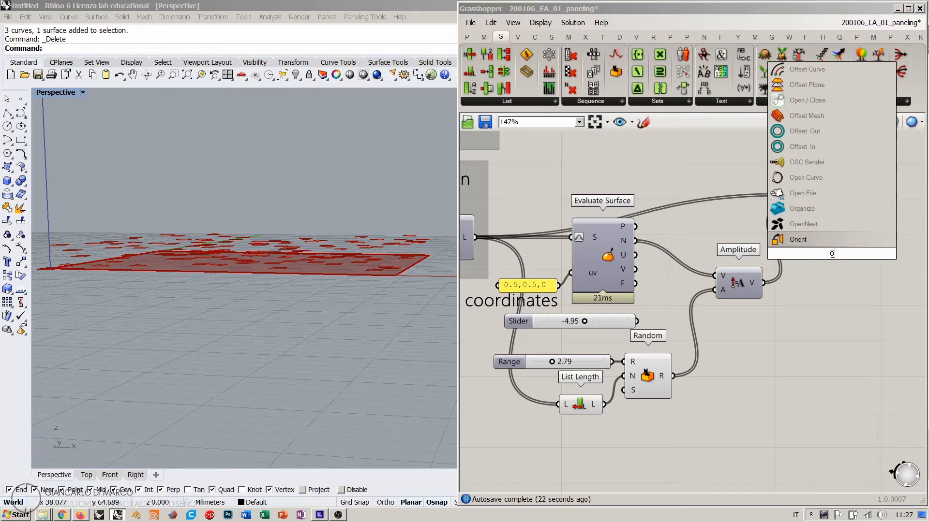
type("ff")
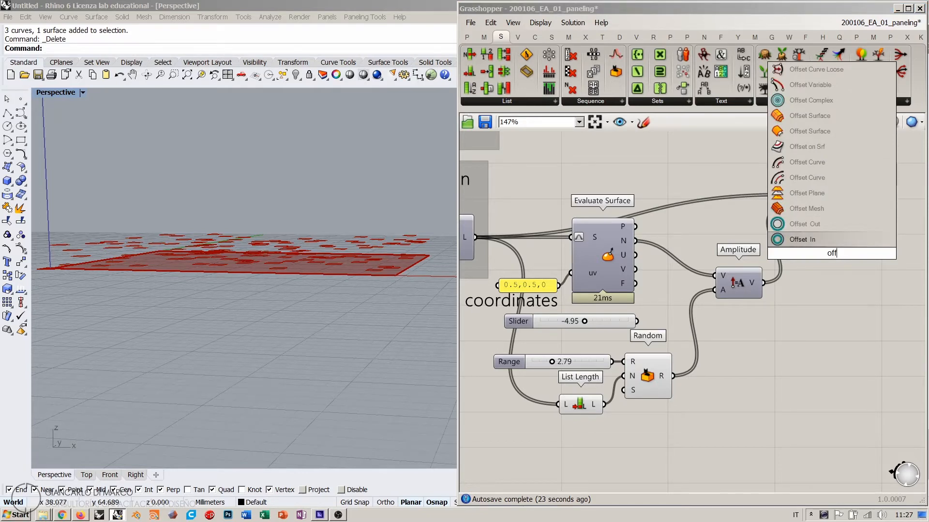
left_click(808, 134)
left_click_drag(829, 261, 819, 271)
right_click_drag(770, 253, 834, 266)
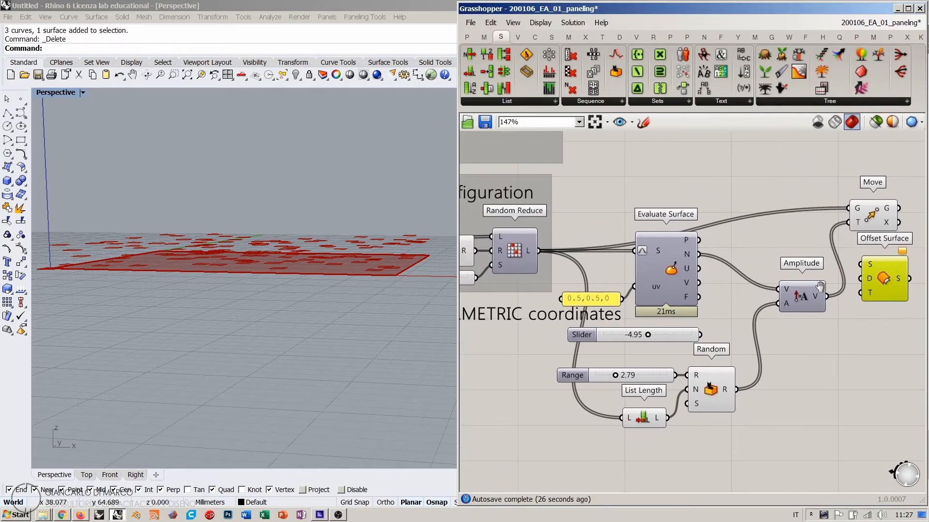
left_click_drag(863, 214, 857, 170)
left_click_drag(880, 274, 872, 229)
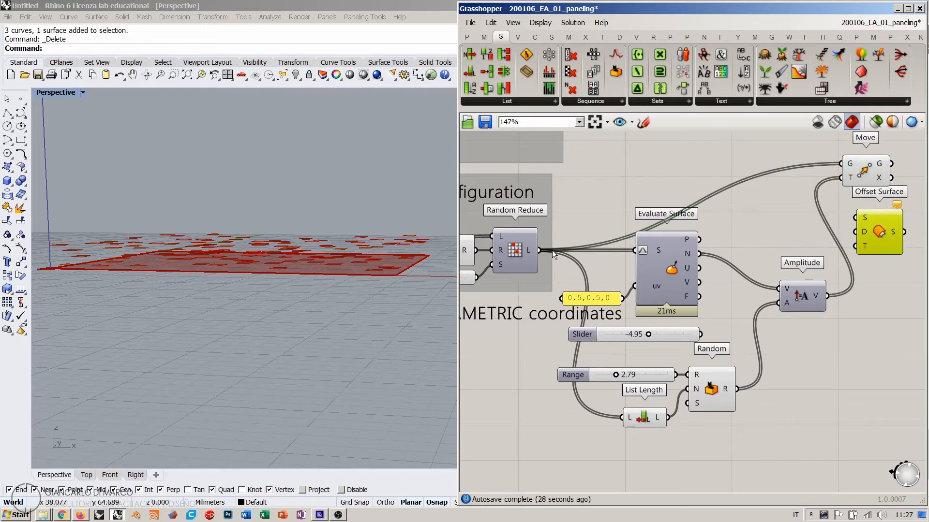
- Connect Random Reduce's L output to Offset Surface's S input and Random's R output to its D input
left_click_drag(587, 219, 869, 230)
left_click(662, 189)
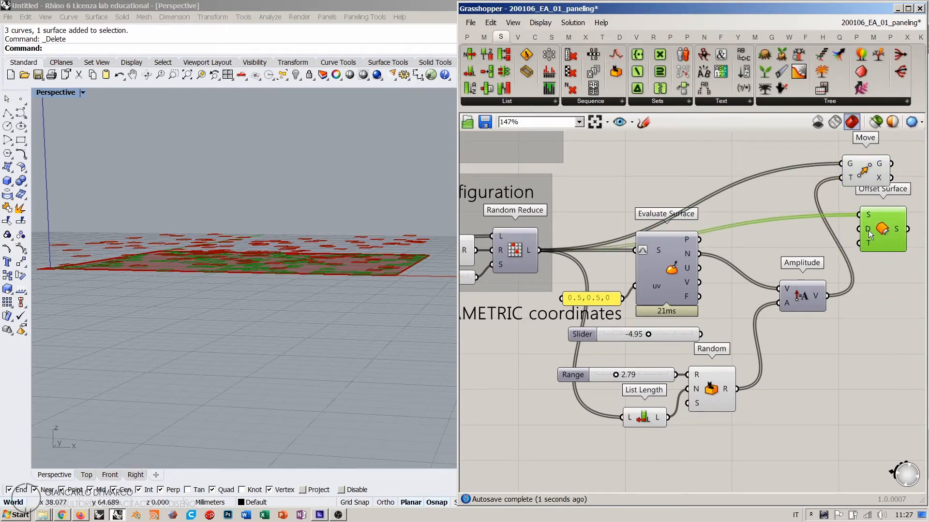
left_click_drag(812, 309, 774, 303)
left_click(745, 381)
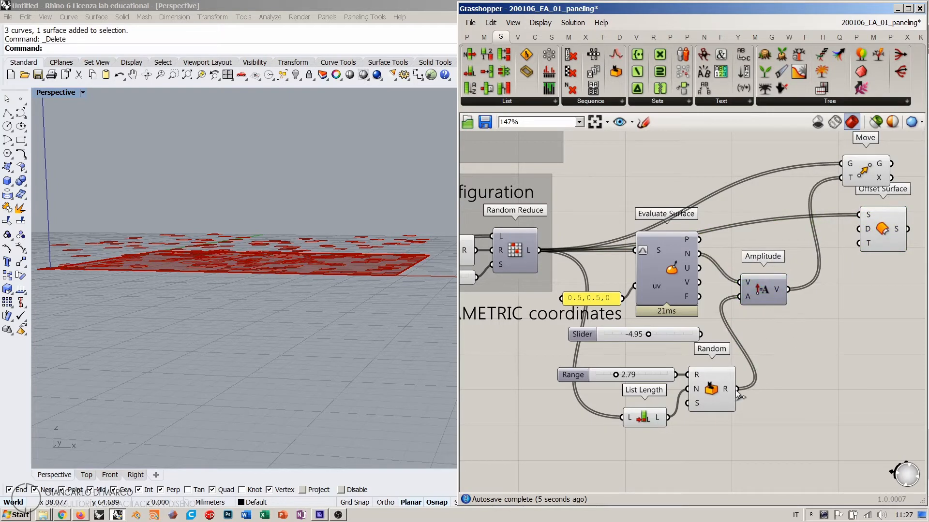
left_click_drag(738, 390, 876, 238)
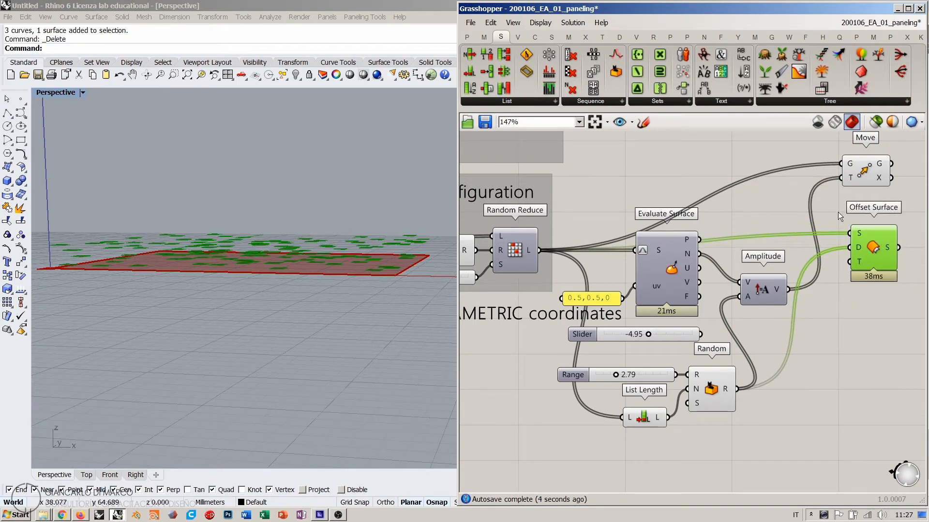
- Delete the Move and Amplitude components from the definition
left_click_drag(860, 172, 833, 183)
key("Delete")
left_click(770, 280)
key("Delete")
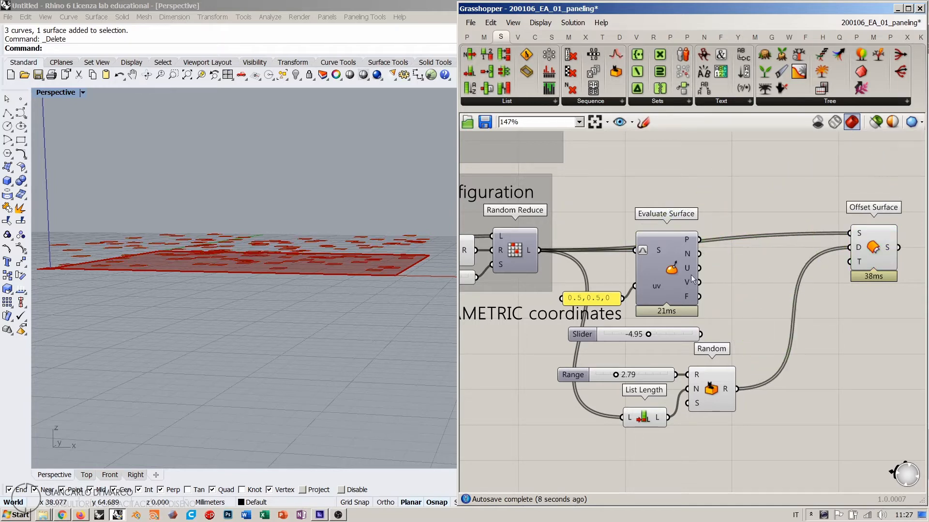
- Move the Offset Surface component down beside Random, next to Random's R output
left_click(663, 269)
left_click(745, 257)
left_click_drag(878, 238, 774, 392)
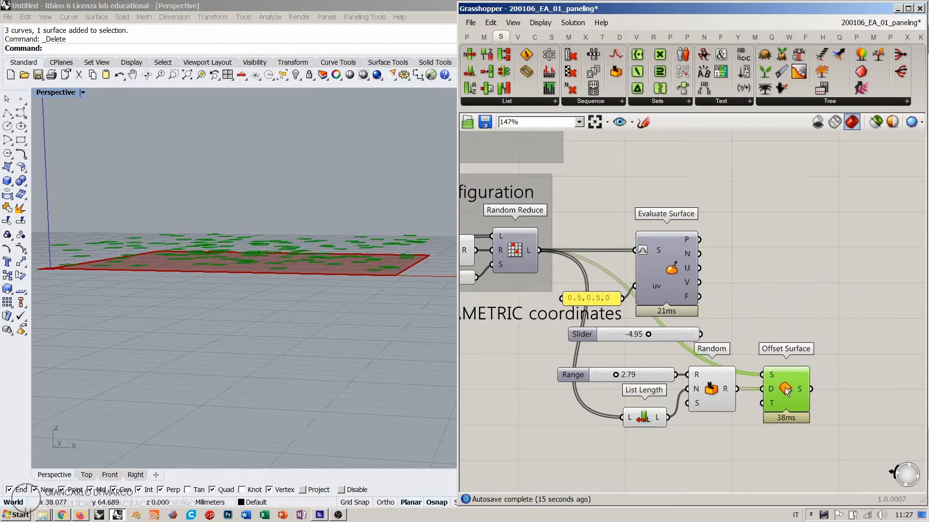
- Move Evaluate Surface, its 0.5,0.5,0 panel and the PARAMETRIC coordinates label up to the free canvas area and group them
left_click(810, 339)
left_click(603, 297, "shift")
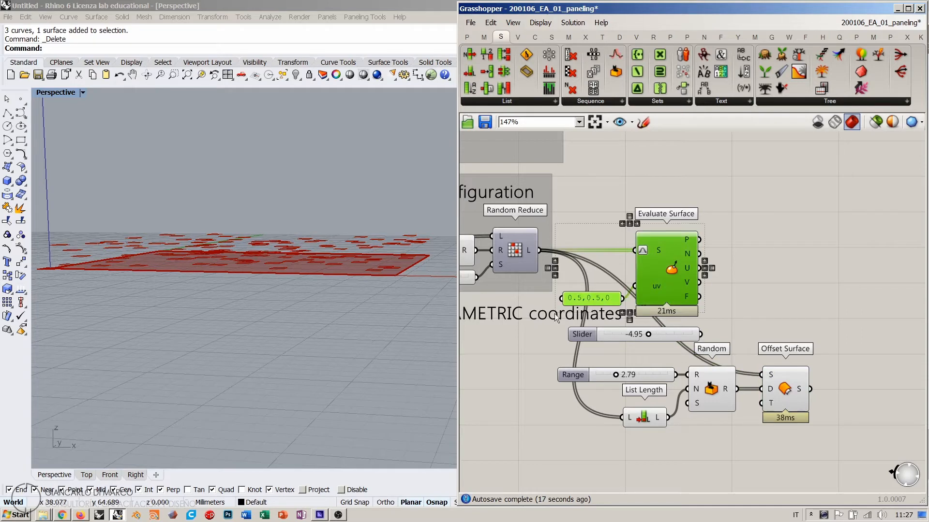
left_click(540, 319, "shift")
mouse_move(541, 320)
left_mouse_down()
mouse_move(660, 273)
mouse_move(819, 229)
mouse_move(853, 204)
left_mouse_up()
key("ctrl+g")
- Delete the unconnected slider above Random from the definition
left_click(846, 298)
mouse_move(840, 282)
right_mouse_down()
mouse_move(786, 336)
mouse_move(769, 242)
right_mouse_up()
mouse_move(814, 268)
left_mouse_down()
mouse_move(618, 366)
mouse_move(705, 281)
left_mouse_up()
left_click(659, 286)
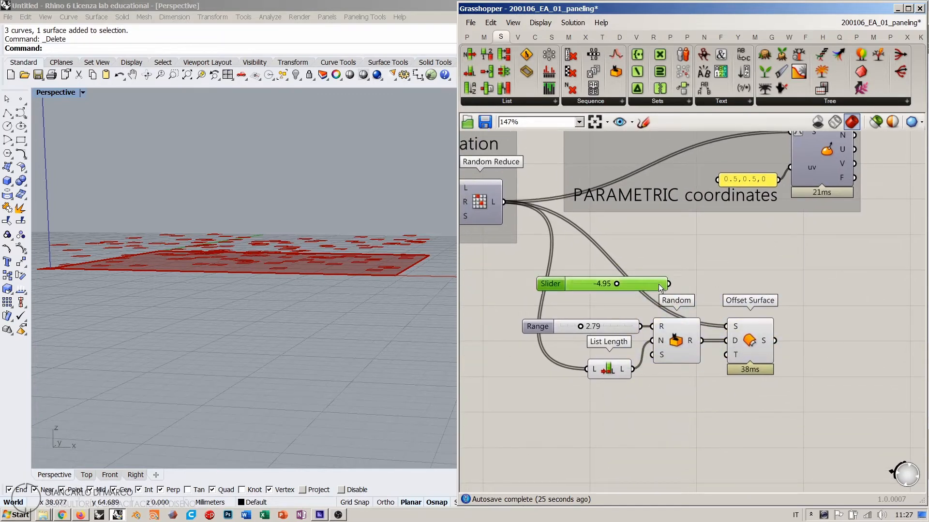
key("Delete")
- Group the Range slider, List Length, Random and Offset Surface, and move the group slightly up under the PARAMETRIC coordinates group
left_click_drag(769, 316, 544, 398)
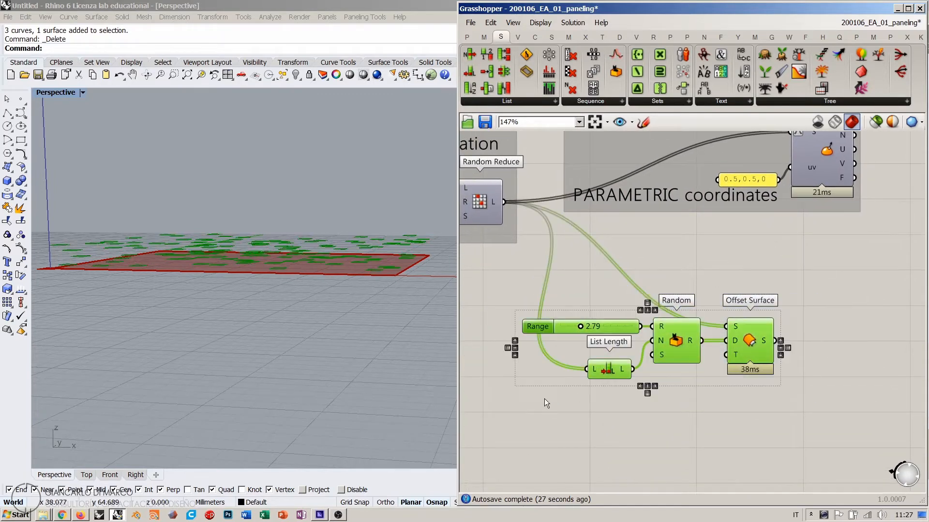
key("ctrl+g")
left_click(547, 401)
left_click_drag(706, 373, 754, 342)
left_click(793, 304)
left_click_drag(793, 305, 792, 305)
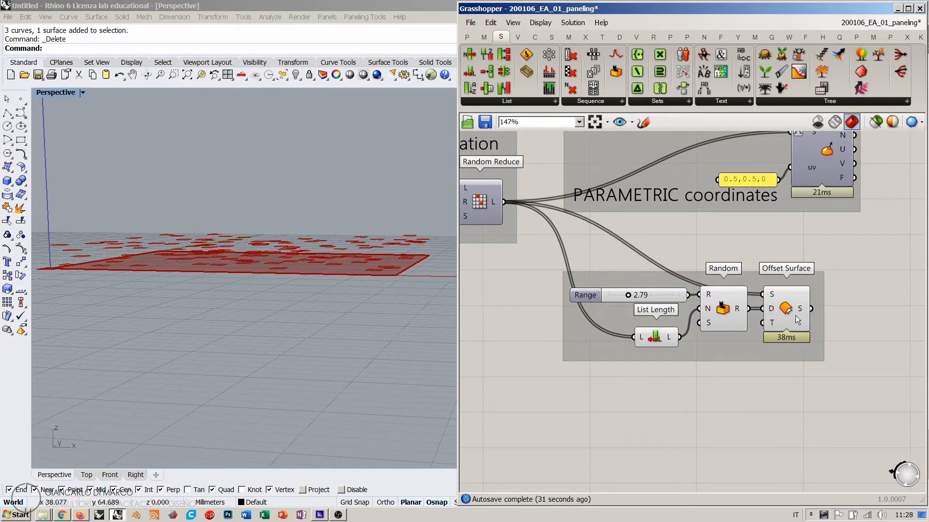
- Add an Area component after Offset Surface and connect Offset Surface's S output to its G input
right_click_drag(310, 237, 319, 325)
right_click_drag(833, 340, 690, 339)
double_click(765, 321)
type("area")
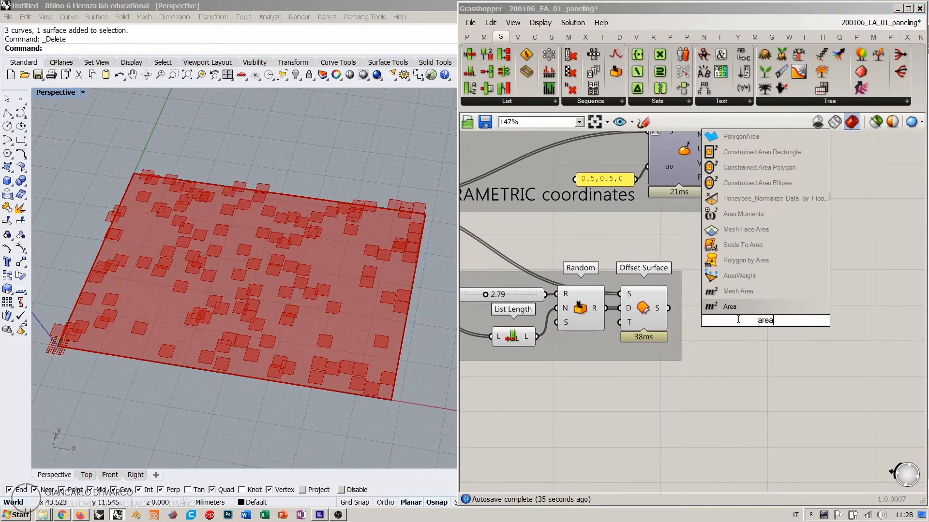
key("Return")
left_click_drag(668, 308, 752, 312)
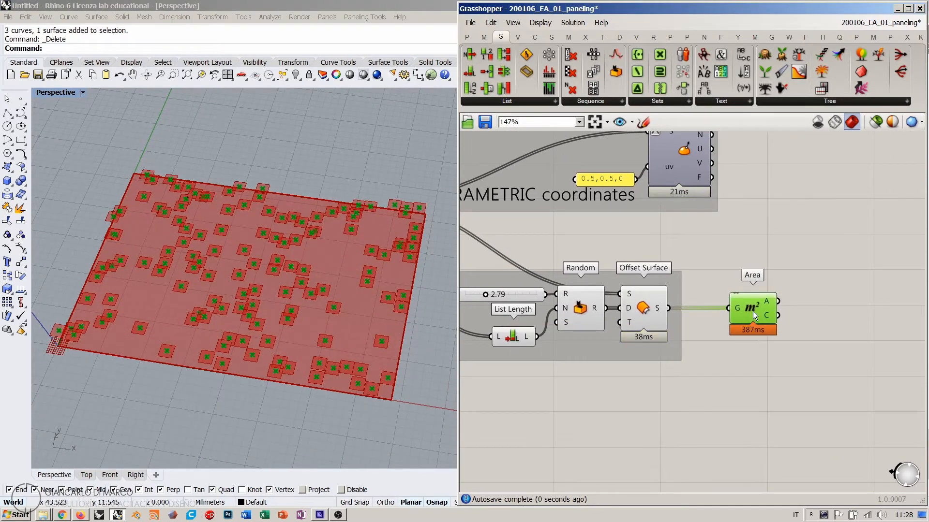
- Add a Scale component to the right of the Area component
right_click_drag(245, 311, 222, 230)
right_click_drag(804, 342, 711, 323)
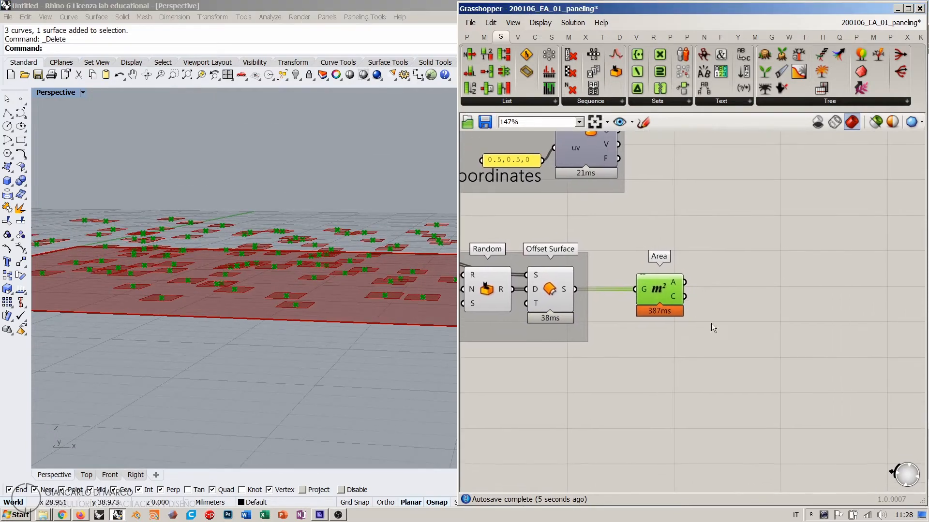
double_click(751, 320)
type("scale")
left_click(726, 310)
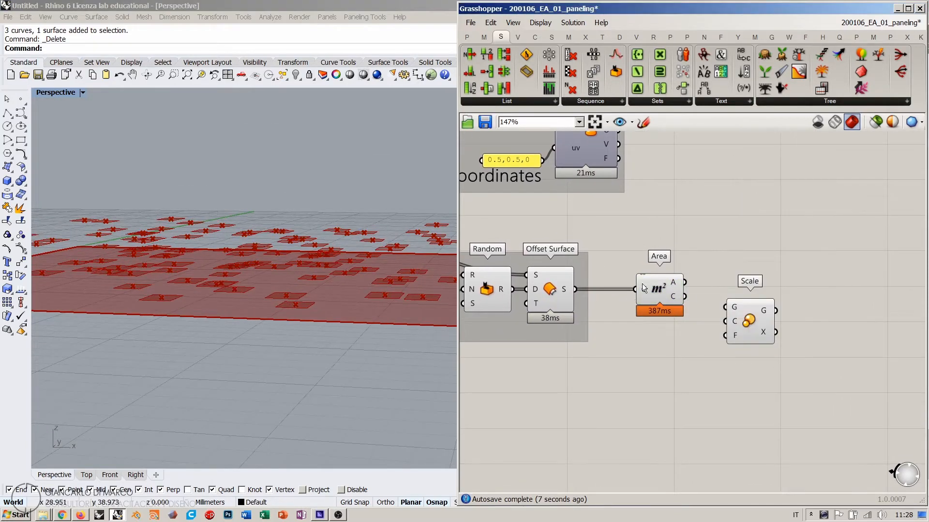
- Connect Offset Surface's S output and Area's C output to Scale's G and C inputs, and hide Area's preview
left_click_drag(642, 284, 629, 314)
left_click_drag(575, 289, 641, 313)
key("ctrl+q")
left_click(675, 334)
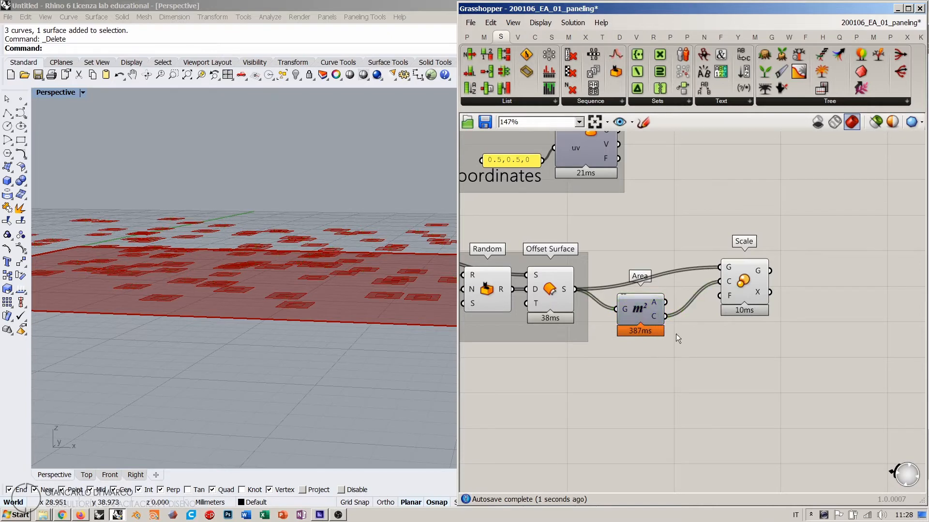
scroll(408, 312, "up", 5)
left_click_drag(740, 285, 727, 305)
- Add a number slider with value 0.50 and upper limit 1 and connect it to Scale's F input
mouse_move(714, 317)
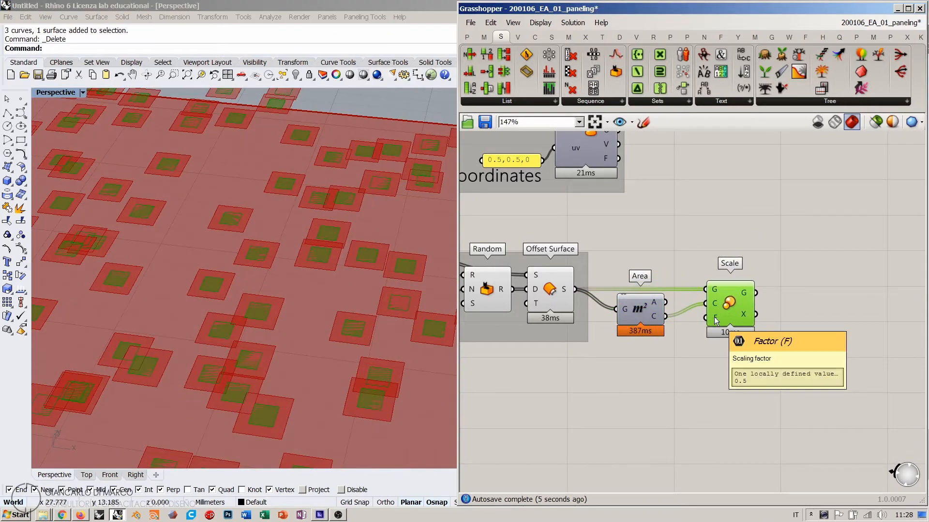
double_click(634, 386)
type("n.")
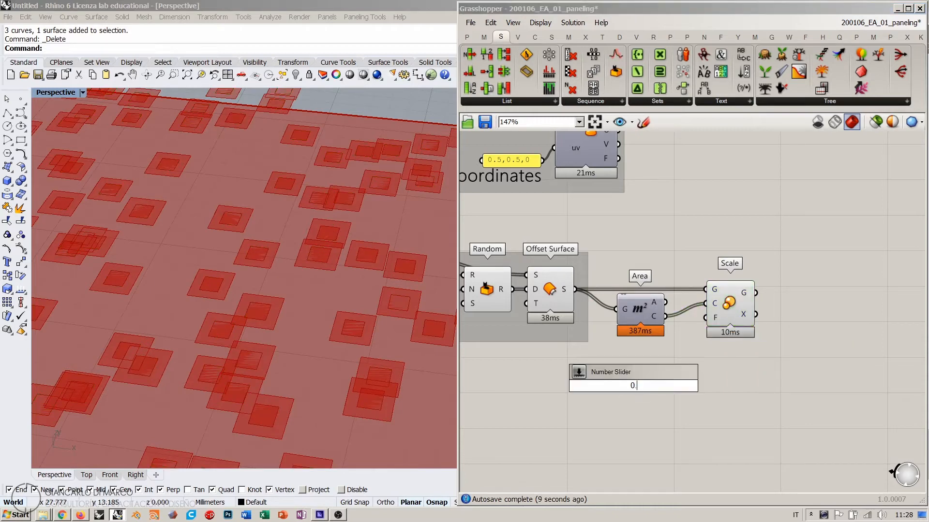
type("50<1")
key("Return")
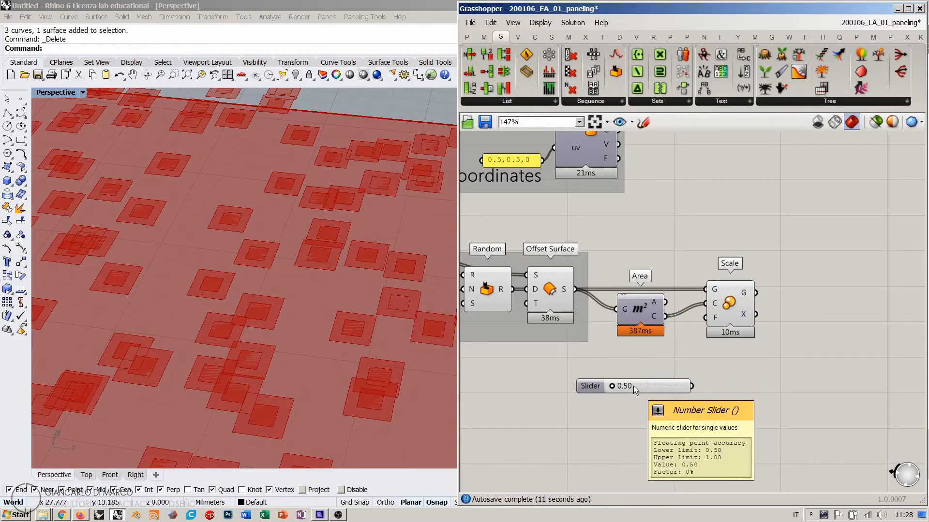
left_click_drag(634, 386, 610, 368)
left_click_drag(668, 368, 705, 318)
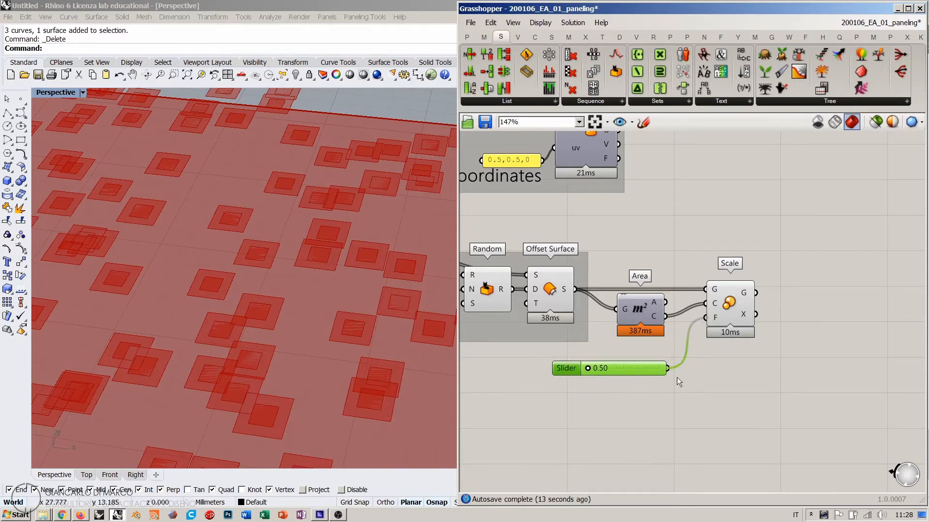
left_click(688, 373)
- Hide Offset Surface's preview and test the Factor slider at 1.00 before returning it to 0.50
left_click(548, 291)
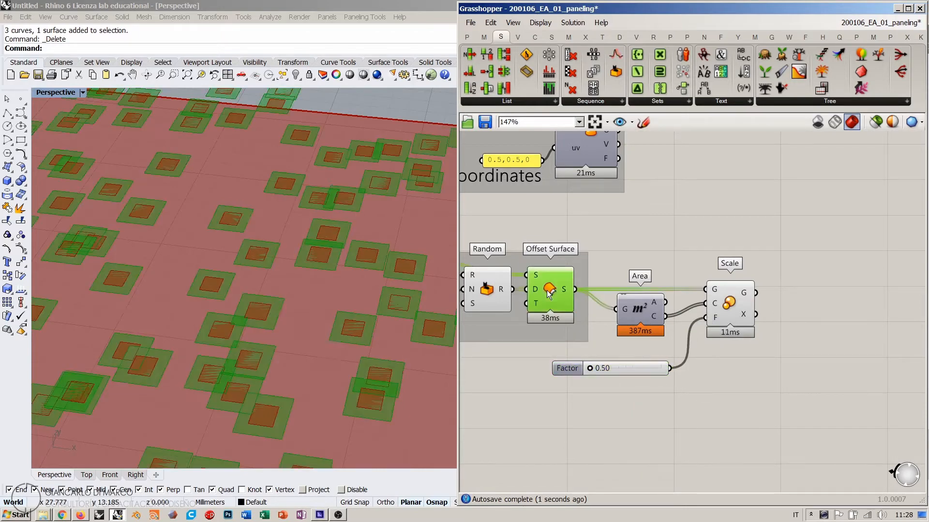
left_click(662, 242)
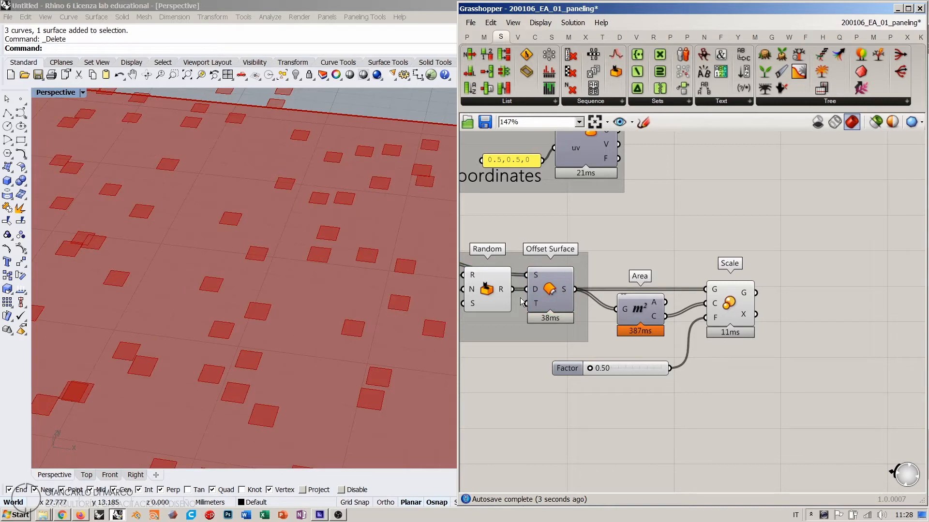
left_click_drag(591, 373, 684, 384)
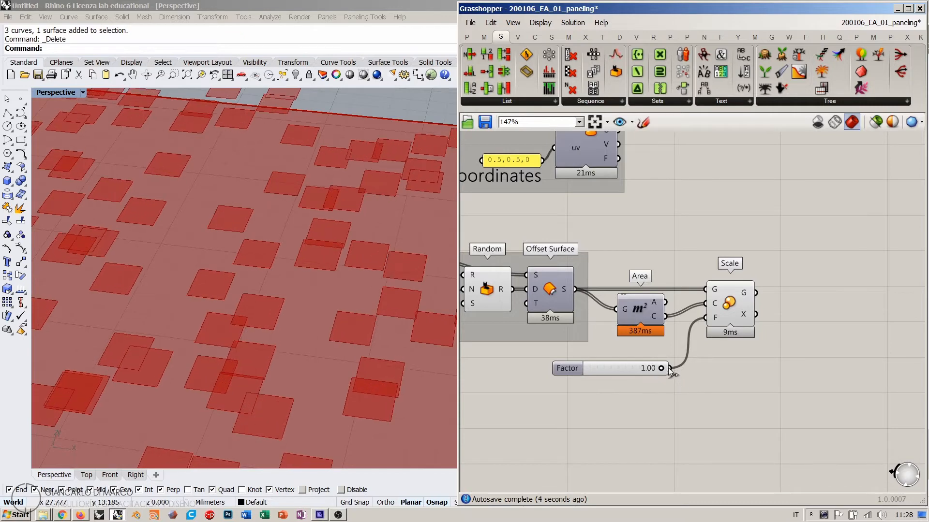
left_click(562, 296)
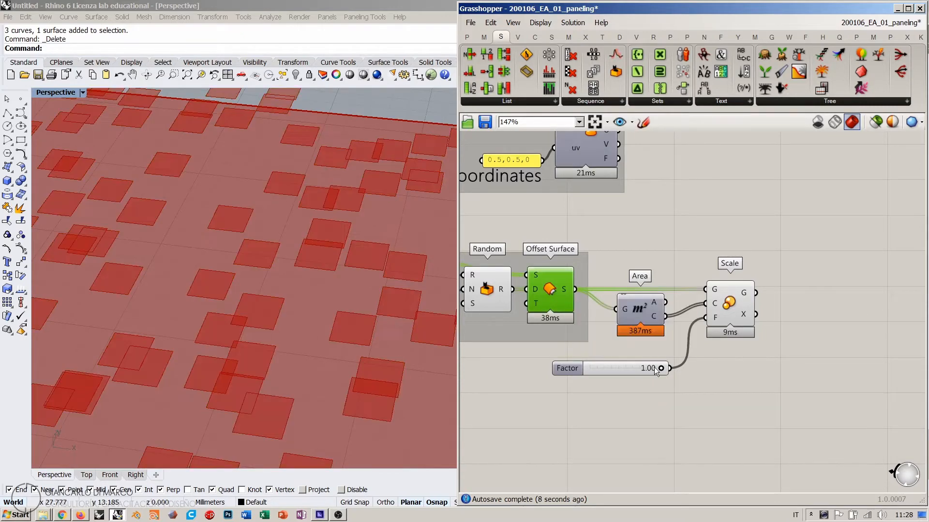
left_click_drag(659, 368, 569, 372)
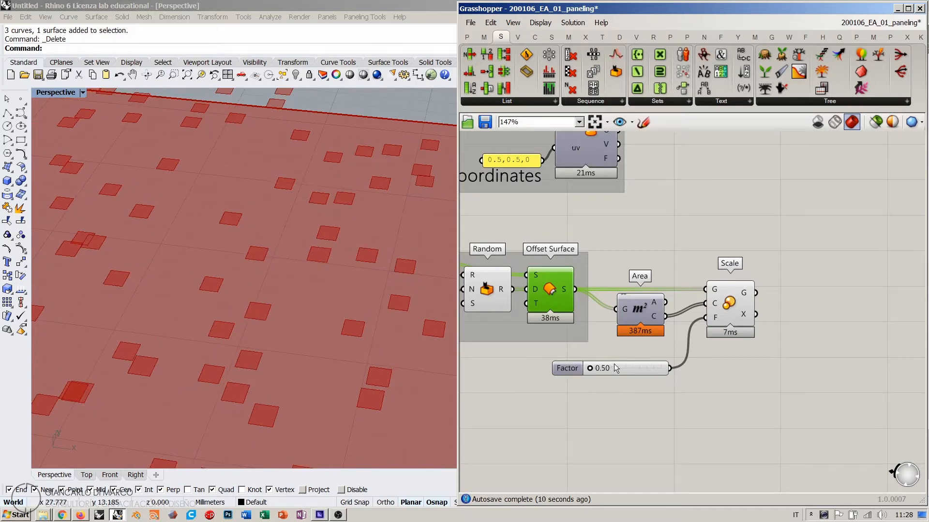
scroll(350, 315, "down", 8)
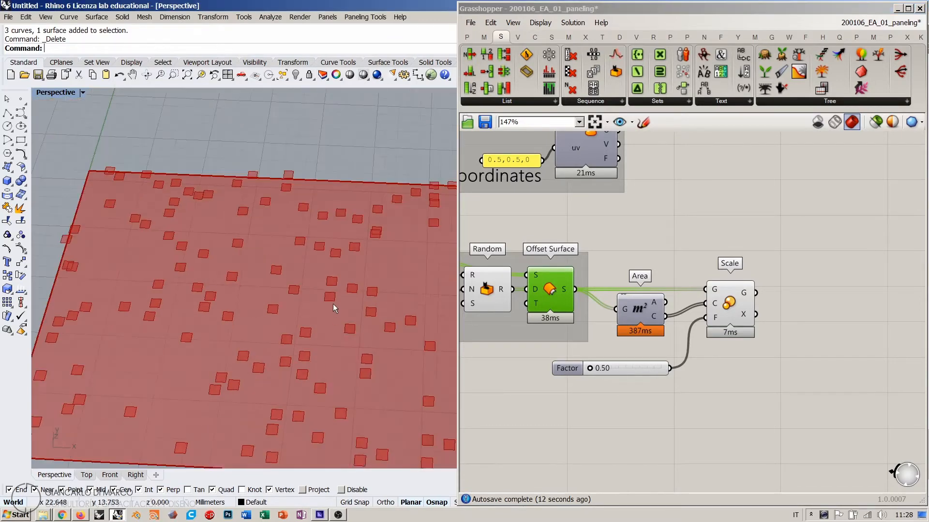
scroll(310, 334, "down", 5)
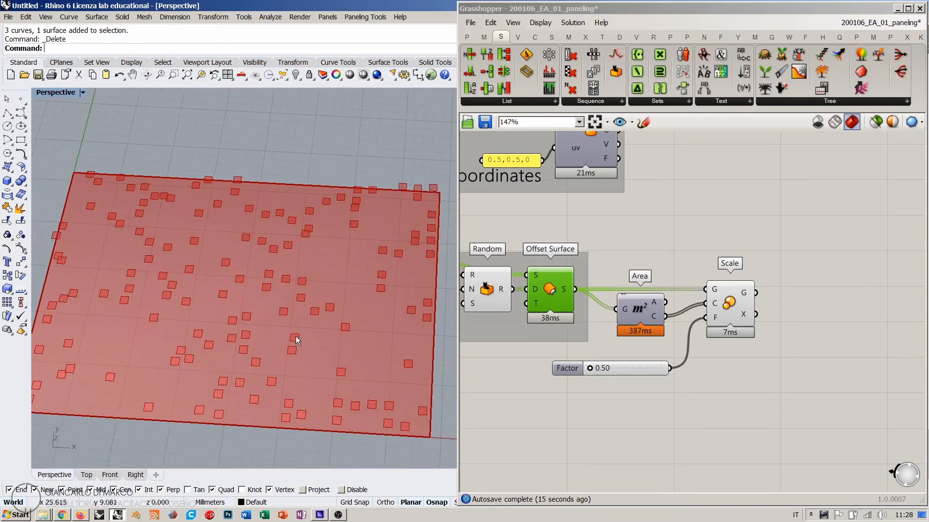
left_click(724, 314)
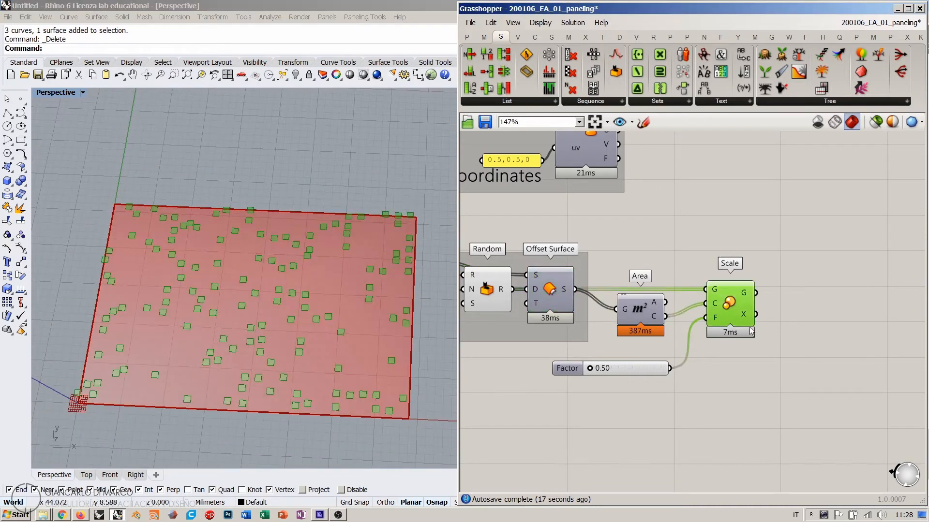
left_click(767, 359)
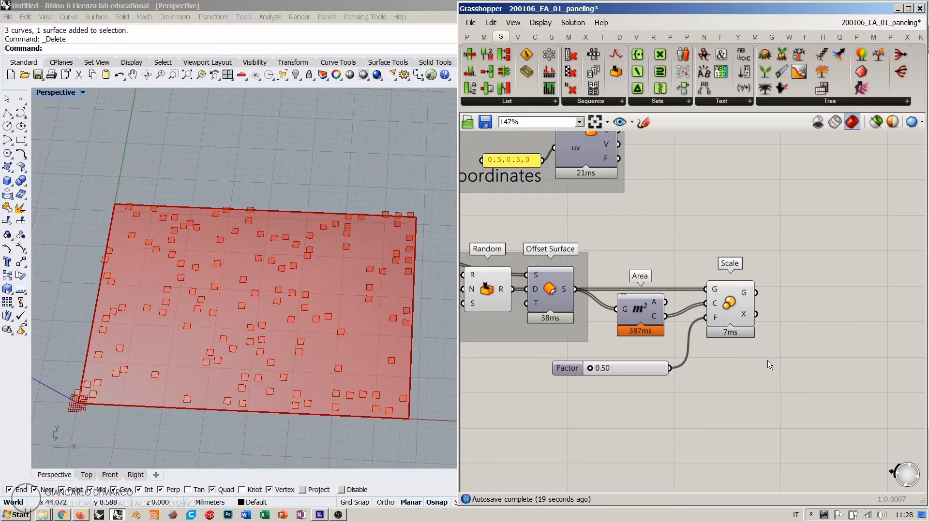
- Turn on the preview of the Random Reduce component to compare the original panels with the scaled ones
right_click_drag(603, 334, 769, 360)
right_click_drag(315, 359, 316, 297)
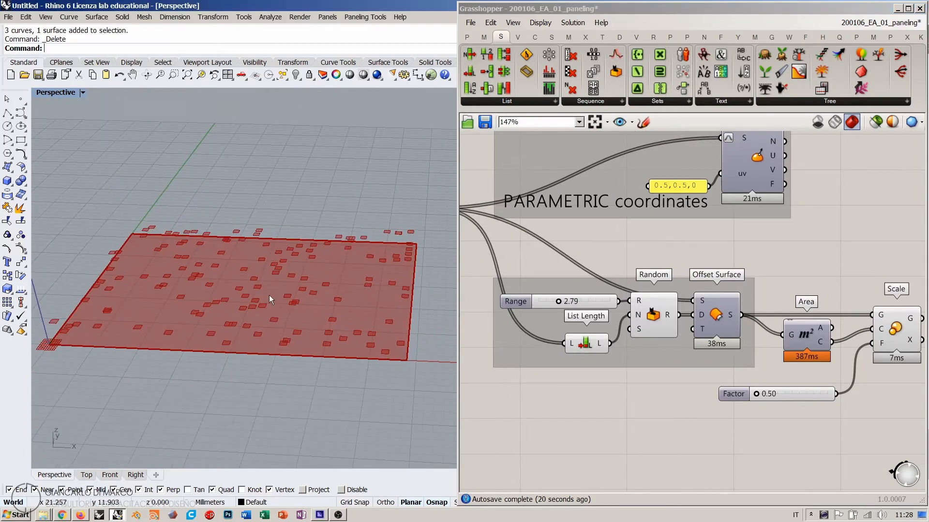
right_click_drag(579, 271, 712, 279)
left_click(543, 218)
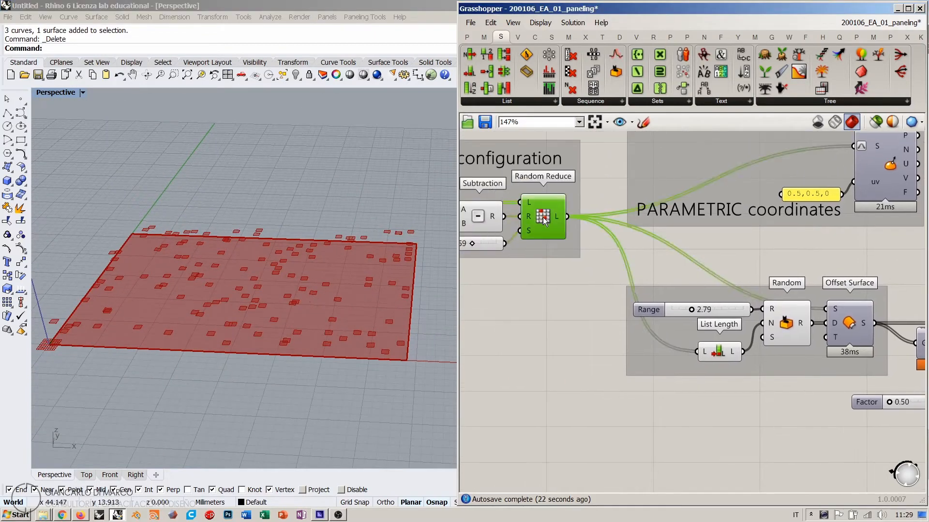
left_click(561, 292)
right_click_drag(321, 321, 329, 285)
scroll(305, 303, "up", 10)
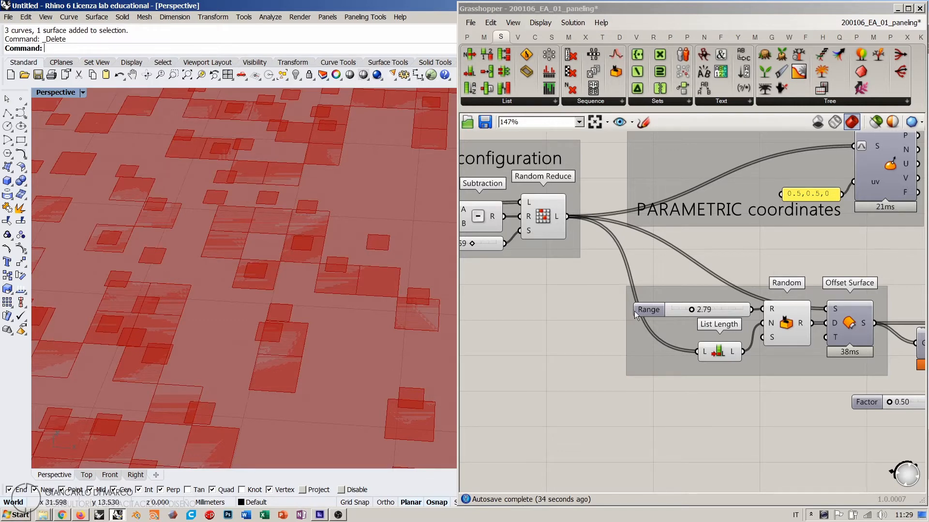
- Move the PARAMETRIC coordinates group up to free space, then highlight Random Reduce and Scale together to compare their panels
scroll(634, 312, "down", 4)
right_click_drag(668, 242, 686, 314)
left_click_drag(646, 289, 657, 219)
left_click(713, 299)
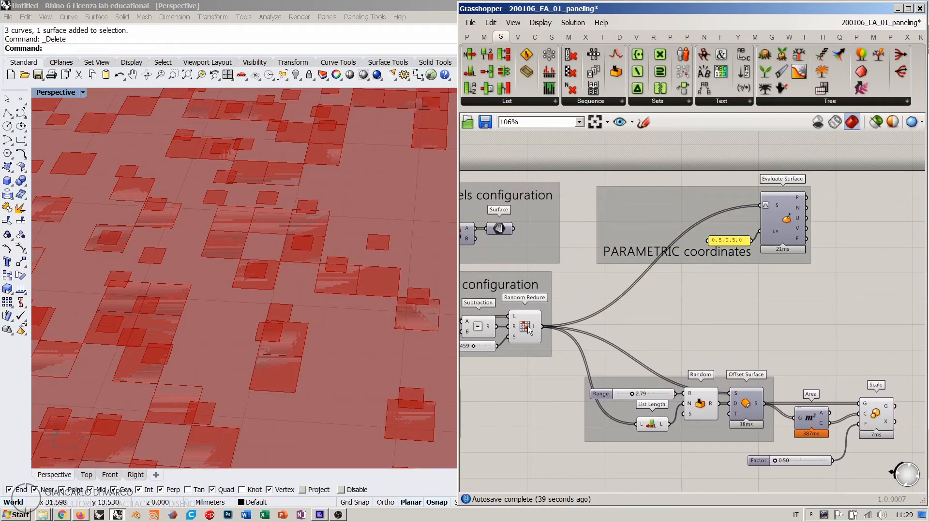
left_click(528, 329)
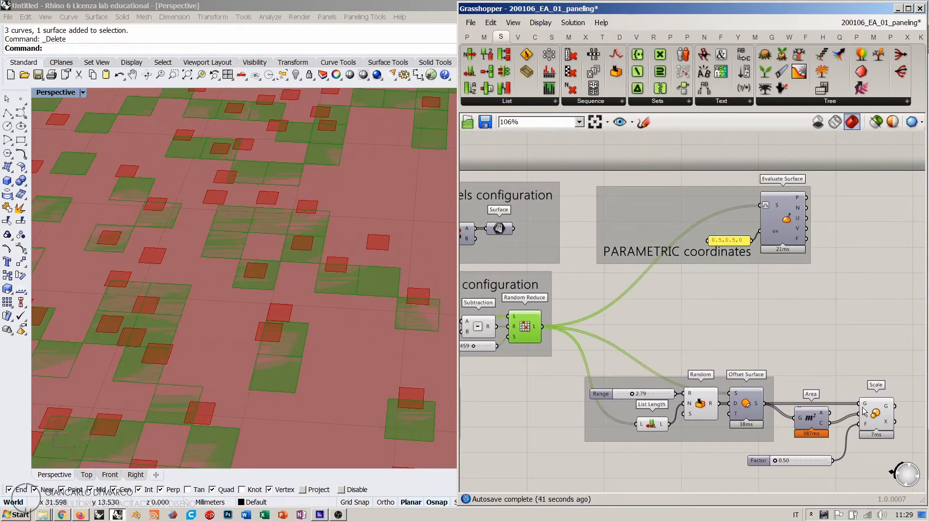
left_click(876, 414, "shift")
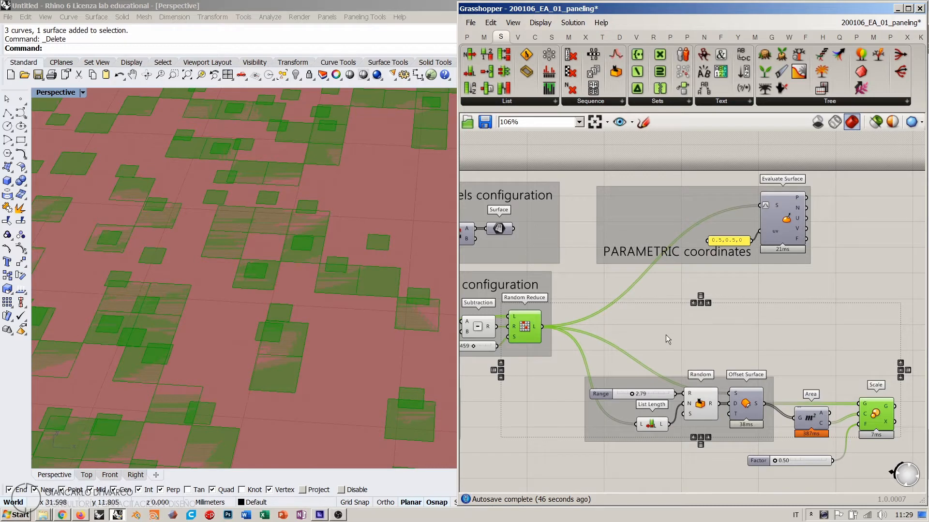
- Add a Brep Wireframe component and connect Random Reduce's L output to its B input
double_click(672, 324)
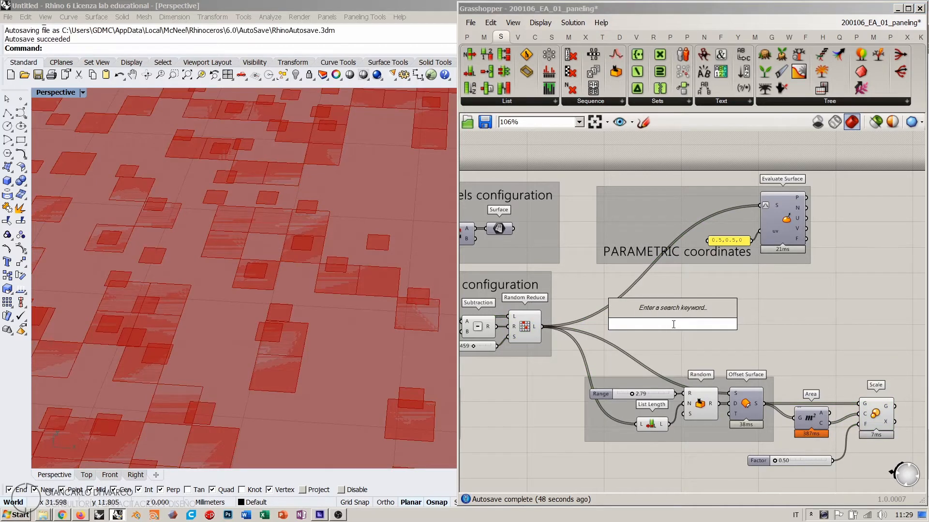
type("wiref")
left_click(644, 312)
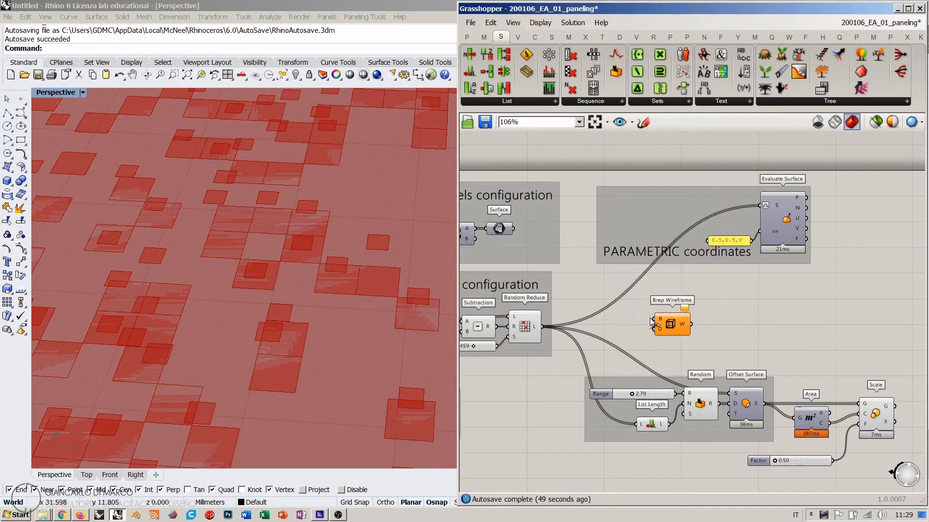
left_click(526, 330)
mouse_move(542, 327)
left_mouse_down()
mouse_move(674, 331)
mouse_move(715, 318)
left_mouse_up()
- Hide Random Reduce's preview and shift Brep Wireframe slightly away from it
left_click(527, 330)
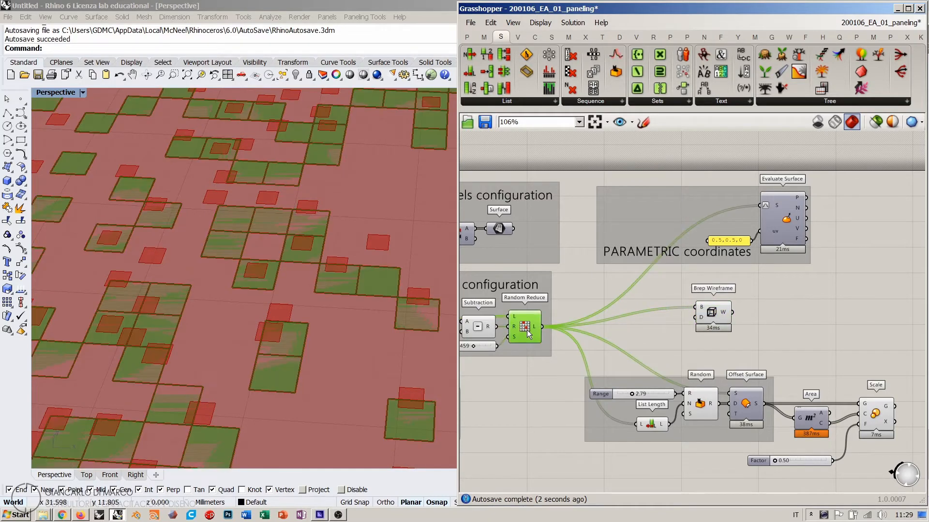
key("ctrl+q")
left_click(646, 335)
left_click_drag(709, 314, 714, 314)
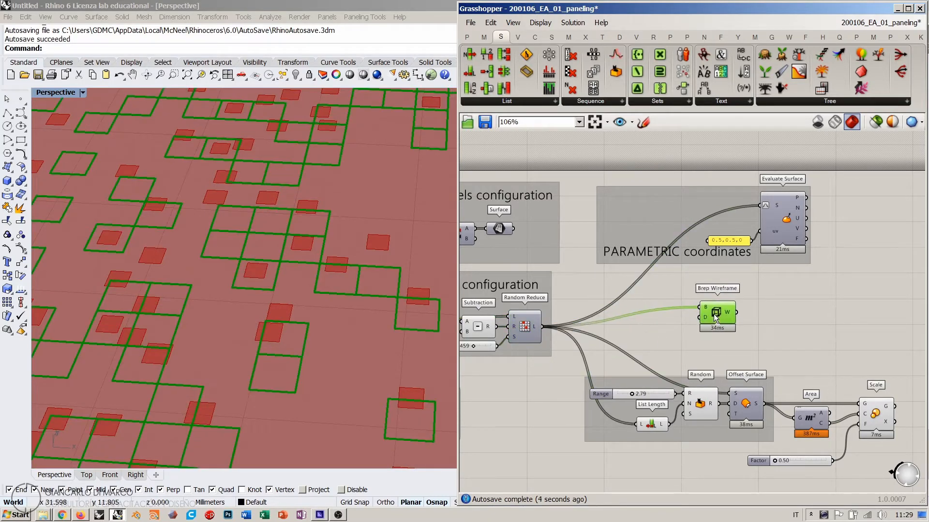
- Add a Join Curves component, connect Brep Wireframe's W output to its C input, and hide Brep Wireframe's preview
mouse_move(727, 316)
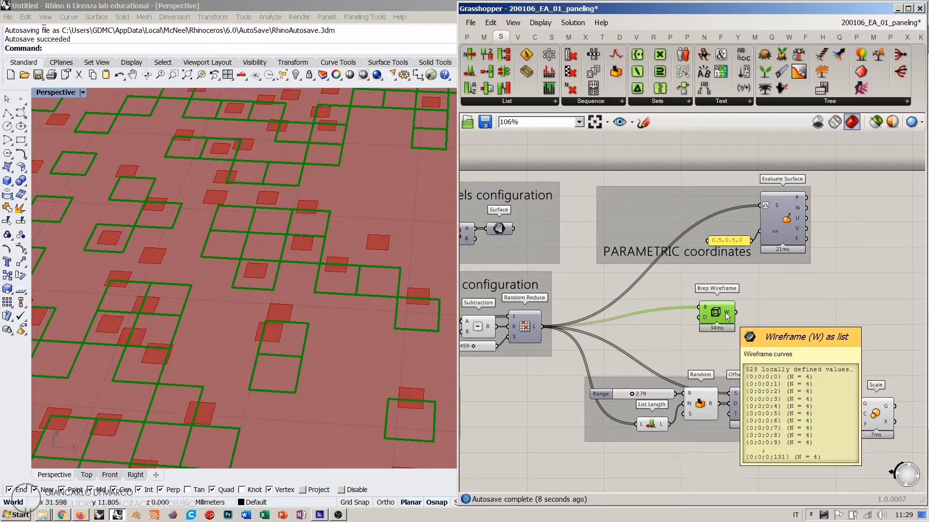
double_click(775, 316)
type("join")
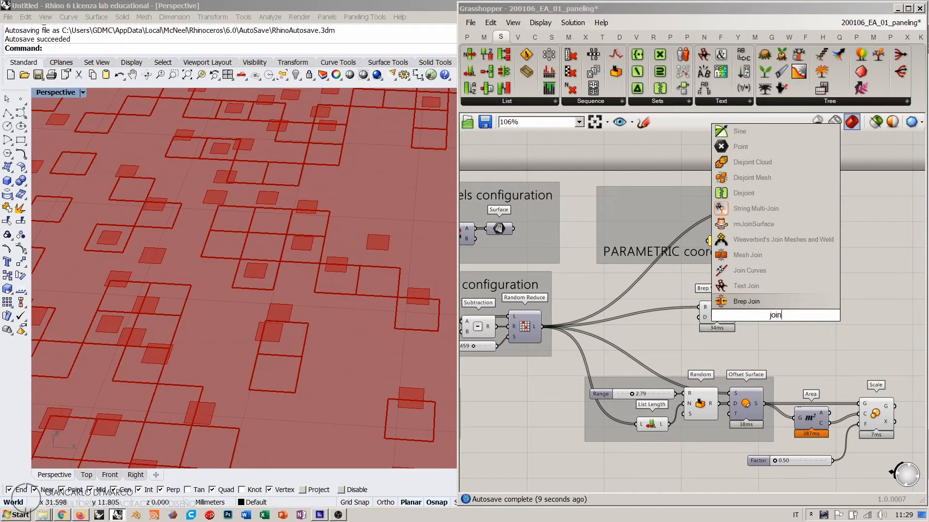
left_click(750, 272)
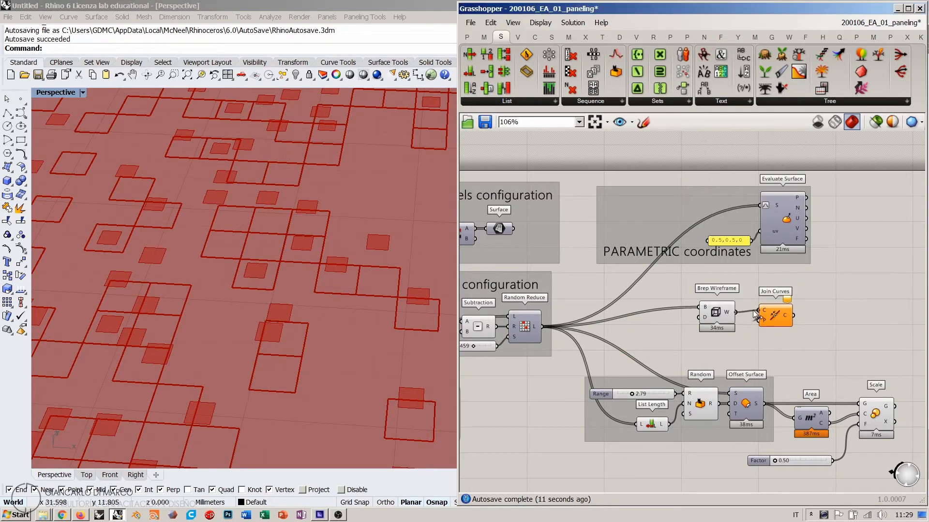
left_click_drag(752, 311, 760, 314)
scroll(789, 352, "up", 4)
left_click(653, 280)
key("ctrl+q")
left_click(750, 290)
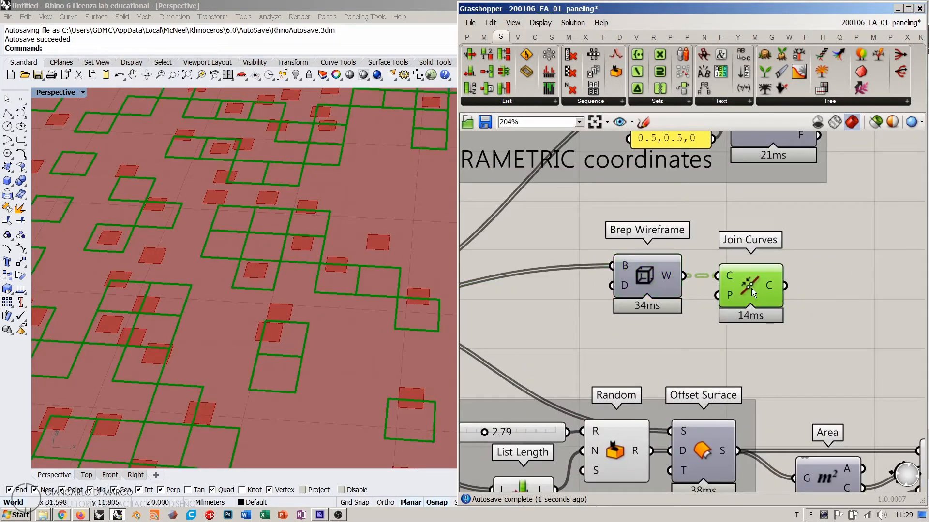
- Simplify the data tree on Join Curves' C output and check its resulting branch paths
mouse_move(771, 288)
right_click(768, 284)
key("Escape")
mouse_move(769, 288)
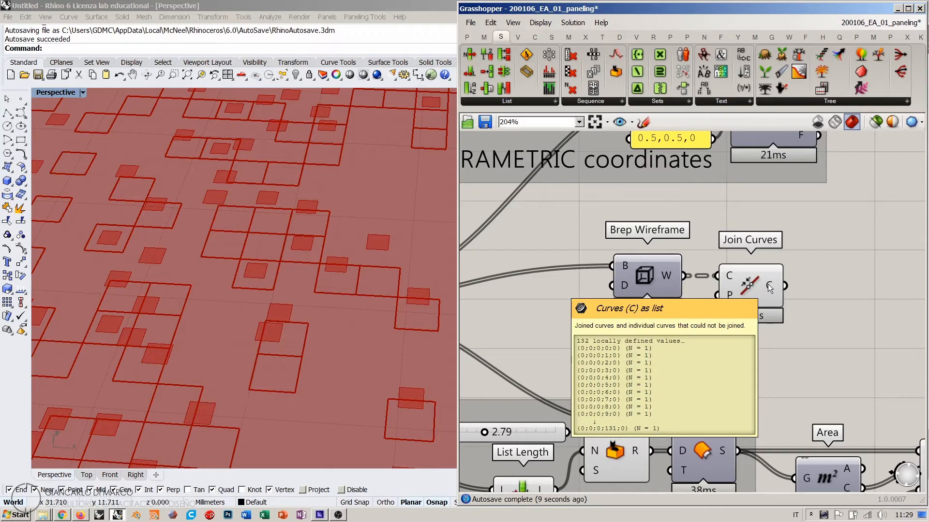
right_click(769, 289)
left_click(793, 354)
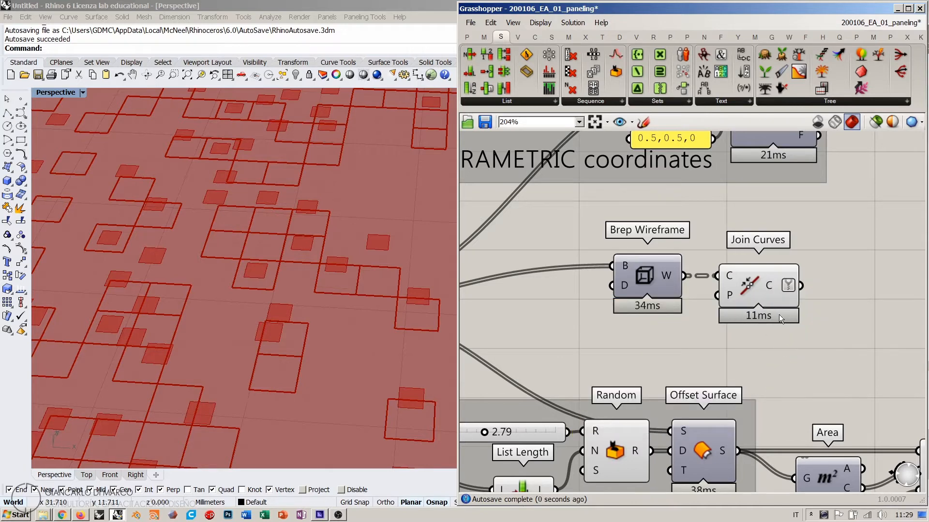
mouse_move(769, 287)
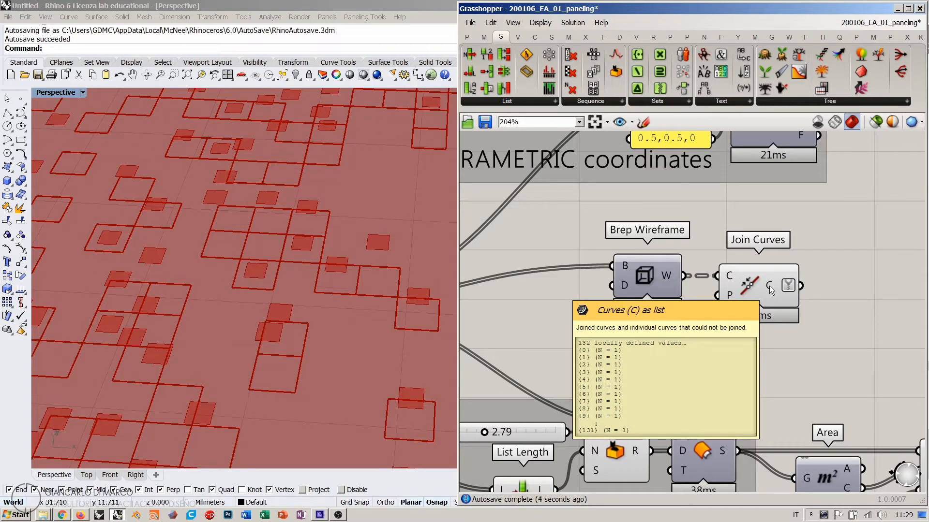
- Duplicate the Brep Wireframe and Join Curves pair beside Scale and connect Scale's G output to the copied Brep Wireframe's B input
right_click_drag(791, 309, 658, 264)
scroll(657, 264, "down", 3)
right_click_drag(704, 304, 652, 299)
left_click(704, 353)
left_click_drag(705, 356, 698, 357)
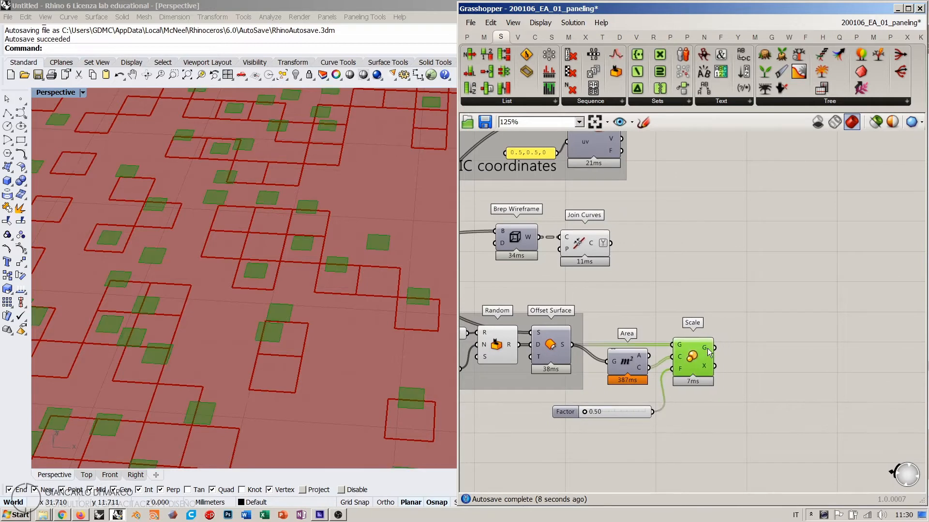
mouse_move(707, 348)
left_click_drag(640, 220, 489, 274)
left_click_drag(517, 244, 759, 299, "alt")
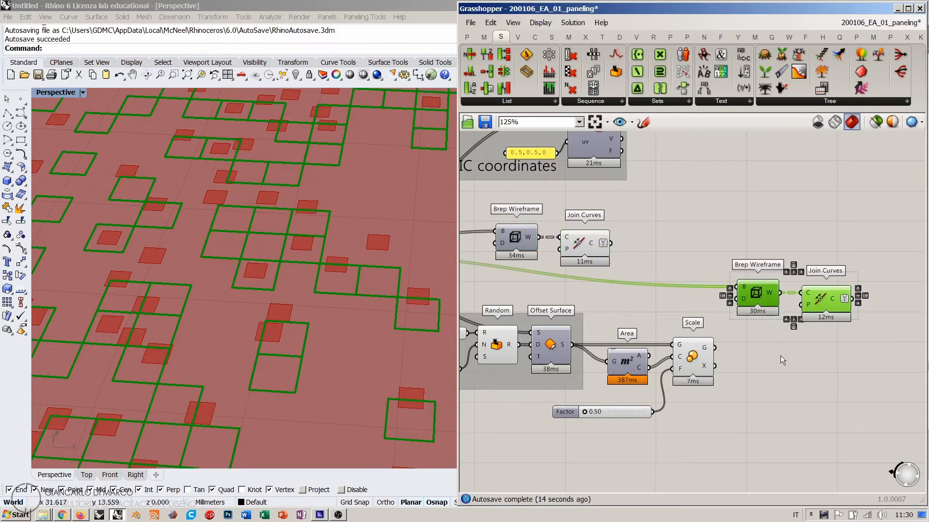
left_click(779, 356)
left_click_drag(715, 348, 731, 293)
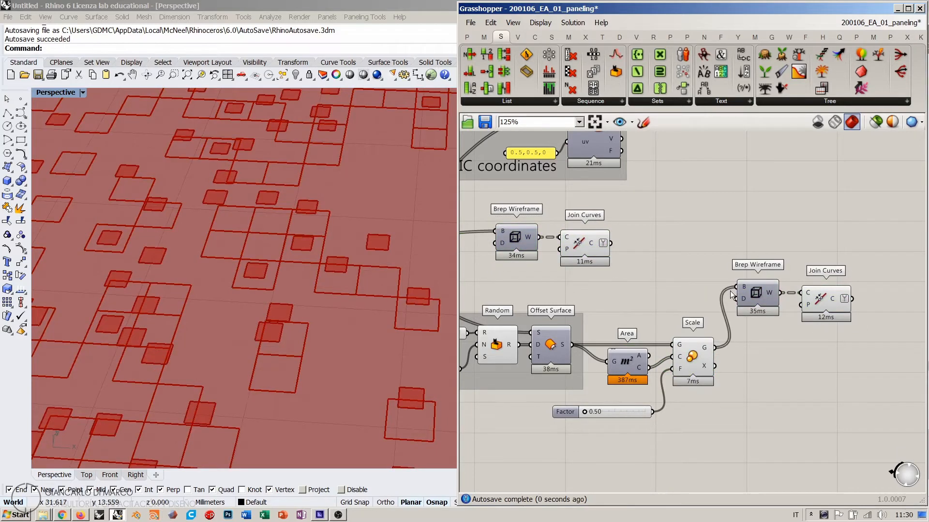
- Hide Scale's preview so that only the joined outlines of the scaled panels are displayed
left_click(679, 360)
key("ctrl+q")
left_click(720, 367)
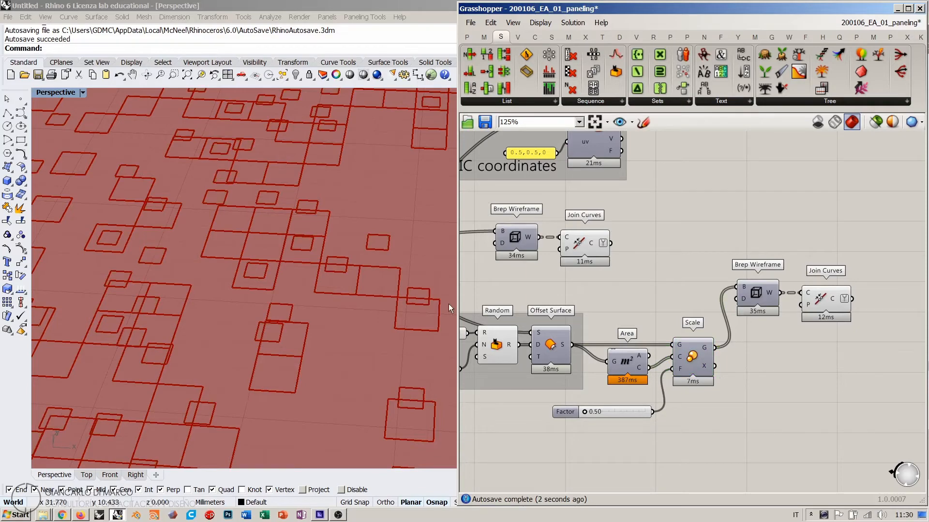
right_click_drag(448, 303, 296, 236)
scroll(296, 236, "down", 3)
scroll(296, 237, "down", 2)
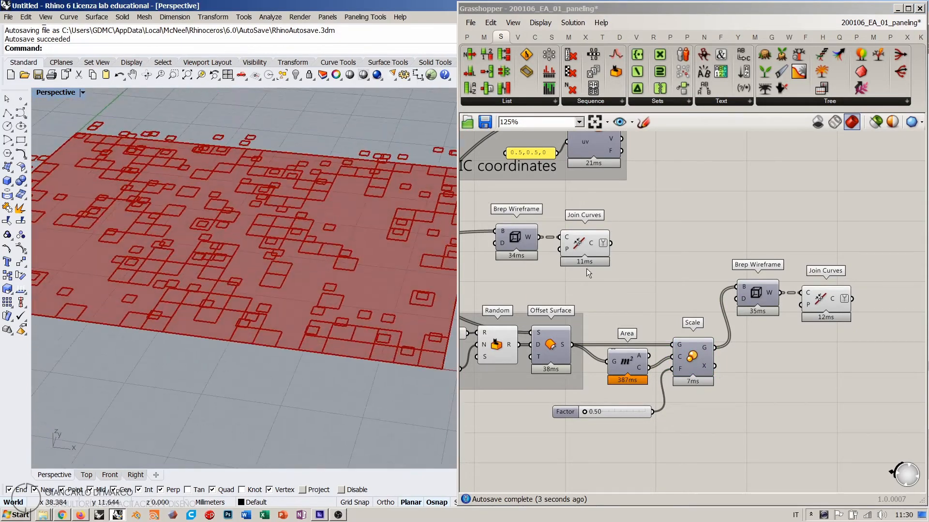
- Move the original panels' Brep Wireframe and Join Curves pair directly above the duplicated pair
left_click_drag(608, 246, 823, 237)
left_click(826, 225)
right_click_drag(839, 269, 707, 277)
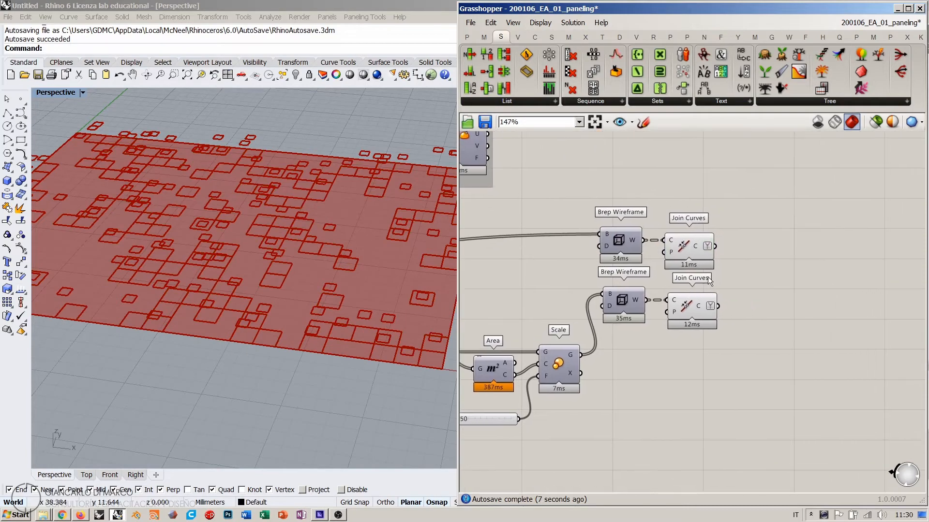
scroll(707, 277, "up", 4)
- Highlight each Join Curves component in turn to compare their outlines, and align the lower one under the upper one
left_click(686, 223)
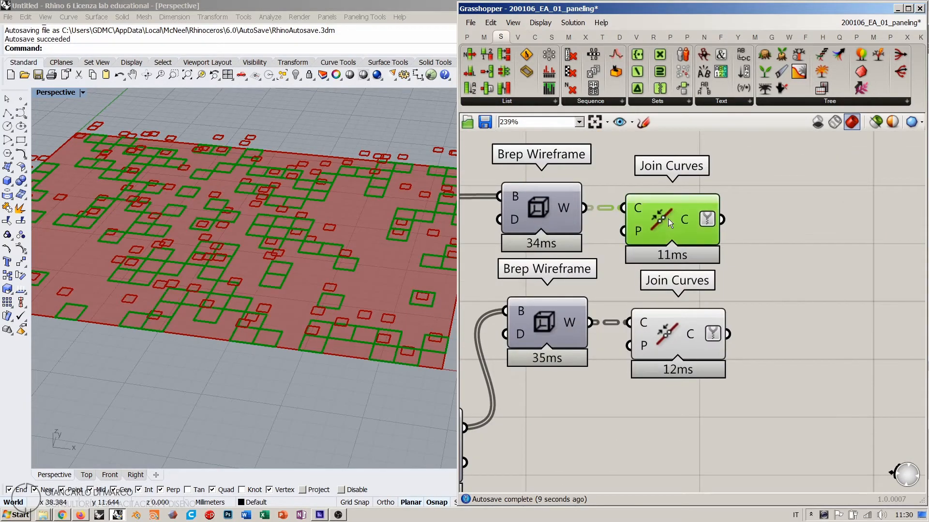
right_click_drag(360, 314, 358, 254)
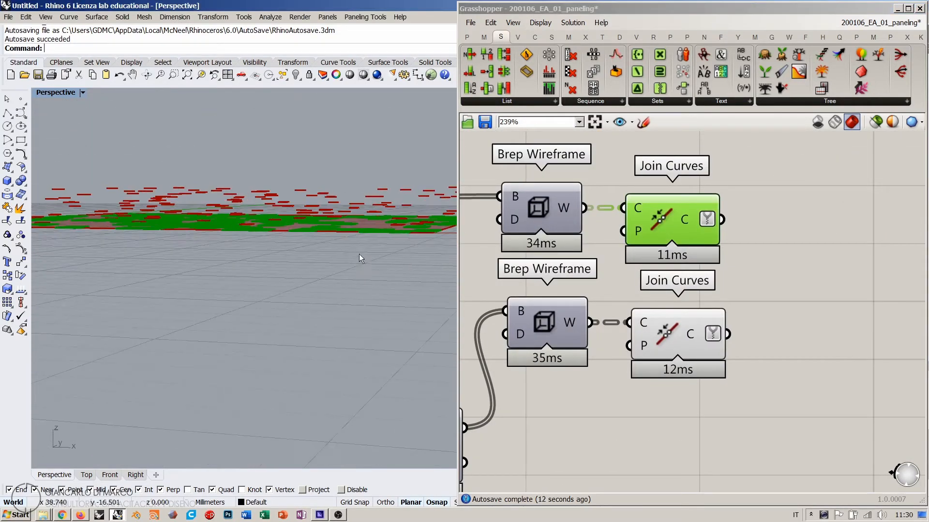
left_click(669, 332)
right_click_drag(348, 193, 319, 227)
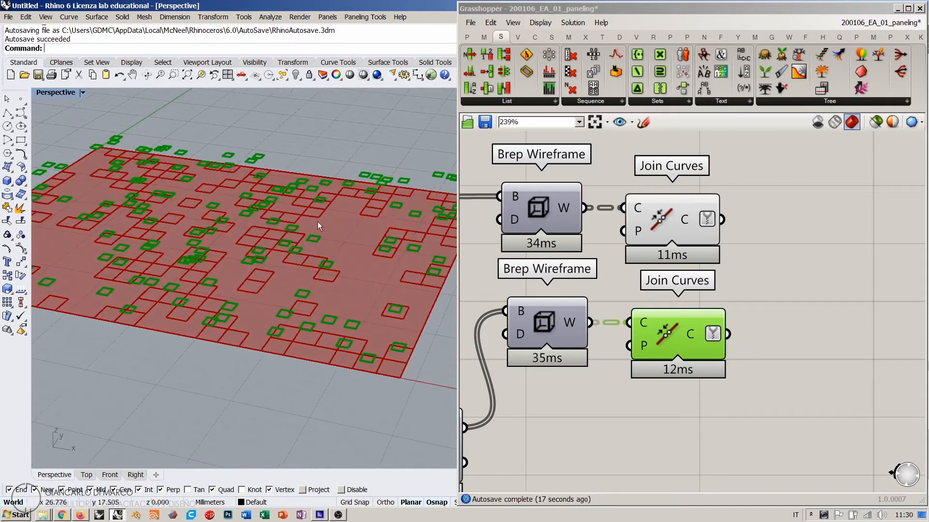
left_click(740, 324)
left_click_drag(679, 334, 673, 336)
left_click(764, 297)
- Add a Loft component near the Join Curves pair and connect both Join Curves' C outputs to its C input
right_click_drag(766, 298, 664, 333)
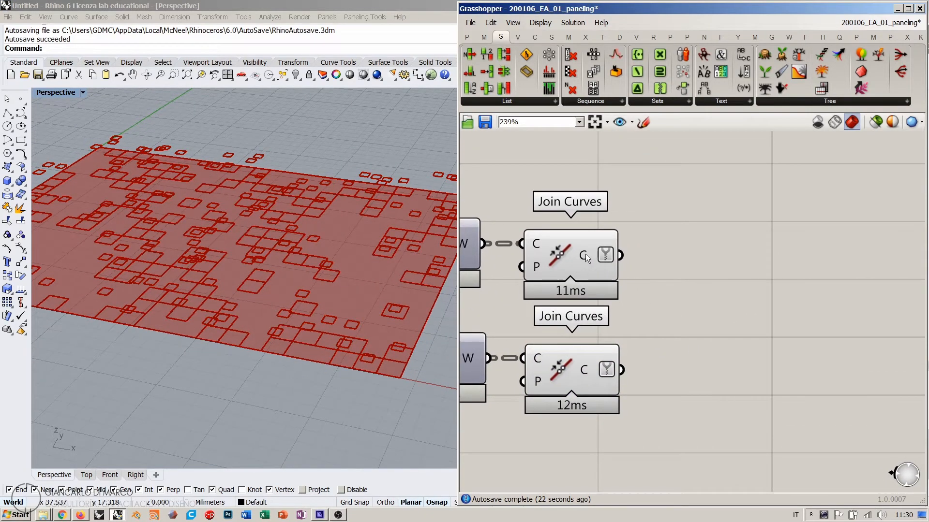
mouse_move(585, 254)
mouse_move(585, 372)
double_click(745, 327)
type("loft")
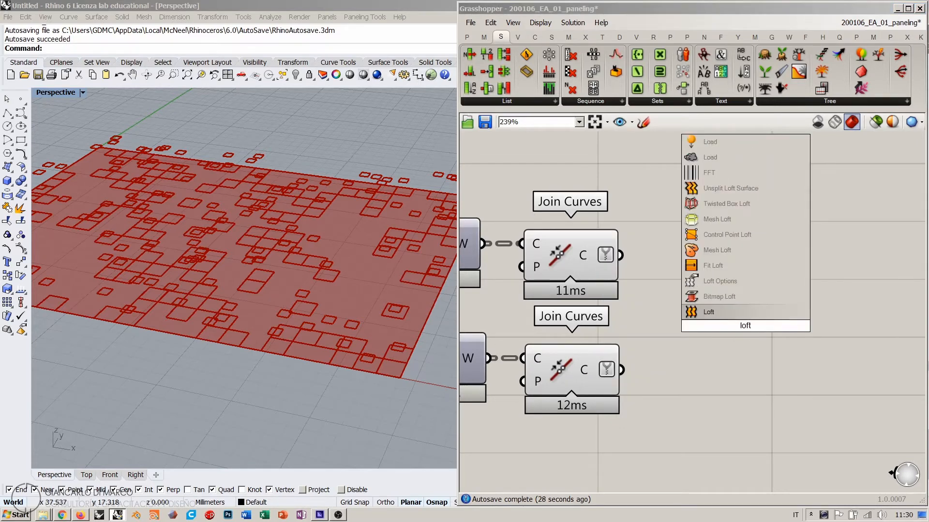
left_click(721, 313)
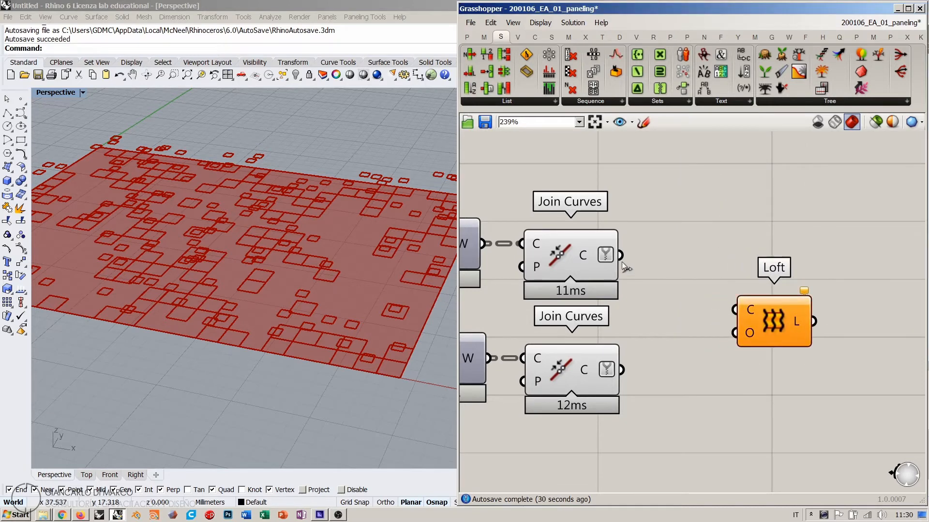
left_click_drag(621, 256, 734, 310)
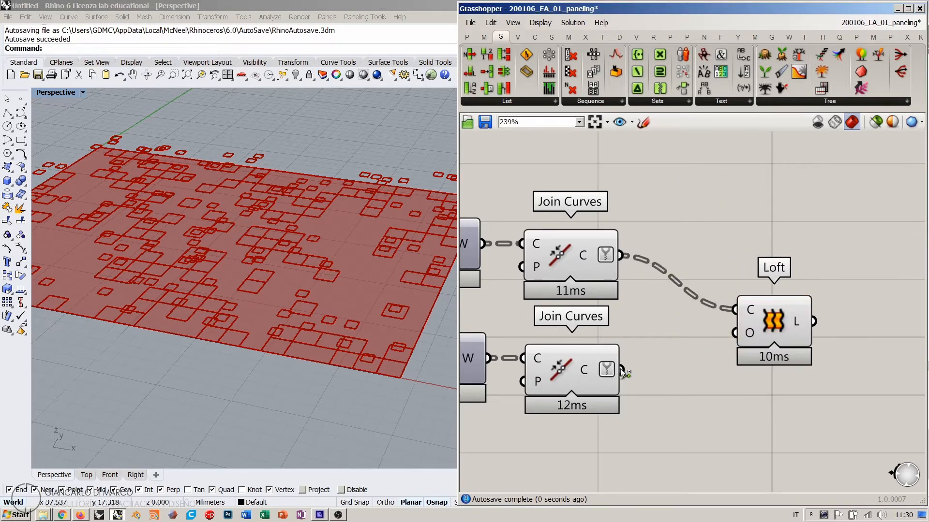
left_click_drag(622, 372, 729, 322)
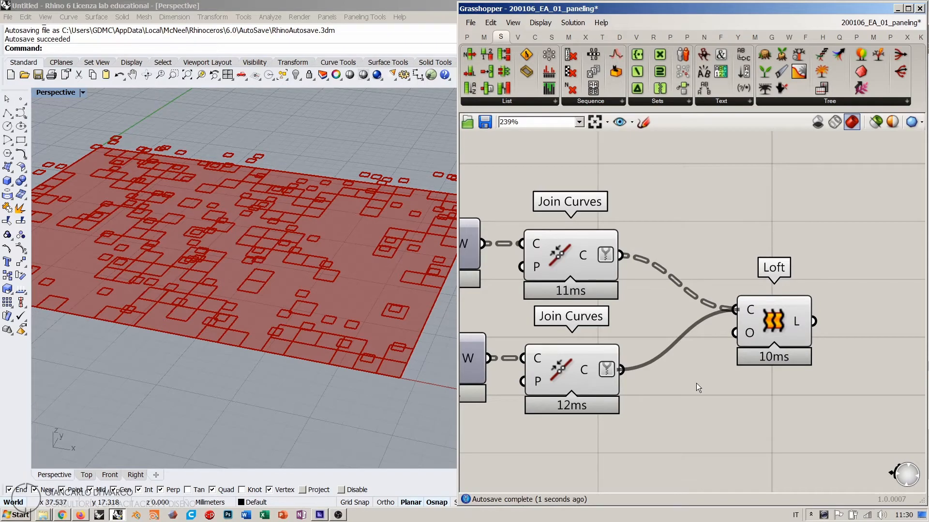
left_click_drag(762, 317, 709, 317)
right_click_drag(371, 336, 288, 333)
scroll(287, 309, "down", 4)
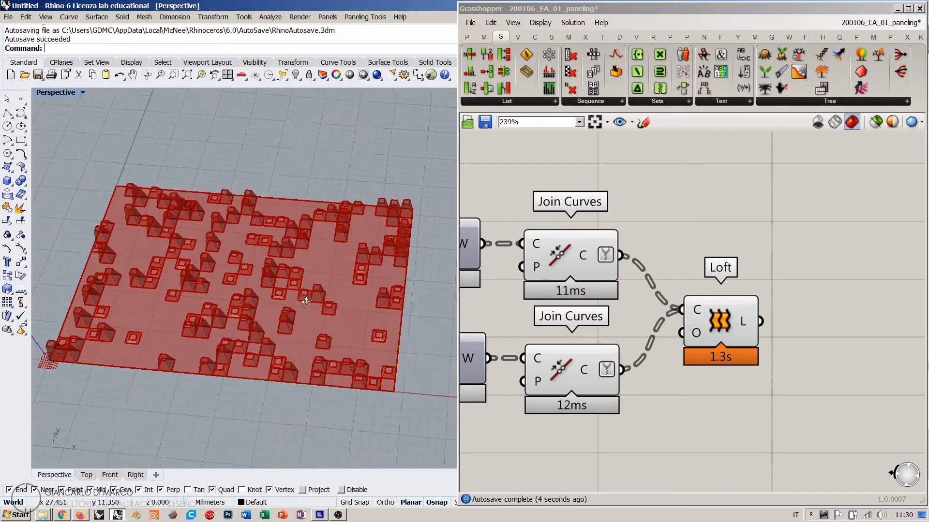
right_click_drag(287, 290, 249, 276)
scroll(274, 276, "up", 4)
- Turn Scale's preview back on to display the top faces of the lofted panels
left_click(600, 304)
scroll(600, 303, "down", 5)
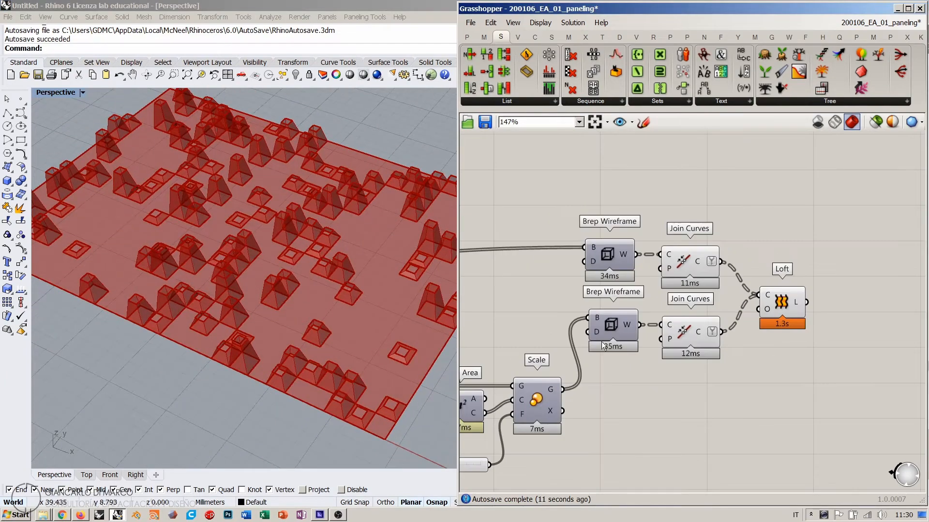
left_click(660, 358)
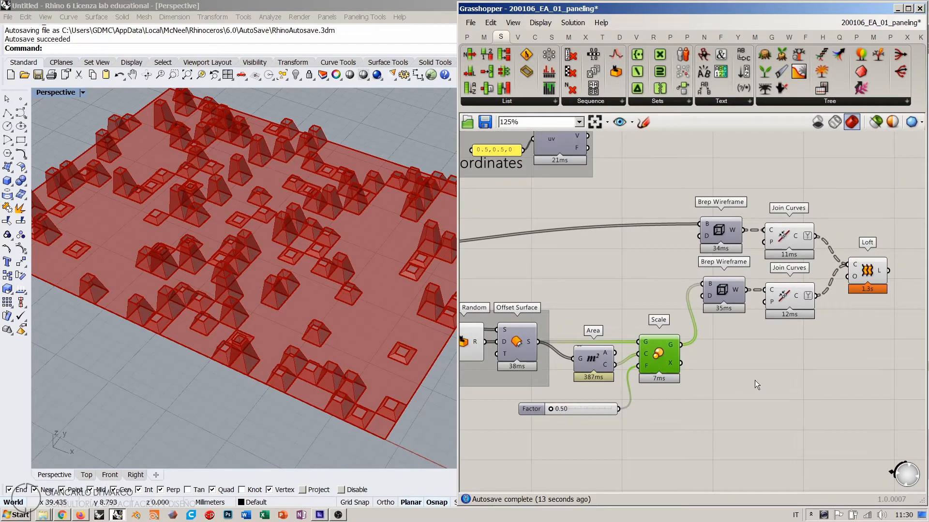
key("ctrl+q")
left_click(755, 378)
- Highlight the Scale component and examine the closed top faces and lofted sides of the panels from several angles
mouse_move(339, 242)
right_mouse_down()
mouse_move(332, 320)
mouse_move(335, 227)
right_mouse_up()
left_click(656, 354)
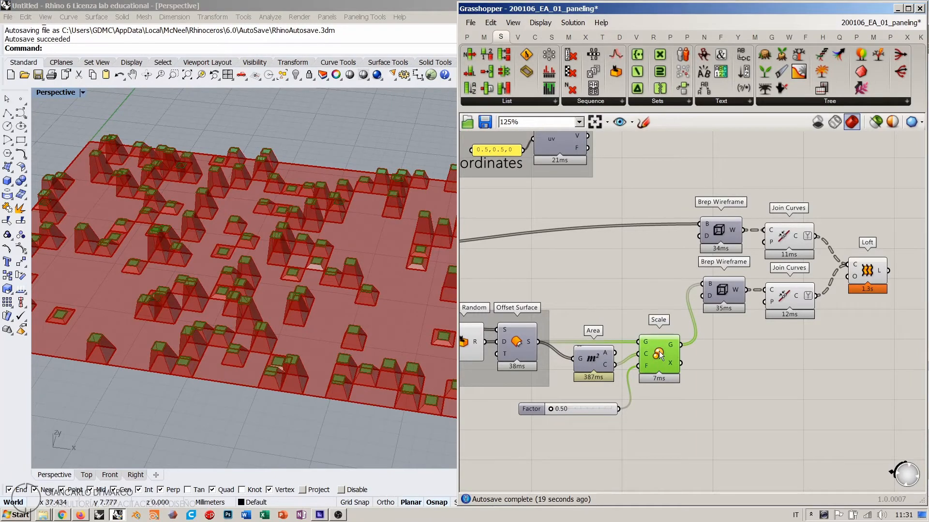
left_click(624, 293)
right_click_drag(390, 338, 262, 280)
left_click_drag(801, 190, 791, 252)
left_click(807, 382)
right_click_drag(290, 295, 285, 319)
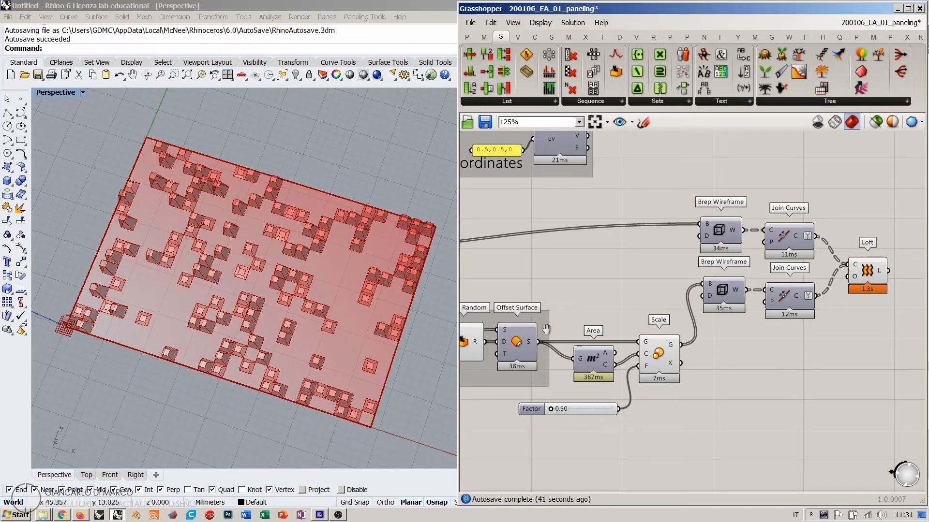
- Transfer Plane Surface's output wires to the Surface parameter below it, hide Plane Surface and turn on the Surface parameter's preview
scroll(629, 319, "down", 6)
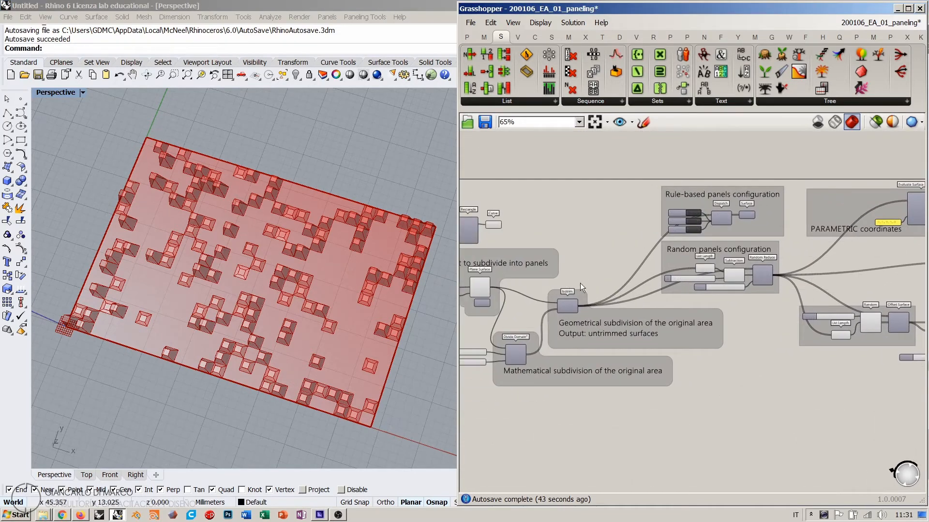
scroll(629, 300, "up", 10)
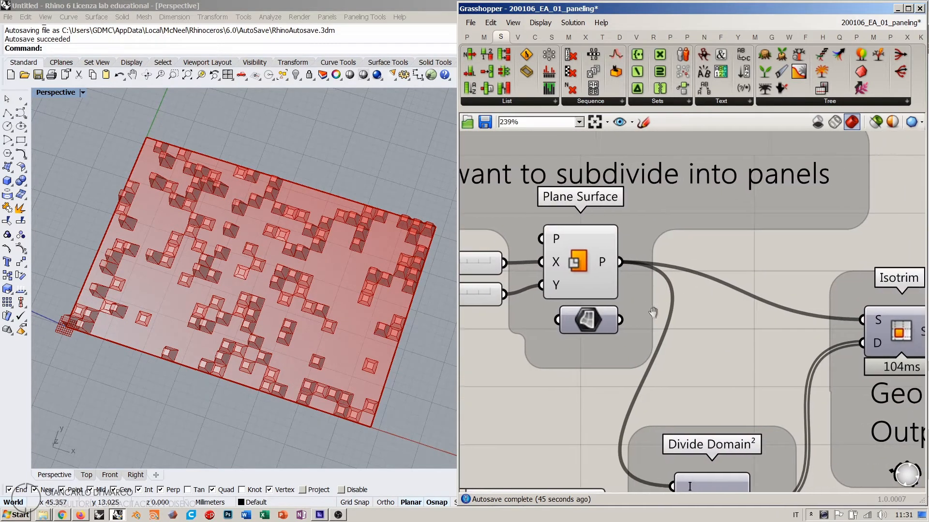
left_click(589, 297)
left_click_drag(613, 264, 612, 321, "ctrl+shift")
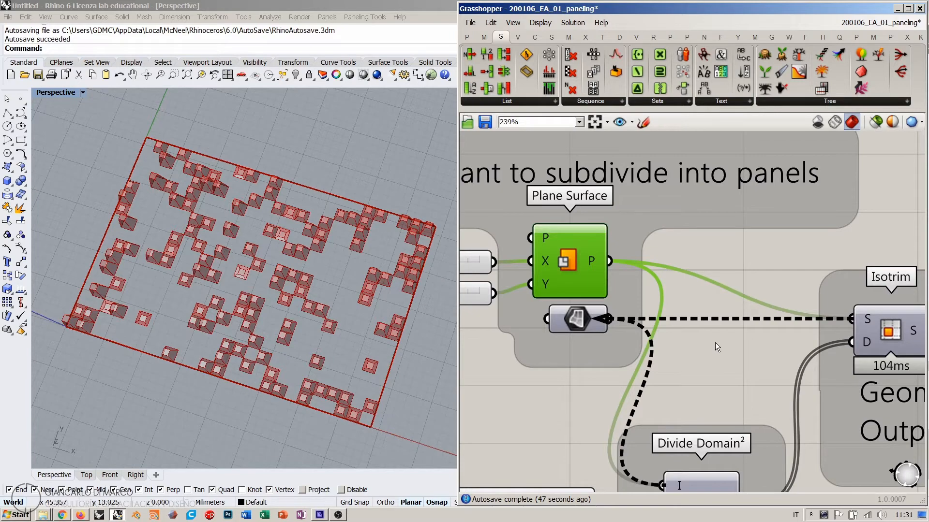
left_click(579, 323)
left_click(675, 319)
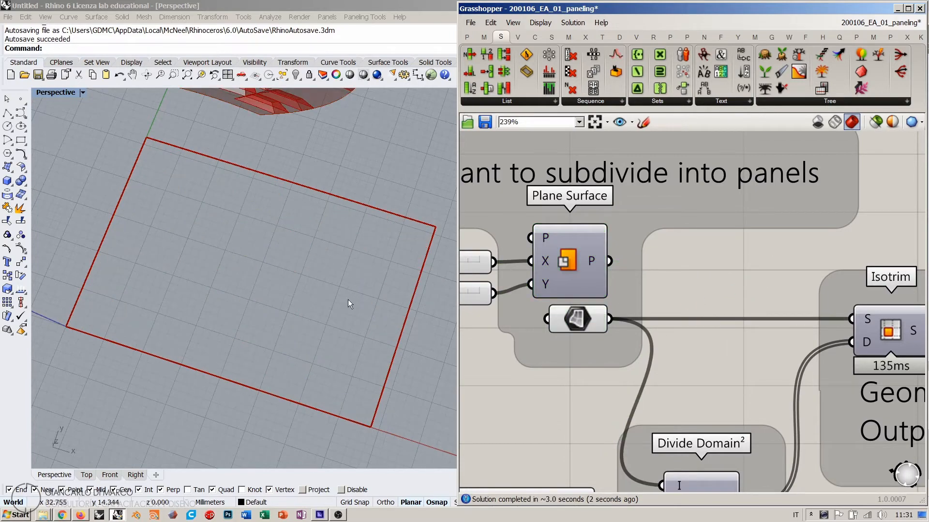
scroll(286, 271, "down", 3)
mouse_move(286, 271)
right_mouse_down()
mouse_move(306, 259)
mouse_move(227, 246)
mouse_move(243, 249)
mouse_move(197, 307)
mouse_move(213, 290)
mouse_move(287, 266)
mouse_move(251, 268)
mouse_move(286, 286)
mouse_move(240, 322)
mouse_move(271, 290)
mouse_move(213, 246)
right_mouse_up()
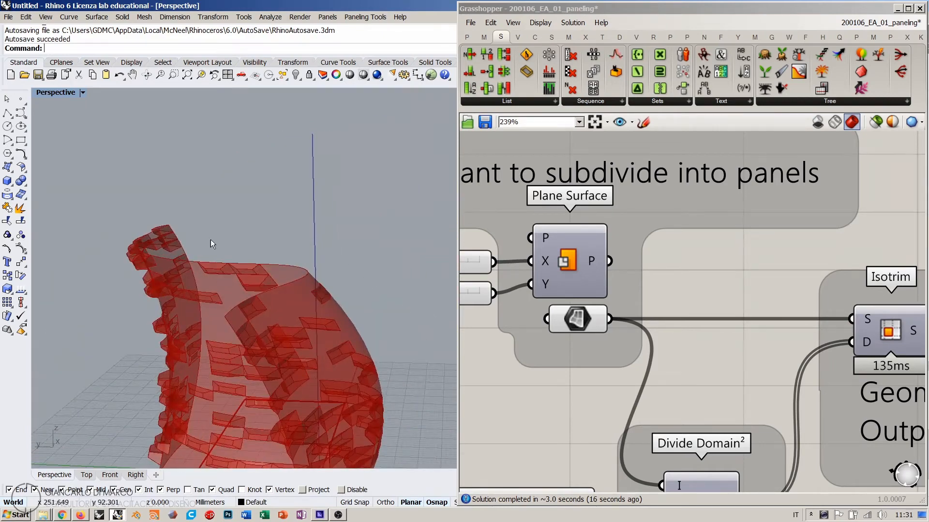
mouse_move(121, 332)
right_mouse_down()
mouse_move(193, 321)
mouse_move(337, 323)
right_mouse_up()
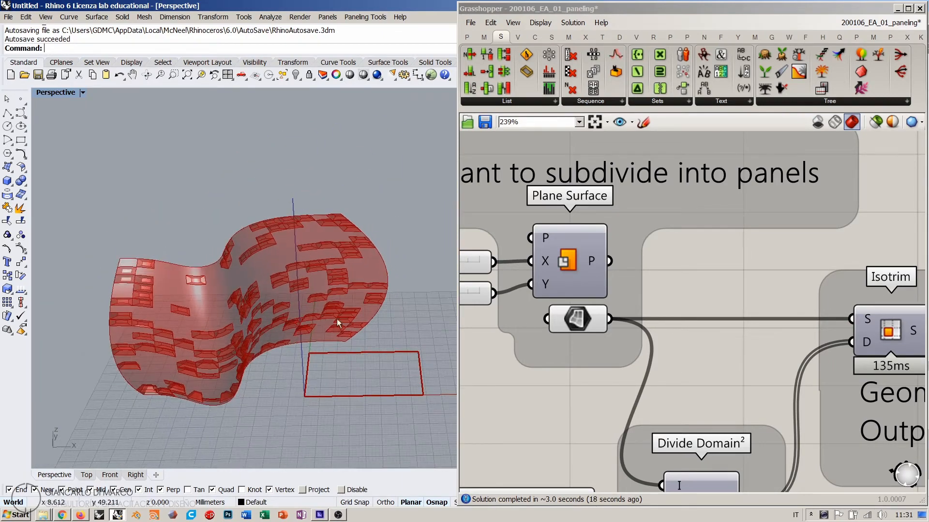
- Shift the Range slider slightly away from the Random component's R input
left_click(702, 266)
right_click_drag(694, 317, 639, 289)
scroll(576, 270, "down", 5)
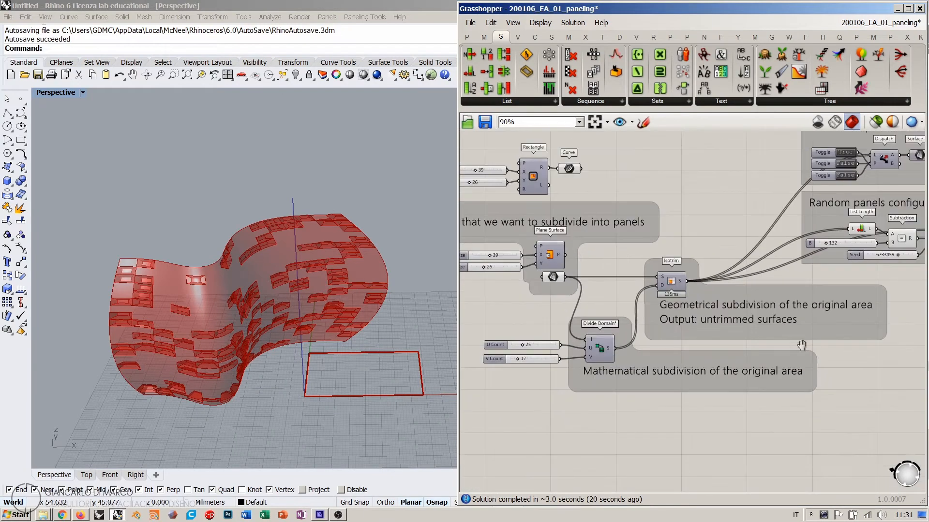
right_click_drag(799, 344, 595, 298)
right_click_drag(772, 296, 576, 331)
scroll(669, 290, "up", 3)
scroll(669, 292, "up", 1)
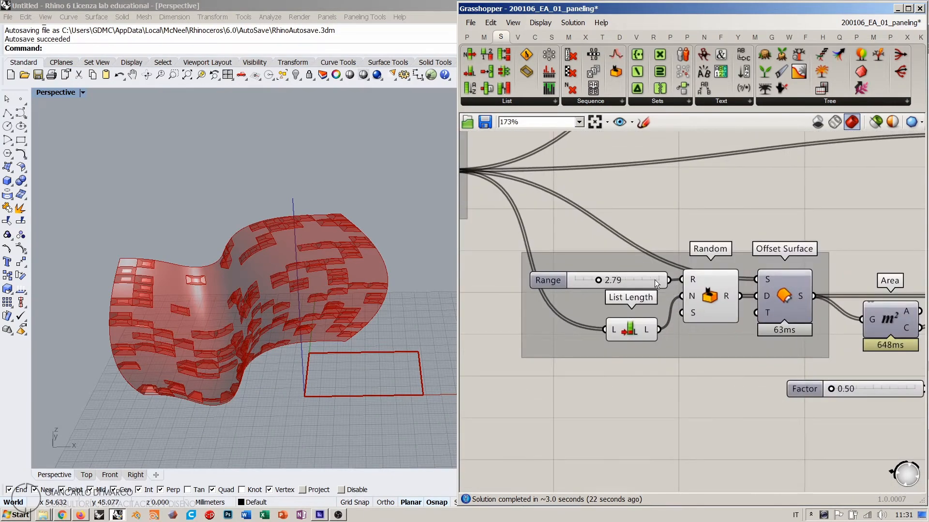
left_click_drag(654, 279, 635, 277)
left_click(668, 222)
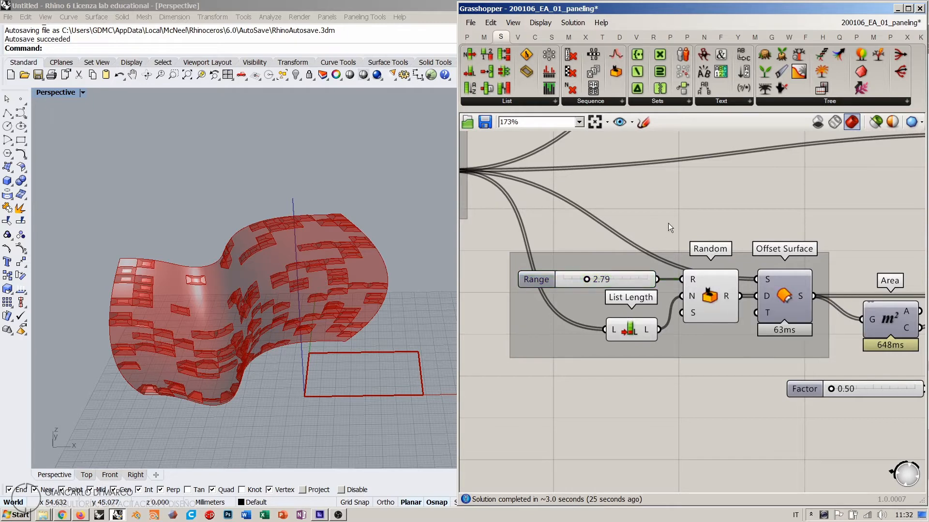
right_click(615, 279)
left_click(583, 376)
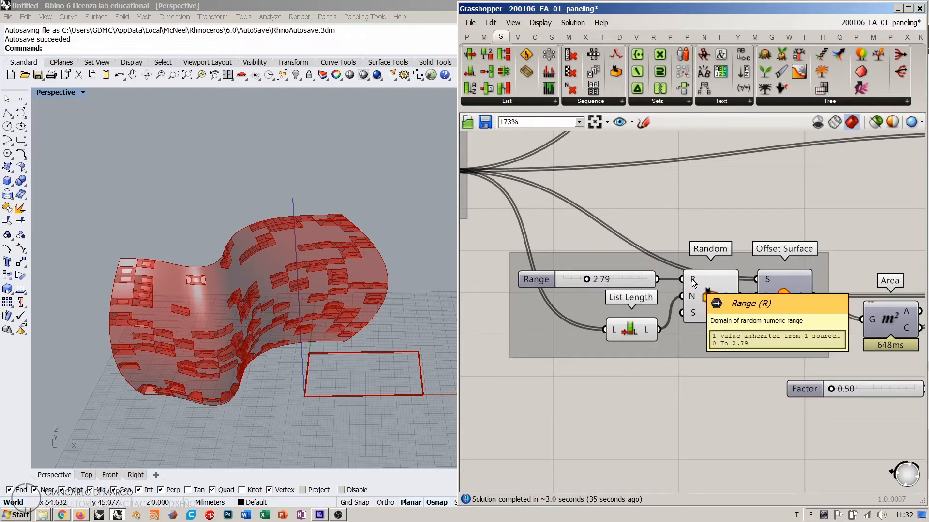
right_click_drag(295, 289, 319, 291)
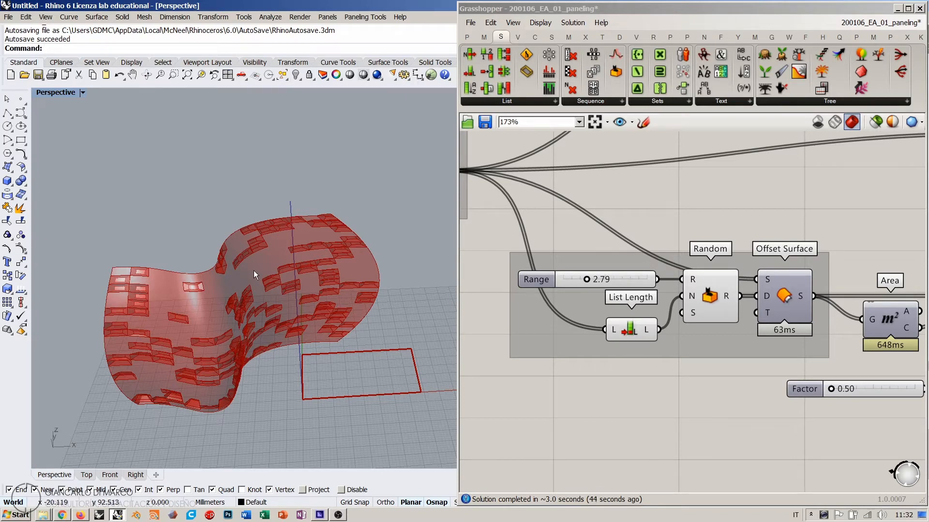
- Insert a Flip surface component between the Surface parameter and Isotrim's S input
scroll(647, 231, "down", 4)
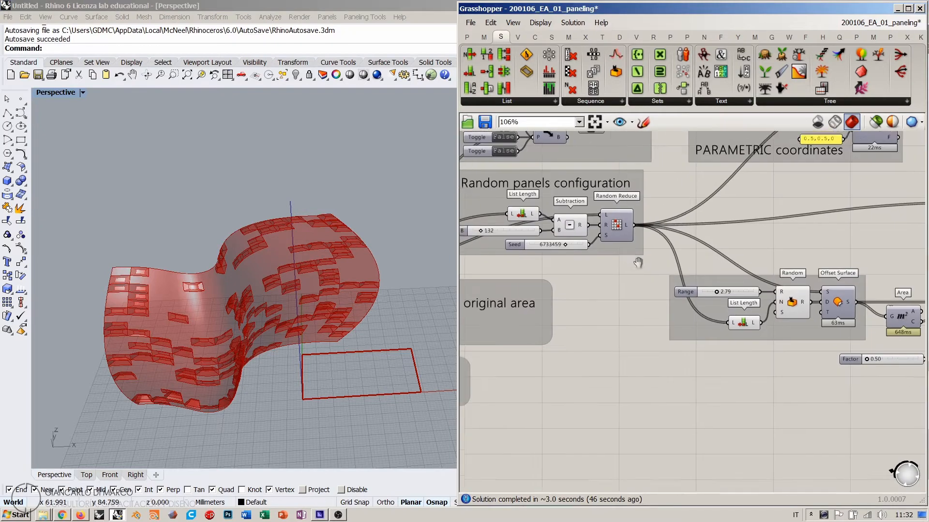
right_click_drag(638, 263, 699, 286)
left_click(551, 38)
left_click(851, 102)
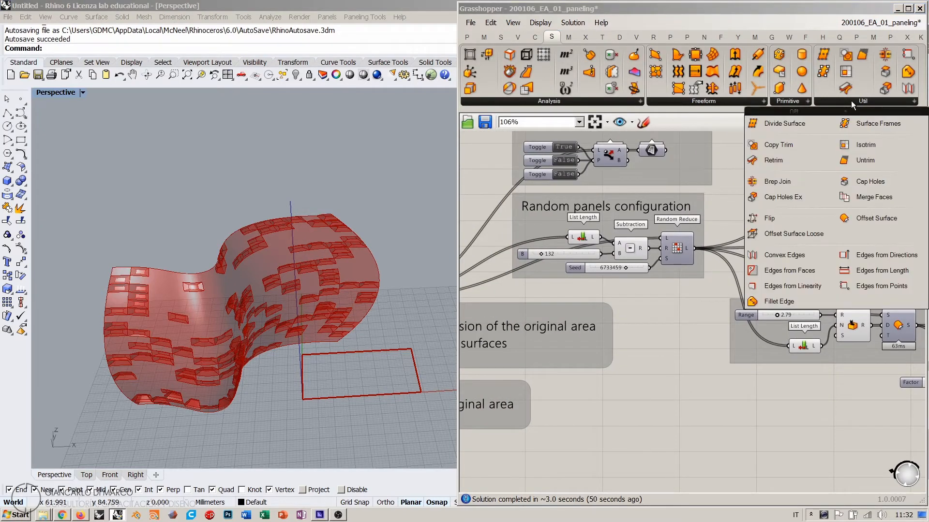
left_click(771, 220)
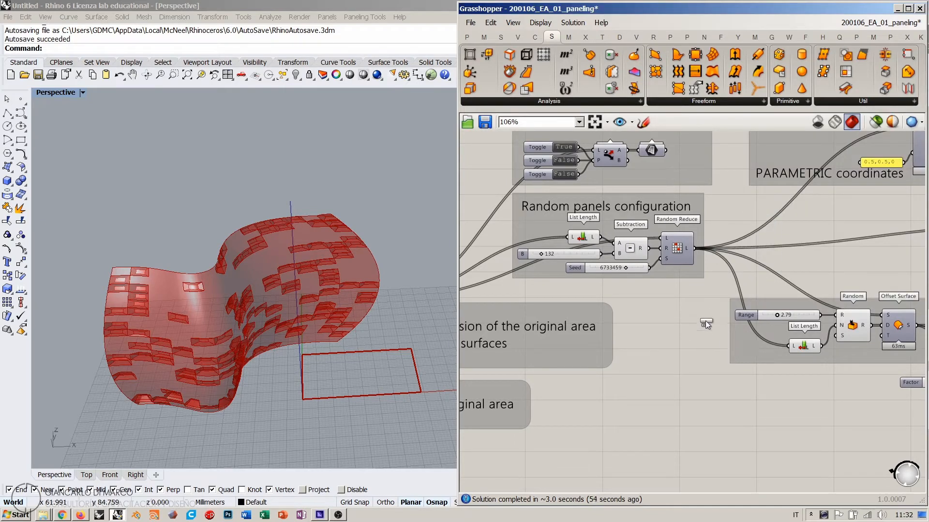
left_click(671, 339)
right_click_drag(672, 338, 837, 315)
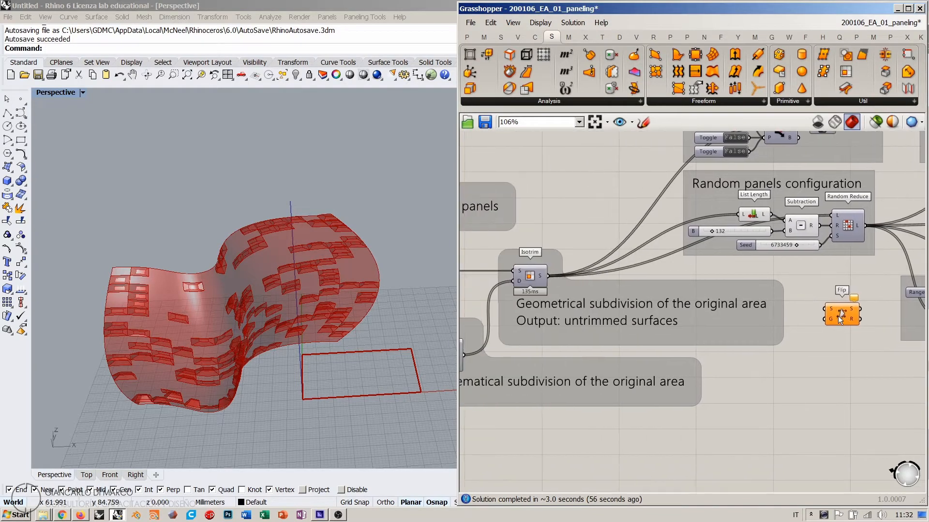
left_click_drag(838, 315, 587, 228)
right_click_drag(554, 257, 785, 248)
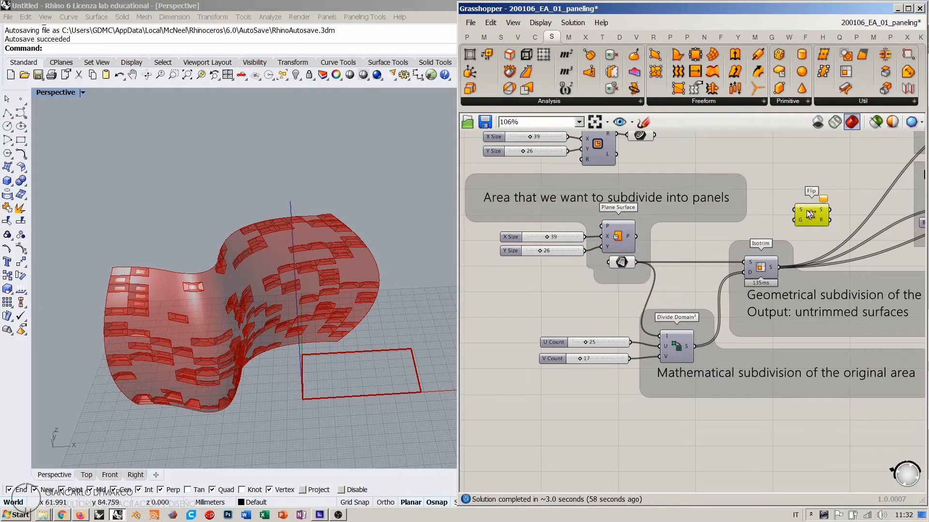
left_click_drag(809, 214, 792, 270)
scroll(669, 251, "up", 3)
left_click(681, 294)
- Hide the Surface parameter's preview and examine up close which side the lofted panels project from
left_click(600, 274)
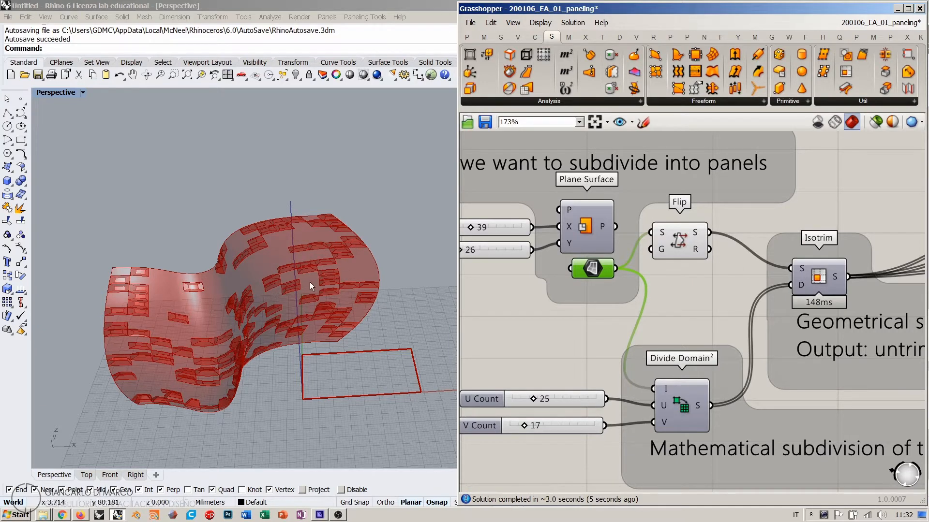
right_click_drag(309, 282, 270, 240)
scroll(242, 289, "up", 5)
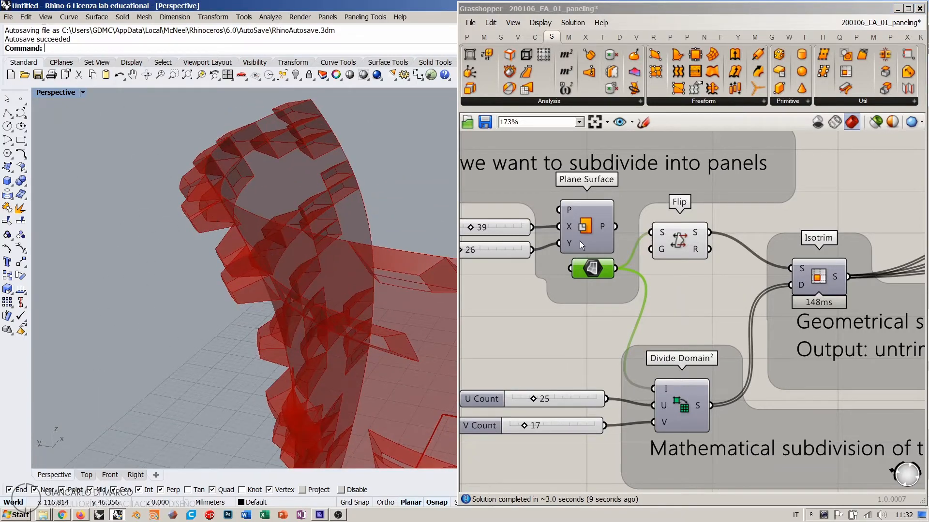
- Delete the Flip component and restore the direct connection from the Surface parameter to Isotrim's S input
left_click(703, 284)
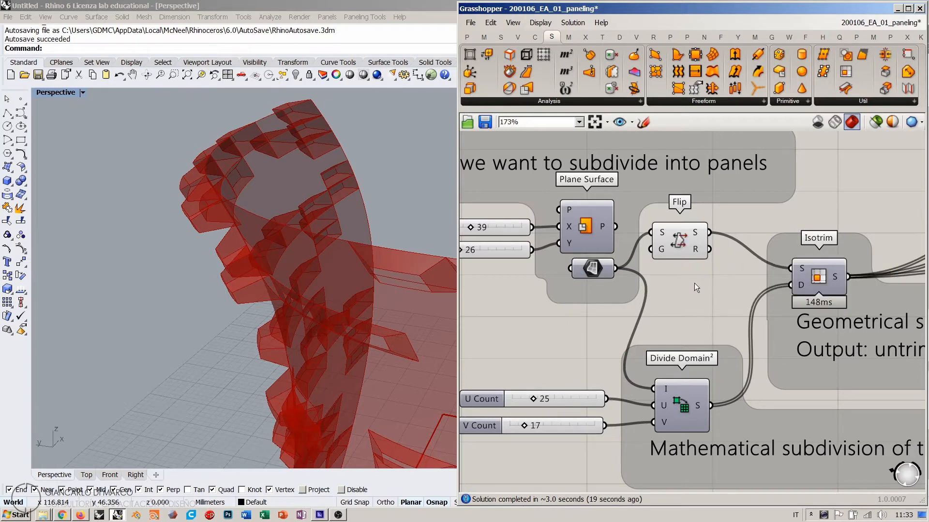
key("ctrl+z")
left_click(676, 241)
key("Delete")
- Sketch a freehand outline of a curved four-sided surface on an empty area of the Grasshopper canvas
scroll(647, 239, "down", 6)
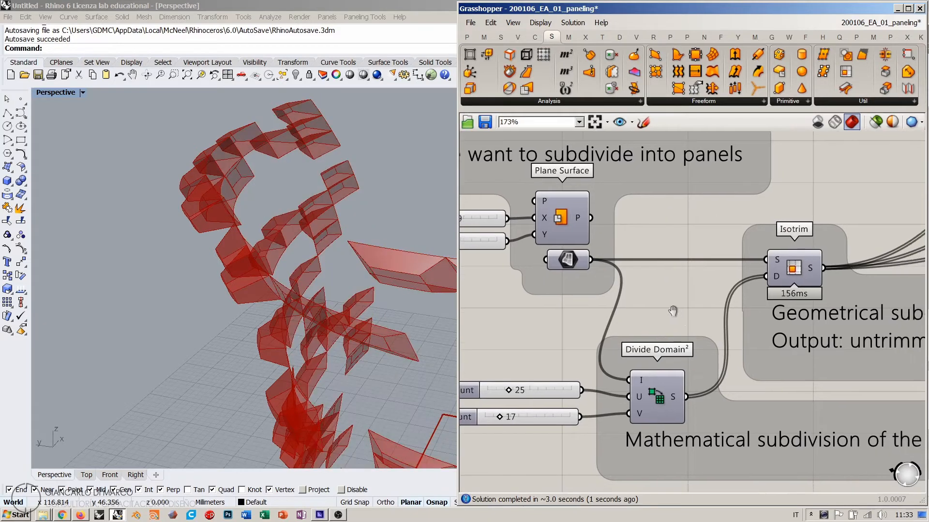
scroll(643, 267, "up", 2)
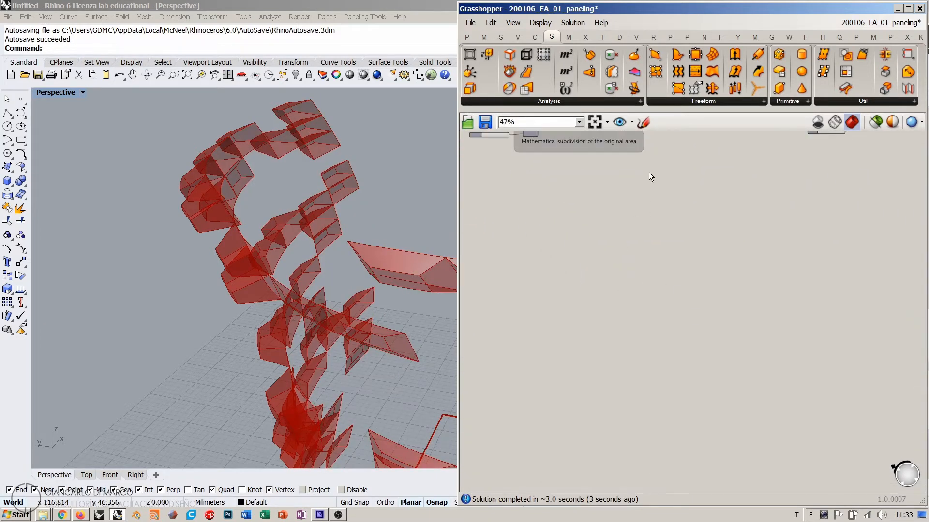
left_click(643, 122)
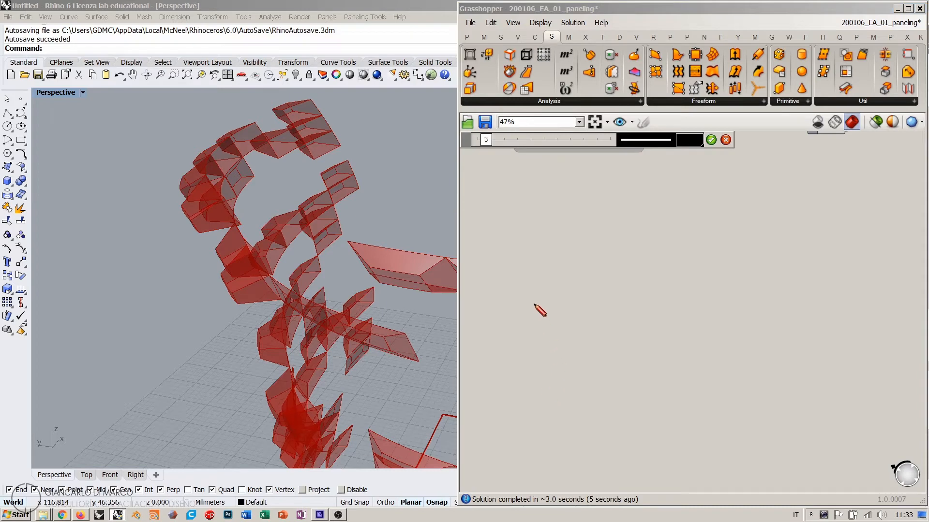
mouse_move(502, 283)
left_mouse_down()
mouse_move(534, 286)
mouse_move(624, 377)
mouse_move(669, 388)
mouse_move(532, 257)
mouse_move(682, 253)
mouse_move(728, 231)
left_mouse_up()
mouse_move(670, 378)
left_mouse_down()
mouse_move(752, 300)
mouse_move(814, 261)
left_mouse_up()
mouse_move(729, 232)
left_mouse_down()
mouse_move(817, 250)
mouse_move(813, 263)
left_mouse_up()
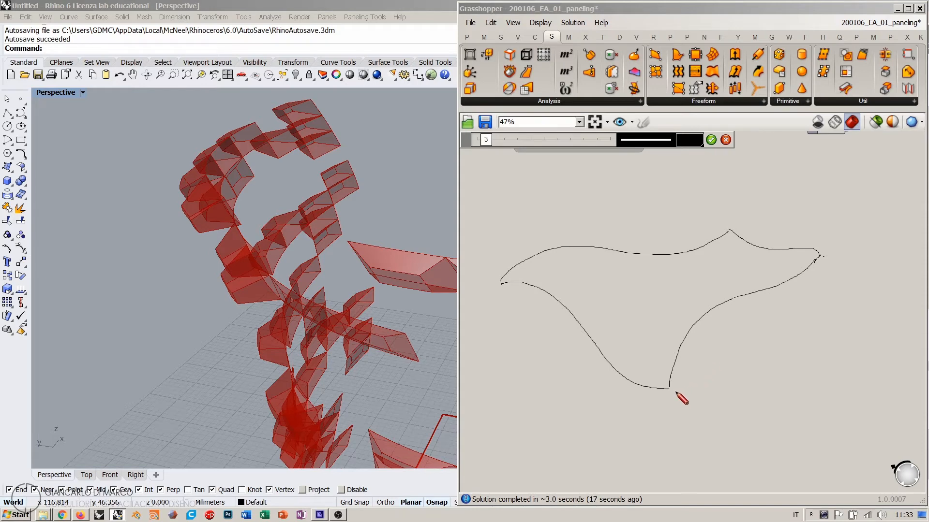
- Add labelled U and V direction arrows at the sketched surface's lower corner, plus an upward W arrow marked positive
mouse_move(681, 391)
left_mouse_down()
mouse_move(693, 354)
mouse_move(707, 356)
left_mouse_up()
mouse_move(668, 396)
left_mouse_down()
mouse_move(621, 393)
mouse_move(648, 405)
left_mouse_up()
mouse_move(666, 375)
left_mouse_down()
mouse_move(662, 318)
mouse_move(660, 327)
mouse_move(672, 300)
mouse_move(662, 288)
mouse_move(658, 312)
mouse_move(674, 294)
mouse_move(660, 308)
mouse_move(631, 307)
mouse_move(646, 316)
left_mouse_up()
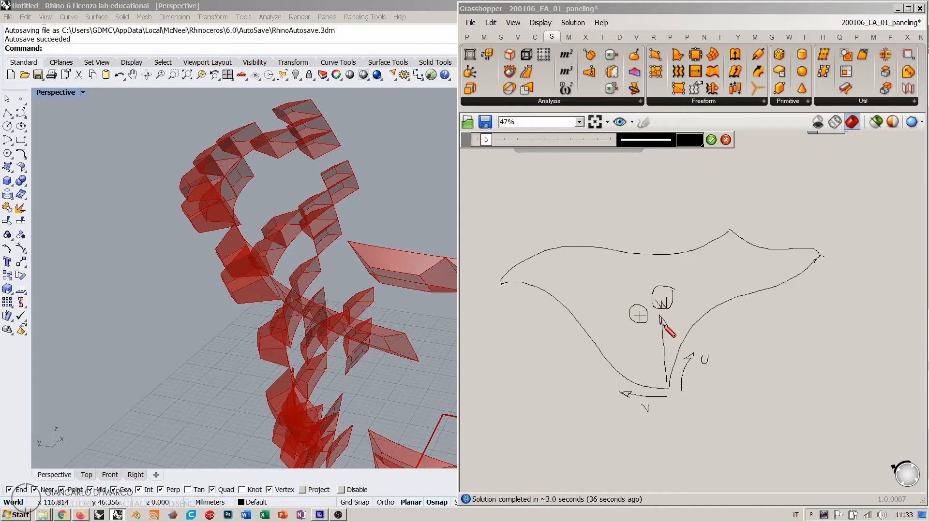
- Add a downward arrow marked negative to the sketch, emphasize the direction marks, and discard the whole sketch
left_click_drag(672, 441, 668, 398)
left_click_drag(653, 434, 661, 433)
mouse_move(659, 316)
left_mouse_down()
mouse_move(666, 292)
mouse_move(662, 314)
mouse_move(674, 305)
left_mouse_up()
mouse_move(650, 334)
left_mouse_down()
mouse_move(666, 317)
mouse_move(670, 330)
left_mouse_up()
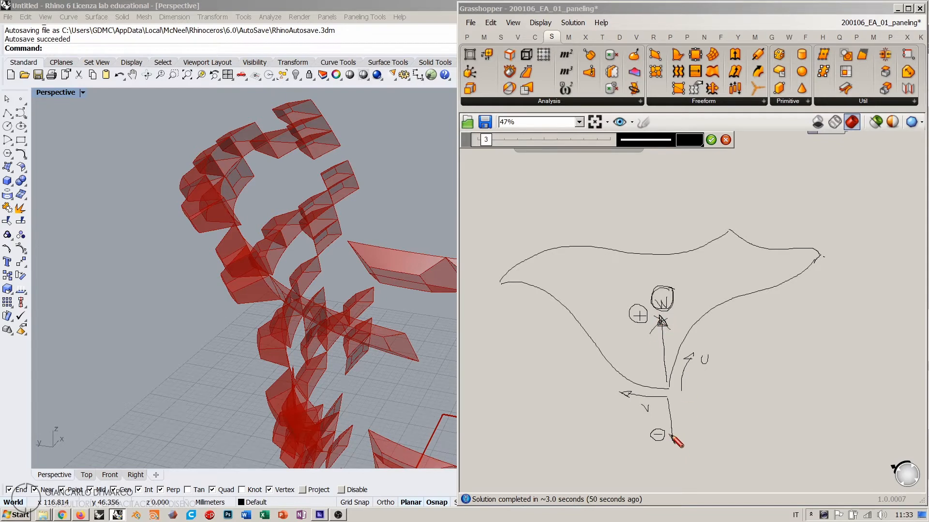
left_click_drag(670, 436, 673, 444)
left_click_drag(640, 417, 654, 416)
left_click_drag(683, 354, 692, 356)
left_click(725, 139)
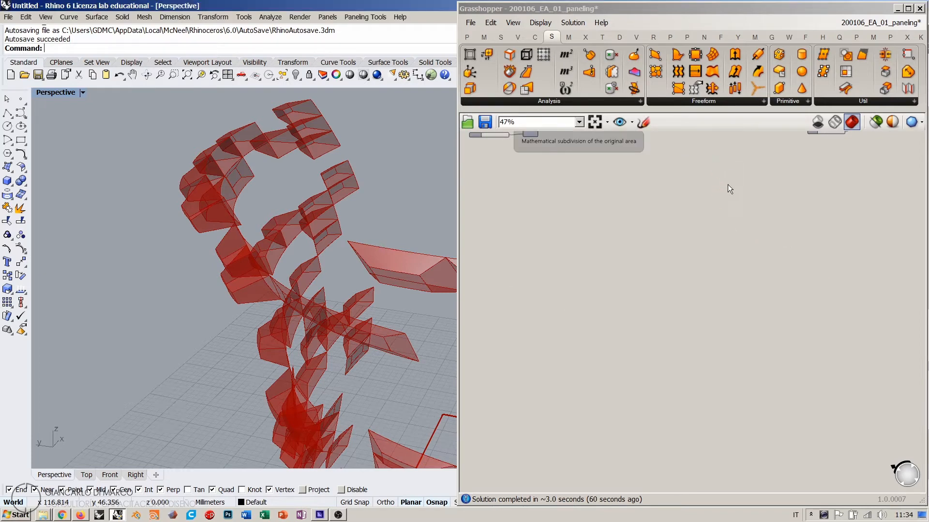
- Bake the Surface parameter below Plane Surface into the Rhino model
left_click(668, 192)
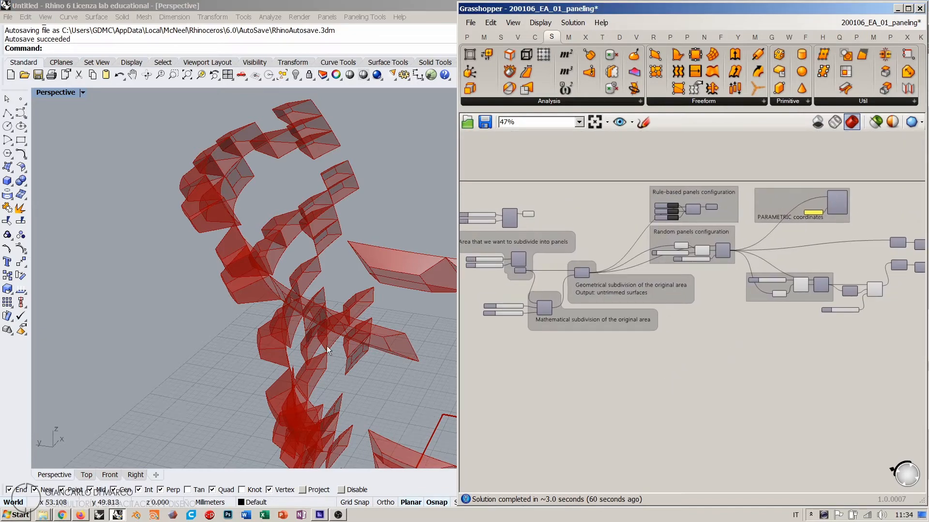
right_click_drag(326, 347, 256, 310)
scroll(345, 327, "down", 6)
right_click_drag(561, 344, 645, 354)
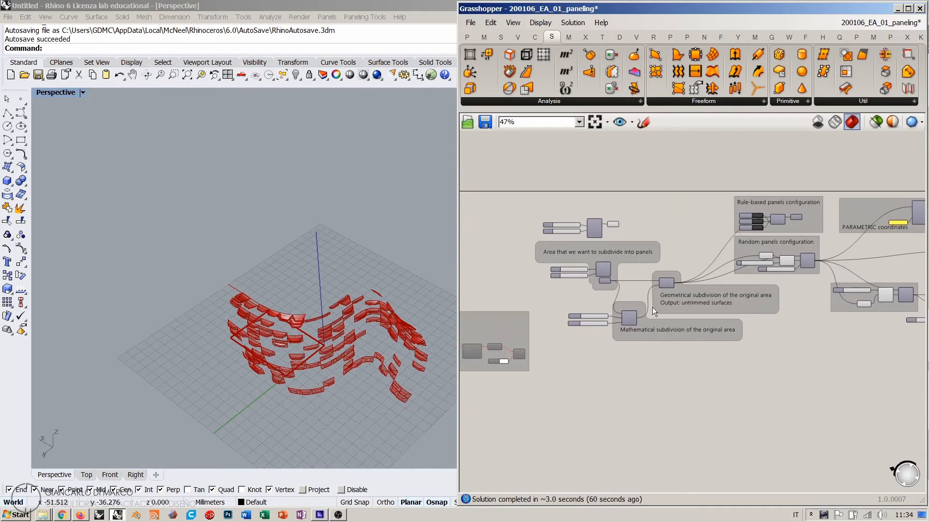
scroll(609, 283, "up", 5)
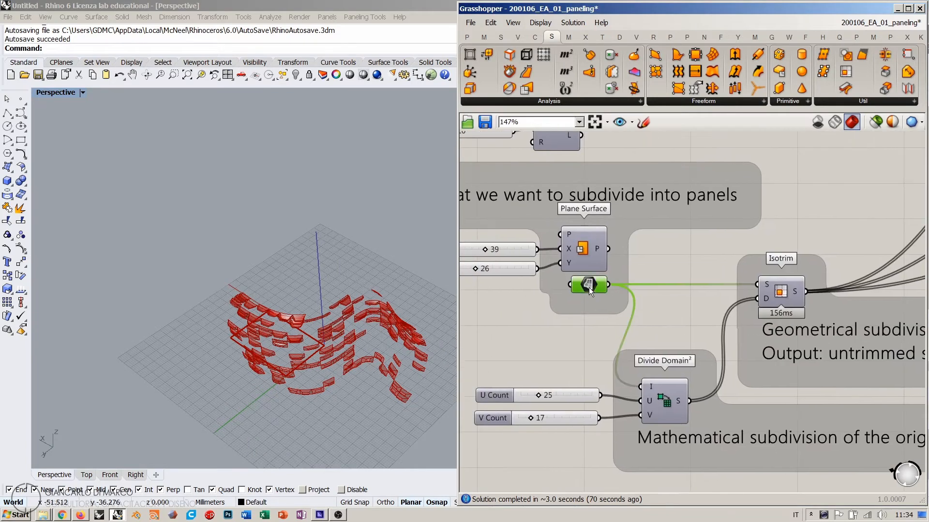
right_click(588, 287)
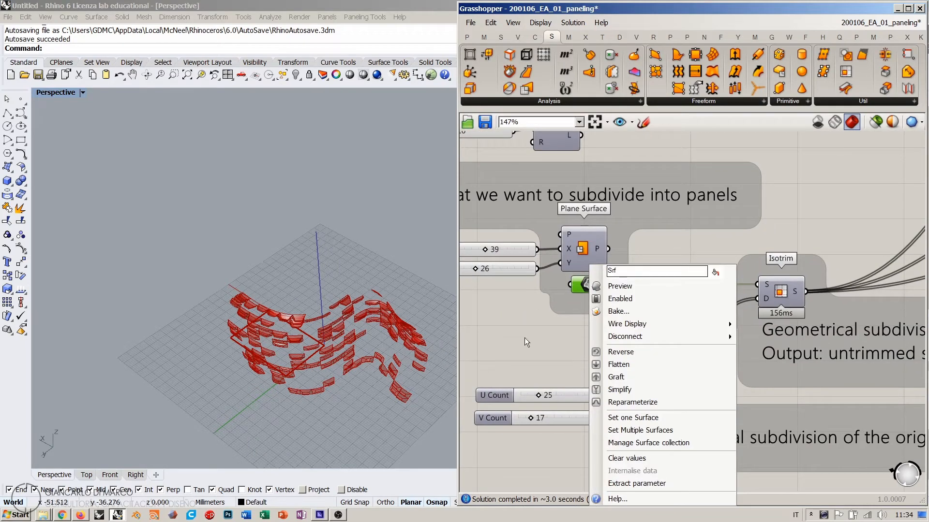
left_click(614, 311)
left_click(628, 419)
- Select the baked curved surface in the Perspective viewport
right_click_drag(334, 368, 340, 283)
left_click(299, 332)
right_click_drag(299, 332, 146, 302)
right_click_drag(203, 309, 261, 274)
scroll(212, 266, "up", 7)
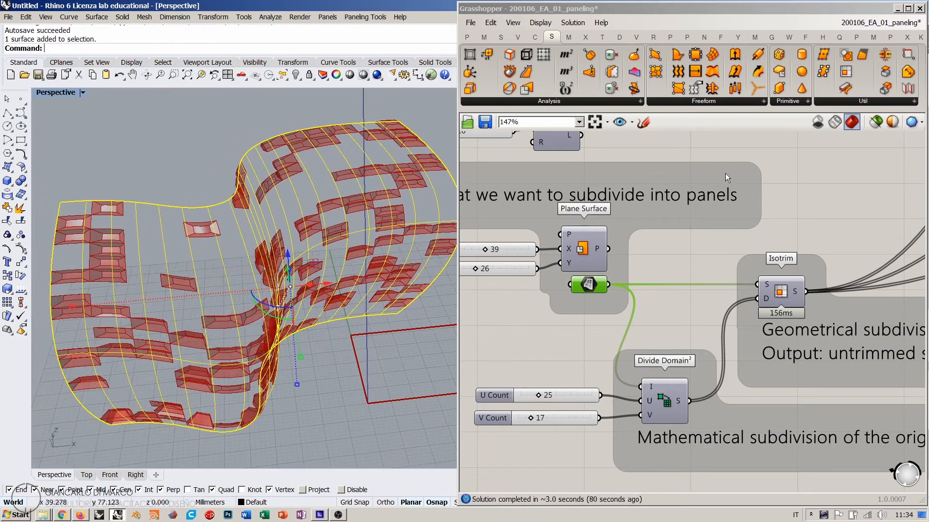
- Turn off all Grasshopper preview geometry and widen the Rhino viewport area
left_click(817, 123)
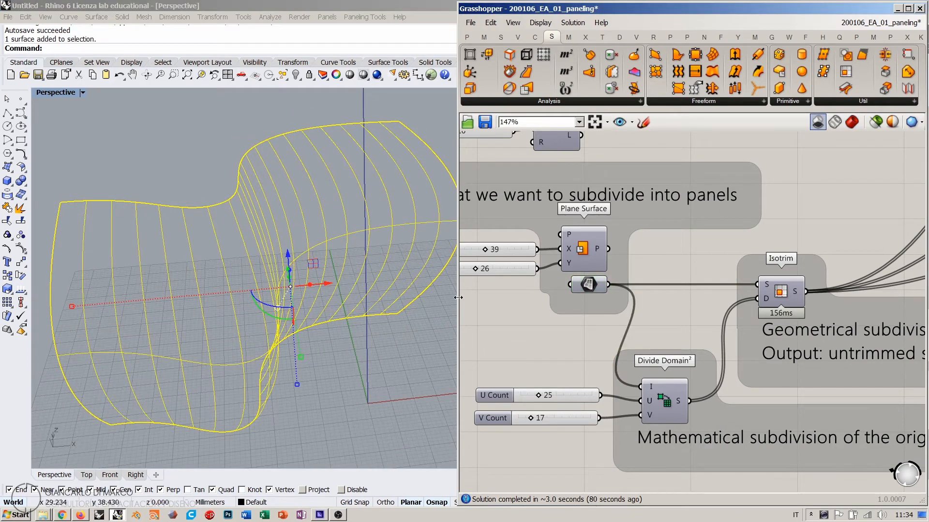
left_click_drag(458, 297, 603, 298)
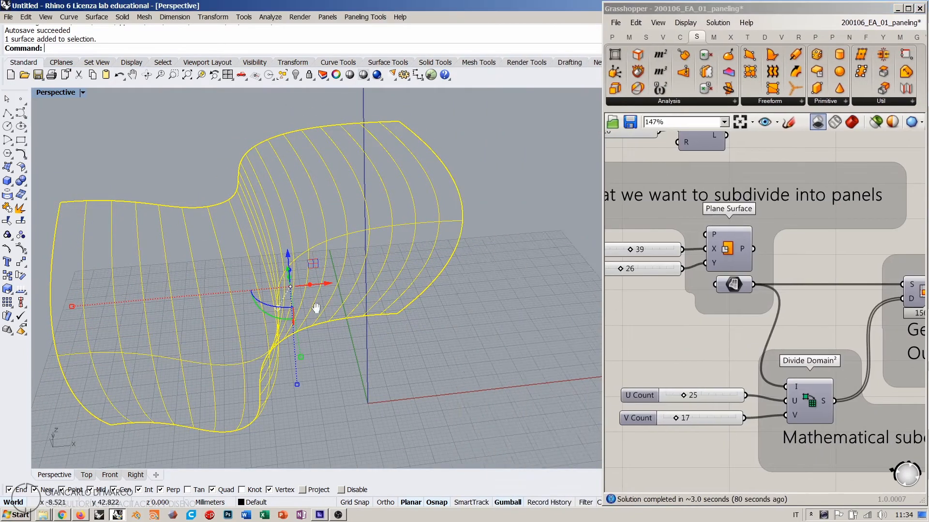
- Display the baked surface's U, V and normal direction arrows with Dir, and flip its normal direction
left_click(21, 289)
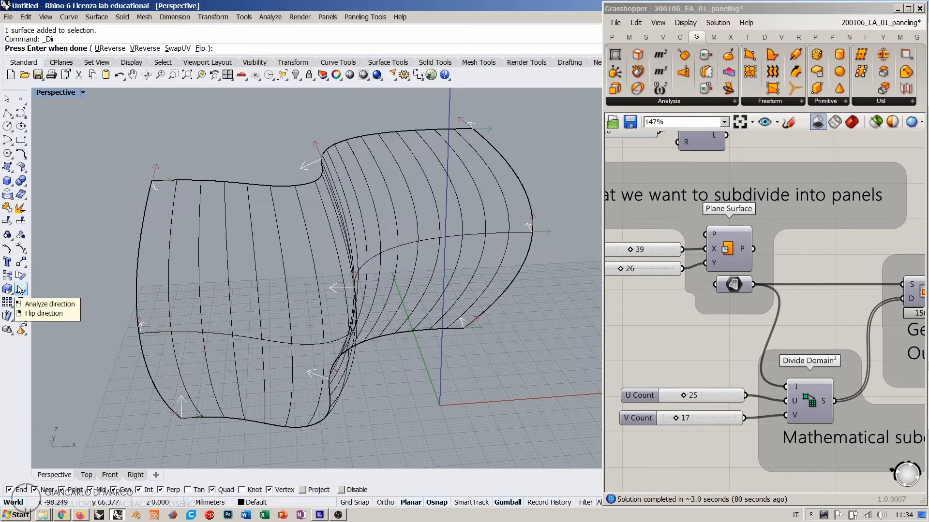
right_click_drag(197, 311, 228, 300)
scroll(229, 372, "up", 4)
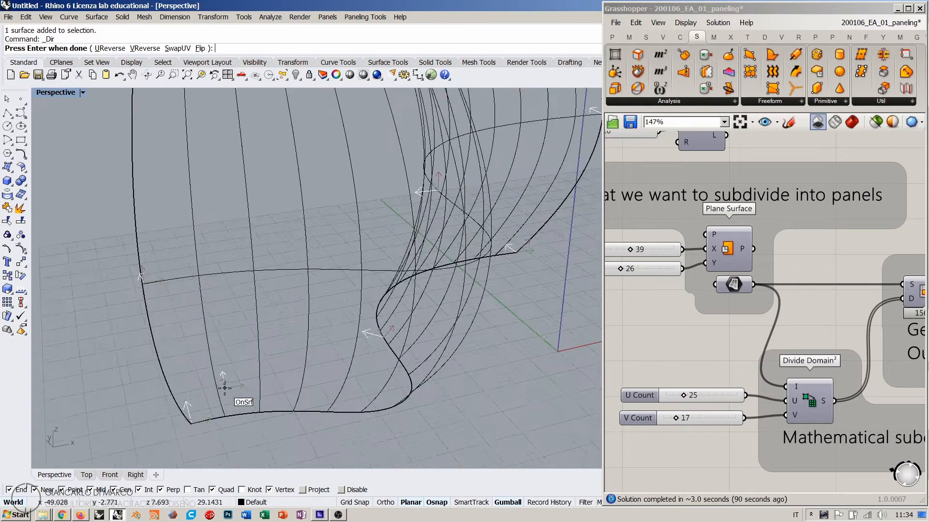
right_click_drag(225, 387, 264, 367)
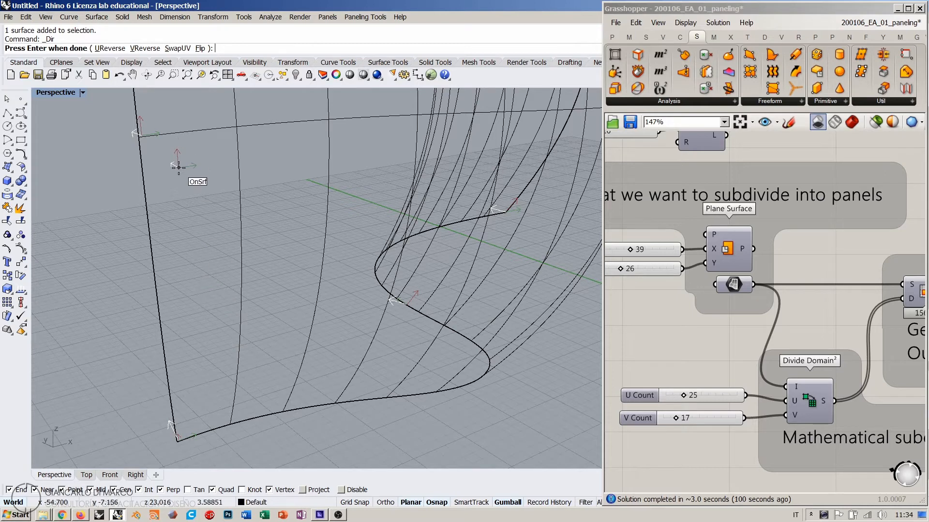
left_click(200, 48)
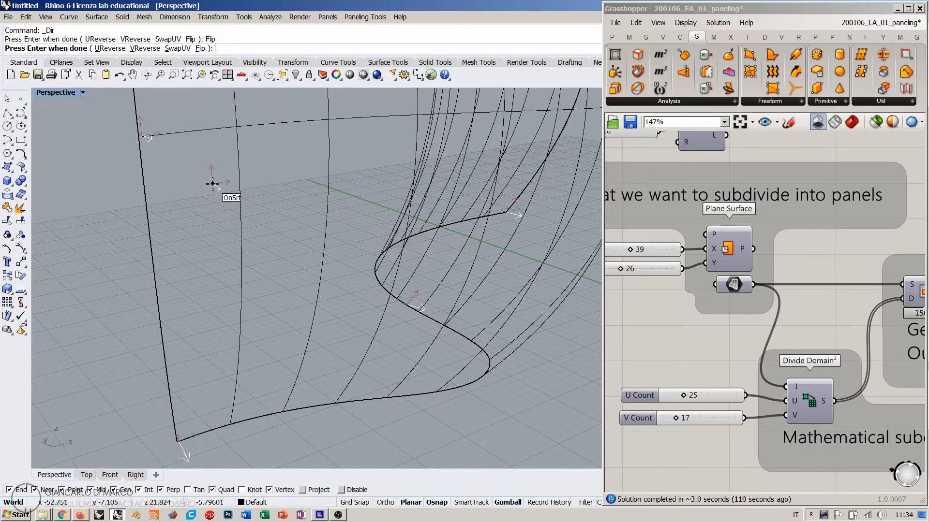
- Examine the flipped normal arrows around the baked surface and swap its U and V directions
right_click_drag(201, 187, 321, 282)
scroll(321, 282, "down", 6)
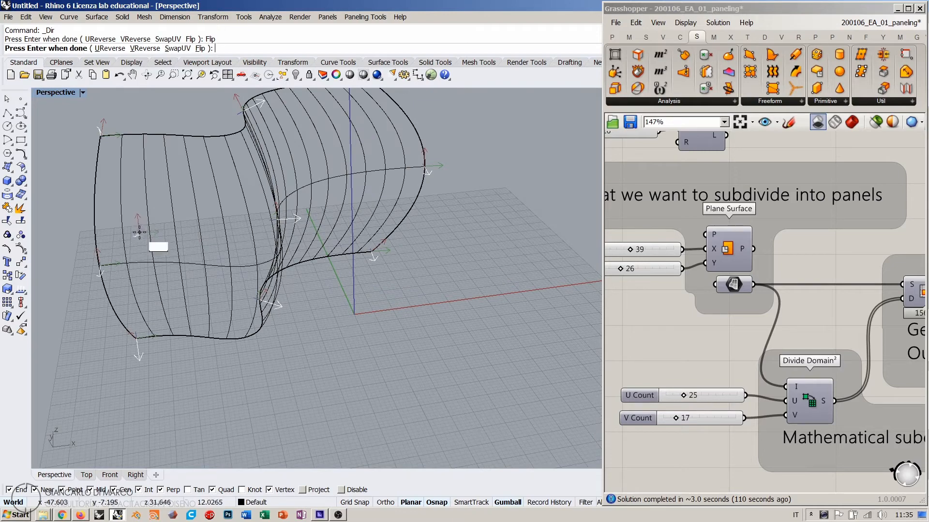
right_click_drag(160, 245, 382, 315)
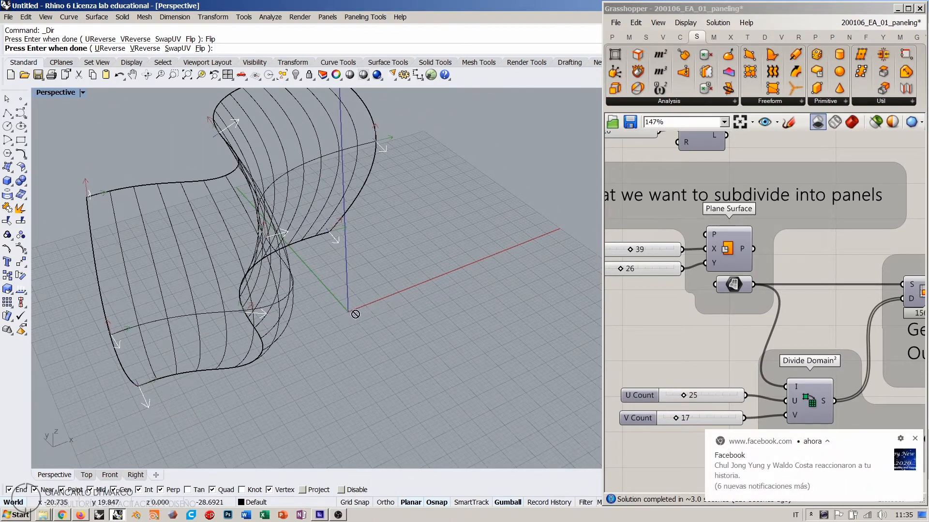
right_click_drag(425, 294, 380, 302)
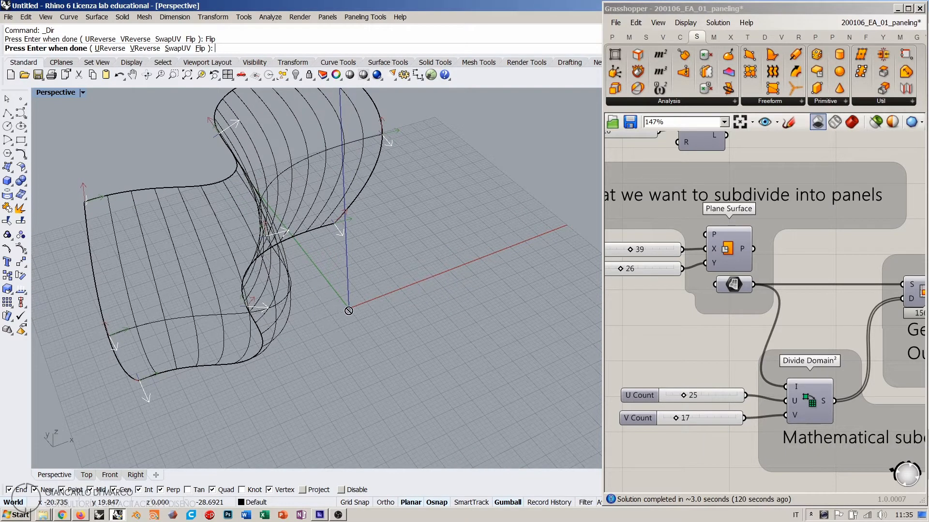
mouse_move(331, 300)
right_mouse_down()
mouse_move(280, 321)
mouse_move(273, 337)
mouse_move(331, 335)
mouse_move(331, 367)
right_mouse_up()
mouse_move(331, 367)
right_mouse_down()
mouse_move(378, 295)
mouse_move(354, 338)
right_mouse_up()
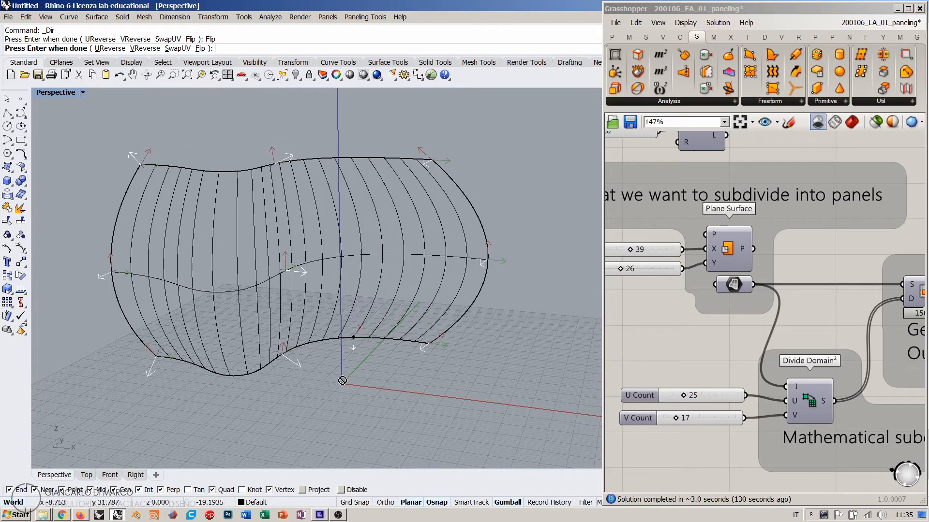
mouse_move(339, 137)
right_mouse_down()
mouse_move(290, 251)
mouse_move(322, 263)
right_mouse_up()
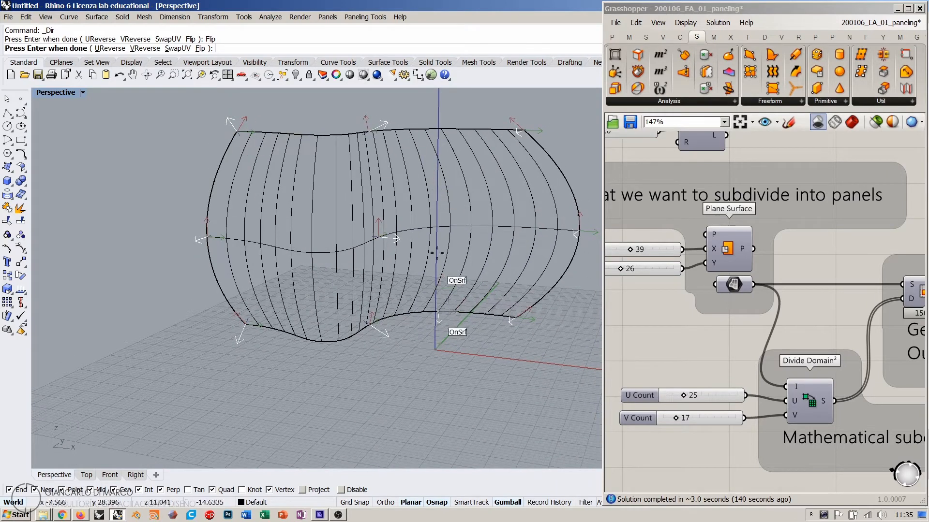
mouse_move(441, 187)
right_mouse_down()
mouse_move(252, 232)
mouse_move(239, 197)
right_mouse_up()
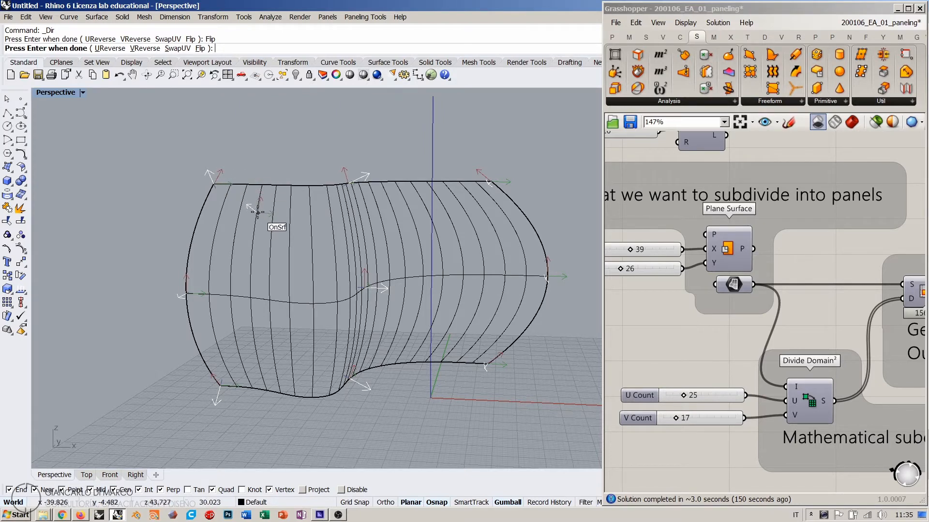
left_click(177, 49)
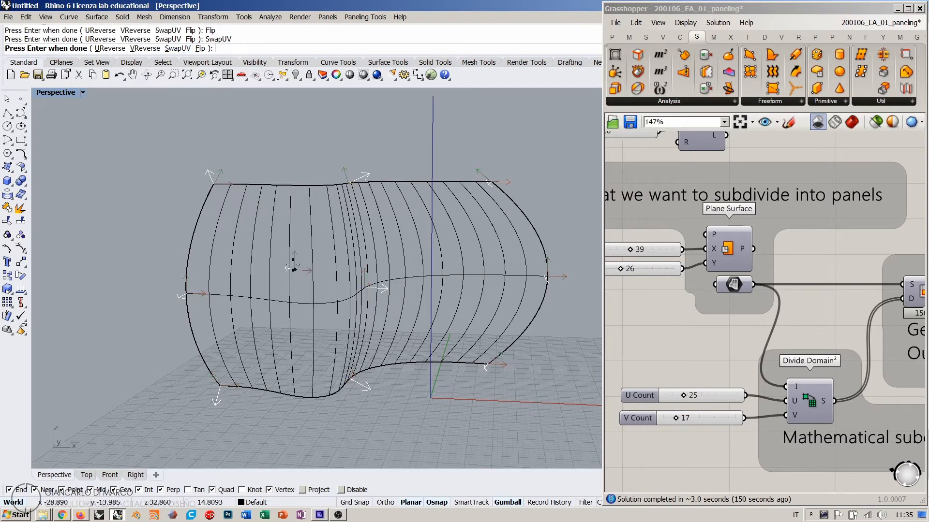
- Examine the surface's direction arrows up close and finish editing its directions
right_click_drag(295, 269, 297, 247)
scroll(363, 261, "up", 5)
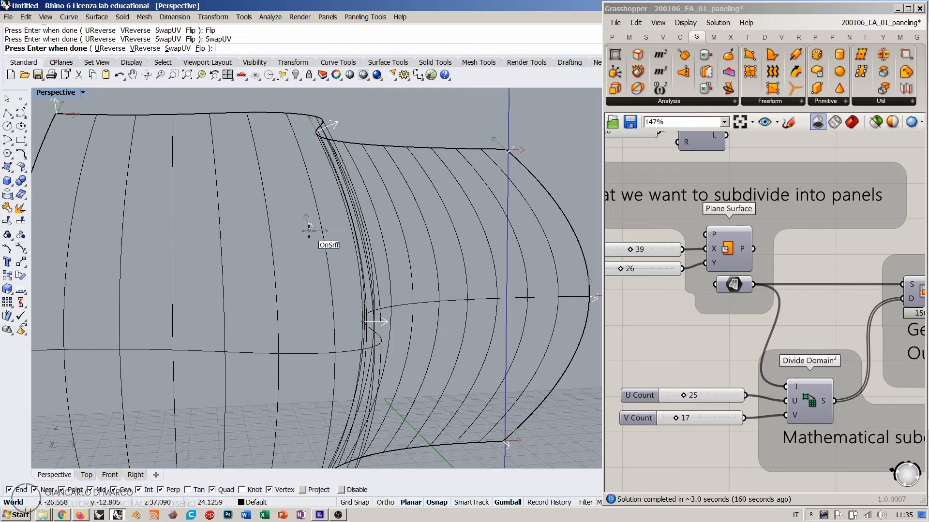
right_click(243, 204)
scroll(243, 204, "down", 4)
right_click_drag(330, 176, 326, 209)
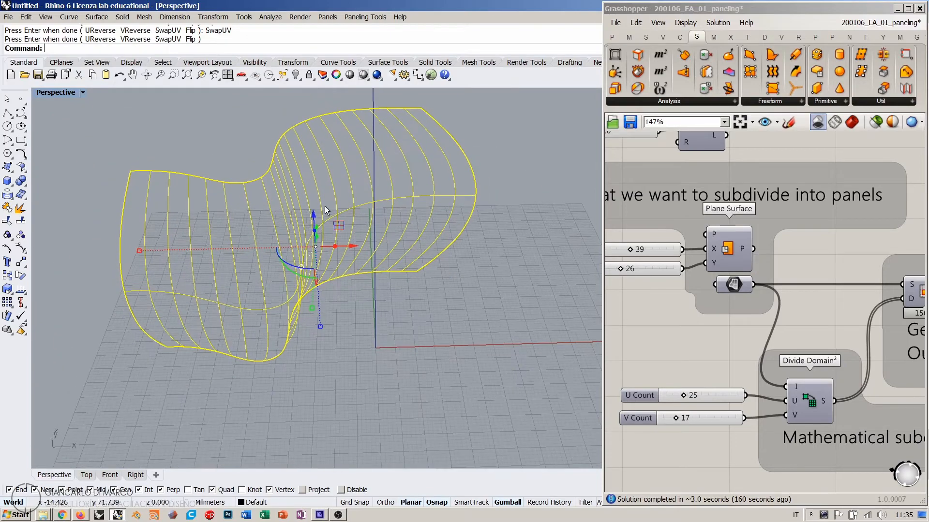
right_click_drag(293, 161, 276, 183, "shift")
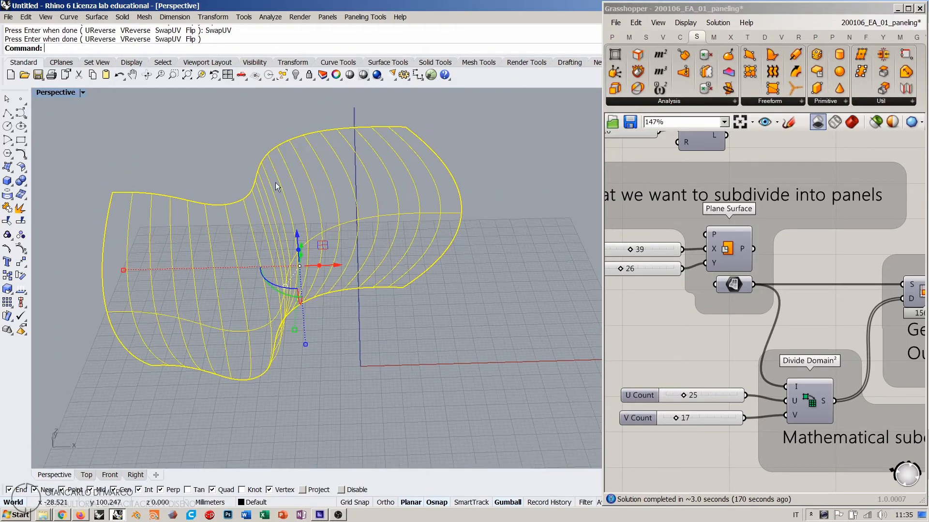
- Internalise the redirected surface in the Surface parameter below the Plane Surface component
right_click(733, 285)
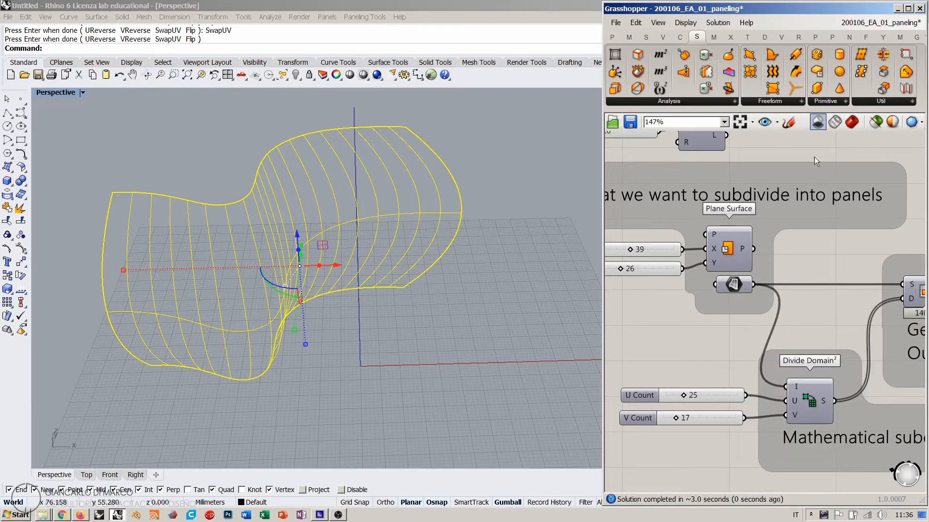
right_click(736, 285)
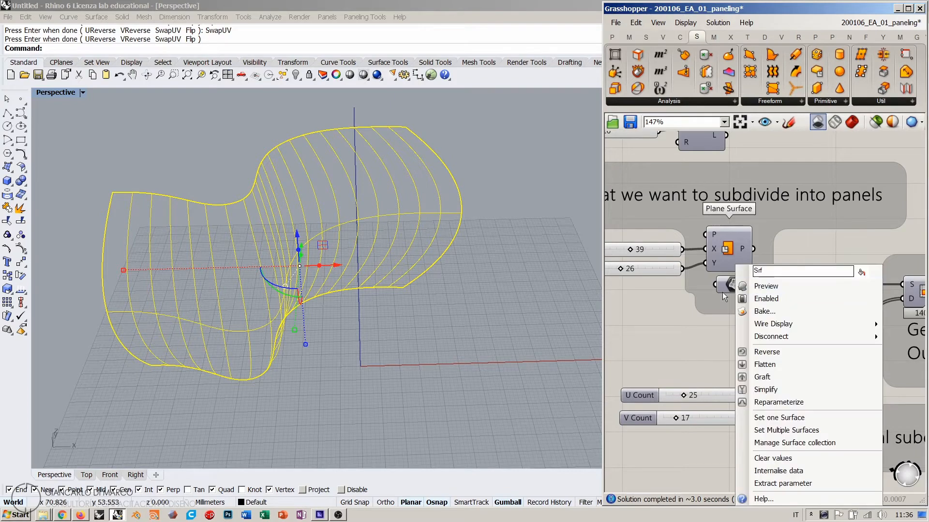
left_click(711, 343)
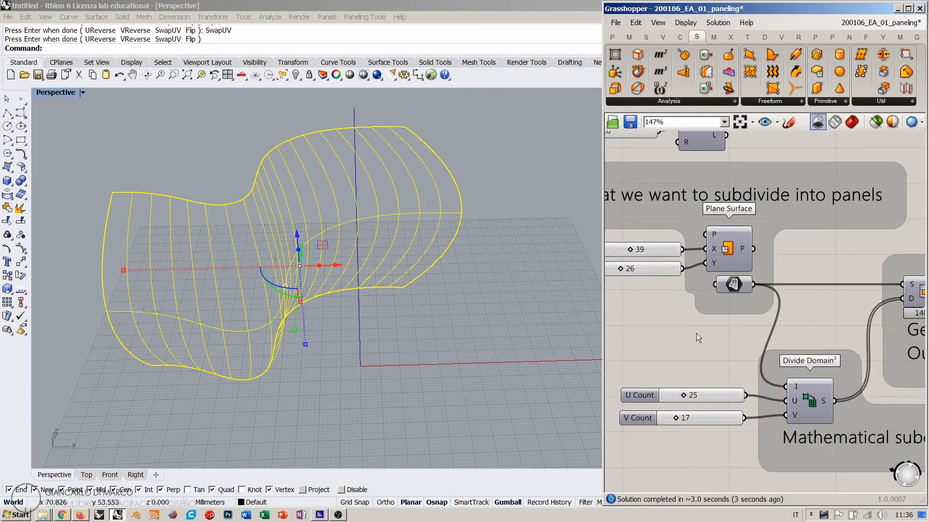
- Delete the baked surface from the Rhino model and turn Grasshopper's shaded preview back on
left_click(386, 245)
key("Delete")
left_click(852, 122)
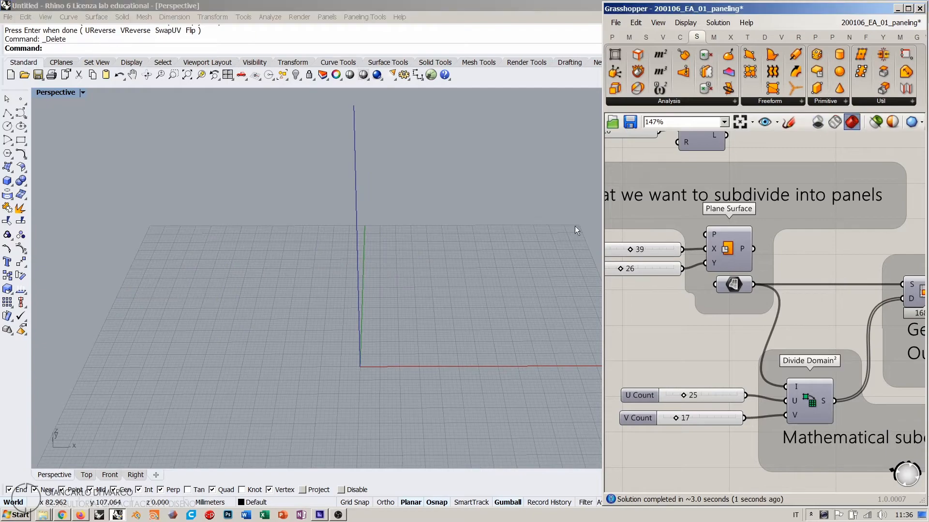
- Enable the preview of the Surface parameter that feeds the panel subdivision
mouse_move(460, 255)
right_mouse_down()
mouse_move(459, 241)
mouse_move(393, 246)
right_mouse_up()
left_click(734, 285)
key("ctrl+q")
left_click(672, 303)
- Examine the lofted panels from several angles to check which side of the curved surface they project from
right_click_drag(519, 320, 411, 295)
scroll(704, 273, "down", 5)
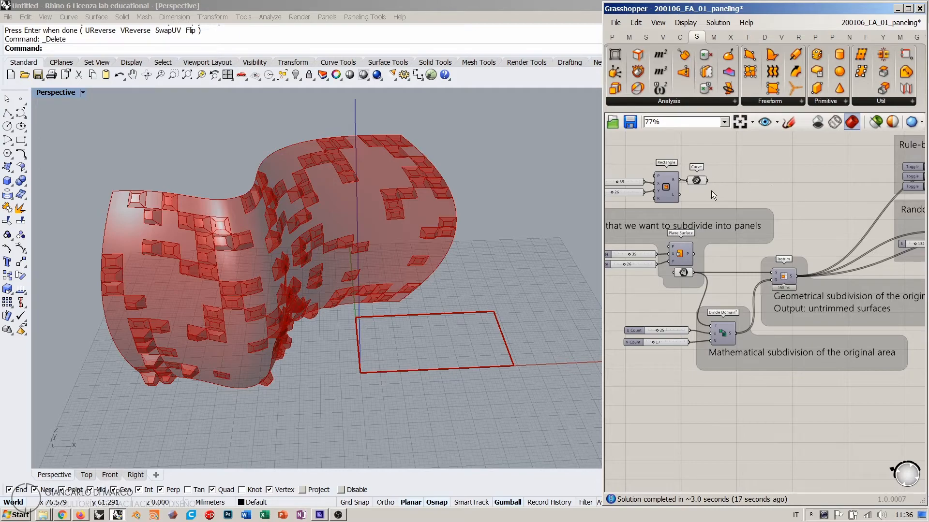
right_click_drag(308, 264, 401, 271)
left_click(758, 167)
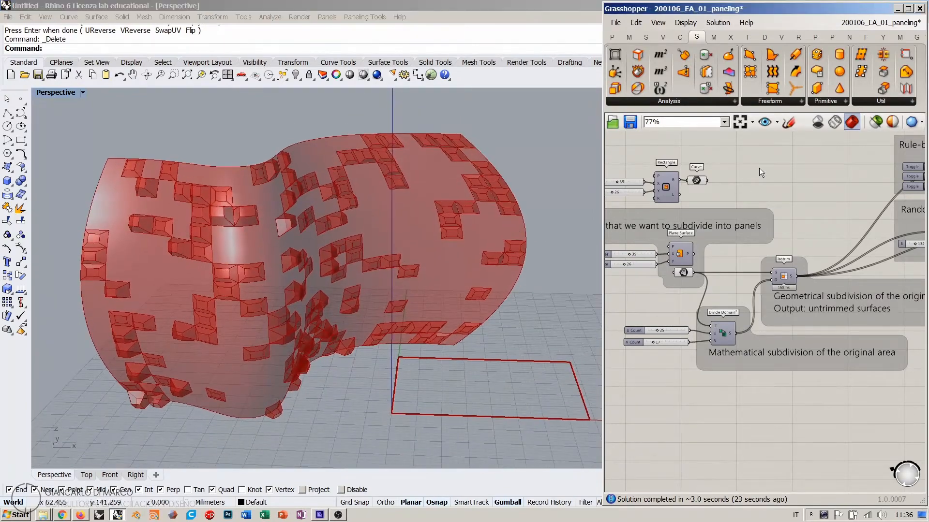
right_click_drag(332, 269, 411, 267)
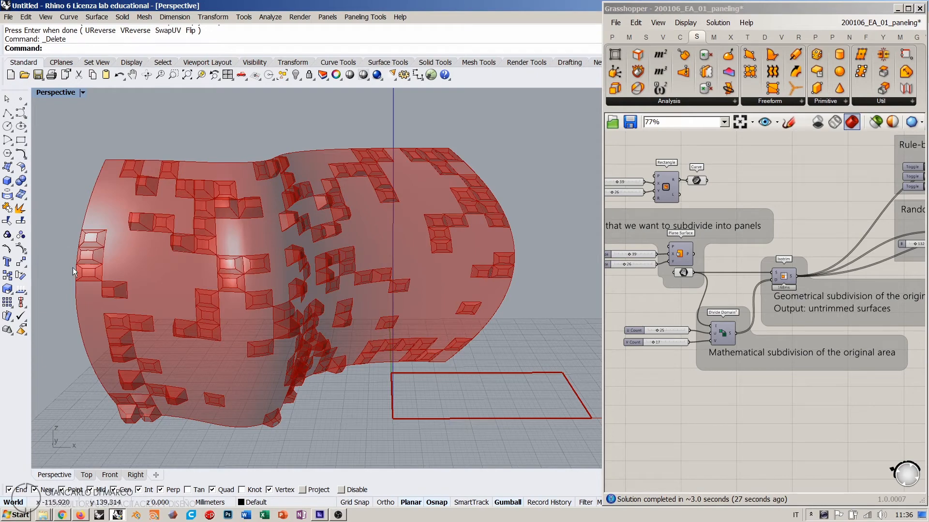
left_click(799, 189)
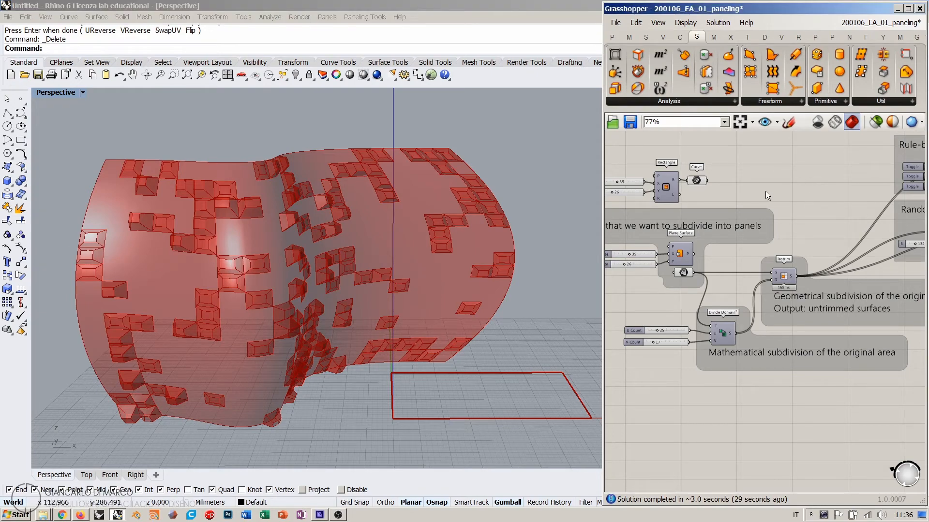
right_click_drag(394, 242, 372, 255)
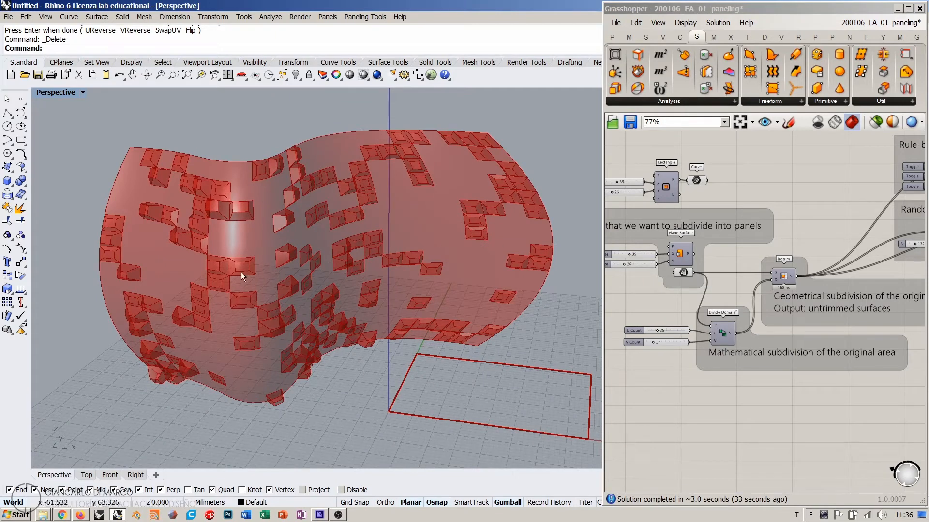
left_click(790, 170)
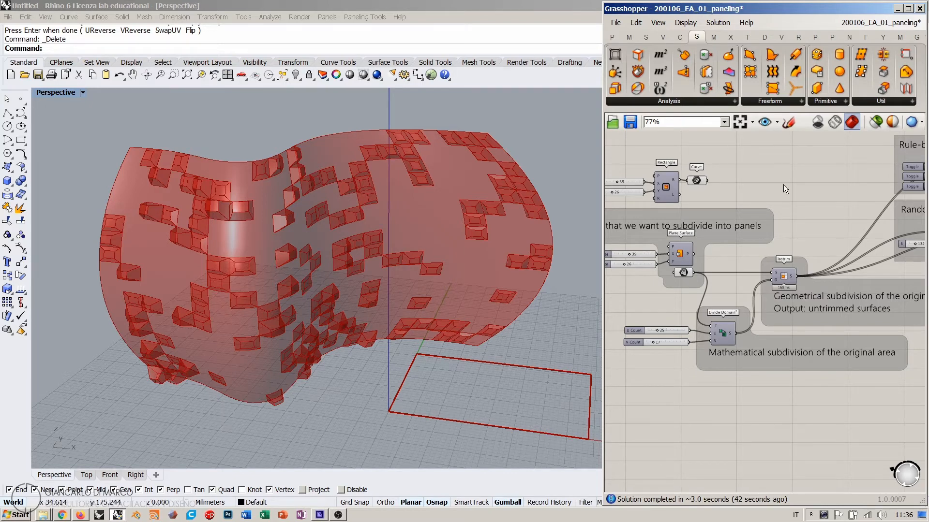
scroll(782, 184, "down", 5)
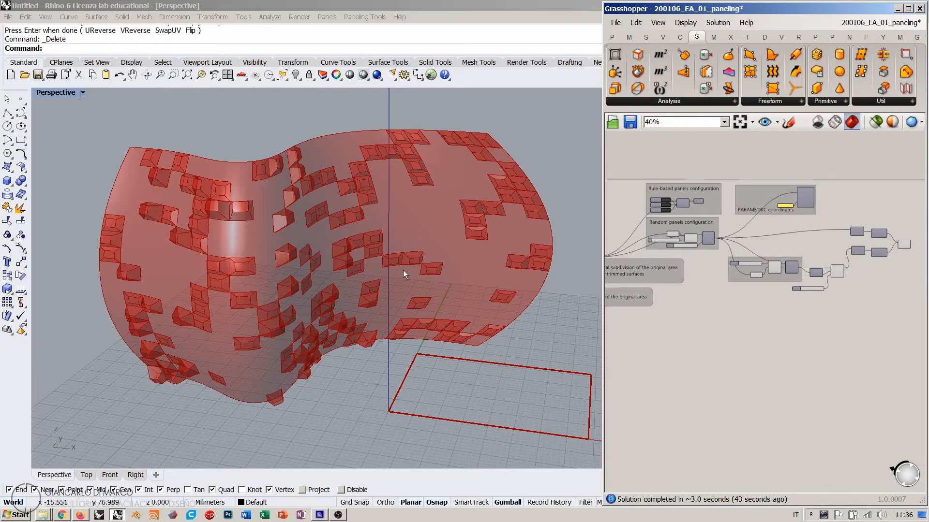
right_click_drag(403, 270, 335, 281)
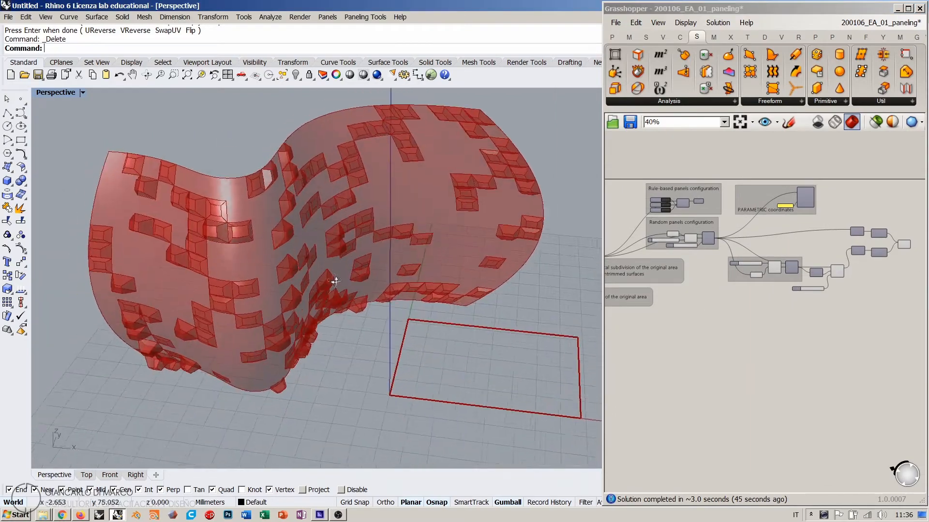
- Add a Geometry parameter to the canvas beside the Loft component
scroll(805, 257, "up", 4)
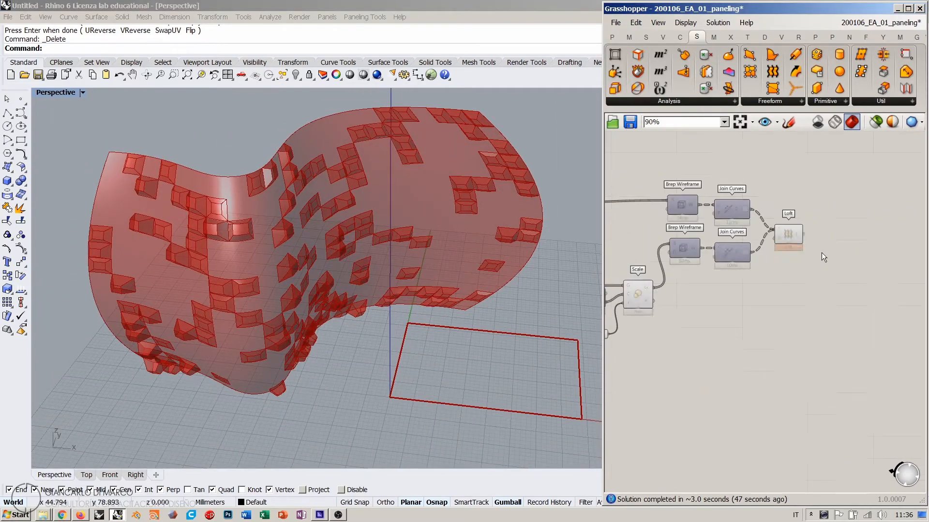
right_click_drag(707, 277, 772, 276)
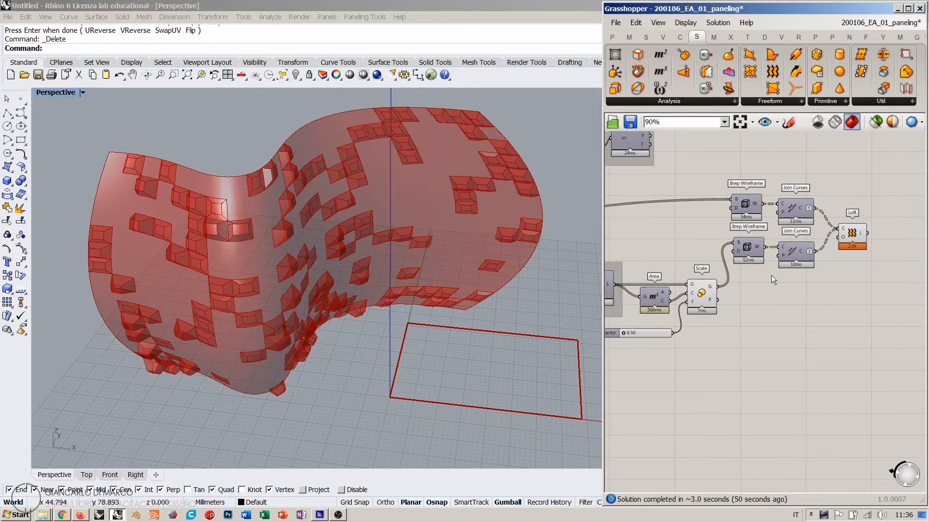
left_click(707, 294)
left_click(785, 306)
right_click_drag(862, 300, 761, 298)
double_click(832, 271)
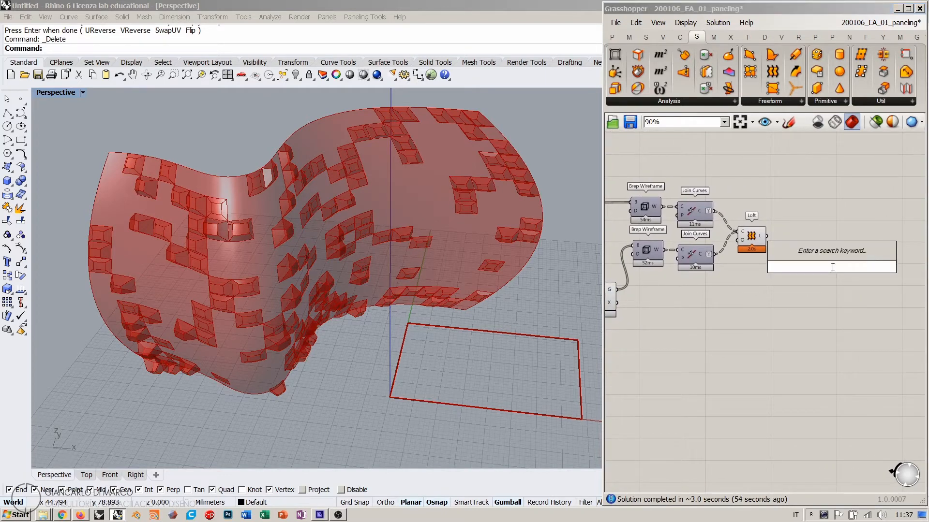
type("geo")
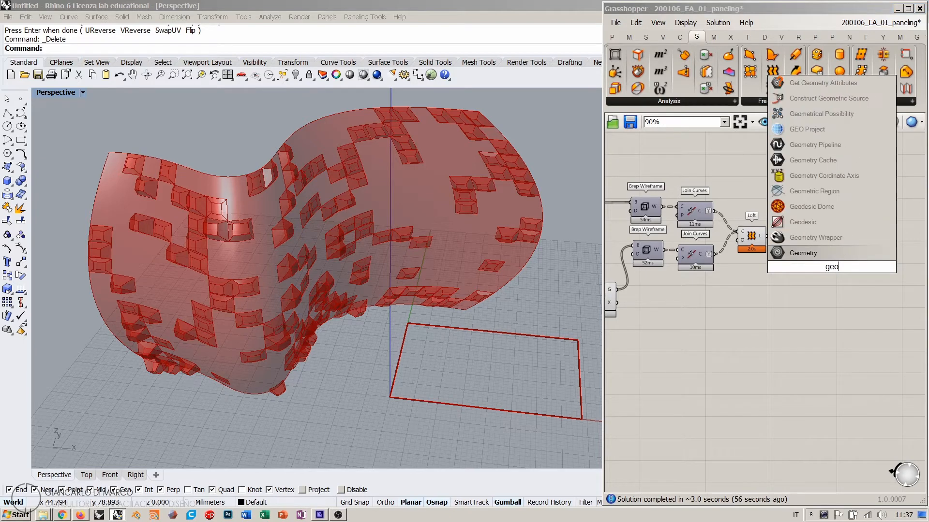
left_click(814, 254)
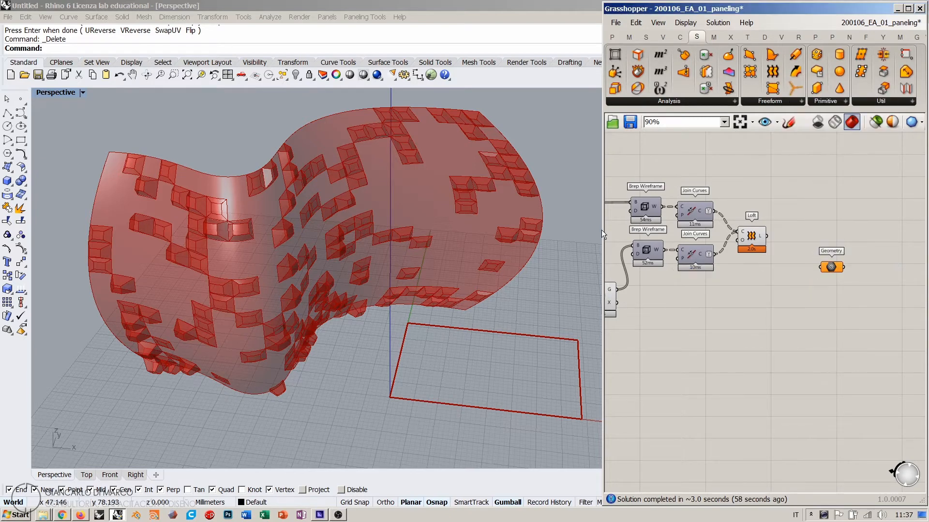
- Widen the Grasshopper canvas and collect both the Loft output and the Scale geometry output in the Geometry parameter
left_click_drag(602, 230, 506, 231)
right_click_drag(516, 299, 657, 303)
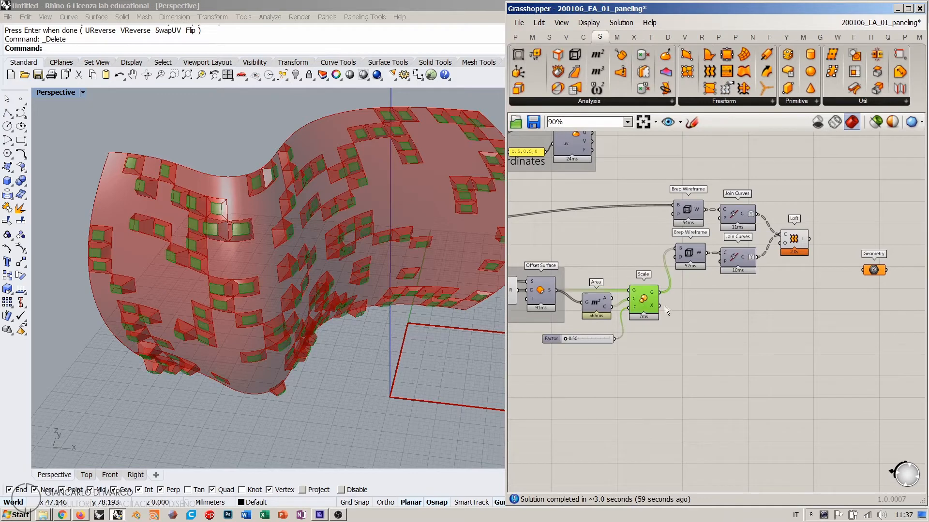
left_click_drag(768, 250, 779, 235, "shift")
left_click(808, 260)
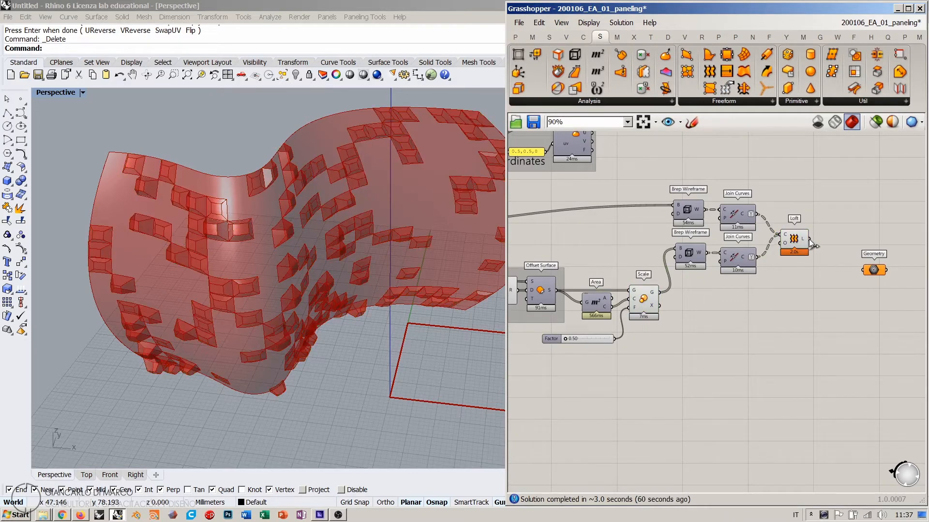
left_click_drag(866, 271, 865, 270)
left_click(645, 306)
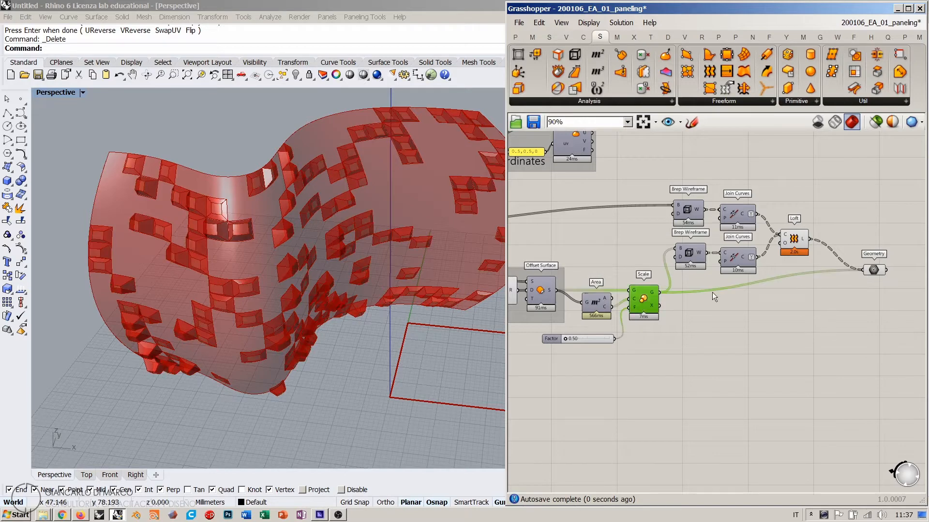
- Move the Geometry parameter closer, below the Loft component and in line with the Scale output
left_click(831, 303)
left_click_drag(875, 269, 839, 295)
left_click(796, 312)
left_click(844, 327)
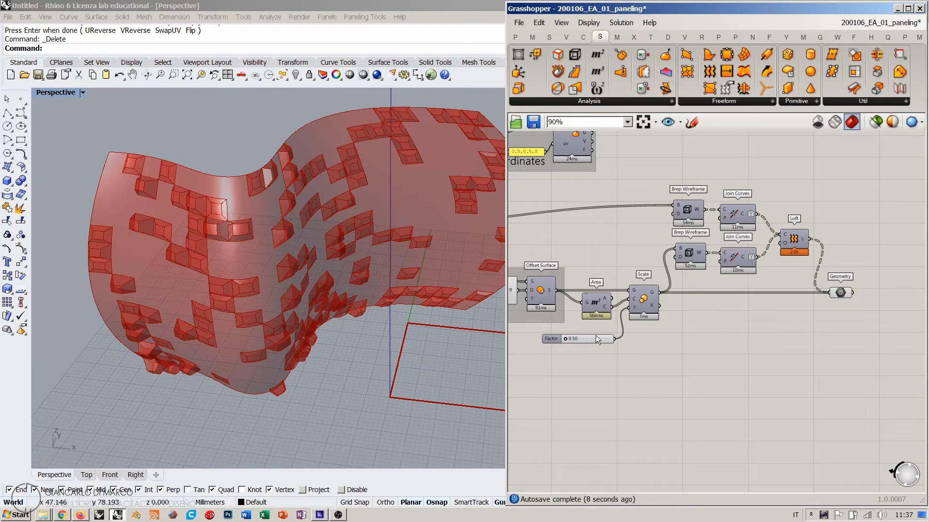
left_click_drag(596, 336, 598, 334)
- Group the panel components from the Offset Surface block through Scale and Loft to the Geometry parameter
right_click_drag(373, 246, 334, 314)
scroll(280, 307, "up", 4)
scroll(835, 317, "down", 3)
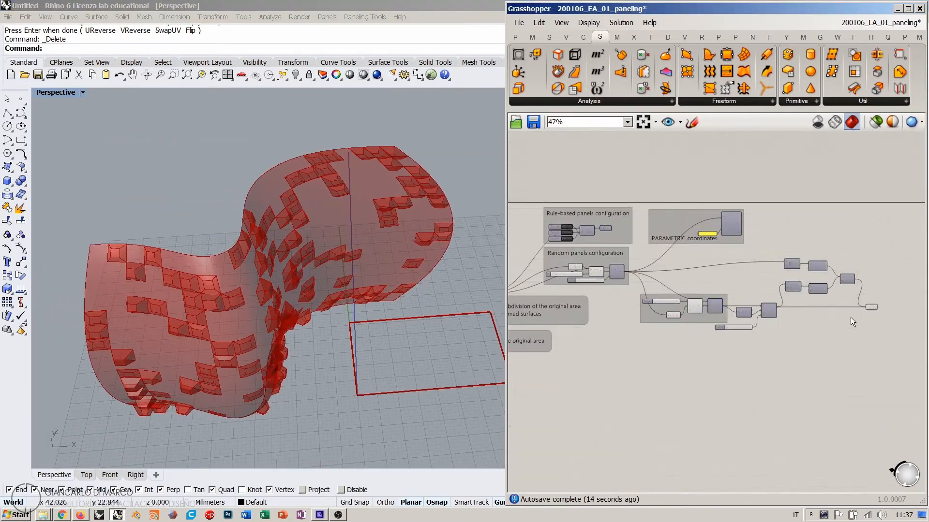
left_click_drag(886, 328, 649, 265)
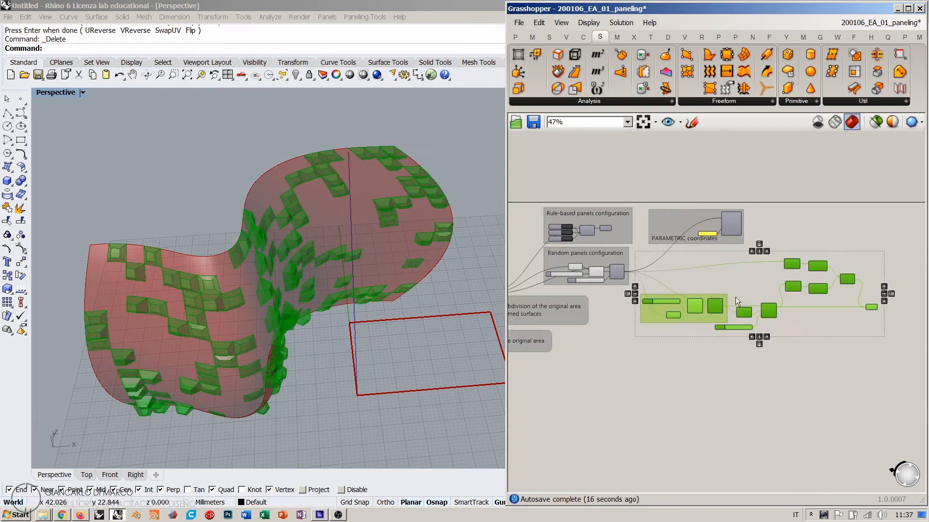
left_click(839, 380)
- Compact the new group by moving the Brep Wireframe, Join Curves, Loft and Geometry components closer together
scroll(802, 292, "up", 5)
scroll(809, 296, "down", 1)
right_click_drag(809, 296, 689, 288)
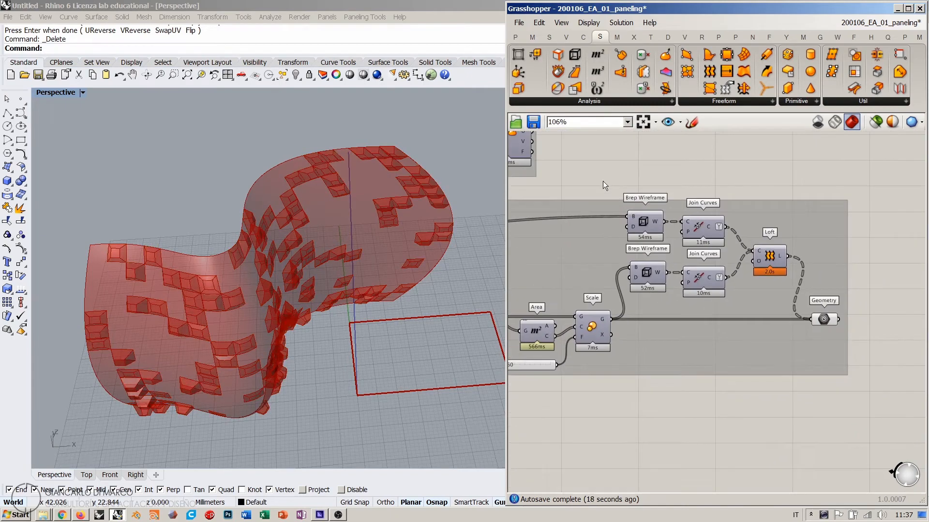
left_click_drag(602, 181, 791, 303)
left_click_drag(643, 275, 642, 296)
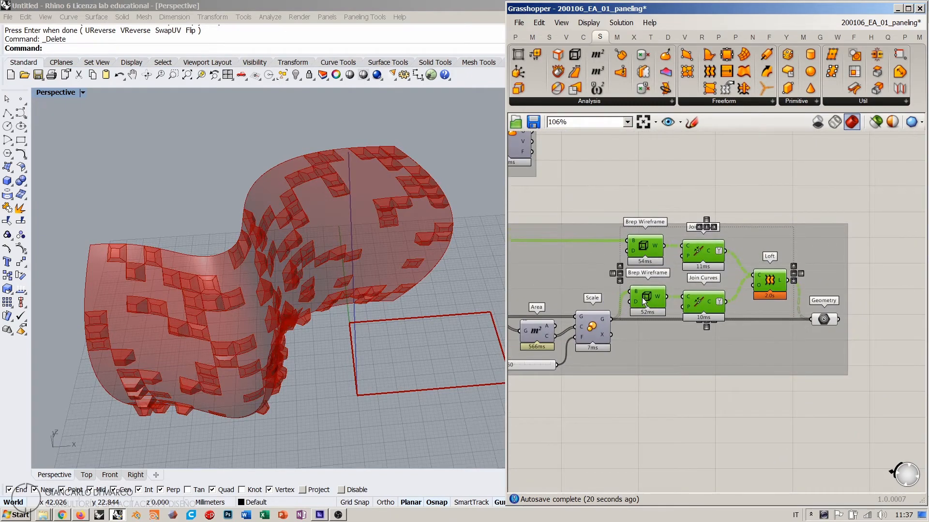
left_click(654, 274)
left_click_drag(603, 202, 702, 267)
left_click_drag(770, 282, 763, 289)
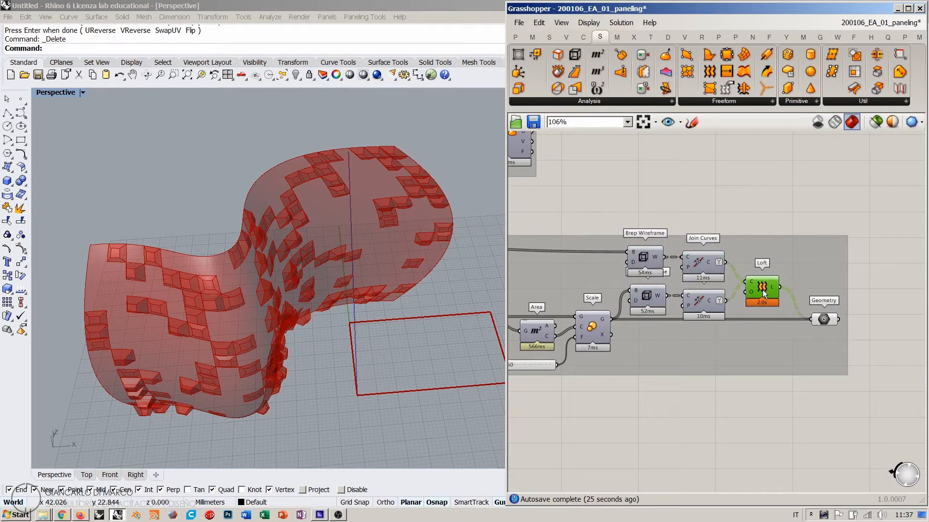
left_click_drag(821, 322, 806, 327)
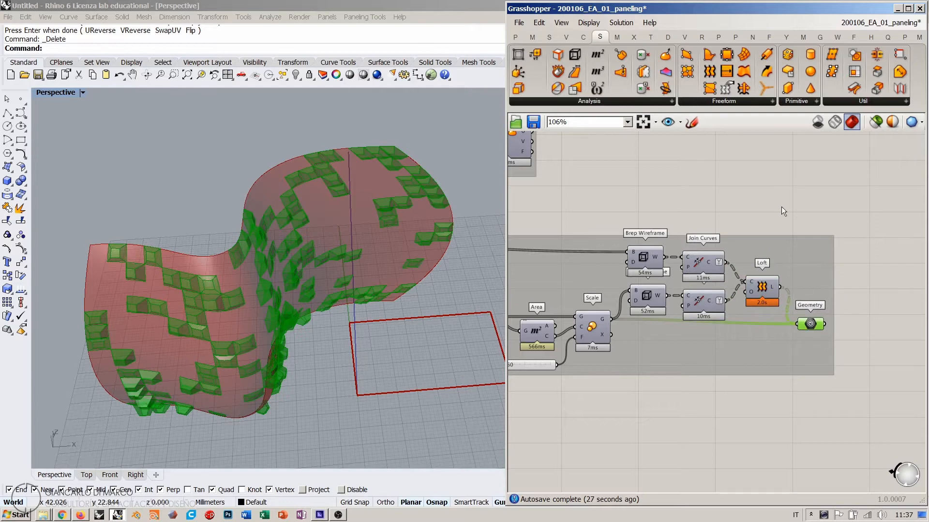
left_click(782, 207)
right_click_drag(649, 315, 733, 293)
scroll(825, 259, "down", 4)
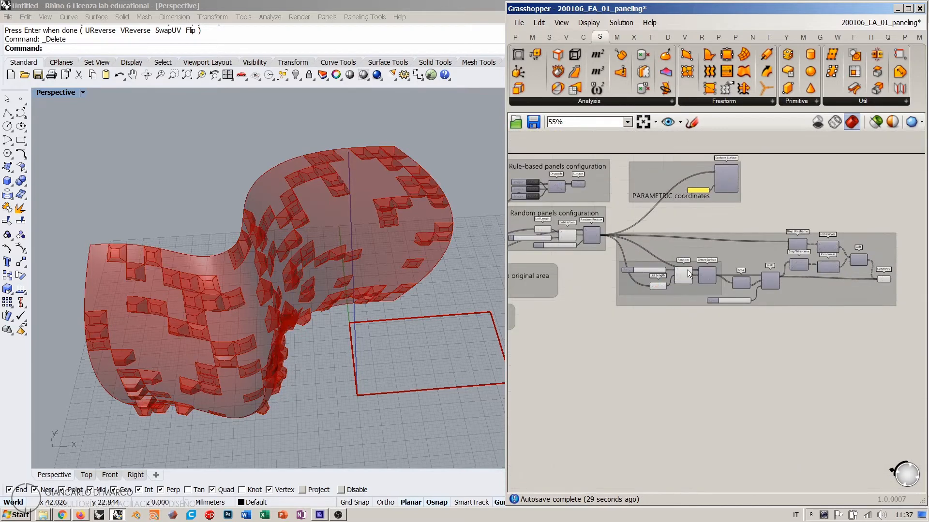
- Delete the Rectangle component together with its X and Y size sliders and connected Curve parameter above the subdivision area group
right_click_drag(599, 262, 786, 242)
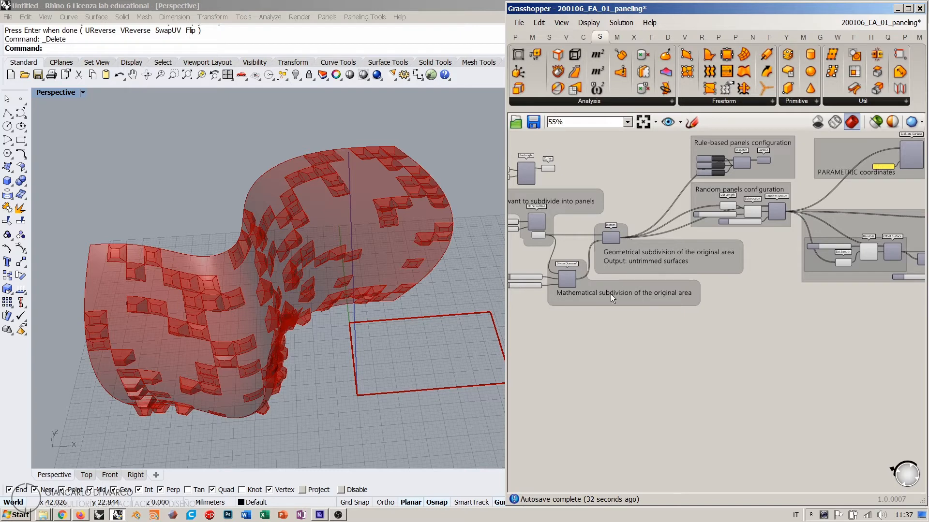
right_click_drag(738, 283, 737, 284)
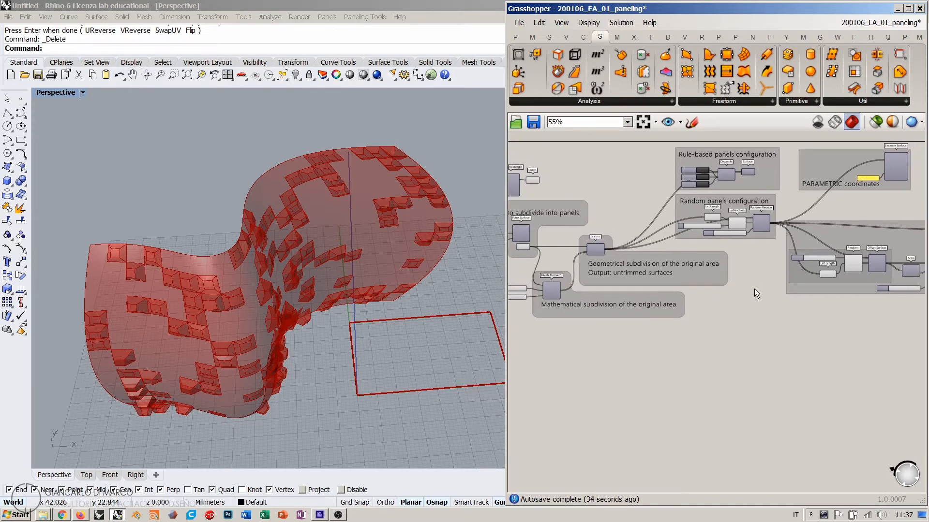
right_click_drag(606, 326, 729, 359)
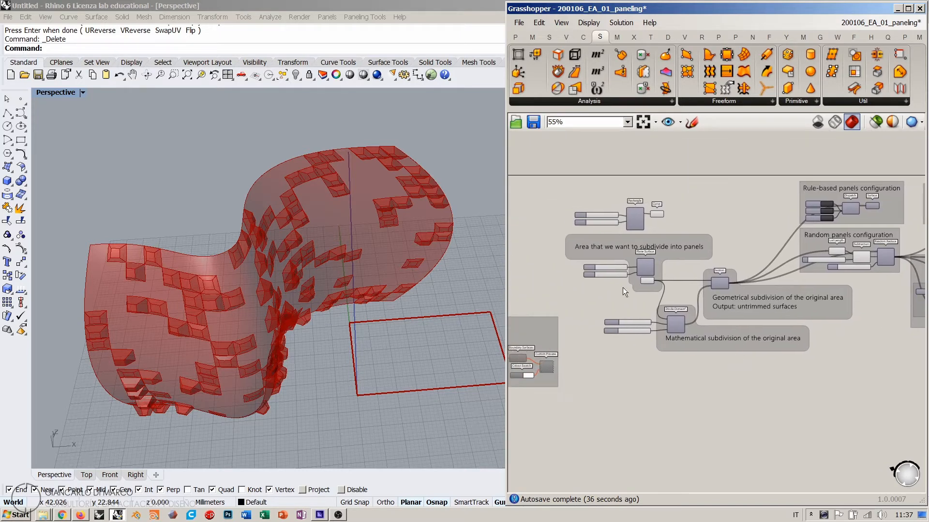
scroll(652, 277, "up", 3)
scroll(654, 278, "up", 1)
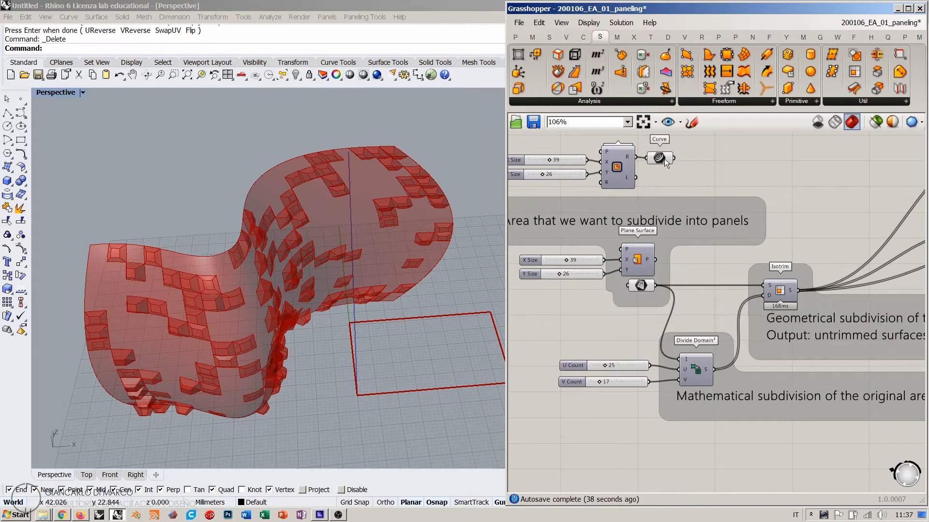
right_click_drag(681, 158, 726, 228)
left_click_drag(741, 202, 575, 256)
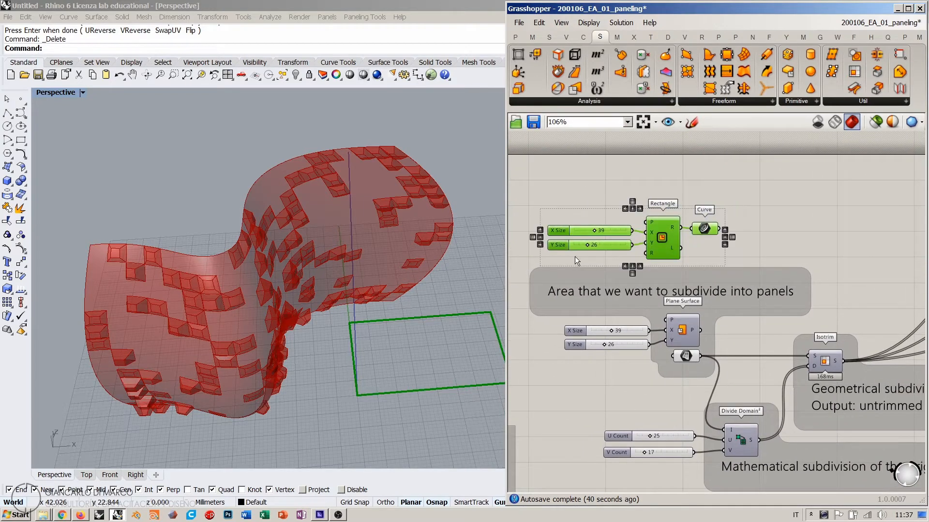
key("Delete")
- Transfer the Surface parameter's outgoing wires to the Plane Surface output, so it feeds Isotrim and Divide Domain²
right_click_drag(687, 357, 652, 269)
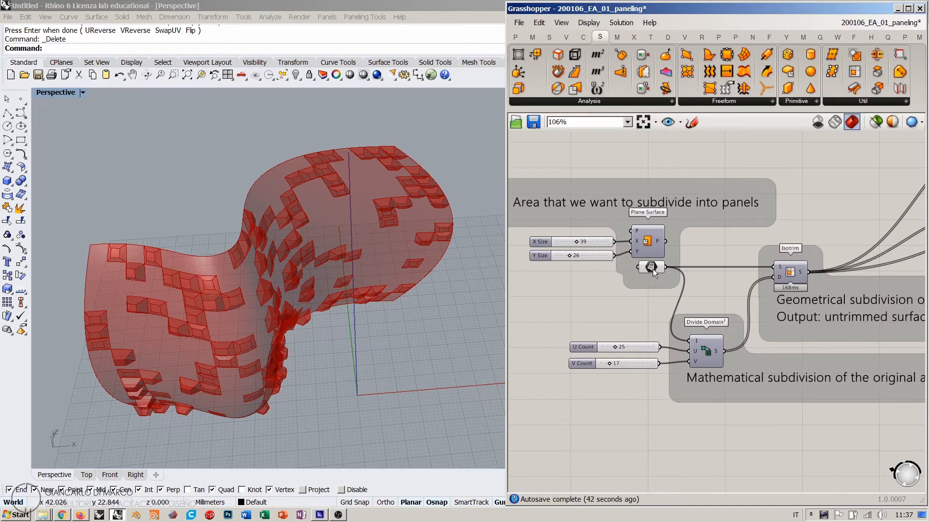
left_click(652, 269)
left_click(714, 162)
left_click(651, 266)
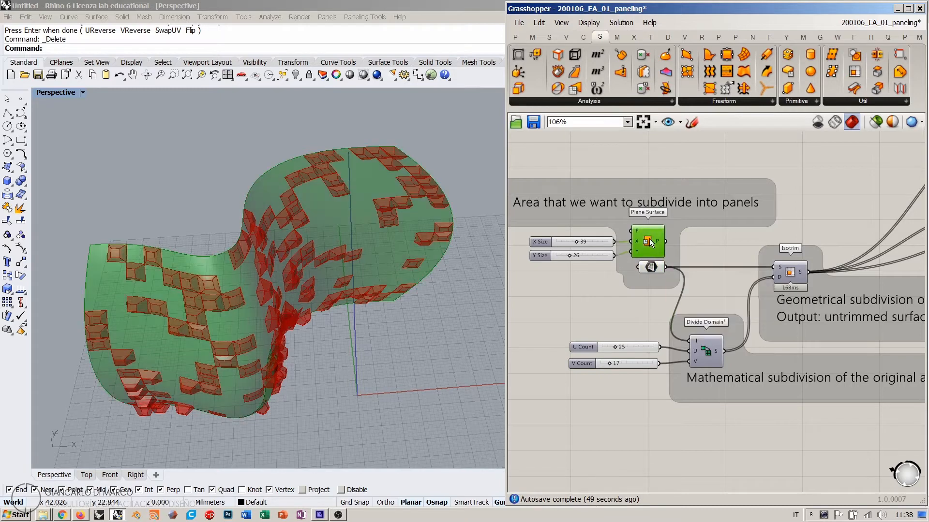
left_click(659, 249)
left_click(690, 252)
left_click_drag(665, 267, 668, 247, "ctrl+shift")
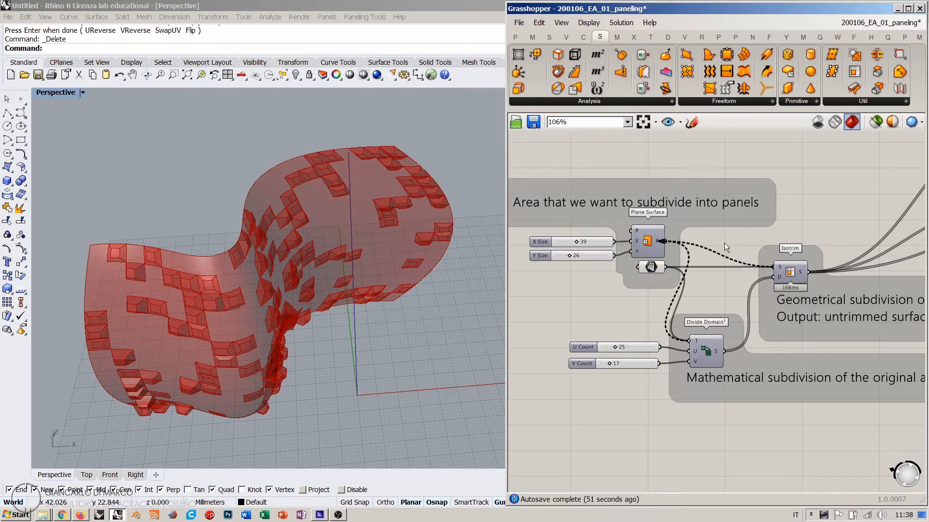
right_click_drag(456, 315, 410, 365)
- Group the entire paneling definition, disable all its components, and shift the group slightly on the canvas
scroll(596, 227, "down", 5)
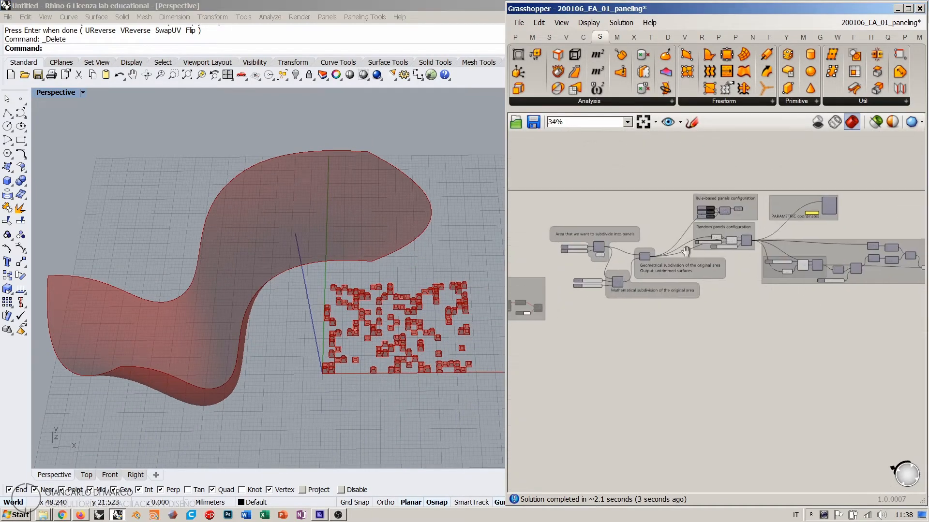
left_click_drag(899, 213, 532, 328)
key("ctrl+g")
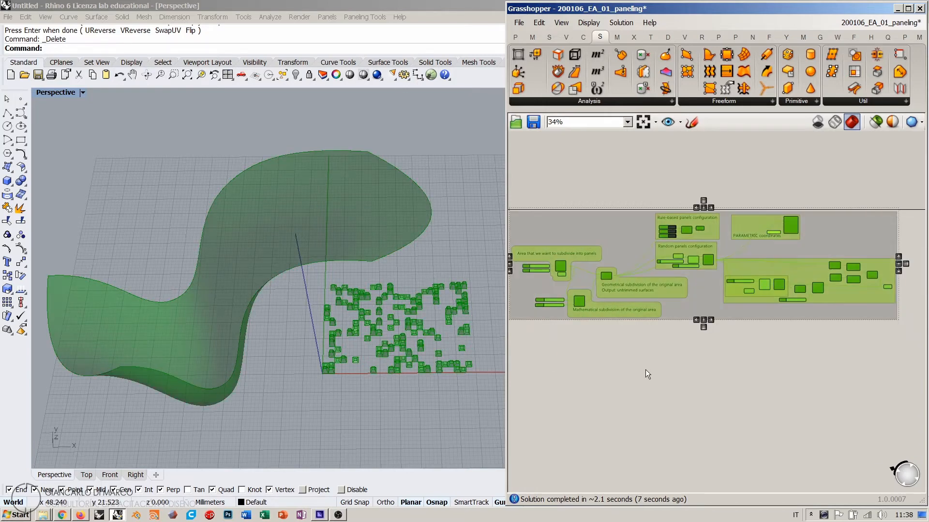
middle_click(630, 352)
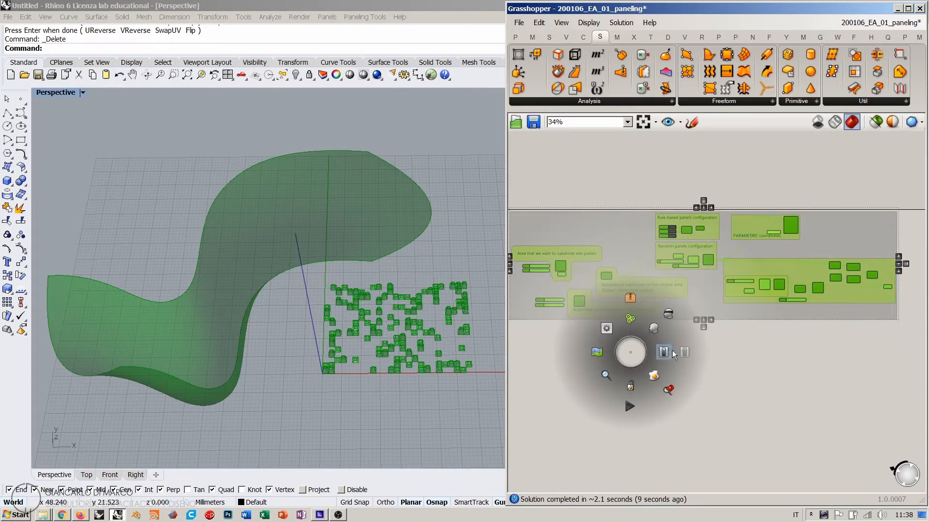
left_click(684, 352)
left_click(694, 373)
right_click_drag(602, 353, 670, 326)
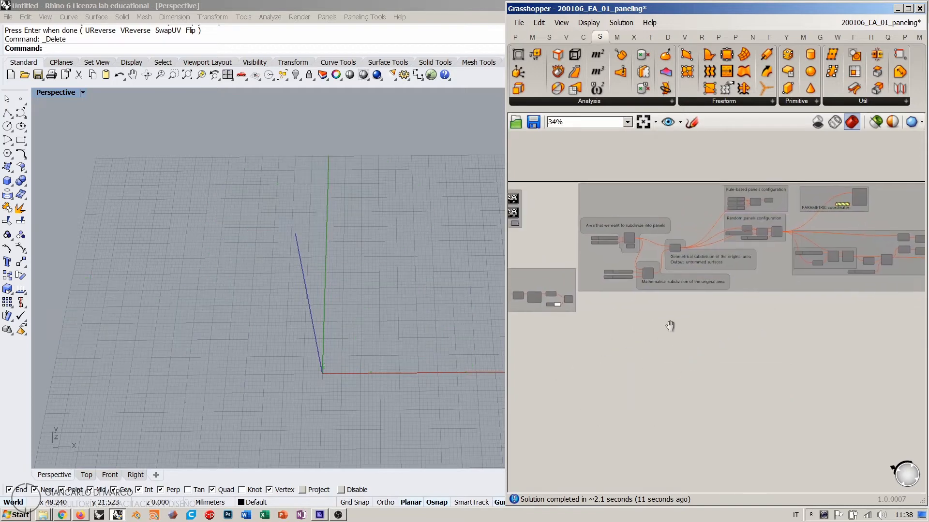
left_click_drag(677, 209, 689, 215)
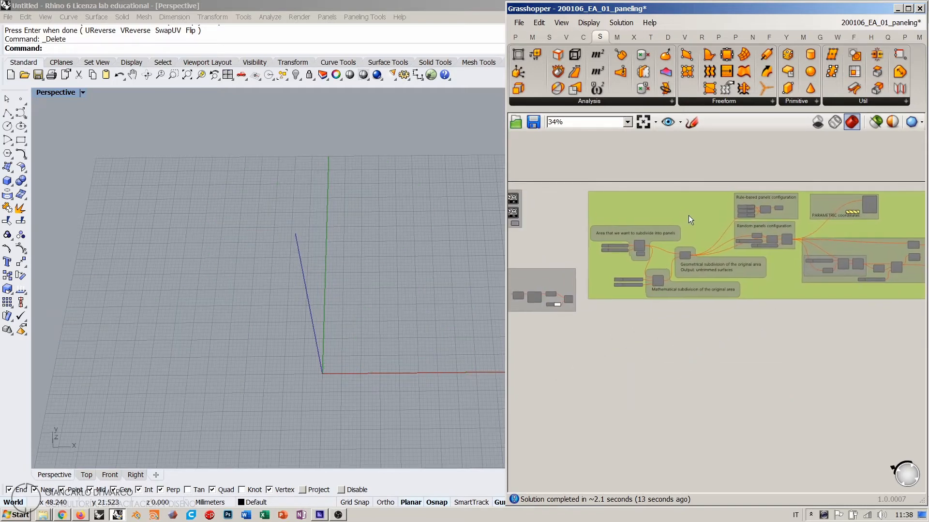
left_click(663, 344)
- Copy the Surface parameter out of the disabled group into the empty canvas below it and enable the copy
right_click_drag(631, 326, 605, 392)
scroll(590, 275, "up", 5)
left_click_drag(672, 216, 665, 228)
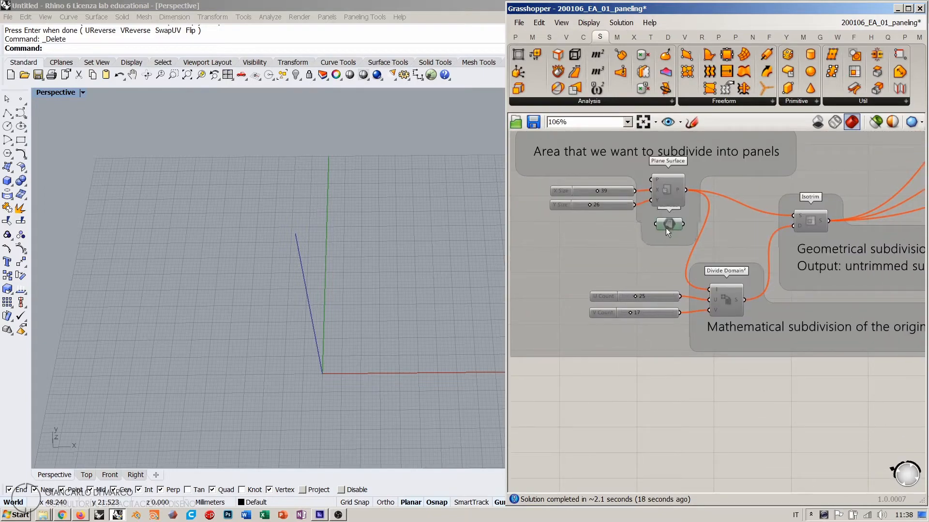
left_click_drag(584, 397, 566, 401, "alt")
right_click_drag(580, 422, 663, 333)
key("ctrl+q")
left_click(637, 346)
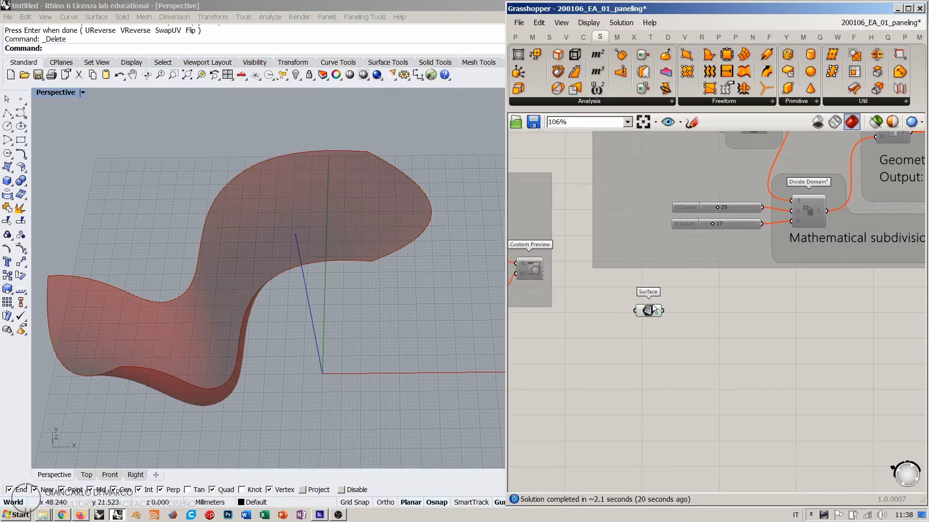
left_click_drag(648, 311, 638, 309)
left_click(604, 323)
- Examine the curved surface held by the copied Surface parameter from several angles in the Perspective viewport
right_click_drag(267, 337, 243, 257)
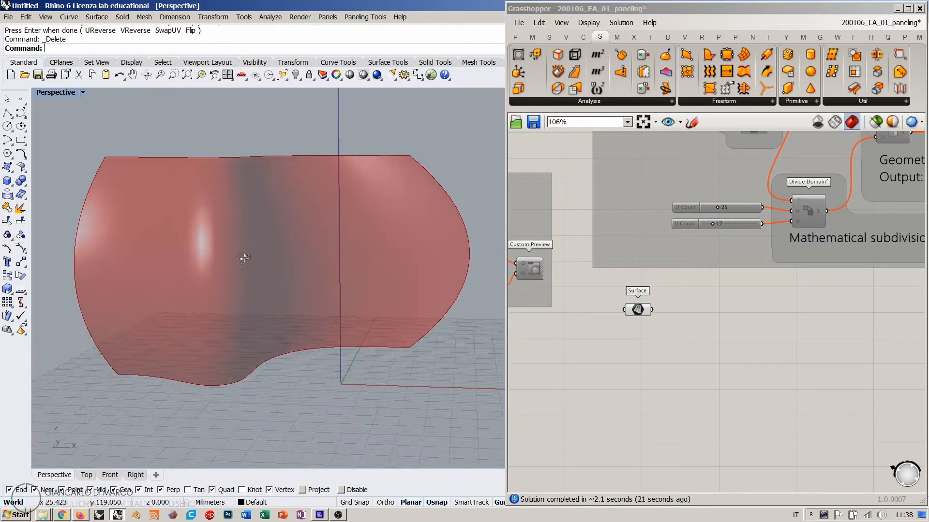
right_click_drag(301, 261, 279, 274, "shift")
left_click_drag(638, 312, 627, 309)
left_click(676, 318)
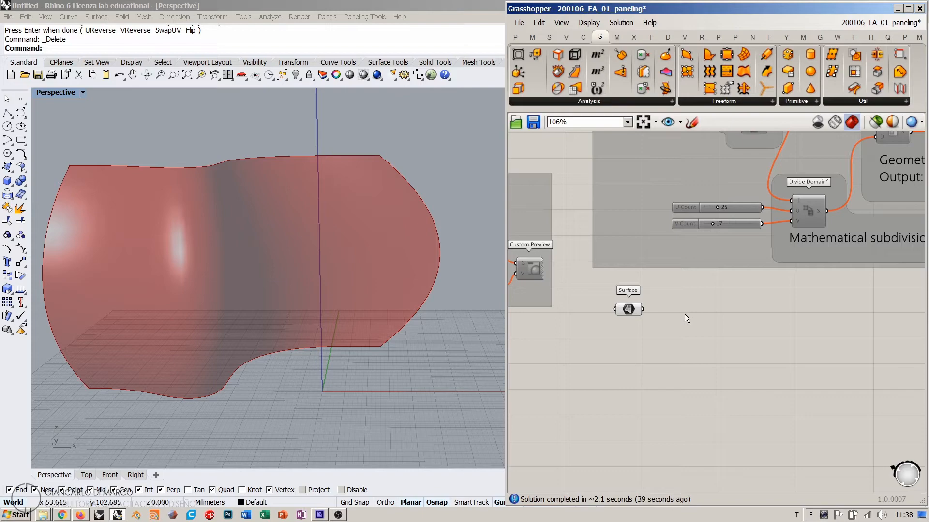
right_click_drag(291, 223, 240, 202)
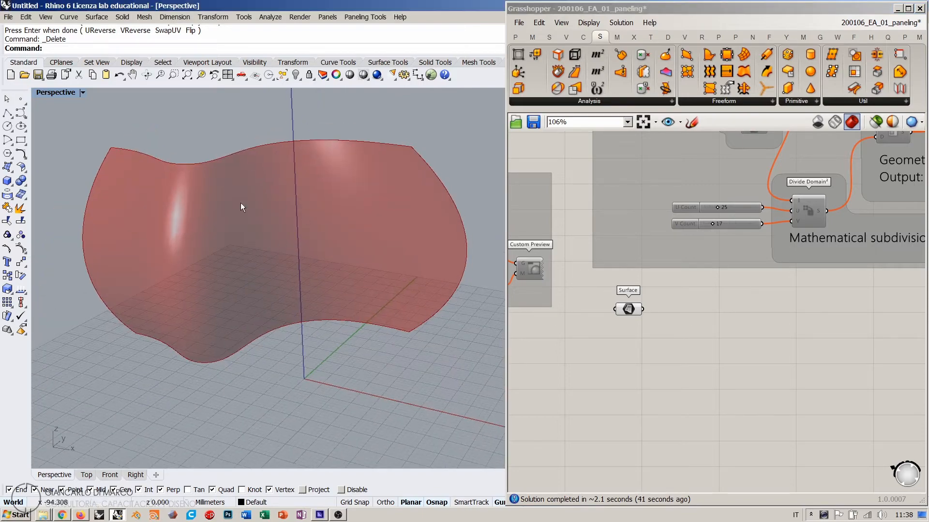
right_click_drag(263, 271, 320, 267)
left_click(691, 312)
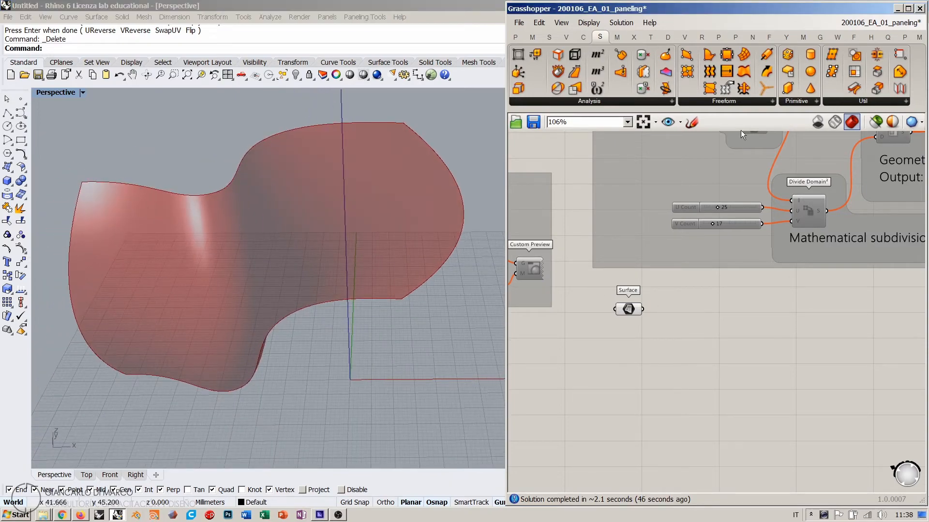
left_click(637, 310)
left_click(689, 322)
scroll(672, 309, "up", 1)
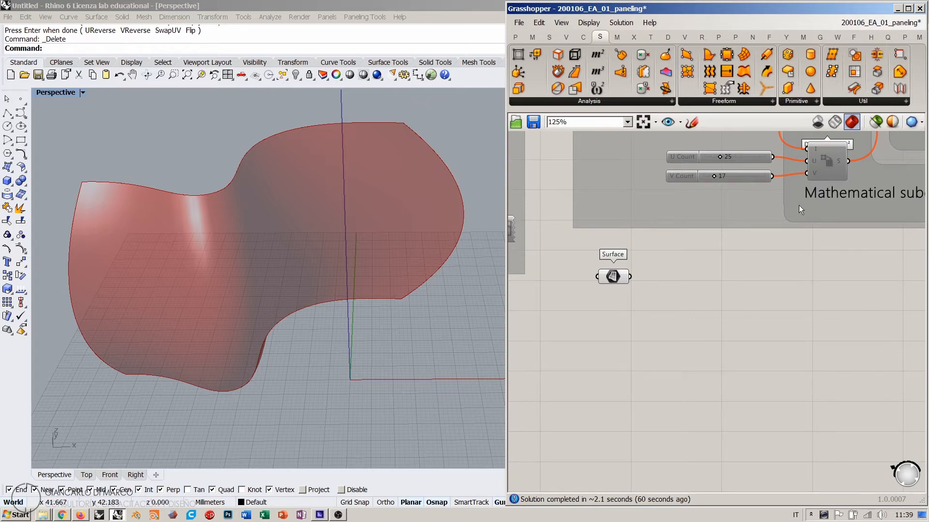
- Add a Box Morph component and place it well to the right of the copied Surface parameter
double_click(703, 314)
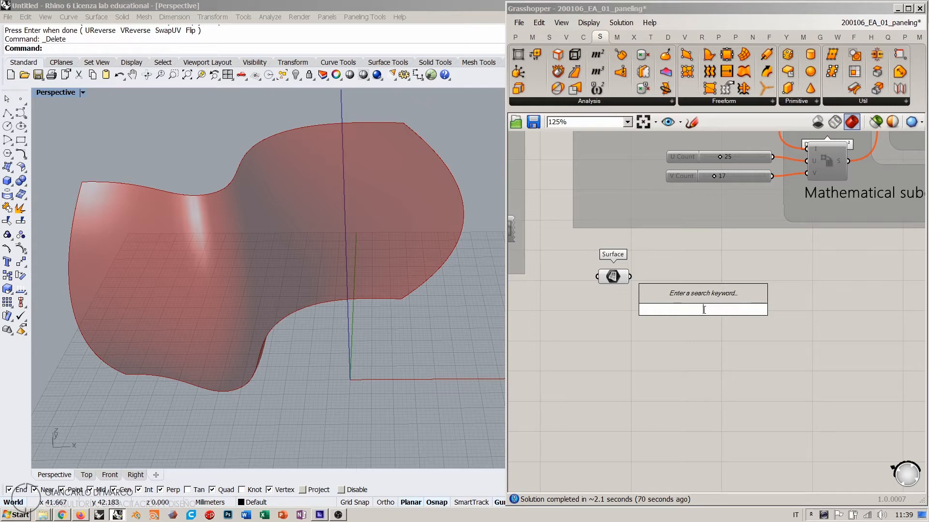
type("box mo")
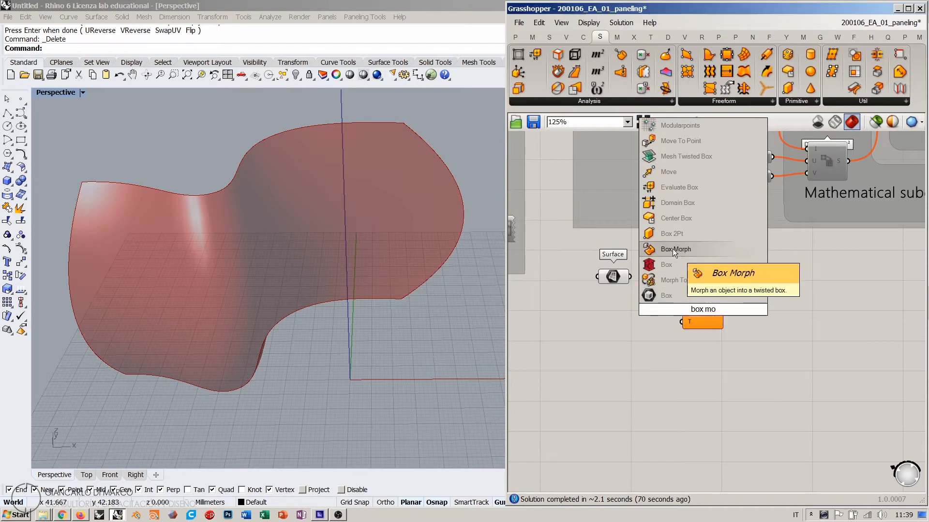
left_click(672, 248)
left_click_drag(703, 314, 830, 284)
left_click(689, 332)
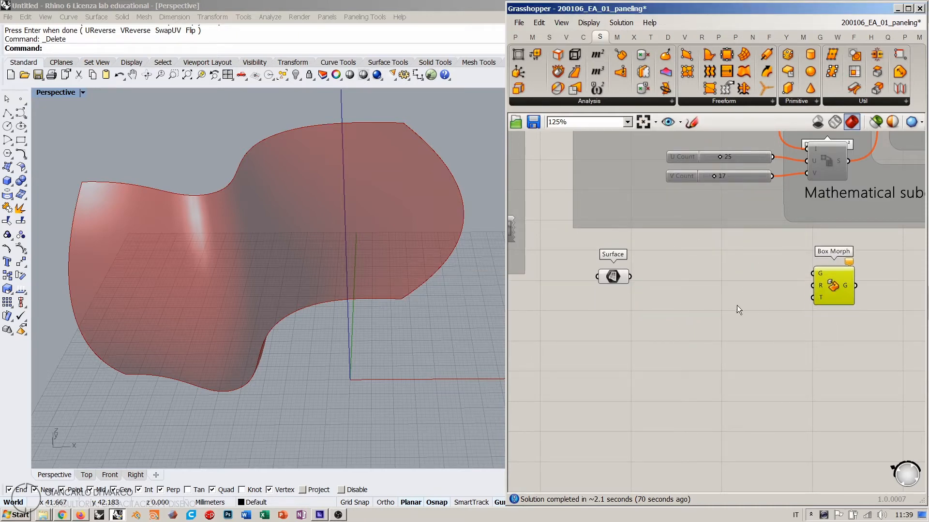
scroll(835, 285, "up", 5)
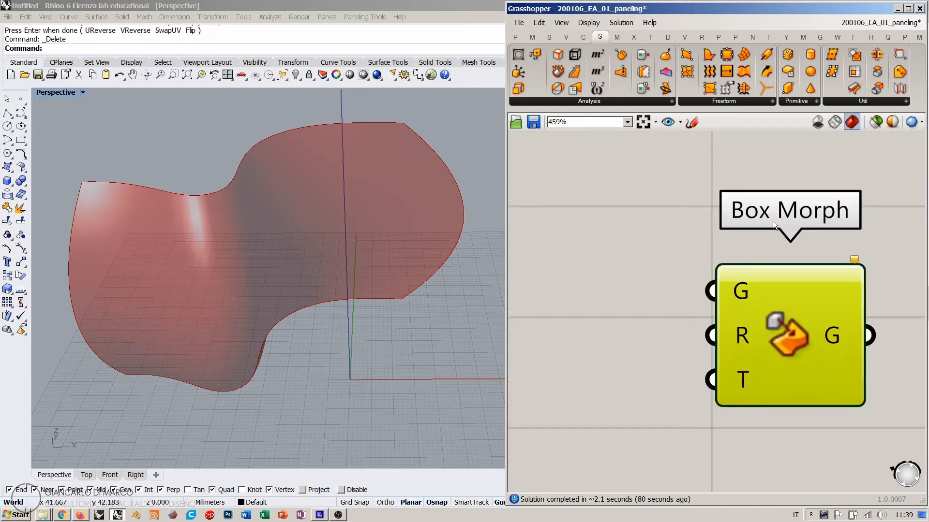
scroll(848, 263, "down", 5)
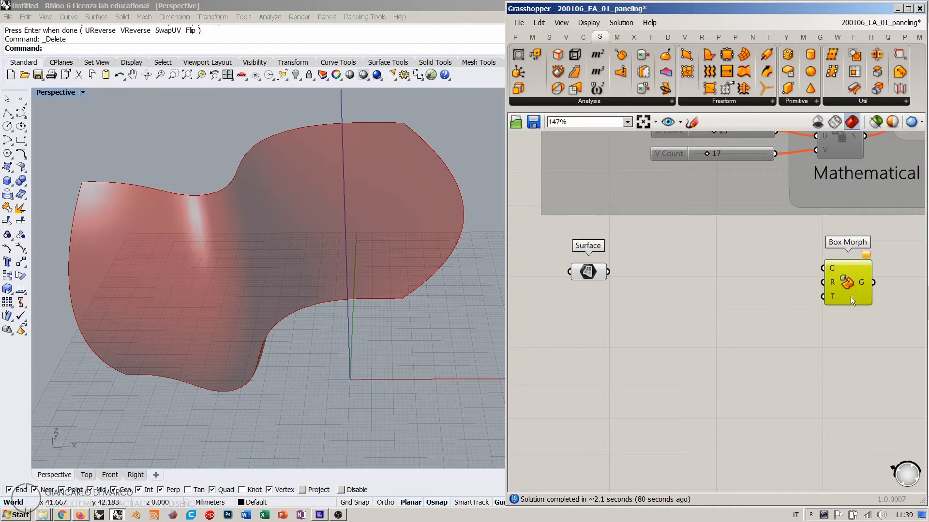
- Add a Surface Box component and arrange it between the Surface parameter and Box Morph, slightly below them
double_click(717, 315)
type("s")
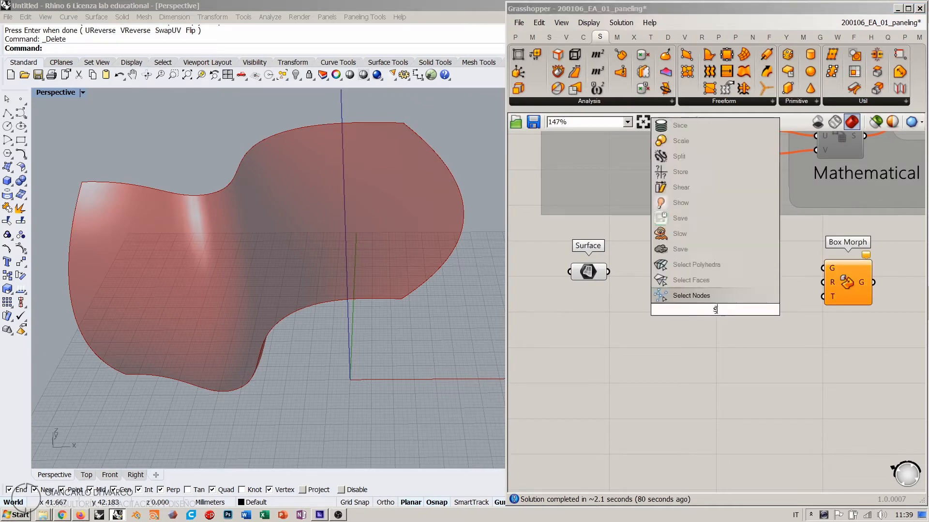
type("urface box")
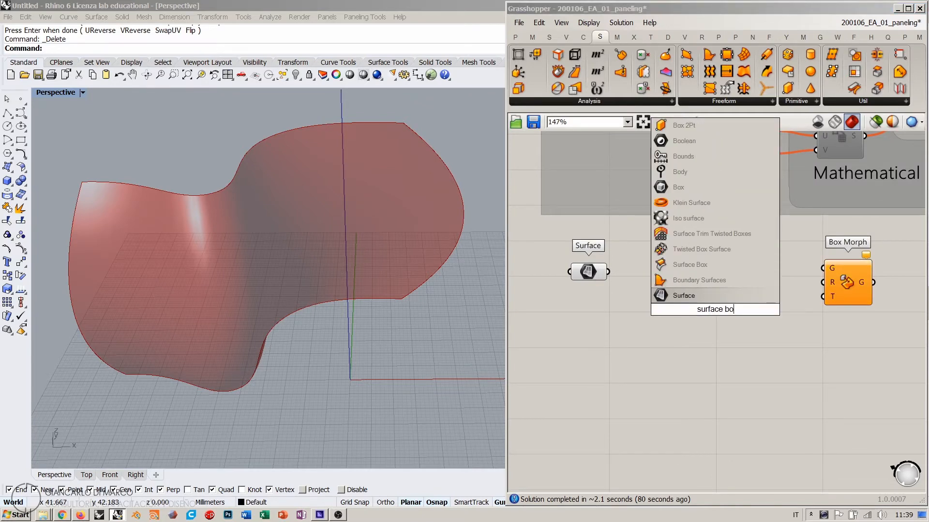
left_click(690, 266)
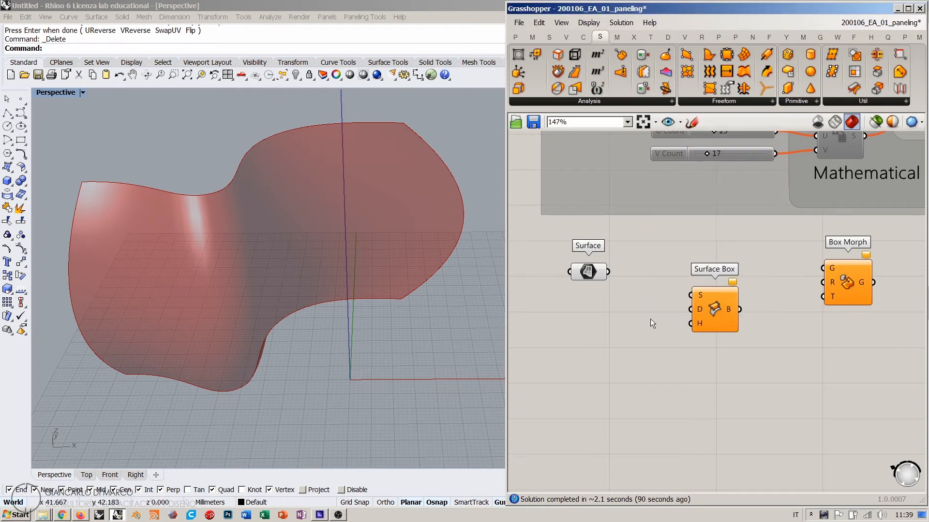
left_click_drag(714, 307, 708, 328)
scroll(665, 302, "up", 2)
mouse_move(654, 303)
right_mouse_down()
mouse_move(672, 294)
mouse_move(653, 295)
right_mouse_up()
left_click(672, 294)
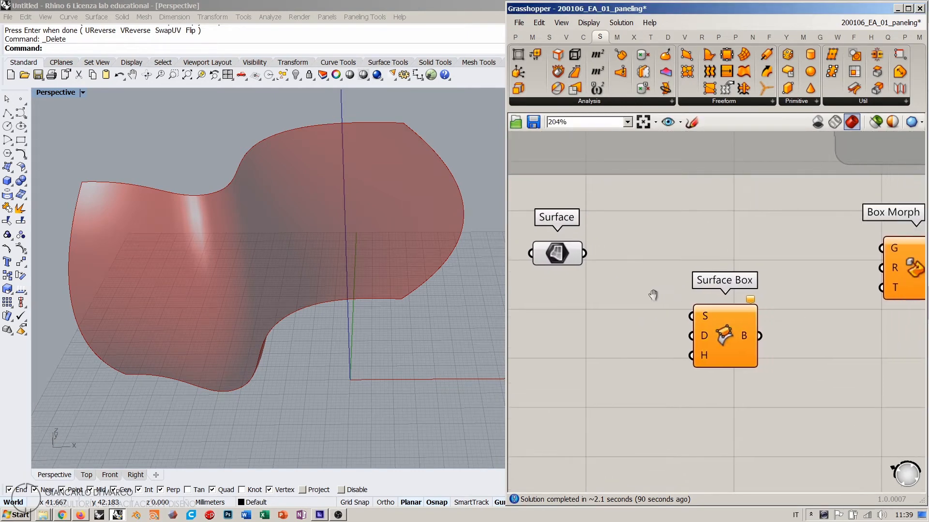
left_click_drag(893, 263, 864, 261)
left_click(854, 309)
left_click_drag(729, 327, 721, 332)
left_click(794, 347)
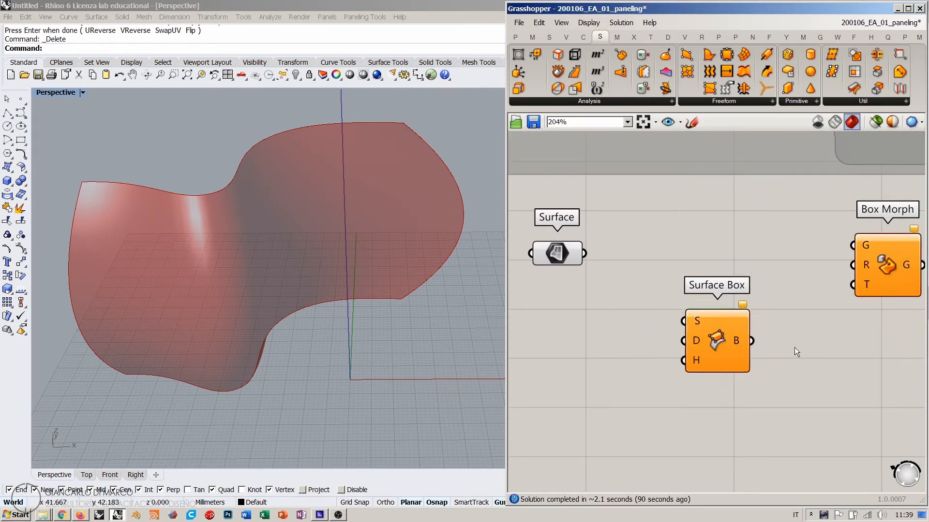
- Review the Divide Domain² and Isotrim setup in the disabled group against the inputs of the new Surface Box component
scroll(693, 364, "down", 2)
right_click_drag(793, 145, 691, 288)
scroll(691, 288, "up", 2)
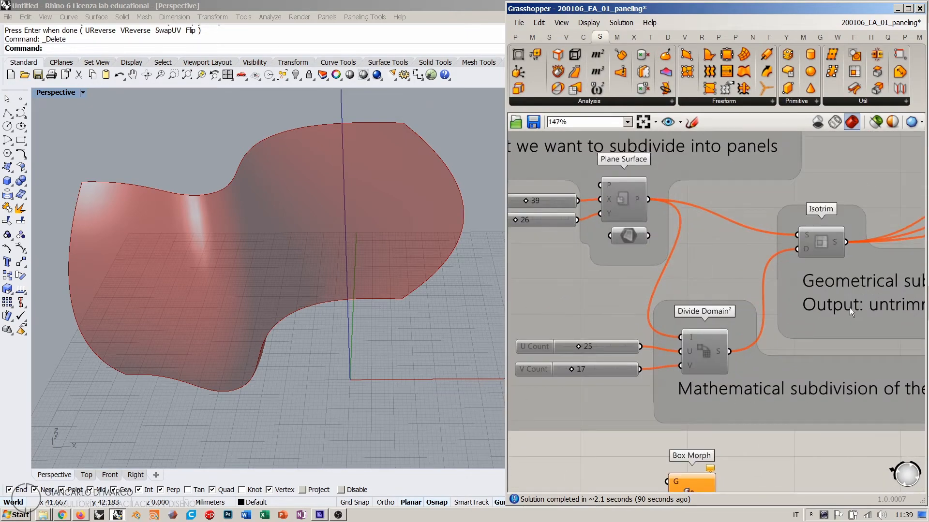
right_click_drag(610, 488, 764, 288)
scroll(706, 282, "up", 1)
right_click_drag(706, 282, 692, 334)
scroll(692, 335, "down", 1)
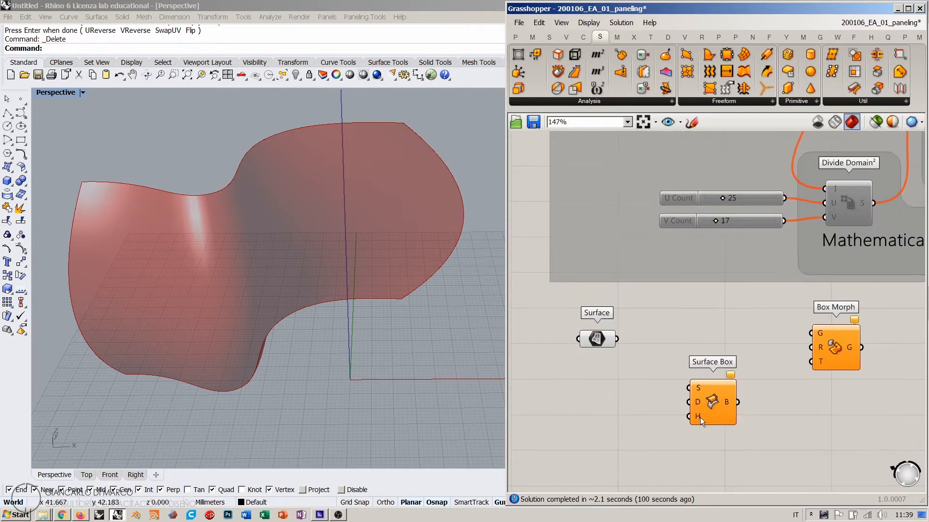
left_click(716, 405)
left_click(844, 206)
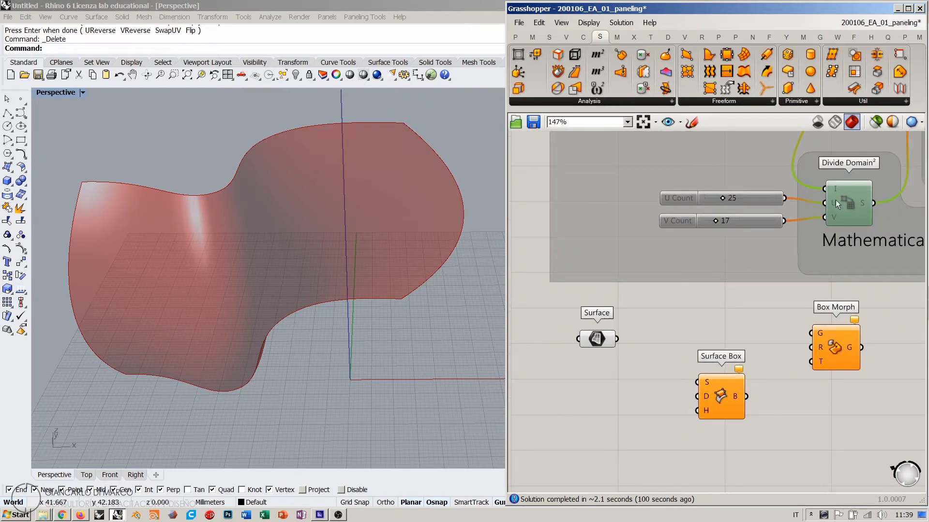
left_click(703, 311)
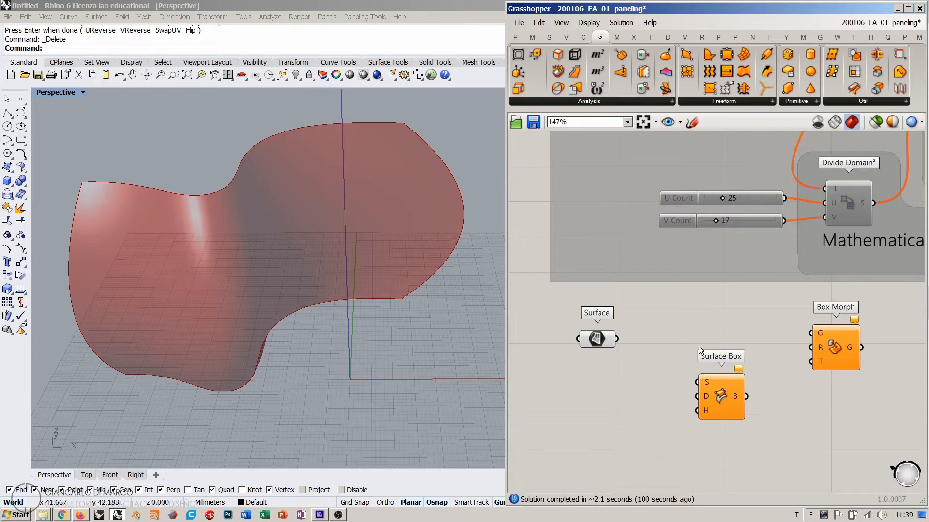
scroll(701, 295, "up", 1)
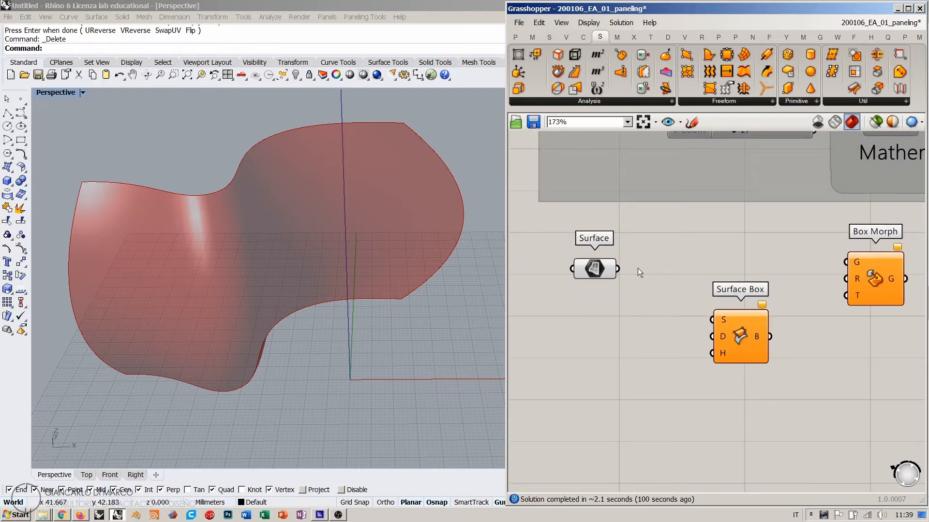
- Compare the Domain input of Surface Box with the Divide Domain² output feeding Isotrim in the disabled group
scroll(648, 293, "down", 2)
left_click(690, 372)
right_click_drag(735, 289, 673, 324)
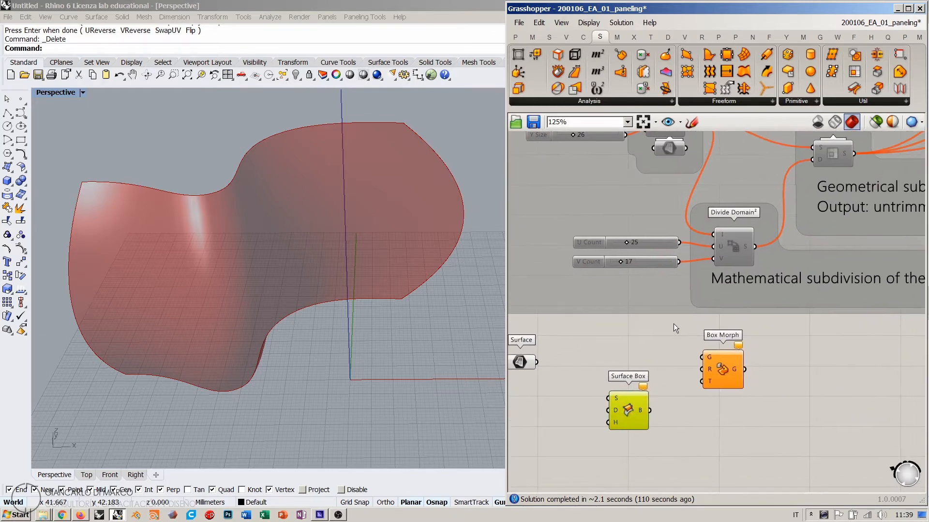
scroll(674, 323, "down", 1)
scroll(807, 177, "up", 1)
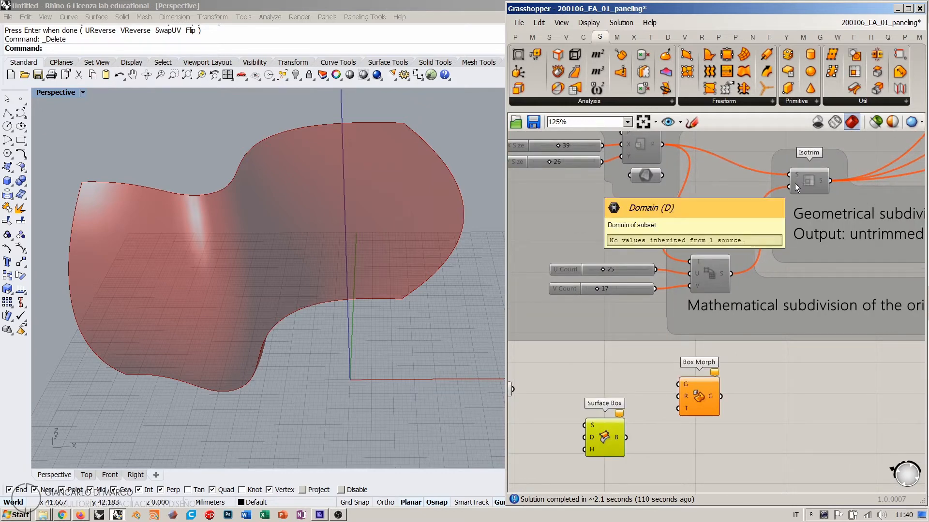
right_click_drag(641, 376, 732, 257)
scroll(677, 311, "up", 2)
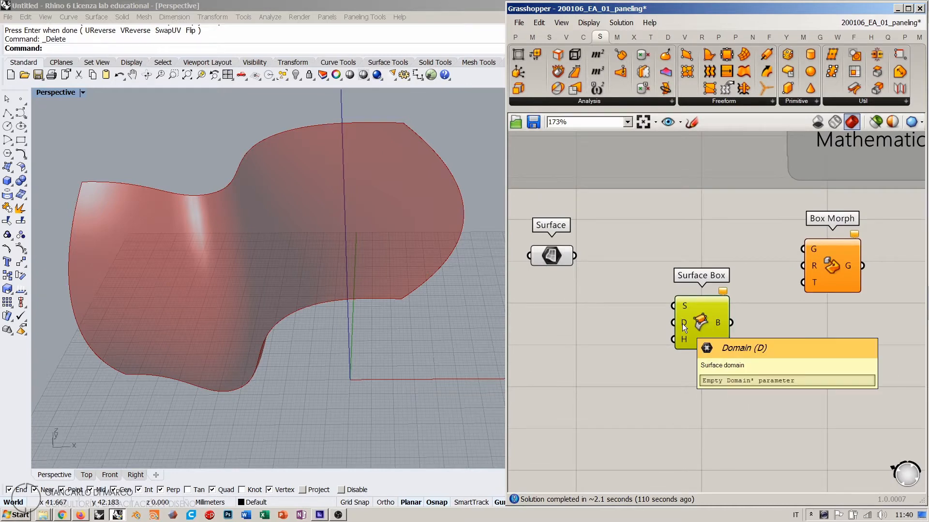
right_click_drag(785, 216, 654, 379)
right_click_drag(830, 151, 724, 274)
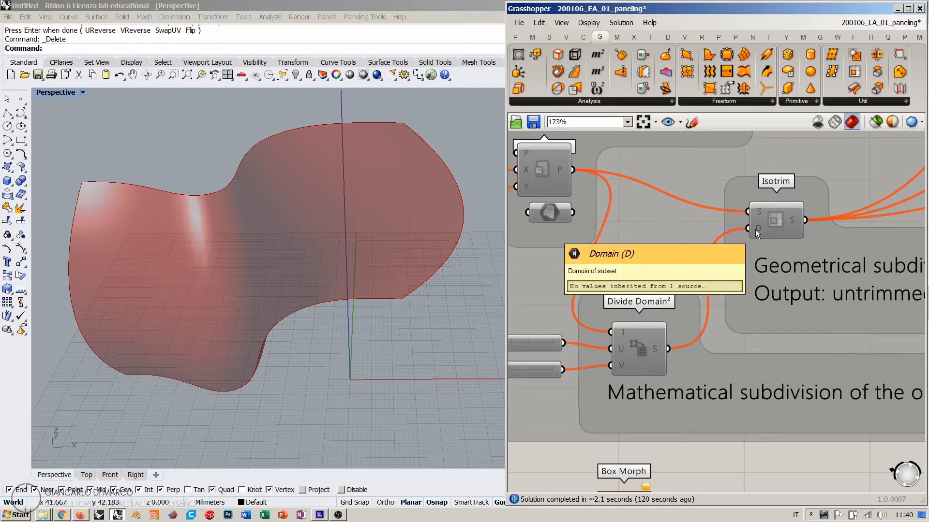
right_click_drag(638, 366, 777, 272)
left_click(645, 303)
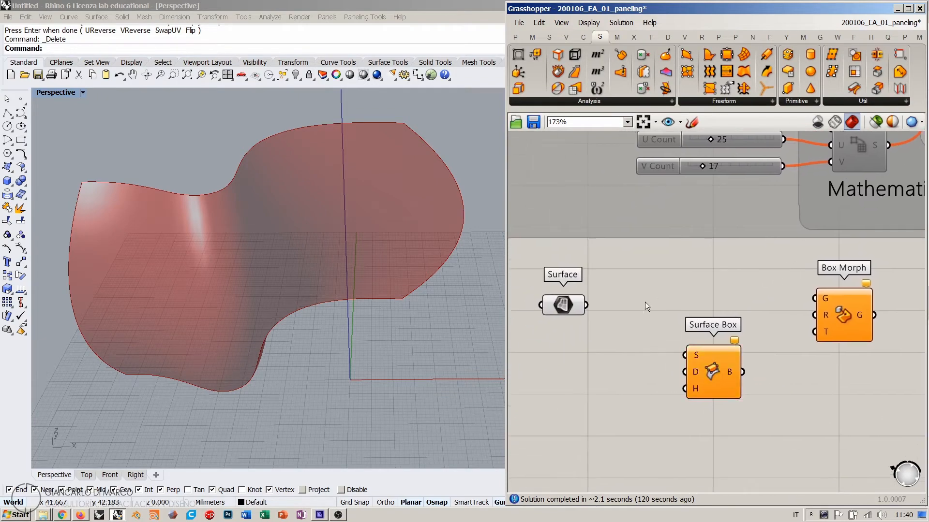
- Connect the Surface parameter to the S input of Surface Box, and move both components down away from the disabled group
left_click(576, 303)
left_click_drag(586, 307, 721, 319)
left_click(611, 418)
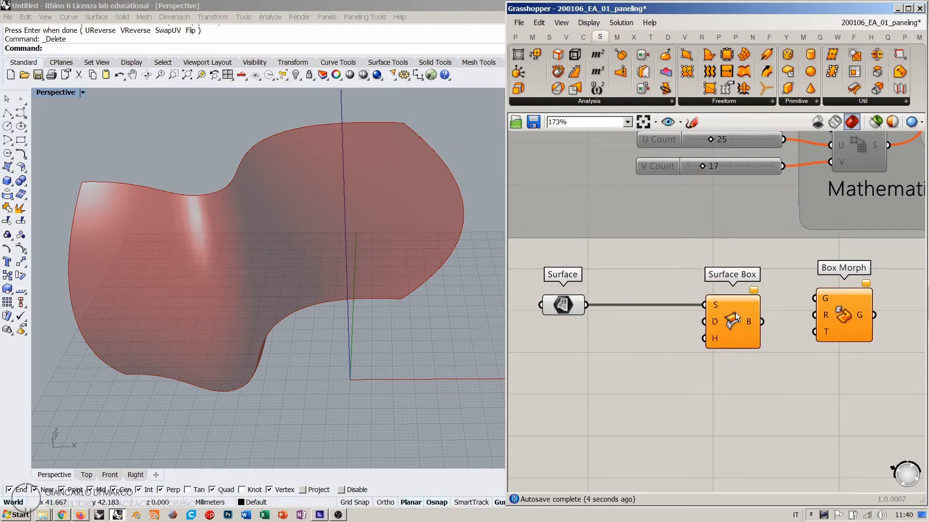
left_click_drag(727, 349, 614, 314)
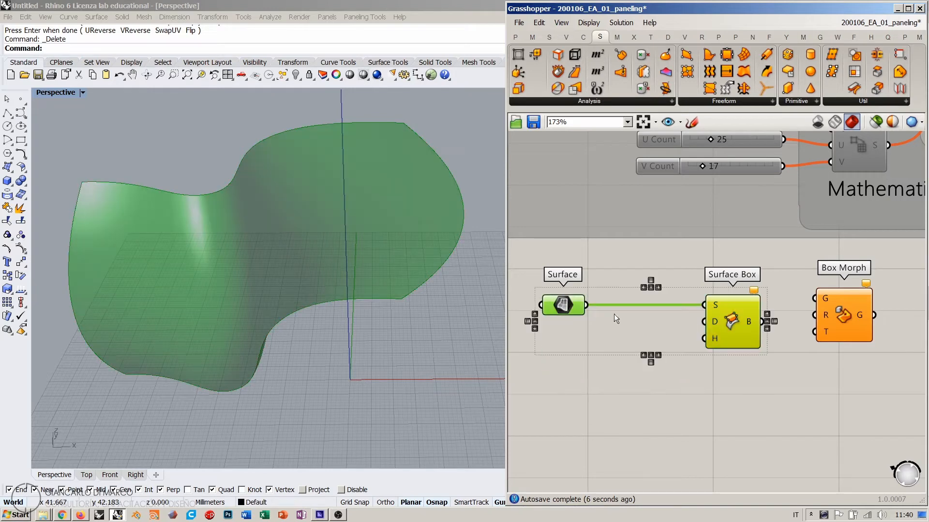
left_click_drag(733, 328, 731, 422)
left_click(701, 376)
right_click_drag(701, 375, 697, 355)
- Copy Divide Domain² with its U Count and V Count sliders from the disabled group to below the new Surface parameter
scroll(697, 355, "down", 1)
left_click(838, 190)
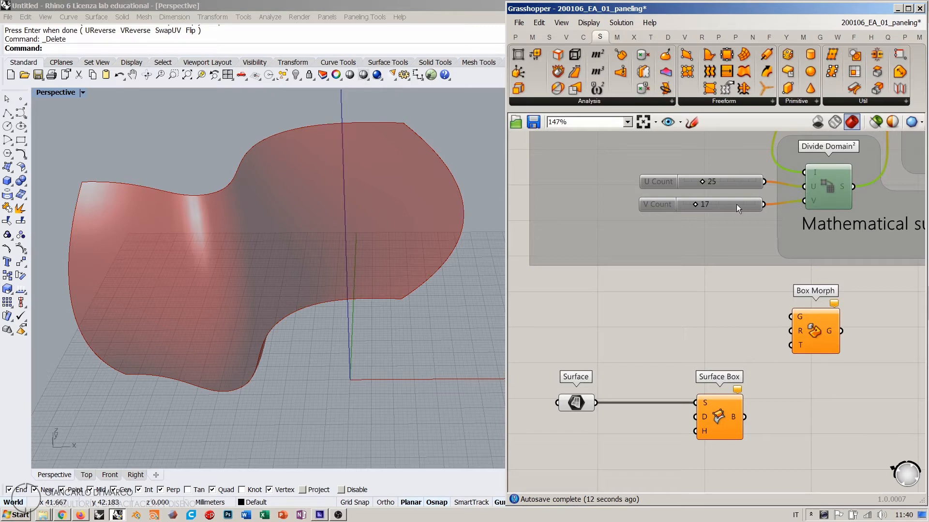
left_click(736, 204)
left_click(736, 181, "shift")
left_click(829, 186, "shift")
left_click_drag(828, 187, 651, 474)
right_click_drag(680, 423, 739, 303)
left_click(674, 280)
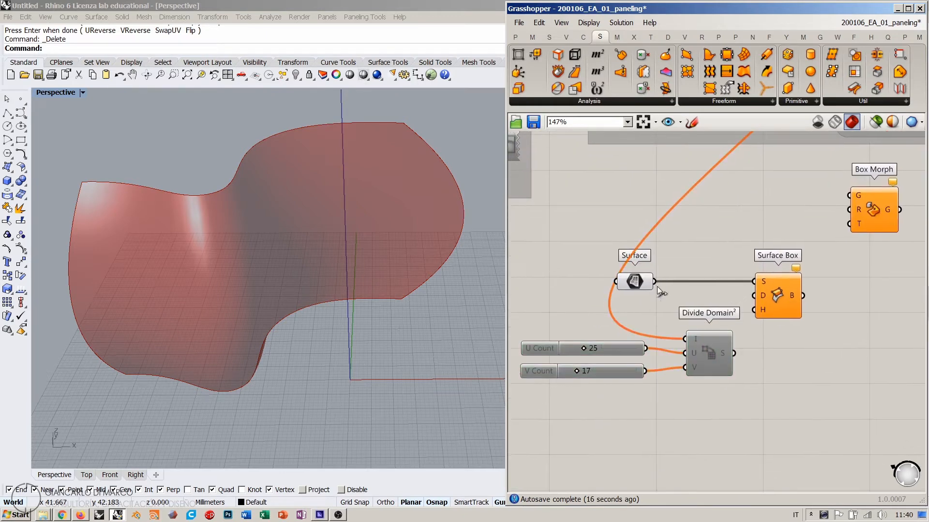
- Feed the Surface parameter into the copied Divide Domain² instead of its old source, and enable the component with its sliders
left_click_drag(657, 286, 685, 338)
left_click_drag(713, 396, 599, 349)
key("ctrl+e")
left_click(751, 415)
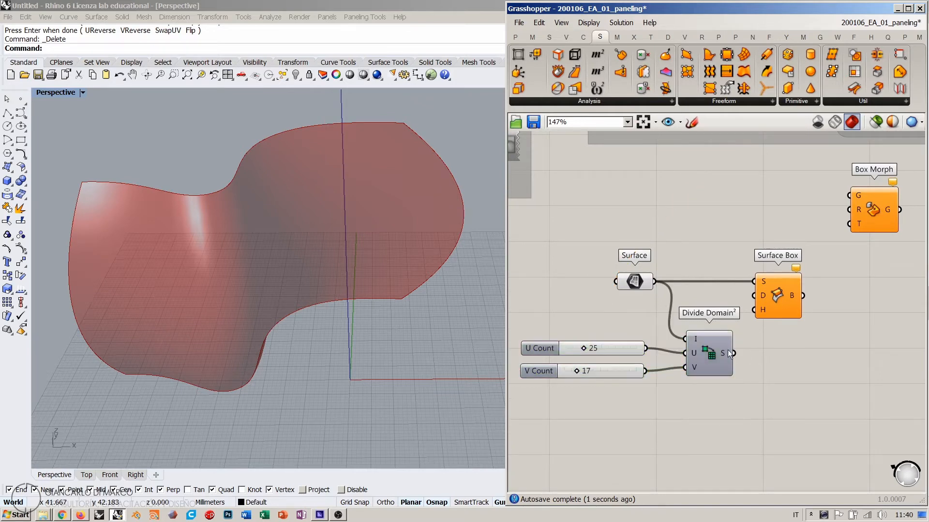
left_click_drag(727, 349, 712, 351)
left_click(757, 377)
- Set the copied U Count slider to 10 and the V Count slider to 8
mouse_move(710, 352)
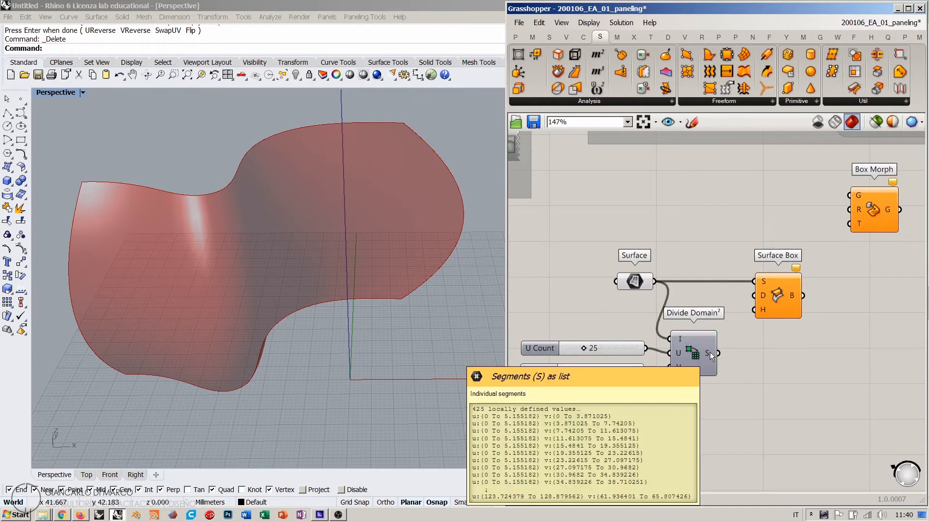
right_click_drag(581, 369, 647, 347)
scroll(643, 338, "up", 3)
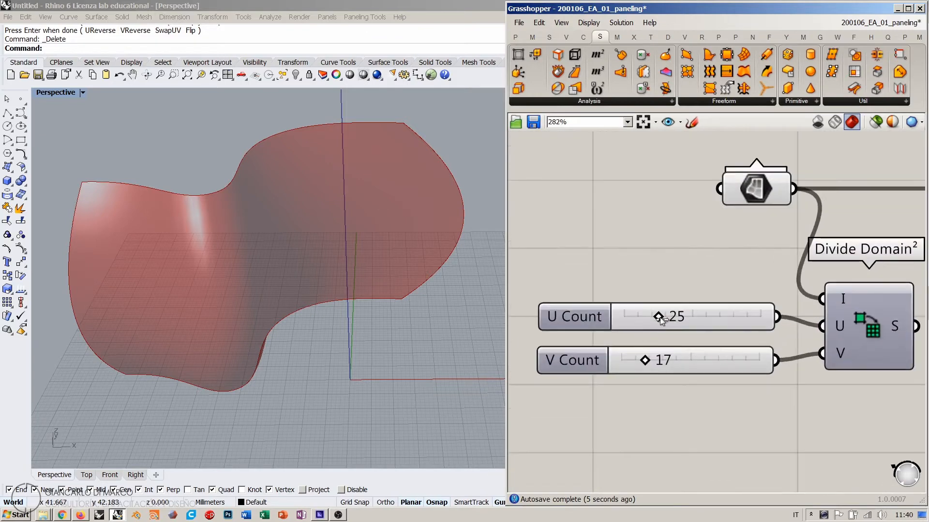
left_click_drag(658, 317, 639, 319)
left_click_drag(644, 361, 634, 361)
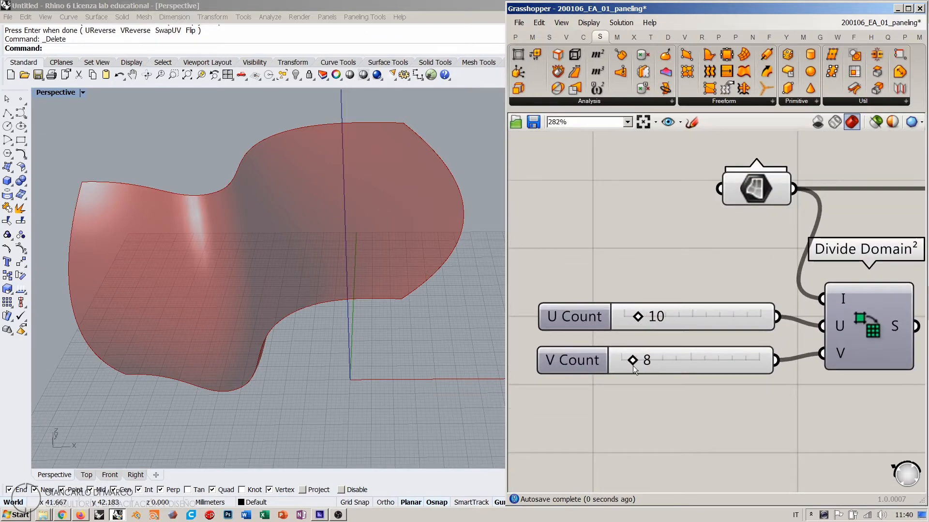
- Connect the segments output of Divide Domain² to the D input of Surface Box and check the boxes in the viewport
right_click_drag(778, 360, 628, 379)
scroll(628, 379, "down", 2)
left_click_drag(725, 352, 776, 273)
mouse_move(242, 253)
right_mouse_down()
mouse_move(232, 321)
mouse_move(253, 253)
mouse_move(249, 211)
mouse_move(235, 263)
mouse_move(290, 227)
mouse_move(262, 237)
mouse_move(251, 263)
right_mouse_up()
scroll(286, 267, "up", 3)
left_click_drag(819, 271, 806, 271)
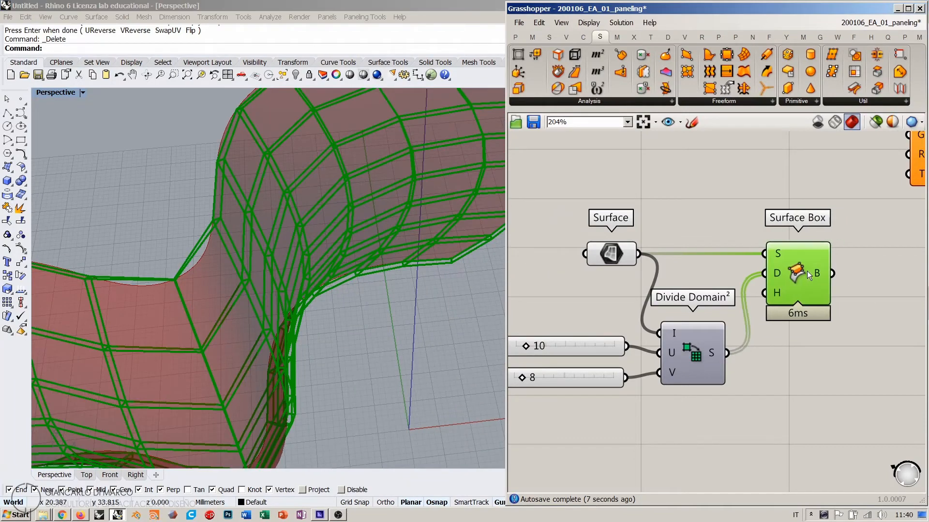
left_click(808, 347)
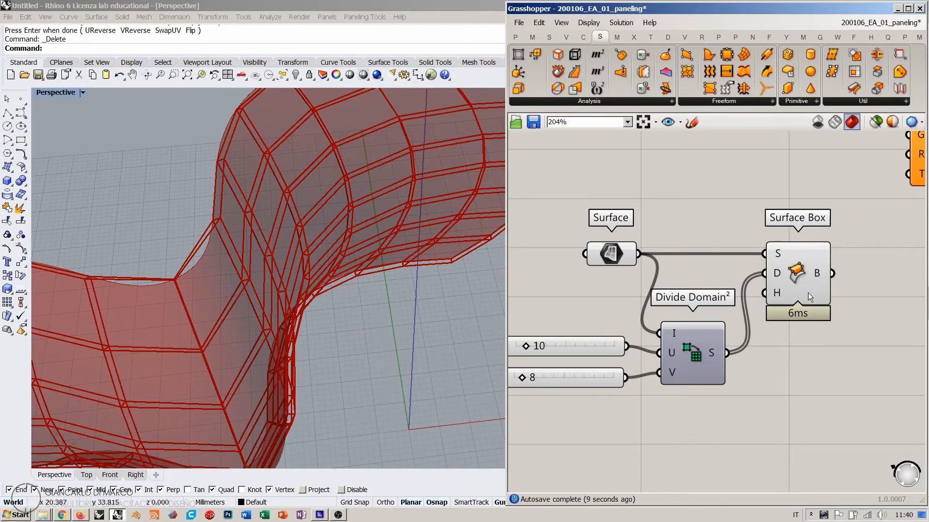
- Examine the twisted boxes generated along the curved surface from several angles, and compare the Surface Box output with Box Morph
right_click_drag(339, 271, 290, 290)
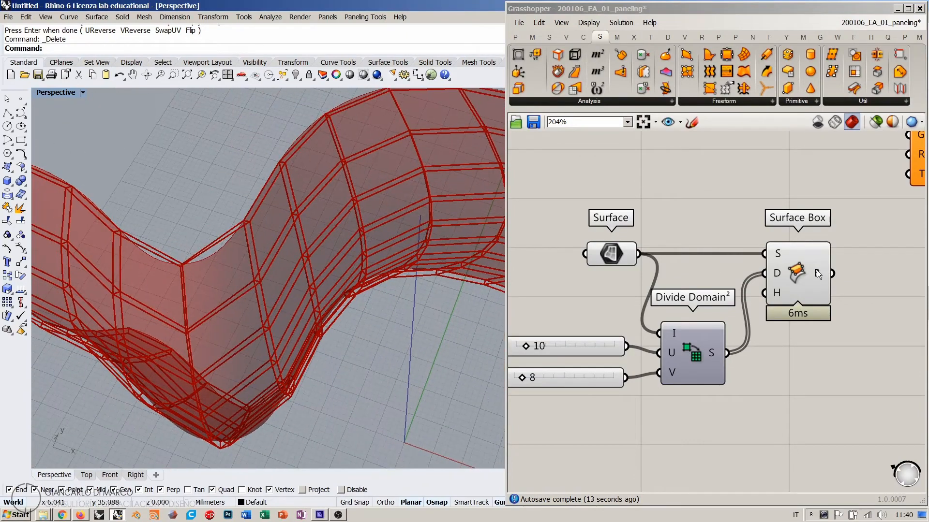
mouse_move(816, 273)
right_click_drag(216, 311, 296, 193)
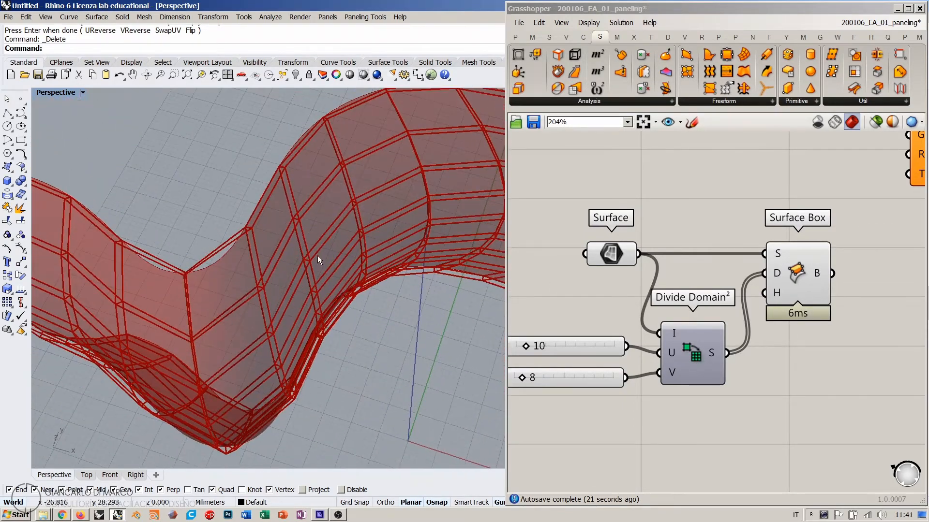
right_click_drag(317, 259, 322, 240)
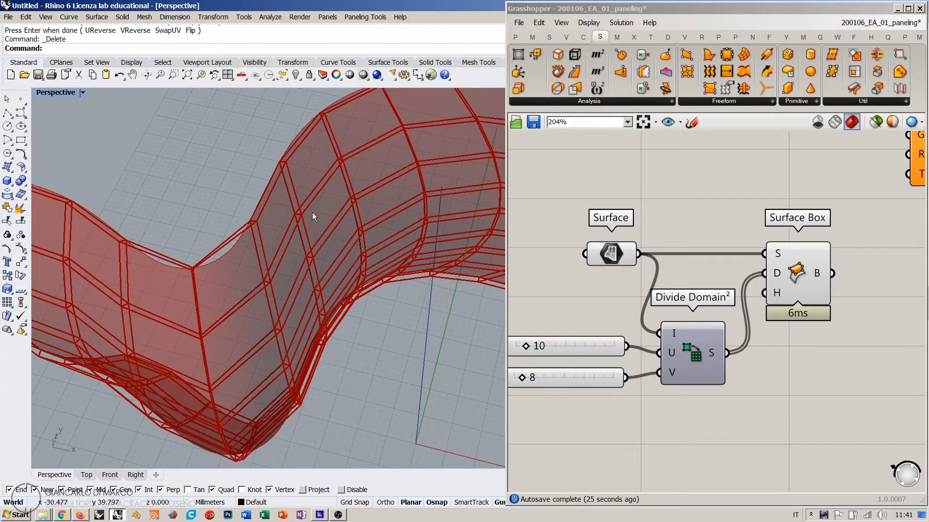
right_click_drag(288, 281, 296, 242)
right_click_drag(293, 369, 276, 387)
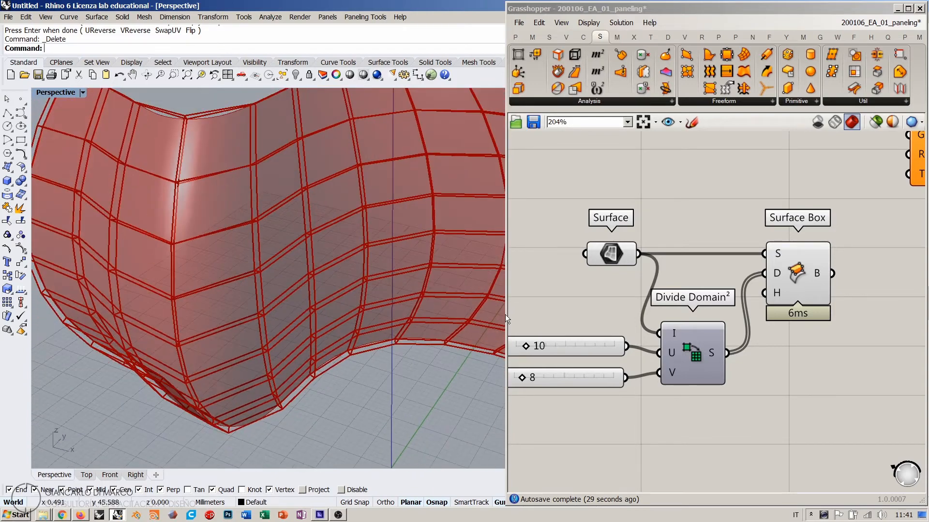
right_click_drag(682, 329, 653, 361)
right_click_drag(868, 243, 766, 281)
scroll(802, 236, "down", 1)
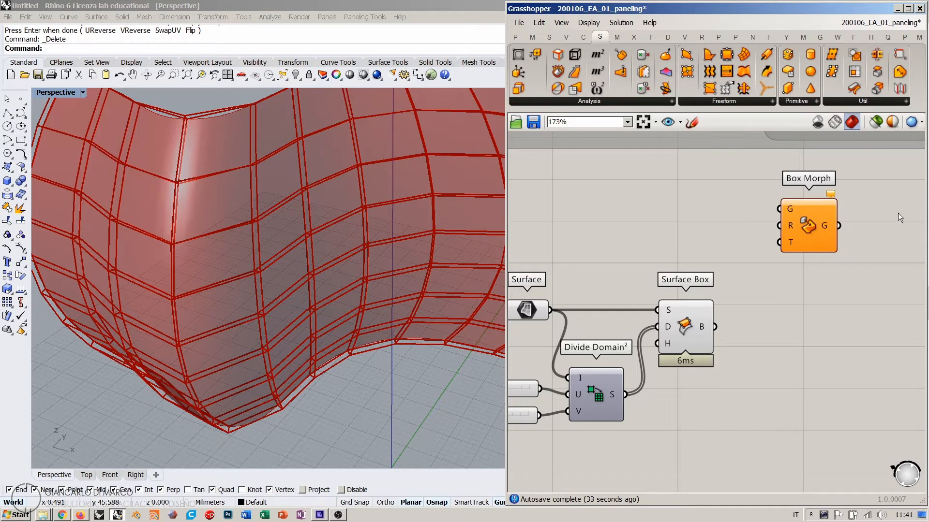
- Tighten the layout by moving Divide Domain² and both count sliders up, closer to the Surface parameter and Surface Box
right_click_drag(742, 353, 816, 303)
left_click_drag(663, 347, 677, 308)
right_click_drag(626, 389, 662, 387)
left_click_drag(662, 387, 604, 319)
left_click_drag(622, 337, 642, 302)
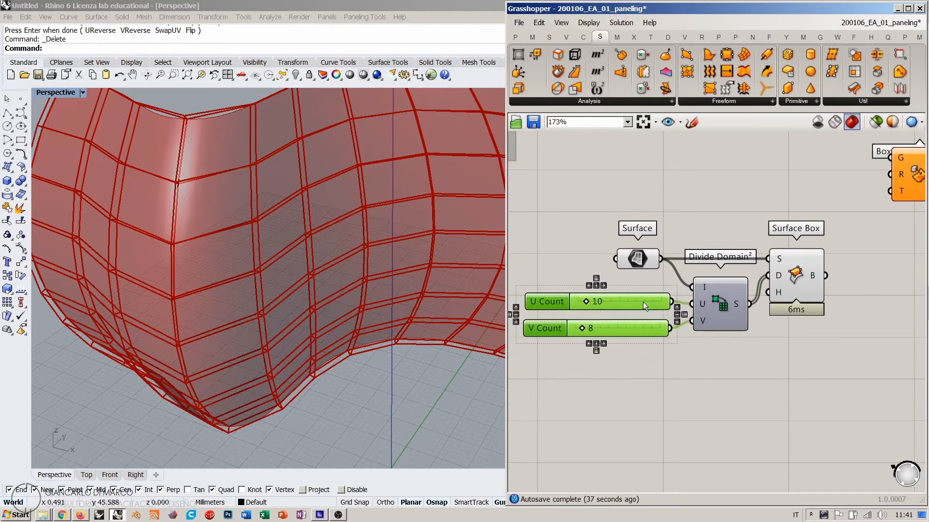
- Adjust the surface subdivision to a U Count of 10 and a V Count of 10
left_click(616, 285)
mouse_move(586, 303)
left_mouse_down()
mouse_move(620, 302)
mouse_move(588, 302)
left_mouse_up()
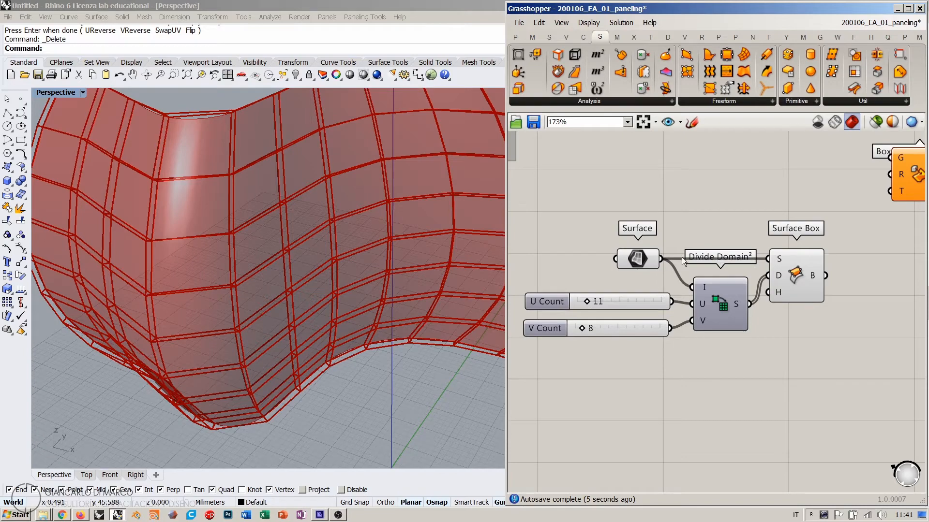
left_click_drag(584, 330, 586, 303)
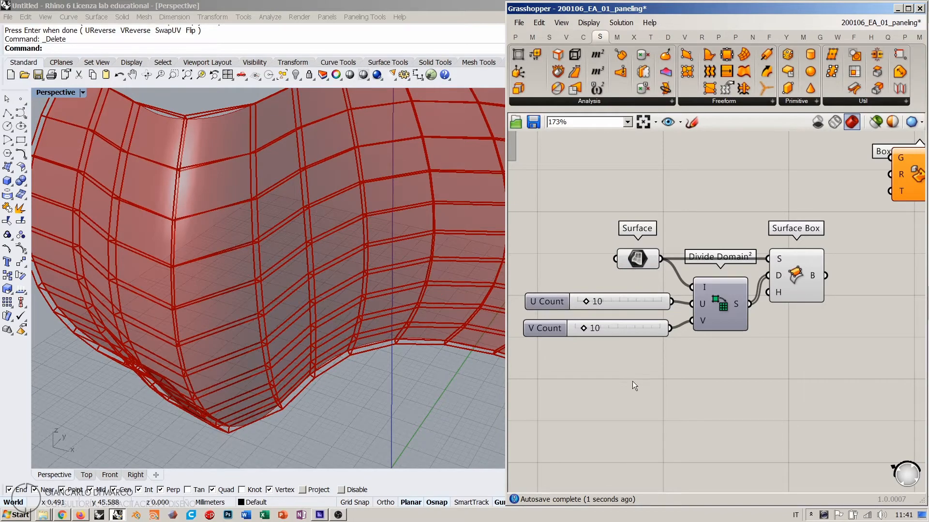
- Hide the Surface Box preview while reviewing the bare surface and the Isotrim component, and turn the preview back on
right_click_drag(309, 261, 233, 205)
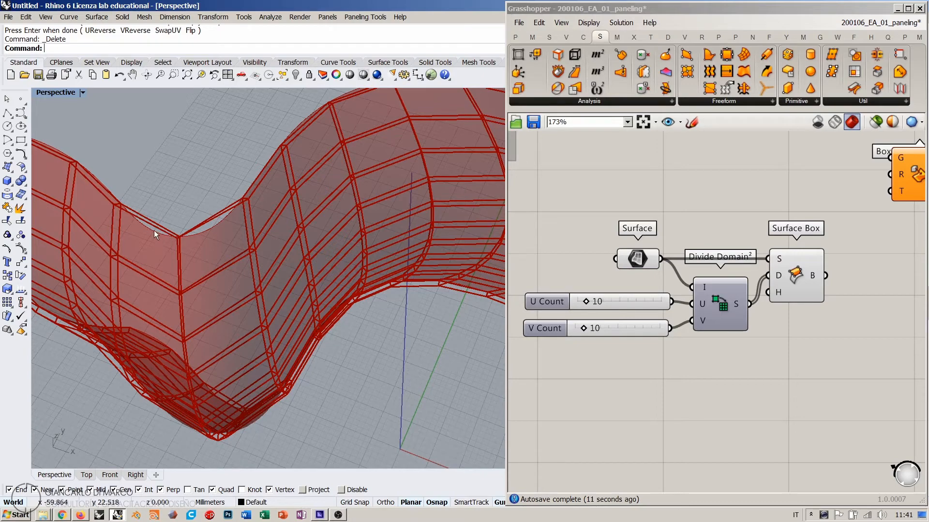
scroll(718, 324, "down", 2)
left_click(735, 343)
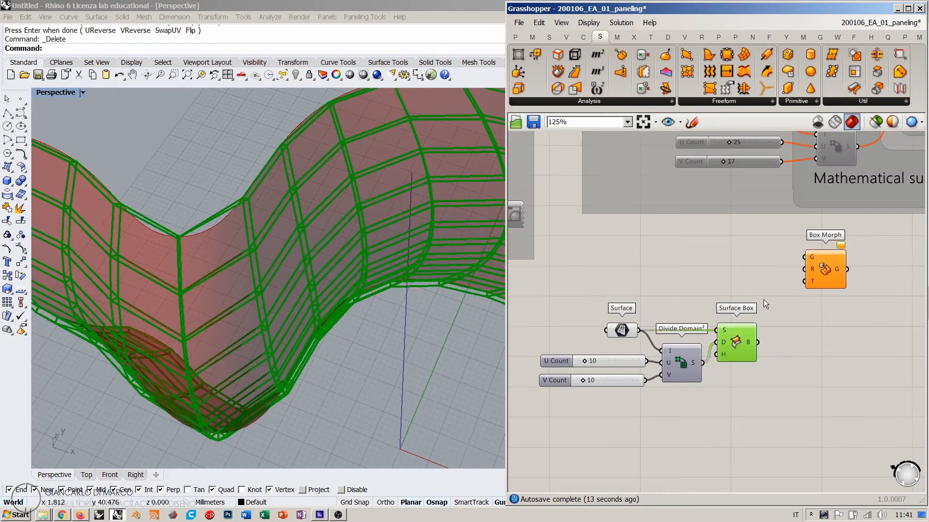
right_click_drag(746, 246, 630, 378)
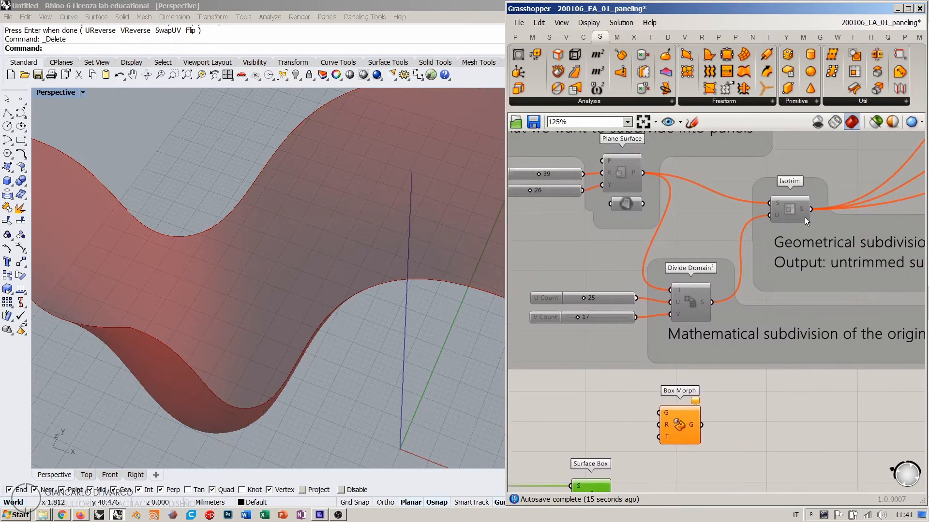
left_click(792, 210)
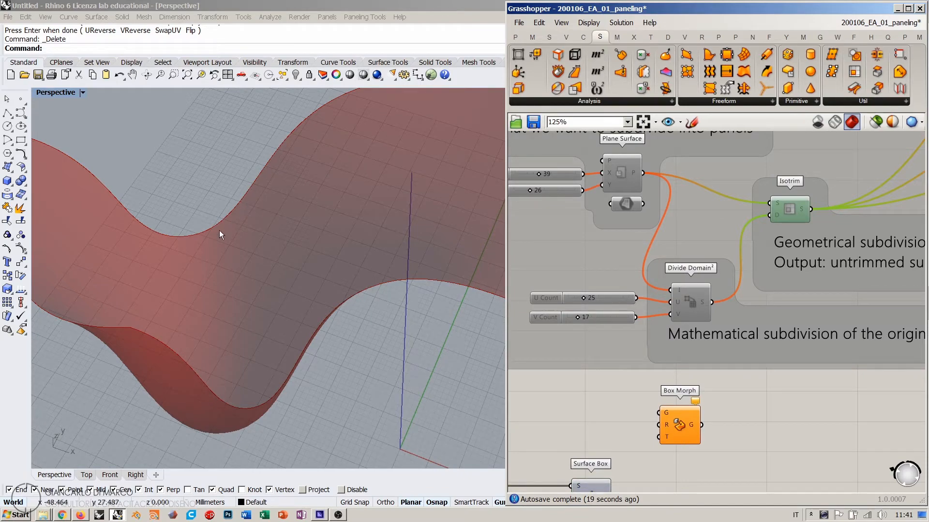
right_click_drag(624, 449, 725, 314)
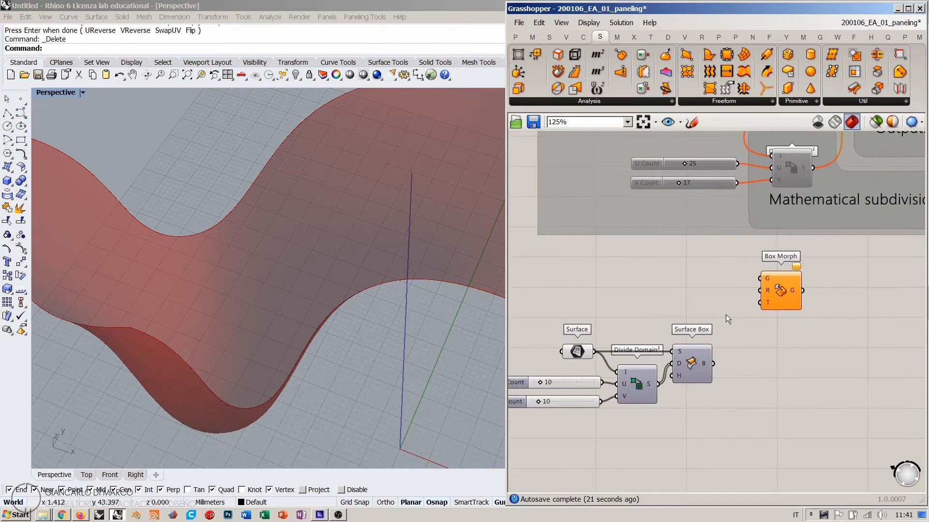
left_click(695, 362)
key("ctrl+q")
left_click(762, 359)
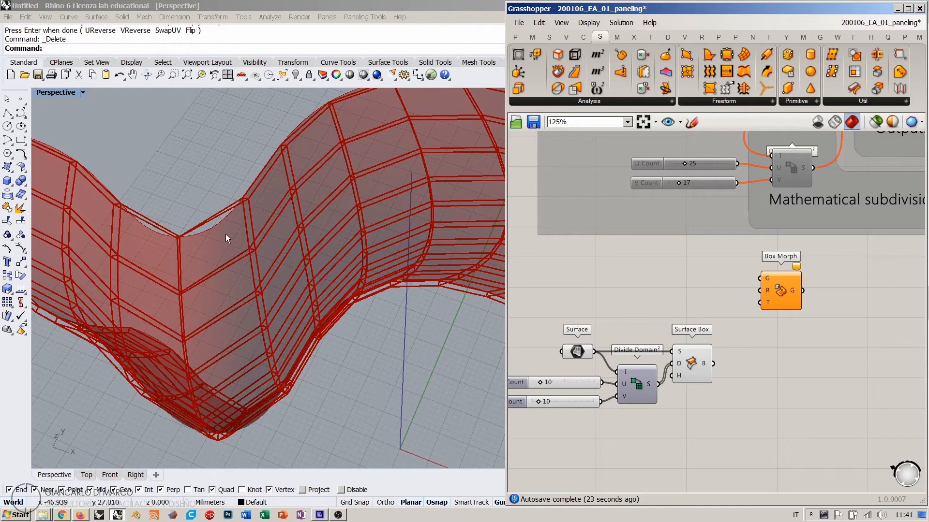
- Move Box Morph farther away from Surface Box, keeping it slightly above, to leave room for its input connections
scroll(709, 287, "up", 2)
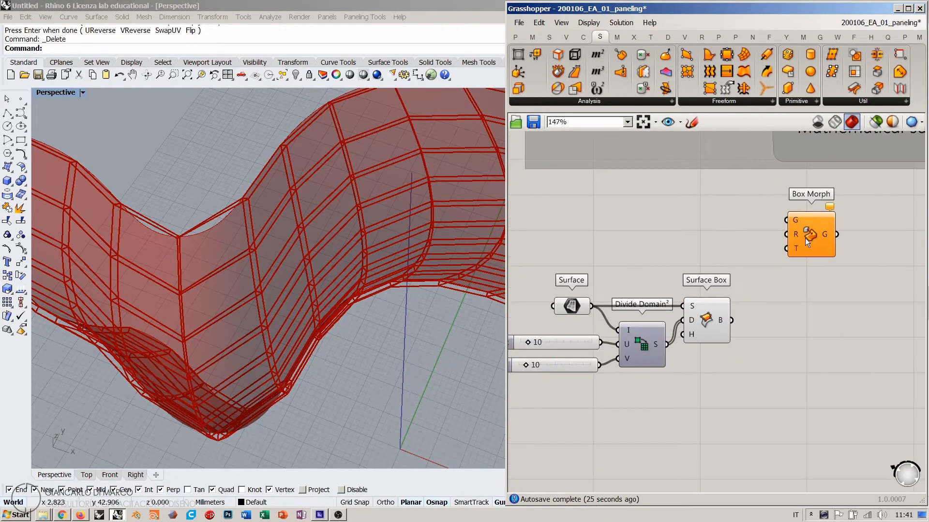
left_click_drag(807, 240, 855, 248)
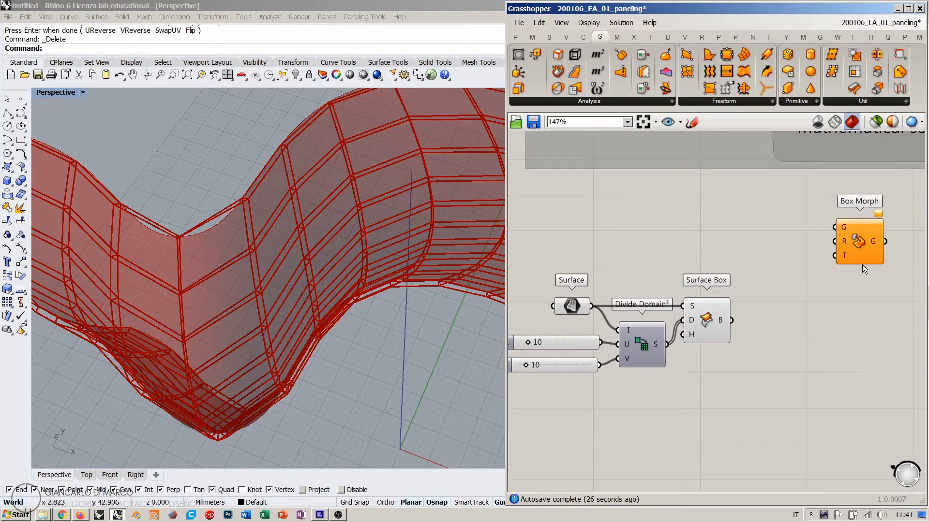
left_click(709, 319)
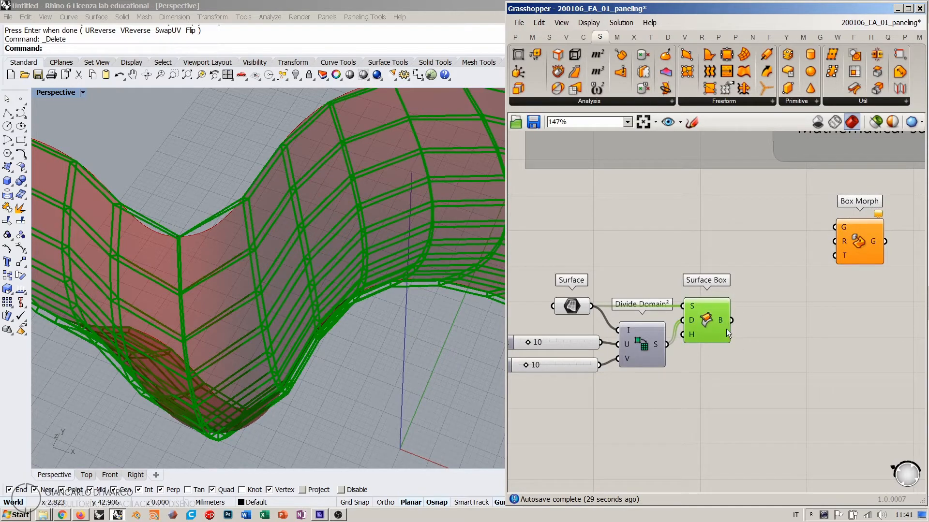
left_click(795, 249)
right_click_drag(827, 239, 838, 269)
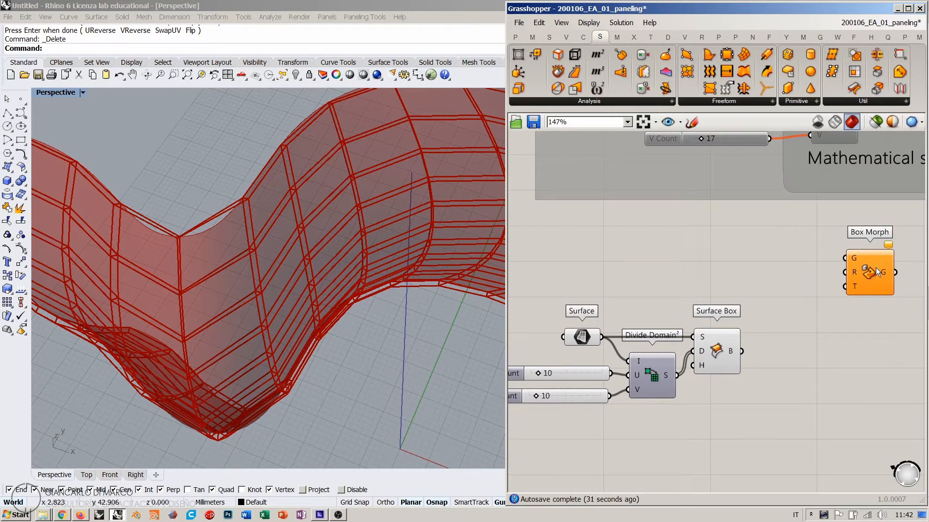
left_click_drag(876, 268, 834, 287)
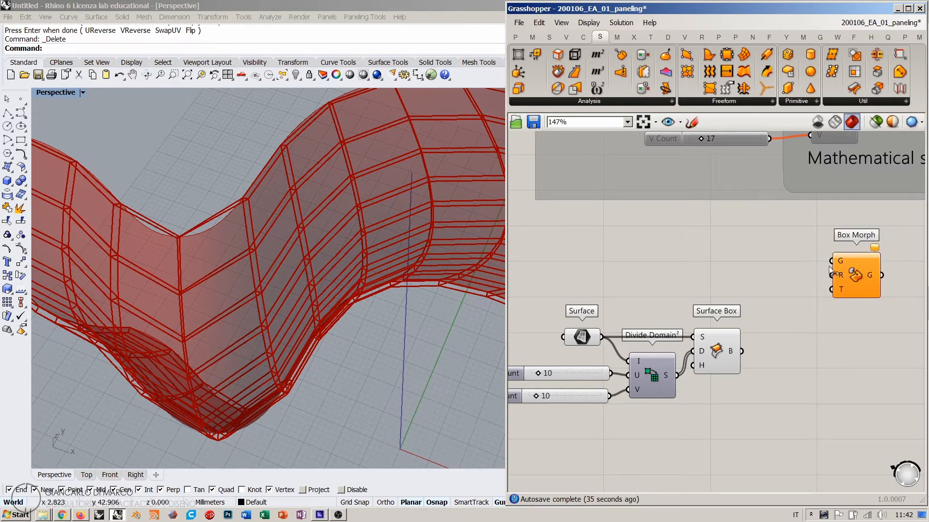
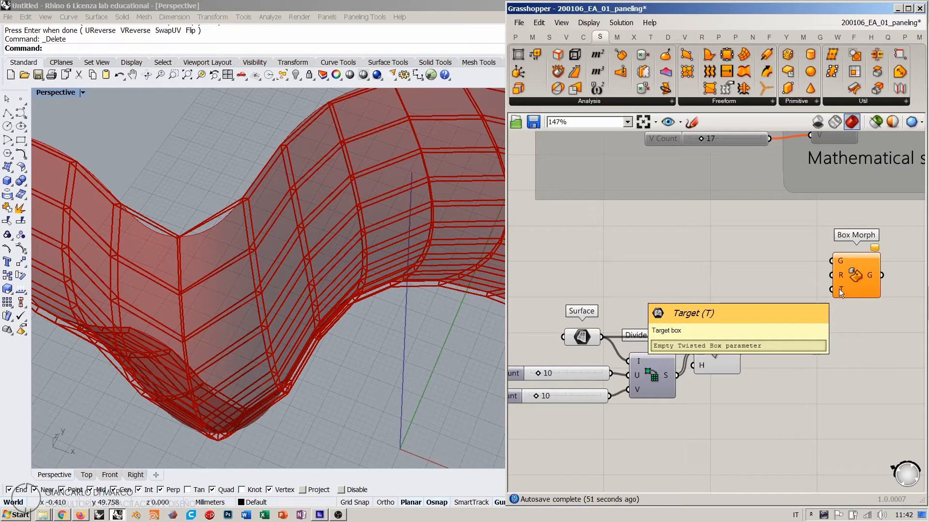
- Connect the Surface Box output to the Target input of Box Morph
left_click(720, 351)
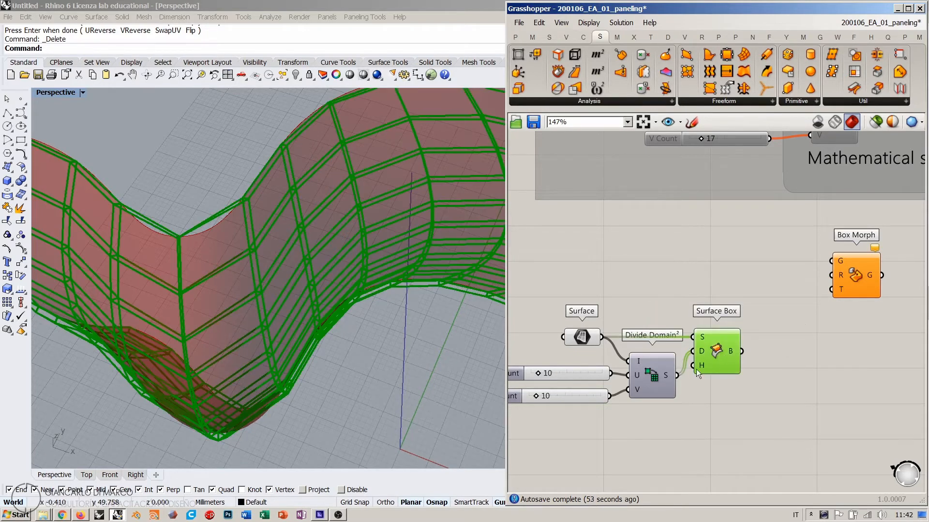
left_click_drag(740, 352, 830, 289)
left_click(826, 367)
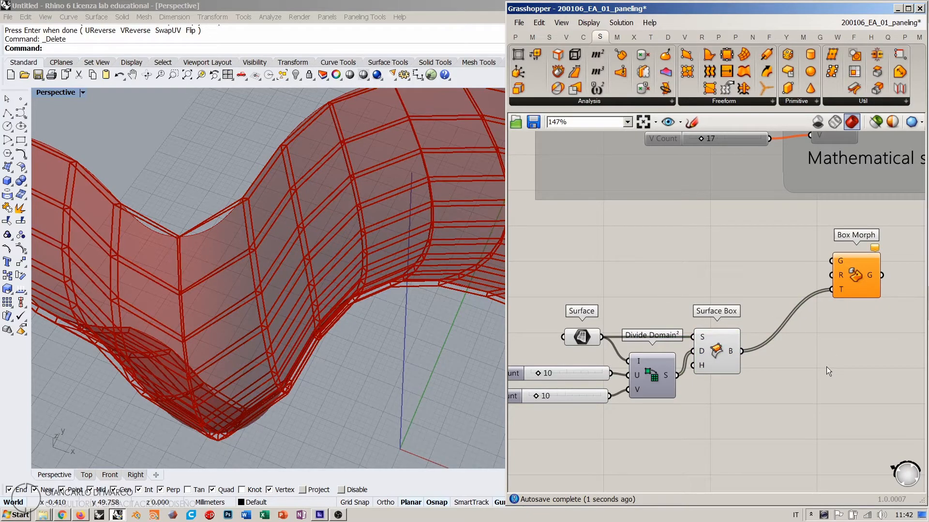
- Add a Domain Box component above the Surface parameter and view its default box at the origin
mouse_move(271, 271)
right_mouse_down()
mouse_move(322, 267)
mouse_move(287, 277)
right_mouse_up()
scroll(288, 254, "down", 4)
right_click_drag(327, 253, 410, 204)
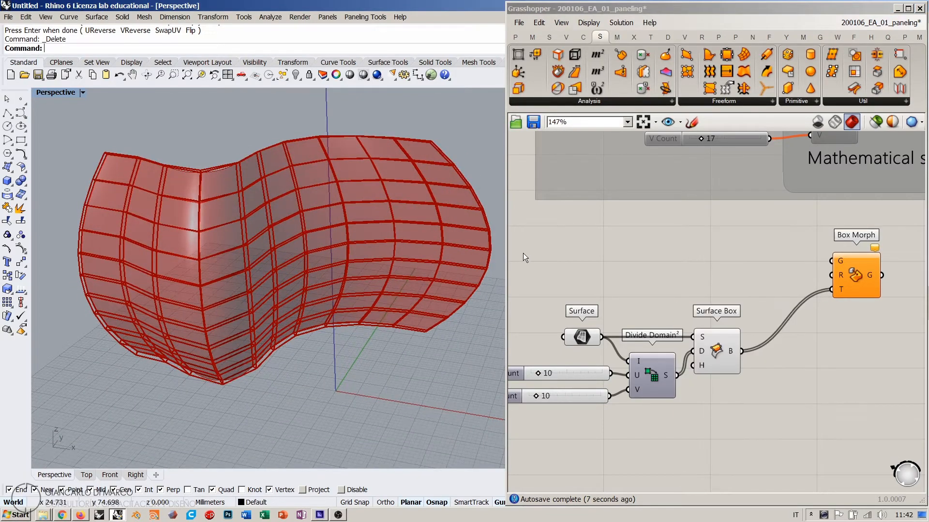
right_click_drag(440, 251, 329, 248)
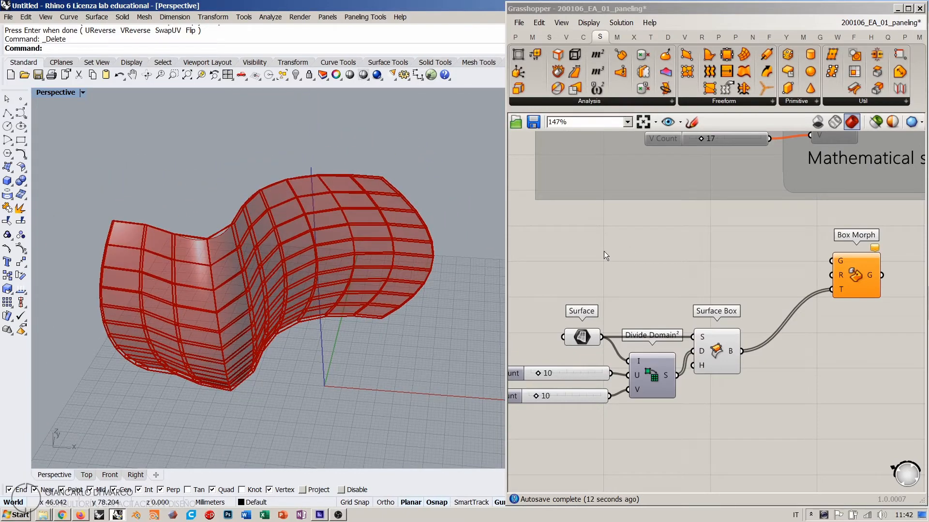
double_click(617, 251)
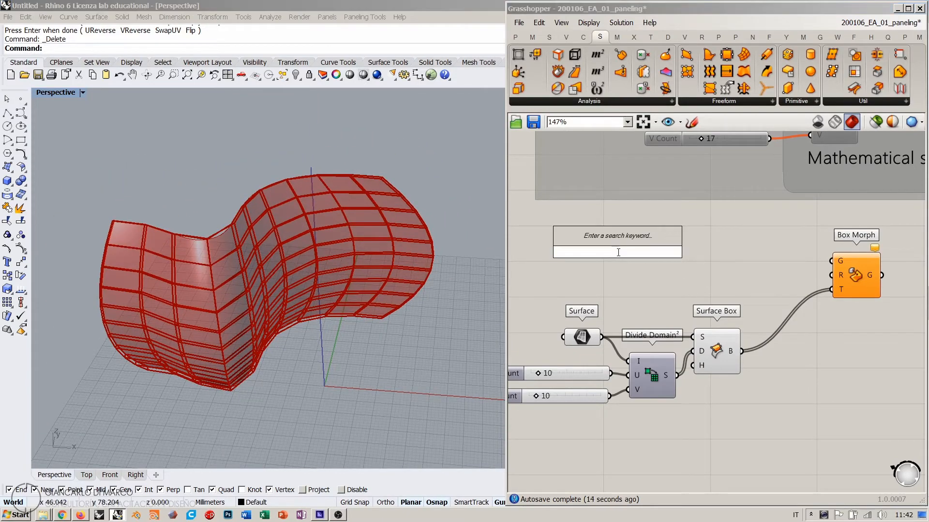
type("dom")
left_click(593, 193)
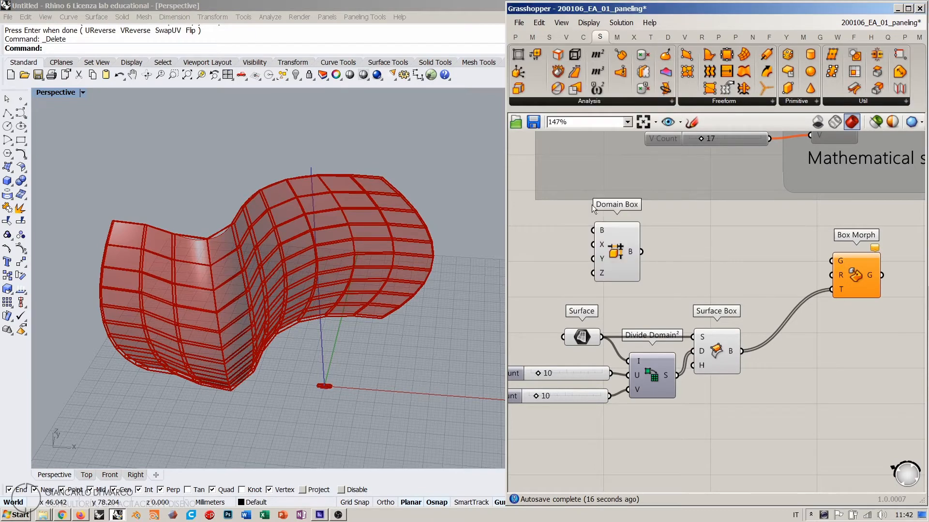
scroll(330, 379, "up", 5)
scroll(320, 388, "up", 5)
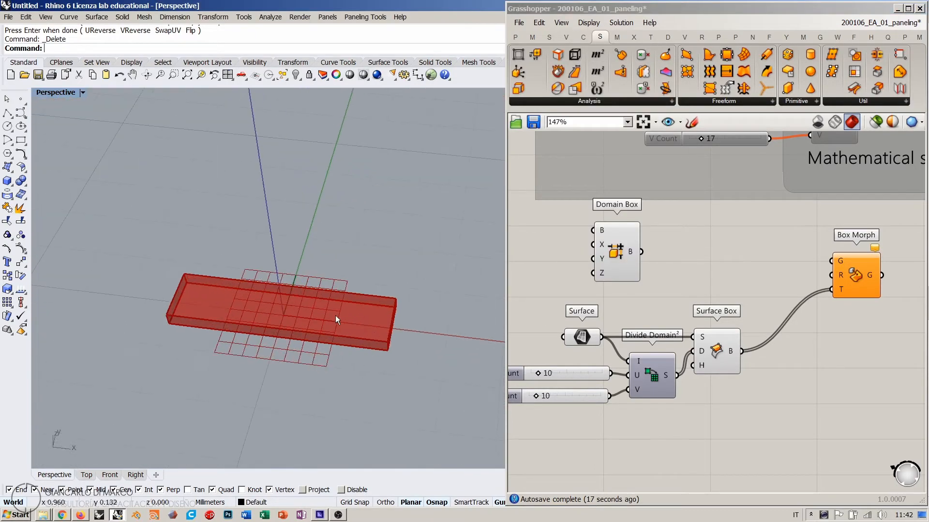
- Connect the Domain Box output to both the Geometry and Reference inputs of Box Morph
left_click_drag(641, 252, 714, 227)
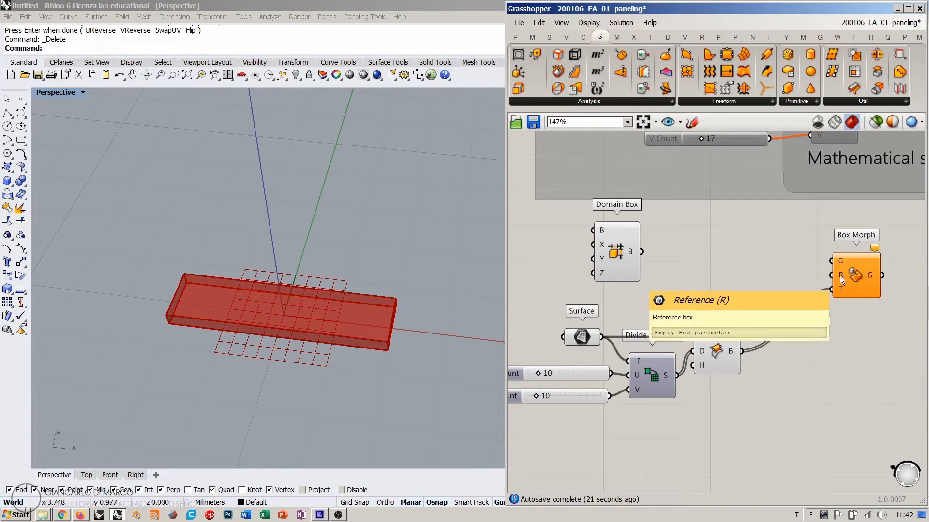
left_click_drag(605, 249, 611, 249)
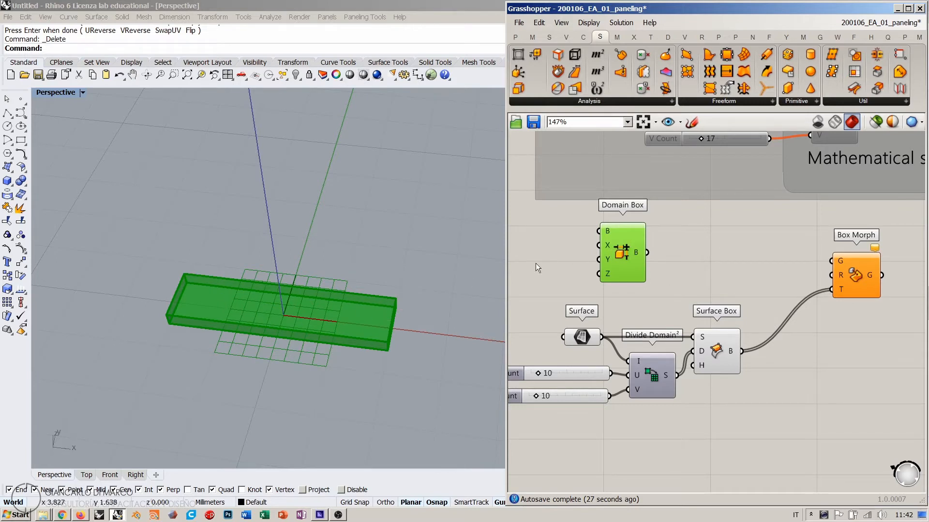
left_click_drag(647, 252, 831, 262)
left_click(759, 283)
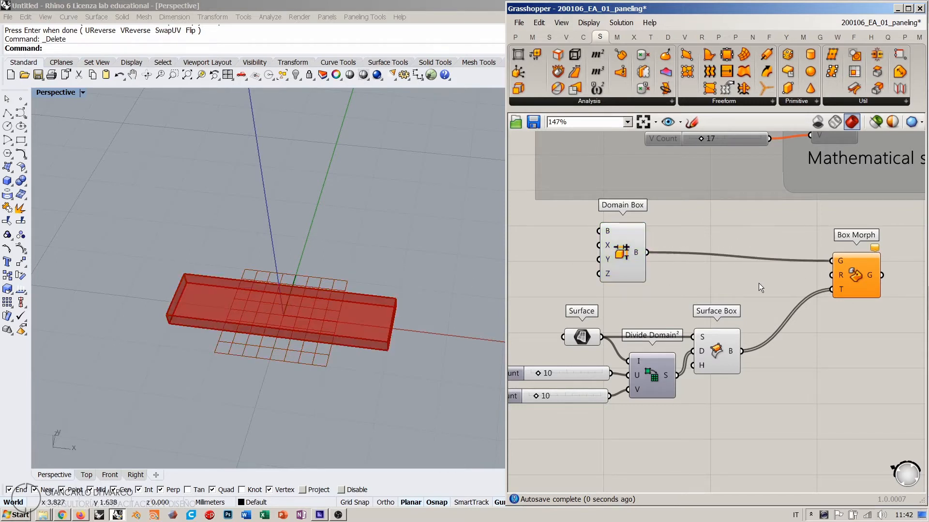
left_click_drag(647, 253, 830, 275)
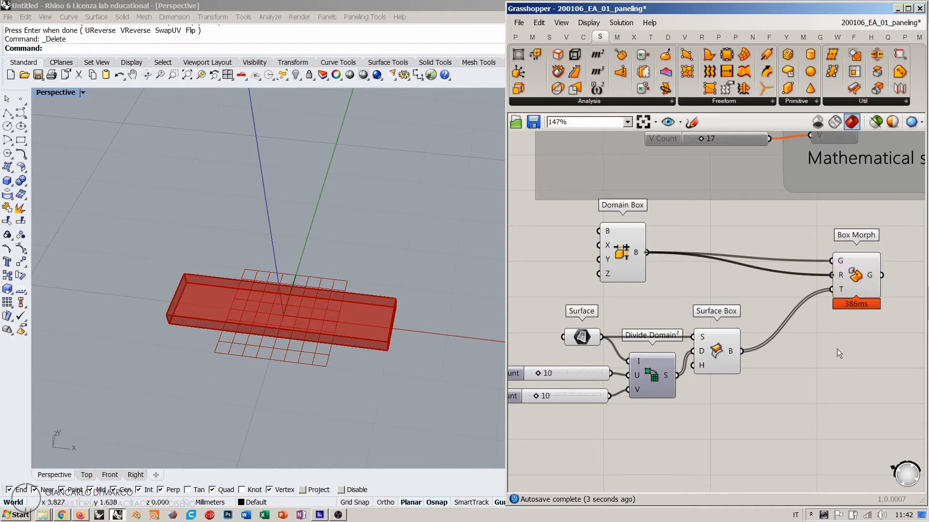
scroll(311, 364, "down", 5)
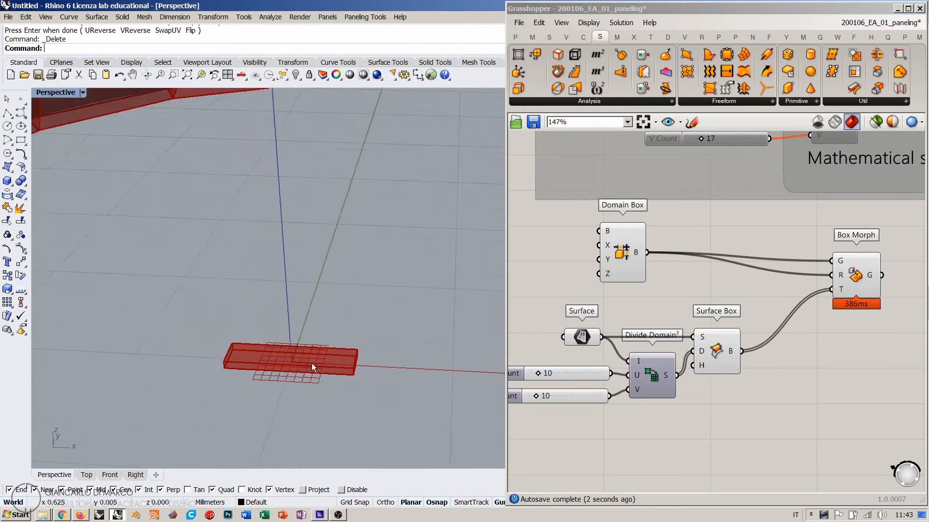
scroll(300, 314, "down", 6)
right_click_drag(297, 309, 318, 295)
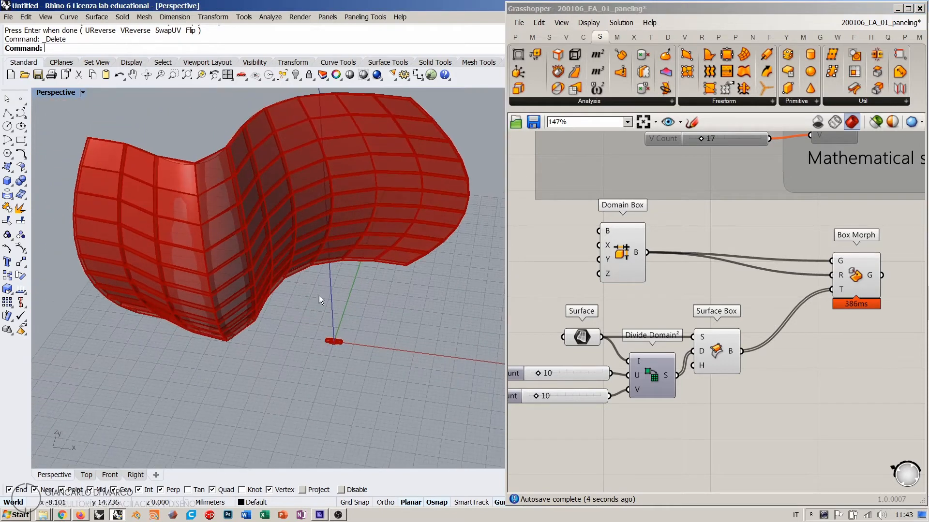
- Hide the previews of the Surface parameter and Surface Box so only the morphed geometry remains displayed on the surface
right_click_drag(703, 264, 707, 295)
right_click(584, 371)
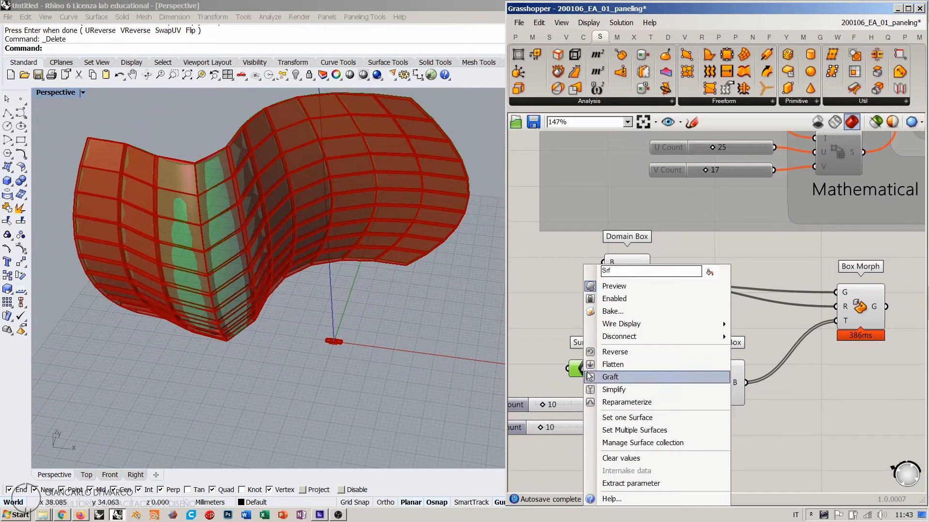
left_click(605, 299)
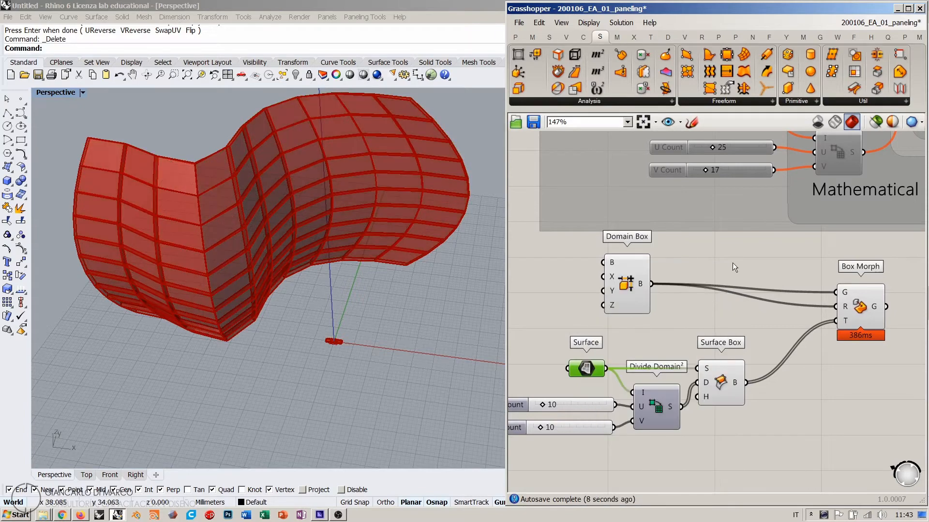
left_click(720, 378)
right_click(720, 379)
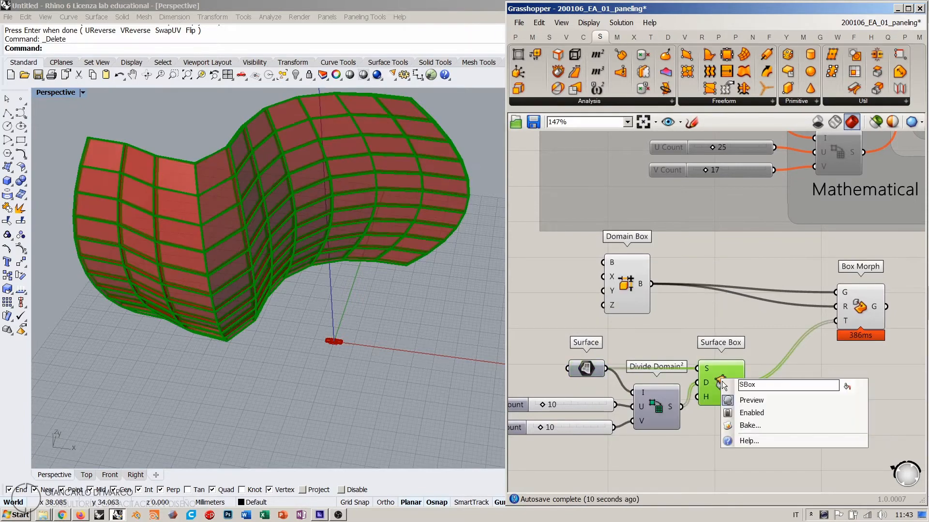
left_click(744, 401)
- Vary the surface subdivision by lowering the U Count to 4 and raising it to 22
right_click_drag(218, 184, 314, 203)
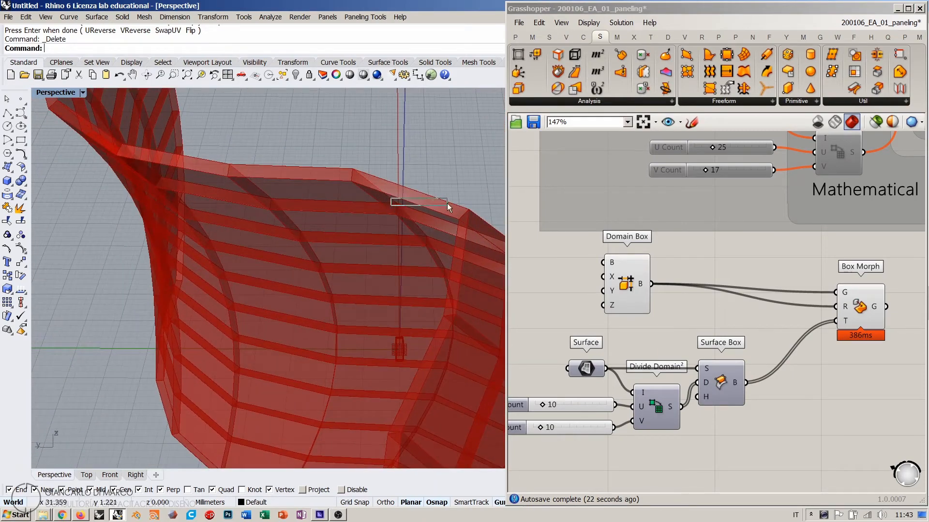
right_click_drag(384, 193, 364, 211)
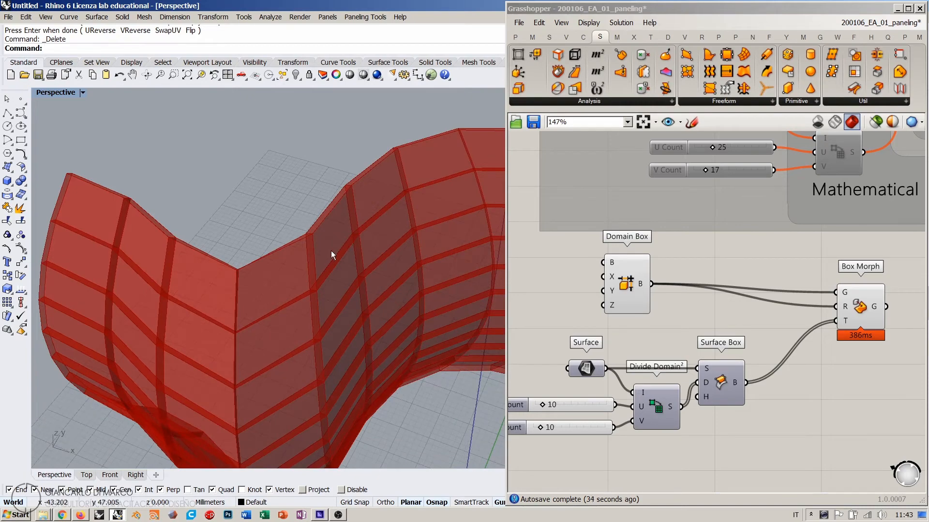
right_click_drag(331, 251, 282, 276)
right_click_drag(556, 353, 571, 334)
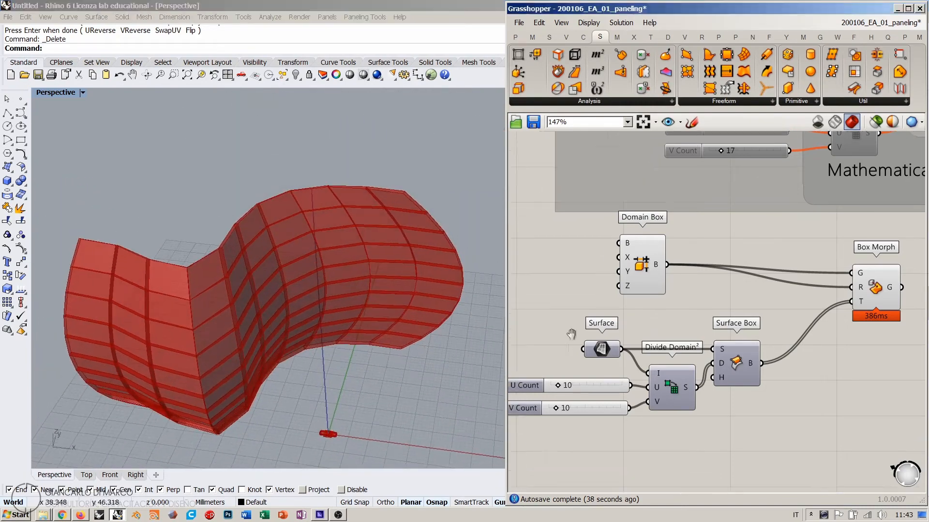
scroll(571, 334, "up", 3)
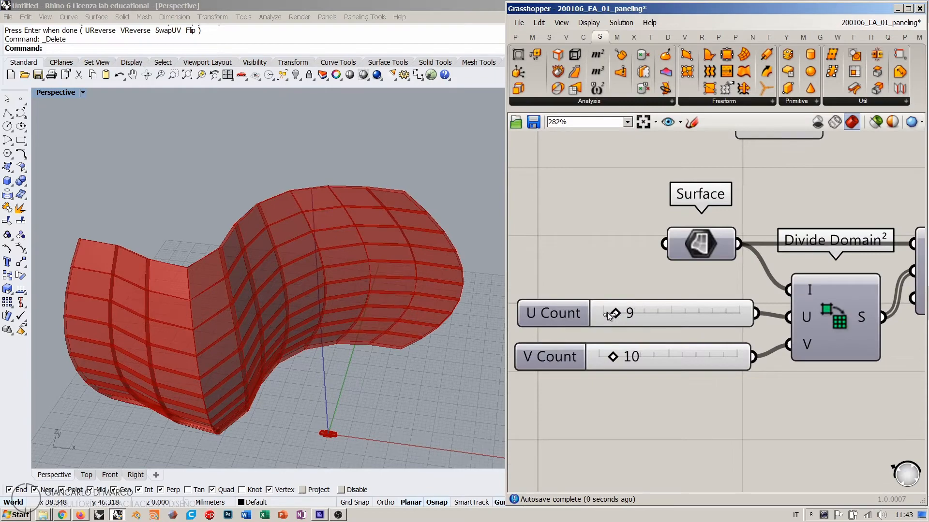
left_click_drag(607, 312, 601, 313)
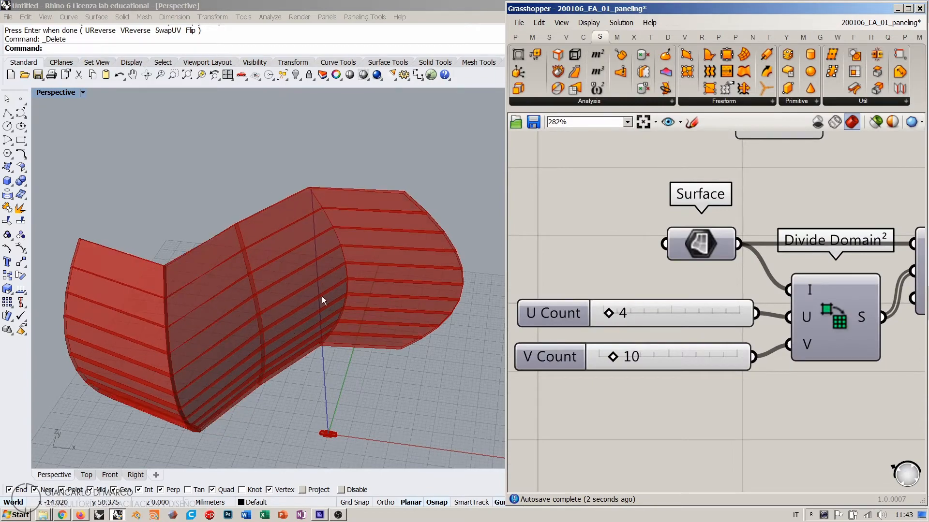
right_click_drag(321, 296, 360, 331)
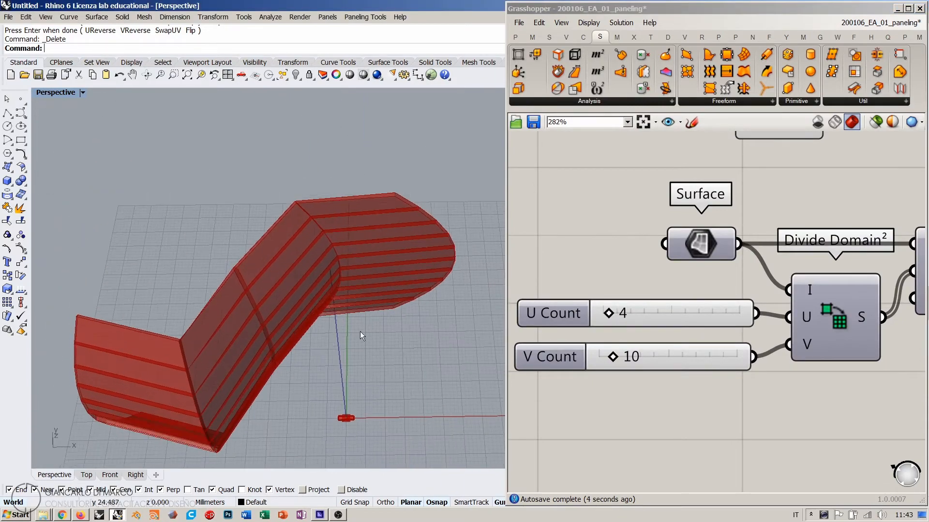
left_click(610, 312)
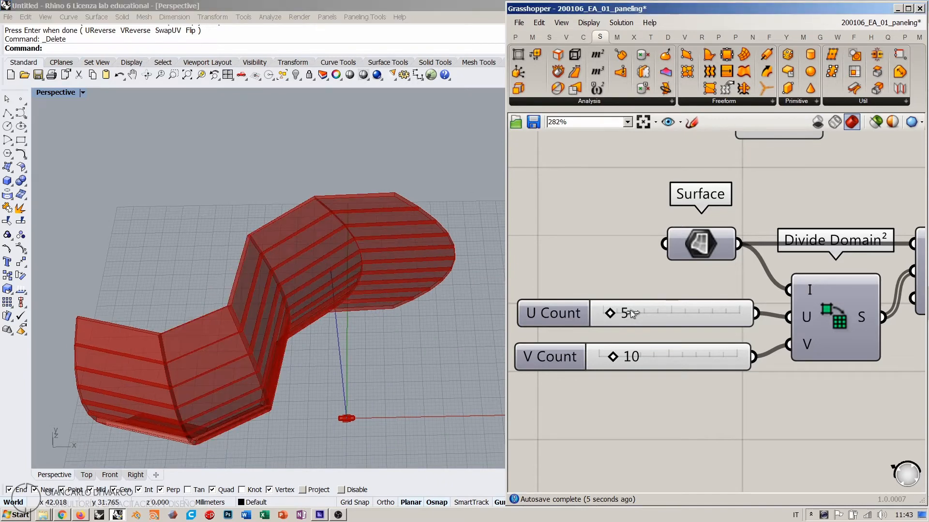
left_click_drag(631, 314, 632, 313)
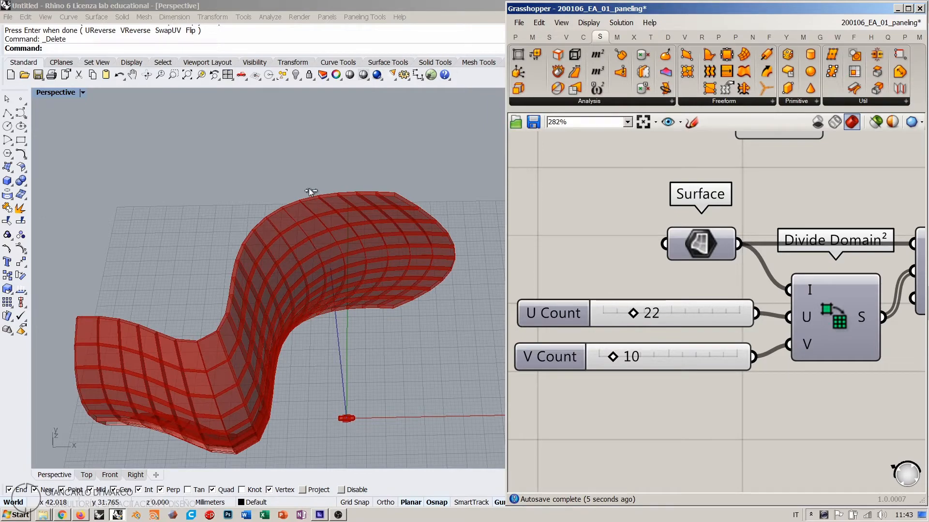
- Examine the morphed panels, the two count sliders and the computation time of Box Morph
right_click_drag(308, 189, 341, 265)
left_click(680, 388)
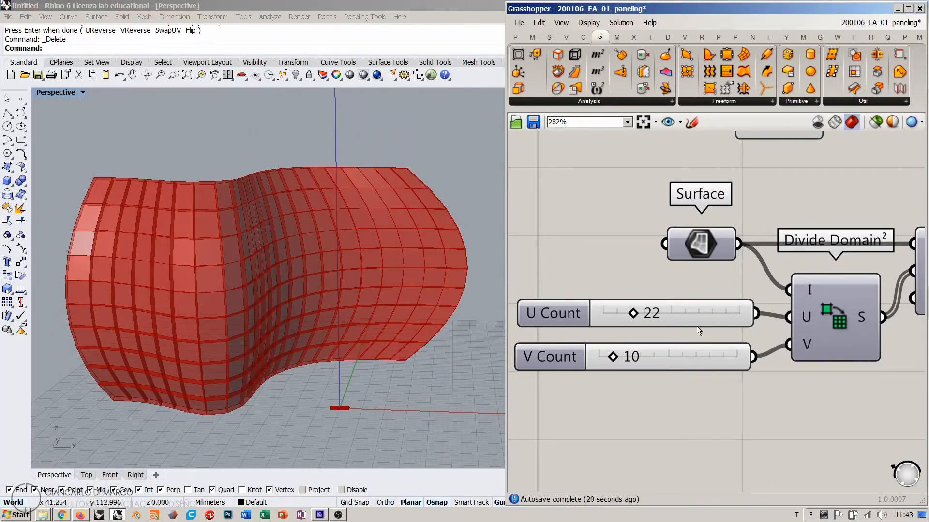
left_click(671, 314)
left_click(701, 358, "shift")
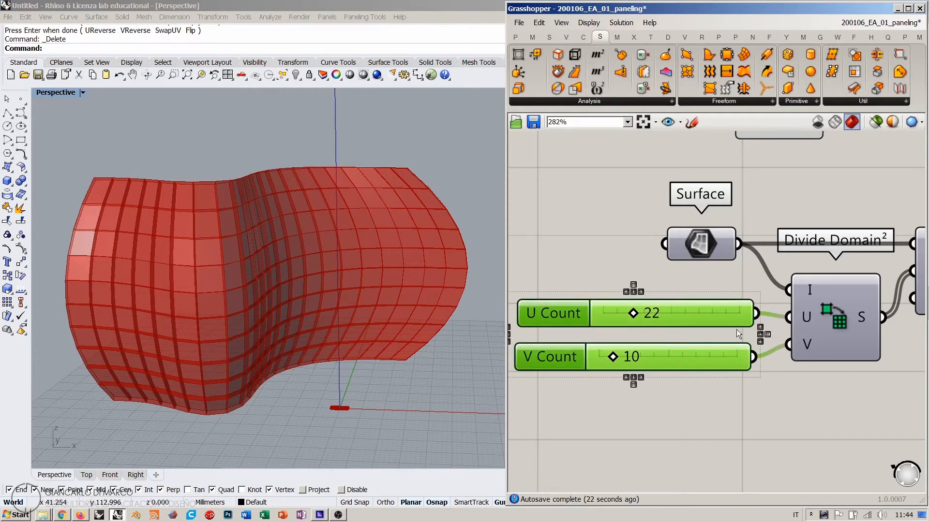
scroll(672, 323, "down", 4)
scroll(771, 278, "up", 2)
left_click(787, 257)
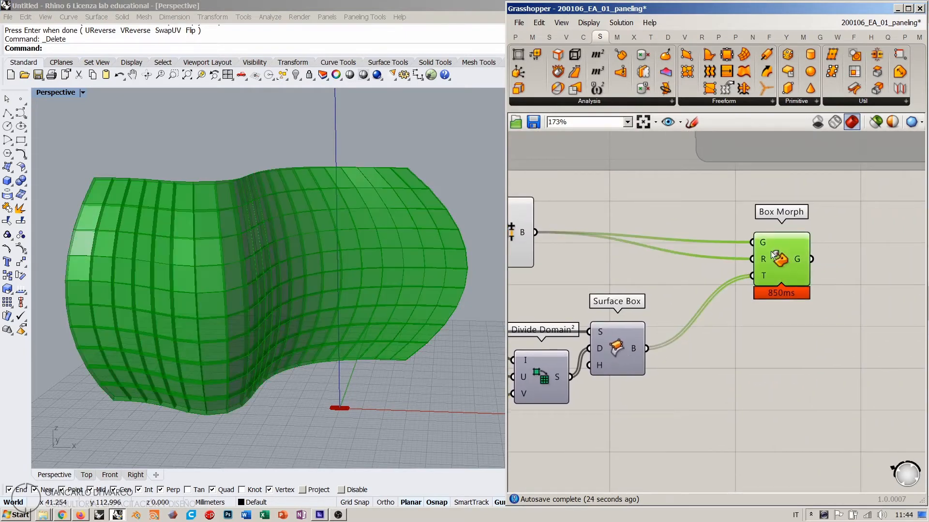
left_click(790, 341)
scroll(784, 294, "up", 5)
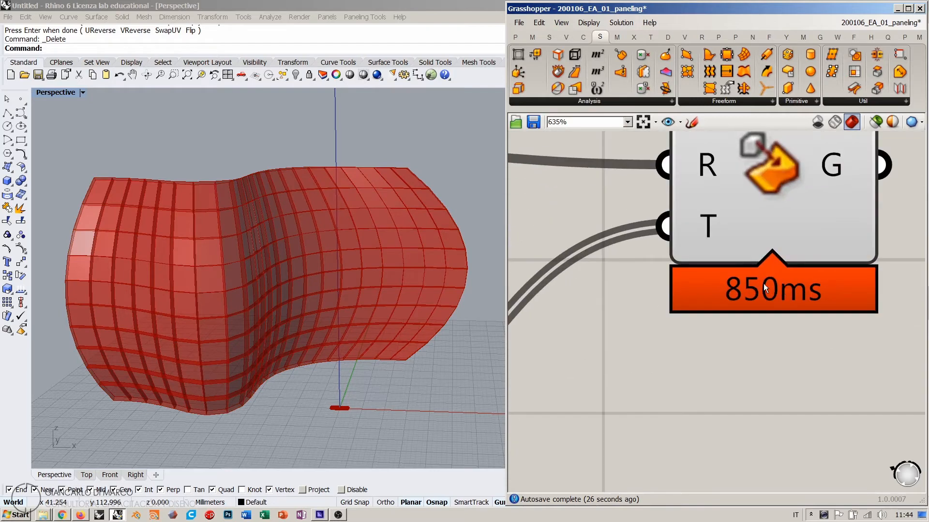
scroll(722, 302, "down", 8)
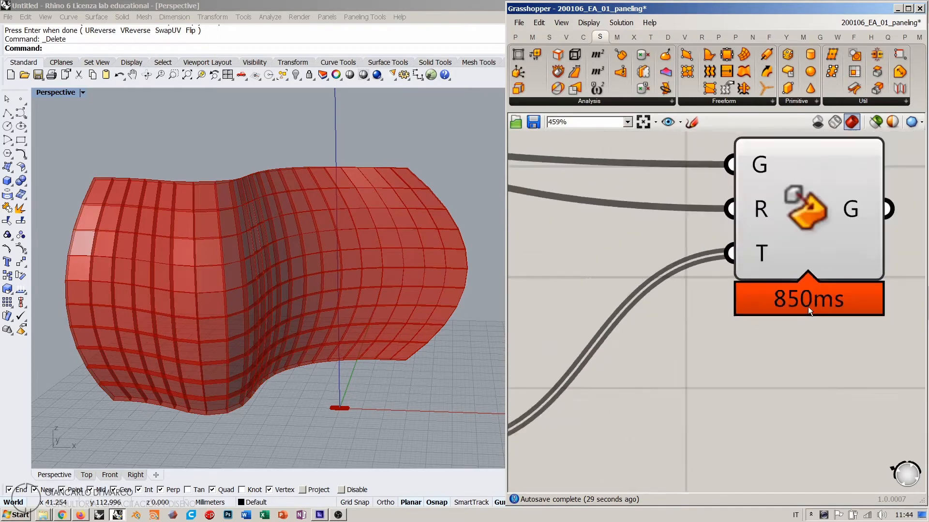
scroll(677, 306, "up", 2)
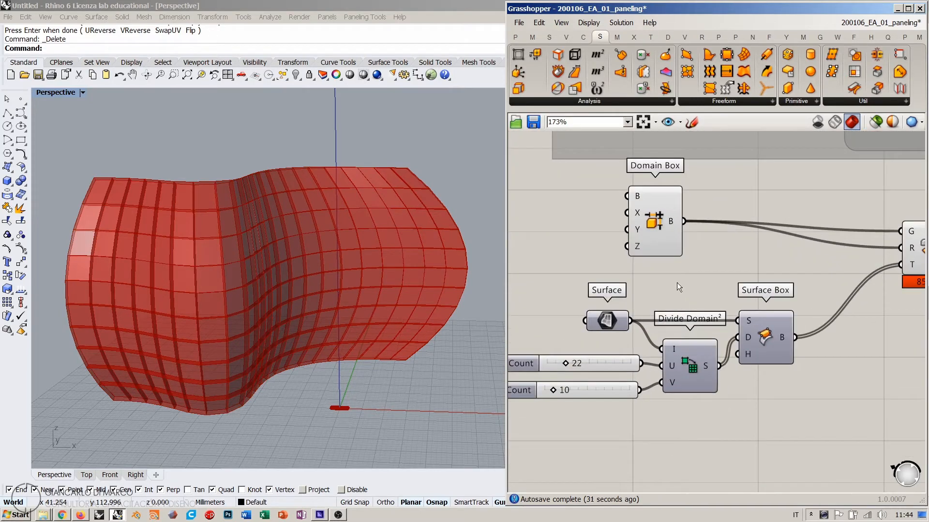
- Delete the Domain Box component feeding Box Morph's Geometry and Reference inputs
mouse_move(656, 233)
left_mouse_down()
mouse_move(634, 228)
mouse_move(648, 228)
left_mouse_up()
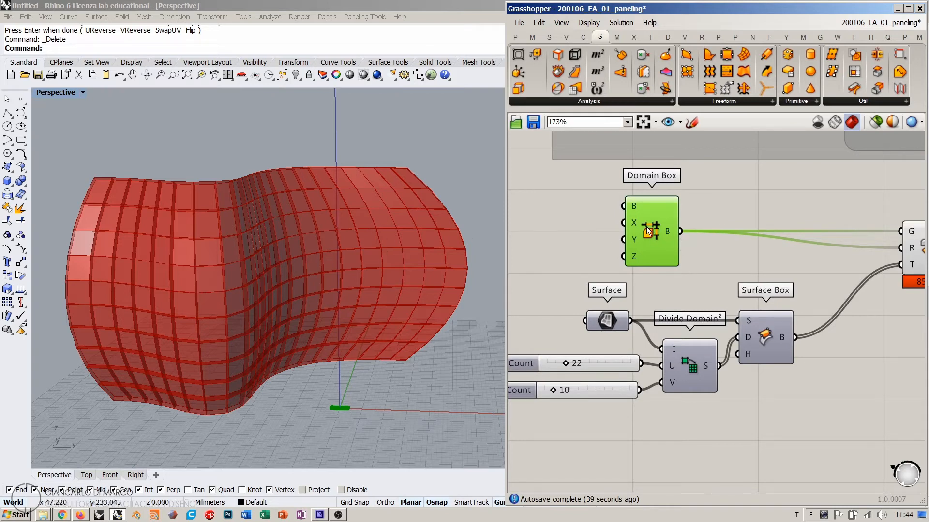
mouse_move(649, 228)
left_mouse_down()
mouse_move(636, 239)
mouse_move(657, 232)
left_mouse_up()
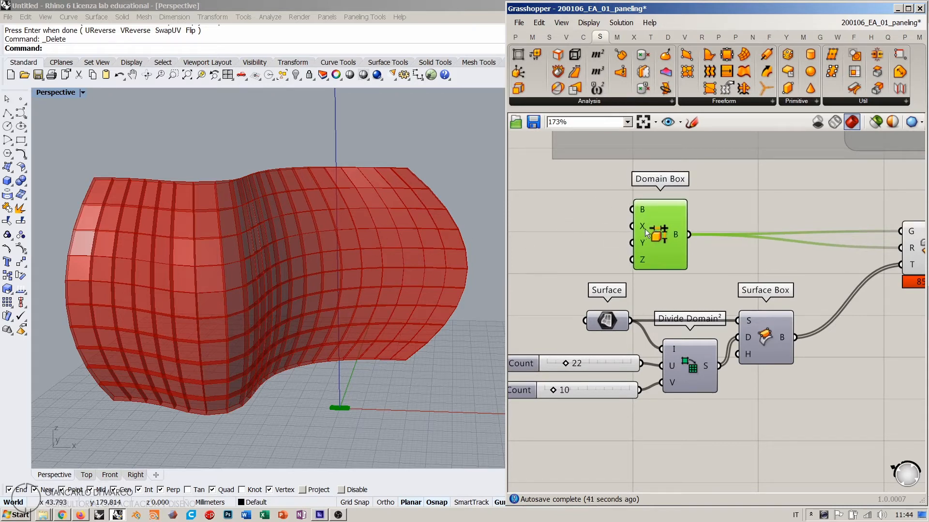
key("Delete")
- With grid snap on, model a flat box about 15 by 15 mm and 1 mm high, its far base corner at 15,10
right_click_drag(307, 325, 334, 392)
right_click_drag(334, 392, 219, 309, "shift")
right_click_drag(219, 309, 265, 300)
scroll(264, 323, "up", 4)
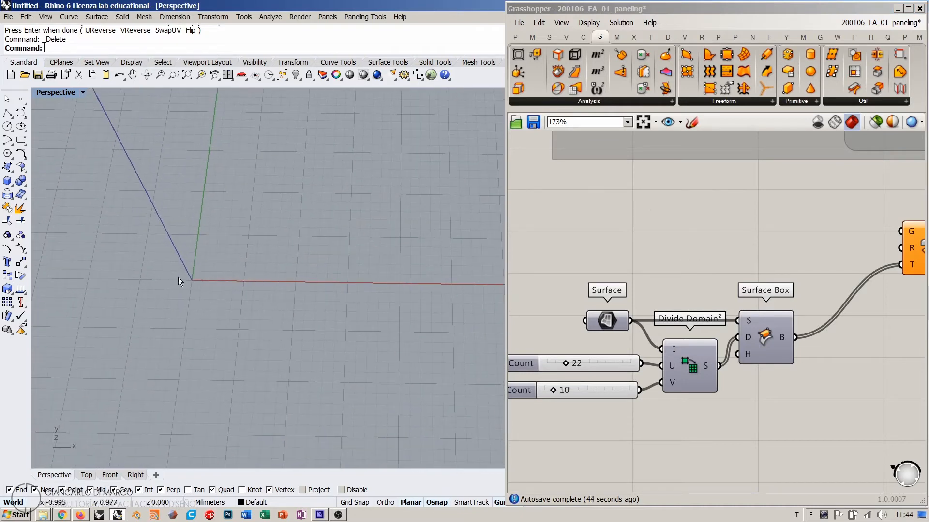
left_click(7, 182)
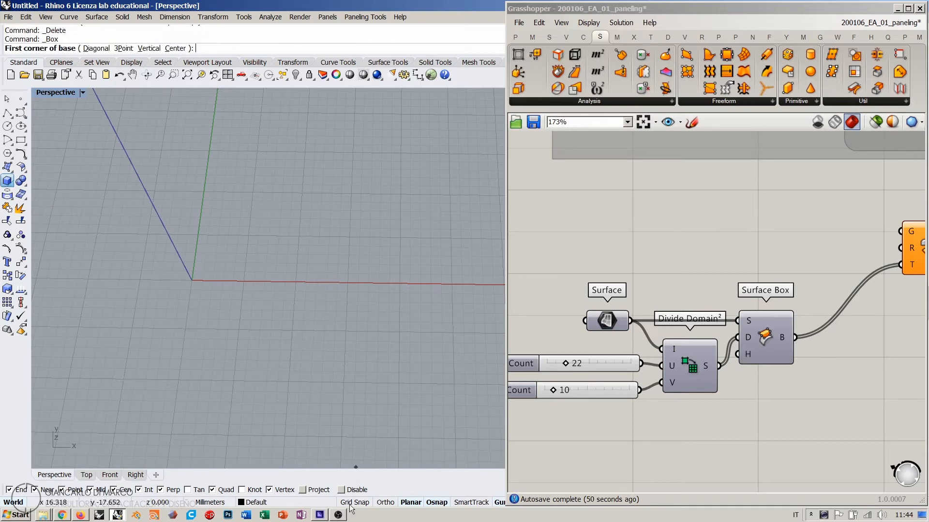
key("F9")
left_click(185, 329)
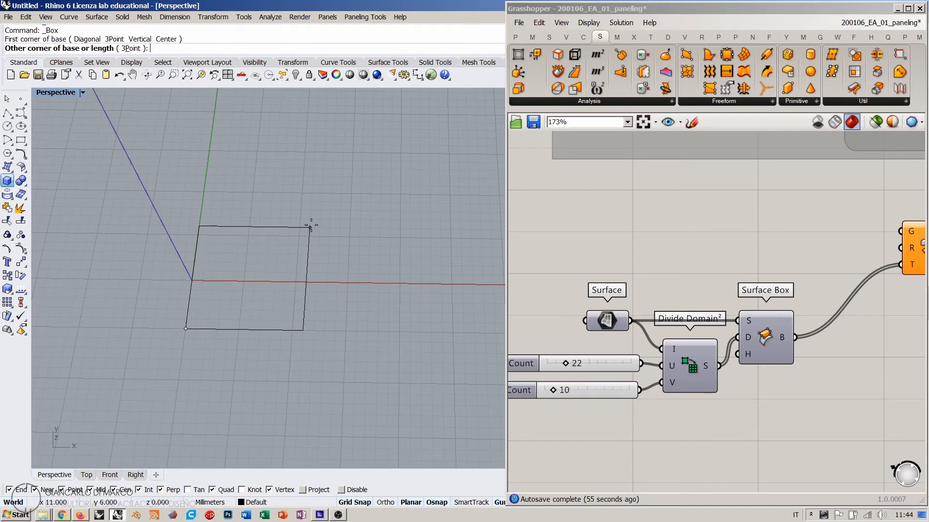
left_click(350, 190)
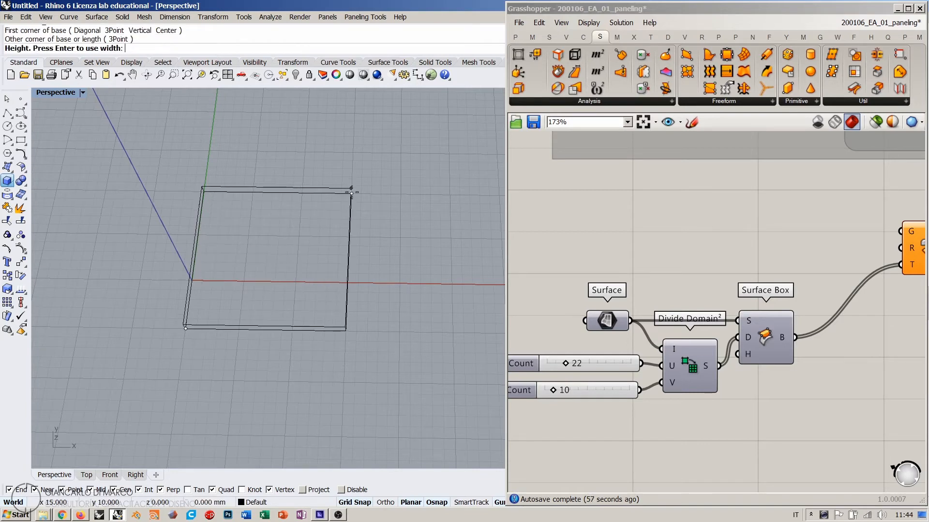
right_click_drag(351, 192, 353, 154)
left_click(362, 266)
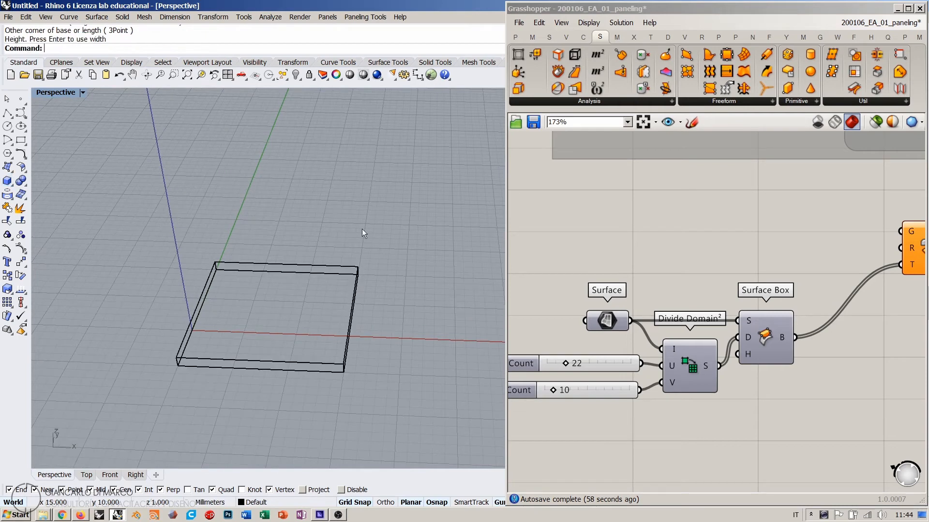
right_click_drag(363, 232, 324, 289)
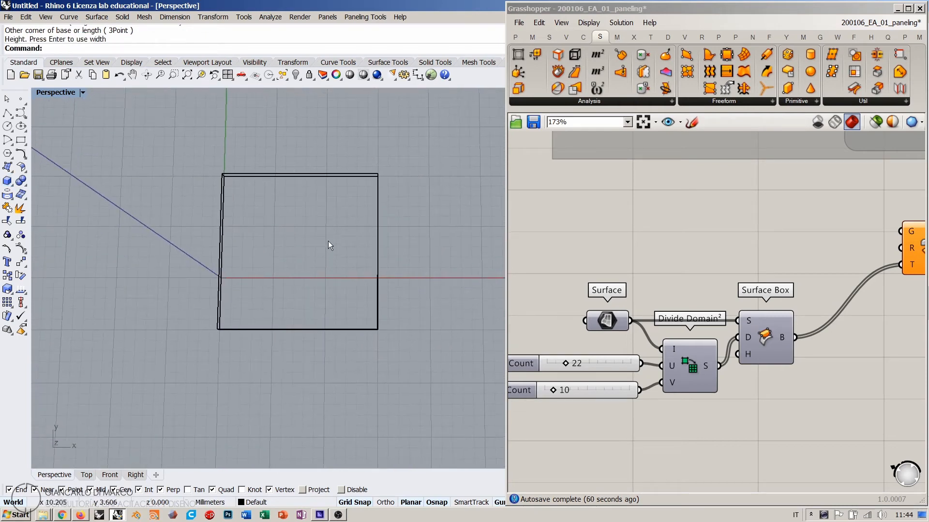
scroll(243, 205, "up", 3)
right_click(245, 207)
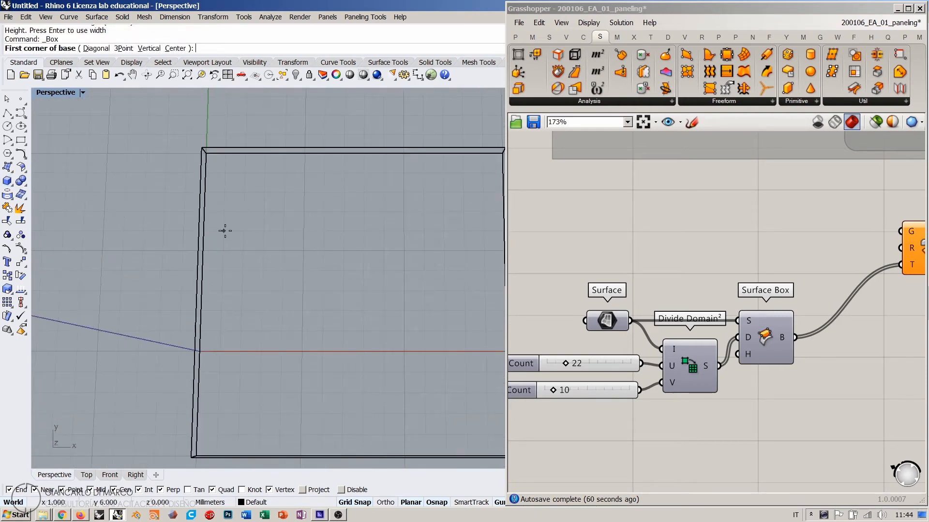
left_click(224, 231)
key("Escape")
- Model a small box about 3 mm square inside a corner of the slab, starting at 1,-4 and passing through its thickness
right_click(213, 429)
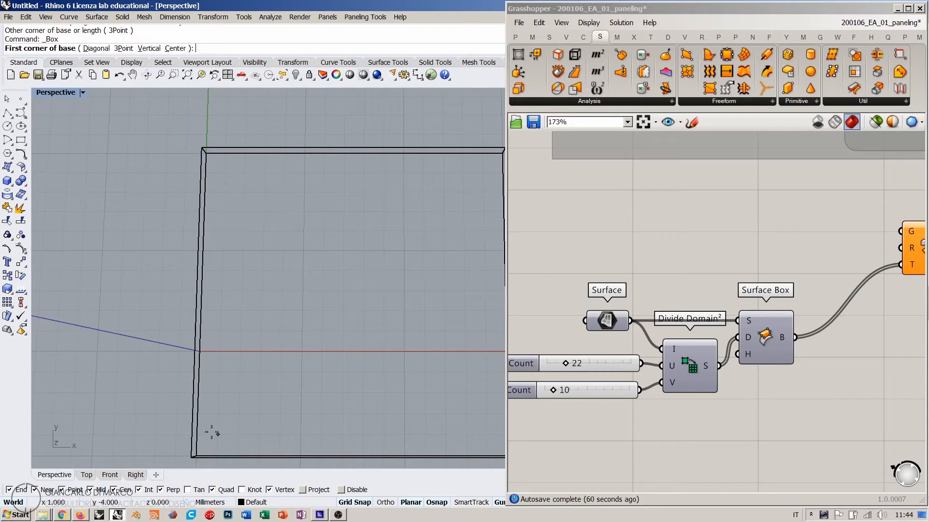
left_click(218, 435)
left_click(280, 375)
right_click_drag(280, 377, 292, 342)
scroll(276, 283, "down", 7)
scroll(275, 284, "up", 5)
left_click(259, 330)
- Array the small box 3 by 3 in X and Y with 5 mm spacing across the slab
left_click(244, 330)
left_click(7, 303)
right_click_drag(271, 290, 269, 244)
type("3")
key("Return")
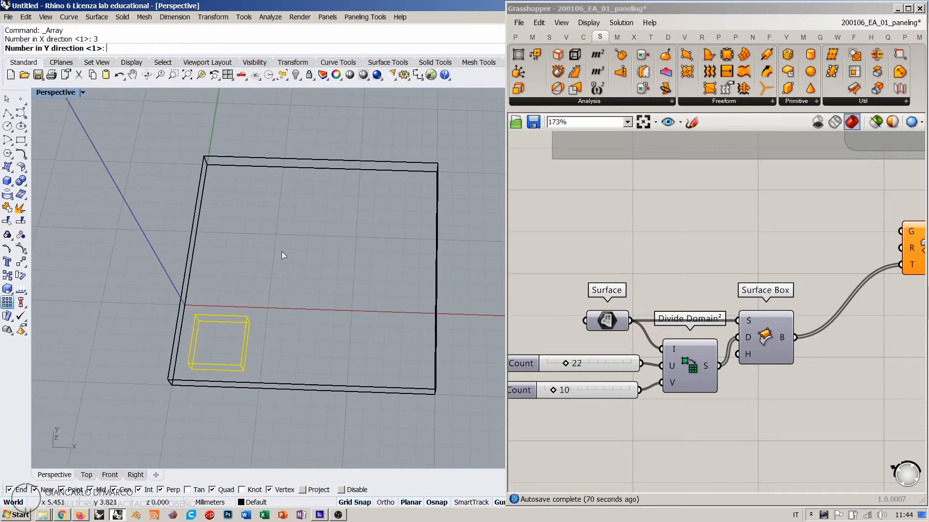
type("3")
key("Return")
key("Return")
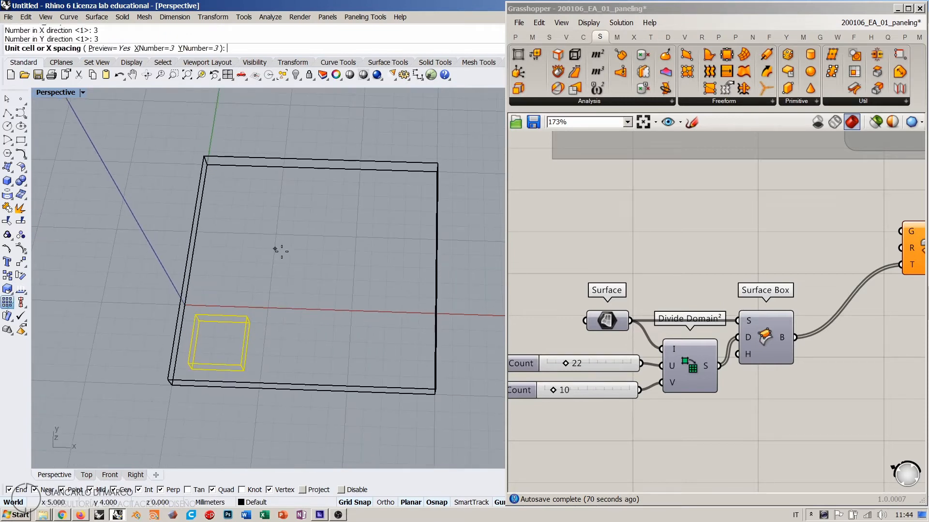
left_click(171, 385)
left_click(269, 312)
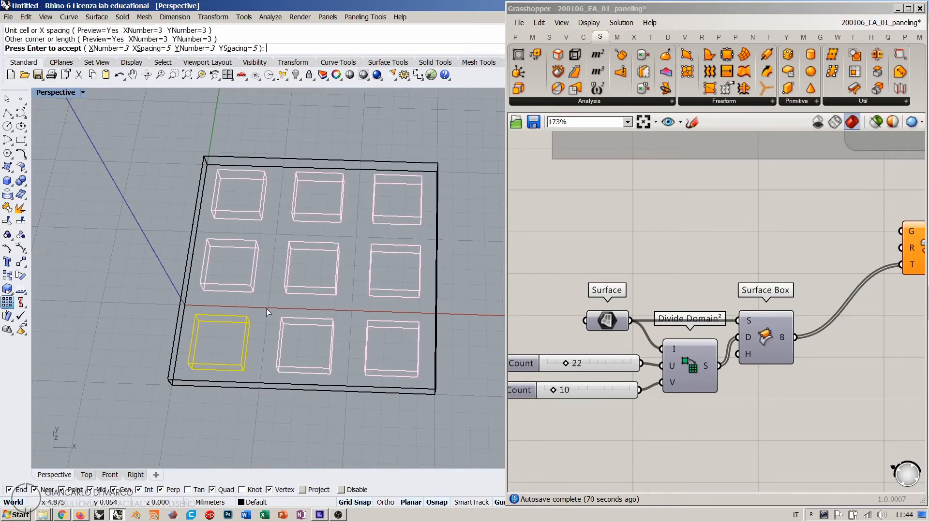
key("Return")
- Subtract the nine small boxes from the slab with Boolean Difference to cut a grid of square holes
right_click_drag(339, 417, 337, 399)
left_click(250, 392)
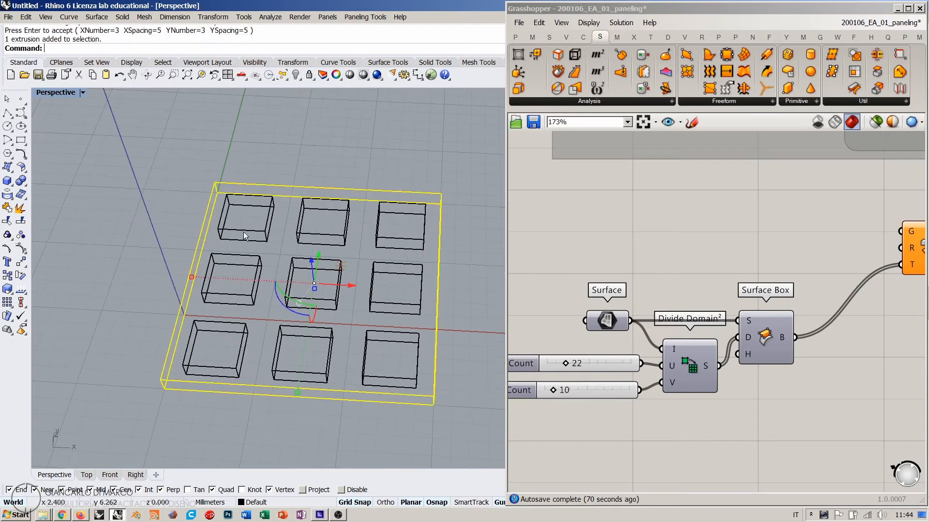
left_click(21, 182)
left_click(50, 189)
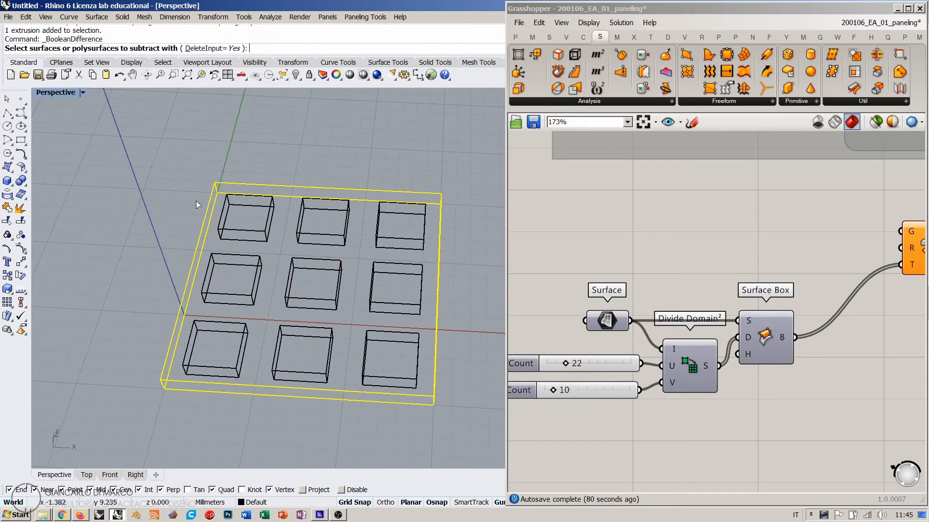
left_click(241, 333)
left_click(282, 329)
left_click(371, 331)
left_click_drag(381, 286, 244, 286)
left_click_drag(403, 234, 259, 238)
key("Return")
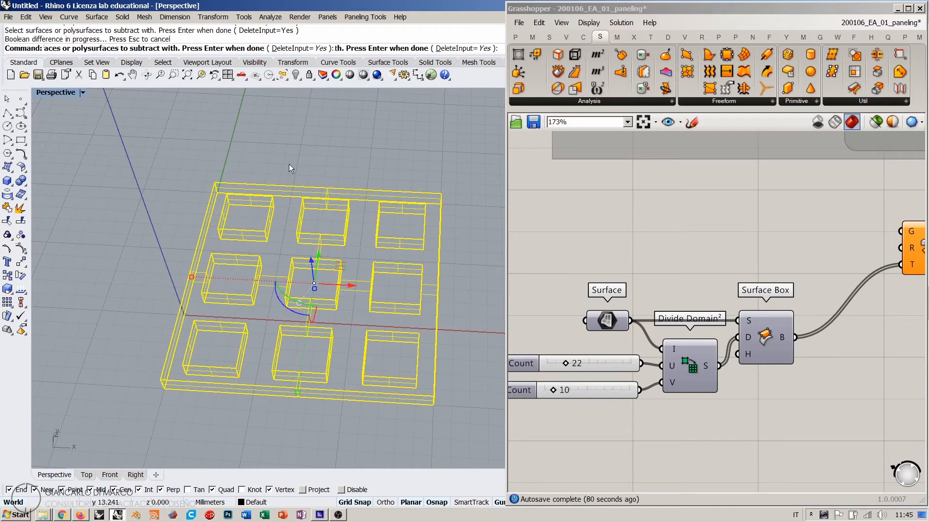
- Set the viewport to Shaded display and select the perforated panel to check its object type
middle_click(306, 157)
left_click(363, 75)
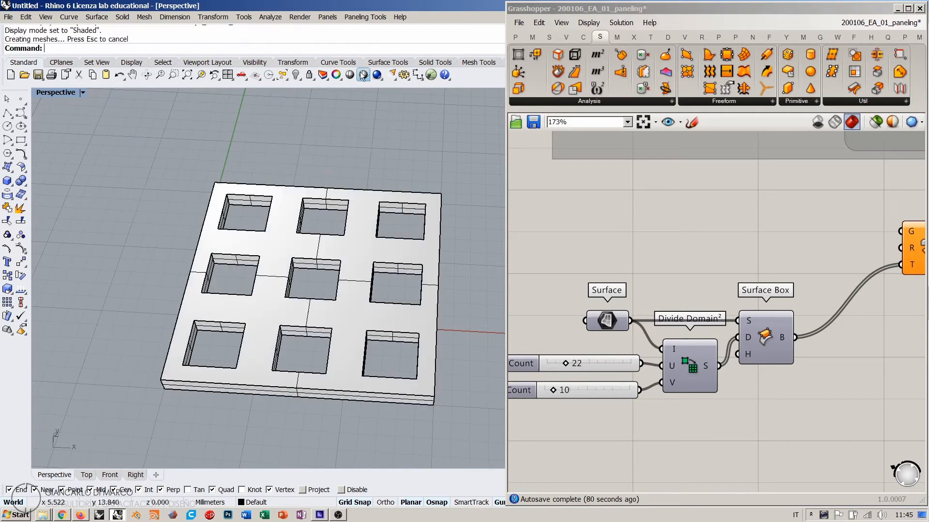
scroll(324, 290, "down", 3)
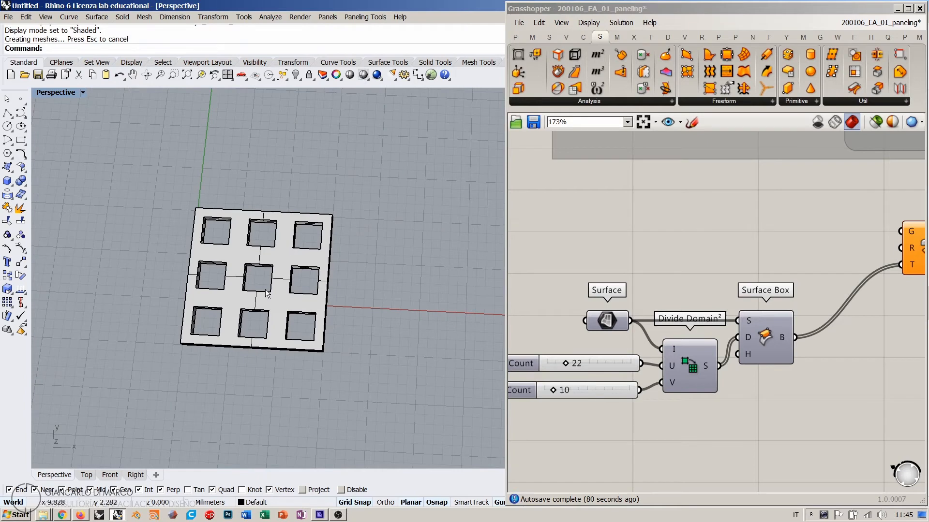
scroll(278, 292, "down", 2)
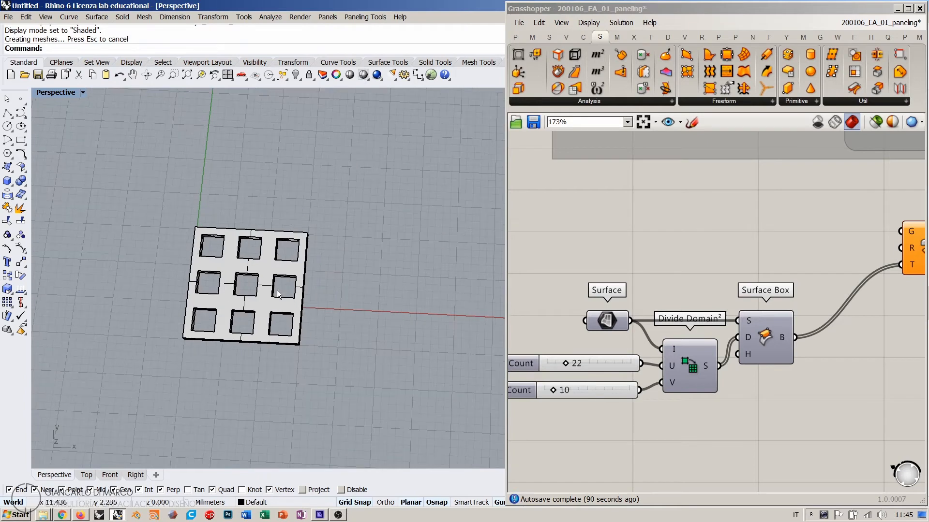
left_click(260, 308)
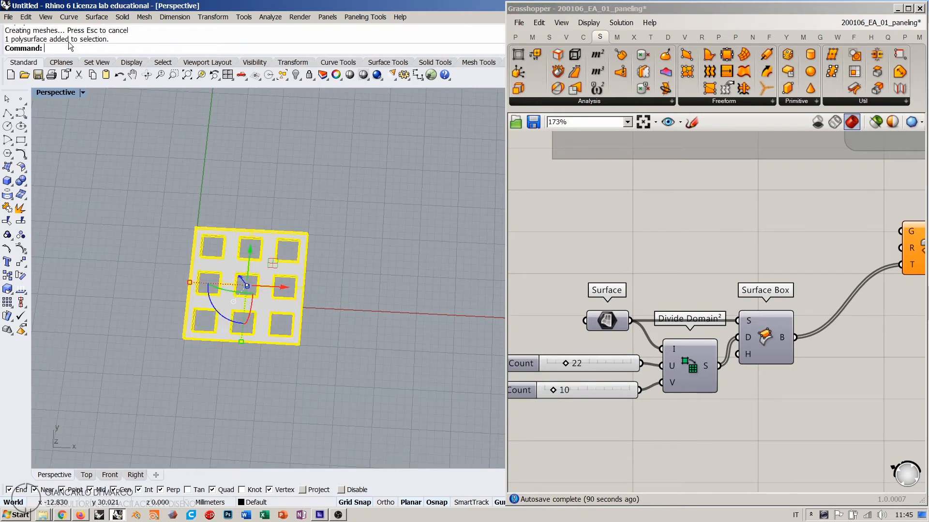
double_click(24, 39)
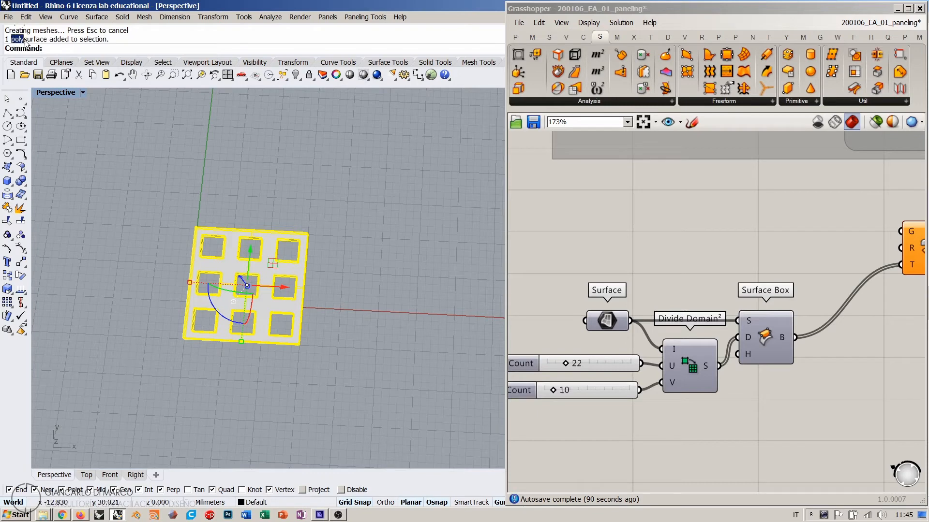
- Add a Brep parameter above the Surface parameter and reference the perforated panel as its one Brep
double_click(634, 232)
type("brep")
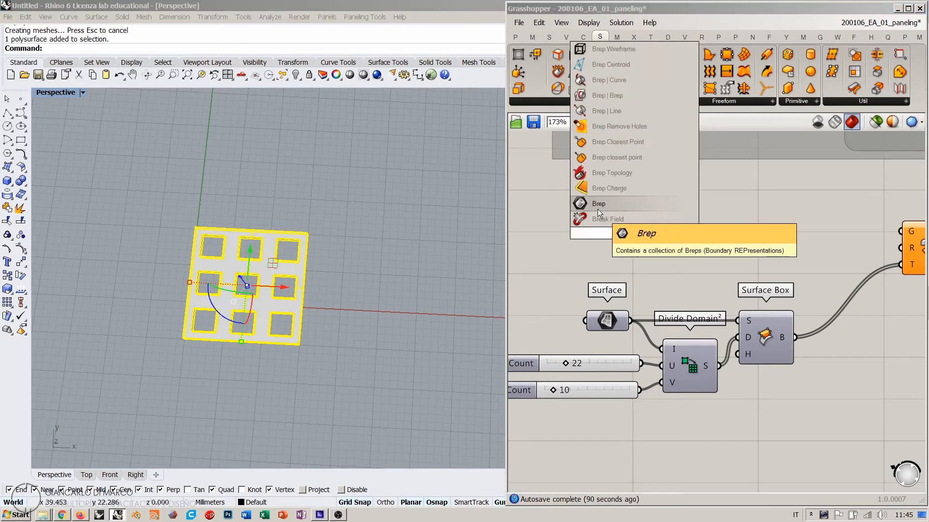
left_click(597, 205)
right_click(604, 228)
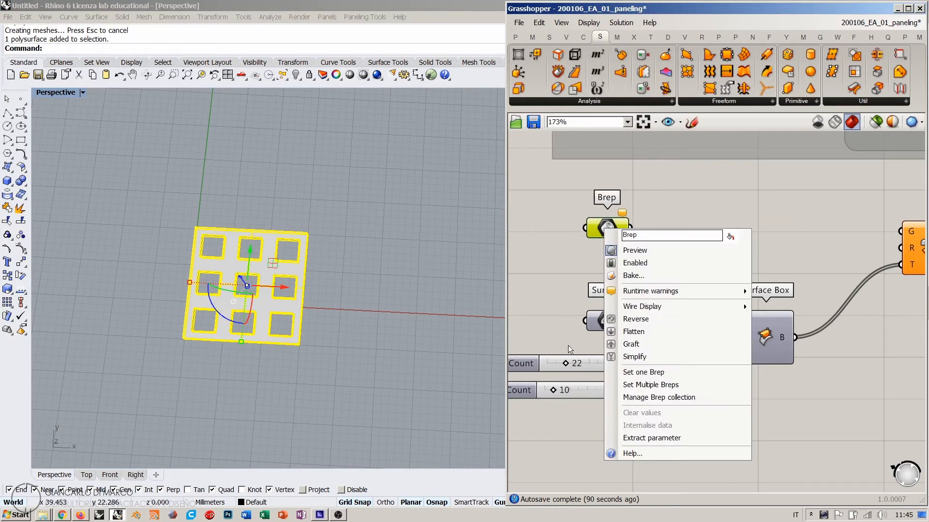
left_click(644, 372)
left_click(299, 322)
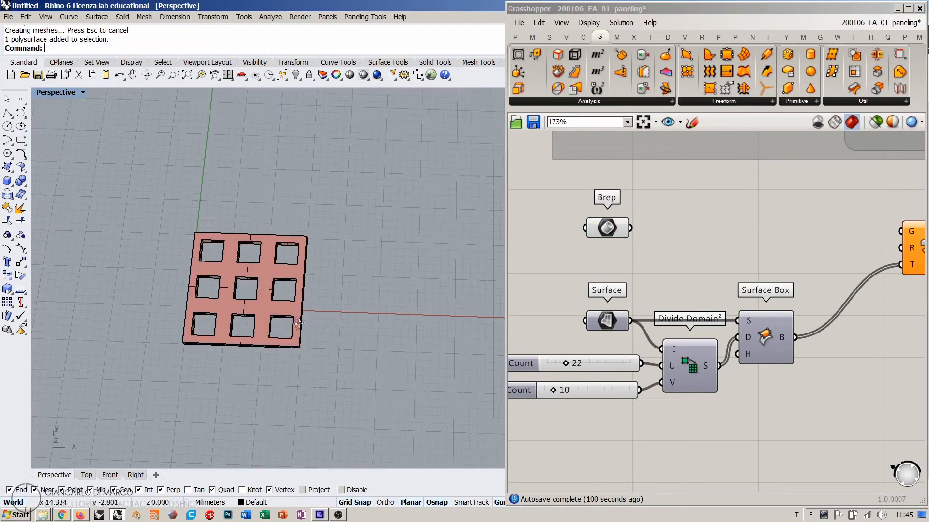
- Internalise the Brep parameter's data and delete the original perforated panel from Rhino
right_click_drag(299, 323, 335, 275)
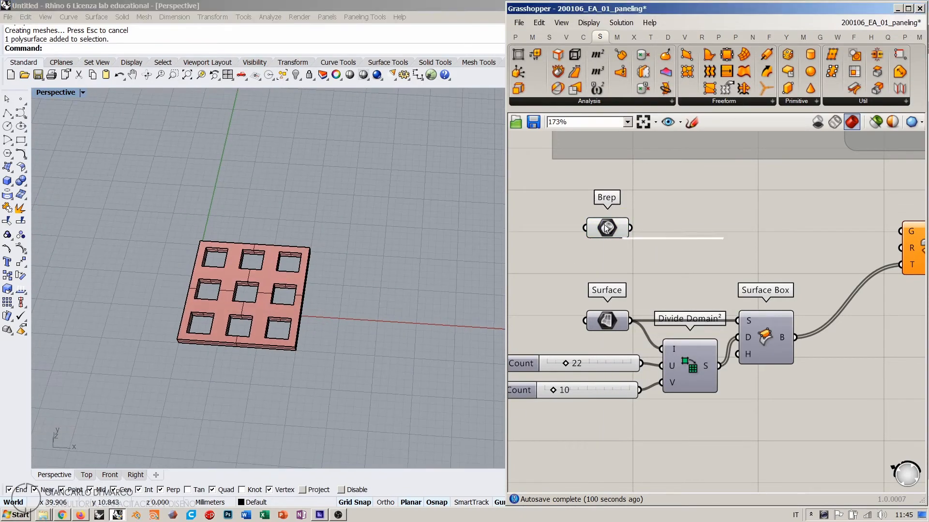
right_click(605, 228)
left_click(626, 406)
left_click(257, 279)
key("Delete")
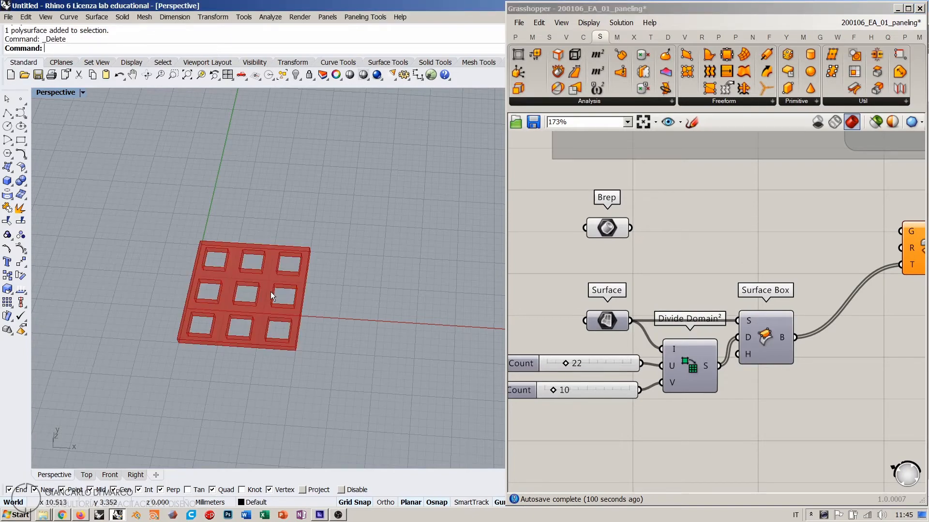
- Highlight the stored curved surface beside the panel and connect the Brep parameter to Box Morph's Geometry input
right_click_drag(358, 274, 329, 262)
scroll(241, 323, "down", 14)
right_click_drag(245, 328, 303, 330, "shift")
scroll(303, 330, "up", 5)
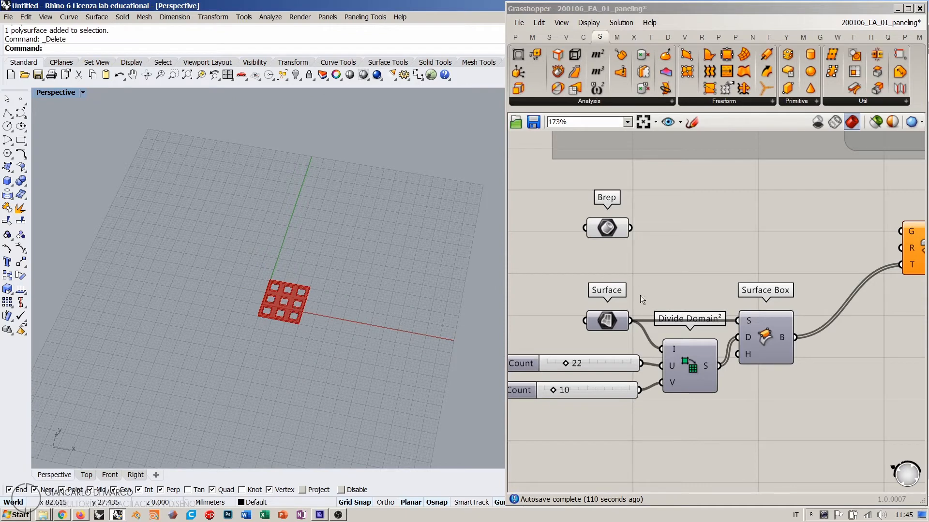
left_click(607, 321)
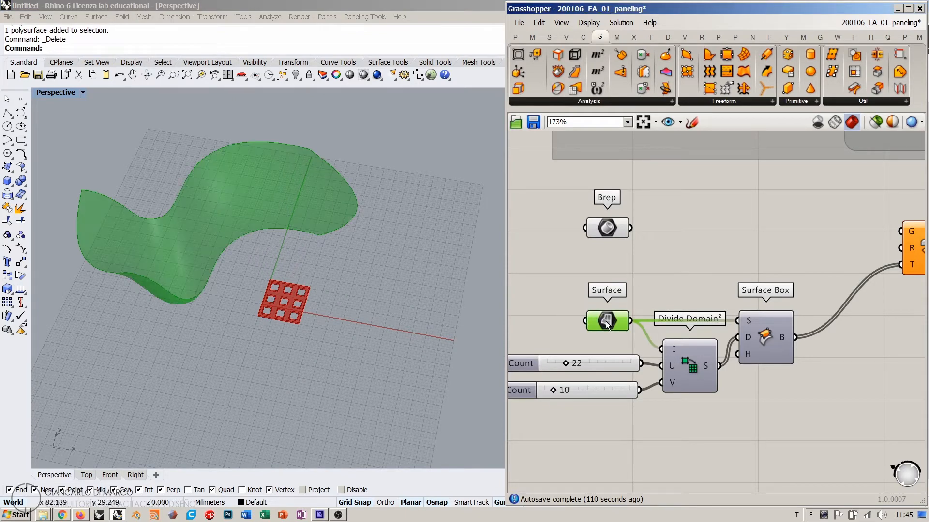
left_click(680, 260)
right_click_drag(680, 260, 638, 265)
left_click(570, 223)
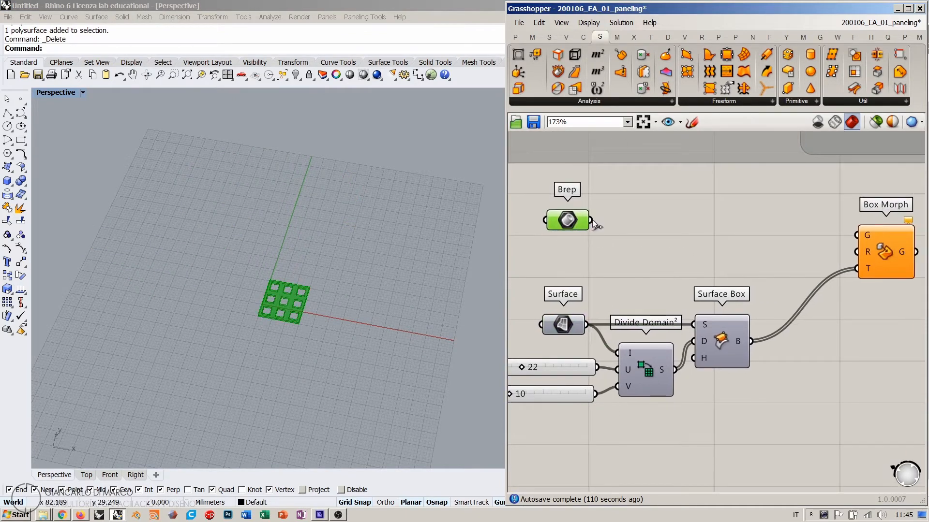
left_click_drag(590, 220, 856, 235)
left_click_drag(572, 223, 565, 220)
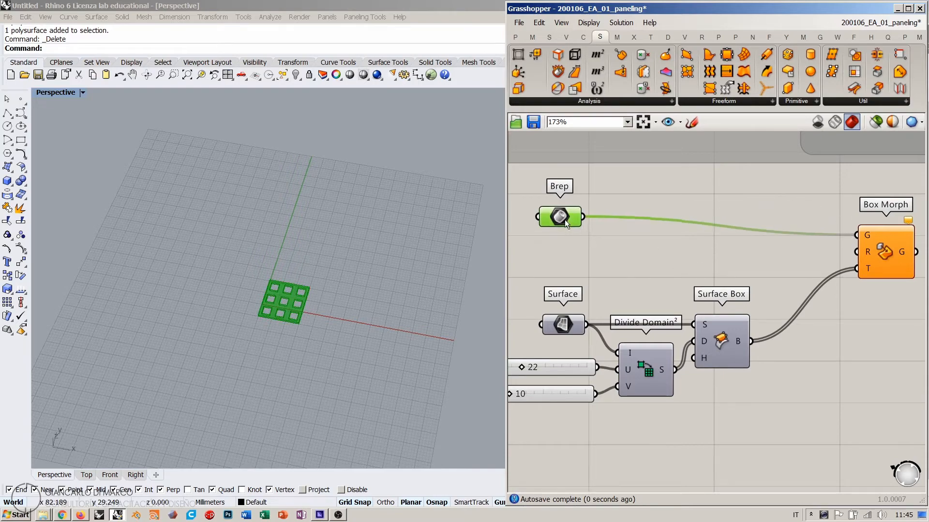
left_click(544, 245)
- Add a Bounding Box component between Brep and Box Morph and feed the Brep into its Content input
right_click_drag(371, 314, 348, 300)
scroll(279, 317, "up", 12)
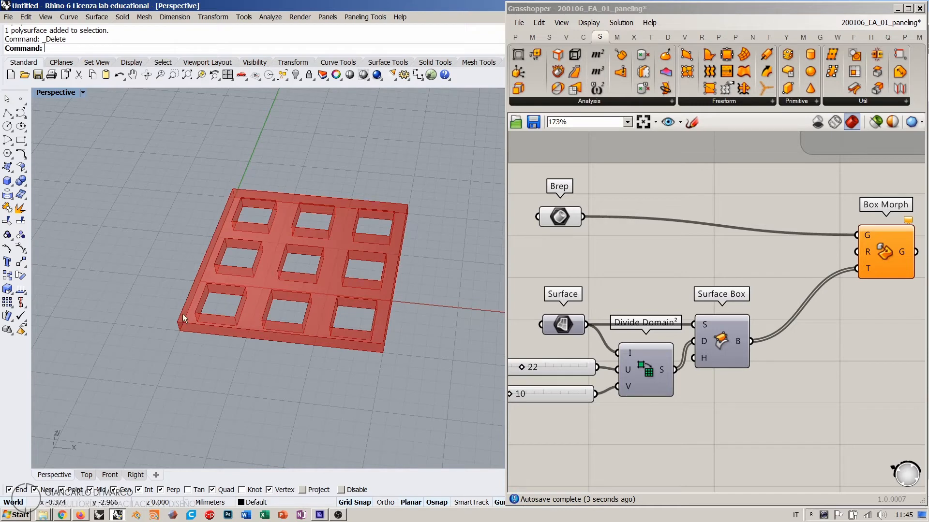
right_click_drag(182, 315, 301, 214)
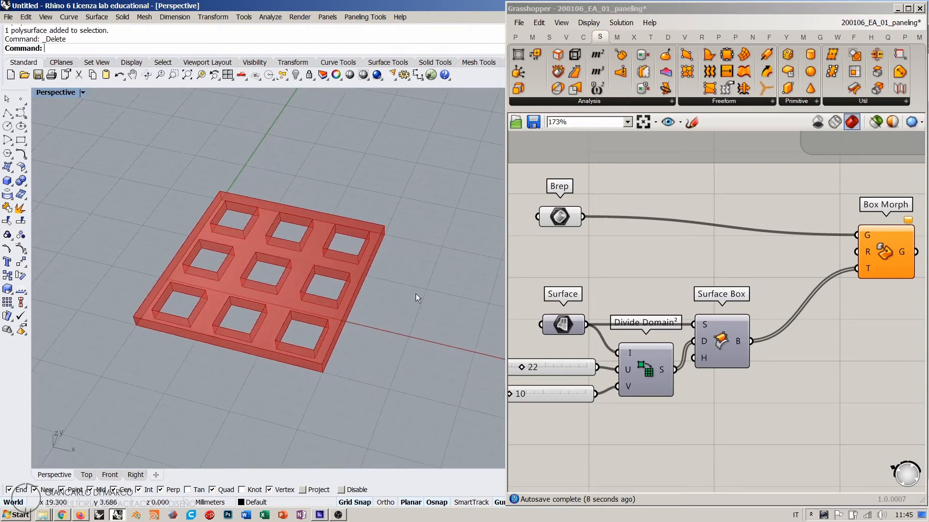
left_click_drag(552, 221, 536, 219)
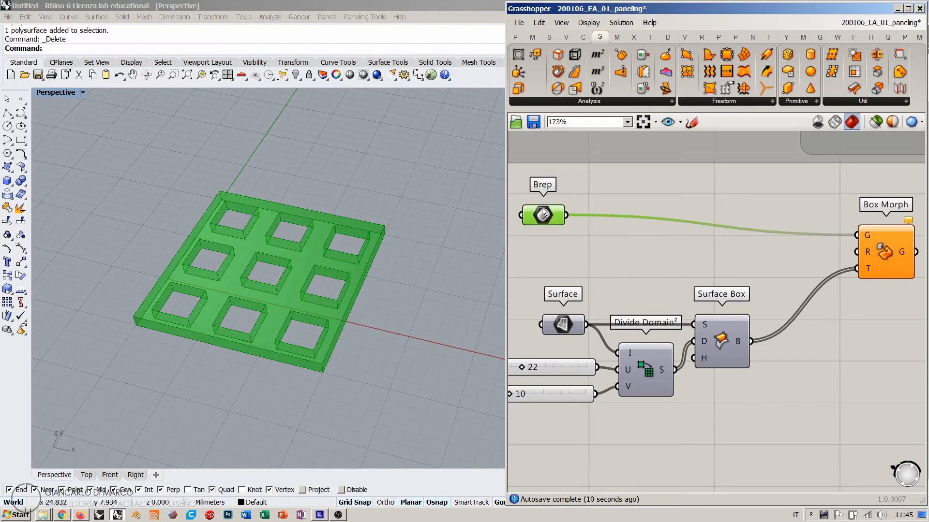
double_click(628, 255)
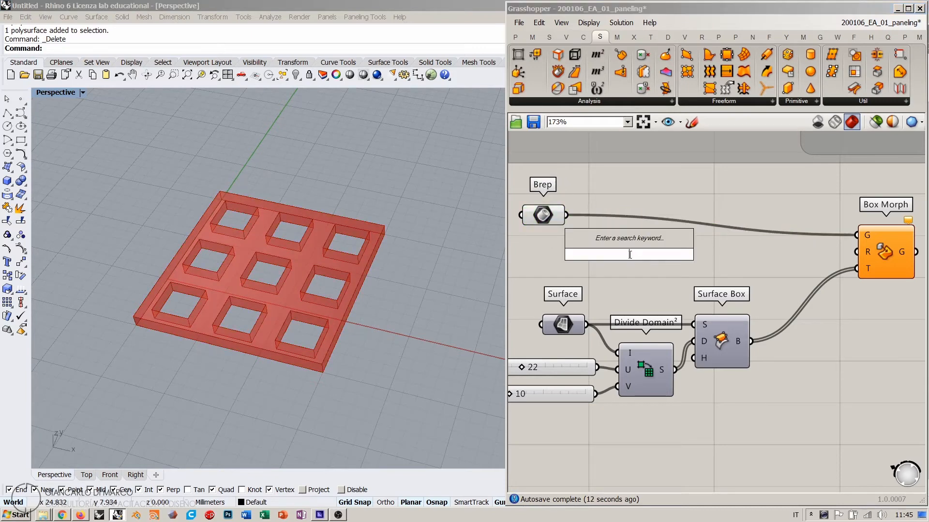
type("bbo")
left_click(612, 239)
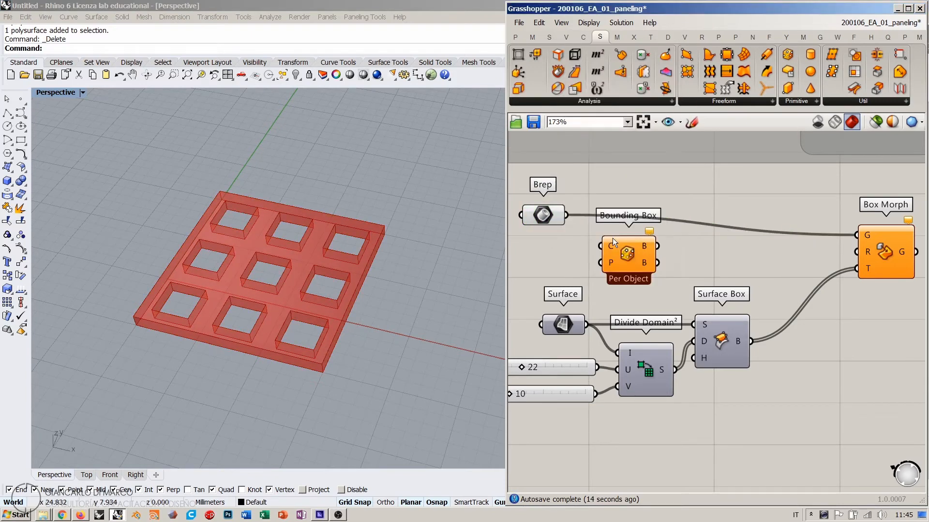
left_click_drag(602, 246, 566, 215)
- Hide the Brep parameter's preview to show only its bounding box, and move Box Morph level with the Brep
right_click_drag(386, 257, 377, 279)
double_click(547, 216)
right_click_drag(309, 300, 289, 288)
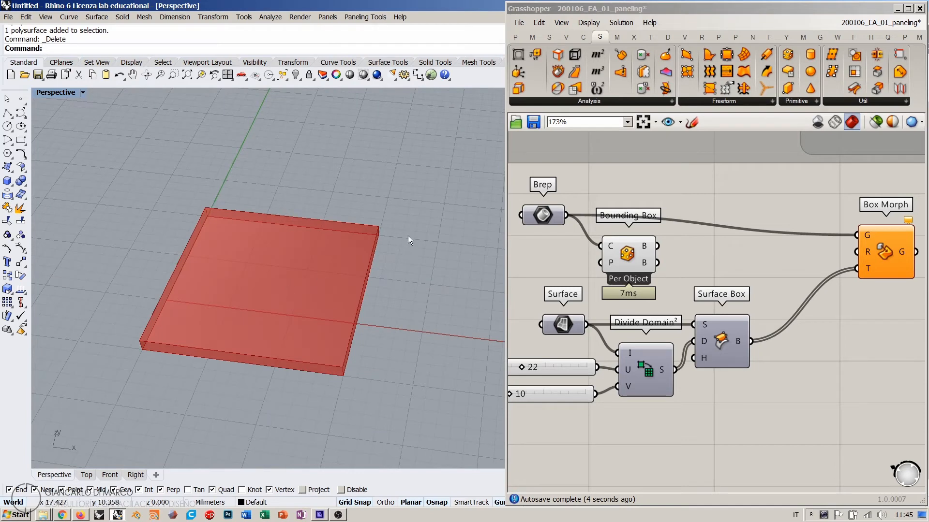
left_click_drag(889, 251, 887, 230)
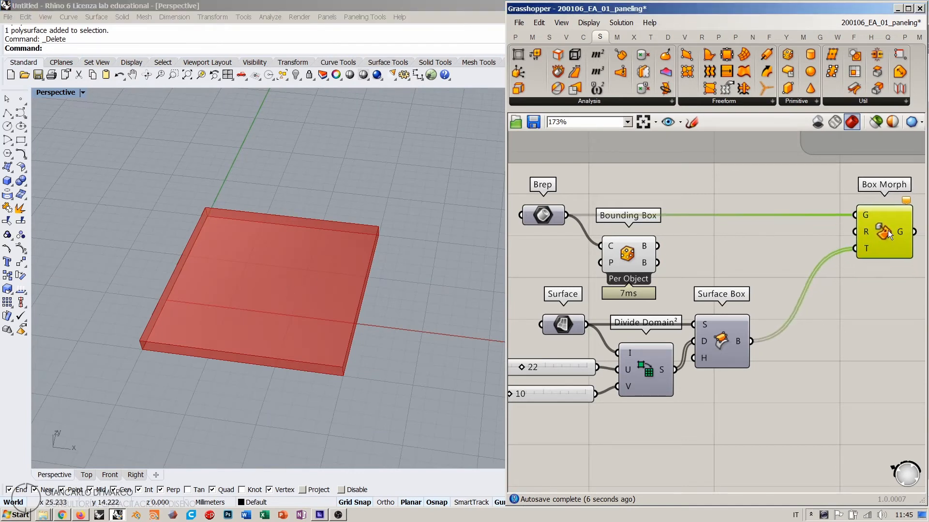
- Compare the panel's bounding box with the twisted boxes on the surface by highlighting Bounding Box and Surface Box in turn
left_click(865, 275)
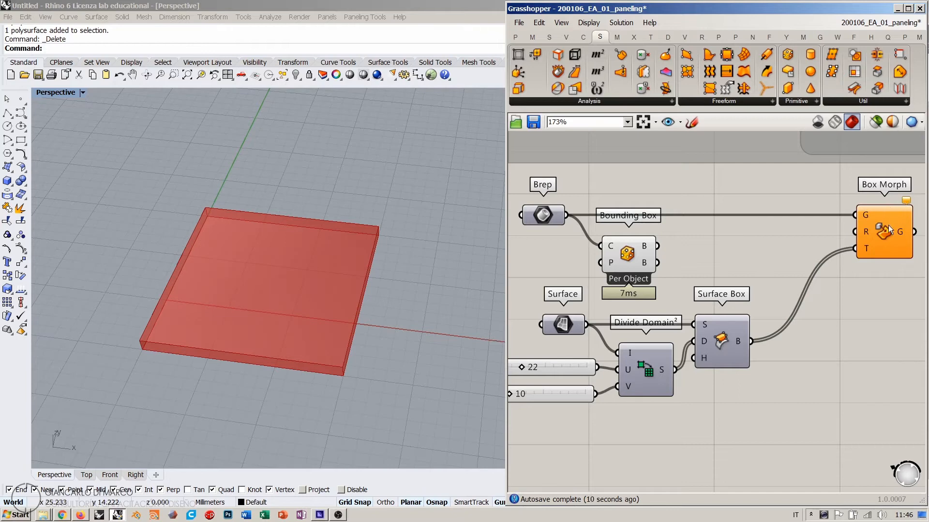
left_click(629, 251)
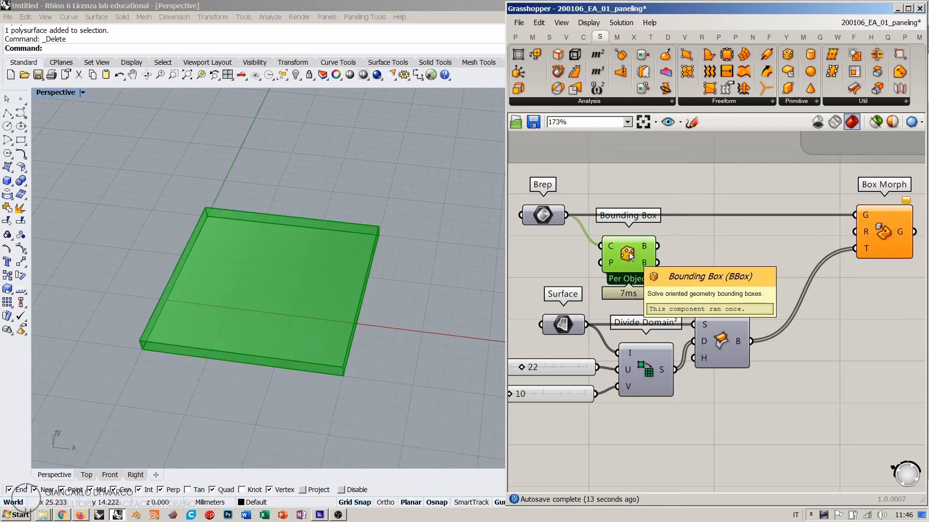
left_click(720, 341)
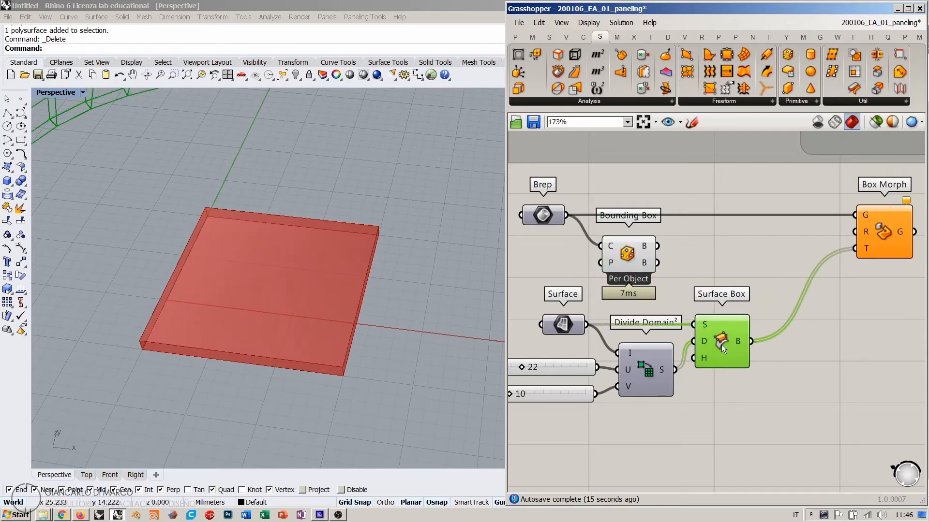
scroll(307, 337, "down", 5)
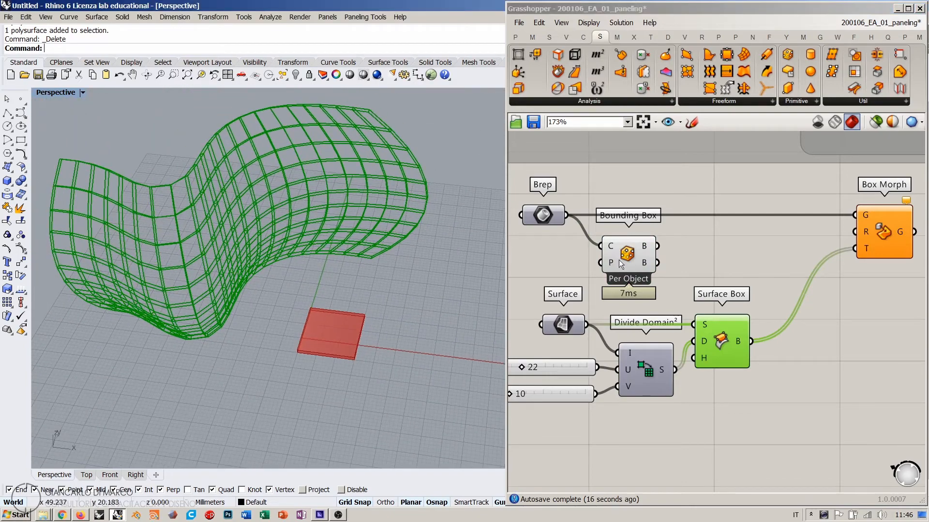
left_click(619, 260, "shift")
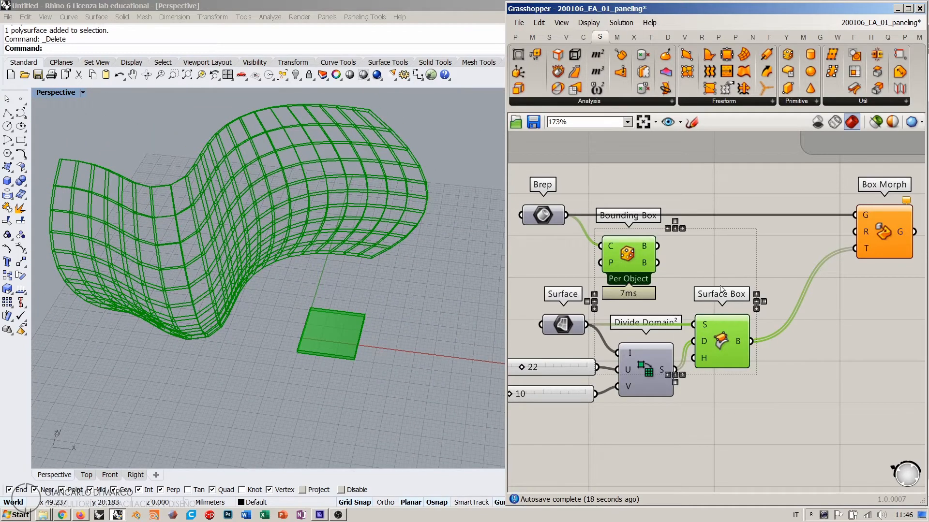
left_click(716, 259)
left_click(620, 251)
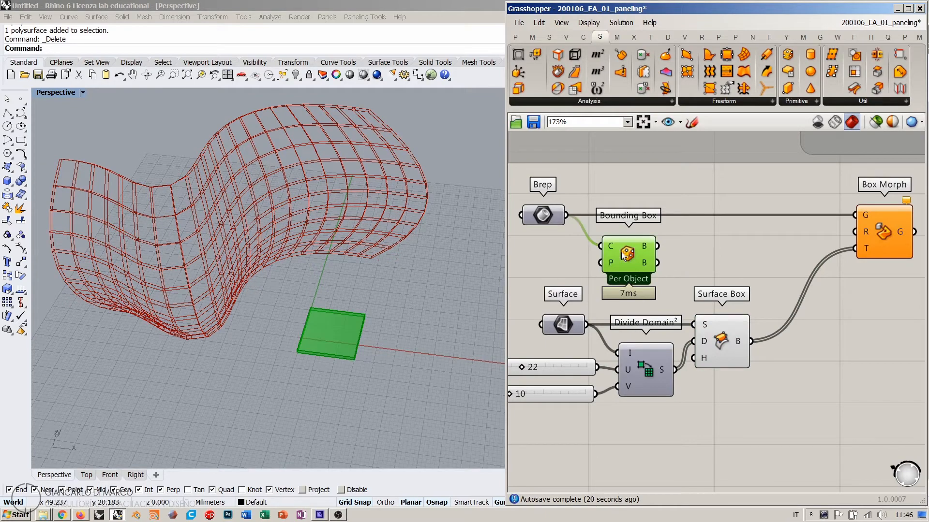
left_click(719, 340)
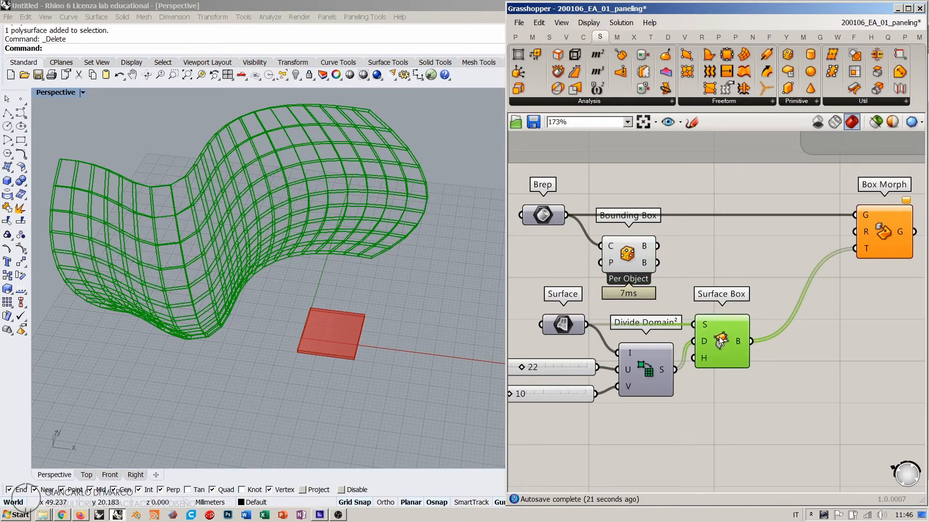
left_click(707, 241)
left_click(525, 216)
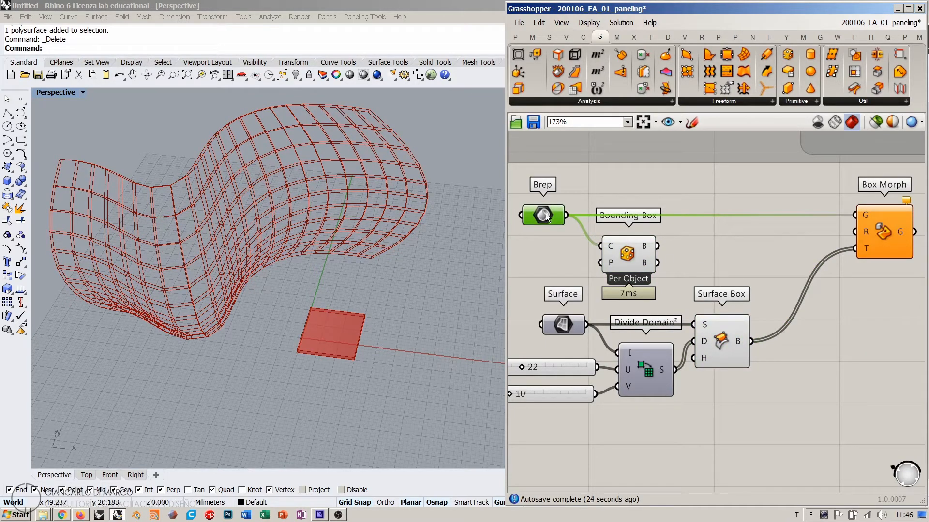
- Hide the previews of Bounding Box and Surface Box, and connect the Bounding Box's Box output to Box Morph's Reference input
left_click(635, 228)
left_click(635, 257)
key("ctrl+q")
left_click(704, 329)
key("ctrl+q")
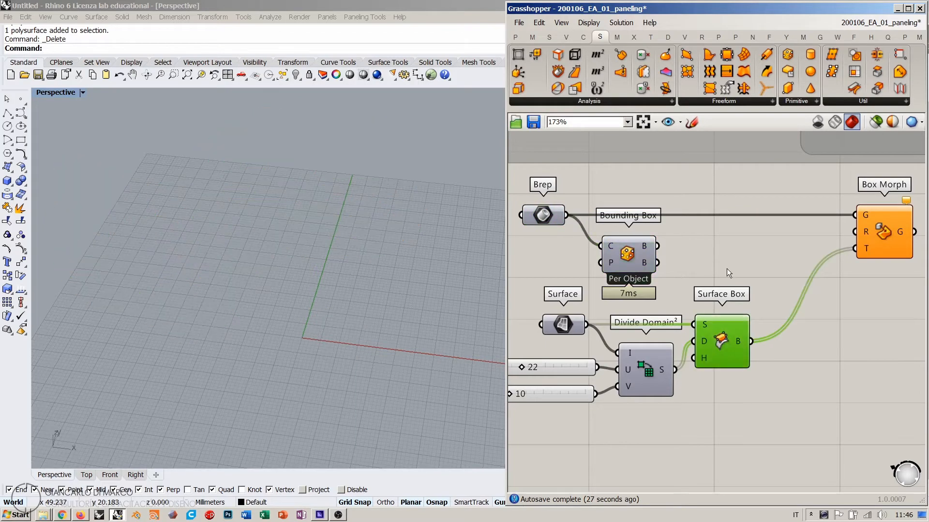
left_click(726, 268)
left_click_drag(658, 246, 850, 231)
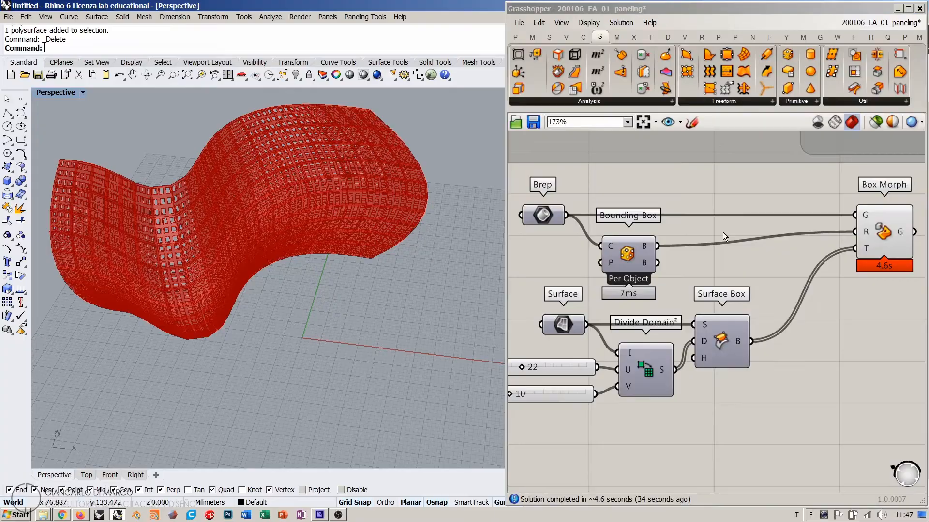
- Inspect the morphed panels from another angle and move Box Morph closer to the Bounding Box and Surface Box components
left_click(719, 266)
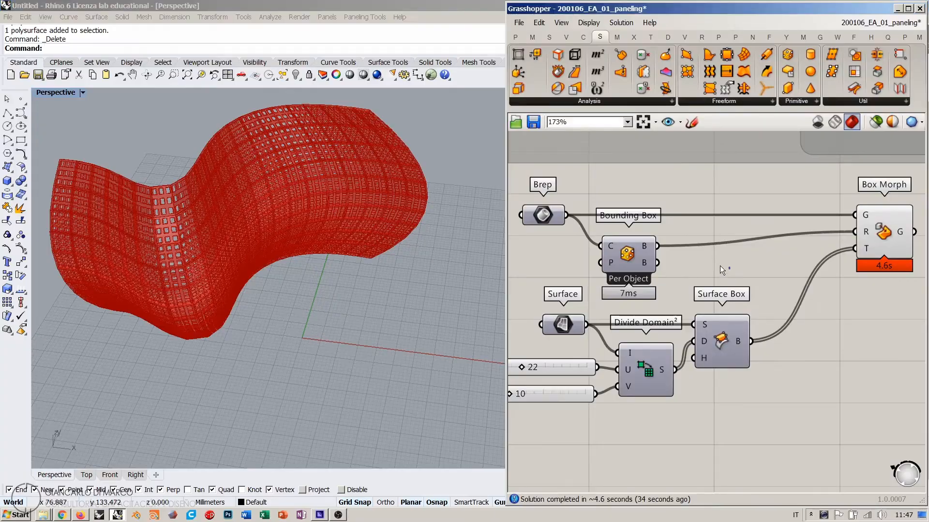
right_click_drag(227, 262, 338, 251)
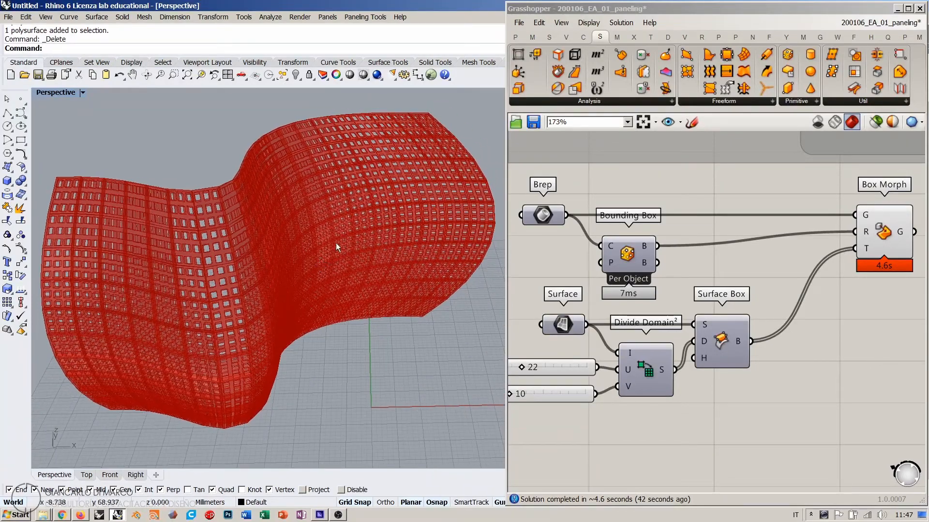
left_click(835, 333)
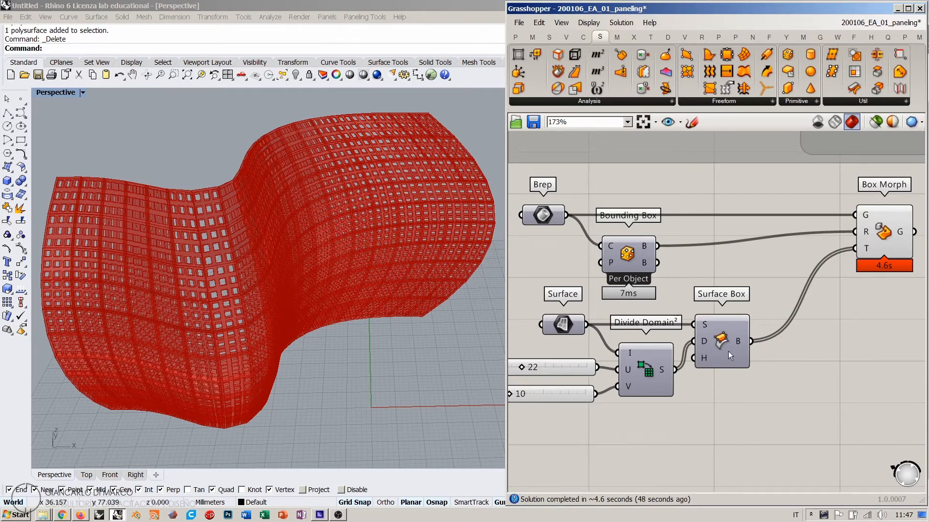
mouse_move(740, 337)
left_click_drag(892, 235, 814, 233)
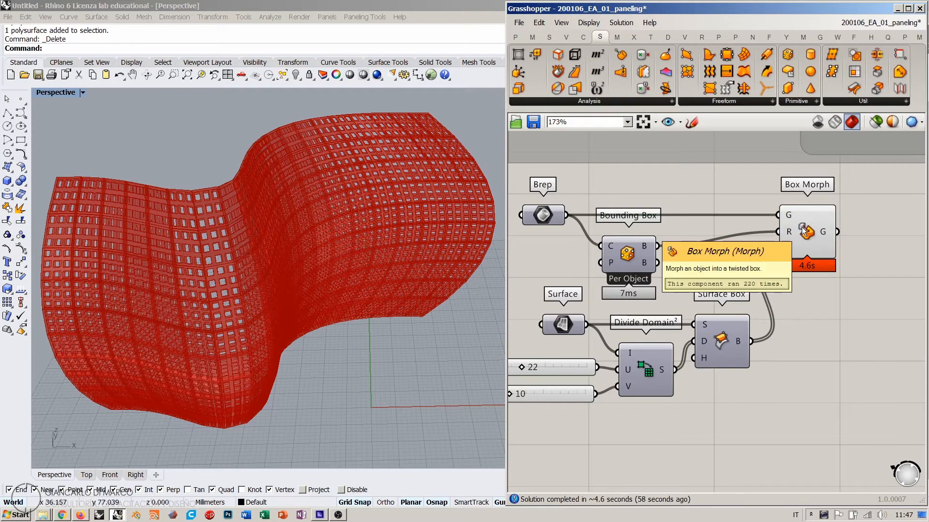
right_click_drag(290, 290, 323, 263)
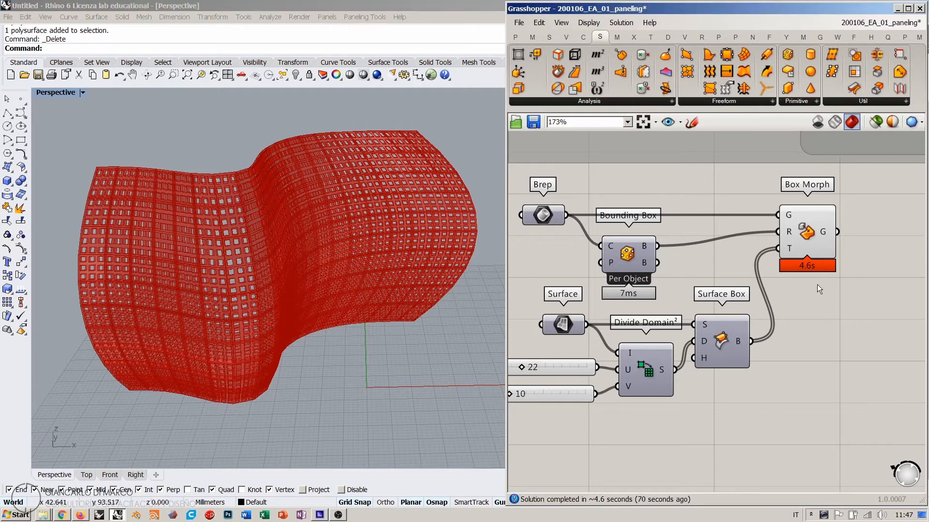
- Compare Box Morph's Geometry output with the original perforated panel by temporarily showing the Brep parameter's preview
mouse_move(823, 231)
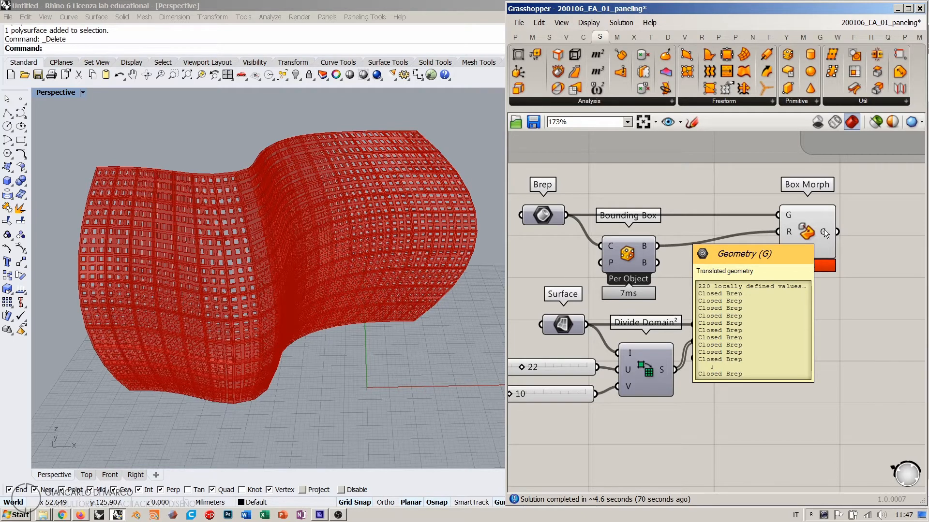
left_click(545, 216)
key("ctrl+q")
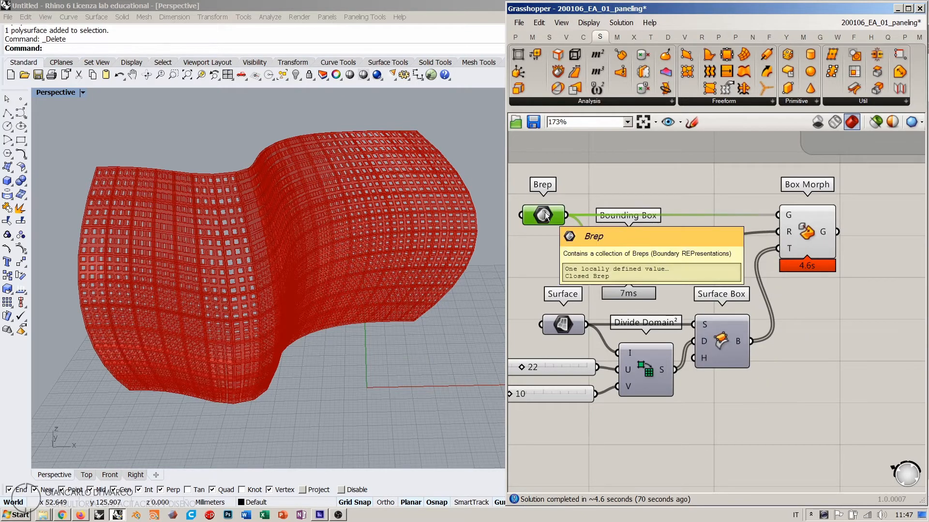
key("ctrl+q")
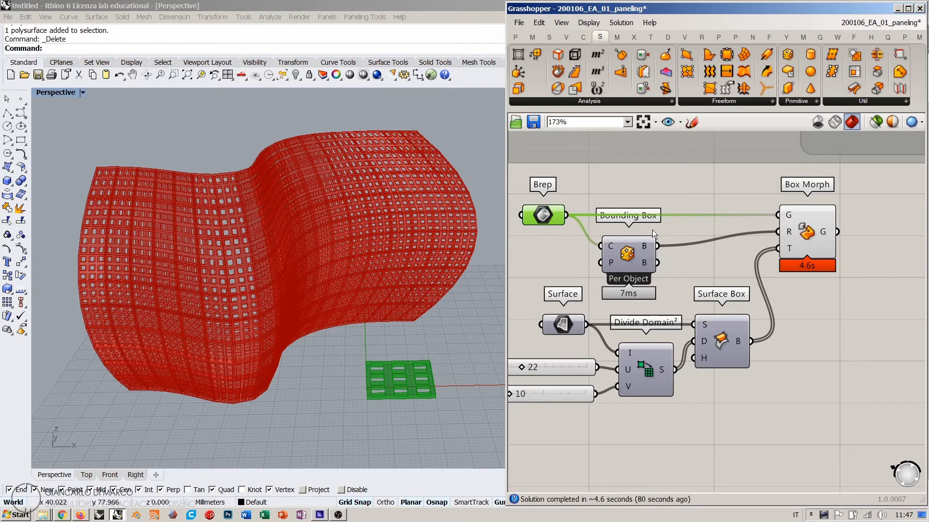
left_click(704, 182)
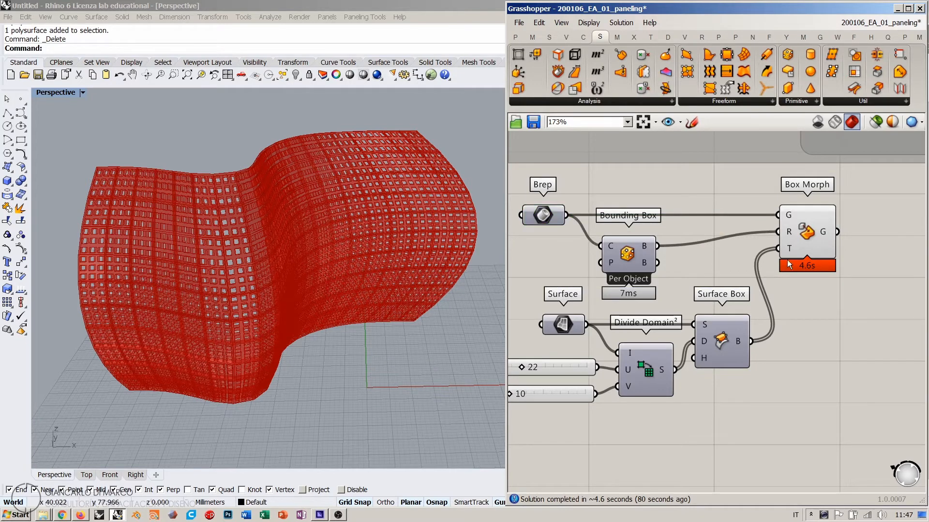
left_click(787, 257)
mouse_move(823, 233)
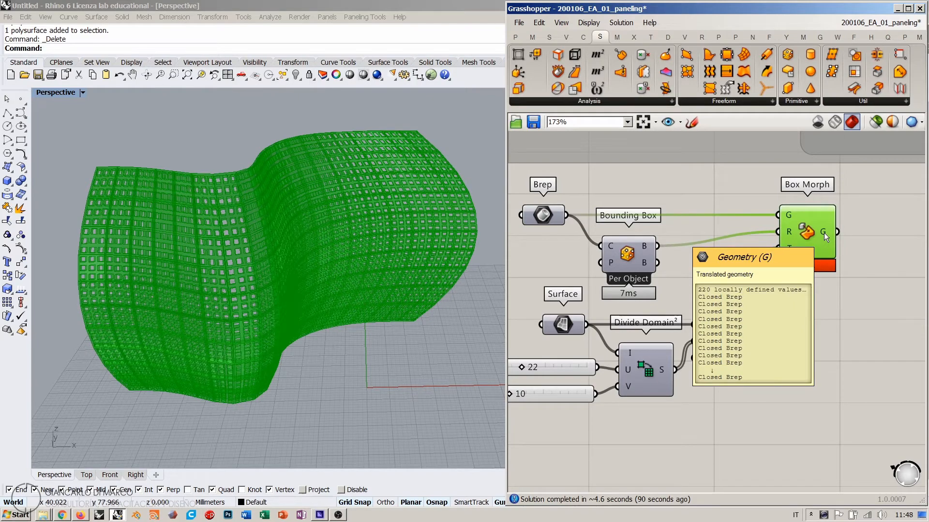
- Place a Solid Union component beside Box Morph, level it with the Geometry output, and delete it again
right_click_drag(867, 249, 733, 254)
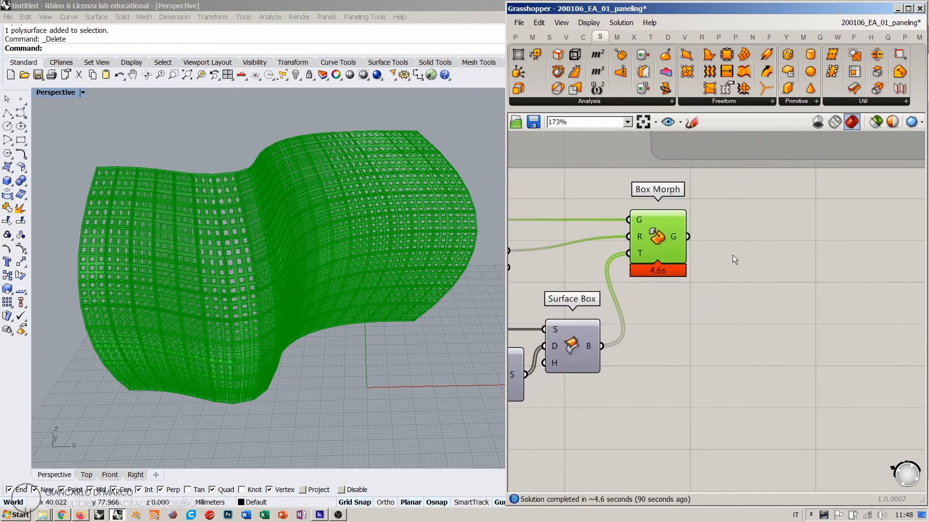
double_click(732, 254)
type("solid u")
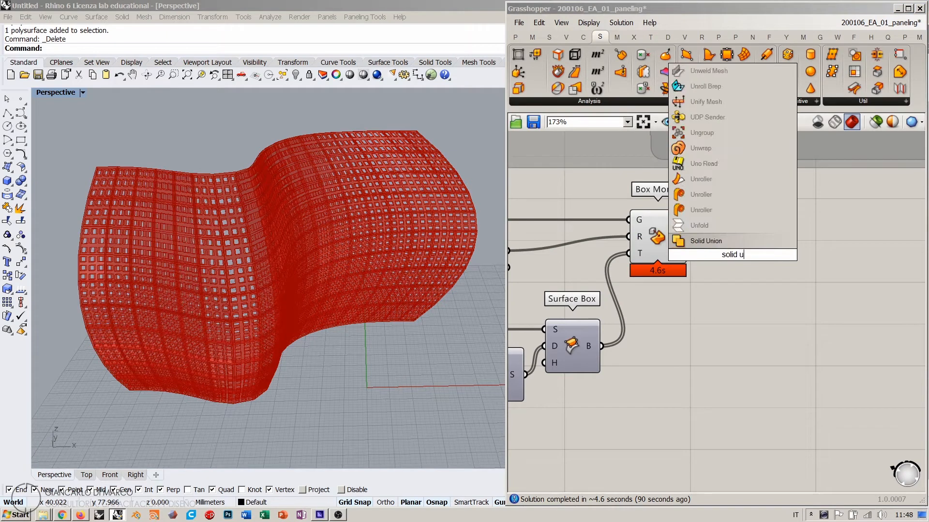
left_click(711, 242)
left_click_drag(712, 242, 760, 252)
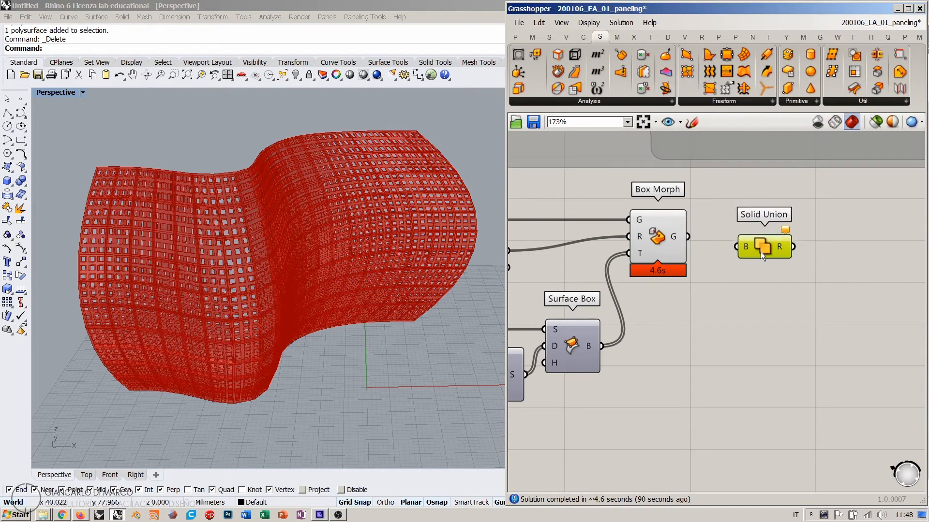
scroll(746, 236, "up", 4)
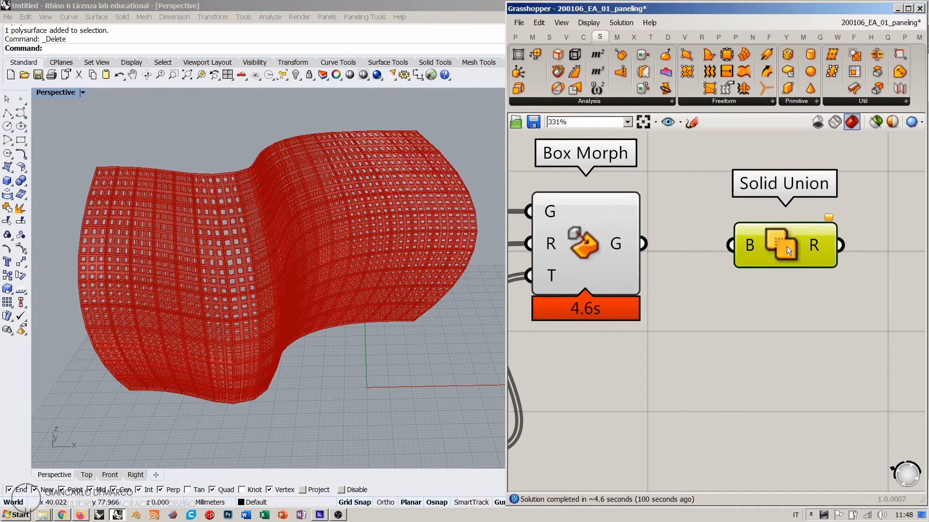
left_click_drag(784, 242, 784, 245)
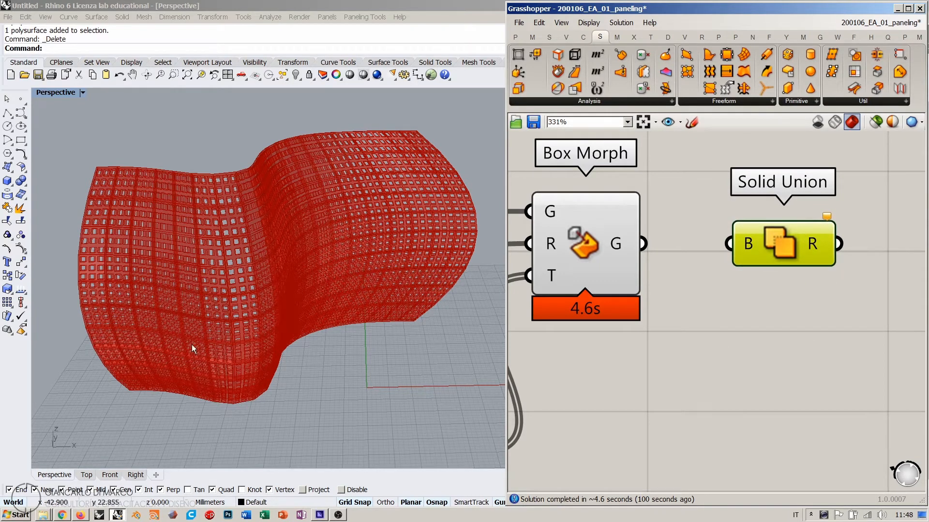
left_click(779, 322)
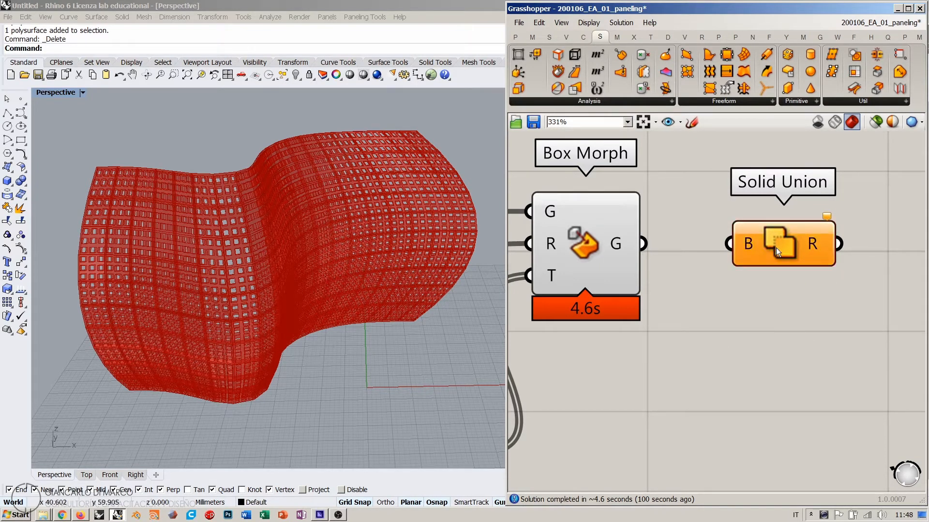
mouse_move(775, 248)
left_mouse_down()
mouse_move(773, 277)
mouse_move(805, 245)
mouse_move(799, 271)
mouse_move(776, 258)
mouse_move(777, 246)
left_mouse_up()
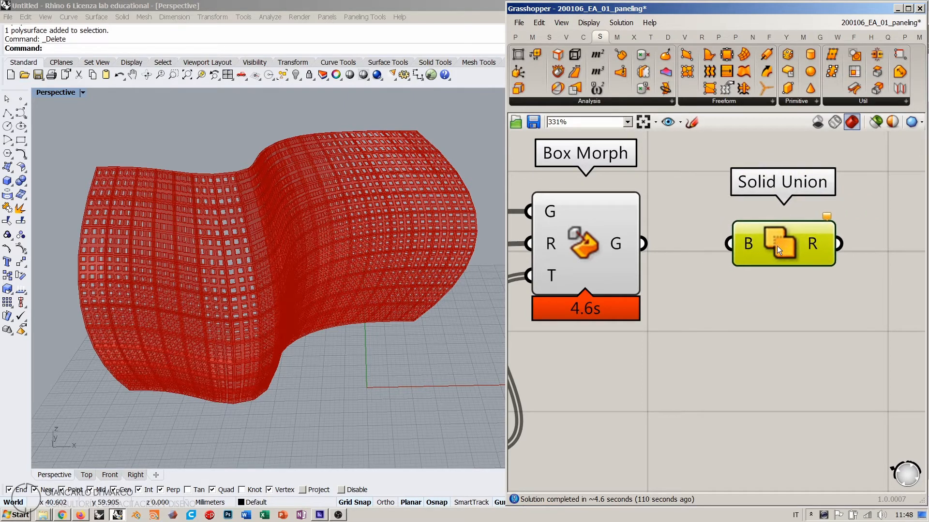
scroll(757, 280, "down", 3)
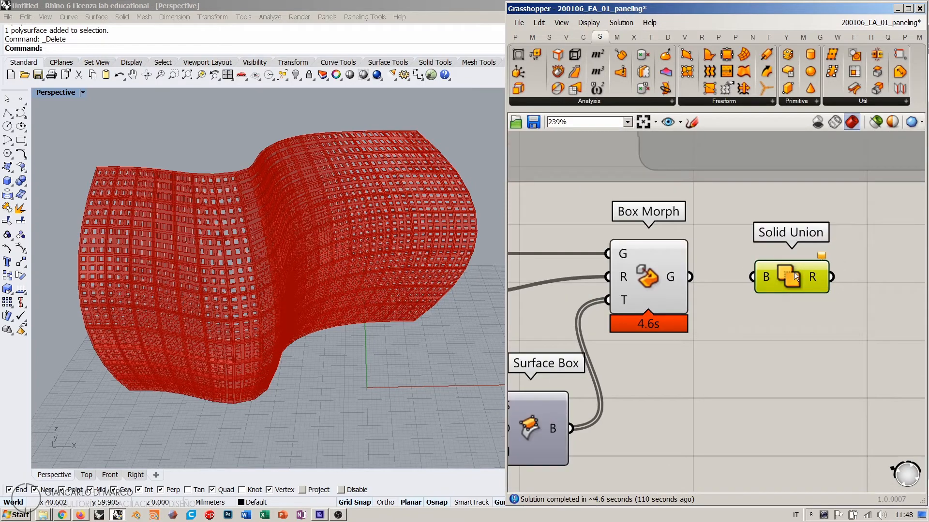
key("Delete")
- Shift the whole Box Morph definition further right on the canvas and disable the Box Morph component
scroll(758, 286, "down", 5)
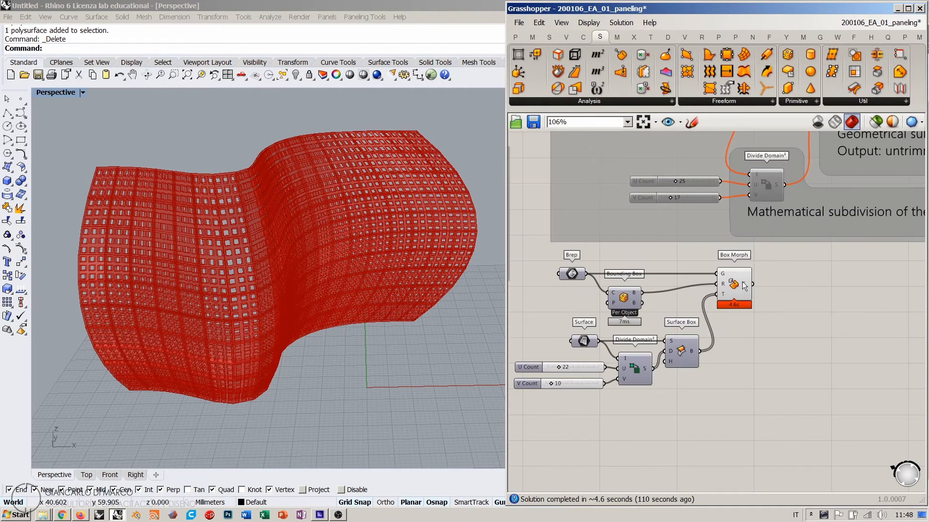
left_click_drag(789, 263, 571, 400)
left_click_drag(629, 304, 706, 302)
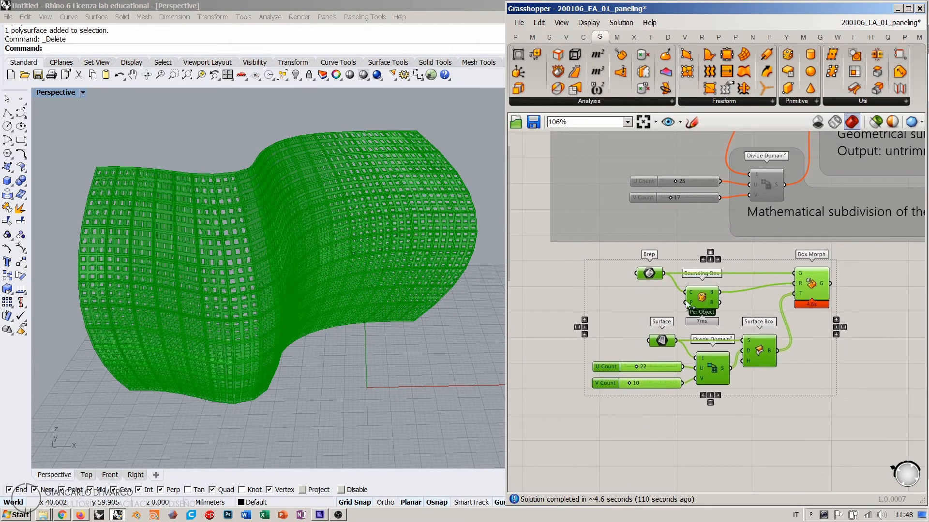
left_click(814, 285)
scroll(810, 285, "up", 2)
right_click(810, 285)
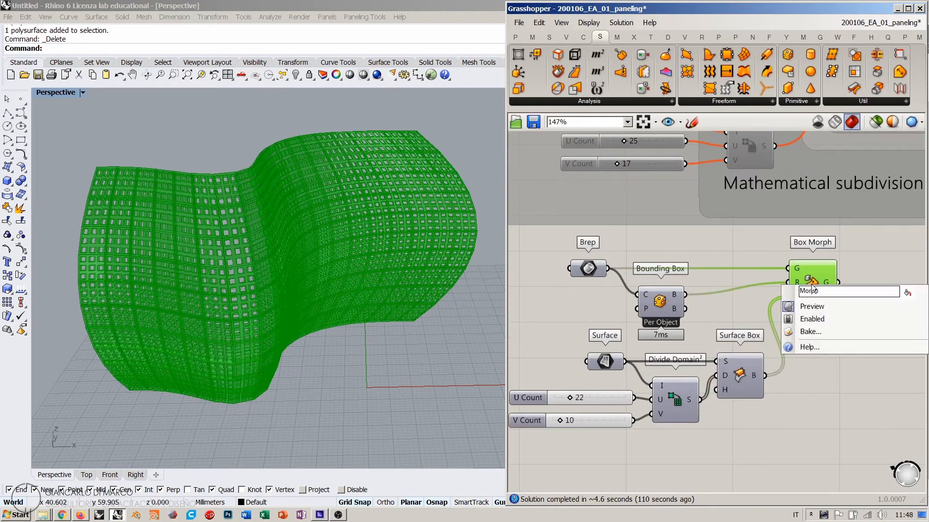
left_click(808, 319)
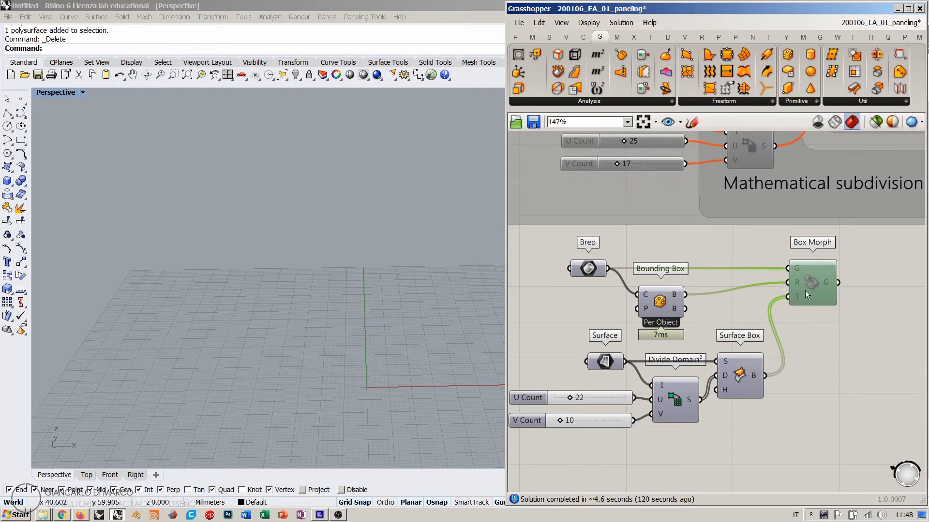
- Set both U Count and V Count to 7 for the surface division and re-enable Box Morph
right_click_drag(825, 356, 862, 319)
left_click_drag(607, 362, 595, 384)
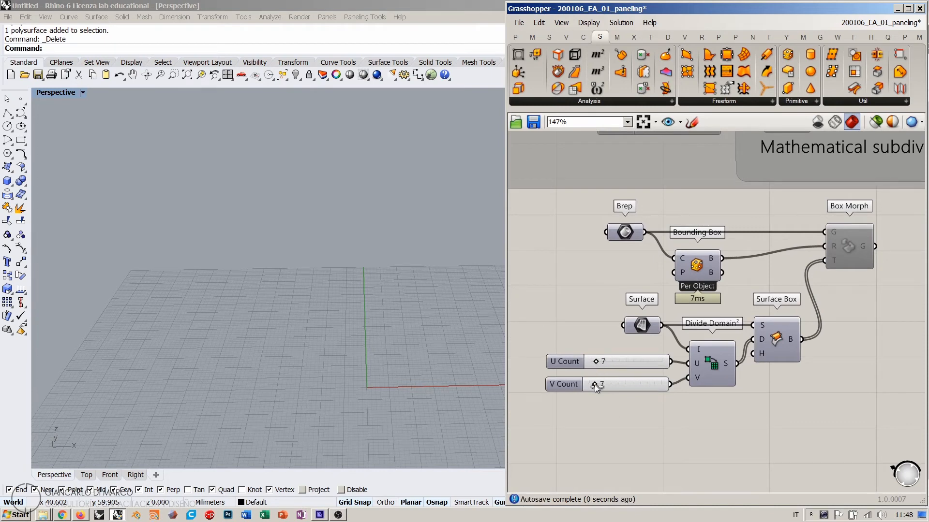
left_click(852, 258)
key("ctrl+e")
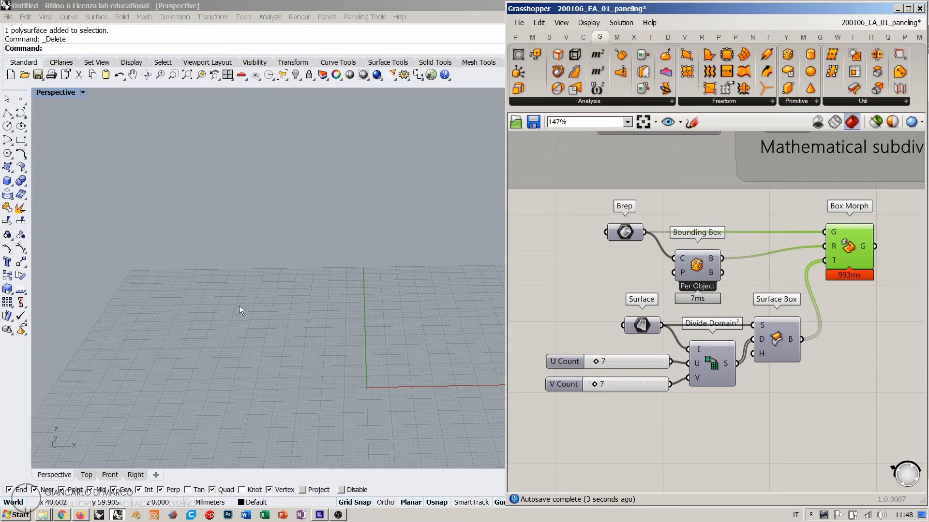
mouse_move(264, 291)
right_mouse_down()
mouse_move(295, 328)
mouse_move(296, 373)
mouse_move(304, 352)
right_mouse_up()
left_click(820, 330)
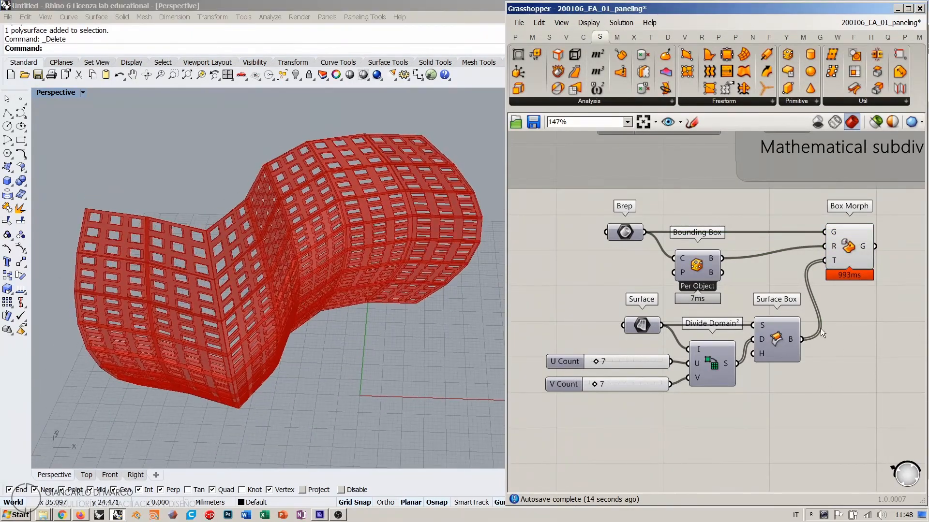
- Add a Scribble reading "3D paneling with morphing" below the Box Morph component
scroll(812, 254, "down", 3)
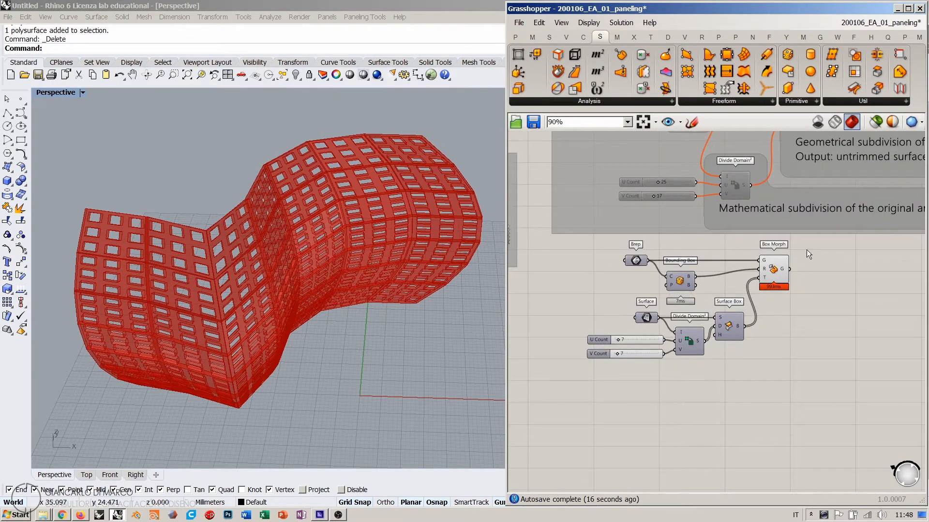
double_click(790, 298)
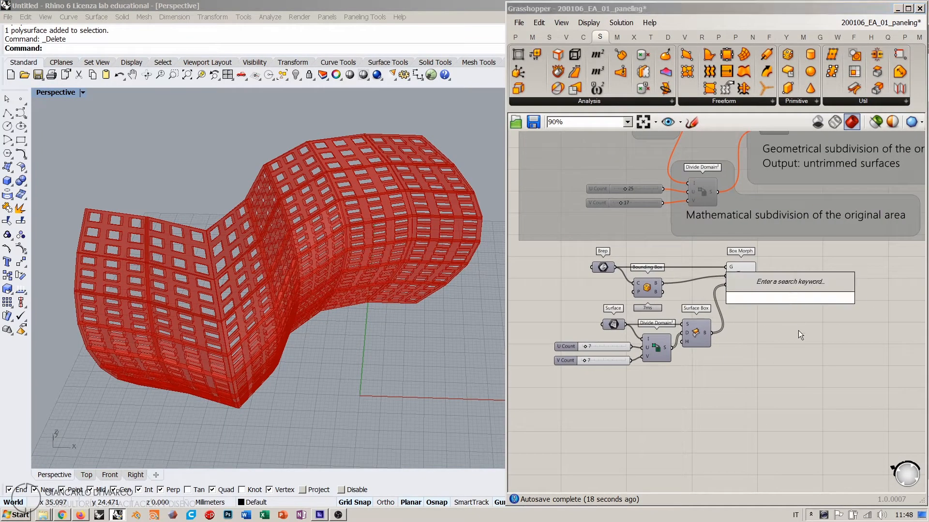
type("scr")
left_click(756, 289)
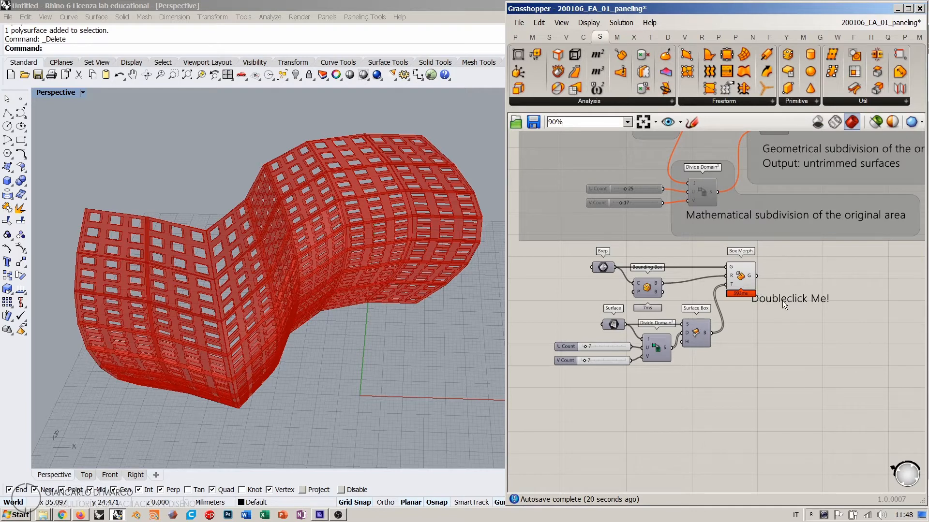
left_click_drag(782, 300, 768, 316)
double_click(766, 315)
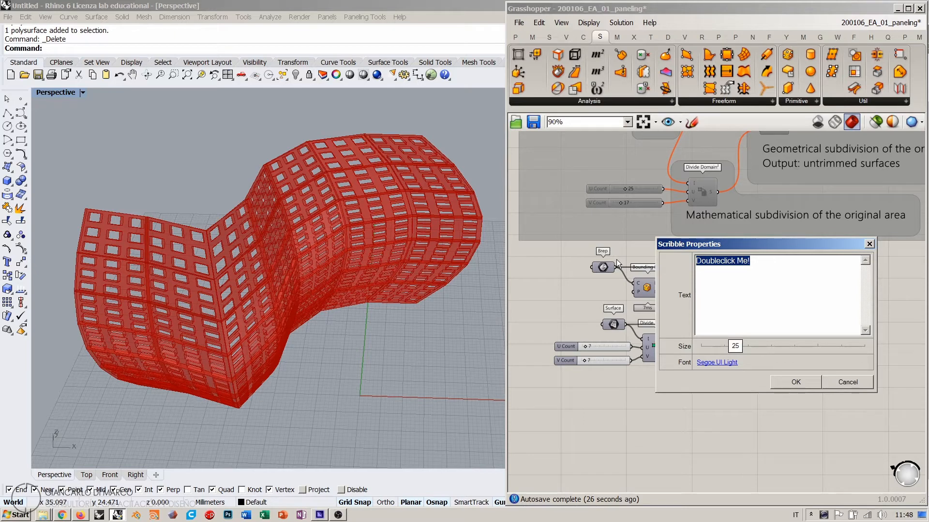
type("3D")
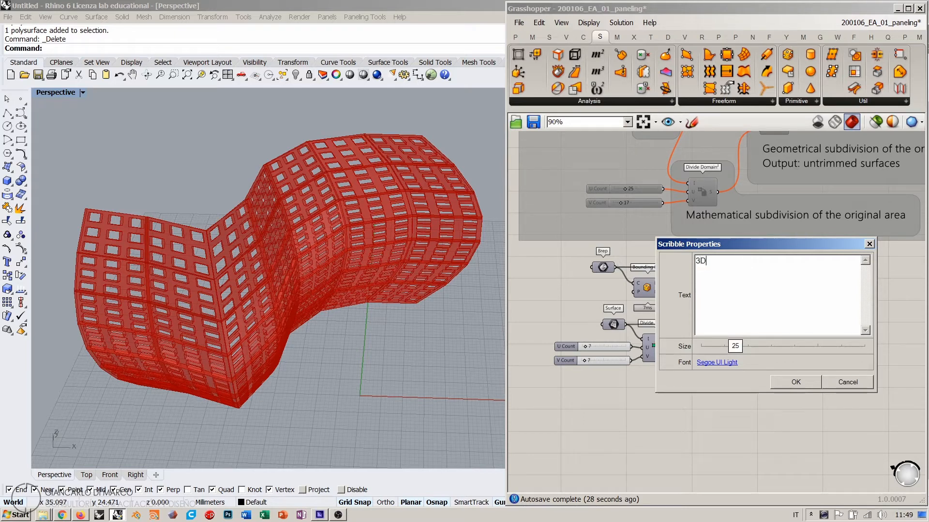
type(" paneling with morphing")
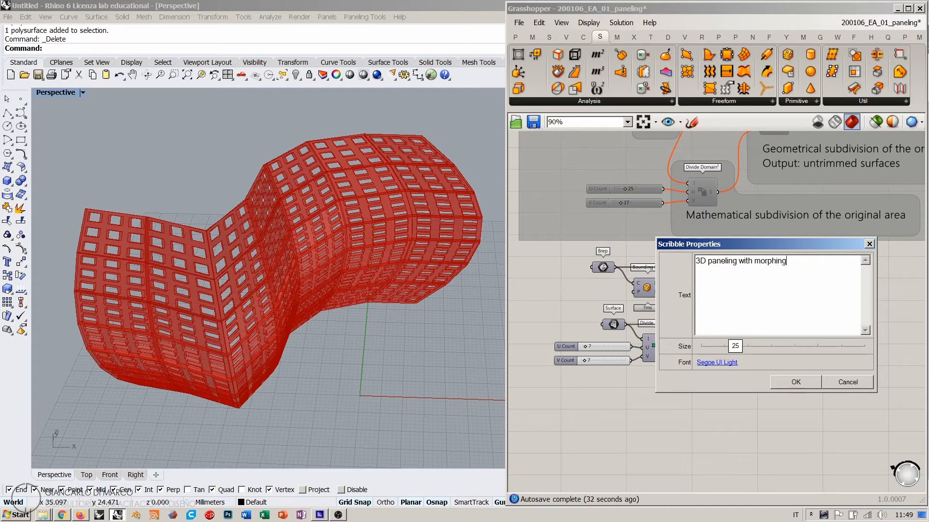
left_click(796, 382)
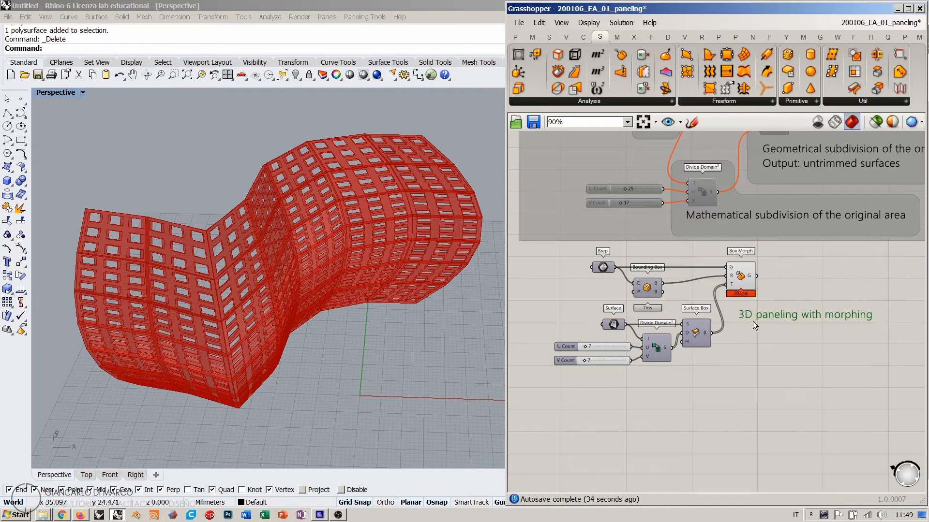
- Group the Box Morph definition with its scribble placed above it as a heading, and disable the whole group
mouse_move(753, 321)
left_mouse_down()
mouse_move(698, 321)
mouse_move(549, 290)
mouse_move(570, 269)
mouse_move(544, 258)
left_mouse_up()
mouse_move(795, 392)
left_mouse_down()
mouse_move(585, 271)
mouse_move(597, 284)
mouse_move(582, 288)
left_mouse_up()
key("ctrl+g")
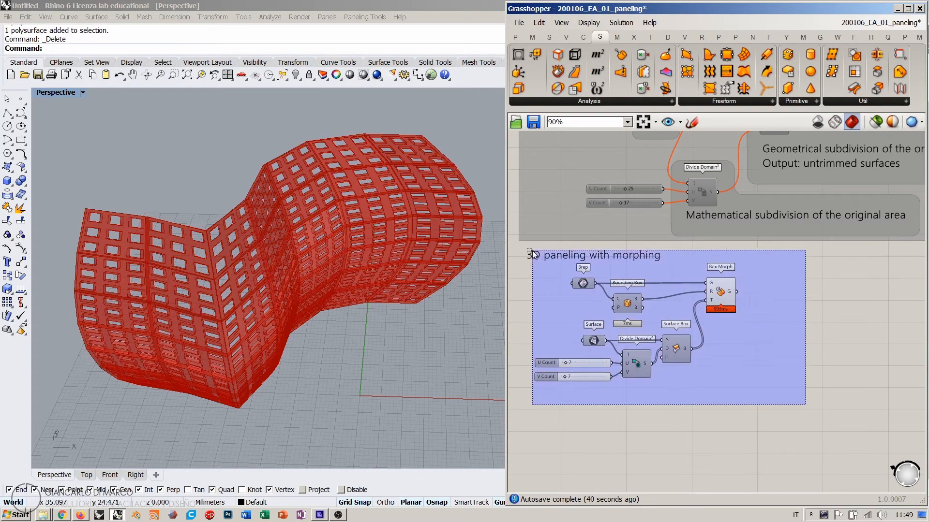
left_click_drag(532, 251, 528, 249)
key("ctrl+g")
key("ctrl+q")
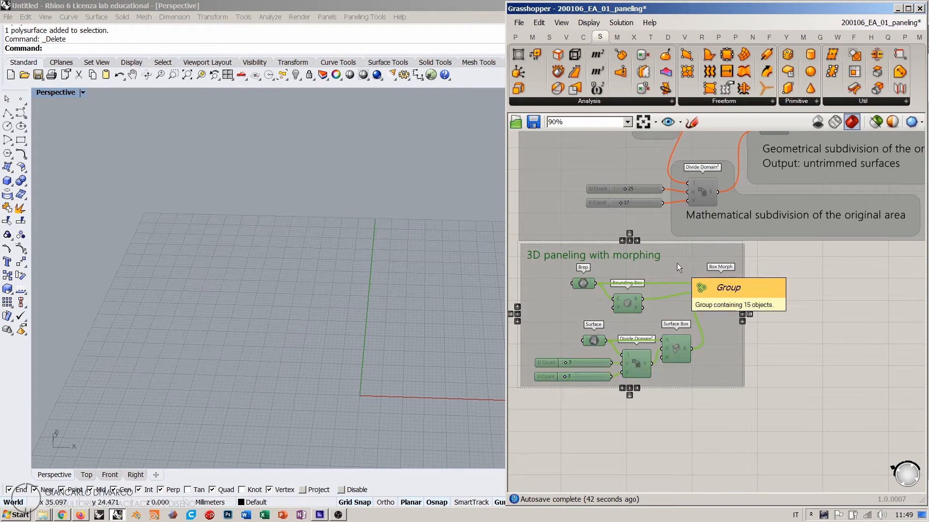
- Line up the "3D paneling with morphing" group directly beneath the large panel-subdivision group
scroll(637, 300, "down", 2)
left_click(579, 331)
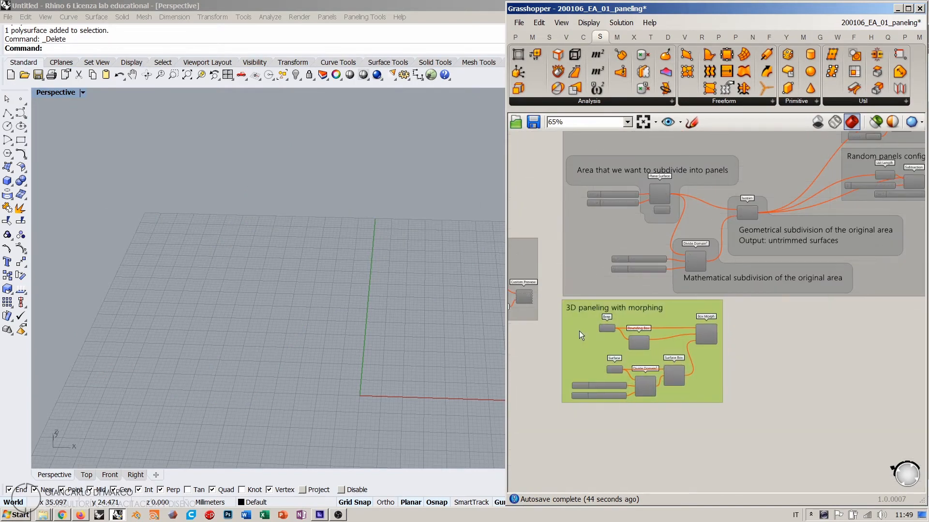
left_click(782, 340)
scroll(732, 272, "down", 2)
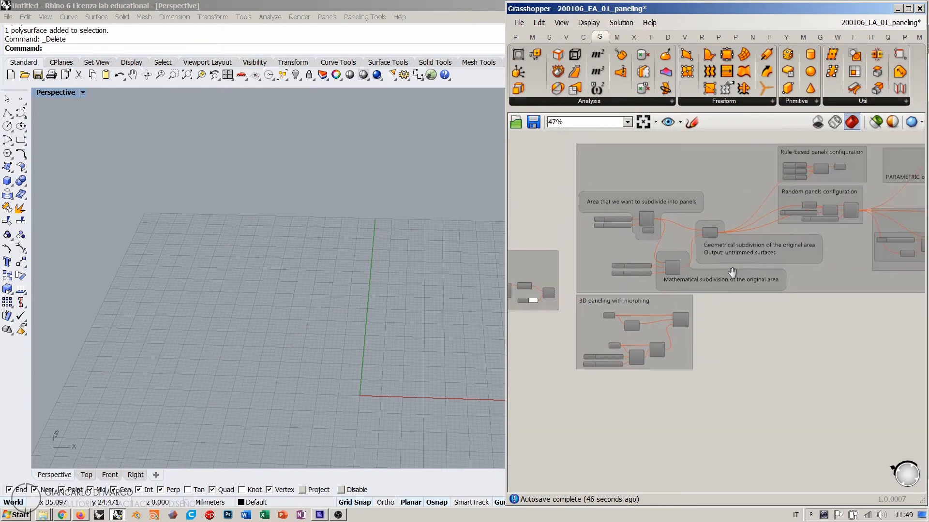
right_click_drag(731, 272, 686, 290)
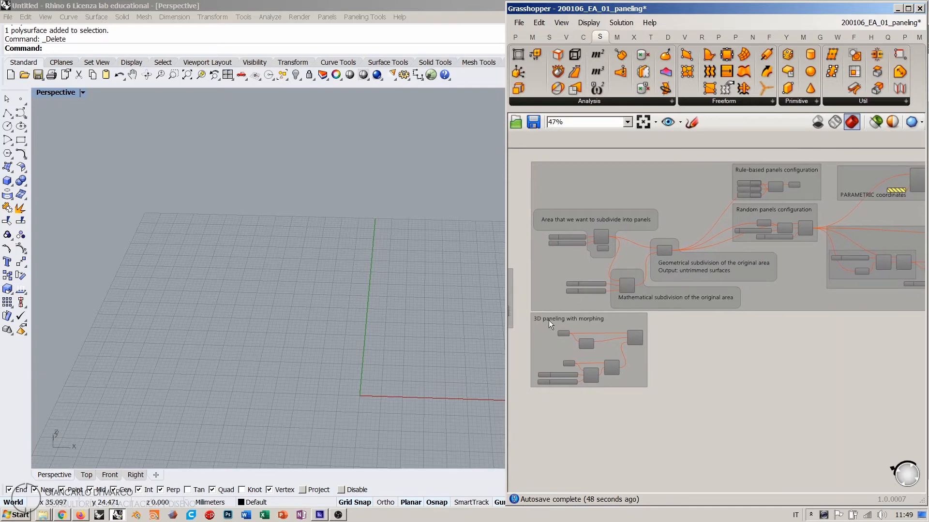
left_click(541, 335)
left_click(679, 344)
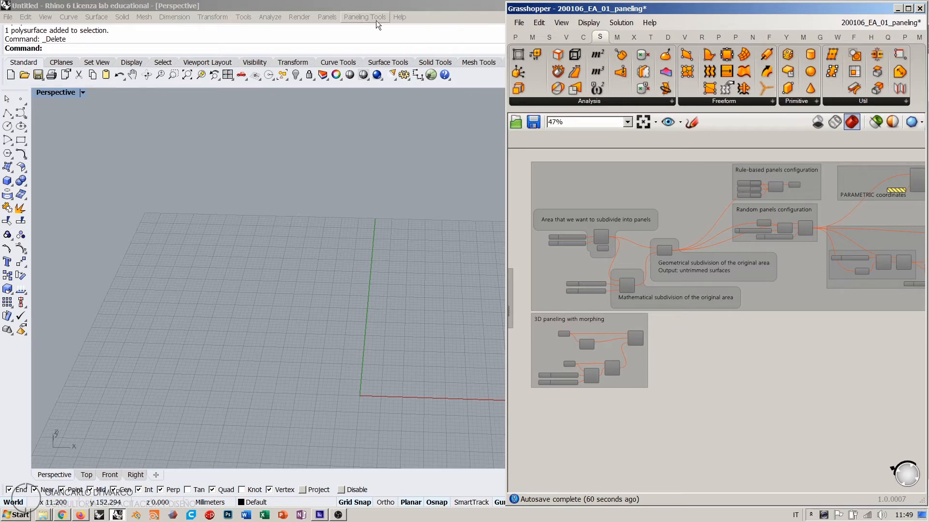
- Look over the Paneling Tools commands in Rhino and the matching component set in Grasshopper
left_click(361, 17)
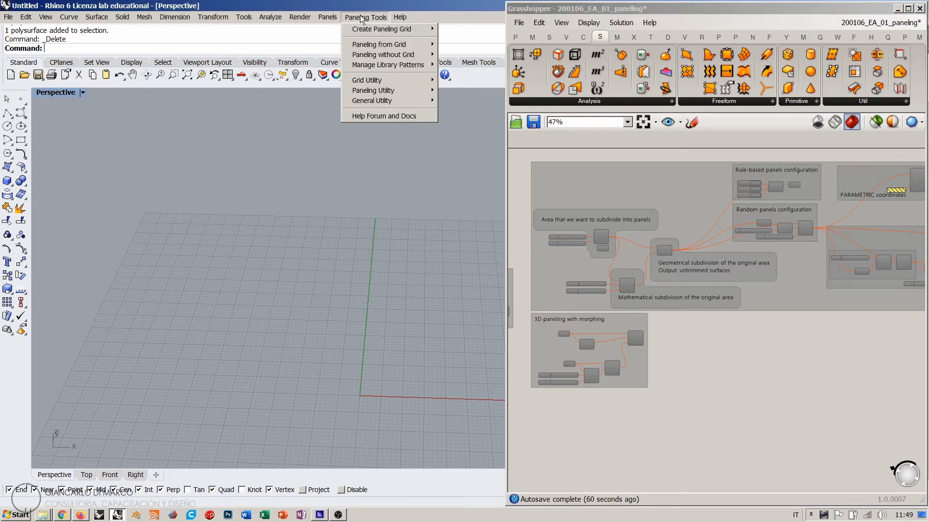
left_click(363, 19)
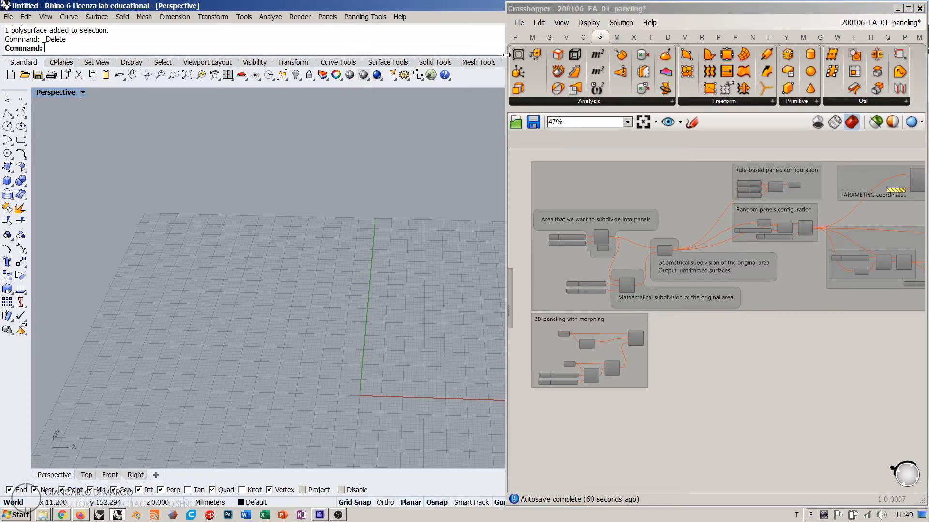
left_click_drag(506, 44, 127, 43)
left_click(605, 36)
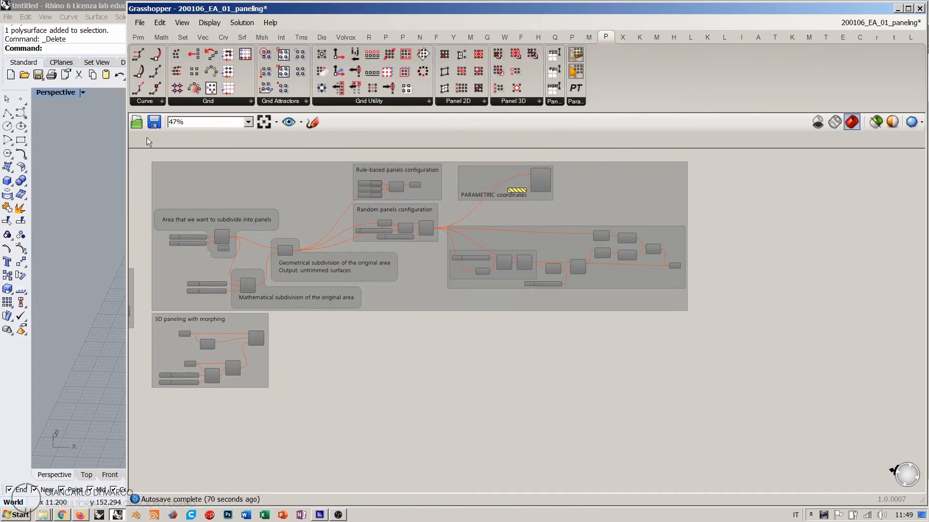
left_click_drag(127, 142, 393, 162)
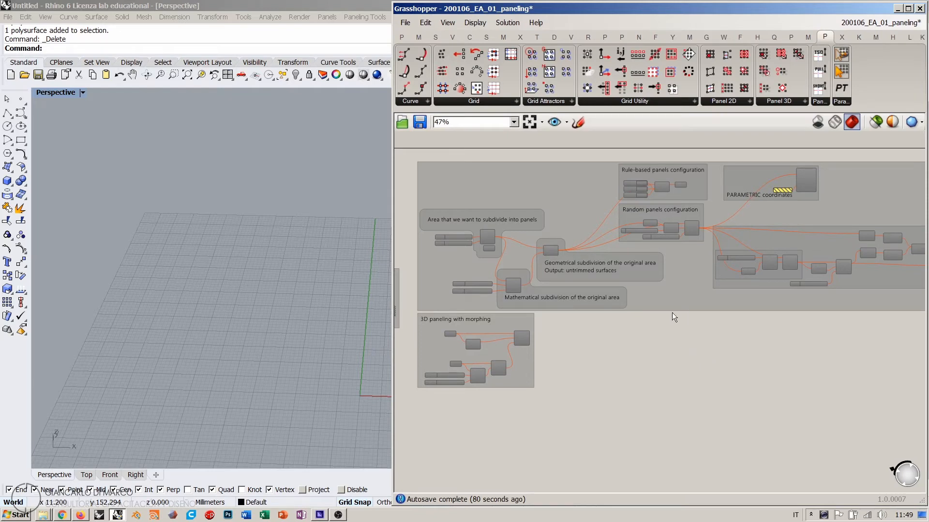
- Enable the earlier surface-strip definition with Isotrim and Dispatch, the lowest group of the first column of examples
right_click_drag(499, 363, 691, 272)
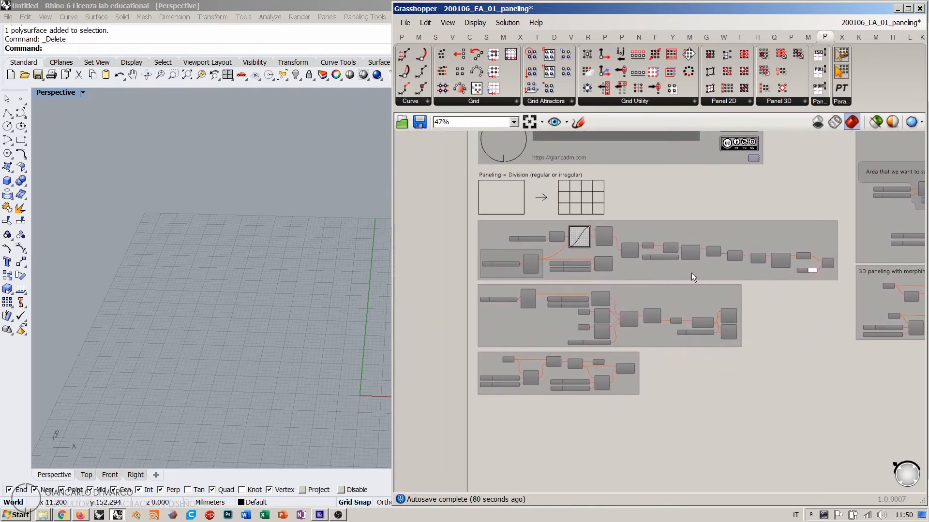
scroll(612, 271, "up", 1)
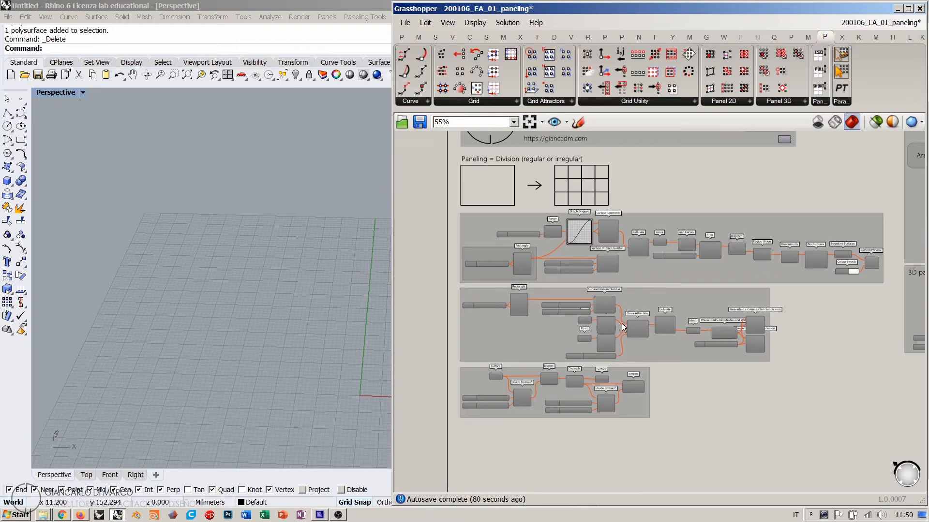
scroll(622, 323, "up", 2)
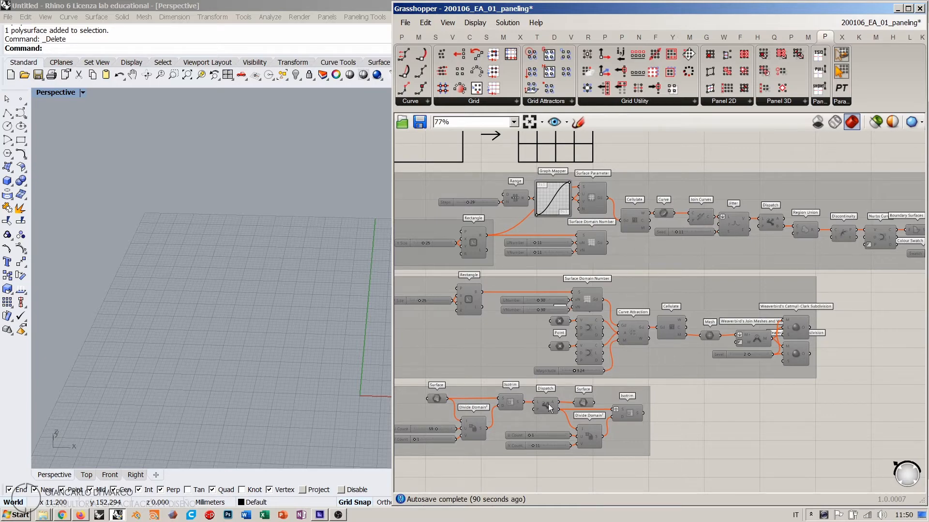
right_click_drag(547, 405, 691, 279)
scroll(691, 280, "up", 4)
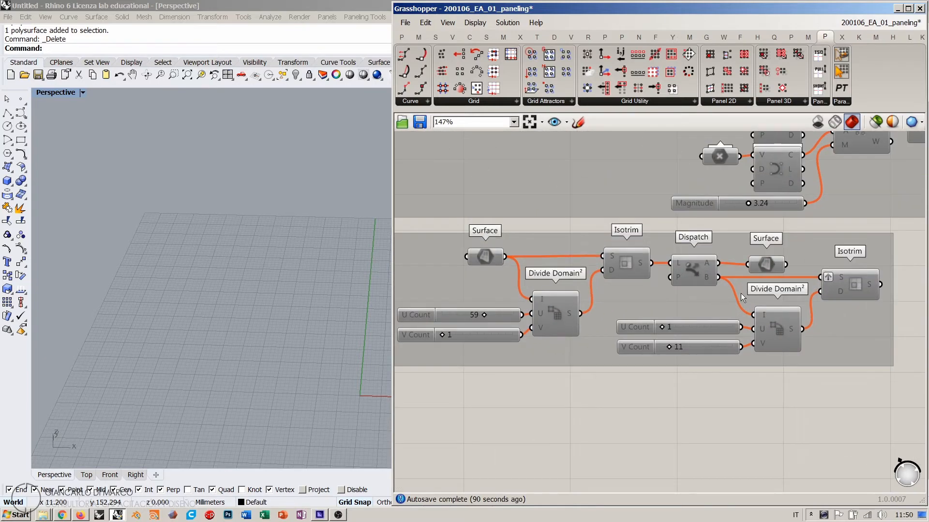
scroll(699, 286, "down", 3)
left_click_drag(855, 357, 508, 257)
key("ctrl+e")
left_click(671, 398)
- Examine how the source Surface is split into strips by the first Divide Domain² and its U and V counts
right_click_drag(266, 314, 287, 365)
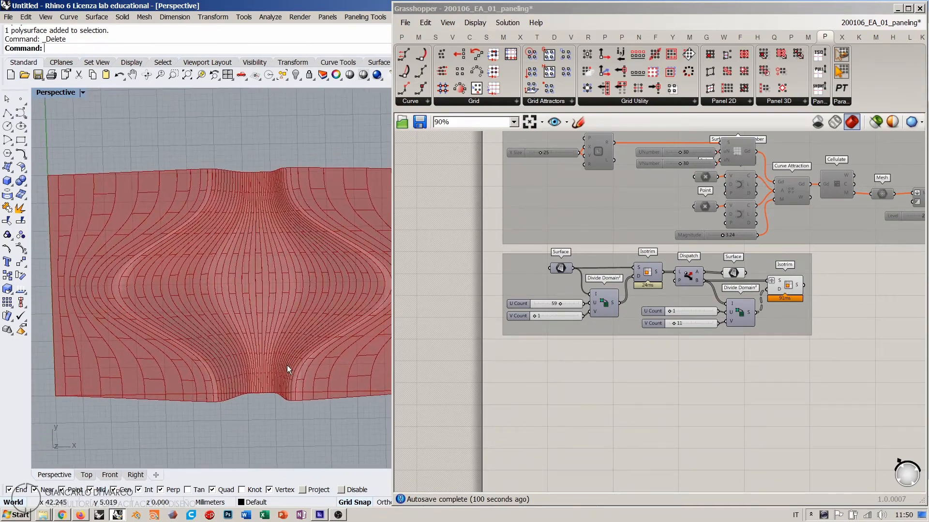
scroll(607, 242, "up", 3)
left_click(535, 285)
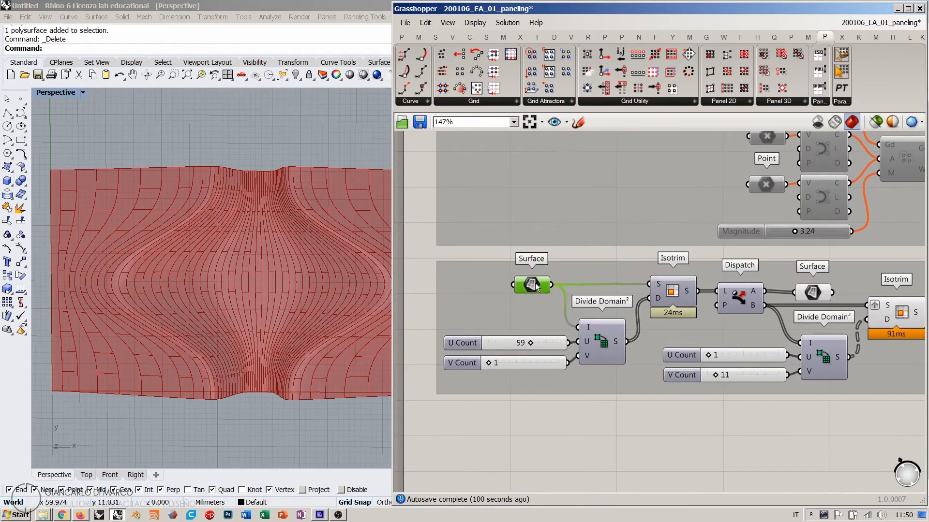
left_click(601, 344)
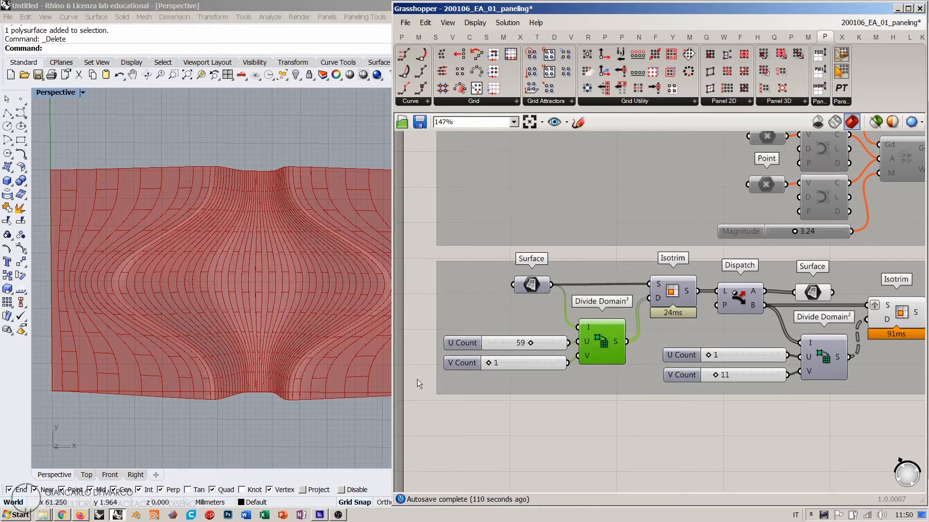
left_click(503, 363)
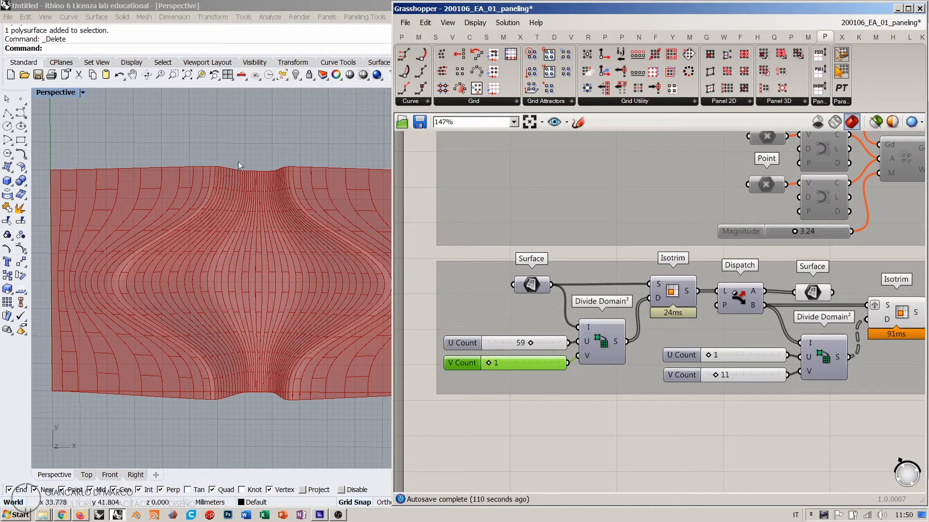
left_click(648, 428)
right_click_drag(697, 358, 571, 372)
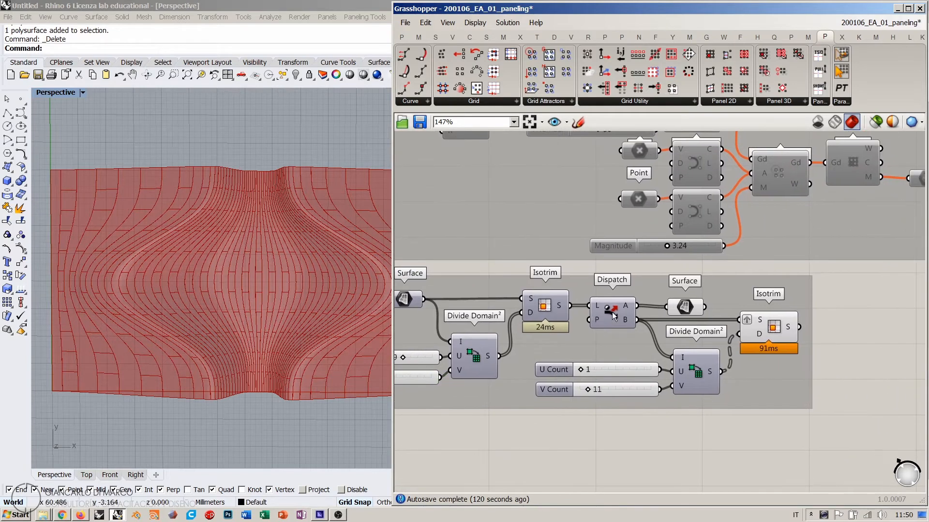
- Examine which strips Dispatch sends to the Surface parameter and how the second Divide Domain² and Isotrim subdivide the others
right_click_drag(612, 315, 555, 317)
left_click(627, 308)
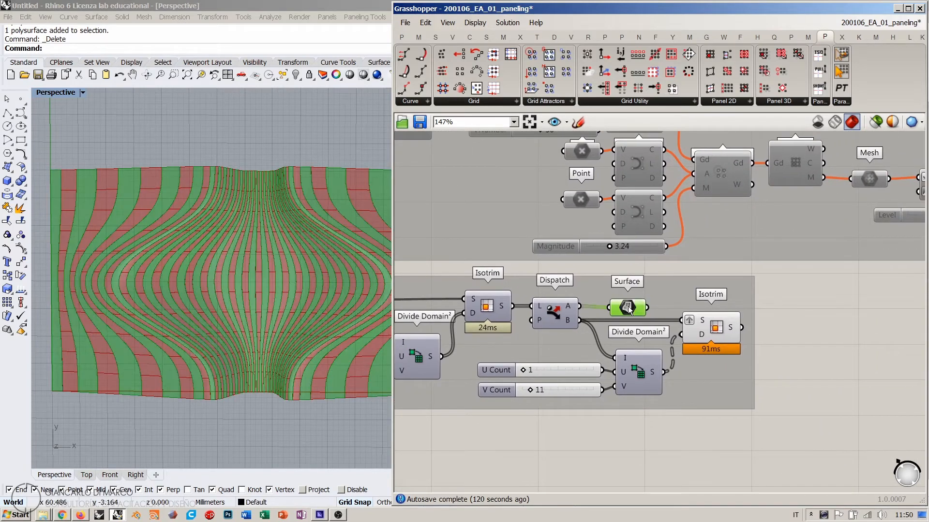
left_click_drag(628, 310, 627, 308)
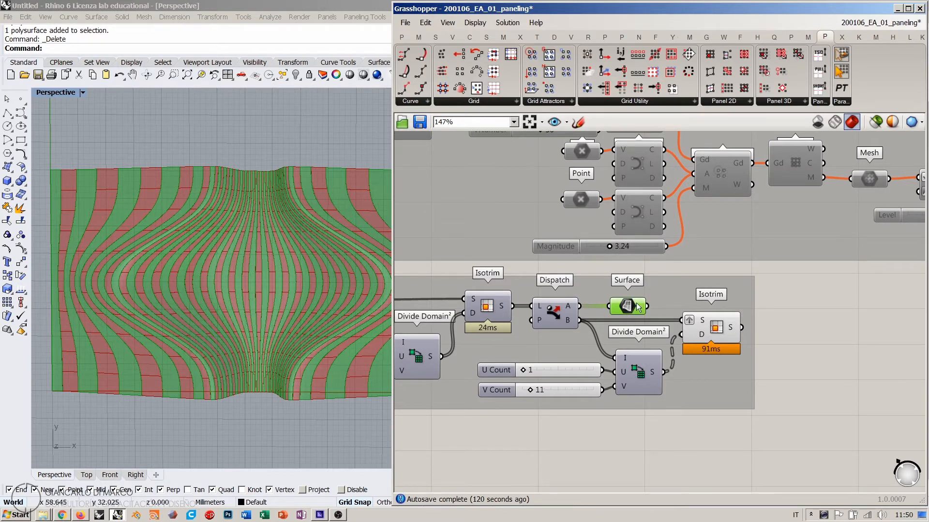
left_click(650, 375)
left_click(718, 326)
left_click(649, 465)
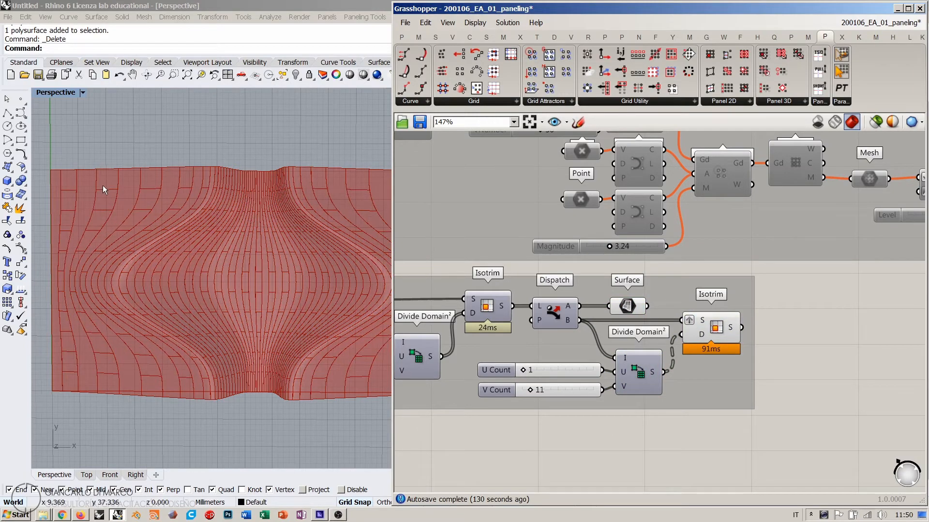
left_click(511, 369)
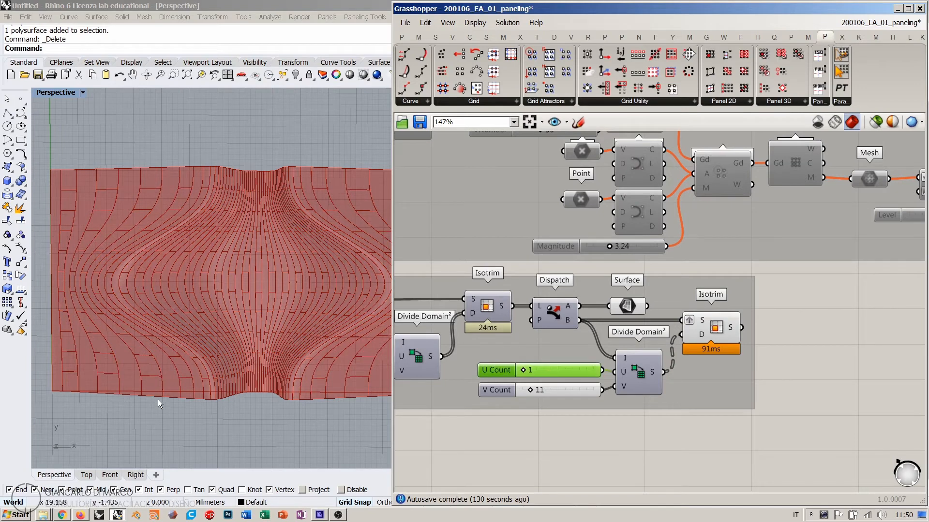
left_click(509, 427)
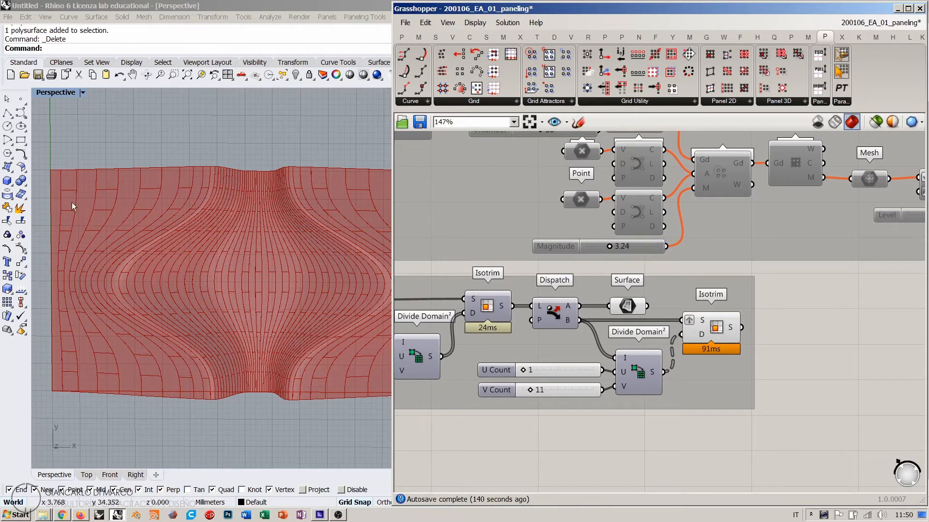
left_click(723, 330)
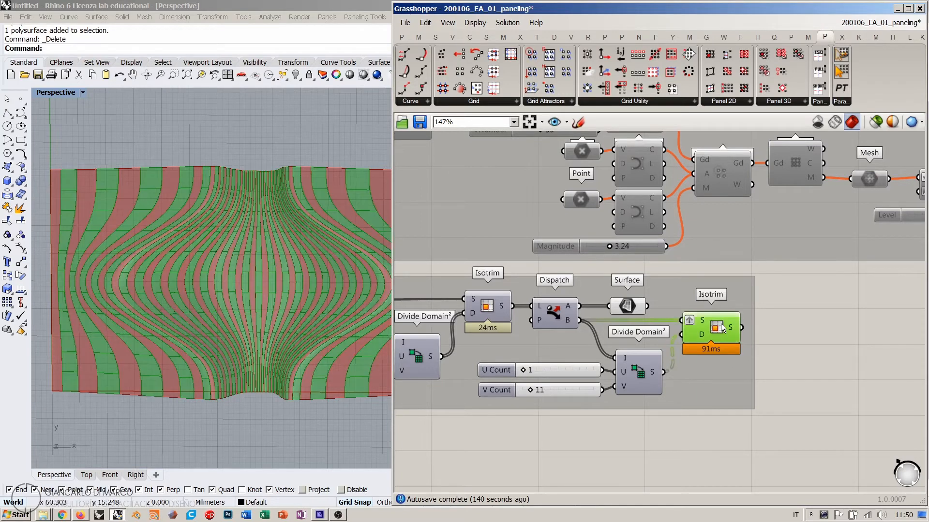
left_click(804, 328)
- Widen the Perspective viewport and examine the whole paneled surface
left_click_drag(393, 302, 557, 310)
right_click_drag(316, 323, 346, 349, "shift")
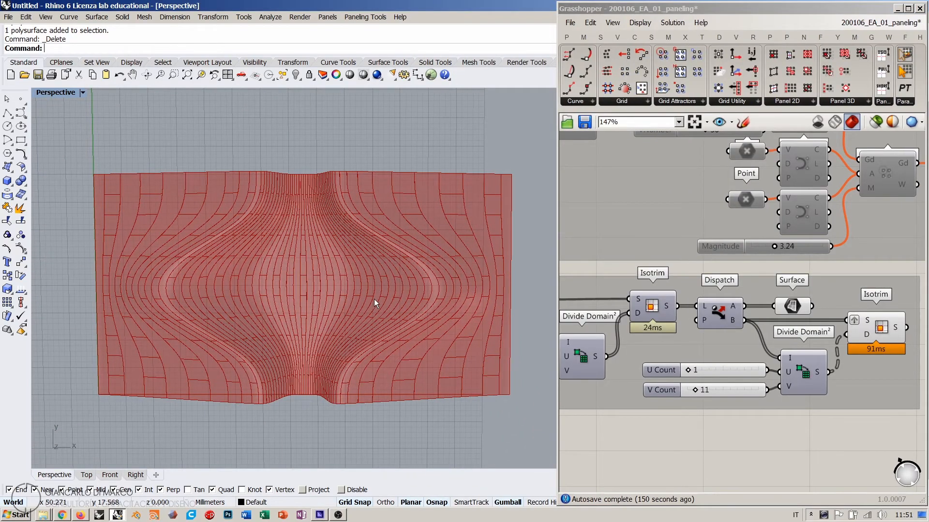
mouse_move(374, 299)
right_mouse_down()
mouse_move(319, 242)
mouse_move(375, 254)
mouse_move(317, 363)
mouse_move(321, 336)
mouse_move(325, 378)
right_mouse_up()
right_click_drag(317, 263, 317, 317)
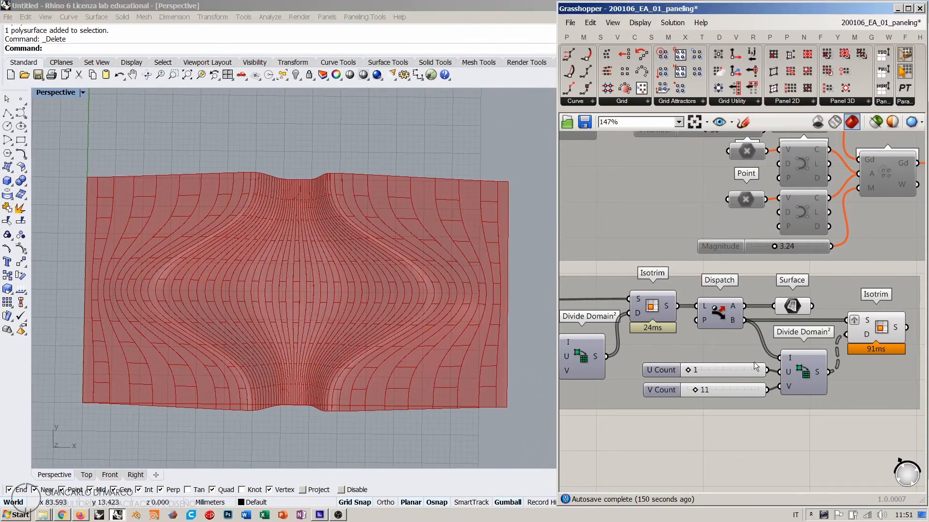
- Disable the whole surface-strip definition with Isotrim and Dispatch
scroll(824, 326, "down", 5)
left_click_drag(833, 318, 596, 401)
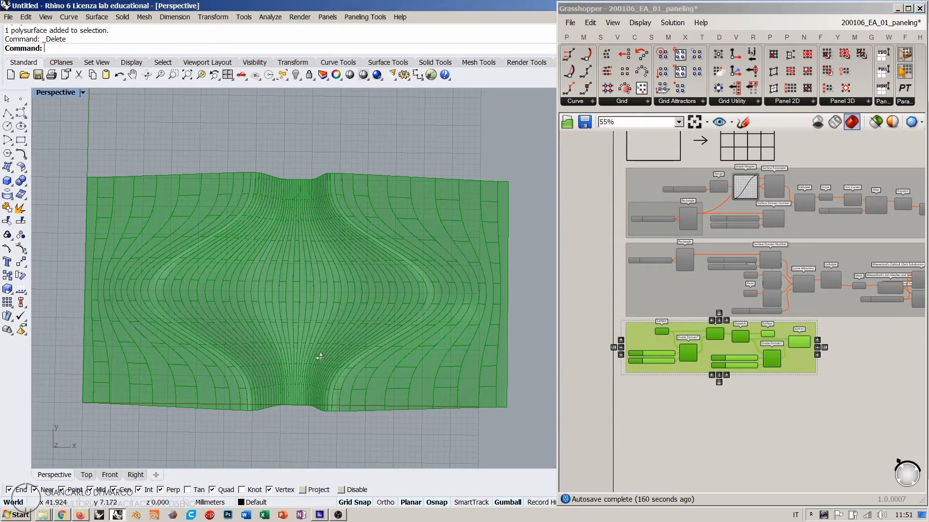
right_click_drag(321, 356, 339, 335)
right_click_drag(754, 380, 761, 383)
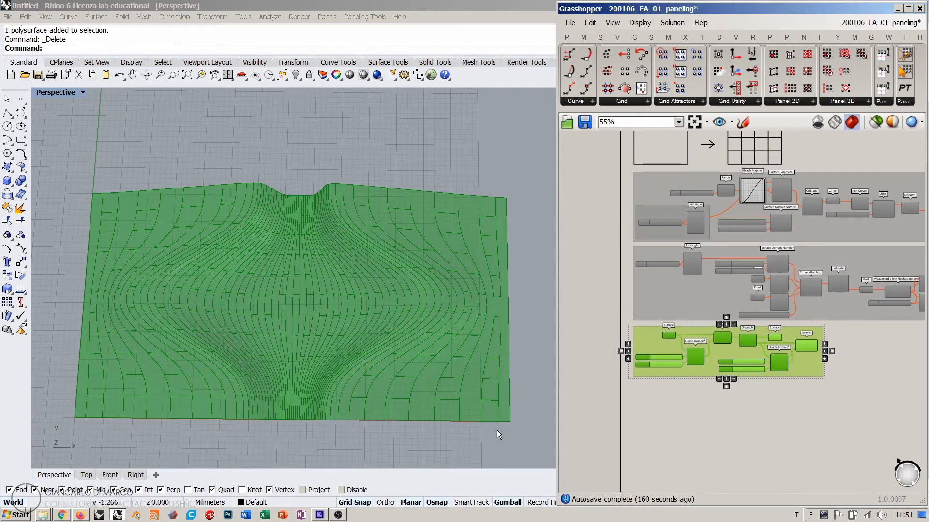
left_click(658, 407)
left_click_drag(858, 395, 628, 329)
key("ctrl+q")
left_click(706, 421)
- Widen the Grasshopper window over the Perspective viewport and find the 3D paneling with morphing group
right_click_drag(738, 294, 669, 342)
left_click_drag(557, 257, 402, 258)
right_click_drag(665, 304, 533, 338)
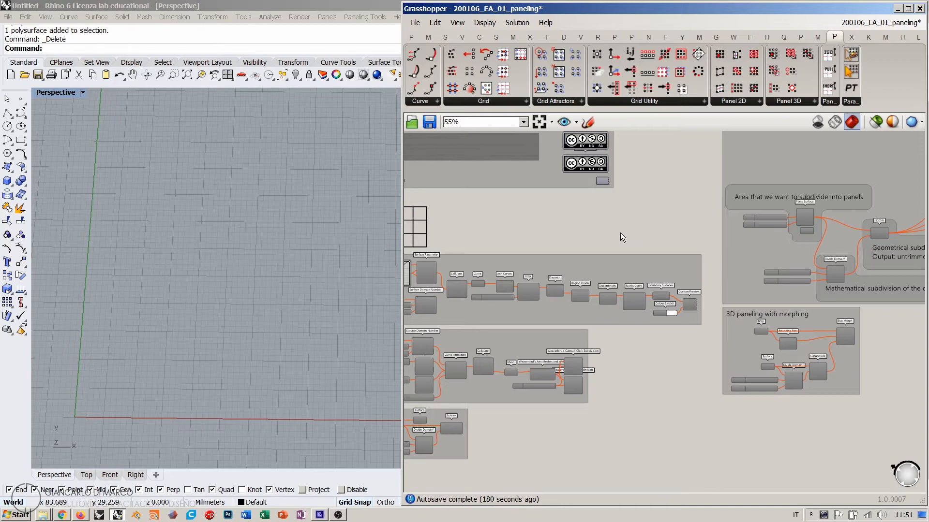
right_click_drag(723, 412, 781, 337)
right_click_drag(826, 278, 640, 254)
scroll(636, 238, "up", 5)
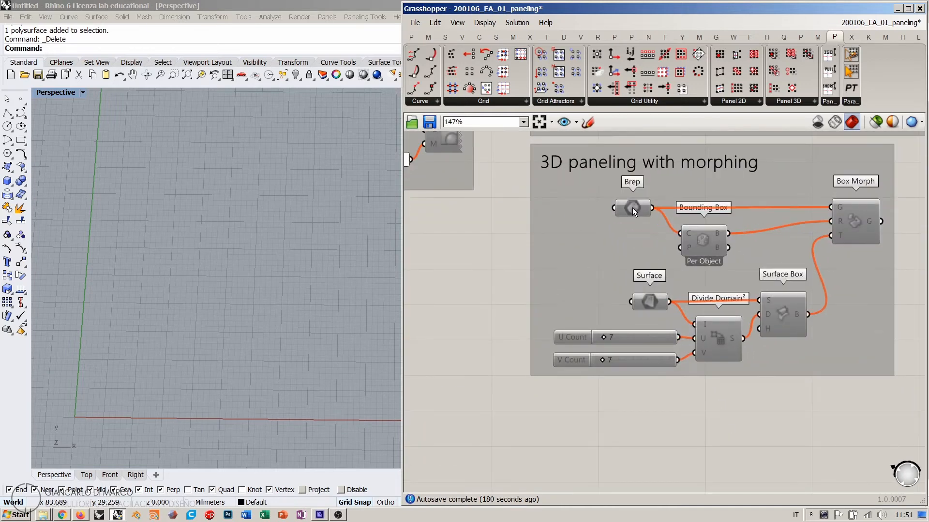
- Copy the Surface parameter of the 3D paneling with morphing group to the empty canvas below the group
left_click(648, 308)
right_click_drag(649, 316, 661, 235)
left_click_drag(666, 219, 596, 372, "alt")
left_click(678, 407)
- Enable the copied Surface parameter and frame the whole curved surface in the Perspective viewport
scroll(248, 346, "down", 10)
right_click_drag(247, 346, 314, 339, "shift")
left_click(591, 375)
key("ctrl+q")
left_click(542, 370)
scroll(247, 377, "up", 10)
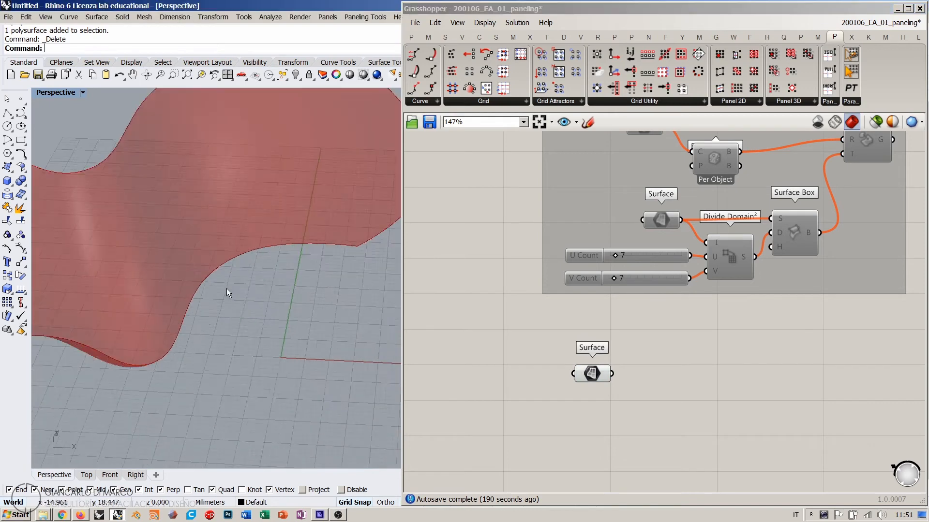
right_click_drag(227, 288, 286, 295)
scroll(283, 274, "down", 2)
right_click_drag(286, 295, 277, 295)
scroll(277, 294, "down", 2)
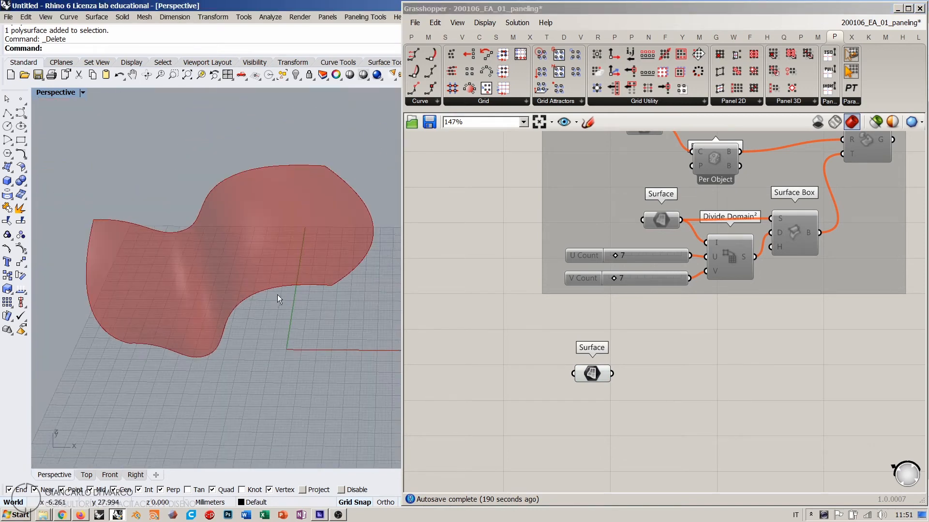
- Add a Surface Domain Number component beside the copied Surface parameter and connect the surface to its S input
right_click_drag(652, 362, 607, 335)
left_click(486, 103)
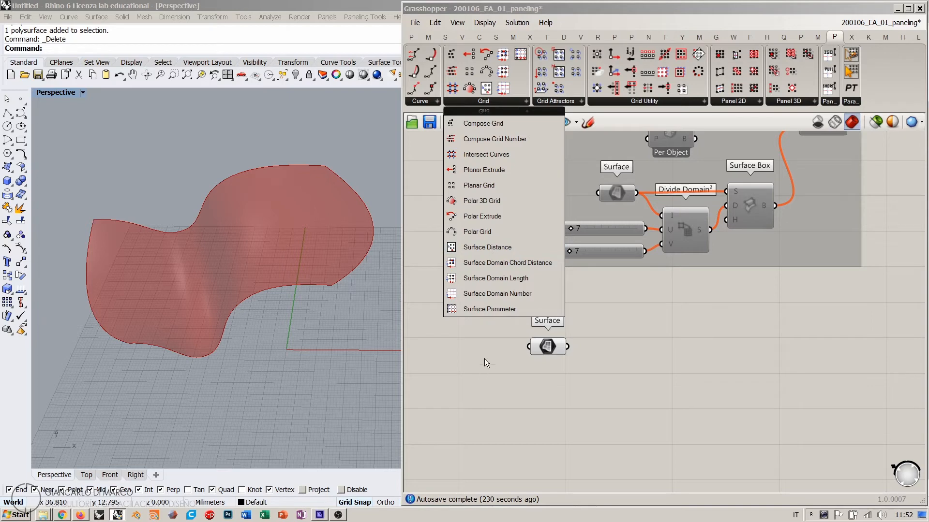
left_click(480, 293)
left_click(628, 373)
scroll(638, 348, "up", 4)
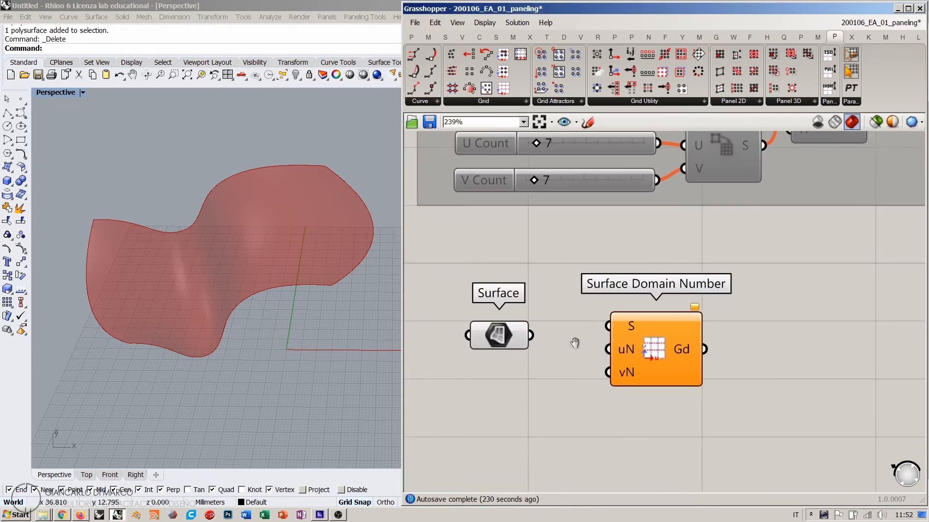
left_click_drag(652, 309, 642, 321)
left_click_drag(555, 307, 623, 309)
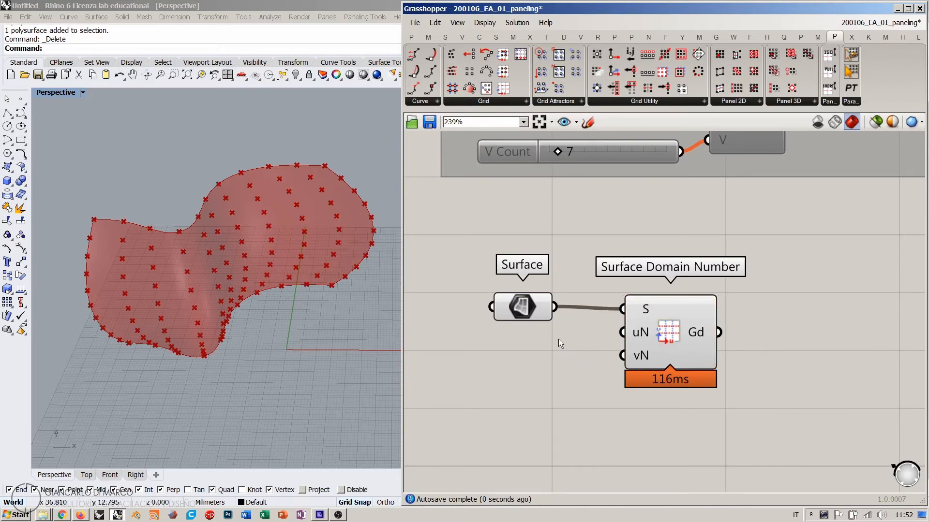
- Hide the copied Surface parameter's preview and align Surface Domain Number with it so that the connecting wire runs straight
left_click(553, 353)
left_click_drag(677, 327, 685, 324)
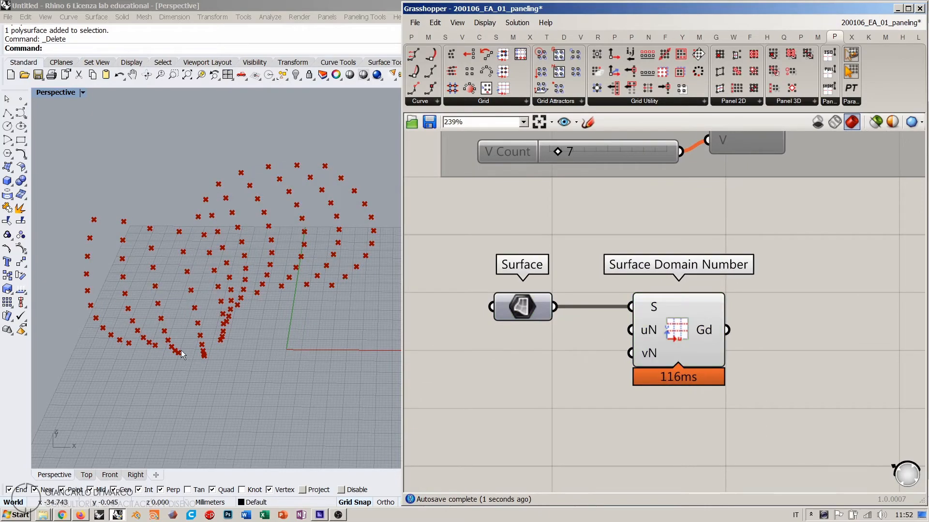
right_click_drag(181, 350, 270, 319)
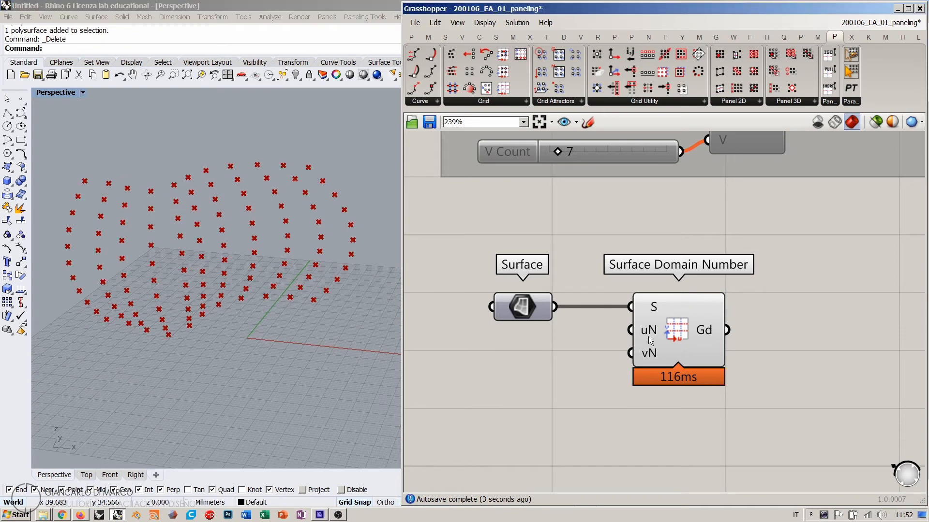
- Examine the uN and vN inputs of Surface Domain Number and compare them with Divide Domain² in the group above
mouse_move(650, 332)
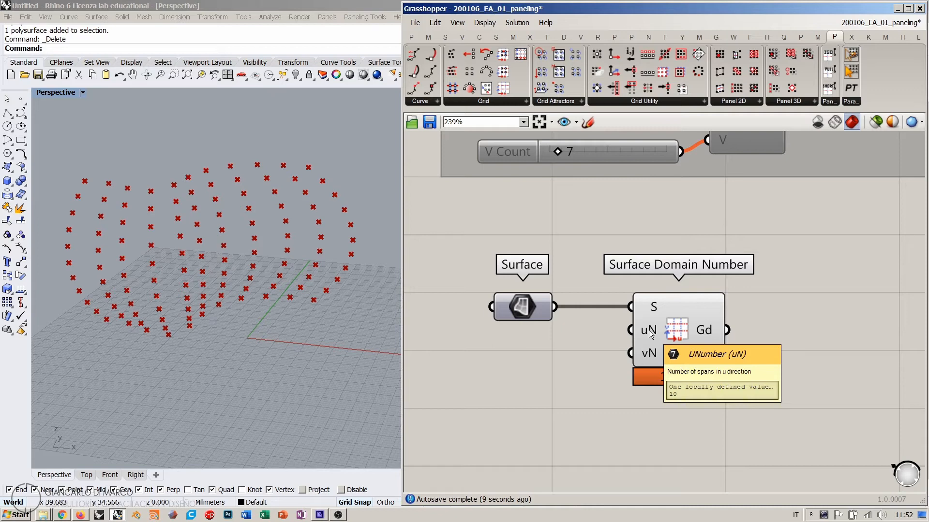
mouse_move(651, 358)
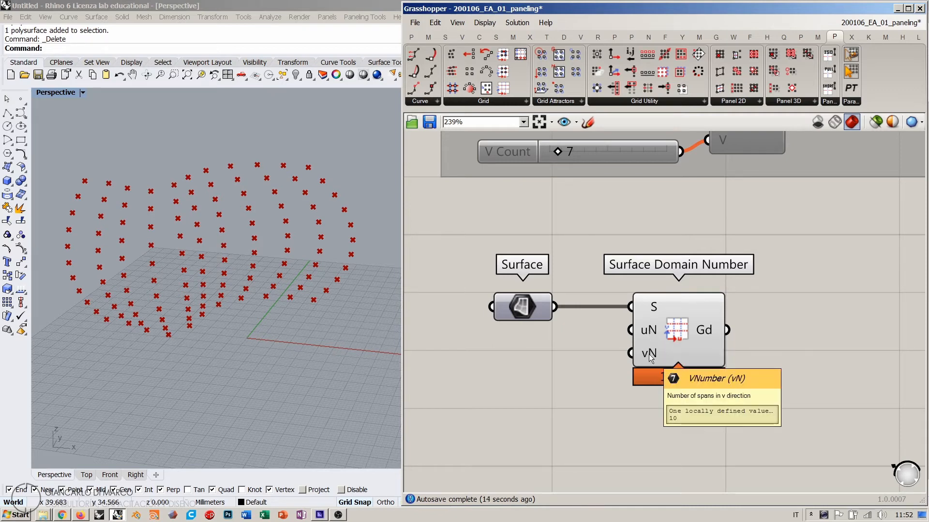
scroll(651, 334, "down", 4)
scroll(694, 239, "up", 3)
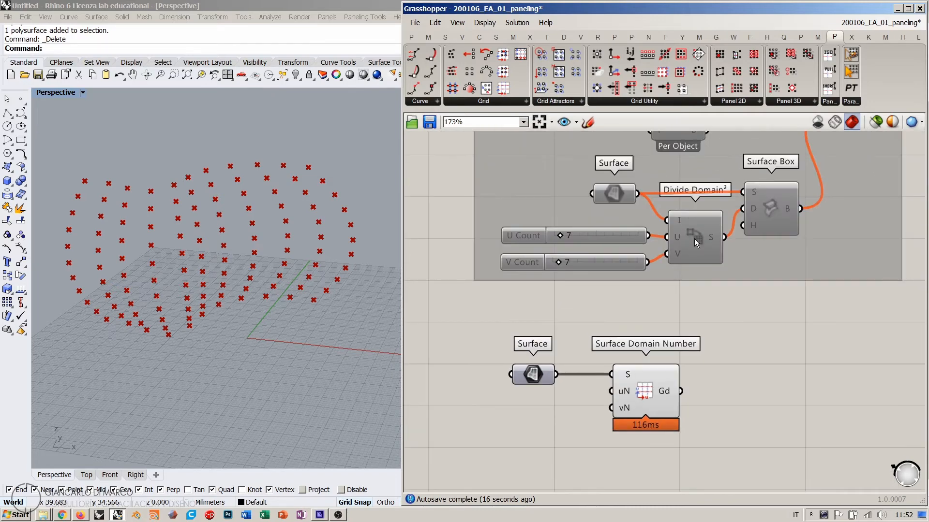
right_click_drag(677, 240, 665, 288)
scroll(665, 288, "up", 4)
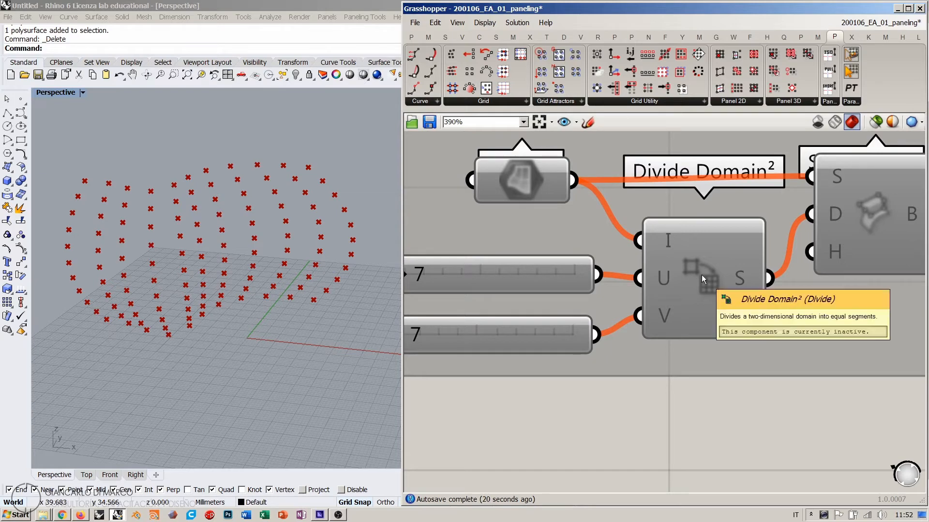
scroll(540, 406, "down", 3)
right_click_drag(540, 405, 632, 234)
right_click_drag(616, 348, 630, 295)
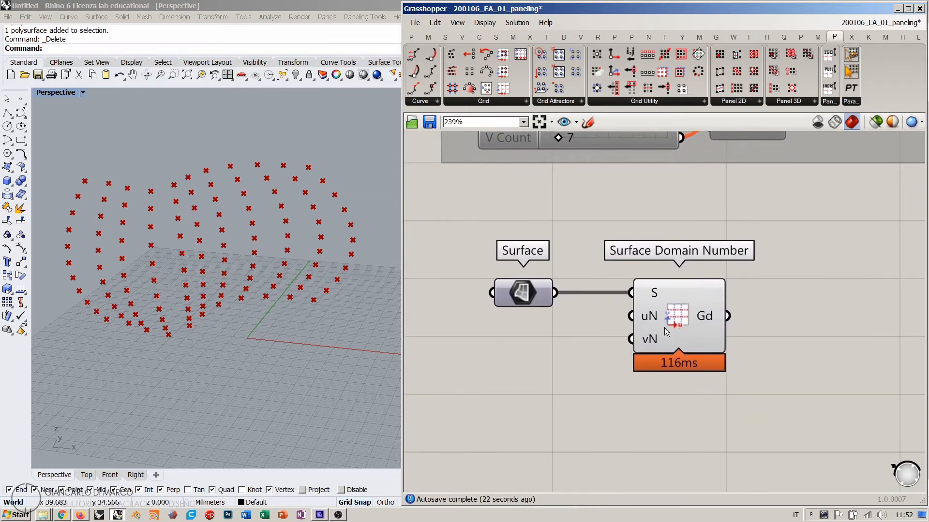
- Add UNumber and VNumber sliders, connect them to uN and vN of Surface Domain Number, and set both to 8
double_click(556, 373)
type("11")
key("Return")
left_click_drag(574, 377, 524, 383)
left_click_drag(630, 316, 599, 374)
mouse_move(503, 340)
left_mouse_down()
mouse_move(542, 342)
mouse_move(492, 345)
mouse_move(501, 346)
left_mouse_up()
mouse_move(487, 378)
left_mouse_down()
mouse_move(559, 382)
mouse_move(483, 382)
left_mouse_up()
left_click_drag(500, 337, 483, 339)
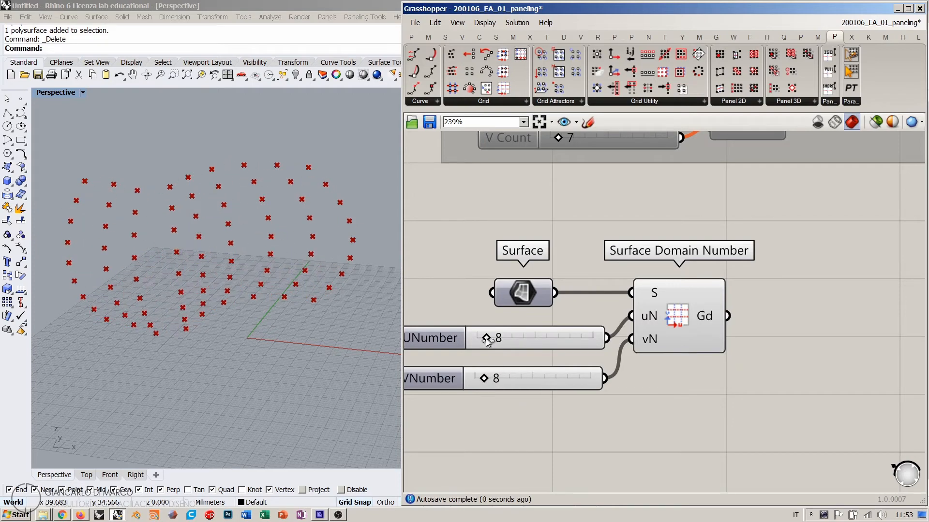
- Examine the data structure of the paneling grid at the Gd output of Surface Domain Number
right_click_drag(718, 312, 670, 310)
mouse_move(662, 314)
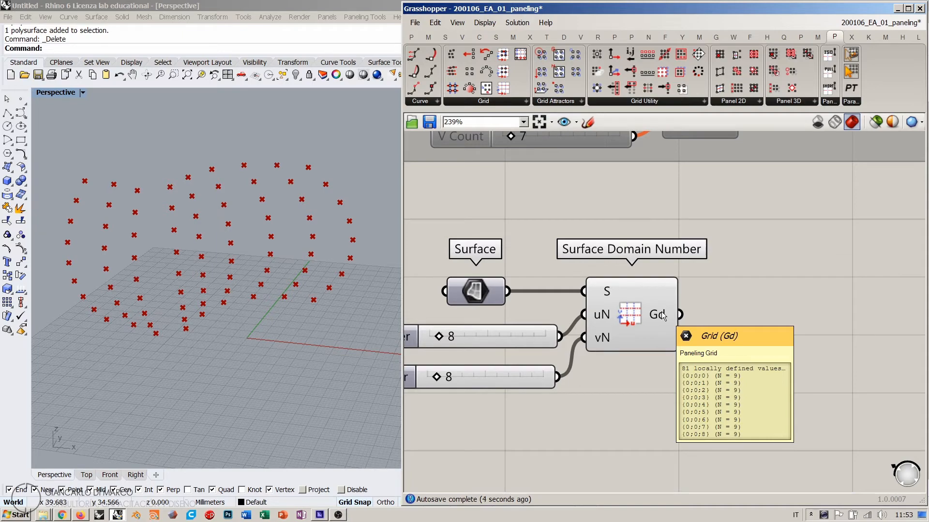
right_click_drag(785, 330, 731, 319)
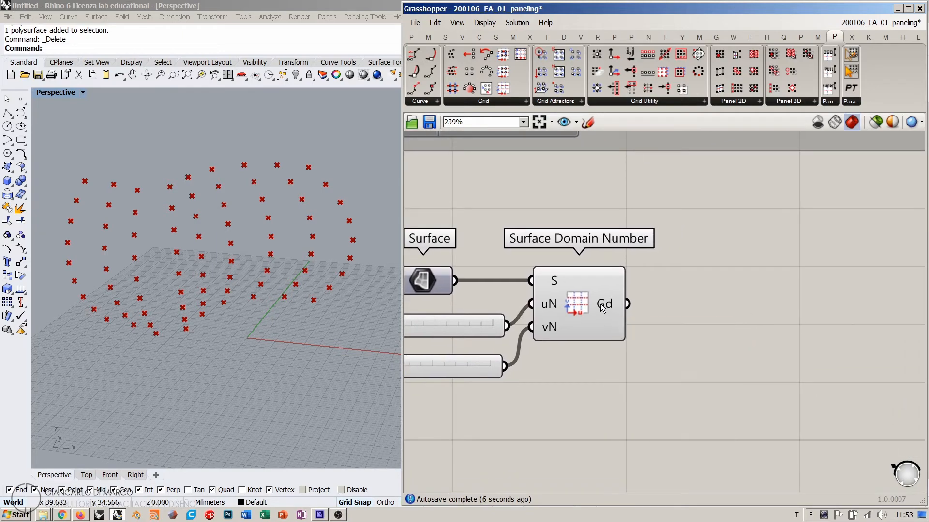
mouse_move(602, 307)
right_click_drag(748, 232, 729, 232)
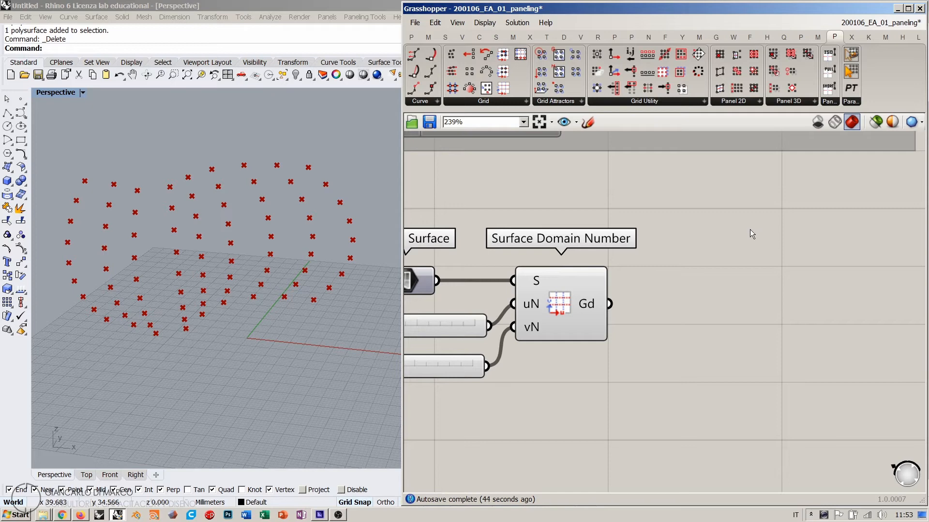
- Add a Cellulate component after Surface Domain Number and connect the Gd grid output to its Gd input
left_click(724, 102)
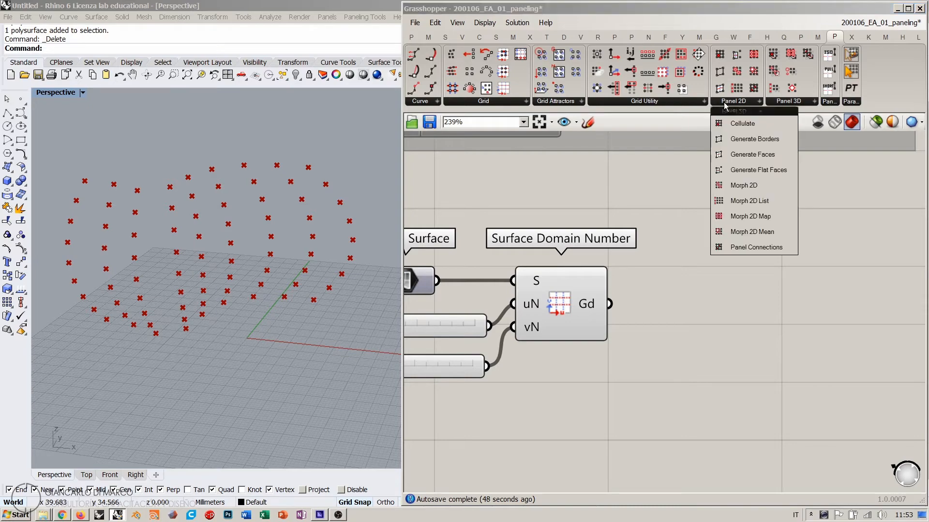
left_click(742, 124)
left_click(689, 325)
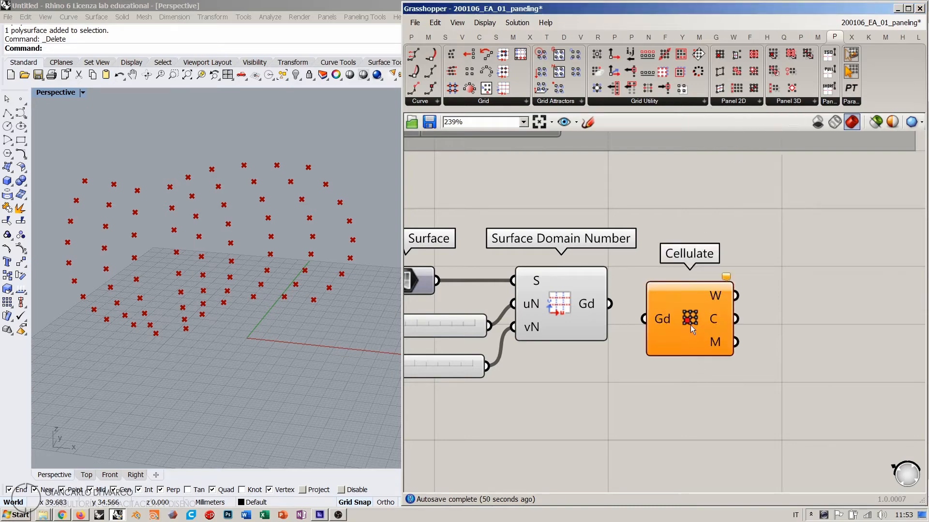
left_click_drag(690, 325, 713, 311)
left_click_drag(610, 303, 714, 304)
left_click(714, 364)
mouse_move(203, 283)
right_mouse_down()
mouse_move(233, 260)
mouse_move(195, 243)
mouse_move(183, 367)
mouse_move(242, 266)
mouse_move(220, 276)
right_mouse_up()
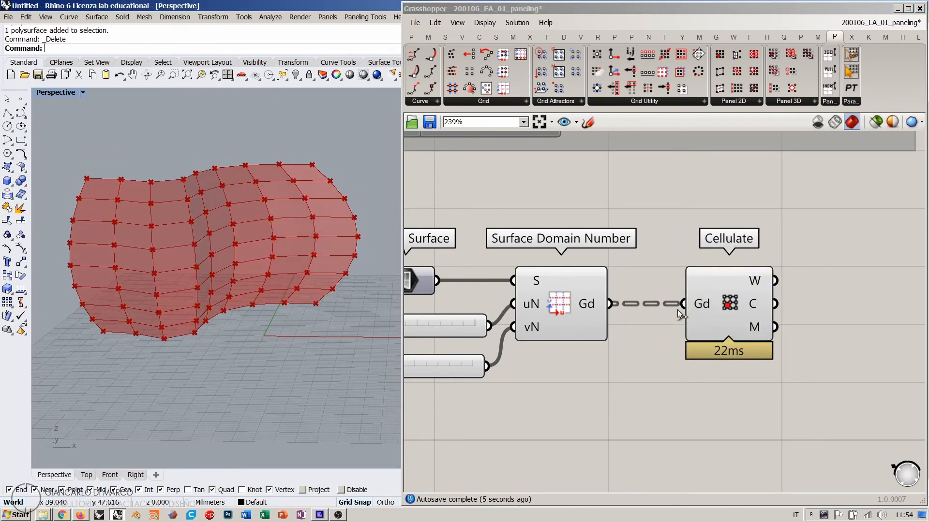
left_click(721, 398)
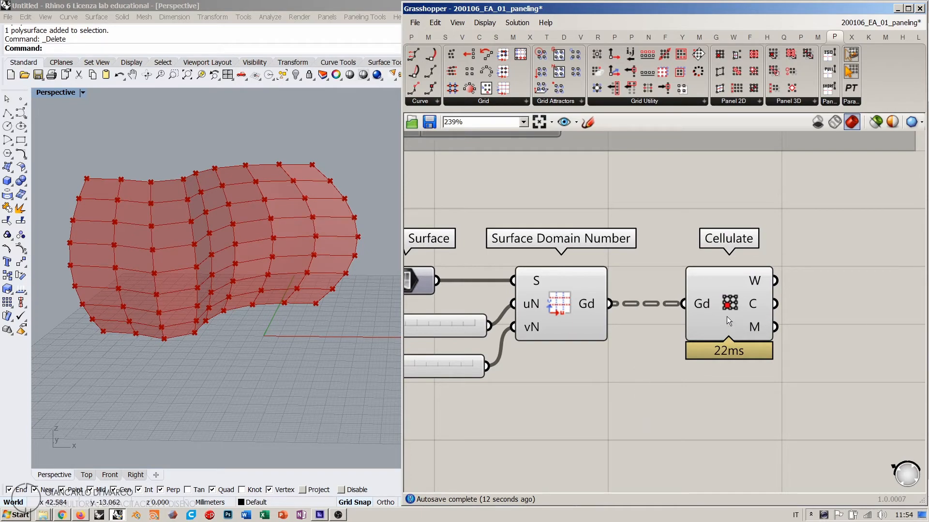
left_click_drag(727, 317, 761, 316)
left_click(718, 375)
- Set the UNumber slider to 21 and the VNumber slider to 18
right_click_drag(448, 347, 573, 333)
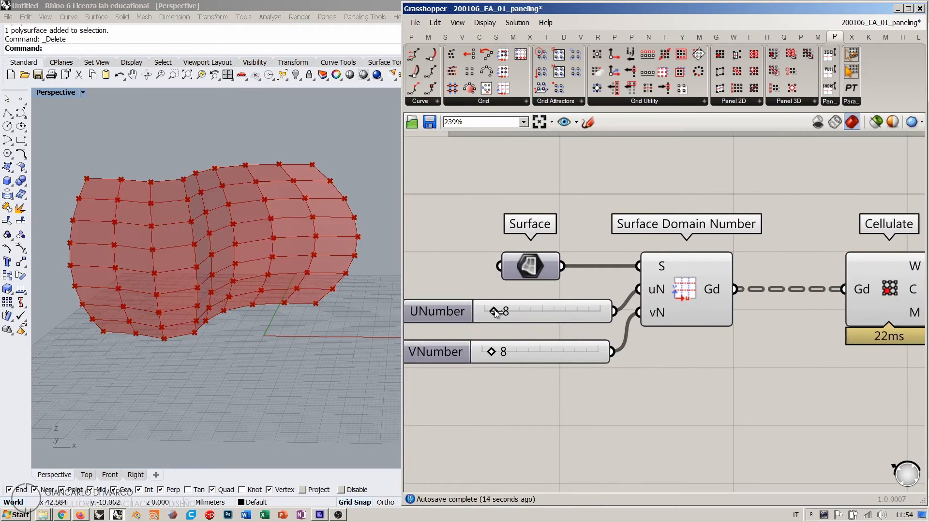
mouse_move(495, 311)
left_mouse_down()
mouse_move(536, 312)
mouse_move(509, 311)
left_mouse_up()
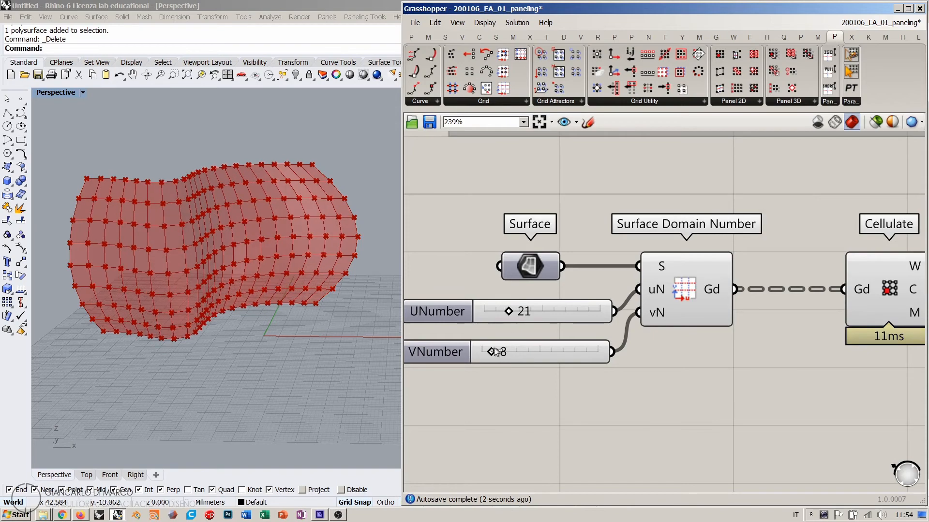
left_click_drag(495, 352, 502, 351)
right_click_drag(213, 232, 227, 264)
right_click_drag(761, 292, 707, 298)
- Move Cellulate closer to Surface Domain Number
left_click(808, 286)
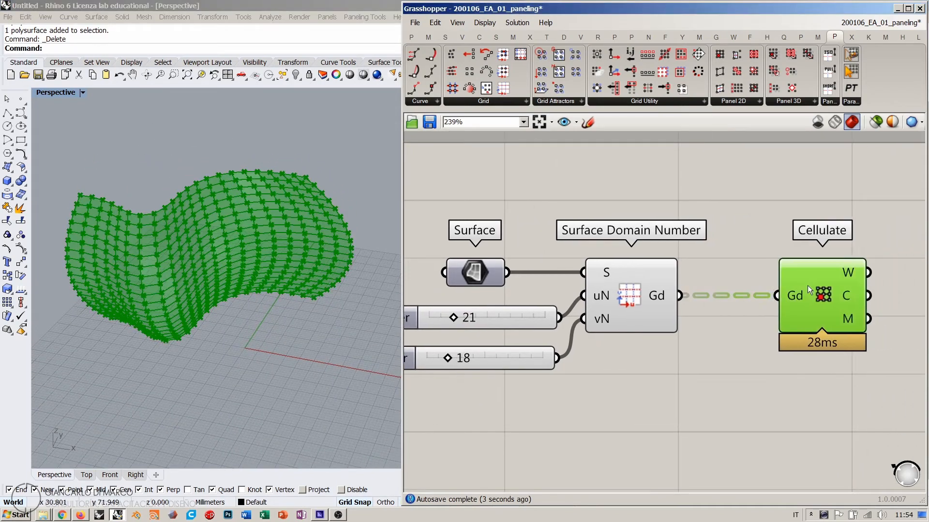
left_click_drag(807, 285, 764, 285)
left_click(745, 401)
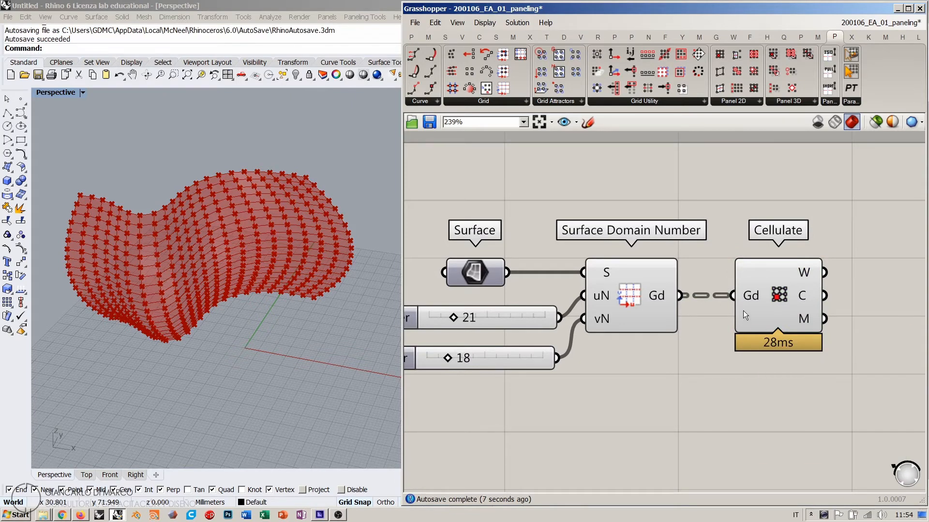
- Examine Cellulate's Gd input and compare the new definition with the earlier Plane Surface, Divide Domain² and Isotrim subdivision
mouse_move(744, 312)
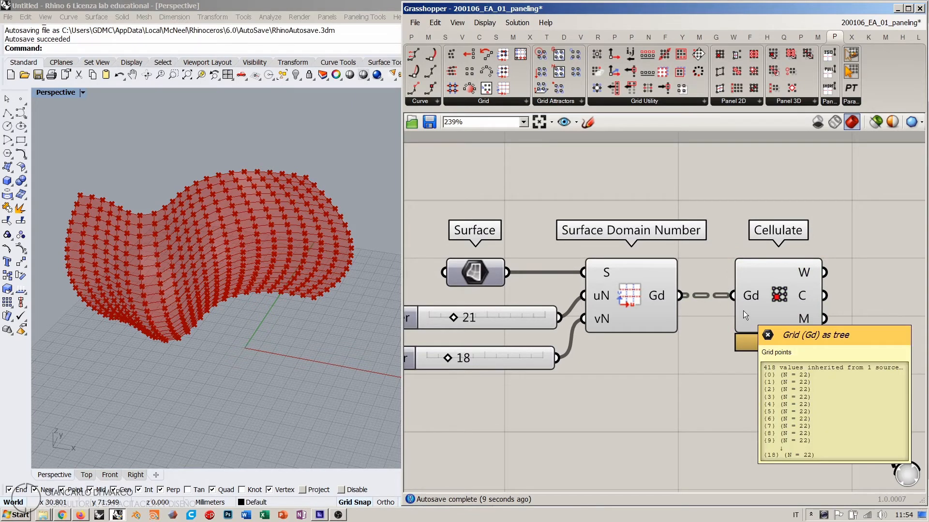
right_click_drag(702, 253, 686, 360)
scroll(686, 277, "down", 3)
right_click_drag(734, 232, 679, 289)
scroll(622, 295, "down", 5)
right_click_drag(692, 149, 635, 271)
scroll(585, 236, "up", 6)
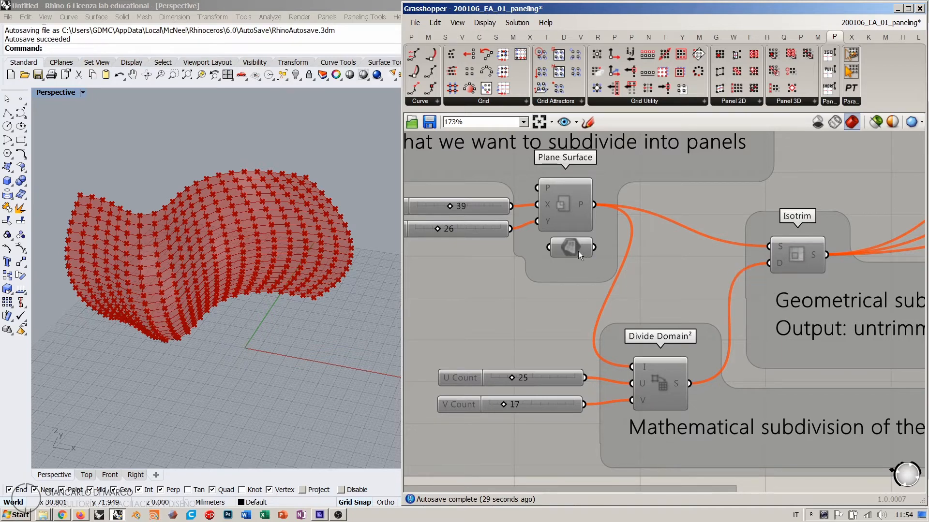
right_click_drag(611, 484, 680, 266)
right_click_drag(551, 484, 644, 196)
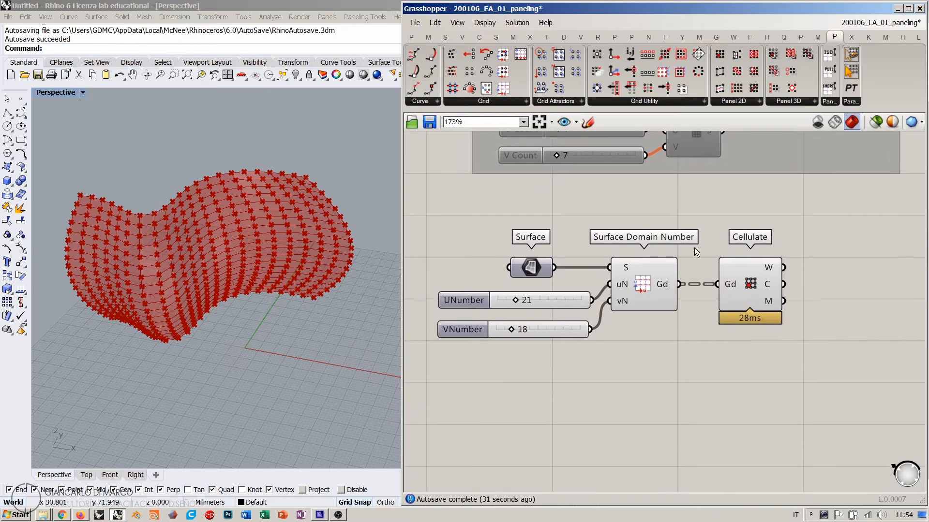
- Show the copied Surface parameter's preview and compare the straight cell edges with the curved surface boundary up close
right_click_drag(167, 239, 155, 245)
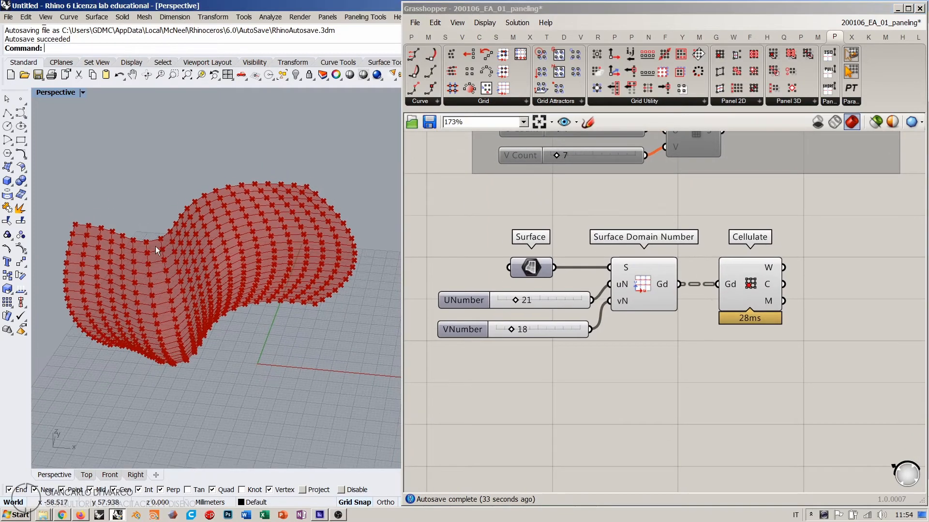
scroll(158, 245, "up", 5)
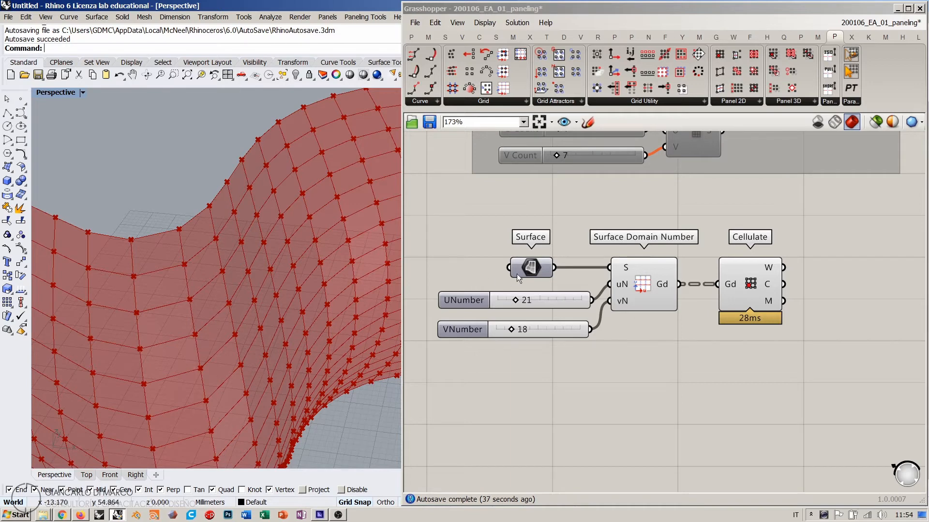
left_click(530, 267)
right_click_drag(208, 232, 231, 254)
scroll(231, 316, "up", 3)
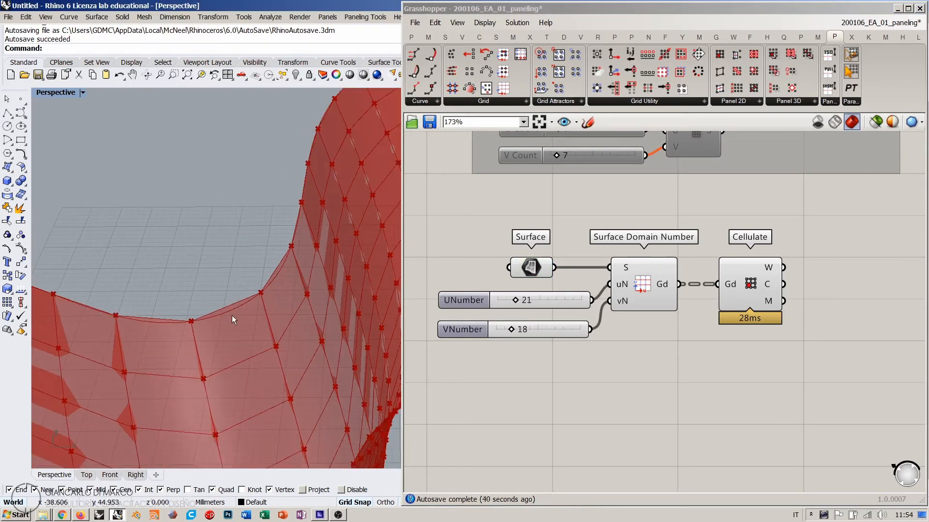
scroll(219, 317, "up", 5)
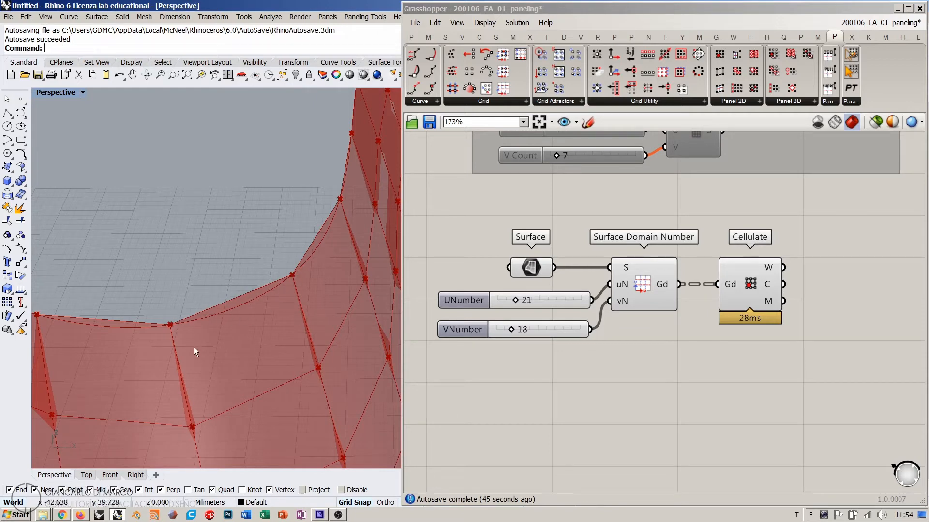
- Add an empty Panel beside Cellulate for reading its outputs
scroll(260, 265, "down", 10)
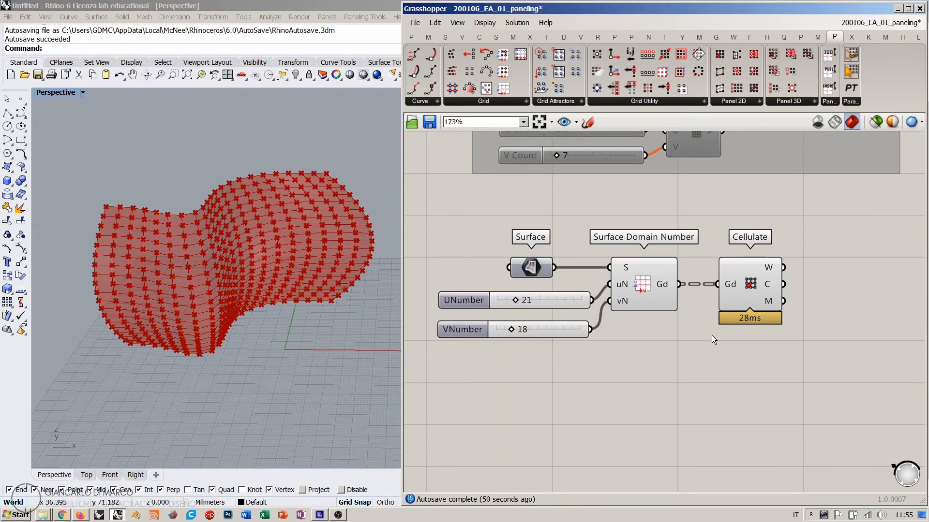
right_click_drag(797, 278, 651, 285)
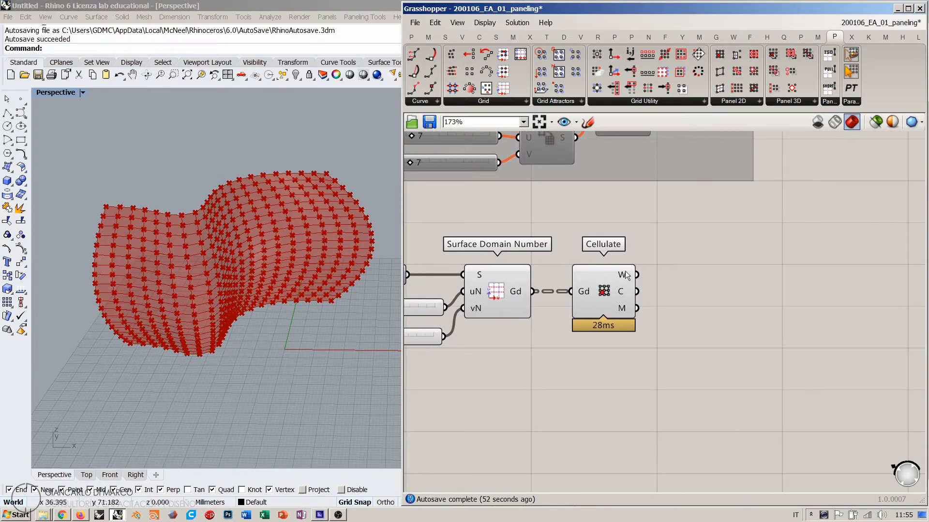
double_click(713, 291)
type("panel")
key("Return")
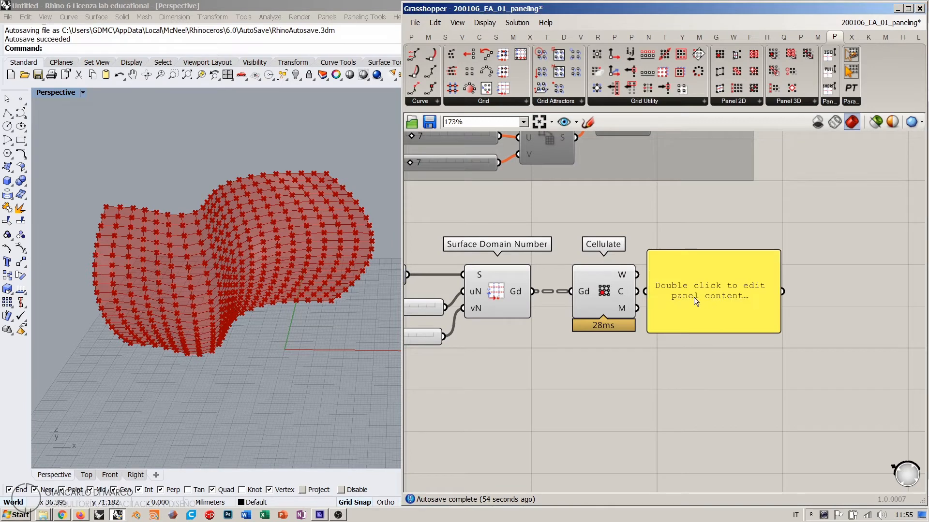
left_click_drag(693, 297, 736, 300)
left_click(669, 362)
right_click_drag(644, 305, 597, 311)
- Examine Cellulate's W, C and M outputs, connect W to the Panel and make the Panel taller to read the wires
scroll(575, 298, "up", 3)
mouse_move(576, 271)
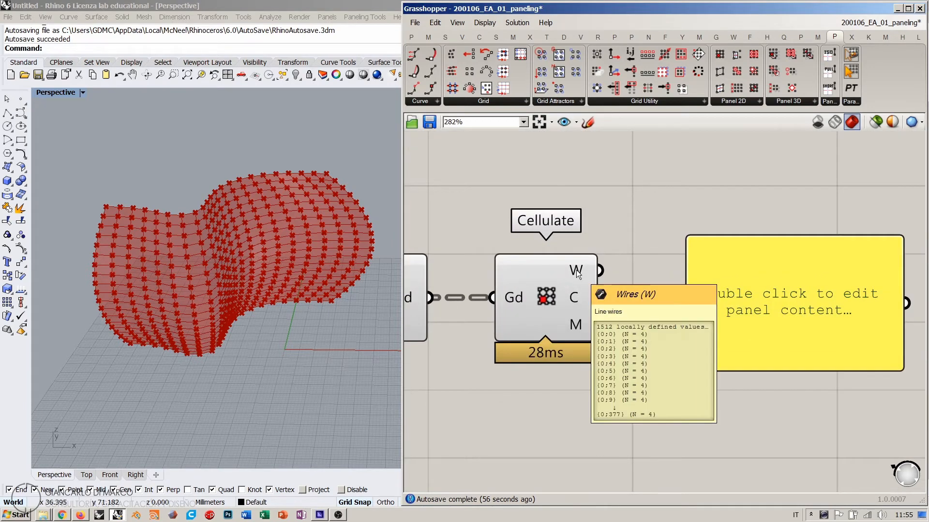
mouse_move(577, 300)
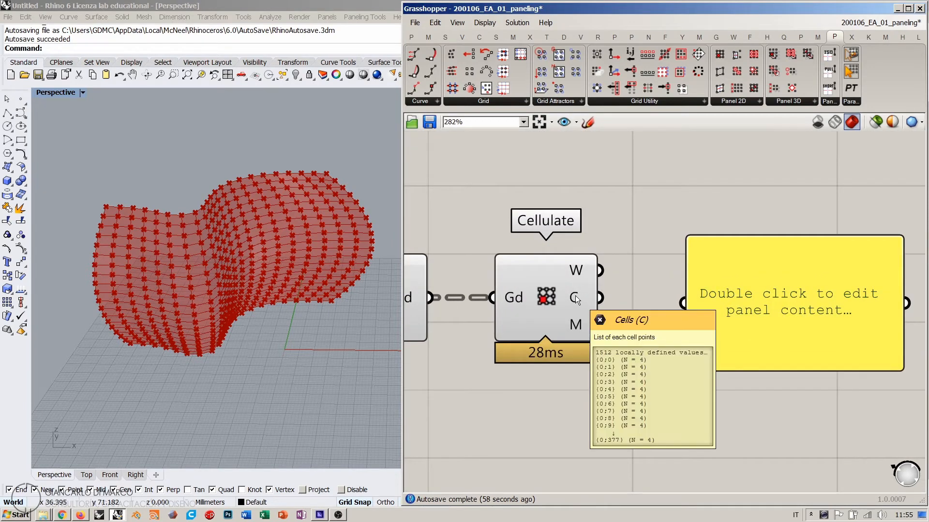
mouse_move(577, 328)
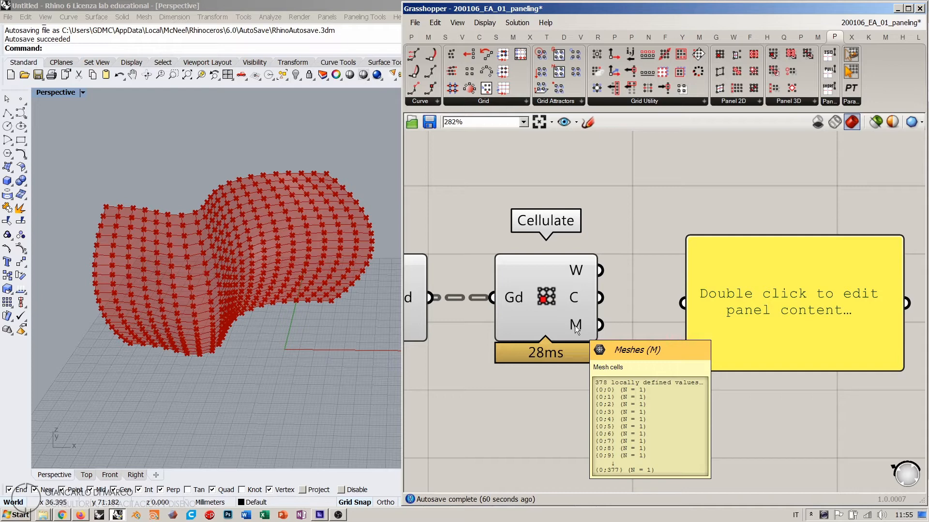
left_click_drag(599, 270, 683, 303)
left_click(668, 217)
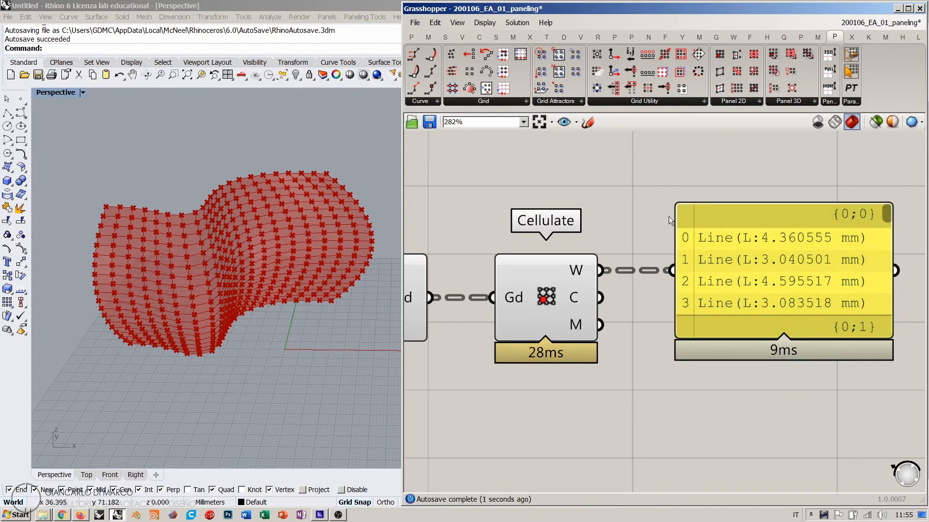
scroll(168, 246, "up", 5)
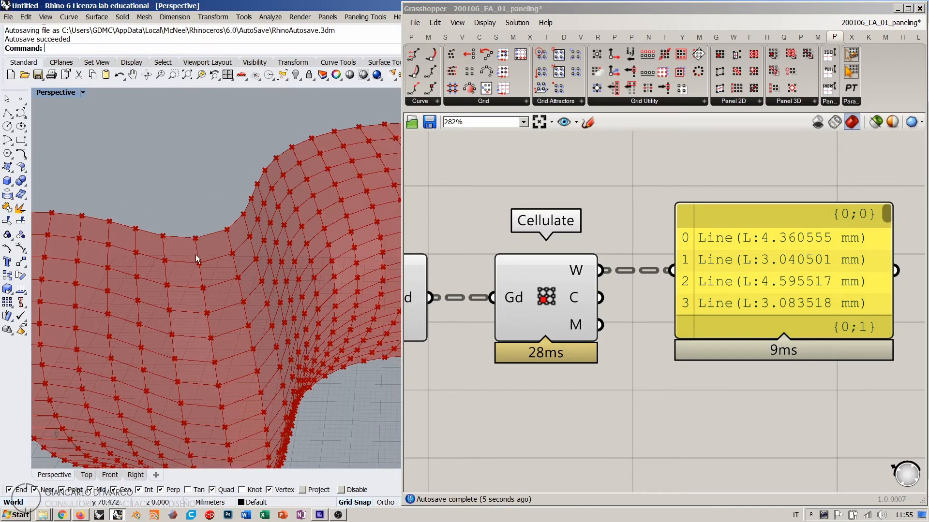
left_click_drag(762, 338, 760, 448)
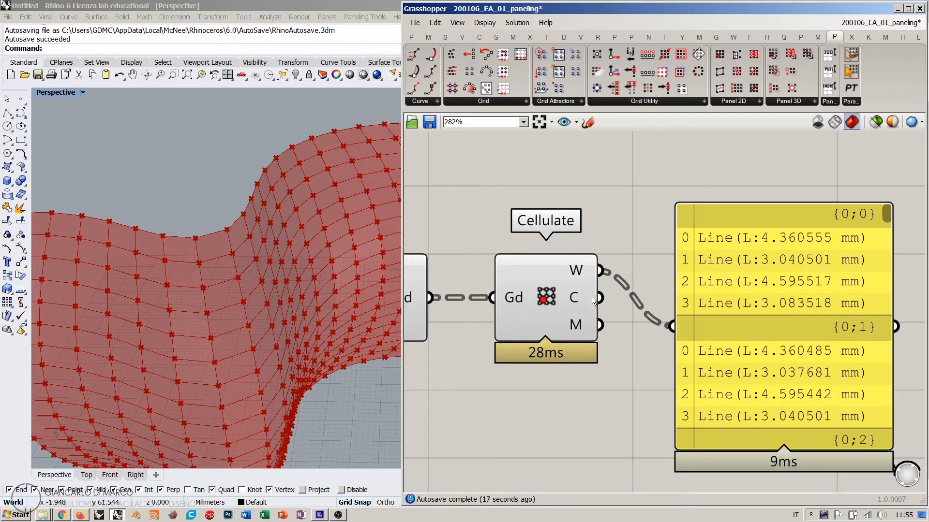
- Connect Cellulate's C output to the Panel instead and widen the Panel to read each cell's point coordinates
left_click_drag(600, 297, 734, 288)
right_click_drag(809, 296, 729, 285)
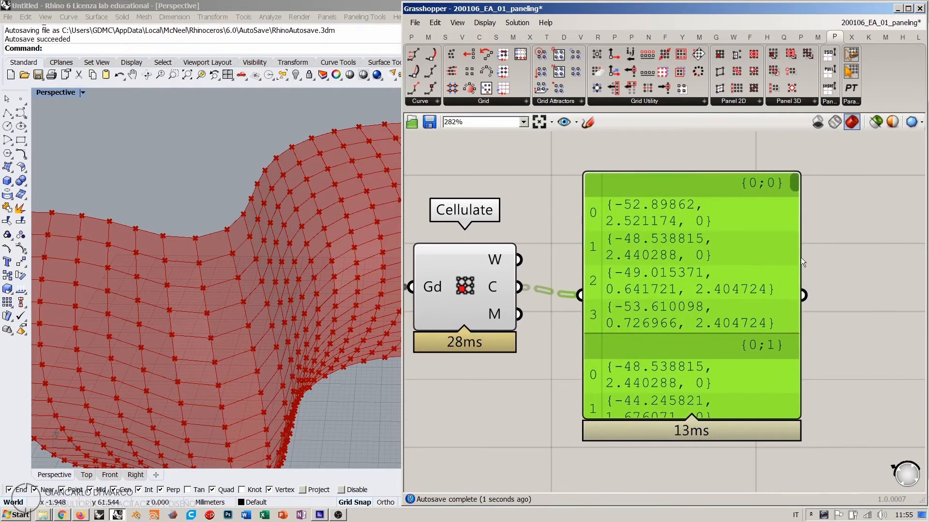
left_click_drag(800, 257, 922, 256)
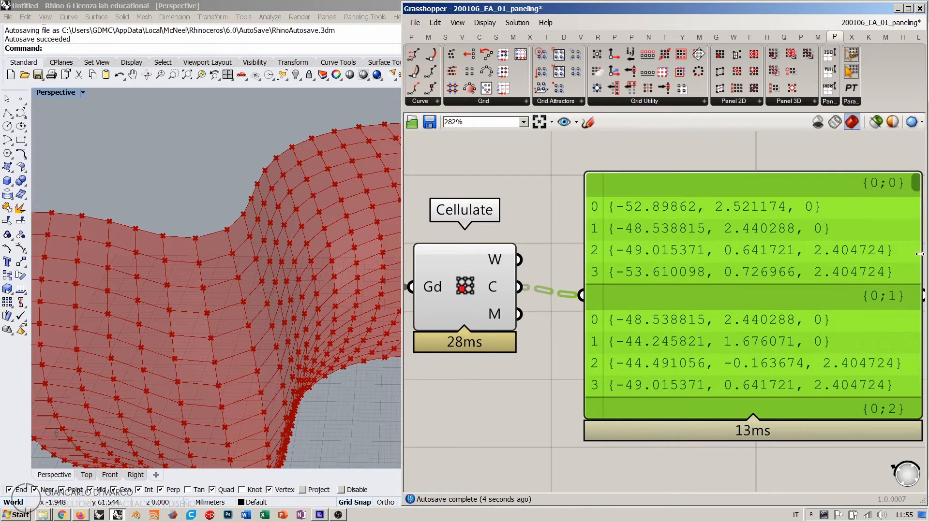
right_click_drag(800, 272, 790, 273)
scroll(790, 274, "down", 2)
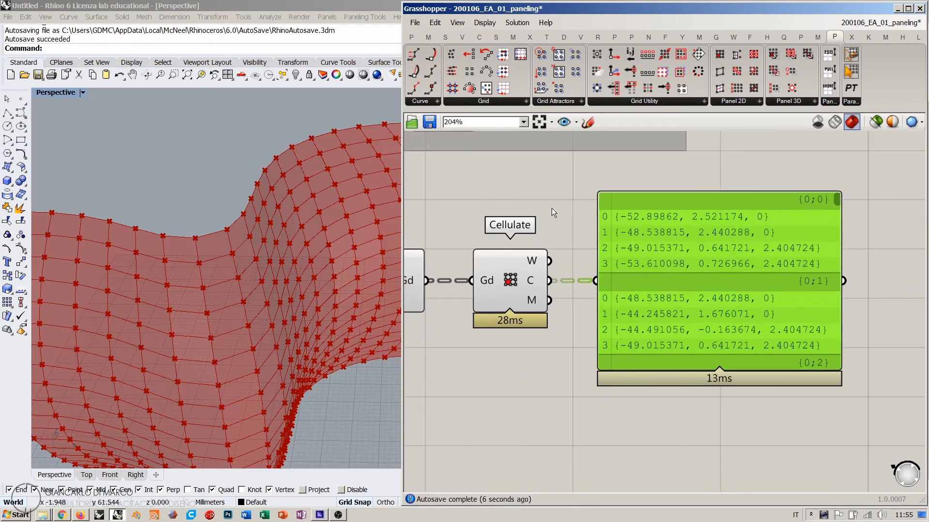
left_click(551, 208)
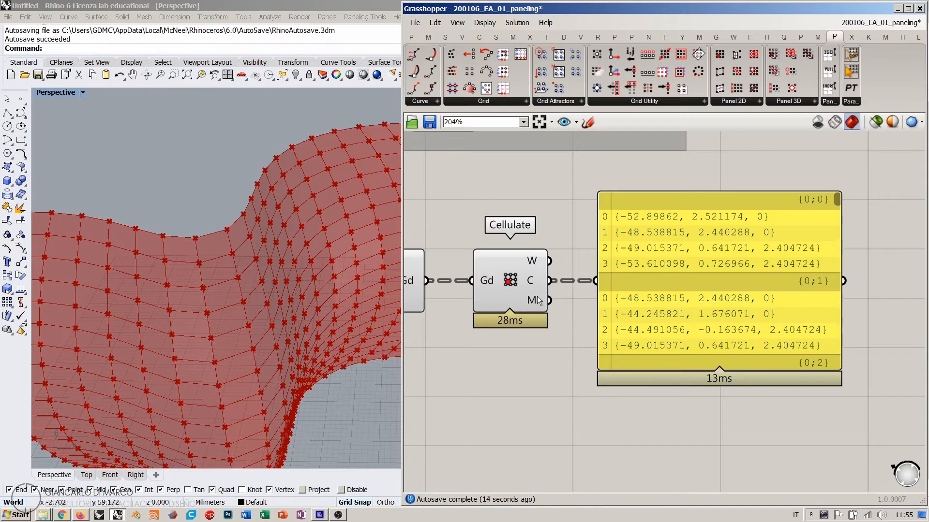
- Connect Cellulate's M output to the Panel instead and examine the mesh cells' data structure and preview
left_click_drag(546, 301, 597, 281)
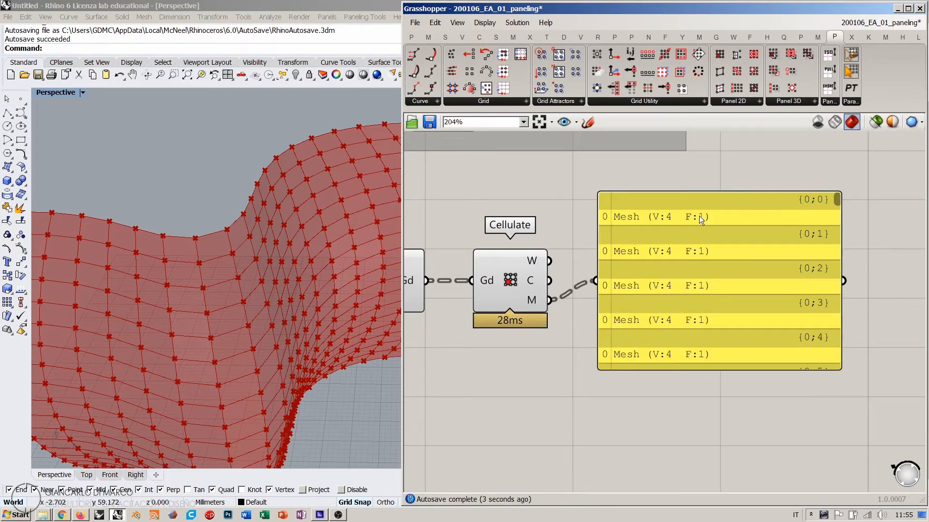
right_click_drag(222, 315, 225, 272)
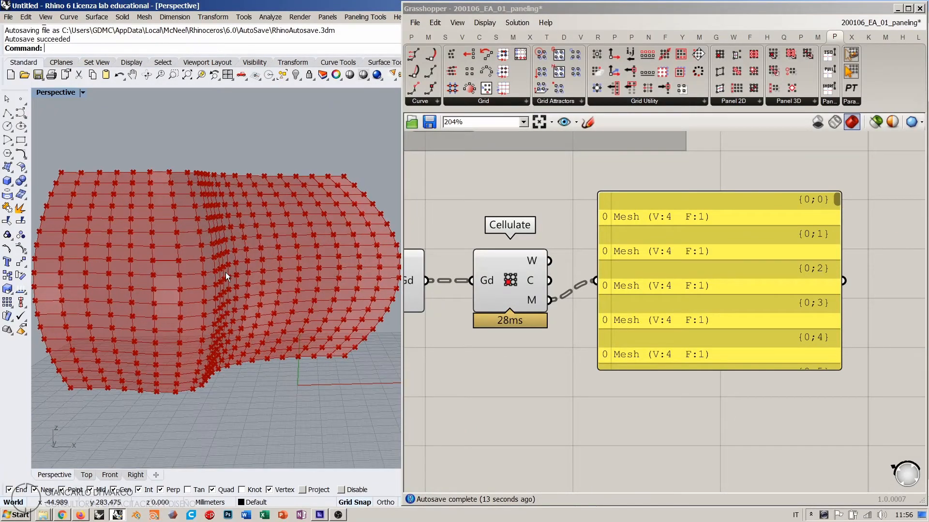
mouse_move(540, 306)
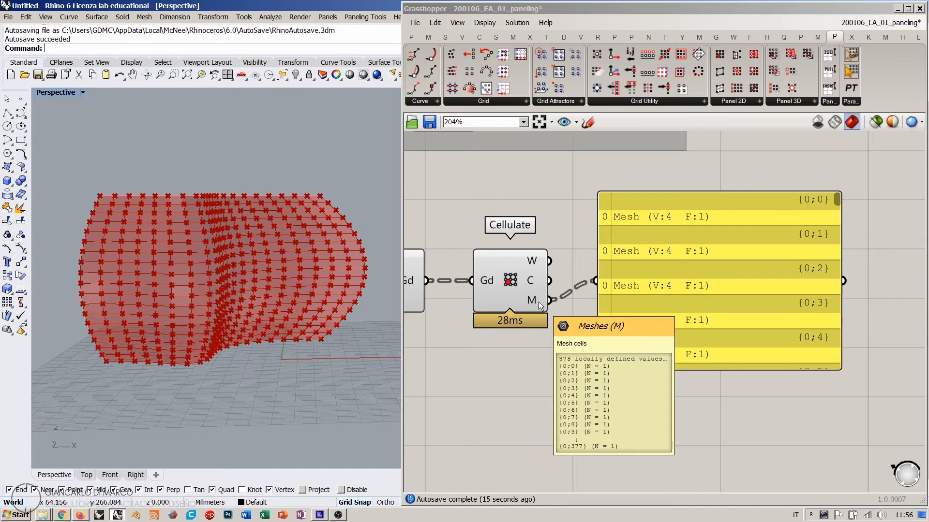
- Compare the Cellulate mesh cells with the untrimmed surfaces from the earlier Divide Domain² and Isotrim subdivision
right_click_drag(540, 305, 527, 392)
scroll(527, 391, "down", 4)
right_click_drag(612, 211, 674, 360)
scroll(627, 226, "down", 1)
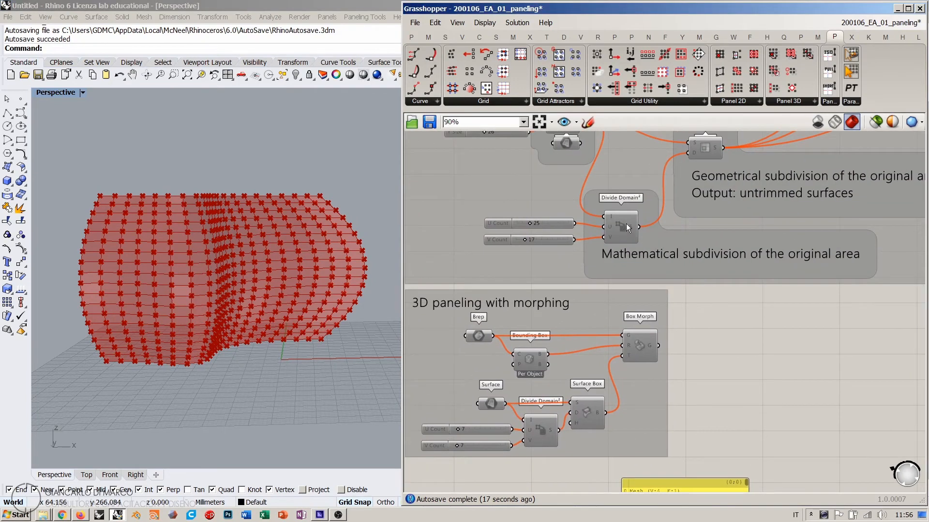
scroll(627, 227, "down", 1)
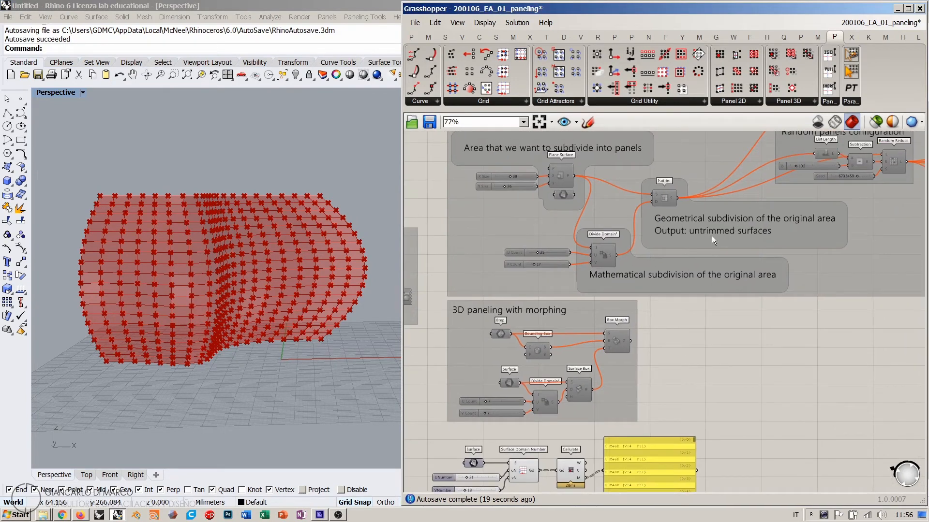
right_click_drag(573, 399, 667, 225)
scroll(653, 328, "up", 5)
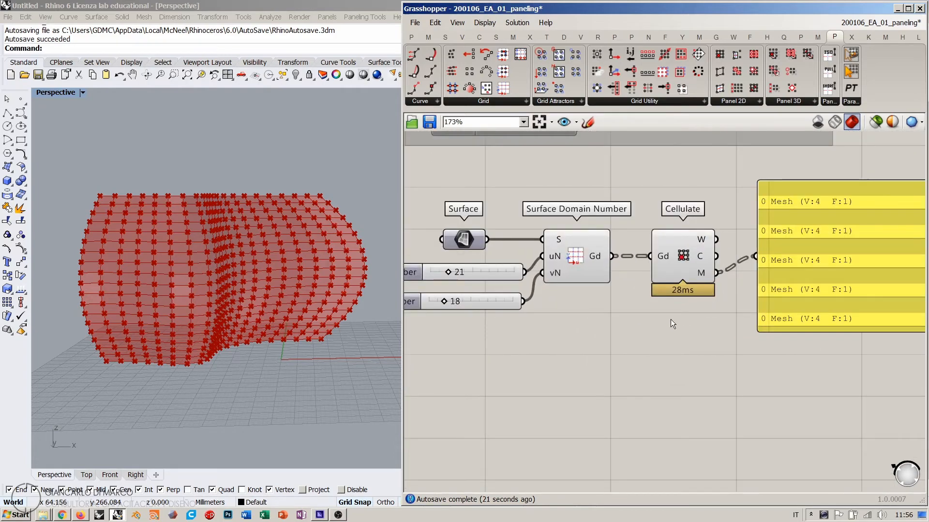
right_click_drag(390, 362, 157, 266)
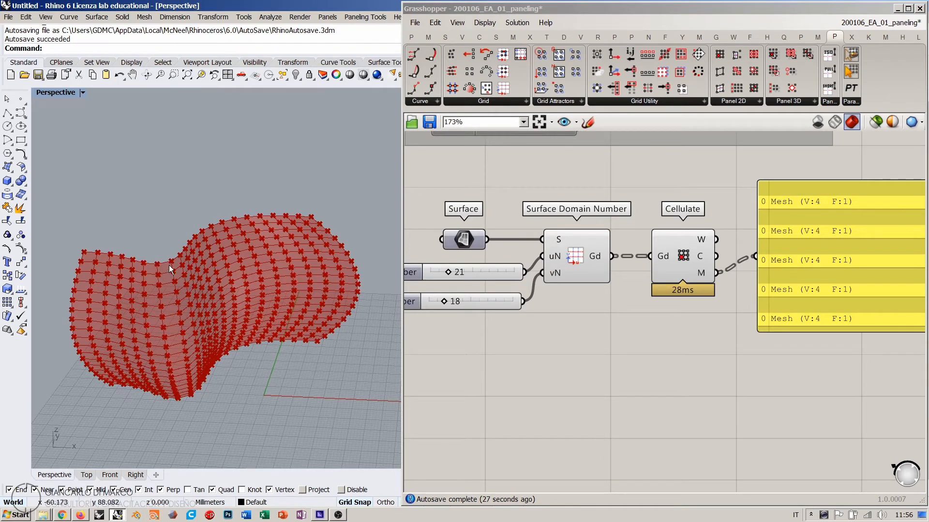
- Delete the Panel connected to Cellulate
left_click(682, 338)
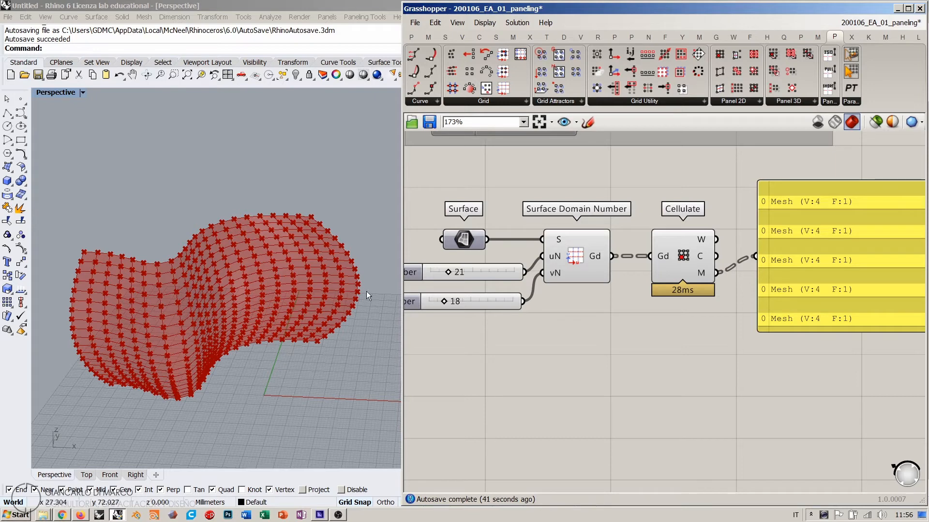
right_click_drag(707, 295, 563, 286)
left_click_drag(660, 249, 745, 261)
key("Delete")
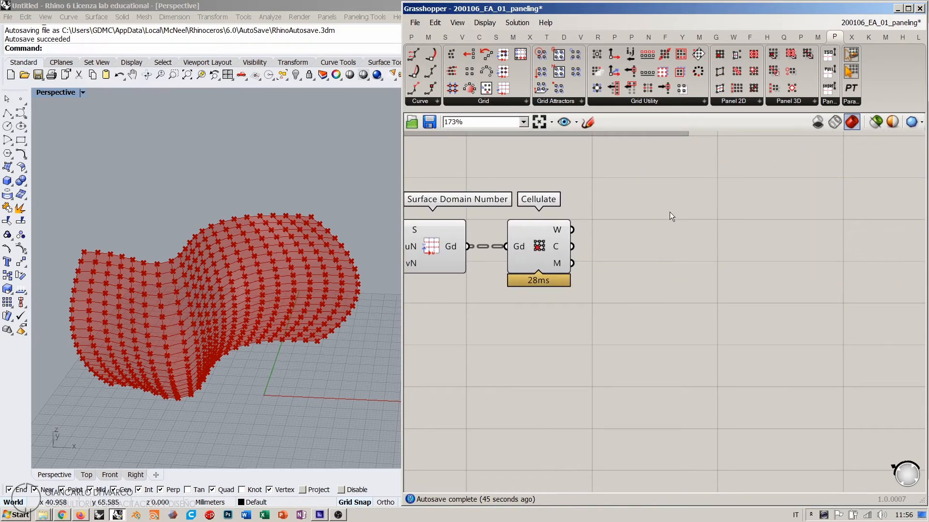
- Bring up the Weaverbird components and turn off the previews of Surface Domain Number and Cellulate
left_click(735, 36)
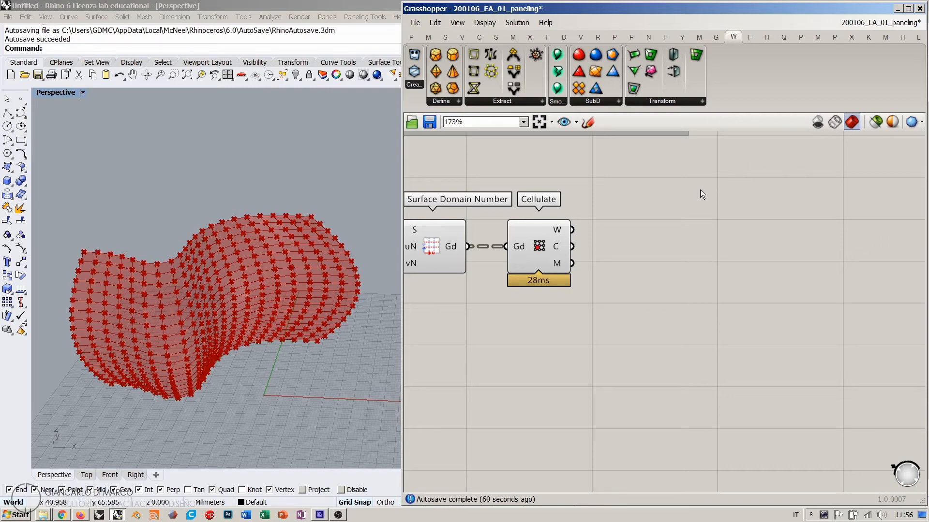
right_click_drag(329, 270, 300, 271)
right_click_drag(489, 265, 536, 260)
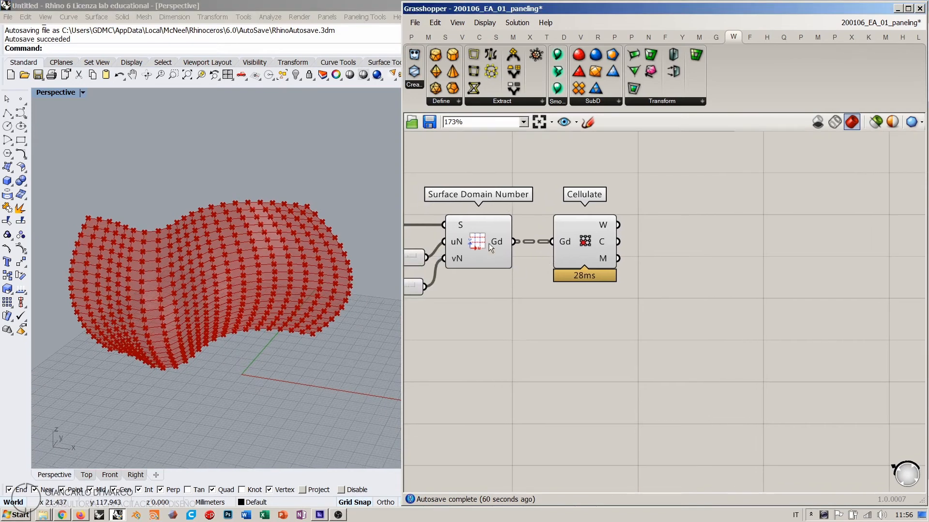
left_click(488, 245)
key("ctrl+q")
left_click(501, 278)
left_click(572, 246)
key("ctrl+q")
left_click(605, 289)
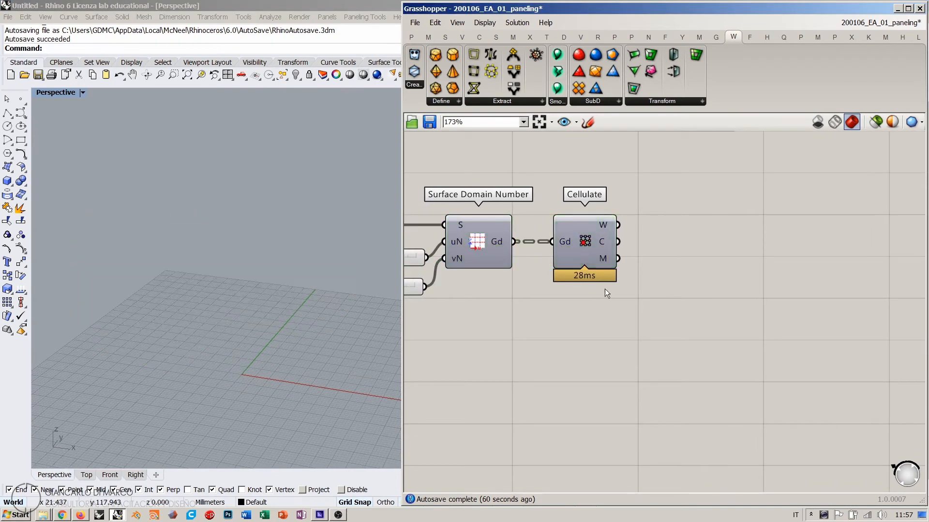
- Add a Mesh parameter beside Cellulate and connect Cellulate's M output to it
double_click(699, 283)
type("mesh")
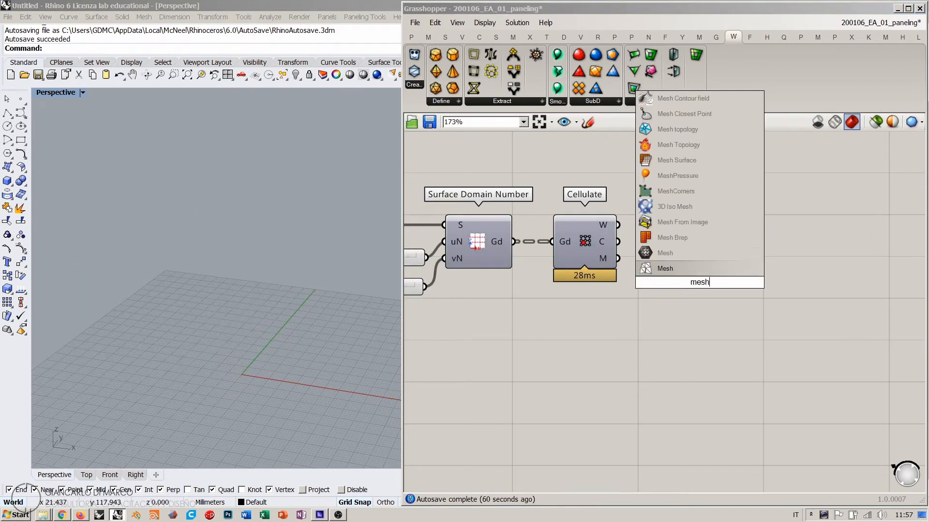
left_click(665, 253)
left_click_drag(617, 259, 681, 260)
left_click(680, 309)
mouse_move(259, 255)
right_mouse_down()
mouse_move(261, 222)
mouse_move(261, 242)
right_mouse_up()
right_click_drag(736, 312, 671, 317)
left_click_drag(611, 263, 603, 265)
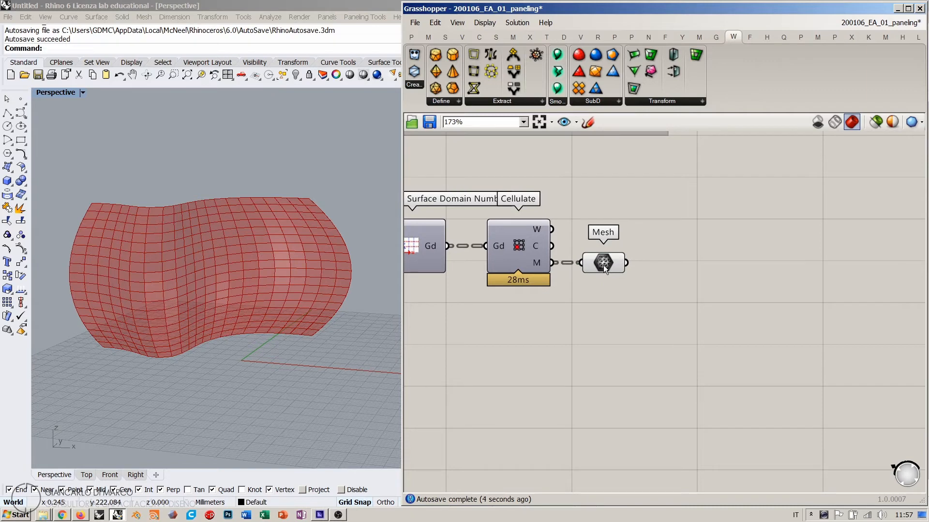
- Flatten the Mesh parameter and compare its data with Cellulate's M output
mouse_move(604, 266)
mouse_move(598, 264)
left_mouse_down()
mouse_move(654, 266)
mouse_move(604, 266)
left_mouse_up()
right_click(599, 263)
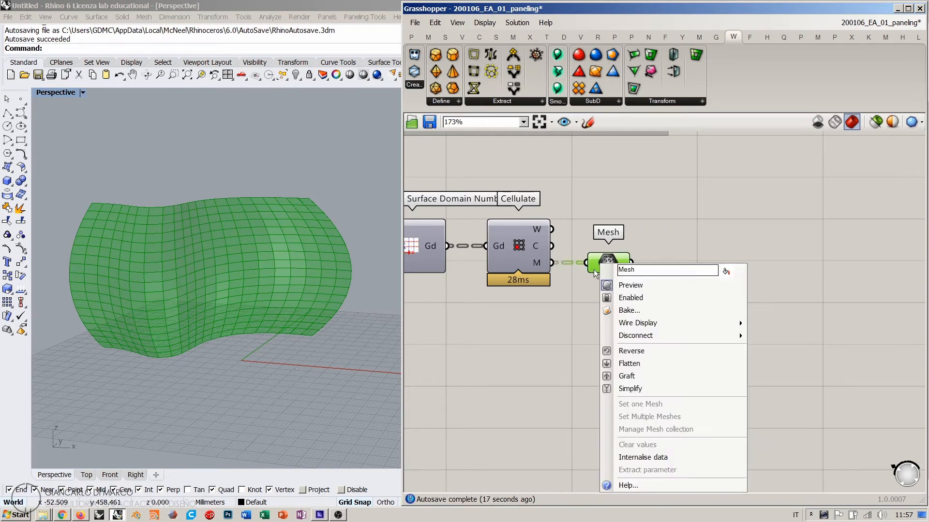
left_click(624, 365)
mouse_move(608, 266)
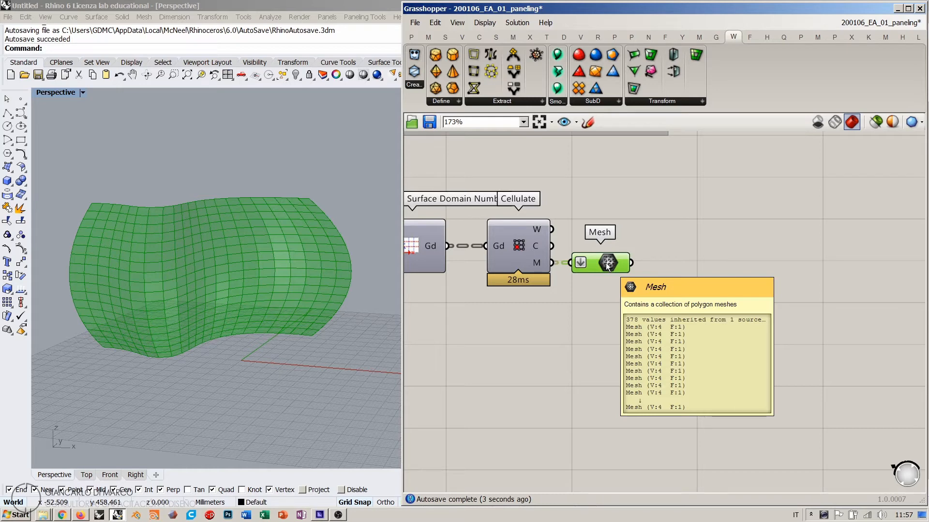
mouse_move(536, 263)
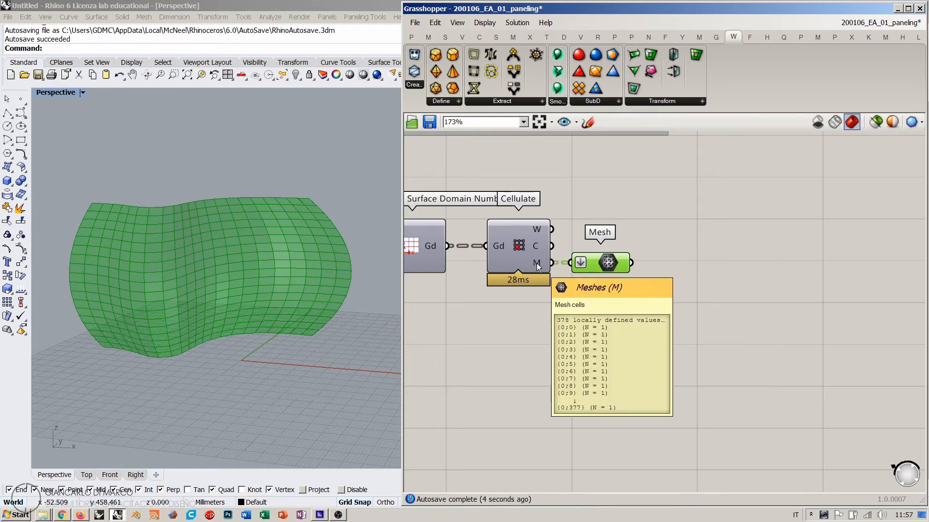
- Add Weaverbird's Join Meshes and Weld and connect the flattened Mesh parameter to its M+ input
right_click_drag(685, 254, 617, 252)
left_click(617, 232)
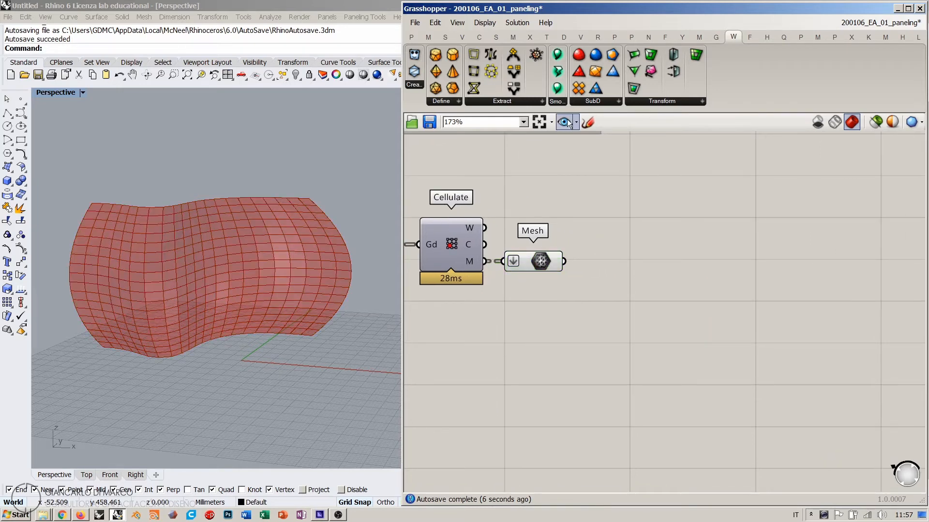
left_click(506, 102)
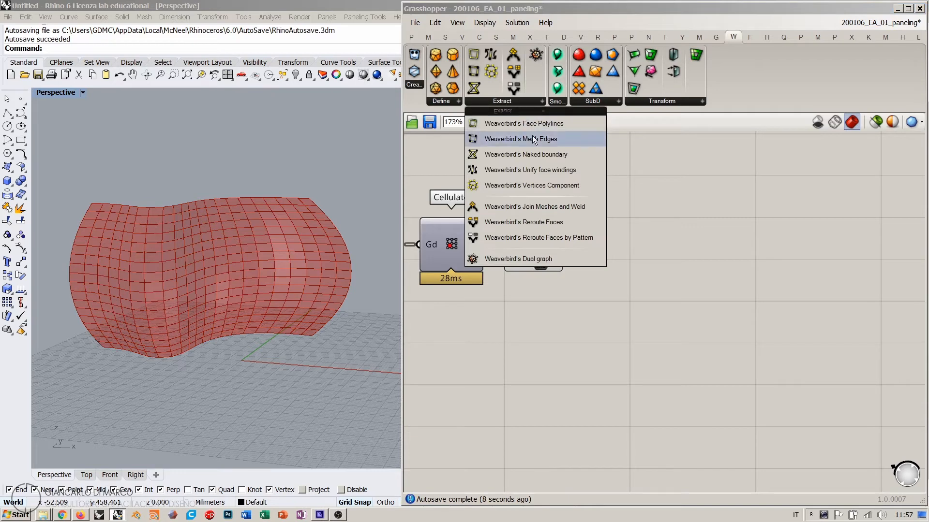
left_click_drag(534, 207, 629, 270)
left_click_drag(564, 261, 632, 269)
- Turn off the Mesh parameter's preview and examine the M+ input and M output of Join Meshes and Weld
left_click(534, 259)
key("ctrl+q")
left_click(560, 310)
left_click(617, 314)
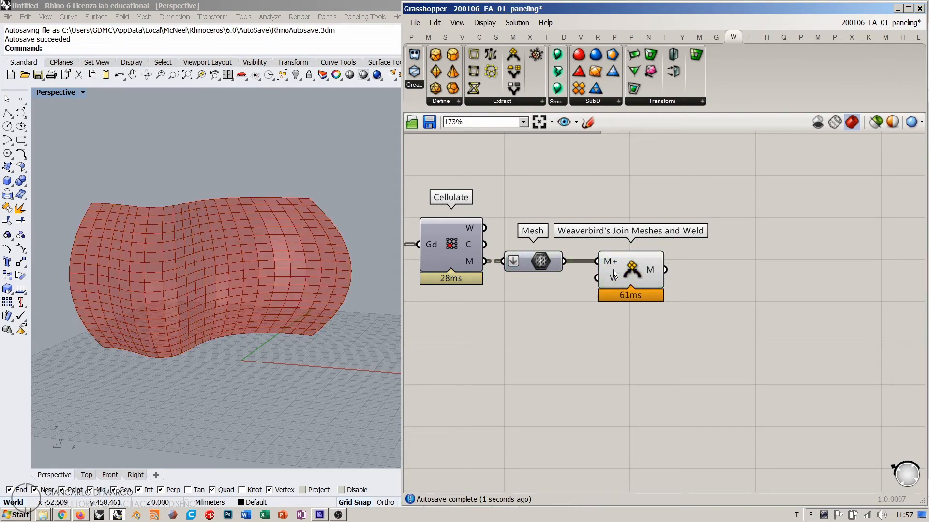
mouse_move(610, 262)
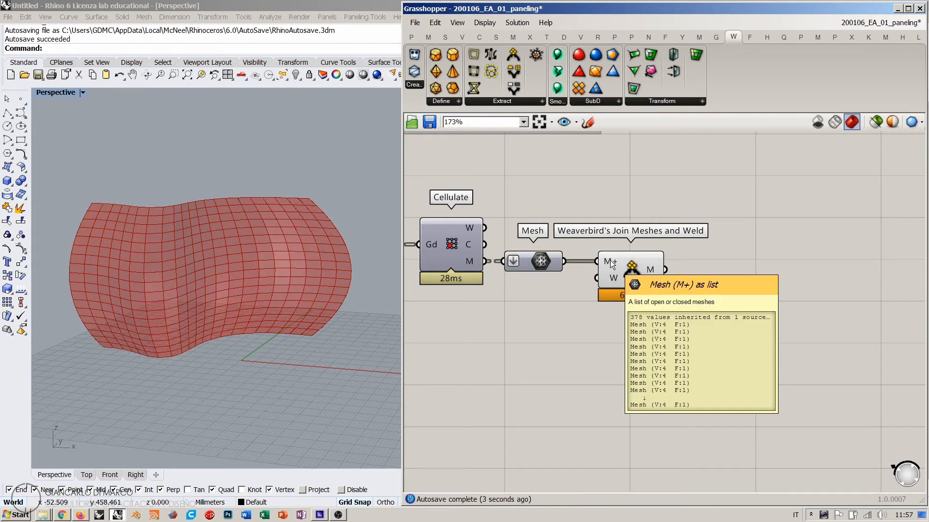
mouse_move(651, 271)
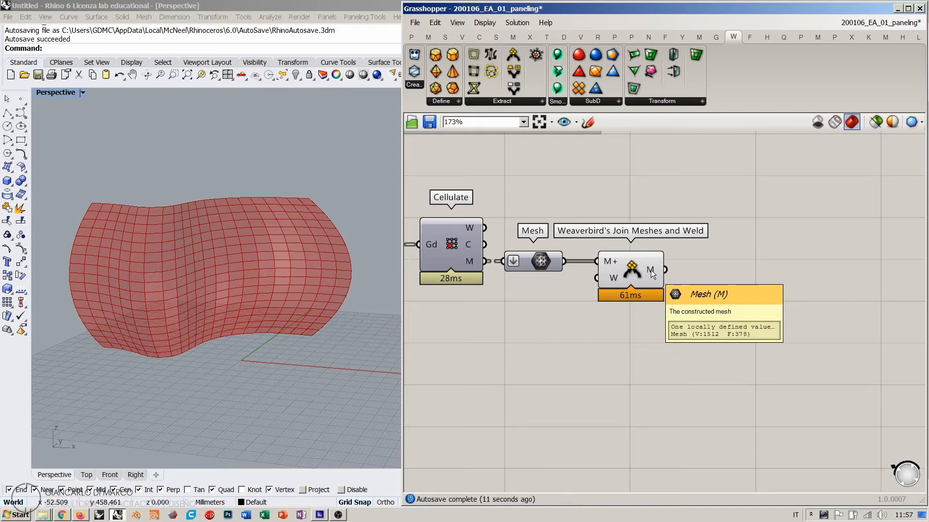
- Add Weaverbird's Picture Frame, connect the joined mesh to its M input and turn off the preview of Join Meshes and Weld
left_click(651, 271)
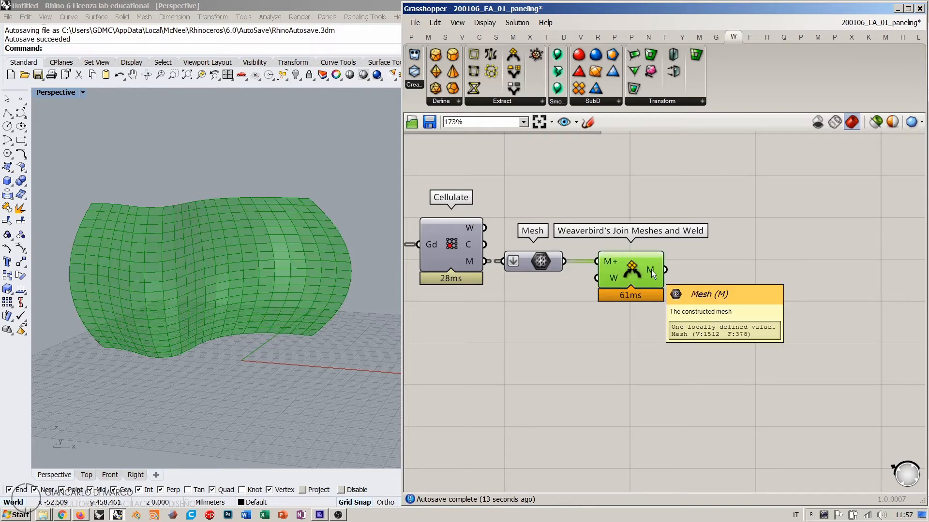
left_click(668, 261)
right_click_drag(668, 261, 597, 260)
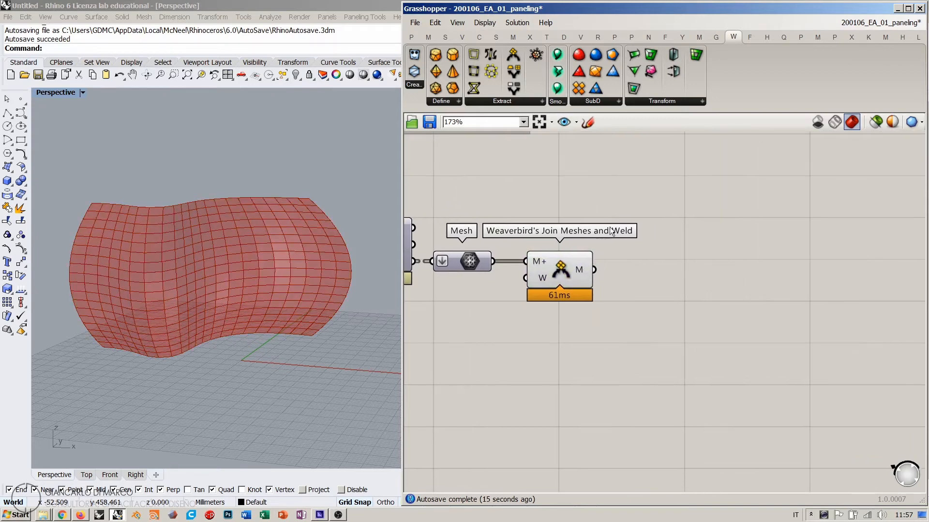
left_click(662, 101)
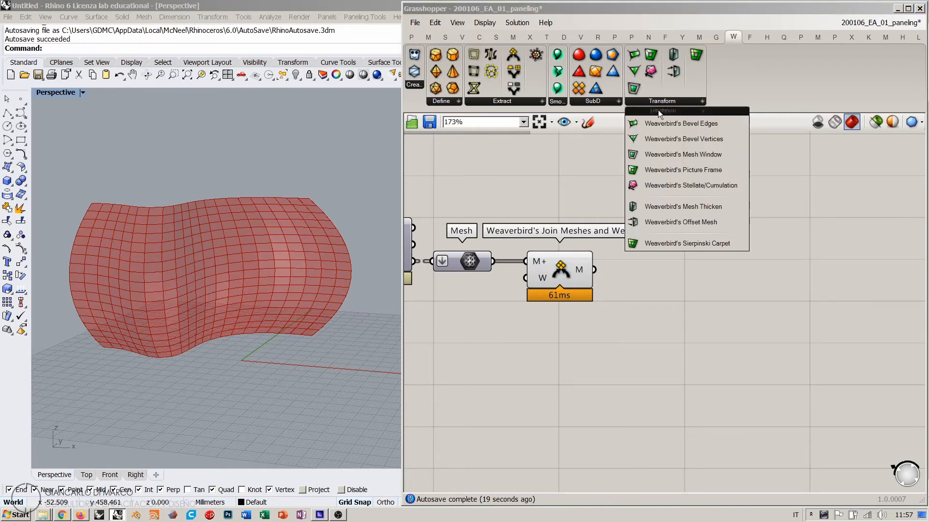
left_click(682, 169)
left_click(663, 300)
left_click(558, 271)
key("ctrl+q")
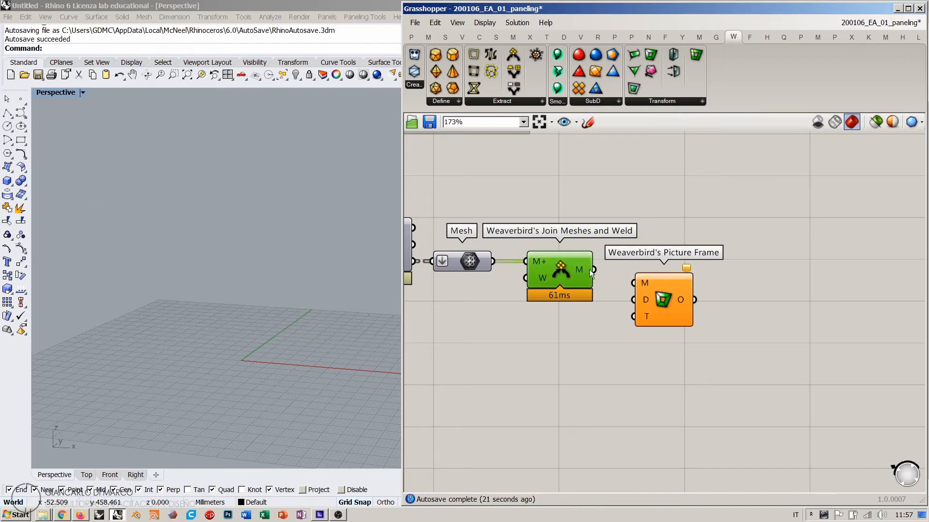
left_click_drag(593, 270, 665, 280)
left_click(595, 341)
left_click(649, 372)
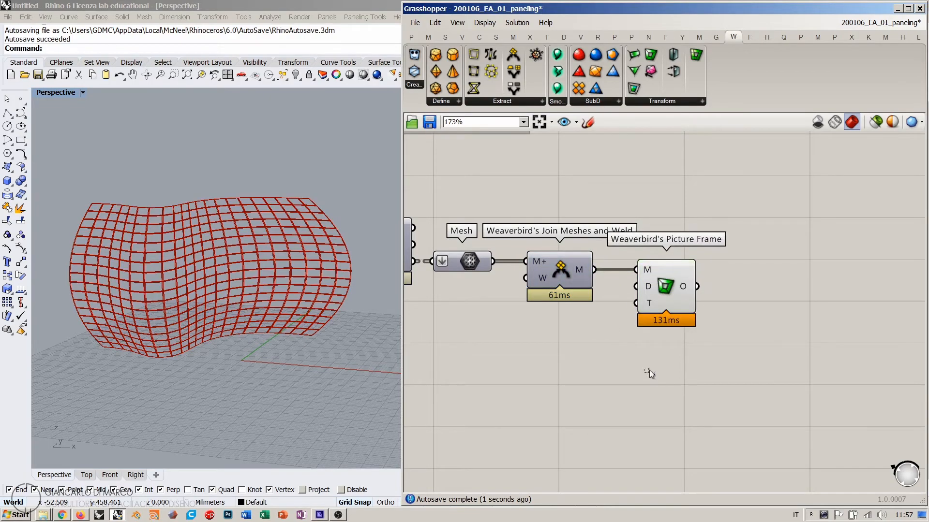
- Add a number slider from 0.00 to 20 and connect it to the D input of Picture Frame
right_click_drag(217, 270, 169, 265)
scroll(164, 264, "up", 10)
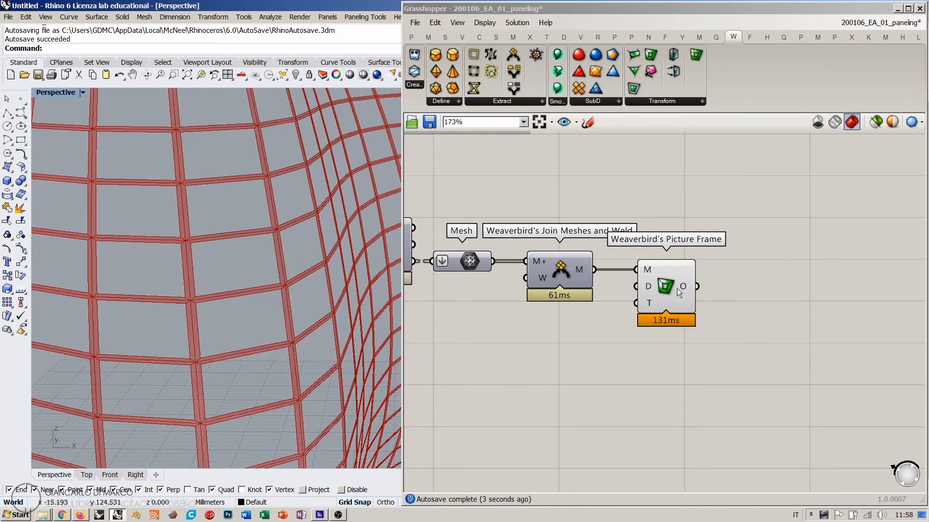
mouse_move(681, 288)
mouse_move(648, 290)
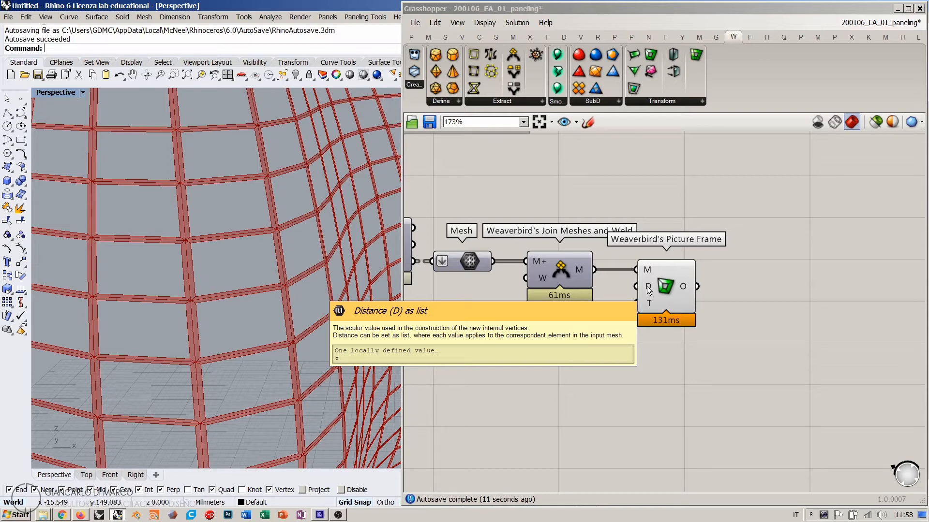
double_click(560, 360)
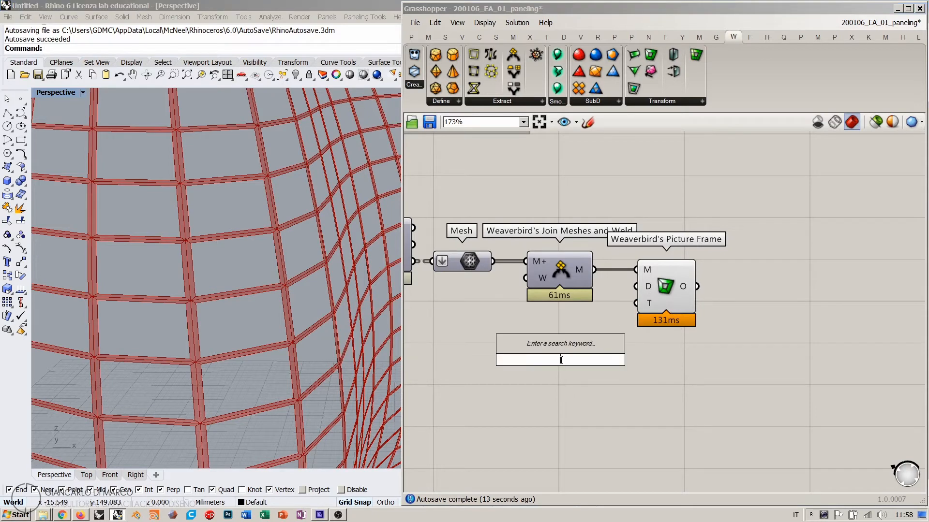
type("0.00<")
key("Return")
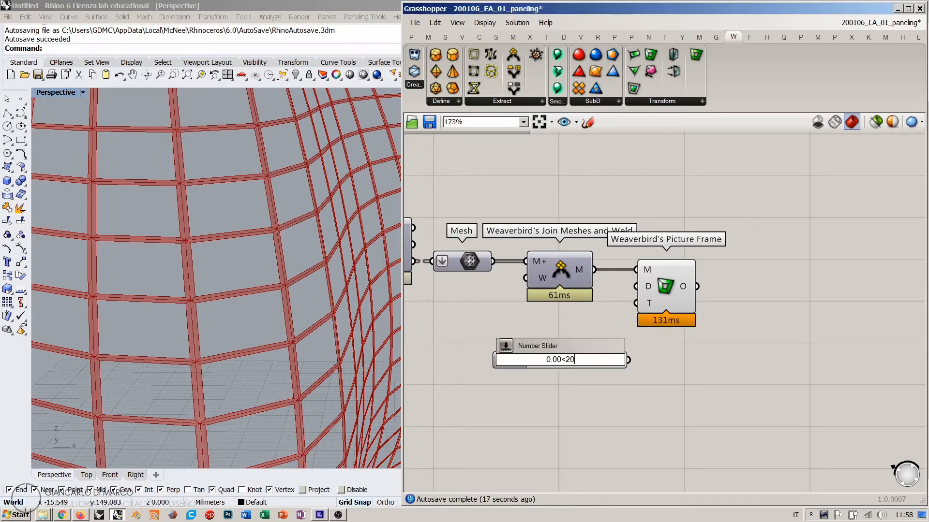
left_click_drag(636, 286, 569, 317)
left_click(570, 350)
- Set Picture Frame's Distance to 20.00 and shift the component slightly downward on the canvas
right_click_drag(314, 258, 192, 273)
scroll(192, 273, "up", 5)
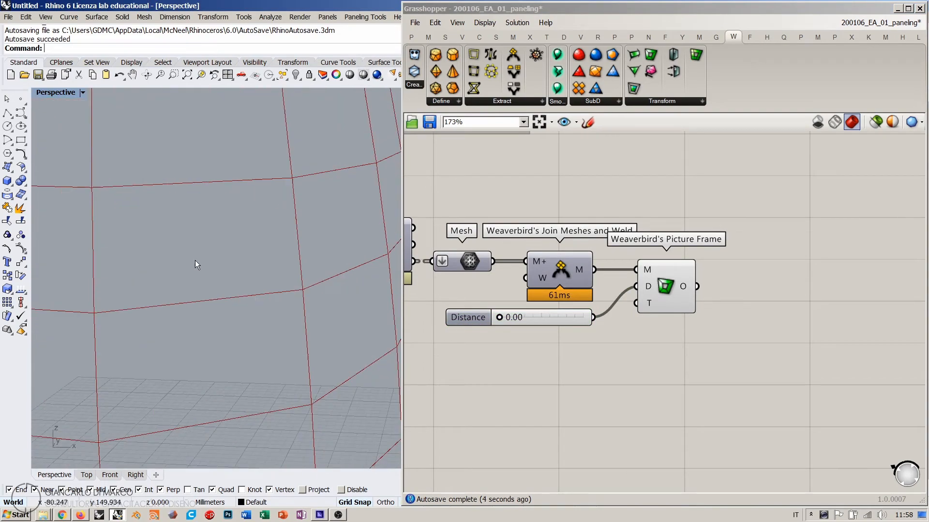
left_click_drag(499, 318, 593, 317)
scroll(257, 276, "down", 6)
mouse_move(257, 276)
right_mouse_down()
mouse_move(218, 281)
mouse_move(227, 252)
mouse_move(273, 252)
mouse_move(286, 269)
mouse_move(266, 268)
mouse_move(267, 258)
right_mouse_up()
scroll(251, 260, "up", 3)
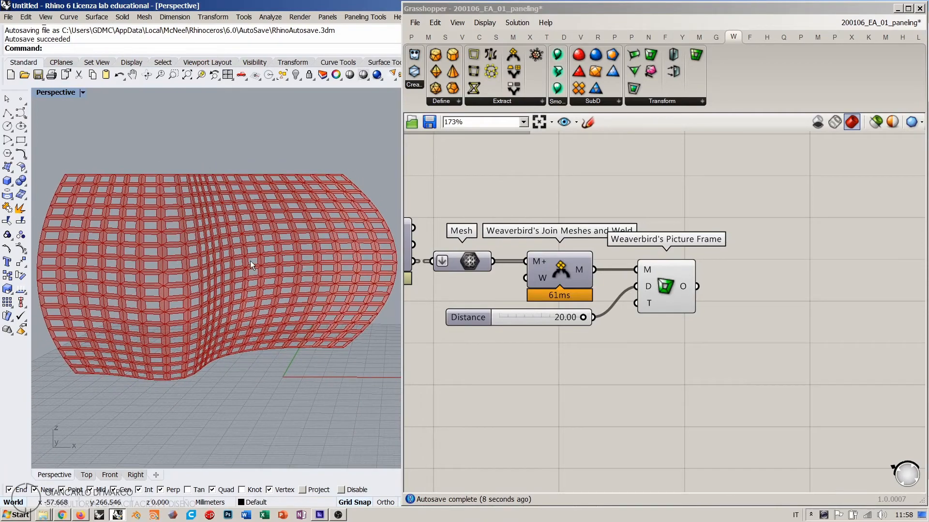
scroll(249, 261, "down", 1)
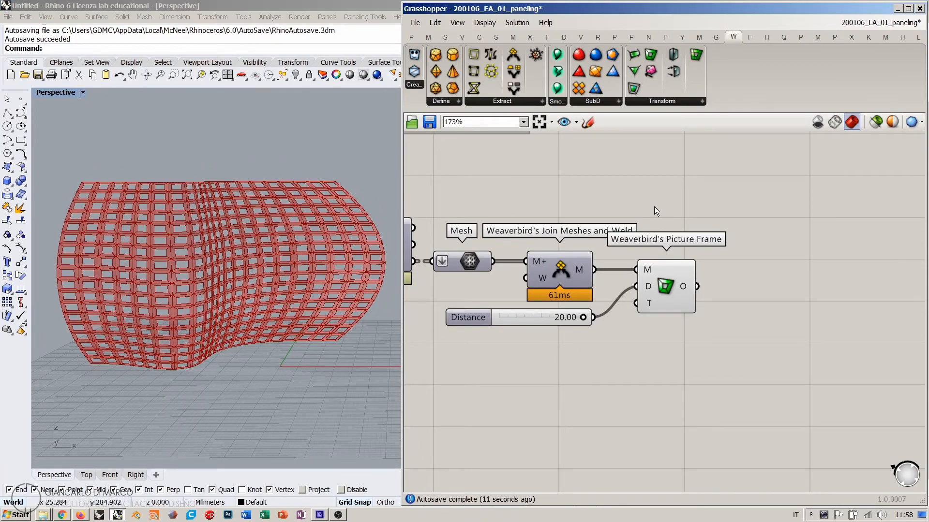
left_click_drag(669, 282, 673, 310)
left_click(715, 228)
- Add Weaverbird's Mesh Thicken, connect Picture Frame's O output to its M input and turn off Picture Frame's preview
right_click_drag(715, 228, 691, 229)
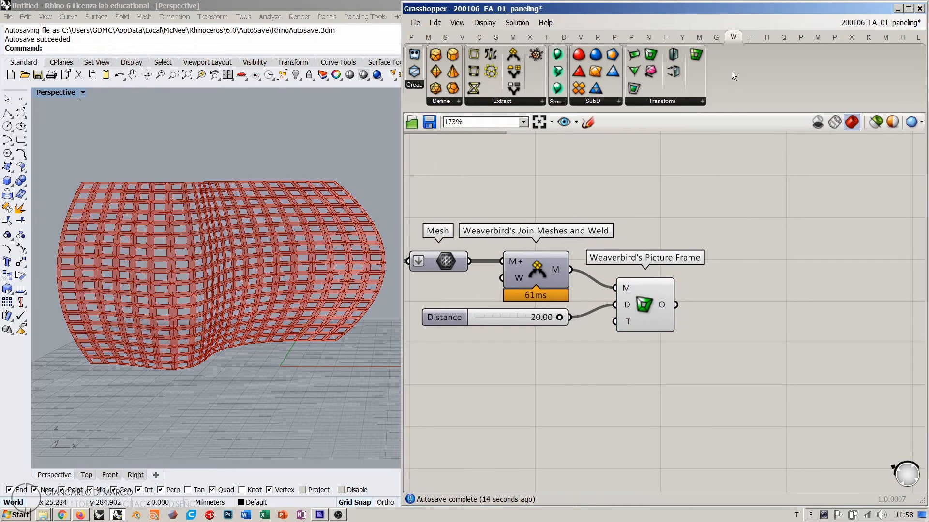
left_click(702, 101)
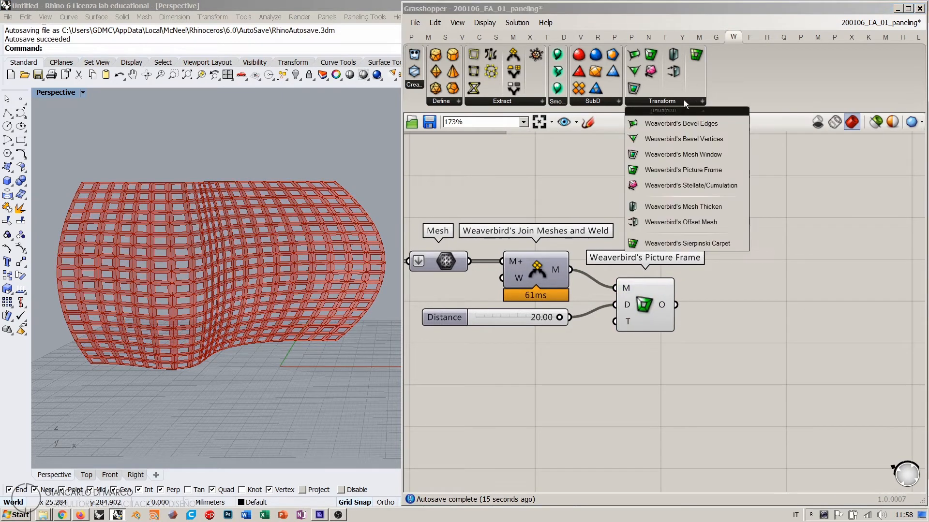
left_click(722, 210)
left_click(745, 323)
left_click(669, 318)
key("ctrl+q")
left_click_drag(677, 304, 764, 315)
left_click(721, 331)
- Add a two-decimal number slider starting at 0.00, connect it to Mesh Thicken's D input and place it below Picture Frame
mouse_move(749, 324)
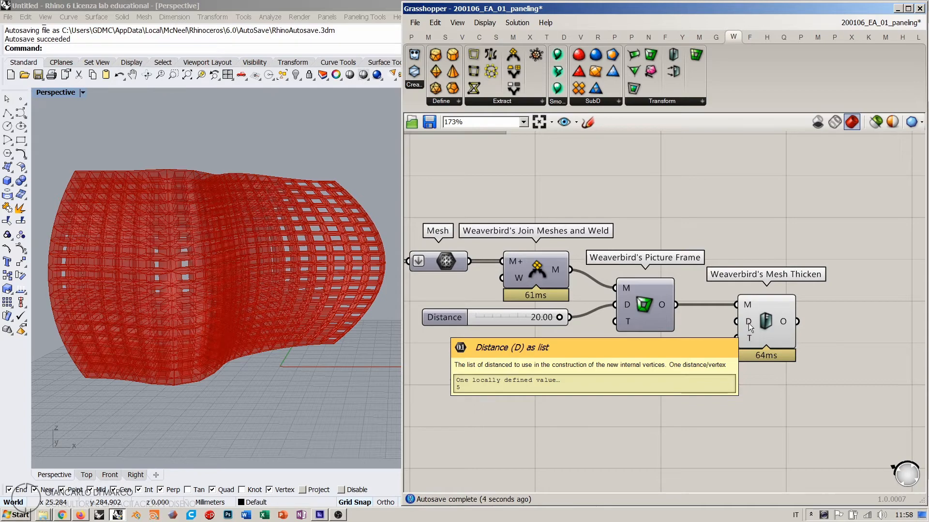
right_click_drag(302, 252, 282, 280)
scroll(269, 322, "up", 3)
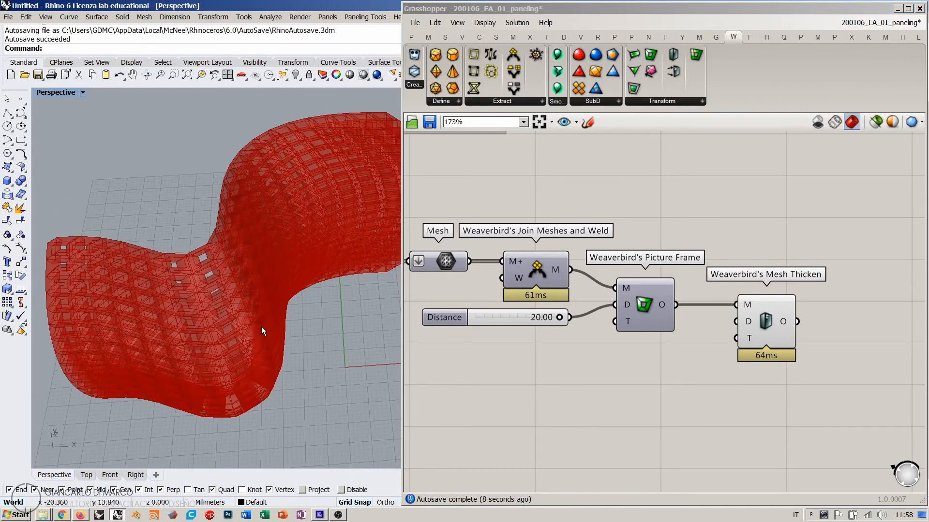
right_click_drag(274, 313, 265, 305)
double_click(626, 380)
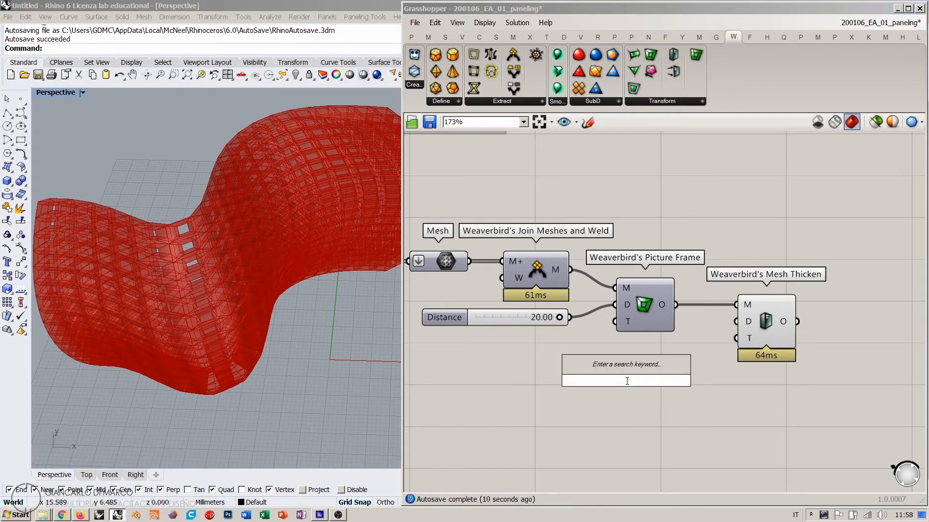
type("0.00")
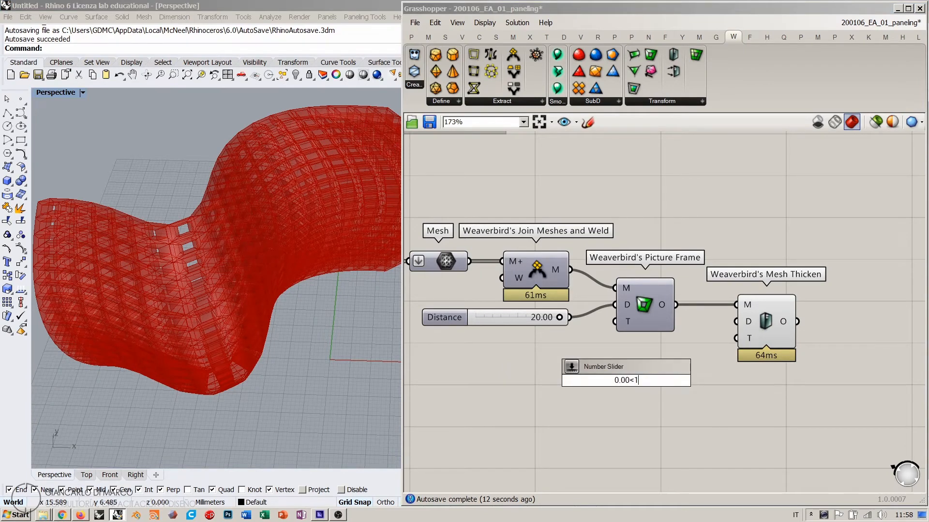
type("<1")
key("Return")
left_click_drag(705, 381, 736, 321)
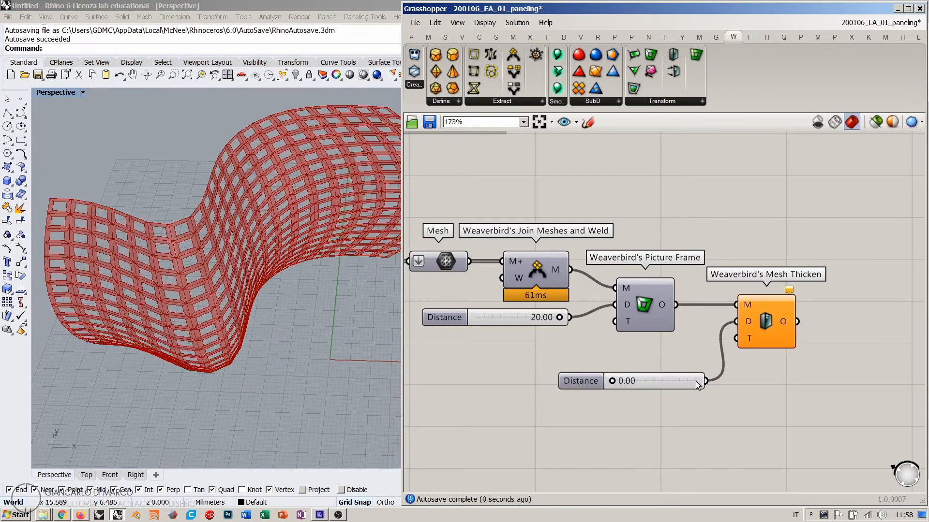
left_click_drag(695, 381, 661, 353)
left_click(665, 365)
left_click(659, 353)
left_click(661, 373)
- Set Mesh Thicken's Distance to 0.35 and inspect the thickened frame mesh from several angles
right_click_drag(242, 271, 263, 266)
scroll(255, 267, "up", 4)
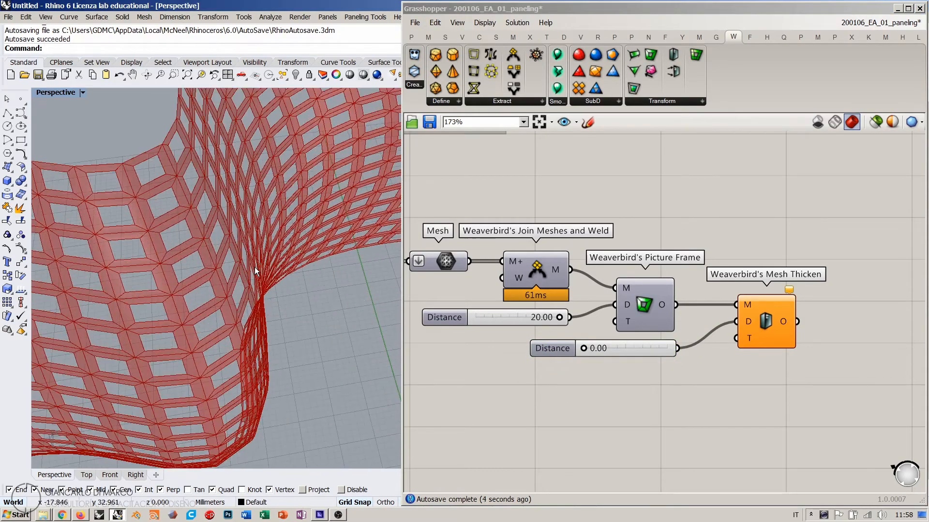
left_click_drag(582, 349, 586, 350)
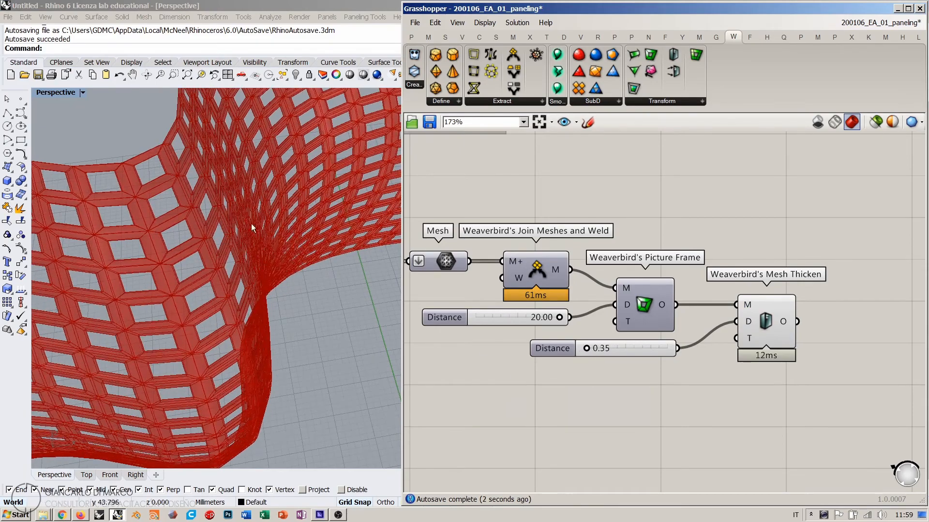
right_click_drag(271, 266, 180, 256)
scroll(180, 259, "down", 5)
scroll(286, 193, "up", 6)
right_click_drag(265, 268, 274, 209)
scroll(329, 184, "down", 5)
- Shift Mesh Thicken slightly on the canvas and turn off its preview
left_click(719, 208)
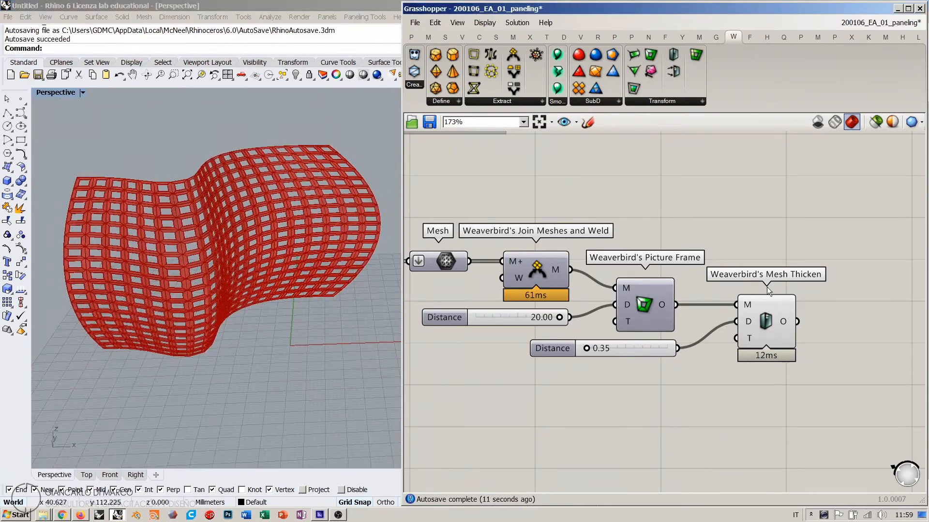
left_click_drag(765, 316, 750, 326)
key("ctrl+q")
left_click(759, 252)
right_click_drag(758, 252, 670, 246)
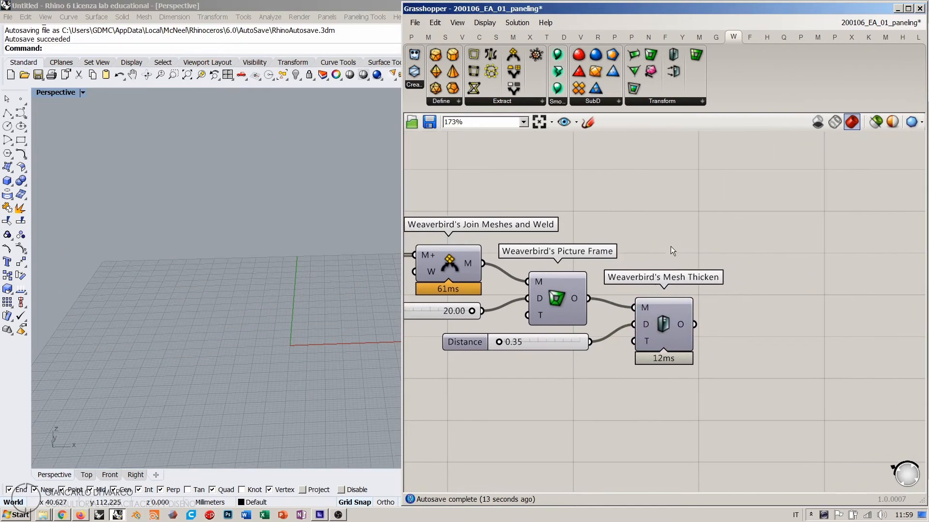
- Add Weaverbird's Catmull-Clark Subdivision above Mesh Thicken and connect Picture Frame's O output to its M input
left_click(661, 101)
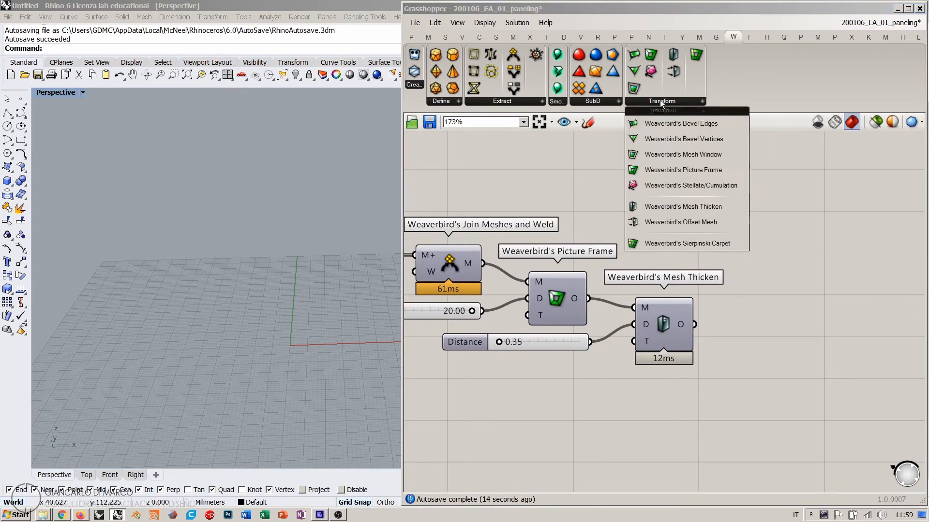
left_click(593, 100)
left_click_drag(600, 123, 694, 218)
left_click(690, 243)
left_click_drag(587, 299, 673, 186)
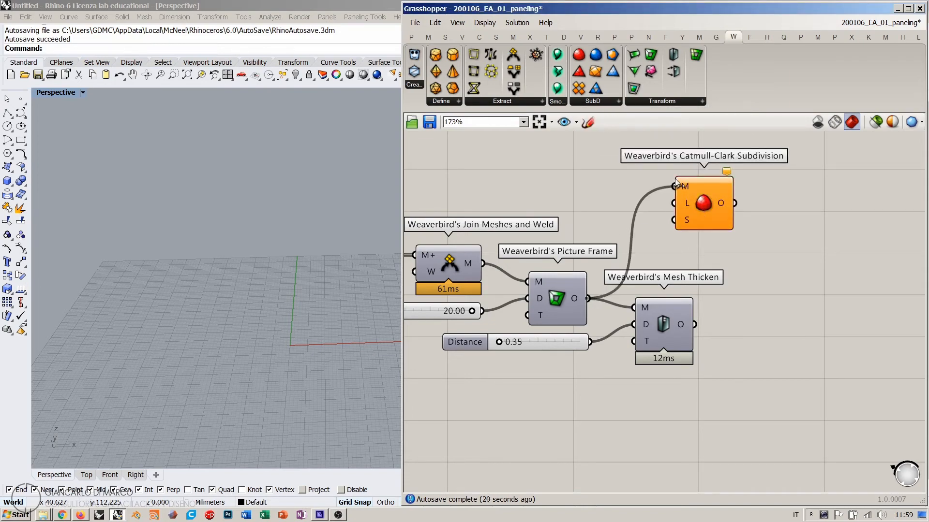
scroll(175, 243, "up", 5)
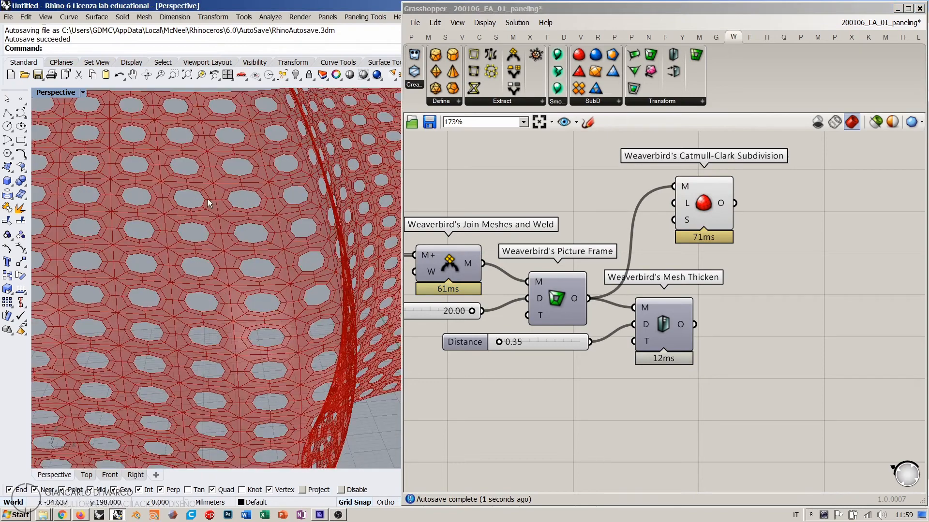
- Add an integer slider from 1 to 3 and connect it to the L input of Catmull-Clark Subdivision
double_click(559, 193)
type("1<3")
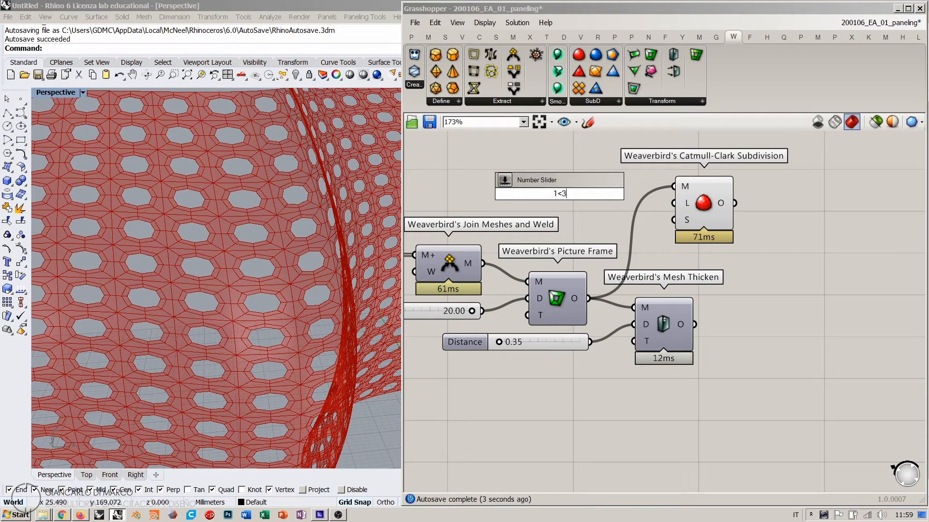
key("Return")
left_click_drag(625, 207, 673, 203)
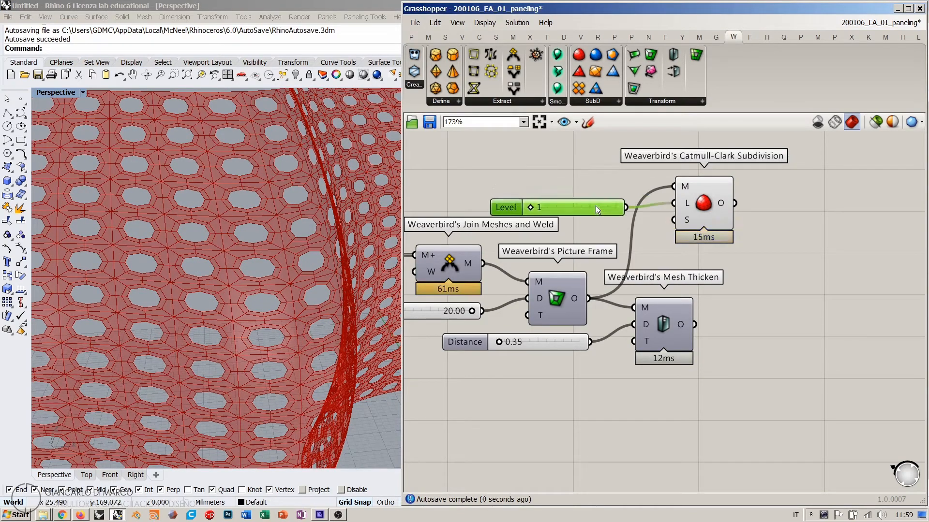
left_click_drag(596, 207, 595, 203)
- Set the Catmull-Clark subdivision Level to 3 and inspect the smoothed mesh up close
left_click_drag(529, 203, 605, 205)
left_click(621, 230)
mouse_move(328, 234)
right_mouse_down()
mouse_move(202, 230)
mouse_move(191, 239)
mouse_move(214, 254)
mouse_move(226, 212)
mouse_move(251, 203)
right_mouse_up()
left_click(582, 161)
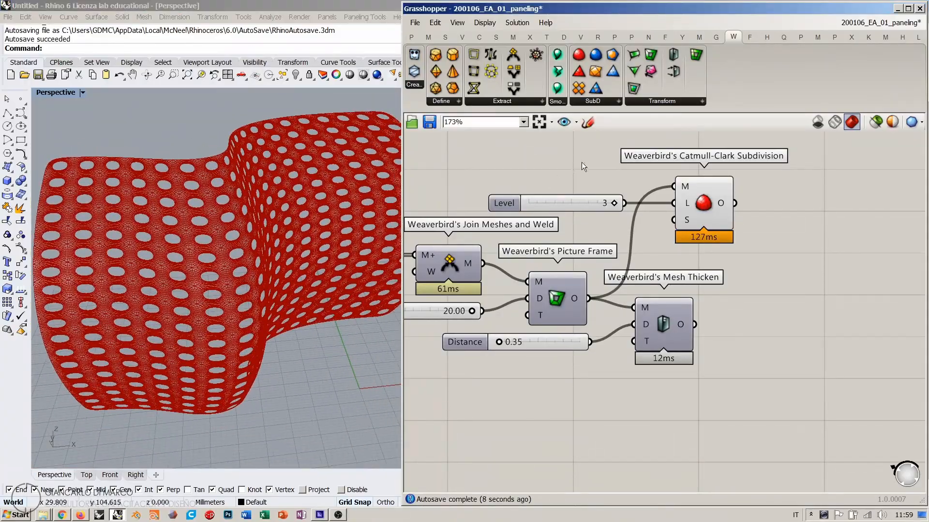
right_click_drag(194, 225, 262, 172)
scroll(255, 226, "up", 7)
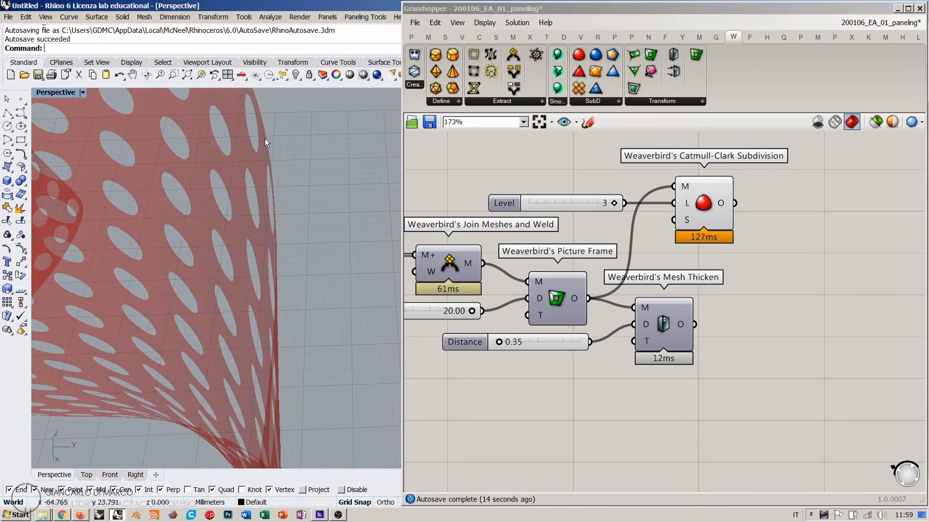
right_click_drag(265, 138, 197, 181)
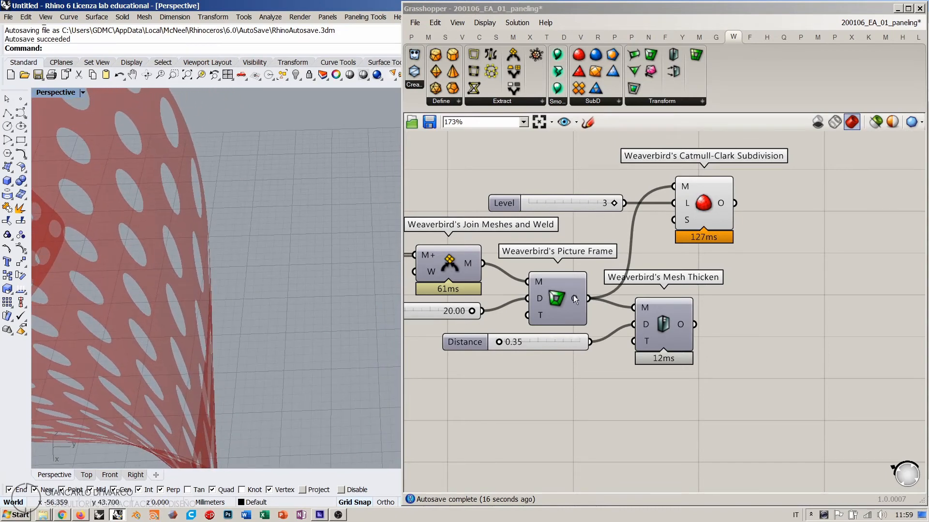
- Replace the M input of Catmull-Clark Subdivision with Mesh Thicken's O output and inspect the thickened smooth mesh
mouse_move(574, 300)
left_click_drag(694, 324, 674, 186)
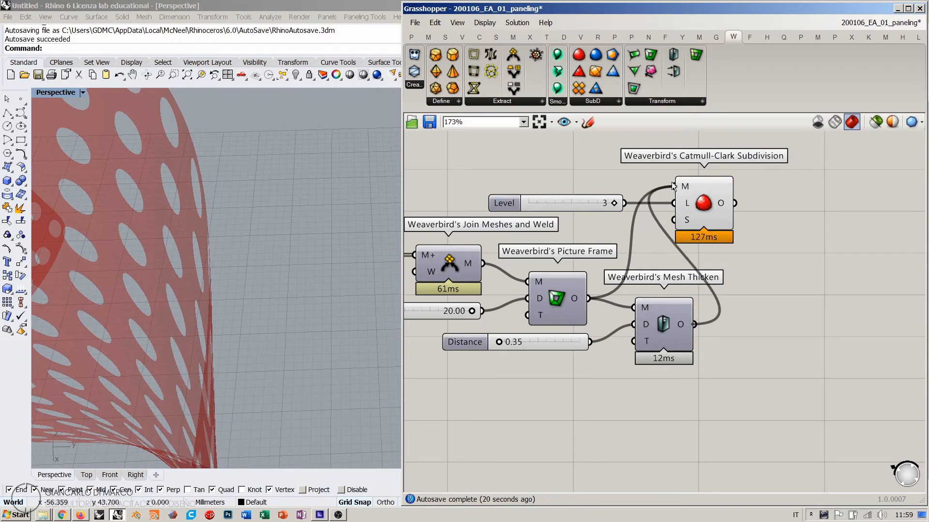
right_click_drag(307, 282, 273, 241)
scroll(249, 194, "up", 6)
scroll(236, 185, "down", 6)
- Move the Cellulate component a little farther away from the Mesh parameter
right_click_drag(509, 156, 733, 153)
left_click_drag(505, 240, 492, 237)
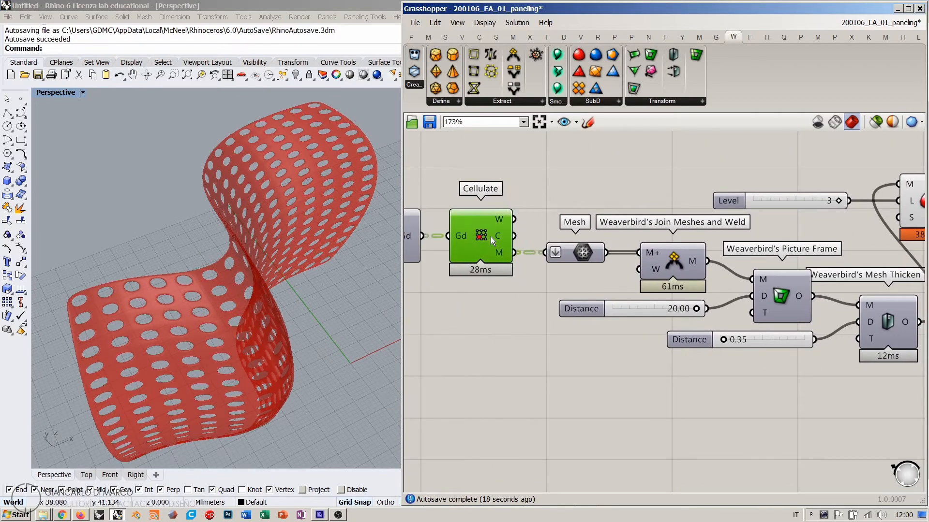
- Move the Weaverbird's Catmull-Clark Subdivision component and its Level slider below and beyond the Mesh Thicken component
left_click(532, 212)
mouse_move(500, 255)
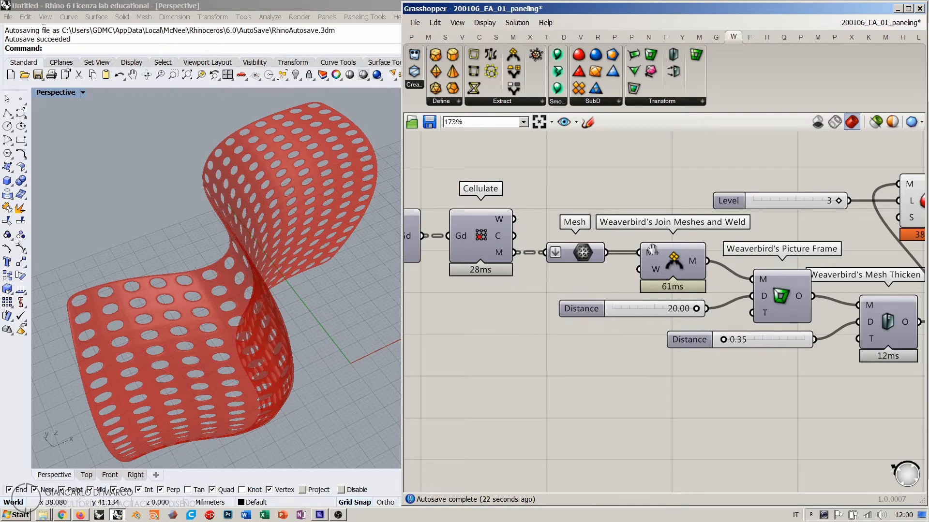
scroll(700, 253, "down", 2)
left_click_drag(794, 207, 687, 246)
left_click_drag(759, 235, 830, 360)
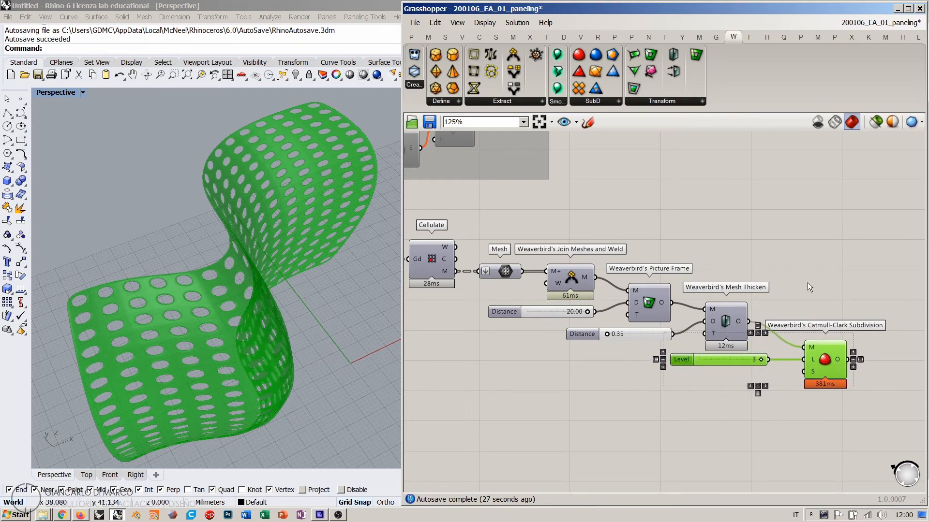
- Group all components and sliders from the Mesh parameter through Catmull-Clark Subdivision
left_click(804, 278)
left_click_drag(874, 254, 493, 415)
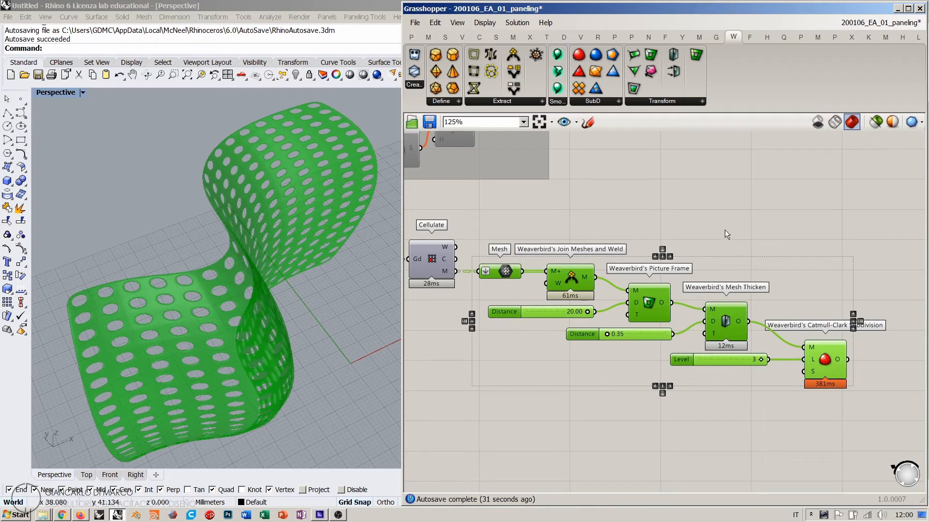
key("ctrl+g")
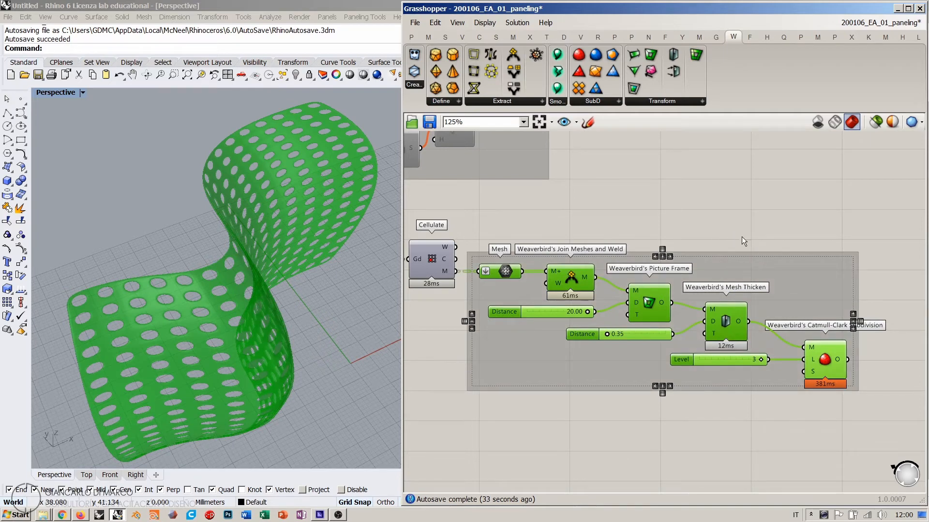
- Add a scribble reading "Mesh workflow" above the new group
double_click(741, 235)
type("m")
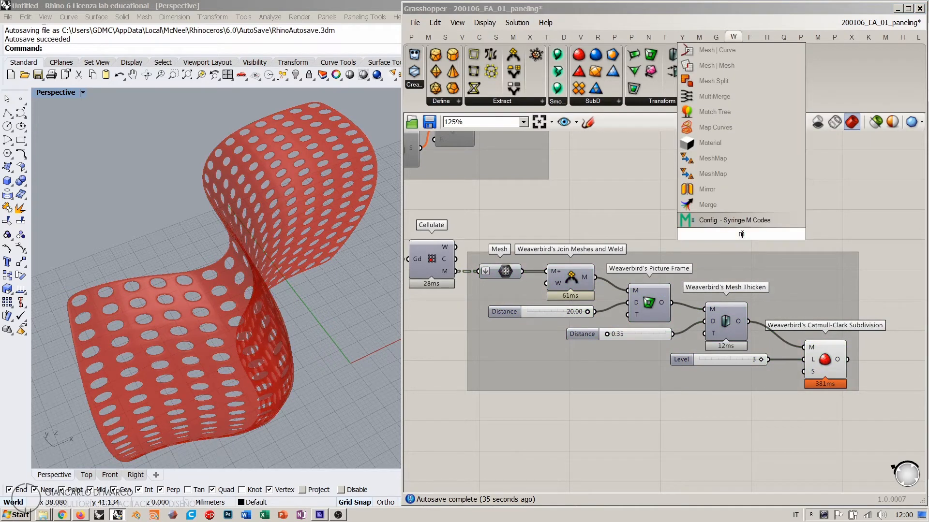
key("BackSpace")
type("scr")
left_click(724, 220)
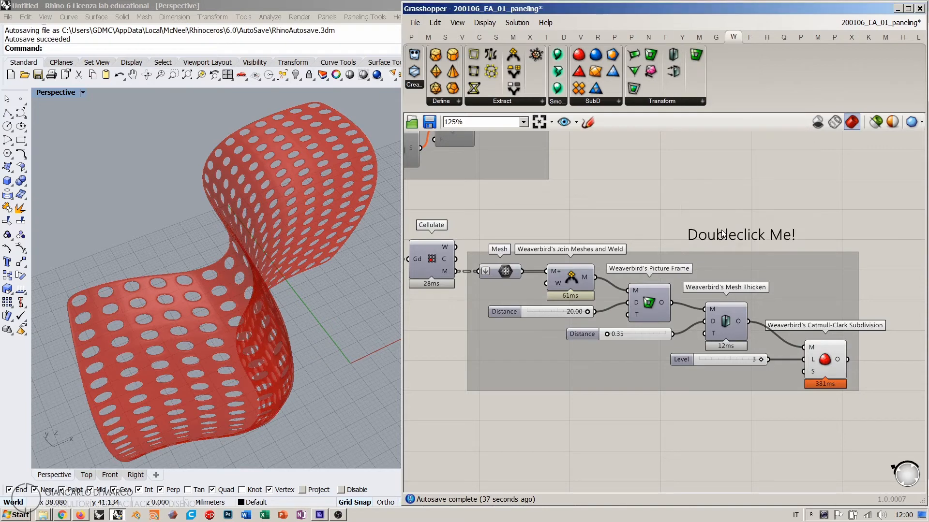
double_click(716, 234)
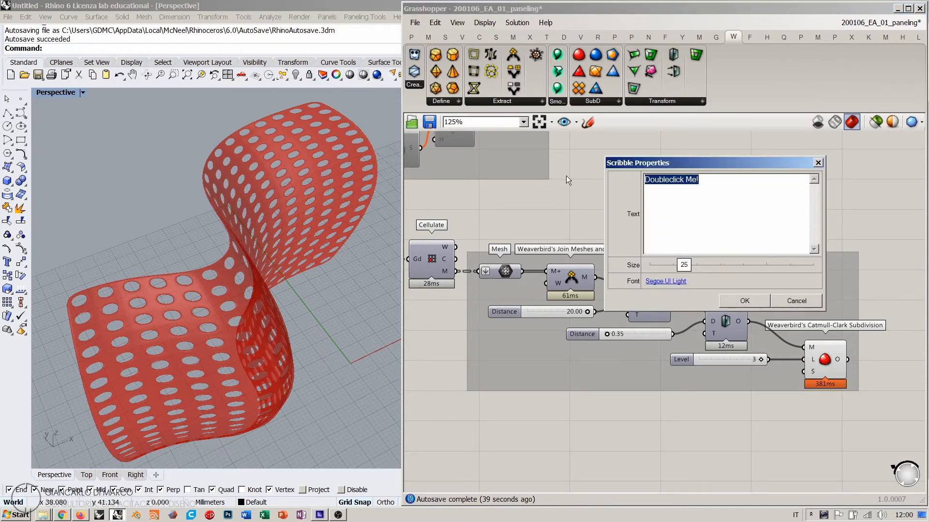
type("Mesh workflow")
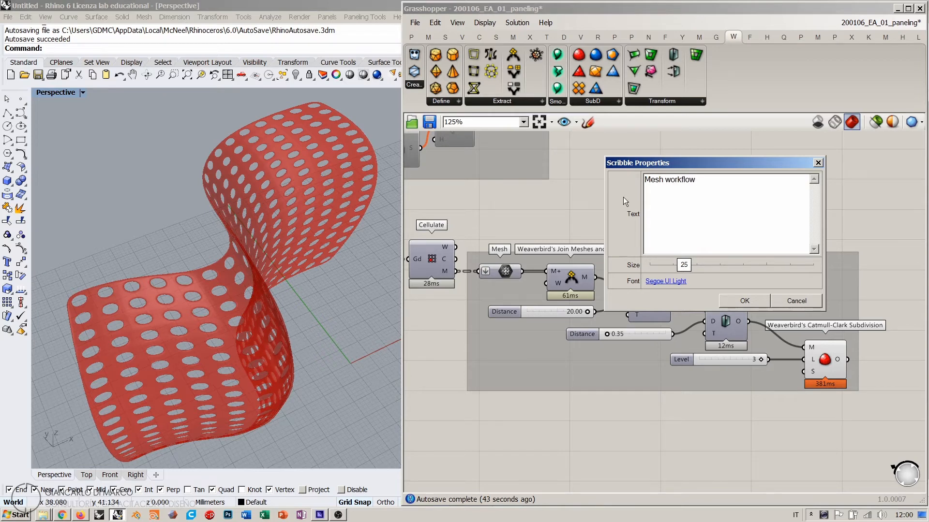
left_click(733, 296)
- Add the "Mesh workflow" scribble to the group and position it just above the Mesh Thicken component
right_click(760, 265)
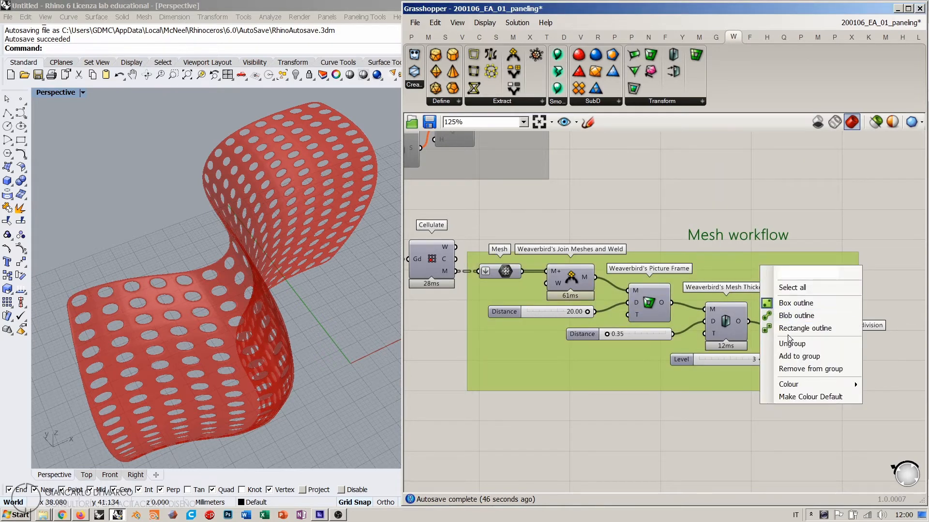
left_click(796, 355)
mouse_move(739, 231)
left_mouse_down()
mouse_move(754, 262)
mouse_move(768, 255)
left_mouse_up()
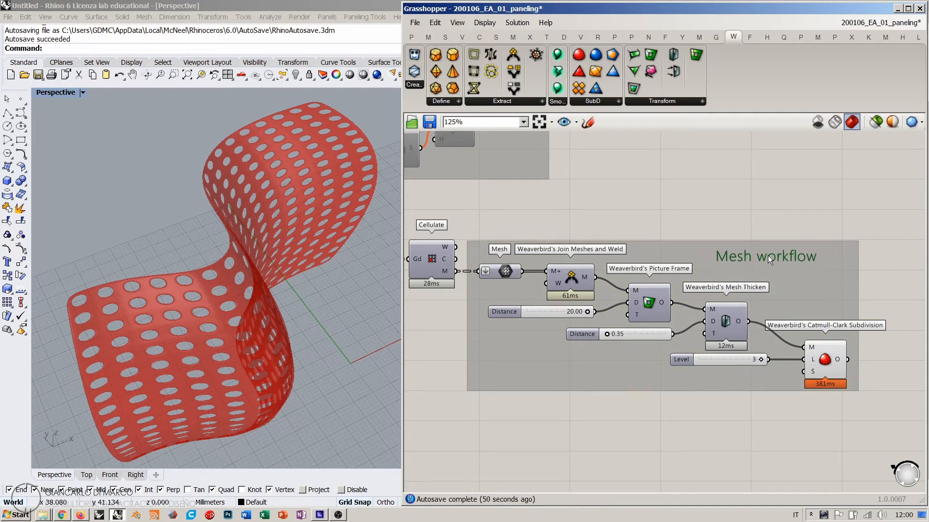
- Disable every component in the Mesh workflow group and move the whole group further down the canvas
left_click_drag(880, 224, 500, 407)
middle_click(638, 241)
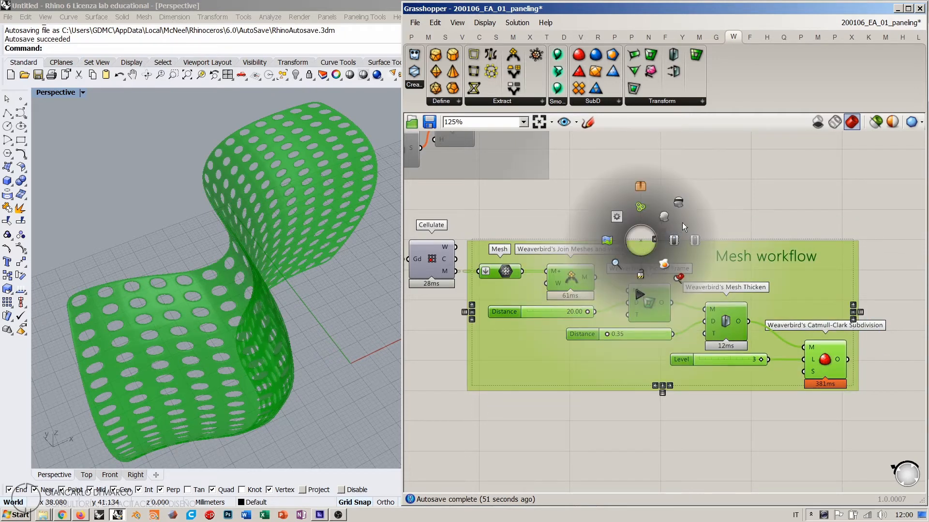
left_click(695, 239)
left_click_drag(522, 335, 538, 387)
- Add a List Item component beside Cellulate and connect Cellulate's C output to its L input
scroll(524, 261, "up", 3)
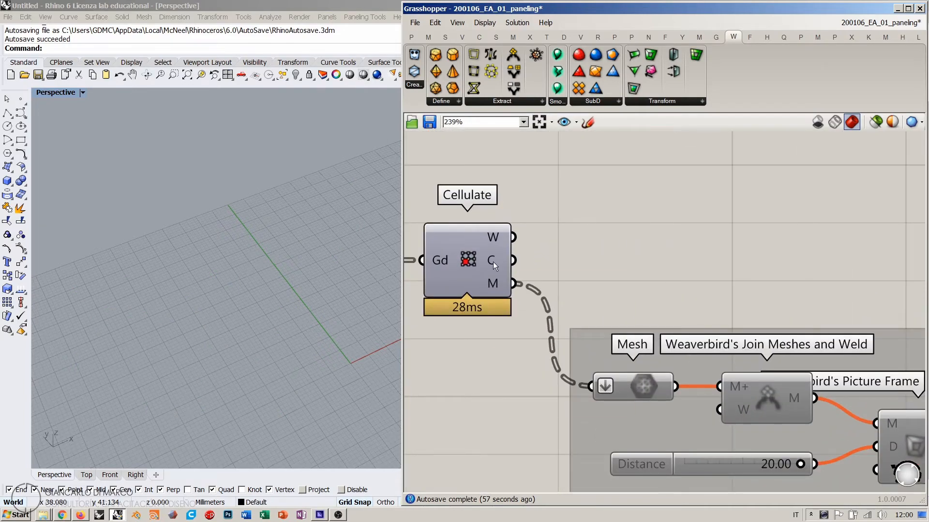
mouse_move(493, 264)
mouse_move(492, 235)
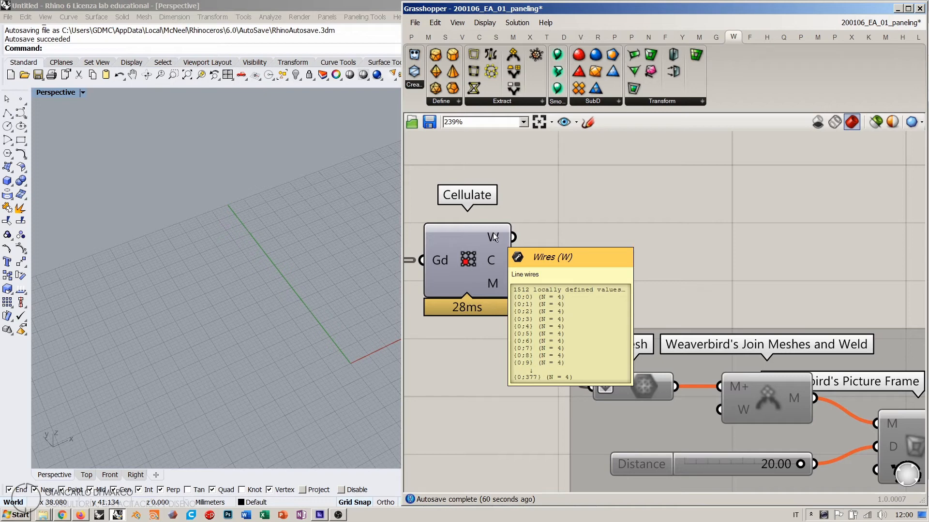
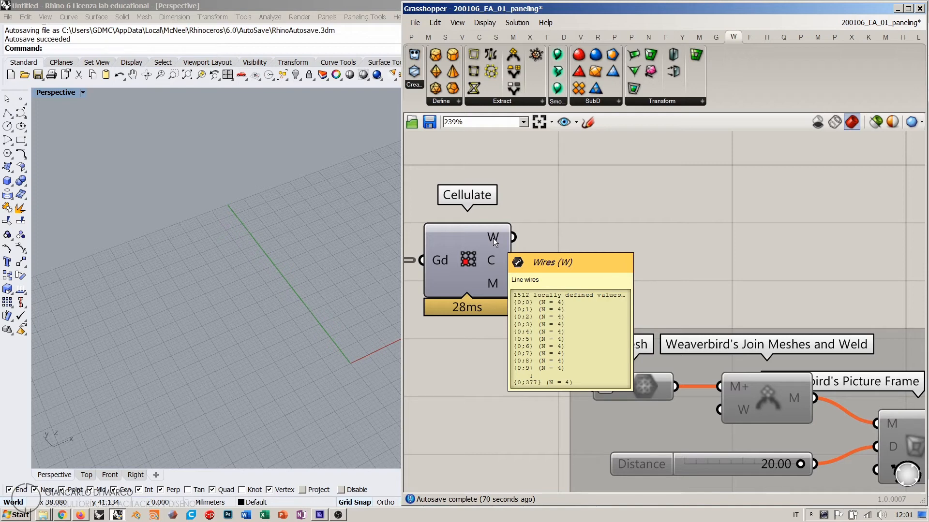
double_click(593, 234)
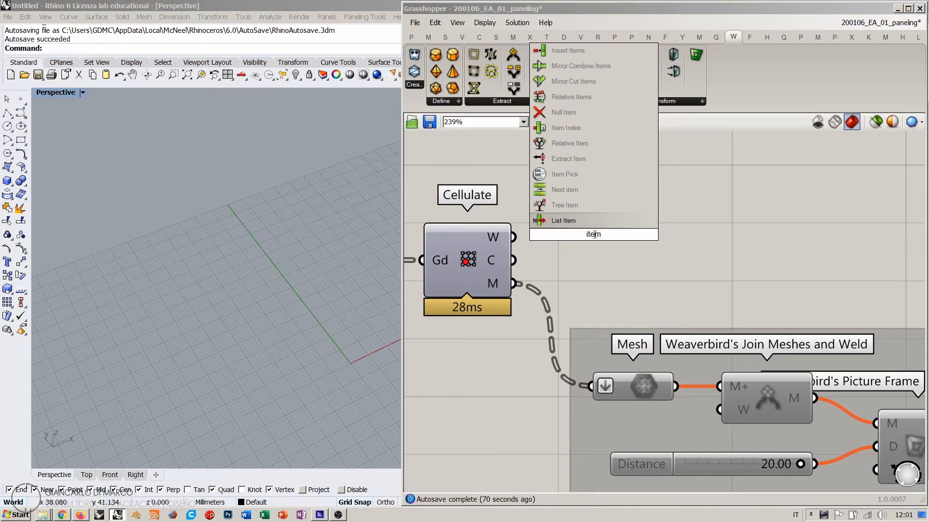
left_click(572, 221)
left_click_drag(513, 260, 578, 202)
left_click(625, 227)
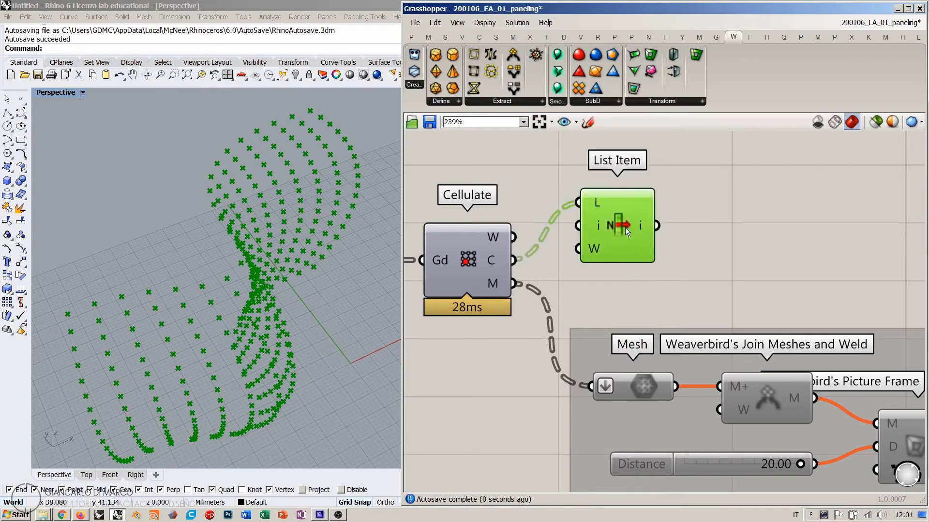
left_click_drag(625, 228, 641, 222)
left_click(571, 295)
- Turn on the preview of the Surface parameter that feeds Surface Domain Number
right_click_drag(155, 342, 89, 424)
right_click_drag(571, 297, 703, 302)
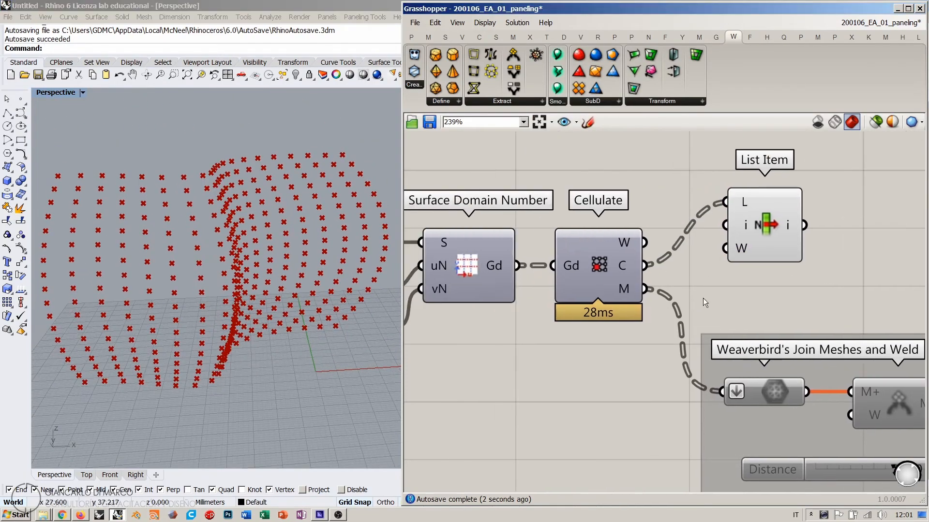
right_click_drag(503, 277, 683, 280)
scroll(683, 279, "down", 2)
left_click(549, 256)
key("ctrl+q")
left_click(595, 341)
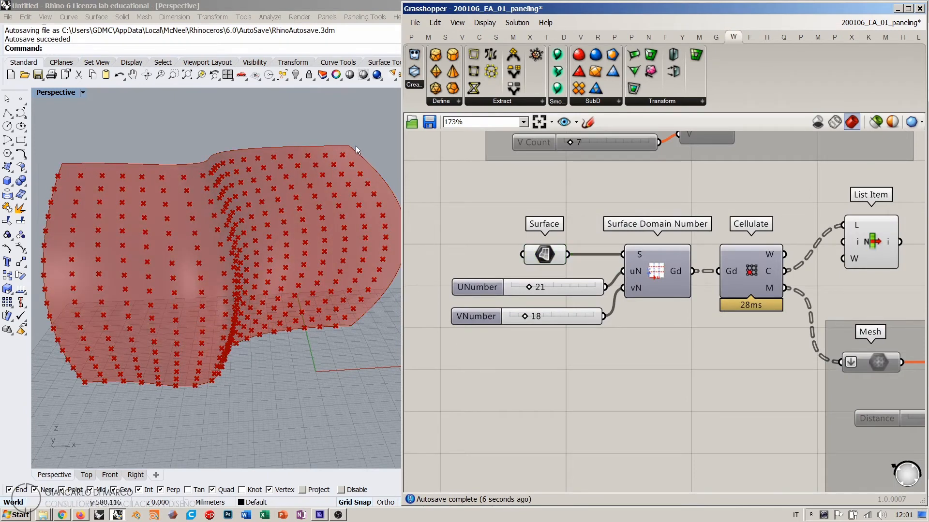
- Examine the List Item's points against the surface, closing in on its near lower corner
scroll(693, 274, "up", 3)
left_click(679, 259)
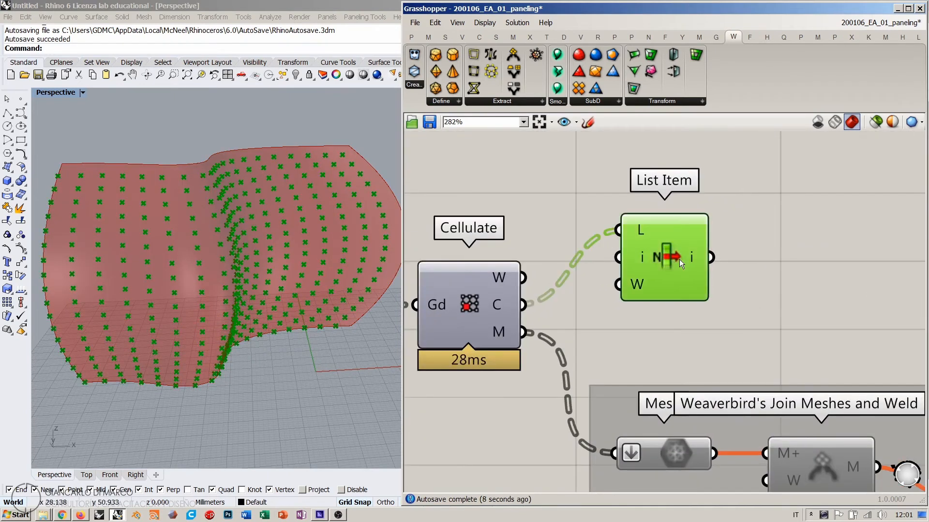
left_click_drag(679, 260, 676, 259)
left_click(742, 301)
right_click_drag(51, 361, 115, 339)
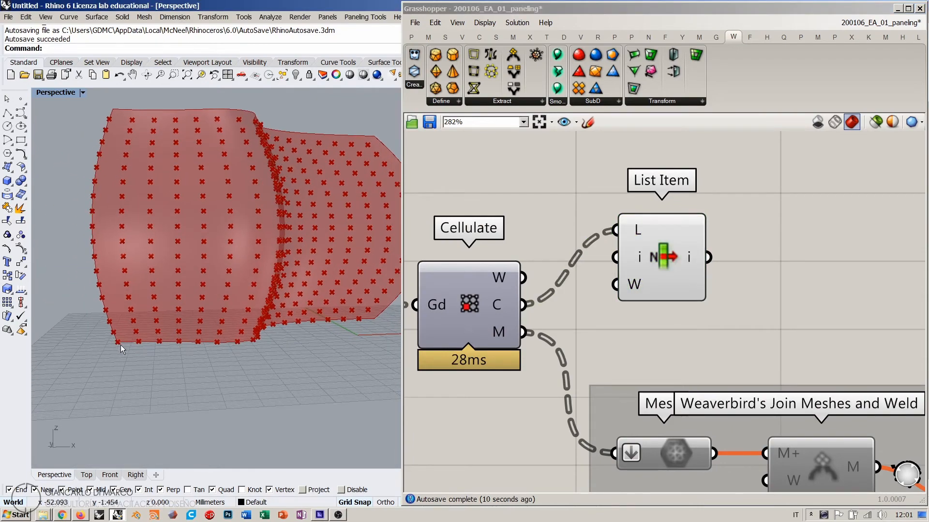
scroll(120, 344, "up", 3)
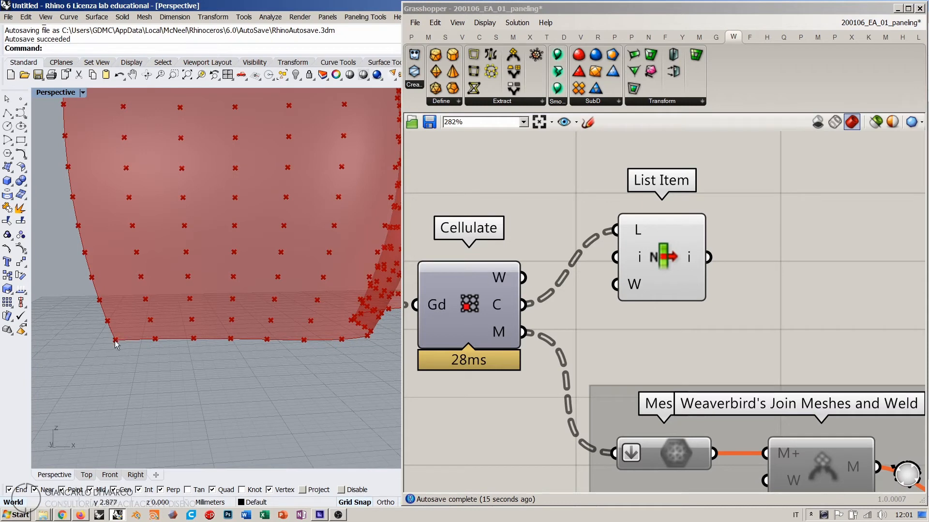
scroll(742, 298, "up", 3)
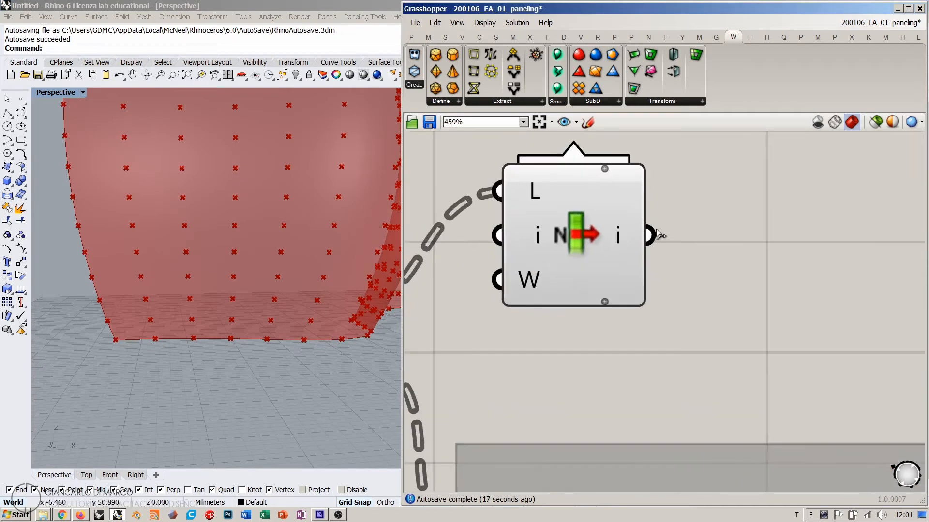
scroll(629, 274, "up", 1)
left_click(601, 304)
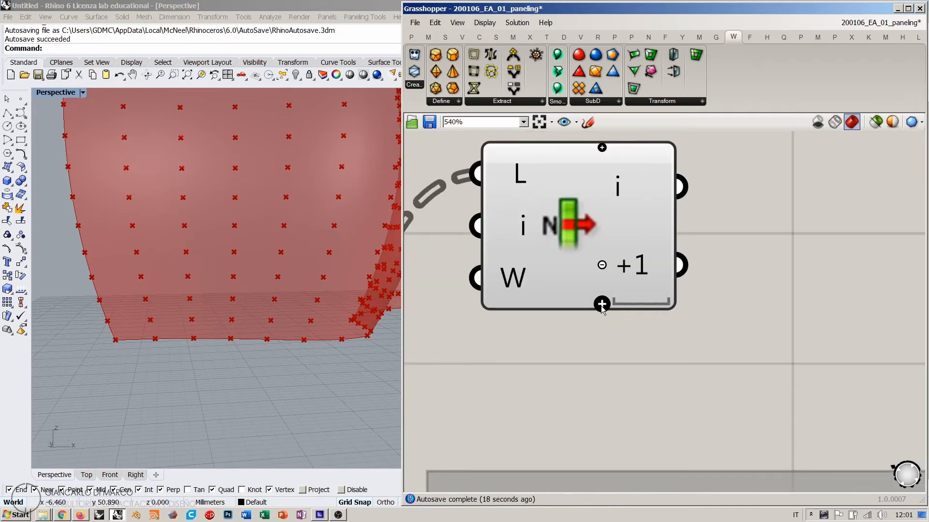
scroll(101, 332, "down", 5)
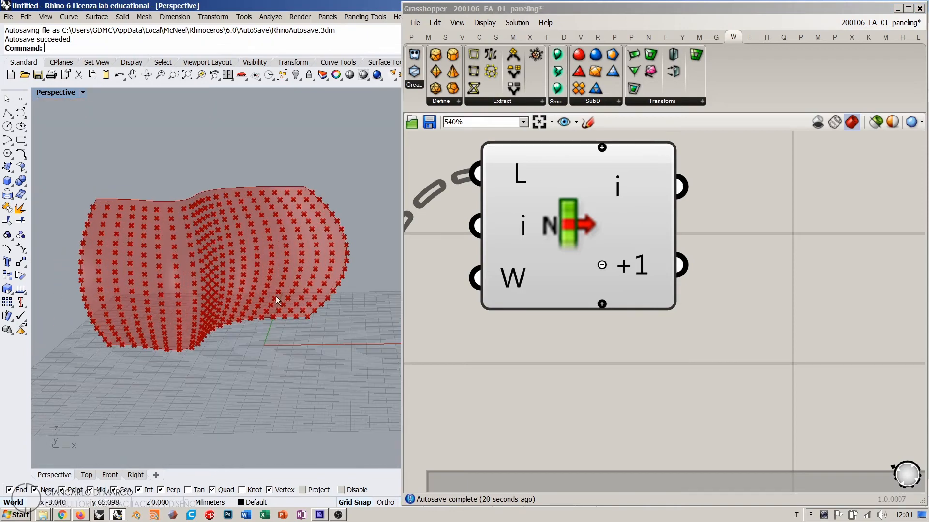
left_click(601, 265)
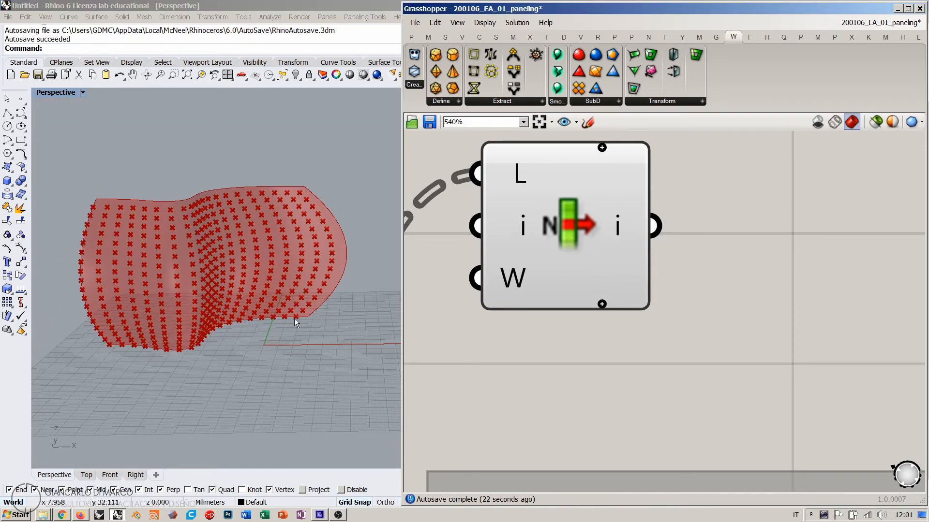
- Add the +1 and +2 outputs to the List Item component, checking the points at the surface corners
scroll(320, 317, "up", 3)
scroll(321, 319, "down", 2)
right_click_drag(320, 320, 276, 393, "shift")
scroll(266, 333, "up", 6)
left_click(651, 303)
right_click_drag(320, 101, 310, 323, "shift")
scroll(247, 209, "up", 5)
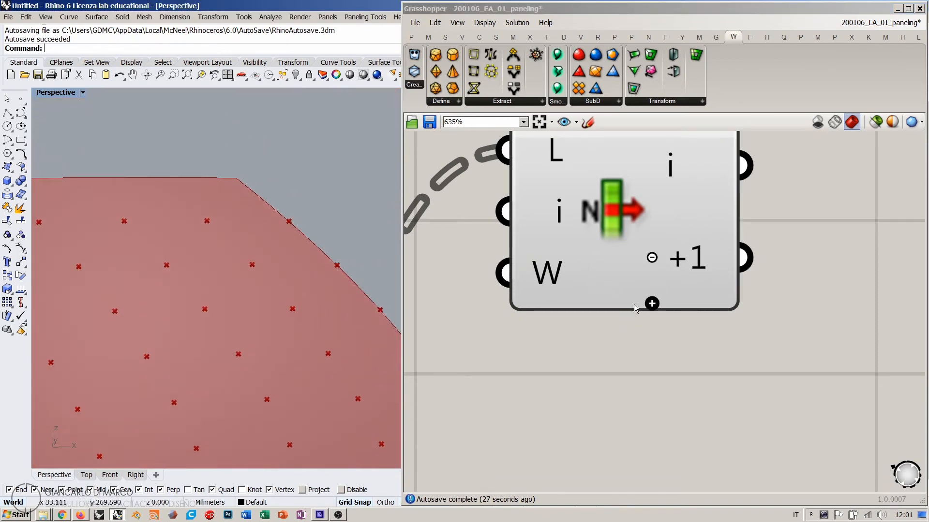
left_click(652, 304)
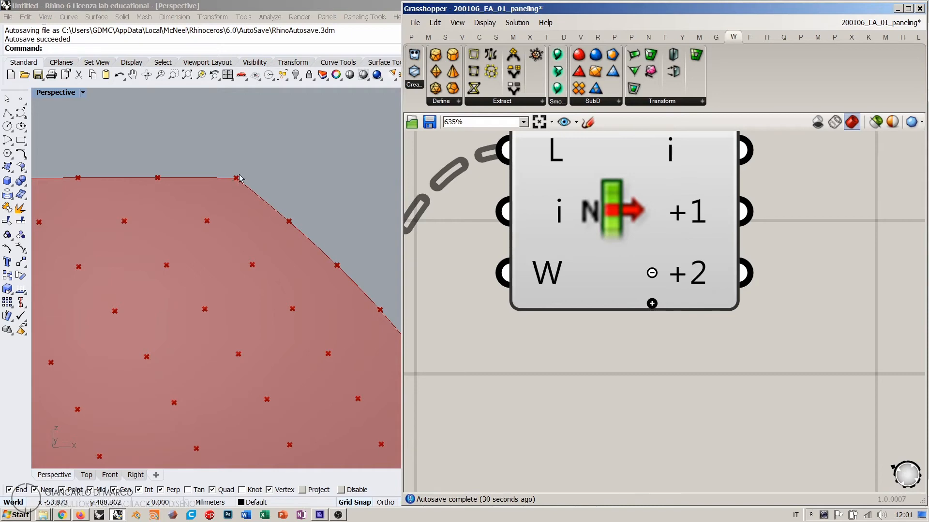
- Add the +3 output to the List Item component, checking the remaining upper corner of the surface
scroll(286, 205, "down", 3)
scroll(281, 204, "up", 3)
left_click(281, 205)
scroll(297, 235, "down", 4)
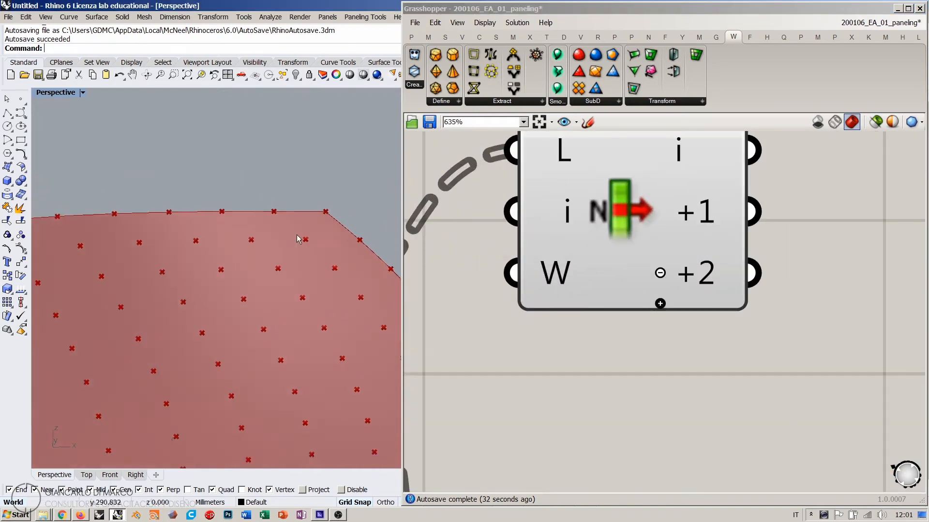
scroll(297, 235, "down", 6)
scroll(187, 221, "up", 8)
right_click_drag(330, 263, 264, 222, "shift")
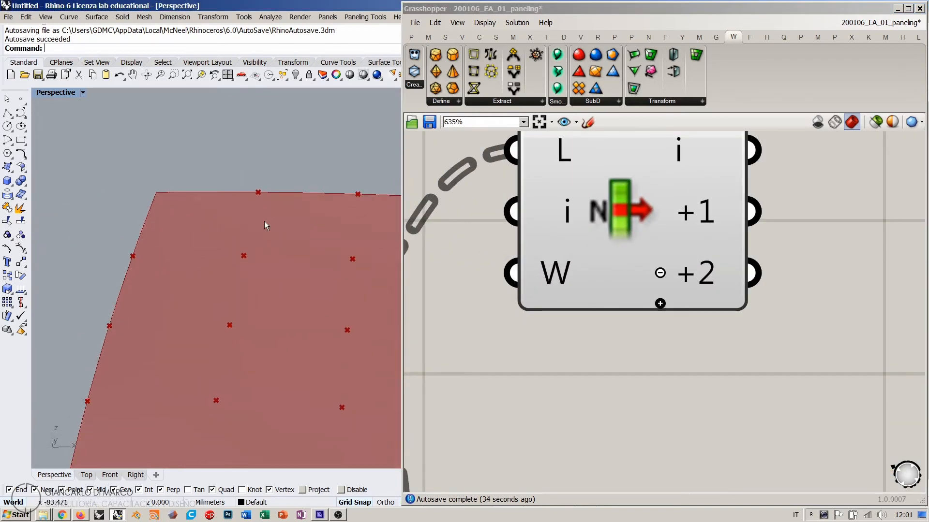
left_click(660, 303)
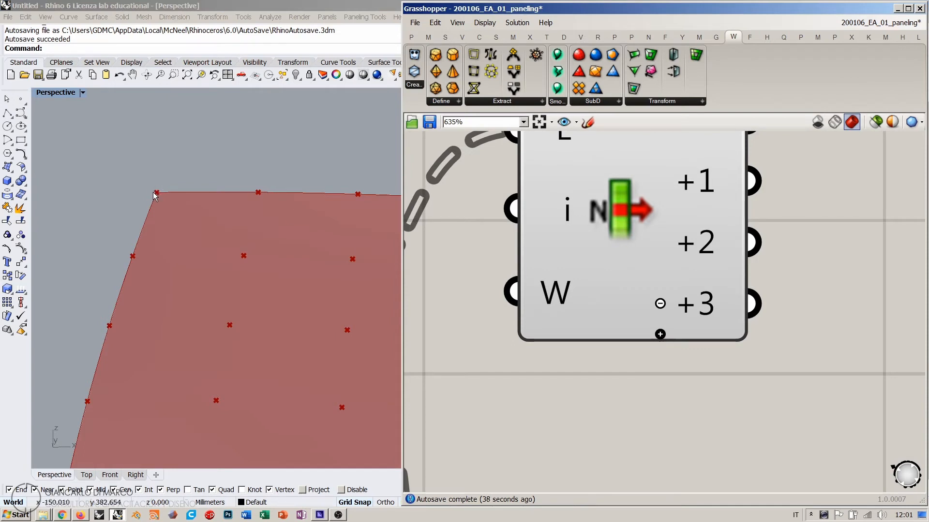
- Place a 4Point Surface component beside the List Item and turn off the List Item's preview
scroll(498, 288, "down", 4)
left_click(551, 265)
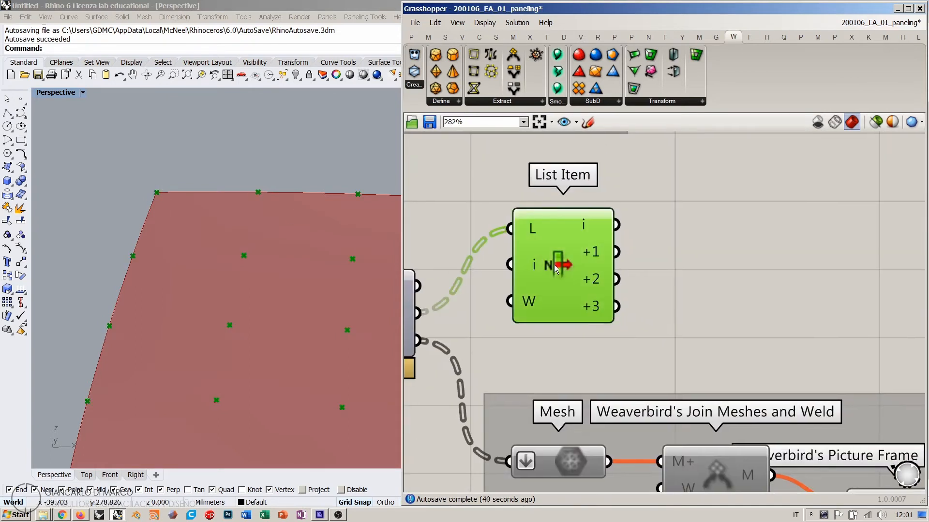
left_click_drag(546, 266, 541, 266)
left_click(476, 248)
right_click_drag(762, 249, 727, 253)
left_click(495, 37)
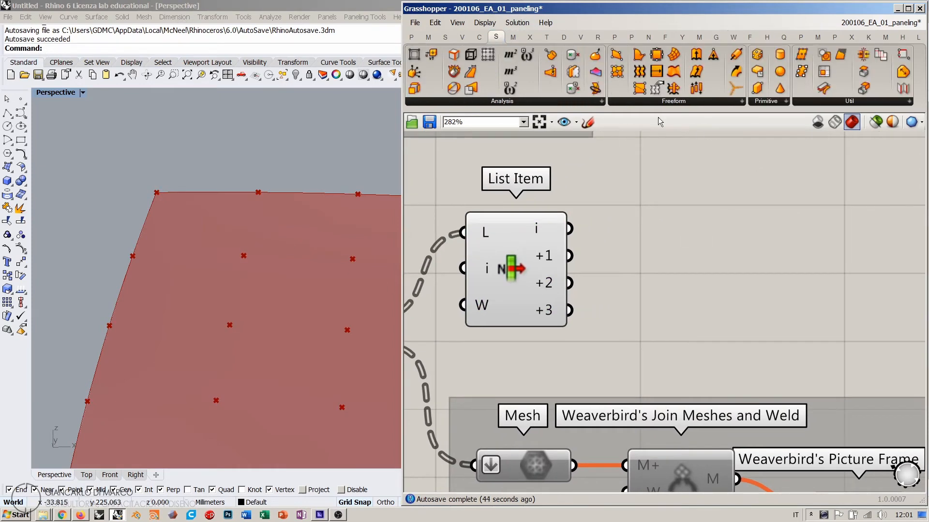
left_click_drag(616, 54, 682, 248)
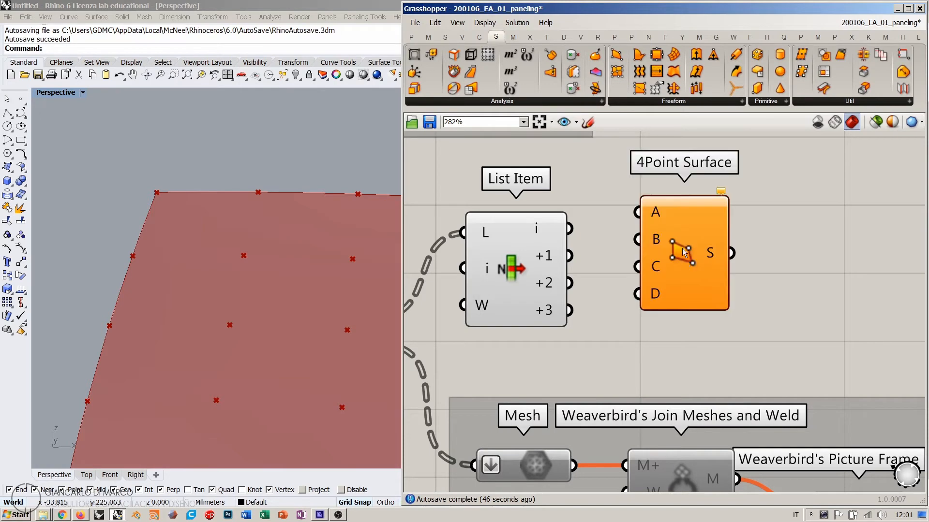
left_click(524, 257)
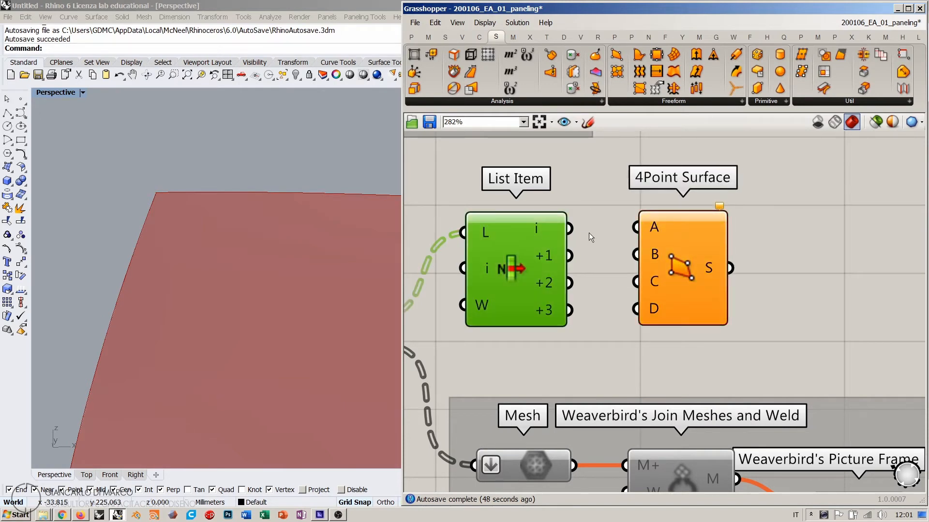
scroll(588, 233, "down", 5)
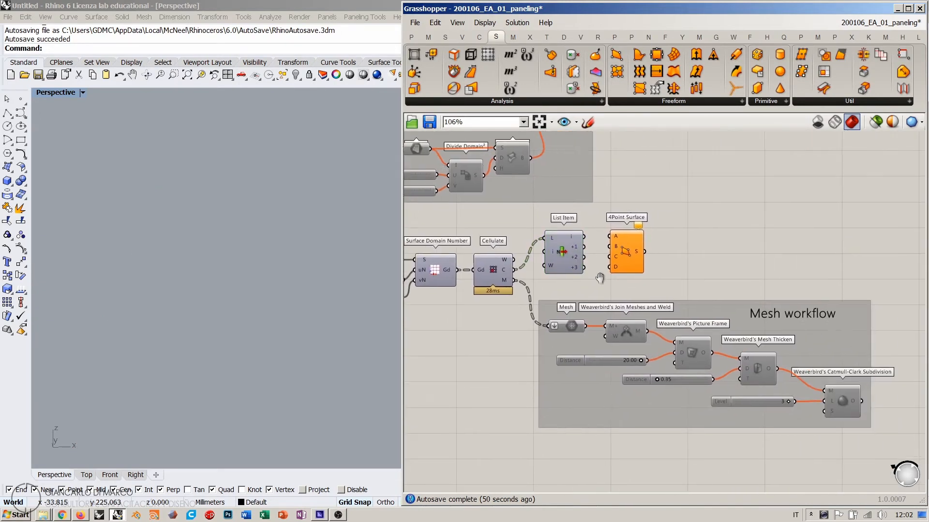
- Wire the List Item outputs i, +1, +2 and +3 to the 4Point Surface inputs A, B, C and D
scroll(600, 278, "up", 3)
left_click_drag(560, 229, 609, 229)
mouse_move(560, 249)
left_mouse_down()
mouse_move(609, 249)
mouse_move(560, 268)
left_mouse_up()
scroll(237, 249, "down", 8)
right_click_drag(292, 308, 193, 285)
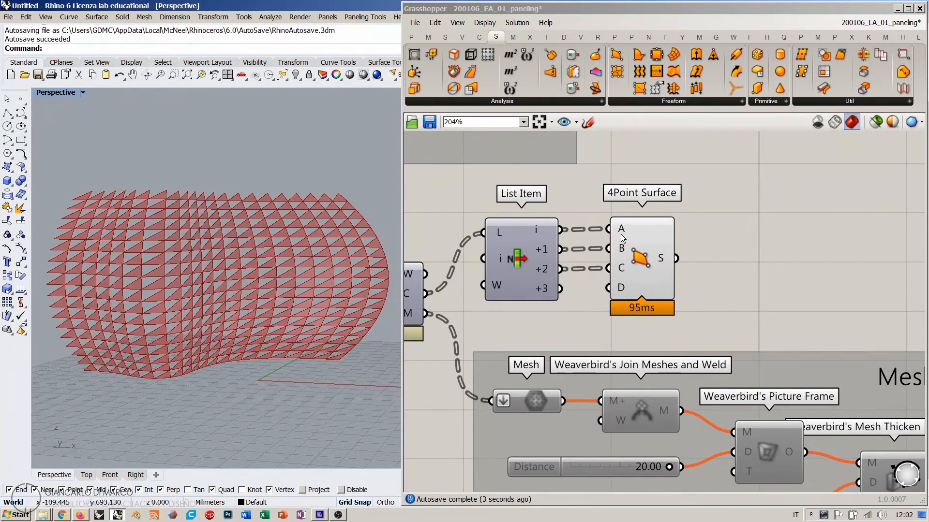
left_click_drag(633, 246, 636, 247)
left_click(599, 209)
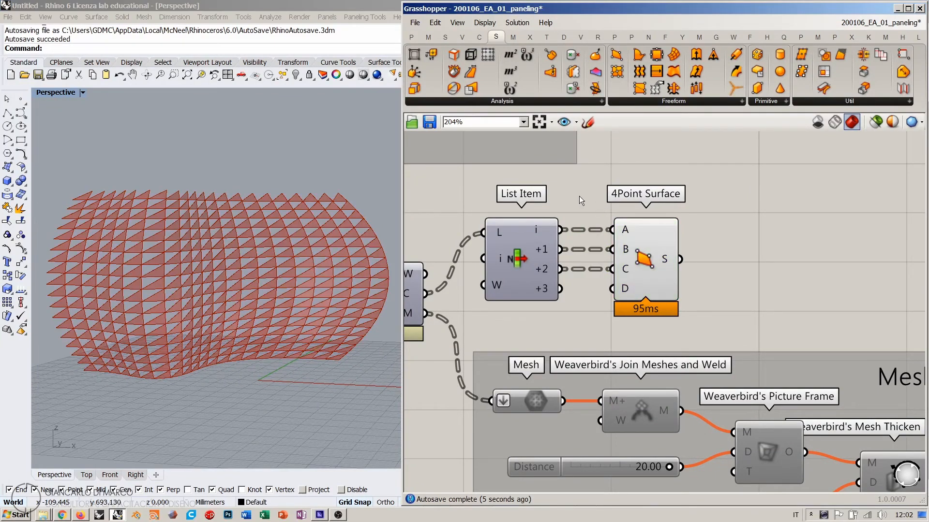
left_click_drag(560, 288, 612, 288)
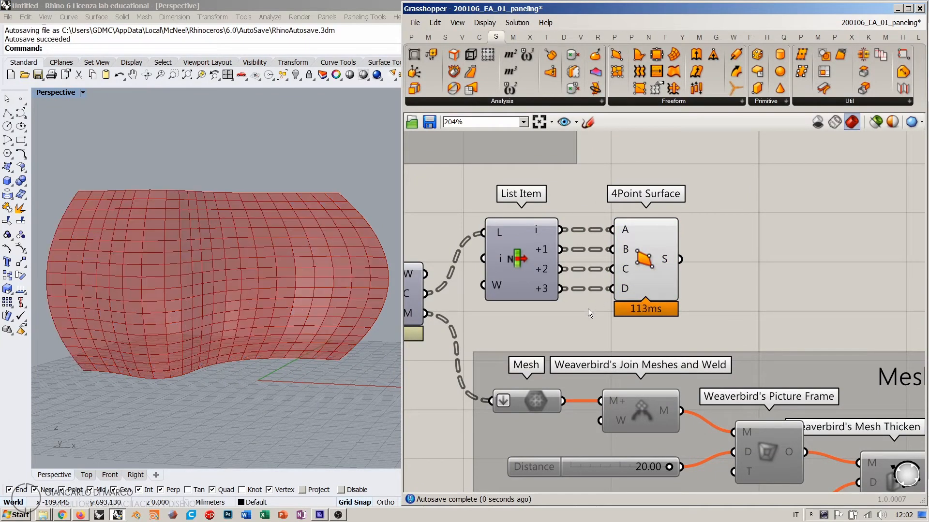
right_click_drag(224, 274, 267, 269)
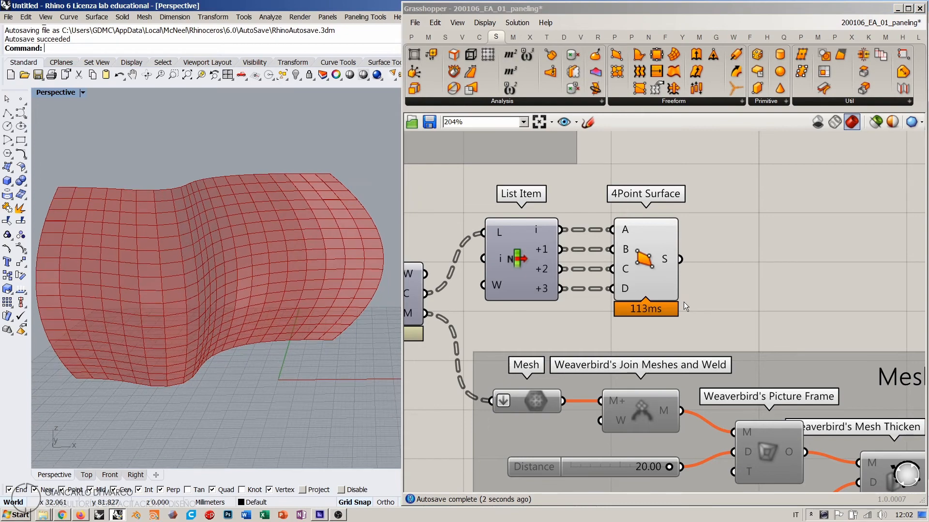
- Flatten the S output of the 4Point Surface component and check its resulting data structure
scroll(683, 302, "down", 3)
left_click(569, 324)
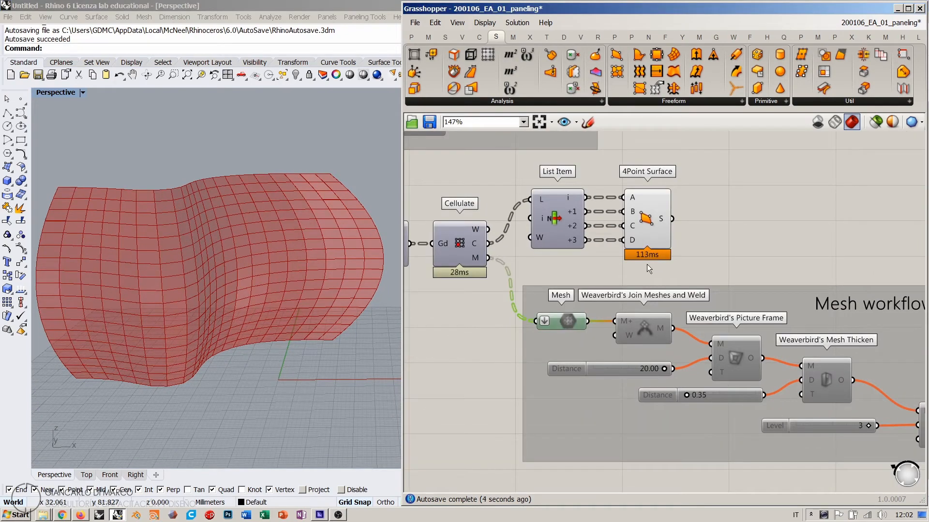
left_click(642, 222)
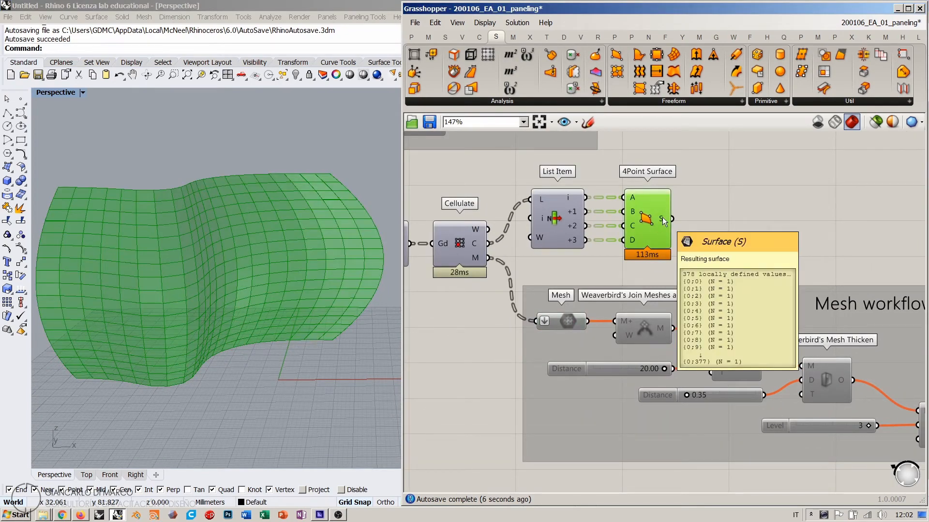
right_click(662, 217)
left_click(676, 261)
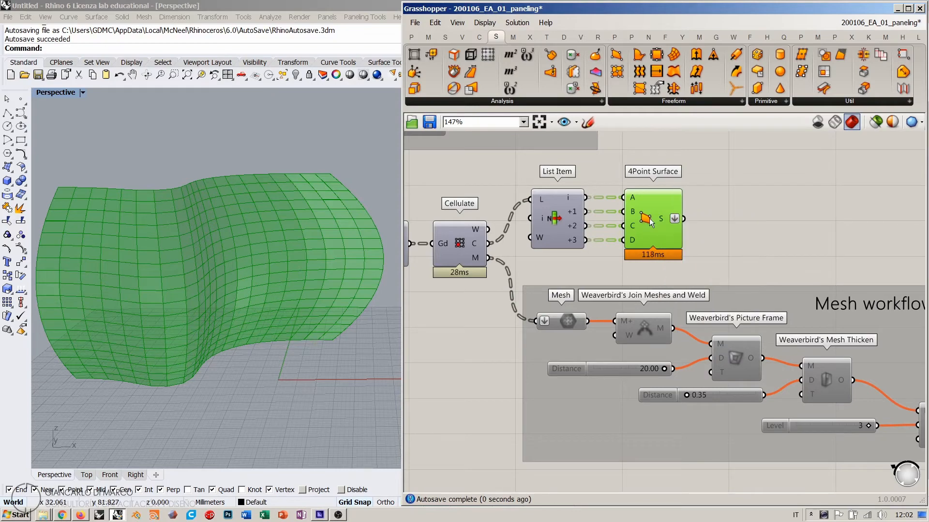
mouse_move(658, 217)
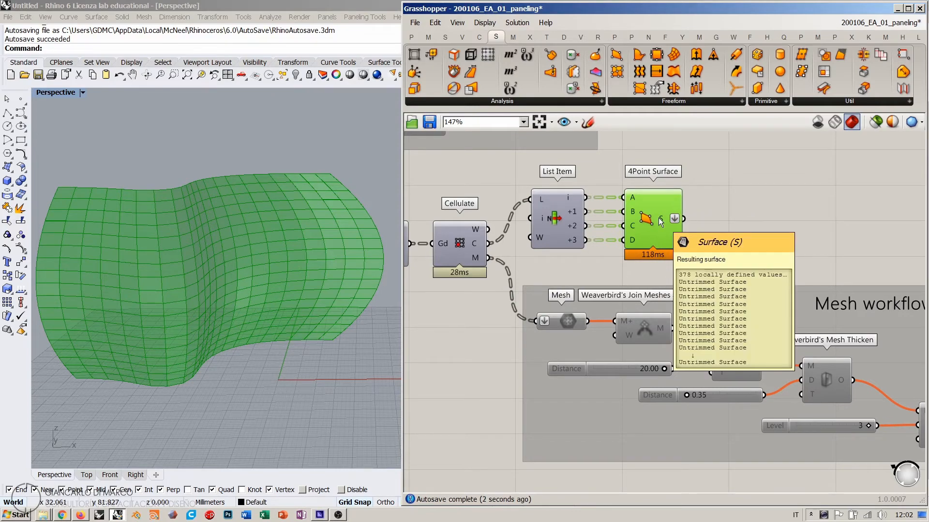
- Compare the definition with the earlier subdivision groups and examine the four-point panels in the viewport from several angles
scroll(619, 333, "down", 5)
right_click_drag(728, 232, 754, 244)
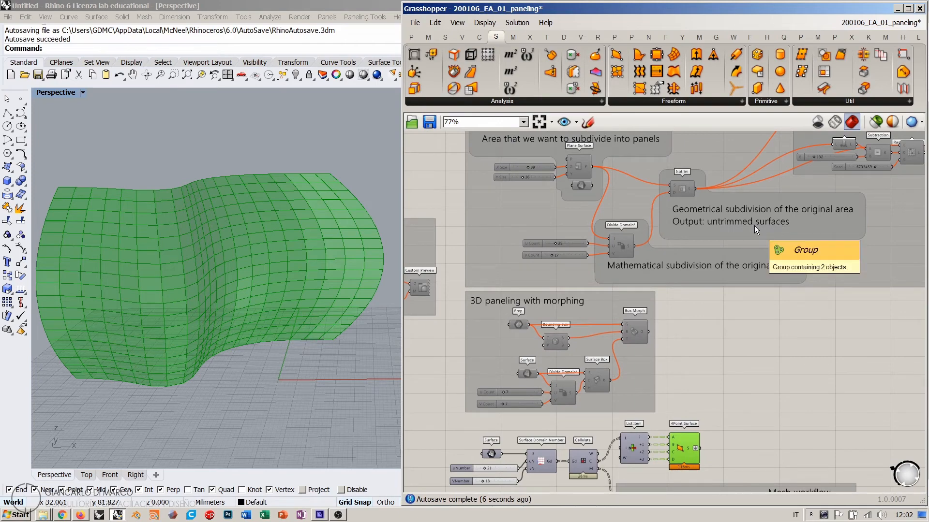
left_click(721, 385)
scroll(683, 329, "up", 6)
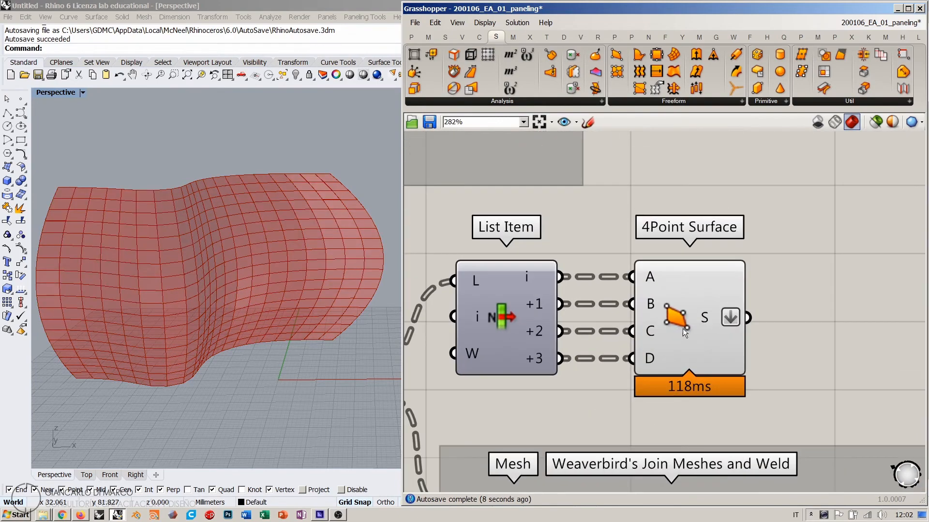
right_click_drag(236, 185, 315, 233)
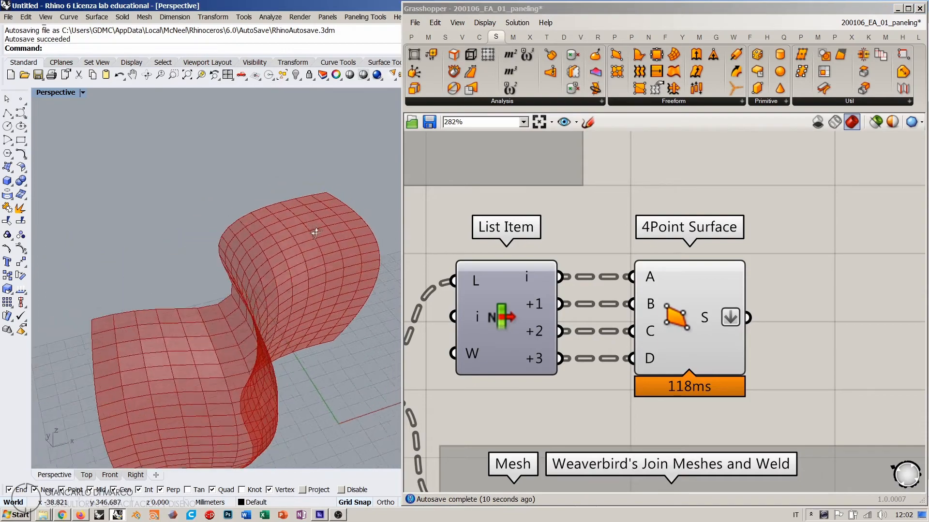
scroll(205, 292, "up", 3)
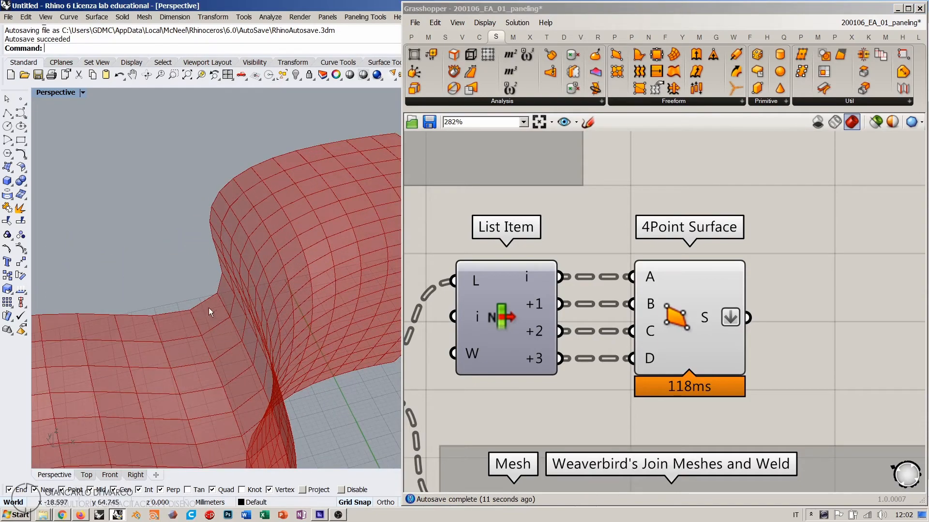
right_click_drag(221, 311, 368, 281)
scroll(602, 250, "down", 3)
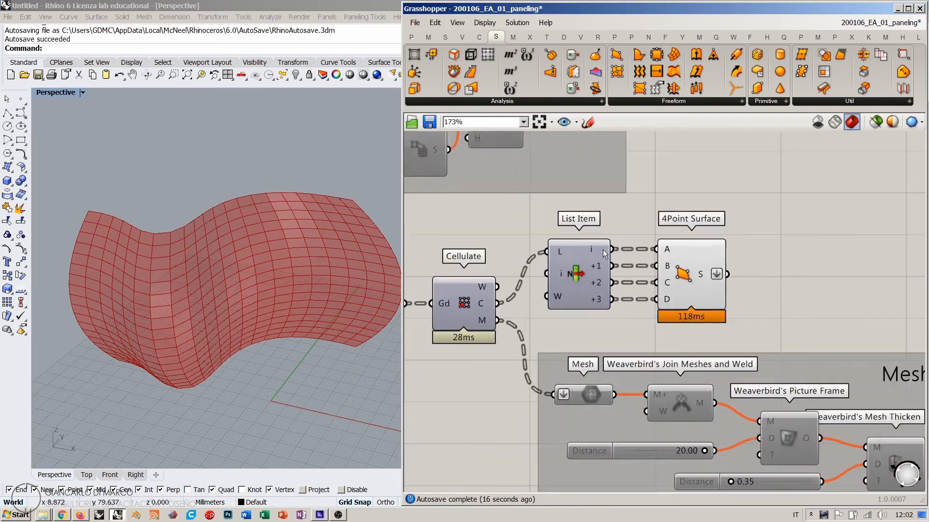
- Place a Scribble beside the 4Point Surface component with the text "NURBS workflow"
scroll(602, 250, "down", 1)
right_click_drag(751, 261, 692, 263)
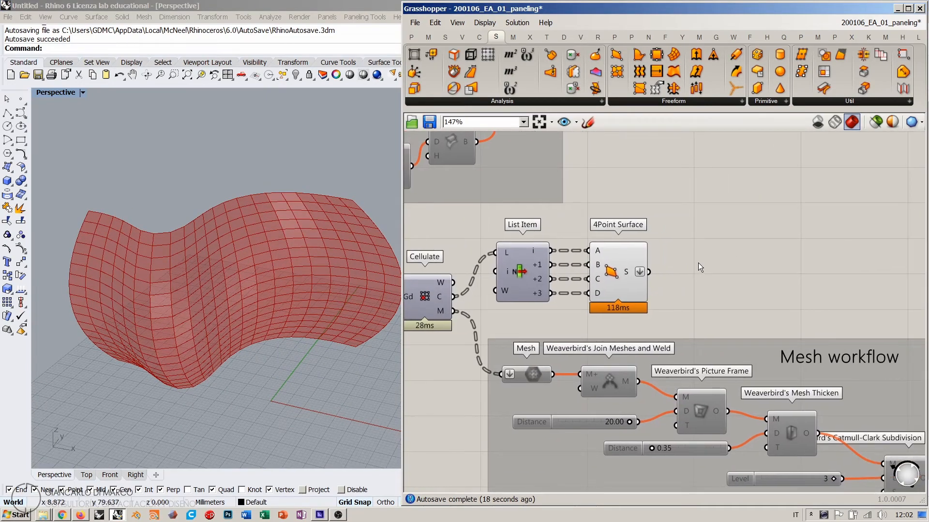
double_click(707, 267)
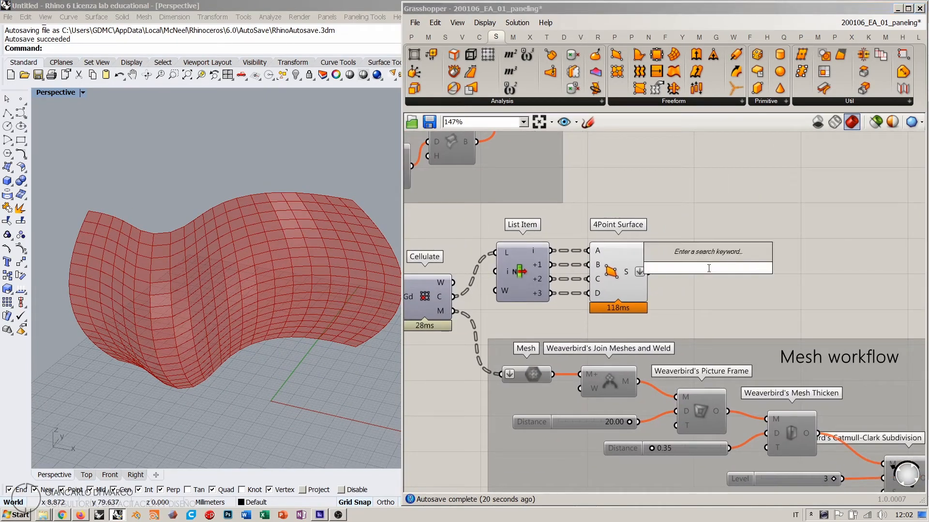
type("scr")
key("Return")
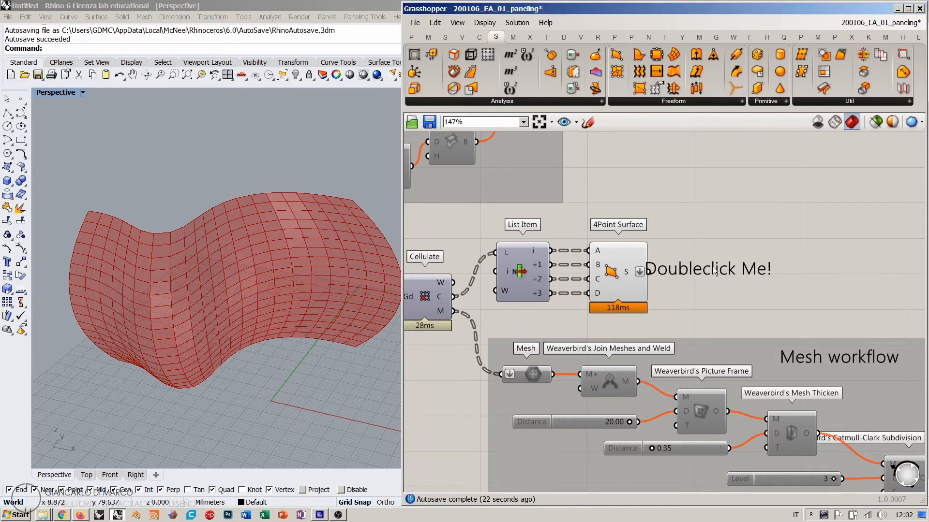
double_click(712, 266)
left_click_drag(741, 264, 577, 208)
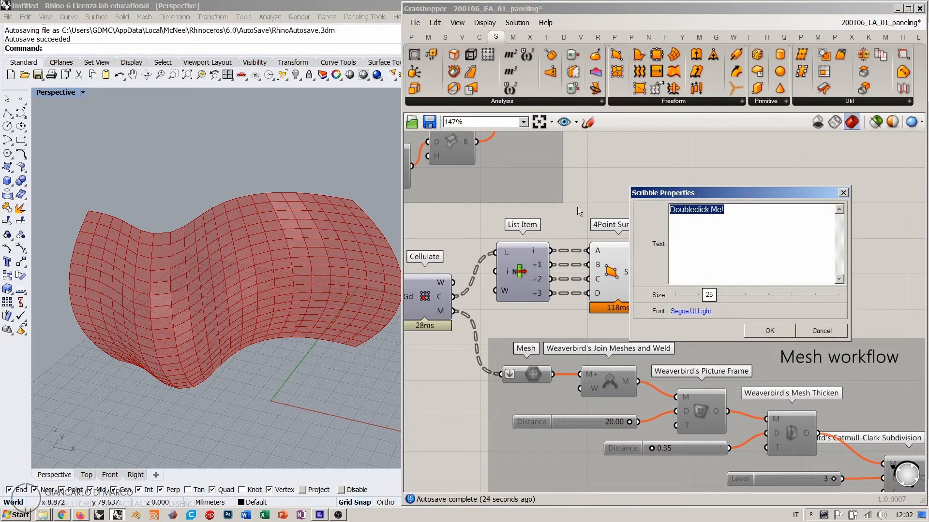
type("NURBS workflow")
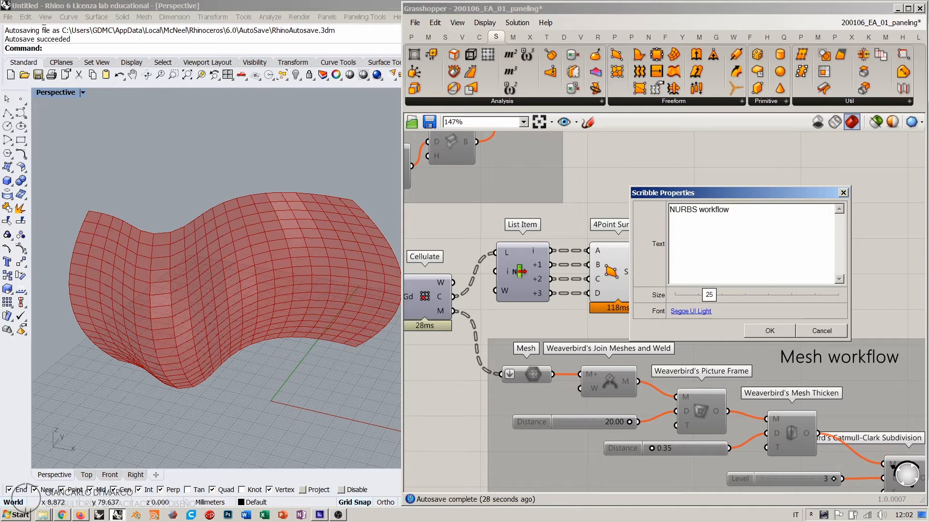
left_click(770, 332)
- Move the NURBS workflow label beneath the List Item and 4Point Surface, group all three, and disable the components
mouse_move(701, 267)
left_mouse_down()
mouse_move(604, 232)
mouse_move(548, 274)
mouse_move(535, 321)
left_mouse_up()
mouse_move(669, 248)
left_mouse_down()
mouse_move(497, 335)
mouse_move(499, 316)
left_mouse_up()
key("ctrl+g")
key("ctrl+e")
left_click(638, 222)
scroll(638, 223, "down", 1)
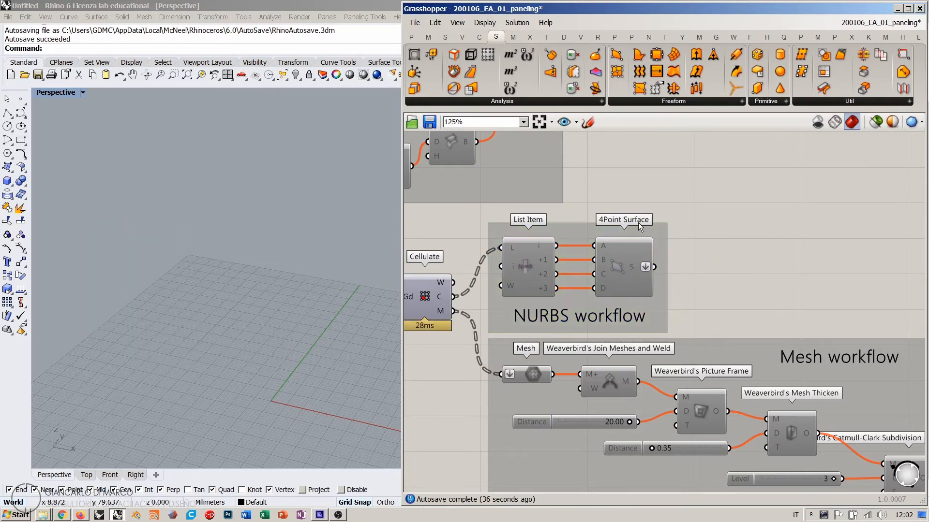
- Group the Surface, Surface Domain Number and Cellulate components with both workflow groups, and disable the components still active
scroll(638, 222, "down", 3)
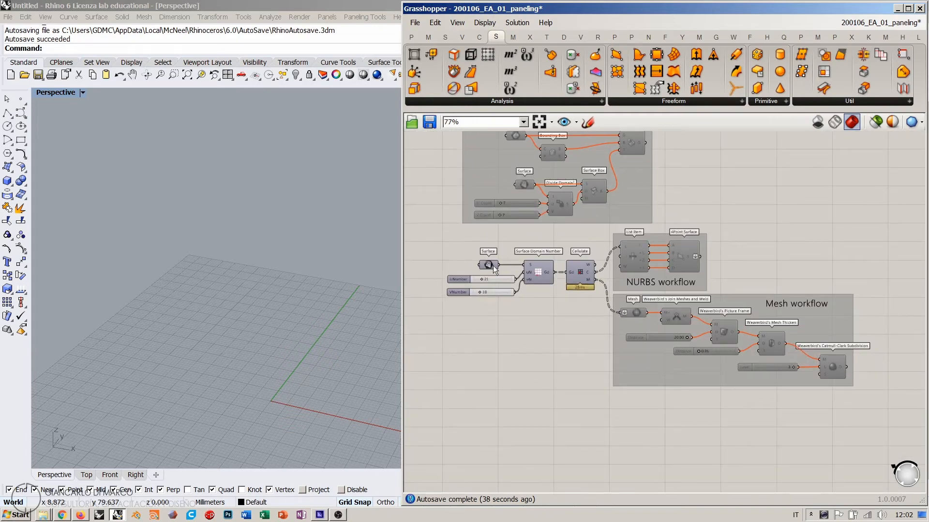
left_click_drag(879, 394, 431, 239)
key("ctrl+g")
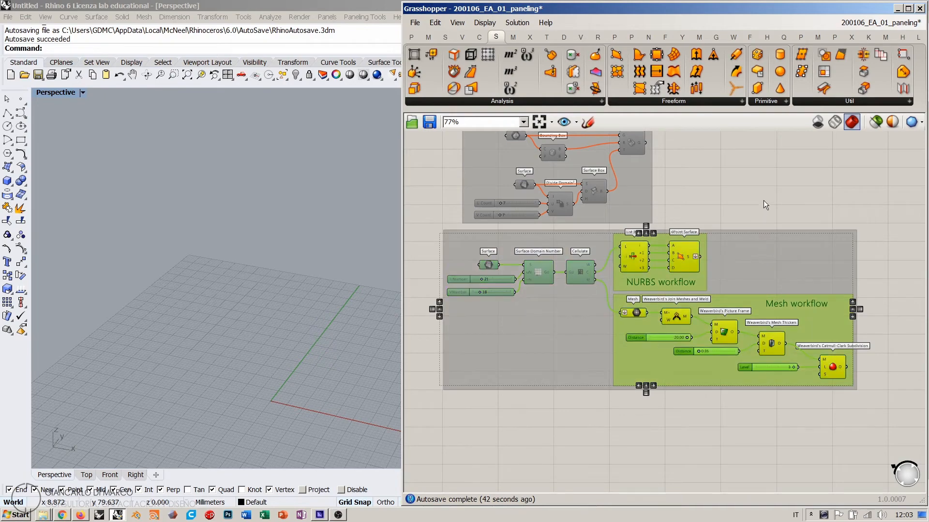
left_click(763, 200)
left_click_drag(883, 394, 612, 241)
key("ctrl+e")
left_click(731, 205)
- Align the new outer group with the left edge of the "3D paneling with morphing" group above it
right_click_drag(568, 239, 632, 286)
scroll(631, 286, "down", 2)
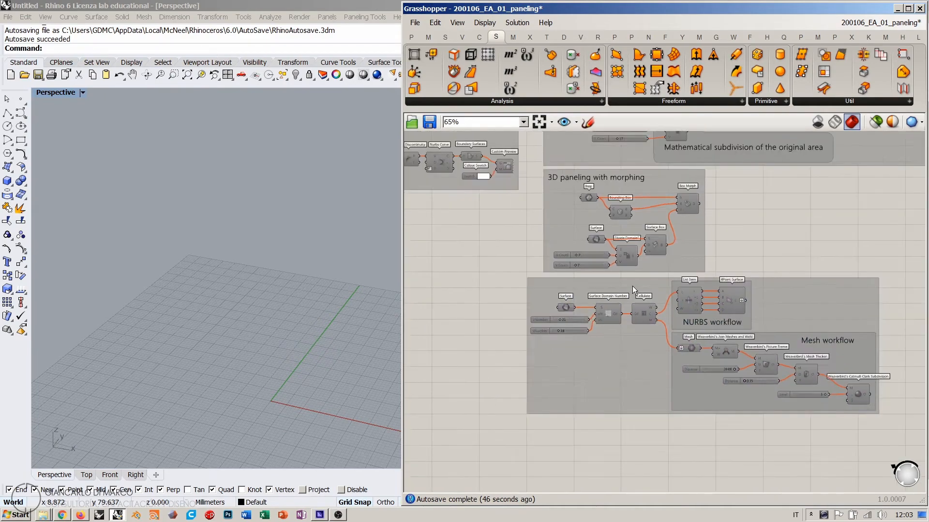
left_click_drag(565, 351, 579, 351)
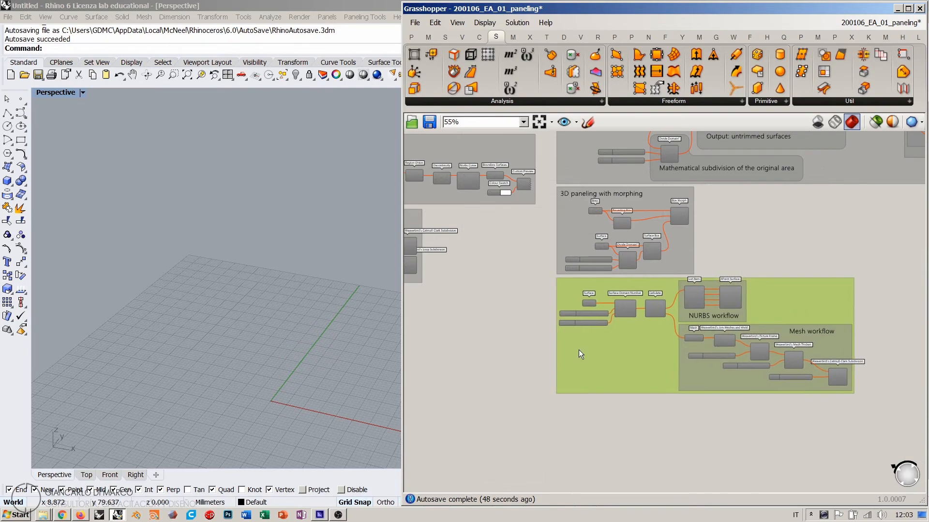
left_click(725, 274)
- Place a Scribble above the outer group with the text "Paneling with Paneling Tools plugin"
scroll(732, 271, "up", 2)
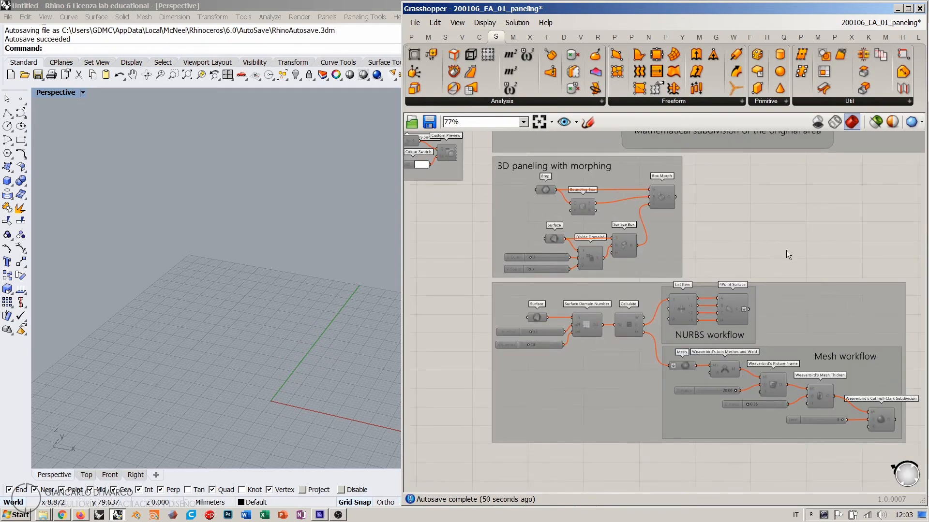
double_click(803, 256)
type("scr")
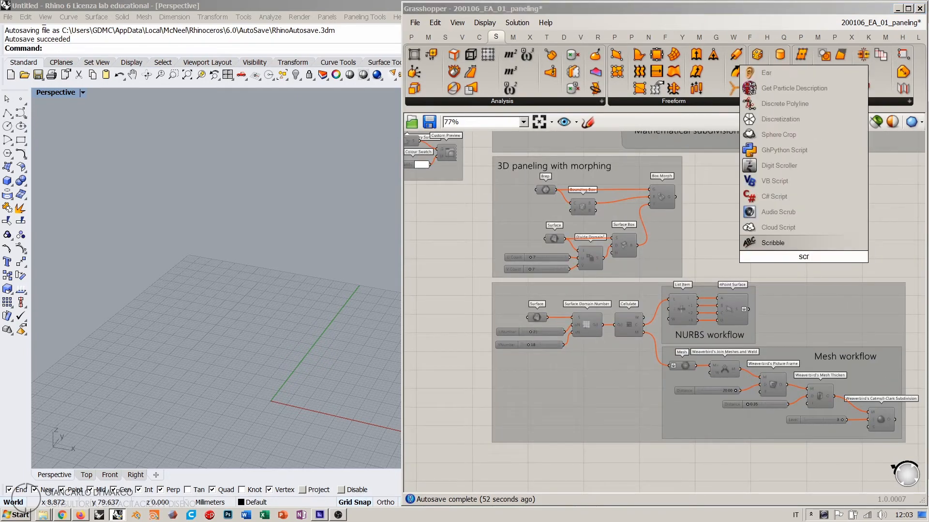
left_click(790, 245)
double_click(792, 257)
left_click_drag(777, 203, 652, 200)
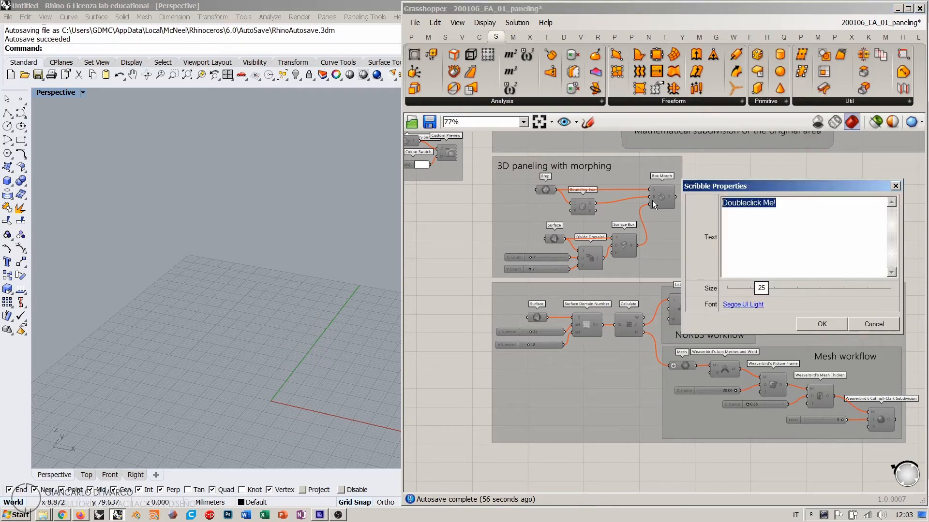
type("Panling wi")
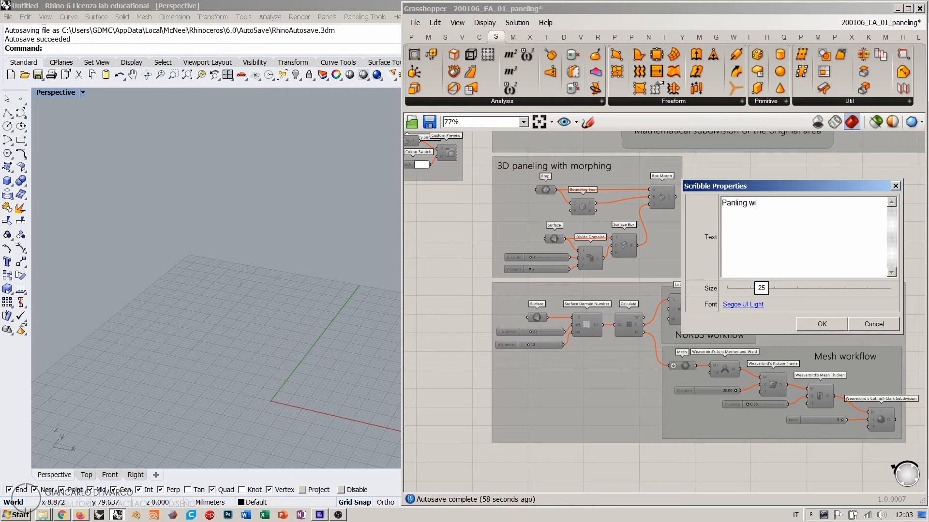
type("th Paneling Tools plugin")
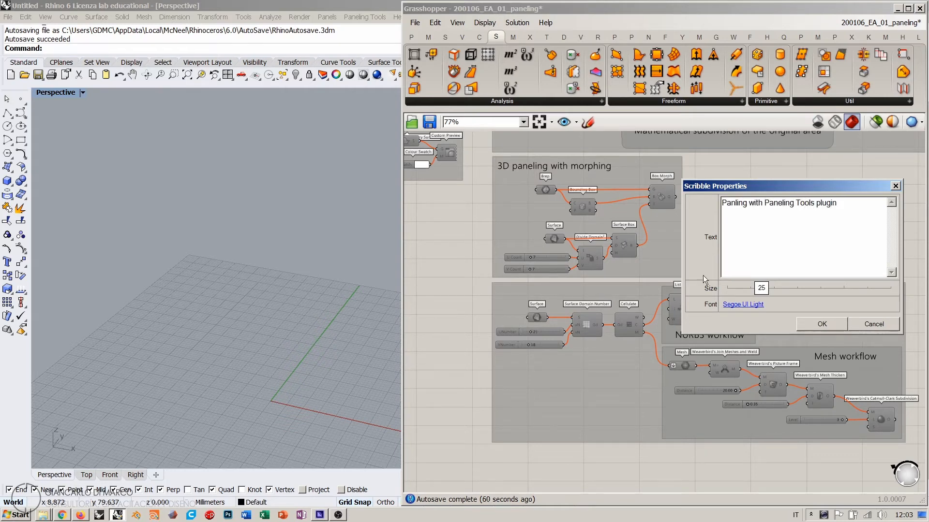
left_click(734, 204)
type("e")
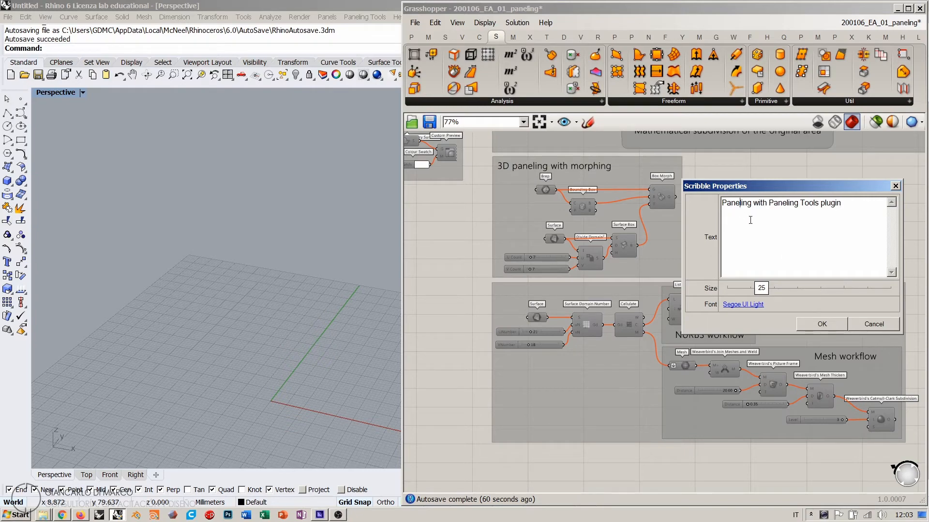
left_click(824, 323)
- Add the Paneling Tools label to the outer group and move it to the group's upper left corner
right_click(800, 306)
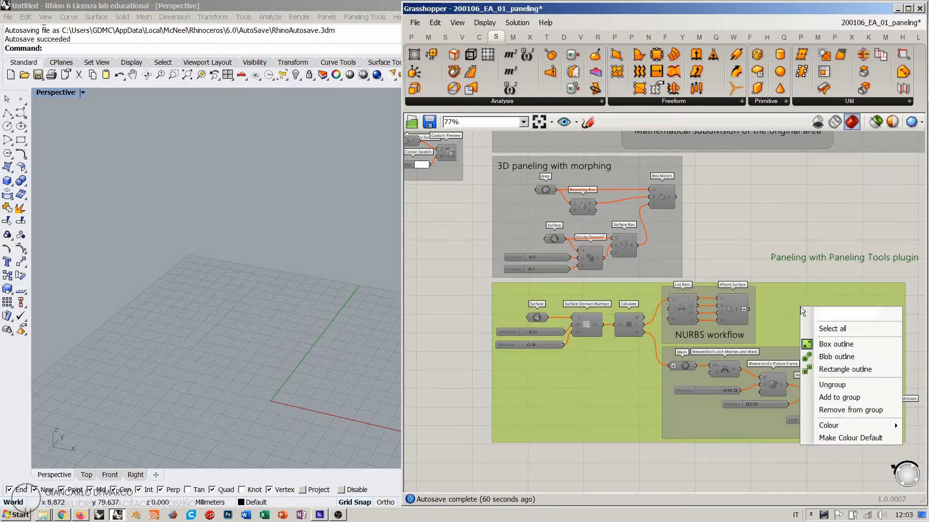
left_click(851, 395)
mouse_move(792, 257)
left_mouse_down()
mouse_move(787, 299)
mouse_move(532, 378)
mouse_move(521, 363)
mouse_move(524, 293)
left_mouse_up()
left_click(758, 268)
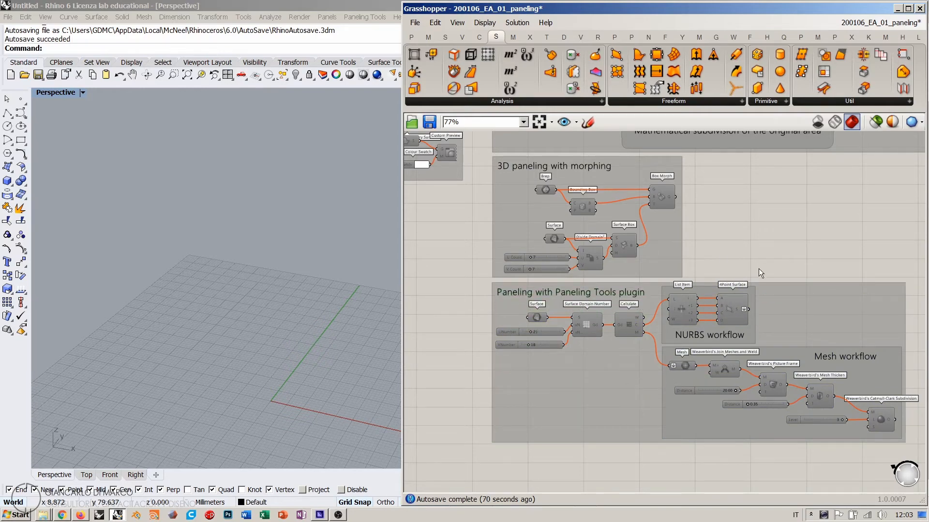
- Copy the Surface component from the Paneling Tools group to the empty canvas below that group
scroll(757, 249, "down", 2)
right_click_drag(641, 283, 651, 242)
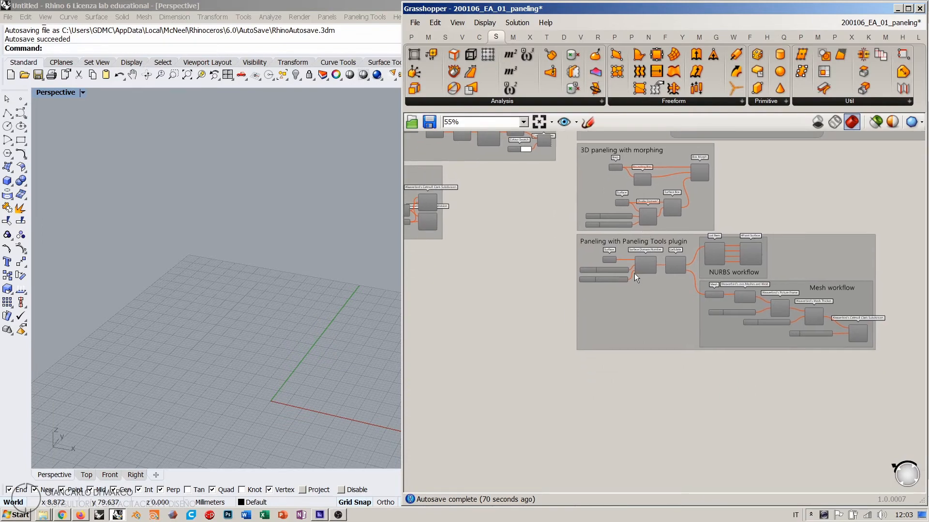
scroll(634, 274, "up", 3)
mouse_move(642, 264)
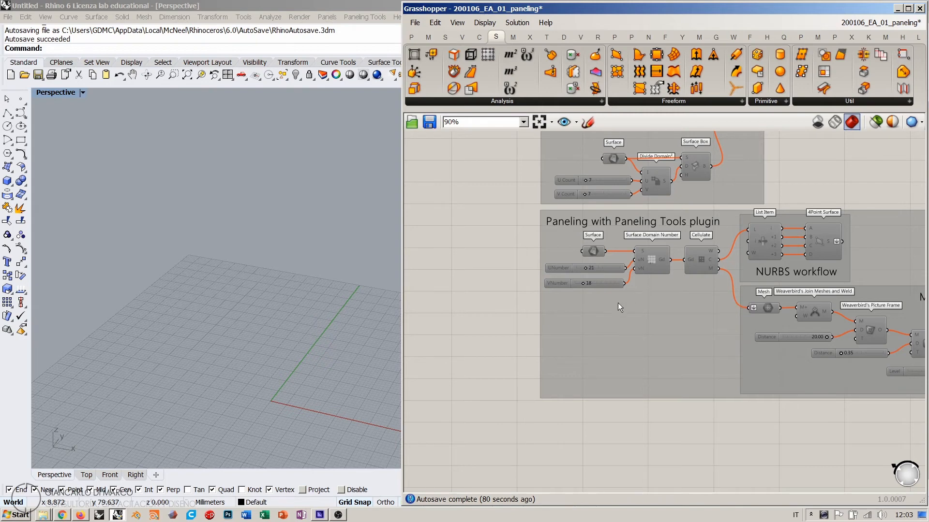
right_click_drag(658, 349, 592, 313)
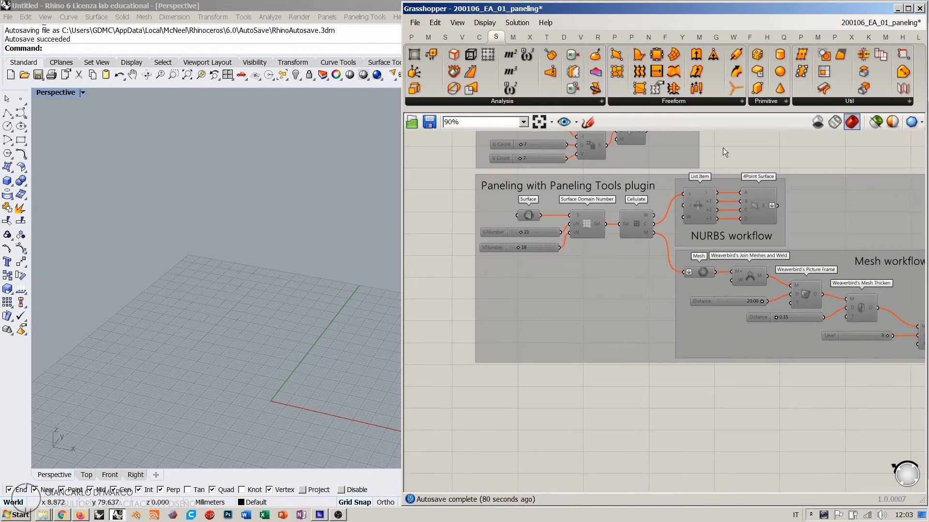
left_click(528, 216)
left_click_drag(530, 425, 519, 412, "alt")
left_click(564, 427)
right_click_drag(564, 427, 564, 378)
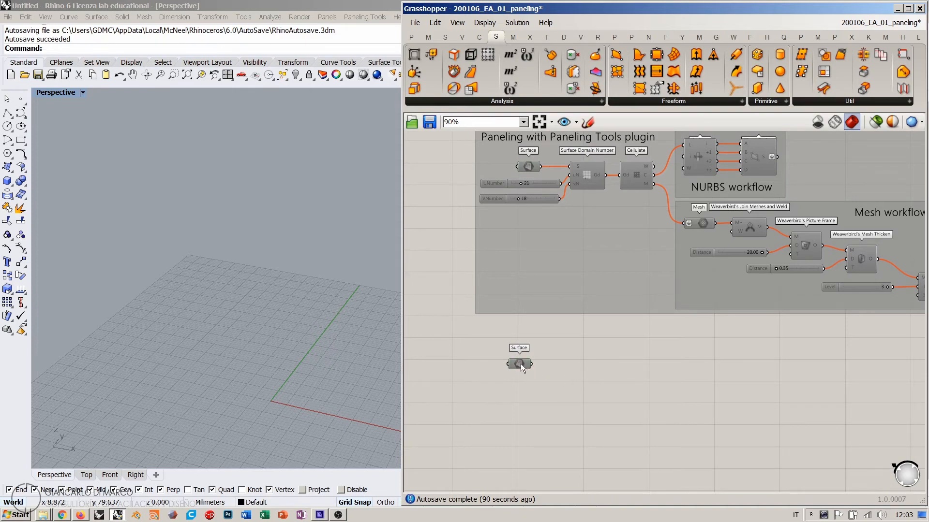
- Enable the copied Surface component below the Paneling Tools group so the surface shows in the viewport
key("ctrl+e")
left_click(549, 379)
right_click_drag(174, 329, 230, 276)
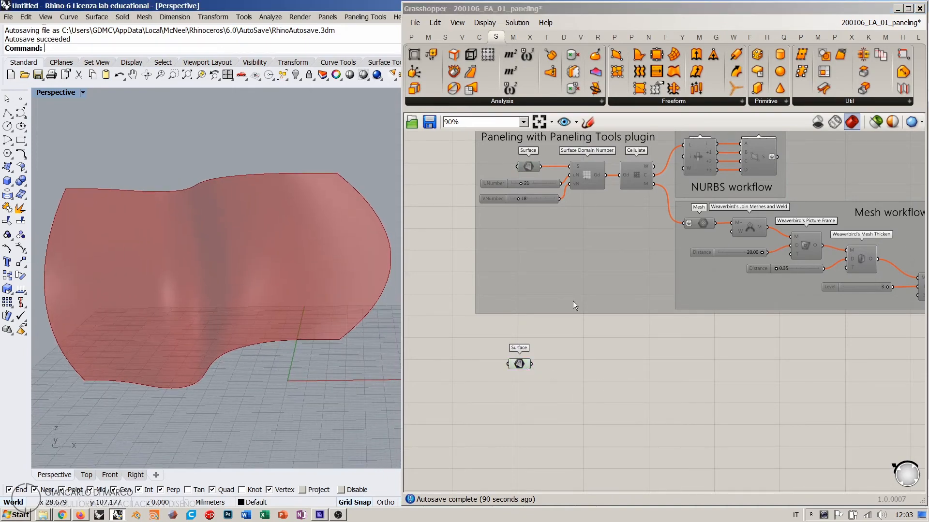
left_click(573, 301)
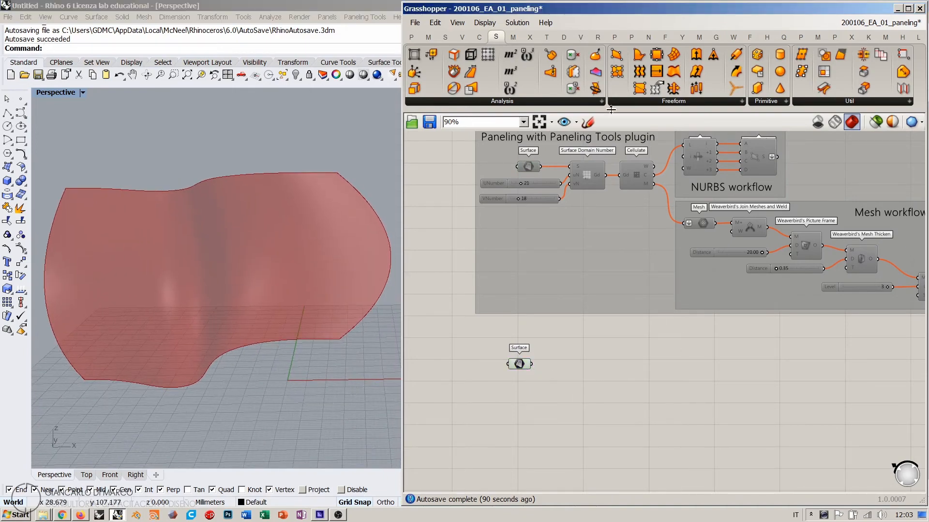
- Add a Paneling Tools Surface Parameter component, connect the Surface component to its S input, and line the two up
left_click(802, 37)
left_click(835, 37)
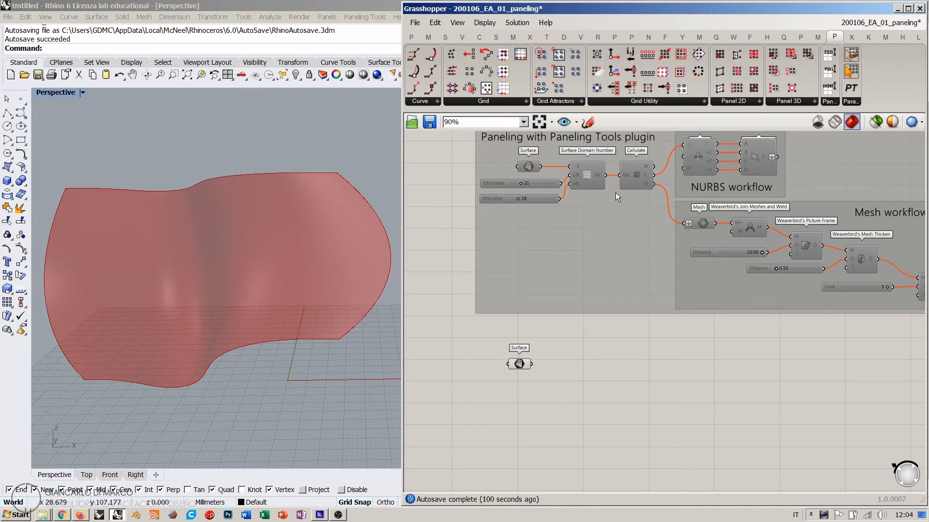
left_click(499, 104)
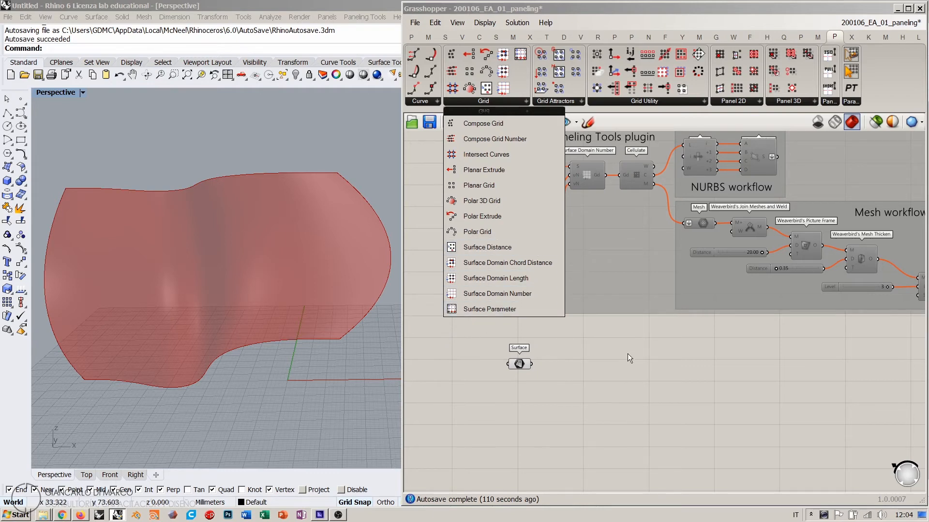
left_click(489, 309)
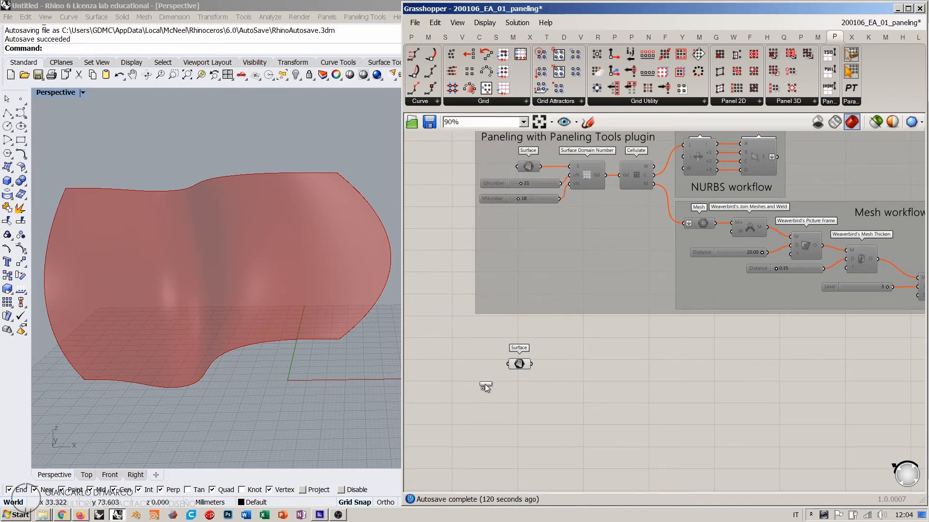
left_click(581, 382)
scroll(561, 381, "up", 5)
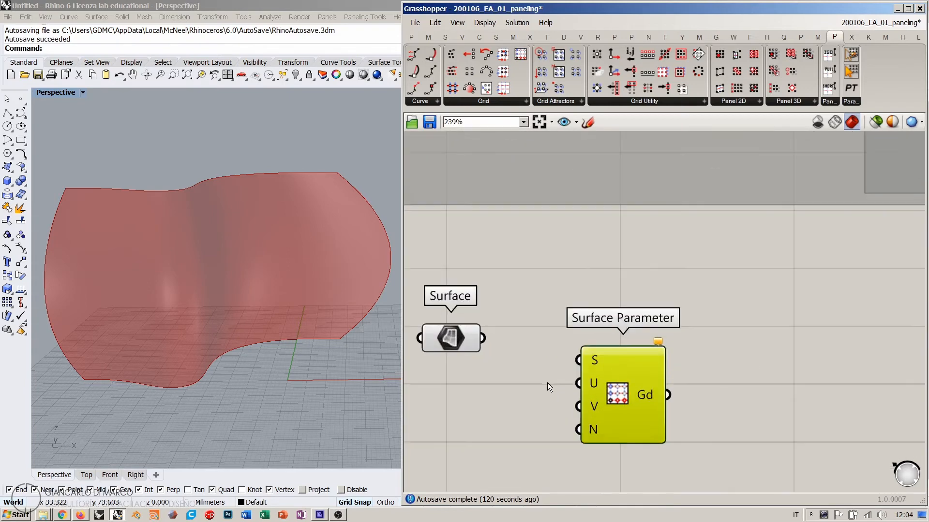
left_click(547, 381)
right_click_drag(547, 370, 632, 342)
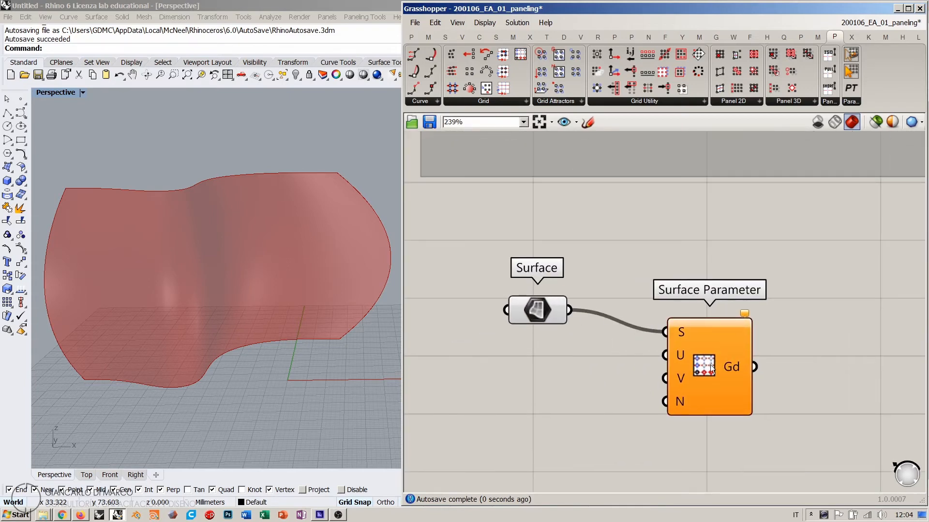
left_click_drag(711, 368, 742, 345)
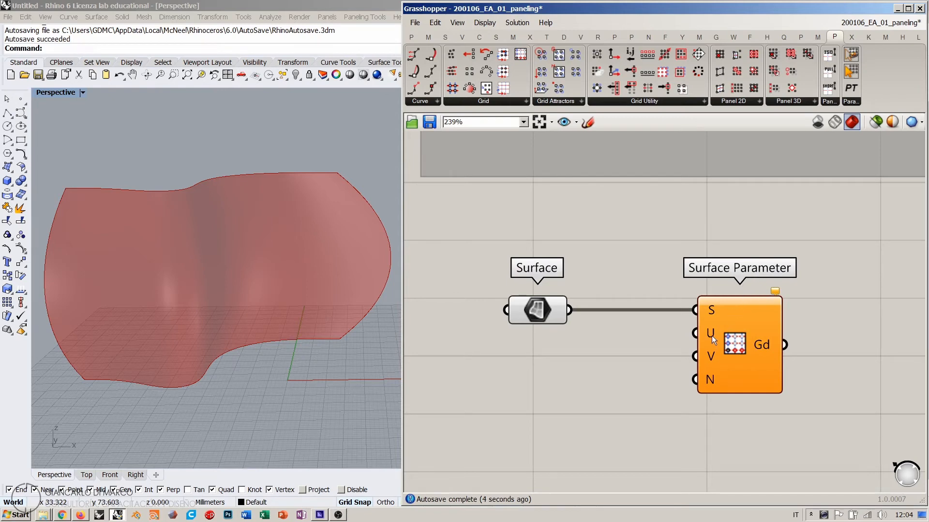
- Spread the Surface and Surface Parameter components apart to leave free space in front of the U and V inputs
mouse_move(712, 336)
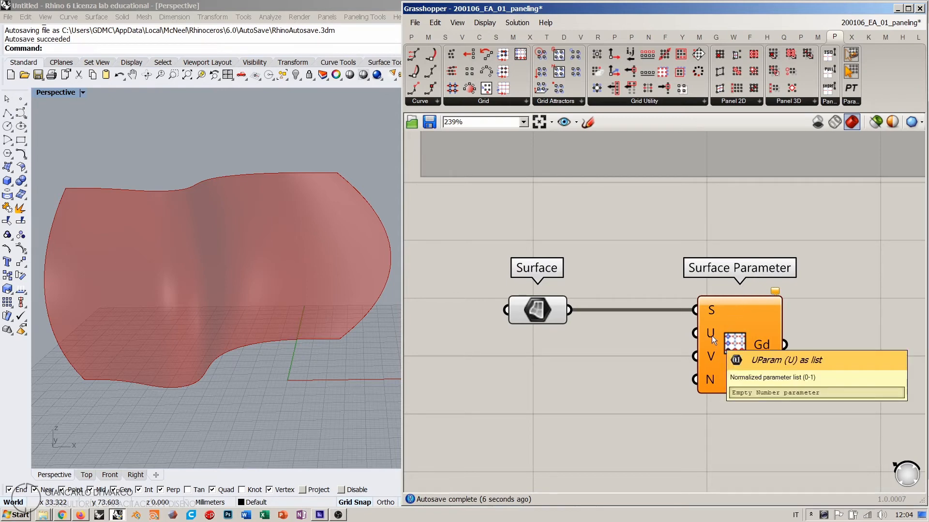
mouse_move(709, 359)
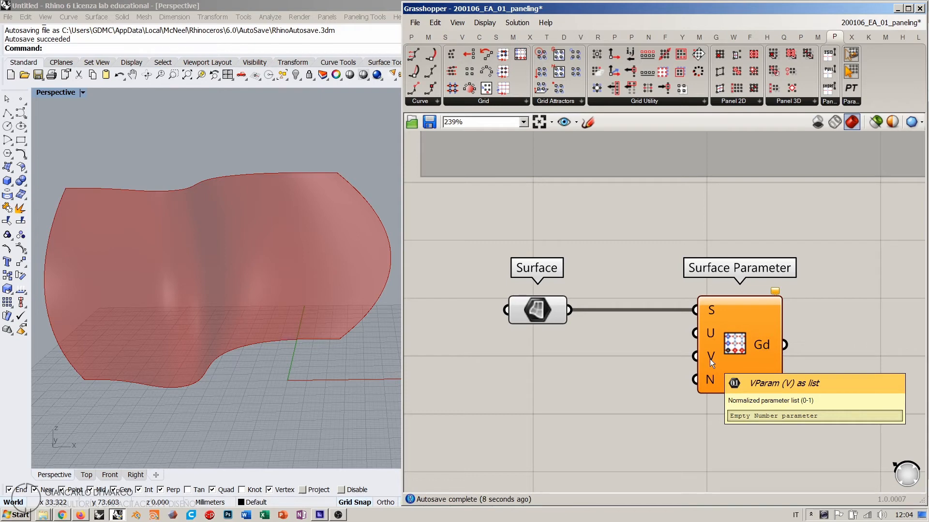
mouse_move(710, 379)
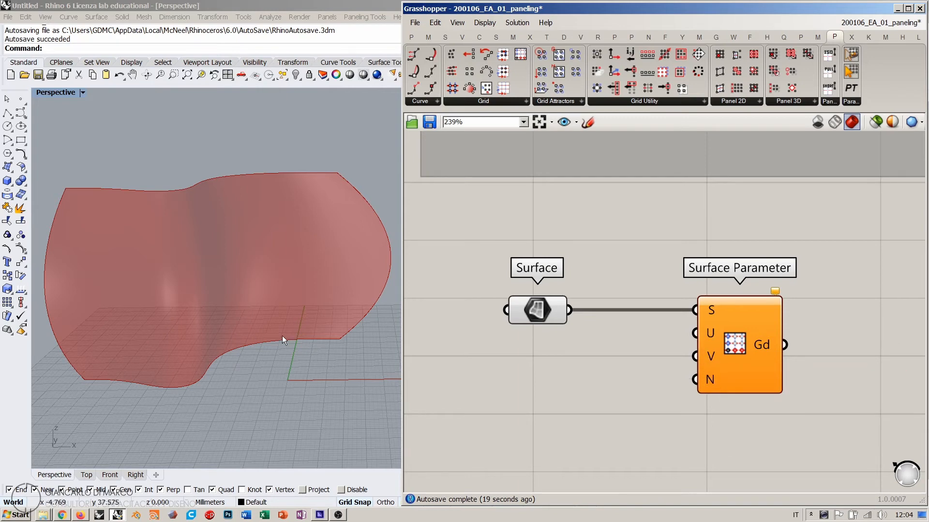
left_click_drag(562, 304, 572, 259)
left_click(604, 295)
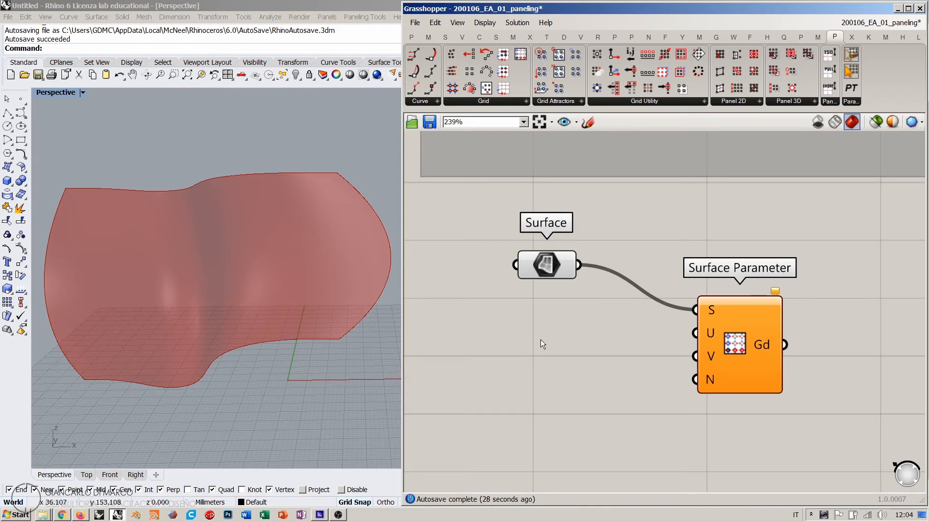
left_click_drag(742, 338, 804, 333)
- Add two three-decimal number sliders at 0.000 and connect one to the U input and one to the V input of Surface Parameter
double_click(571, 365)
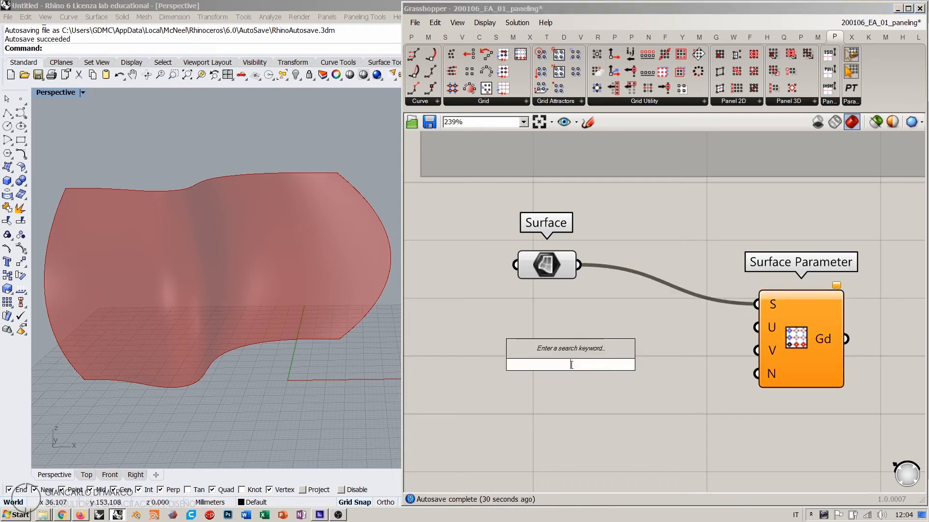
type("0.000")
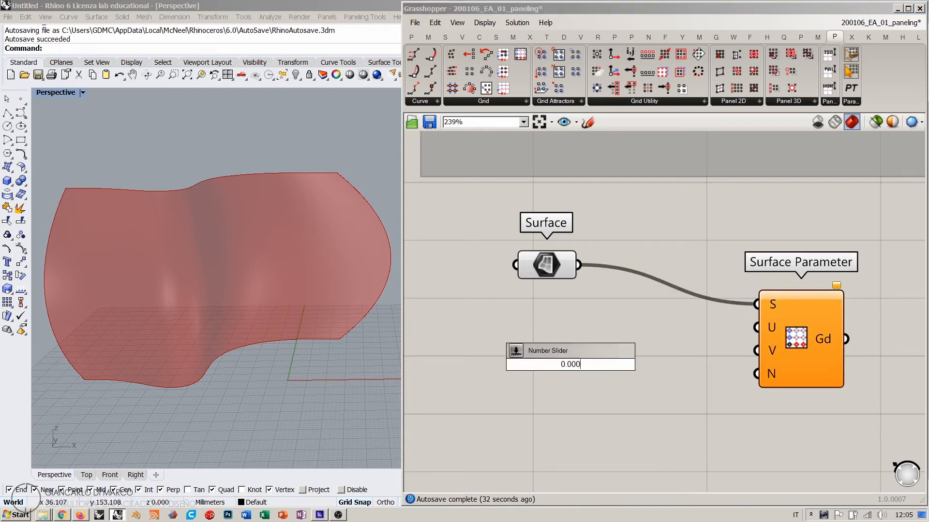
key("Return")
left_click_drag(597, 363, 597, 339)
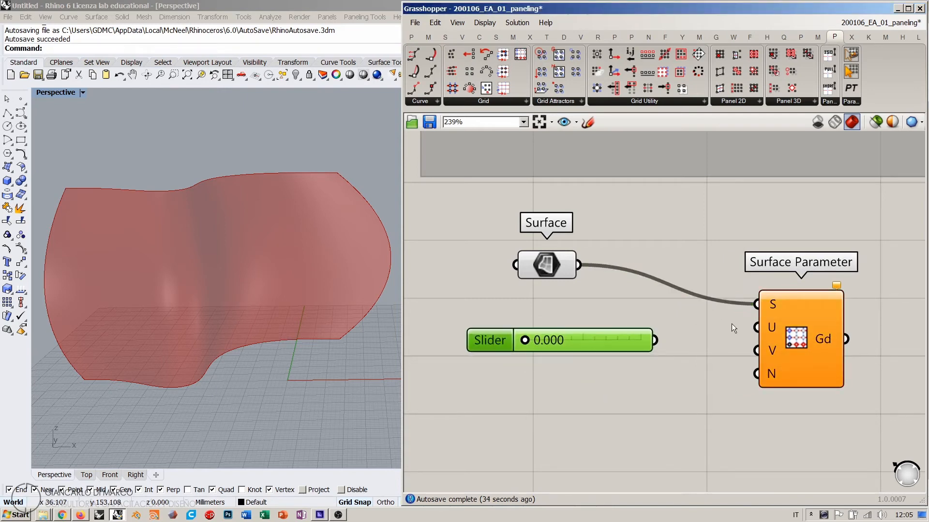
left_click_drag(755, 327, 617, 363)
left_click_drag(759, 356, 629, 365)
left_click(680, 406)
left_click(625, 393)
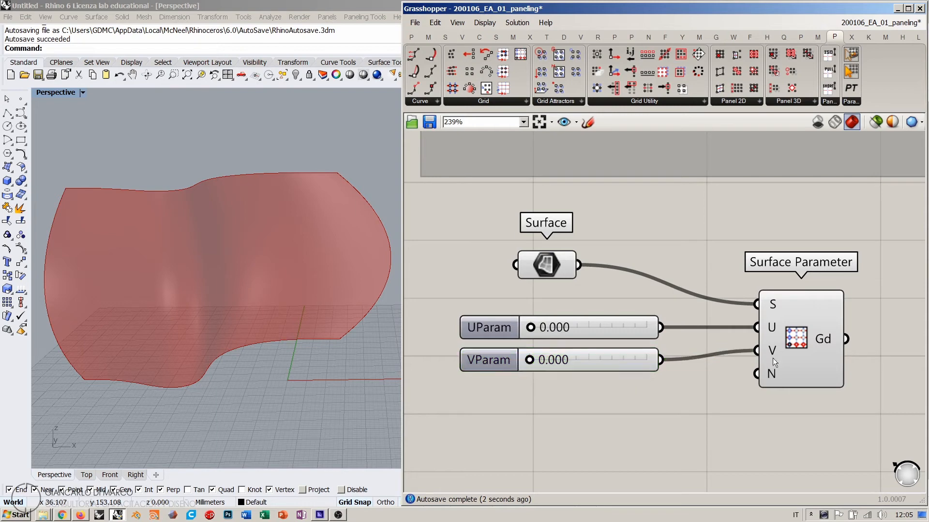
left_click_drag(799, 341, 781, 340)
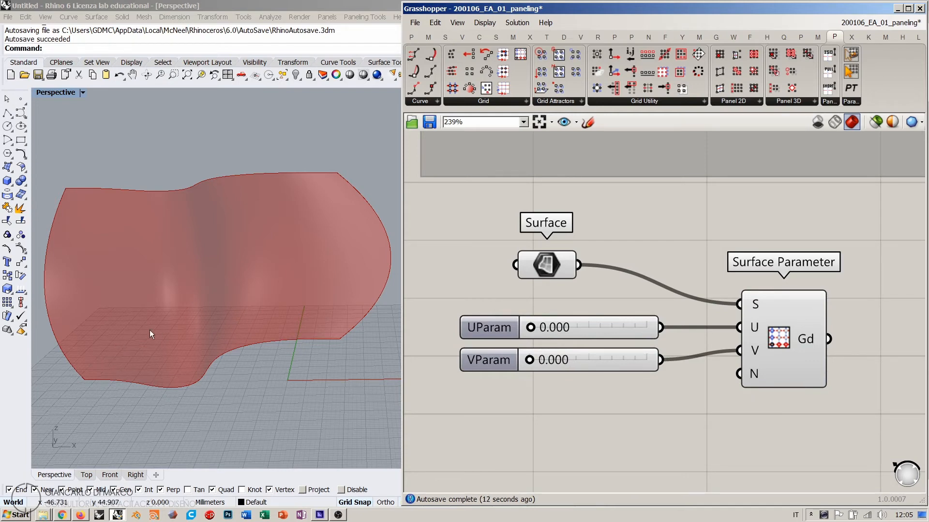
- Duplicate the U and V sliders, connect the copies to the same inputs, and set them to 0.087 for U and 0.083 for V
right_click_drag(557, 355, 554, 281)
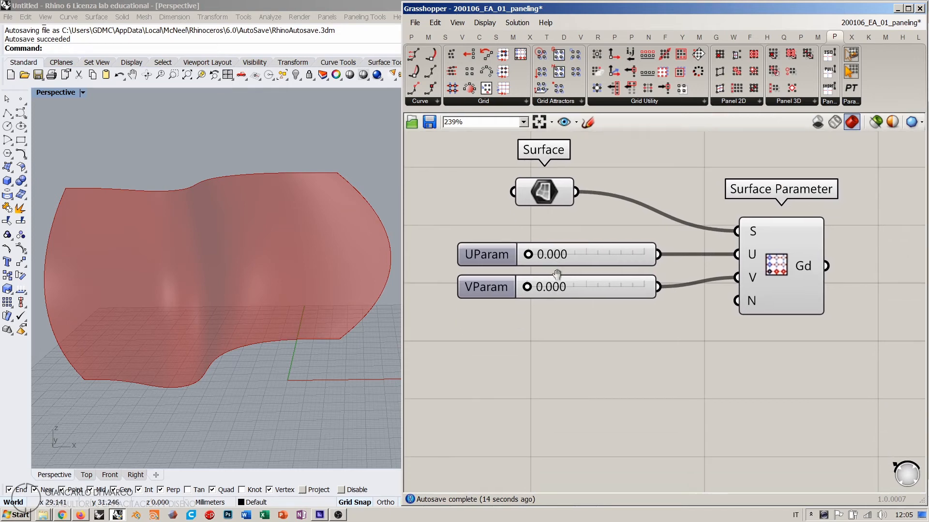
left_click_drag(581, 285, 583, 347)
mouse_move(579, 254)
left_mouse_down()
mouse_move(578, 238)
mouse_move(579, 269)
left_mouse_up()
left_click_drag(591, 342, 588, 374, "alt")
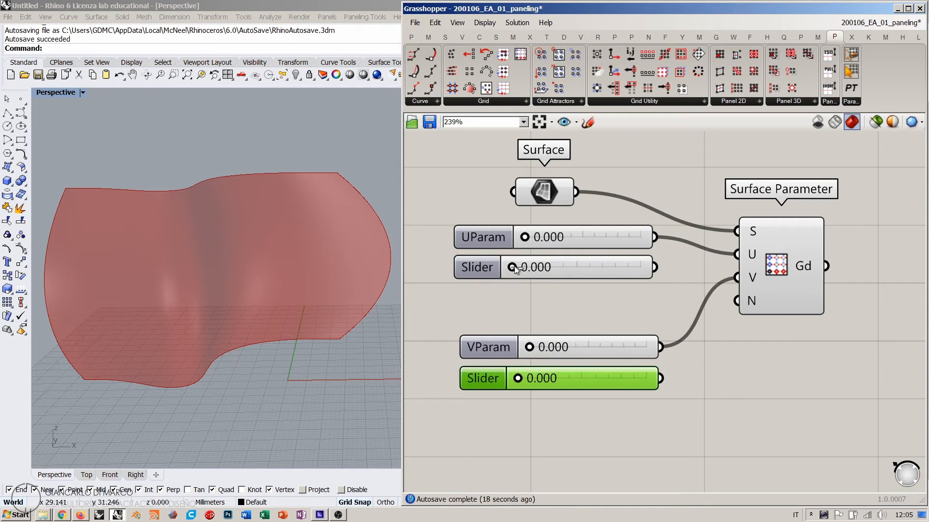
left_click_drag(513, 267, 523, 267)
left_click_drag(654, 267, 736, 254)
left_click(715, 374)
left_click_drag(660, 379, 735, 277)
left_click_drag(530, 382, 538, 382)
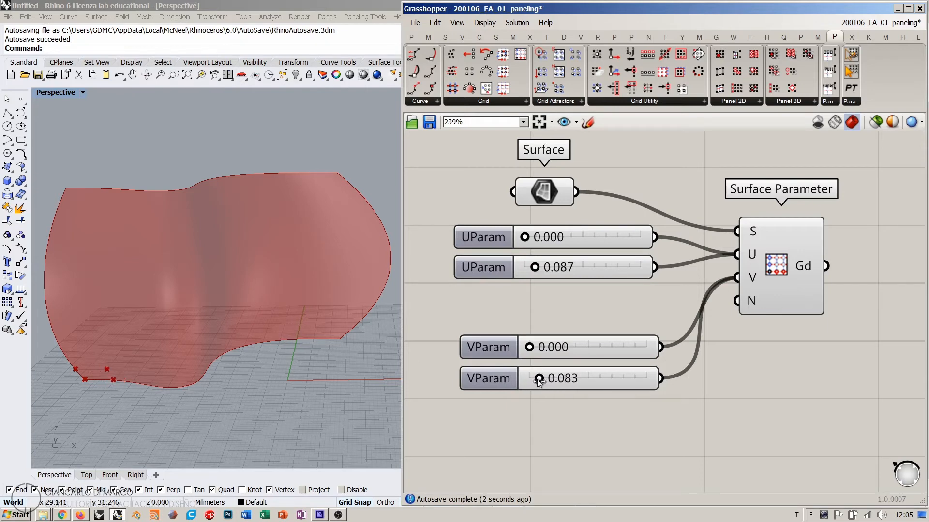
- Set the V sliders to 0.149 and 0.228 and the U sliders to 0.196 and 0.371 to shift the grid points
right_click_drag(167, 380, 199, 343)
scroll(132, 345, "up", 5)
right_click_drag(132, 343, 121, 383)
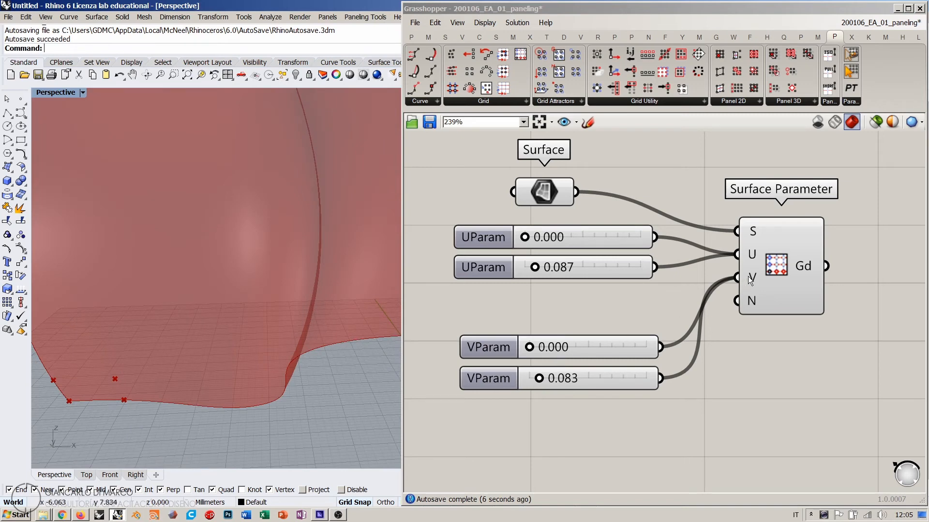
left_click_drag(539, 382, 556, 380)
left_click_drag(529, 347, 547, 347)
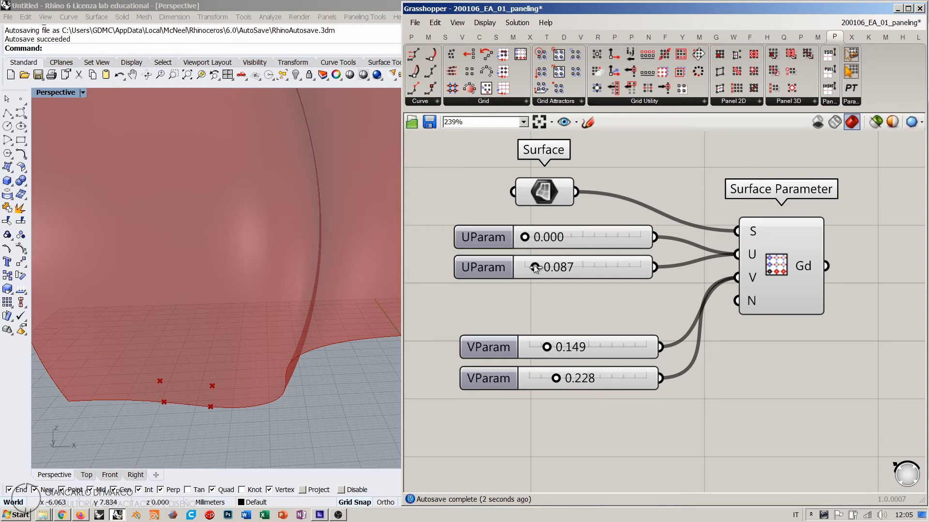
left_click_drag(534, 267, 568, 268)
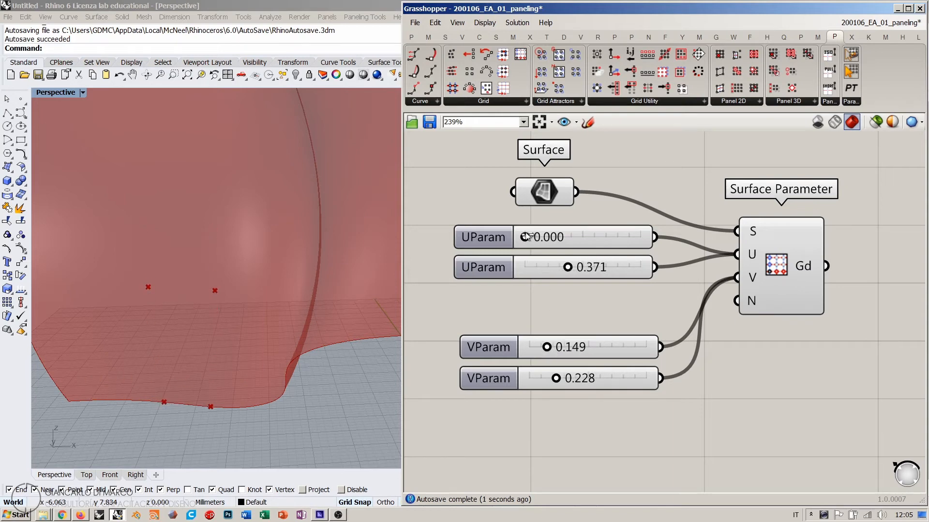
left_click_drag(525, 237, 545, 241)
scroll(282, 342, "down", 5)
right_click_drag(195, 368, 159, 361)
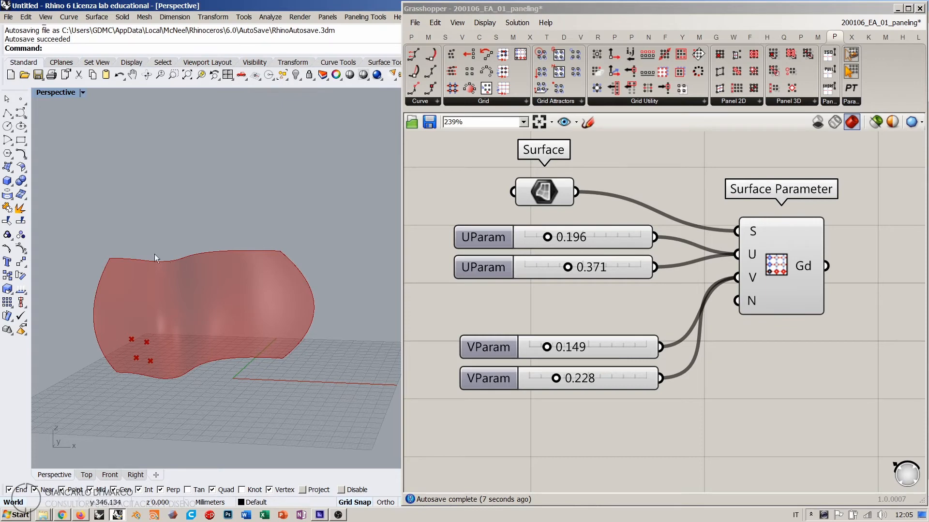
- Set the two U sliders to 0.000 and 1.000, then delete all four U and V sliders
left_click_drag(612, 297, 583, 235)
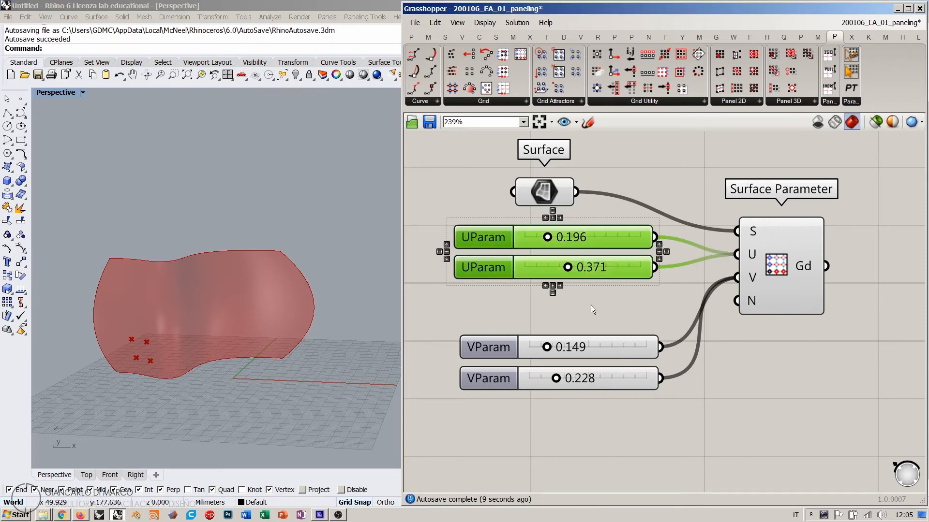
left_click_drag(627, 422, 576, 325, "shift")
left_click(620, 303)
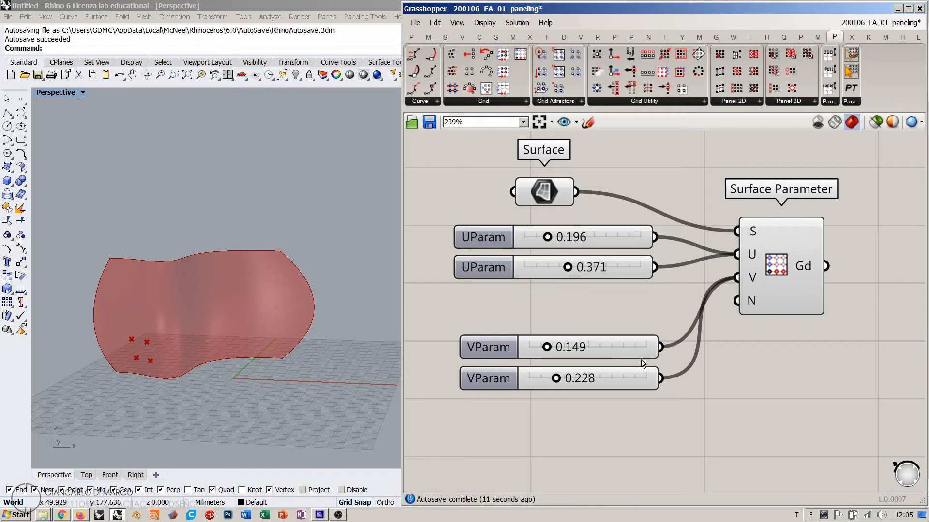
left_click_drag(553, 236, 478, 234)
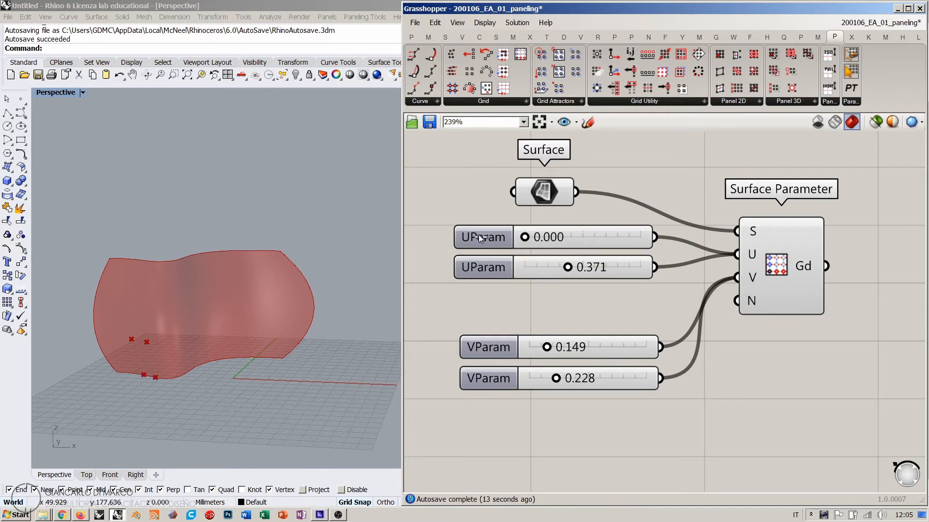
left_click_drag(567, 267, 669, 269)
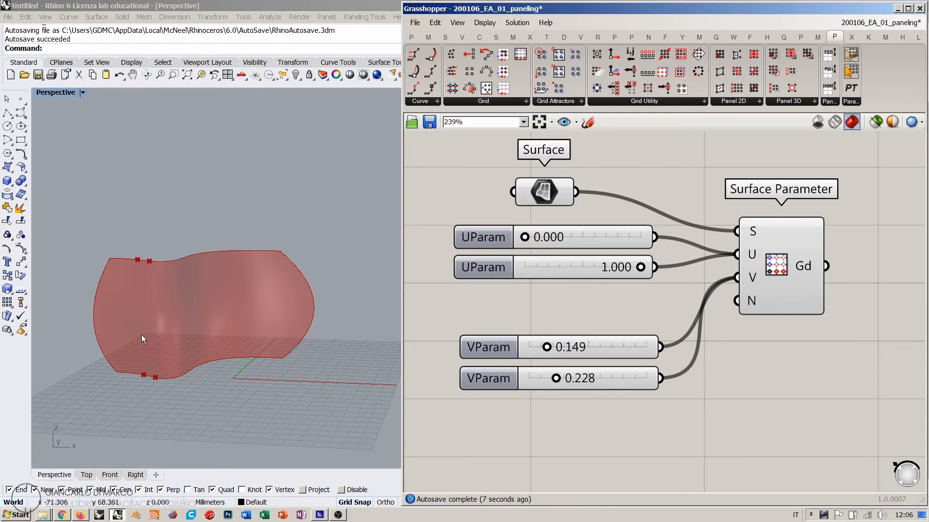
left_click_drag(670, 409, 534, 226)
key("Delete")
- Add a Range component below the Surface component
double_click(551, 280)
type("range")
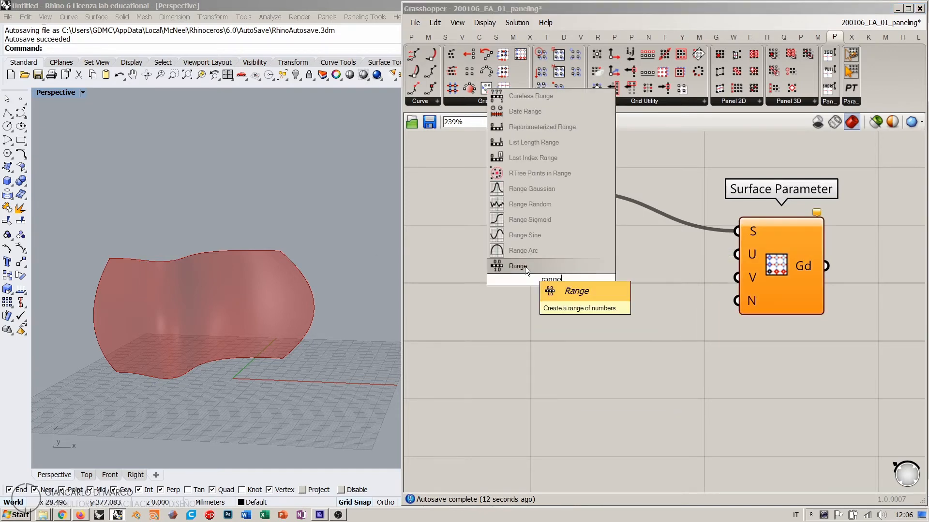
key("Return")
left_click_drag(553, 278, 541, 280)
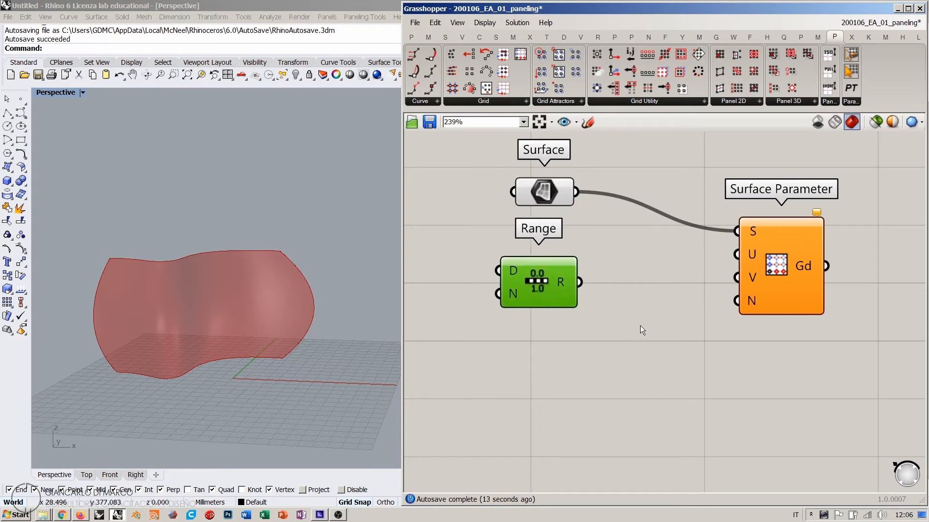
- Add an empty Panel below the Surface Parameter component, near the Range component
left_click(640, 327)
double_click(642, 338)
type("//")
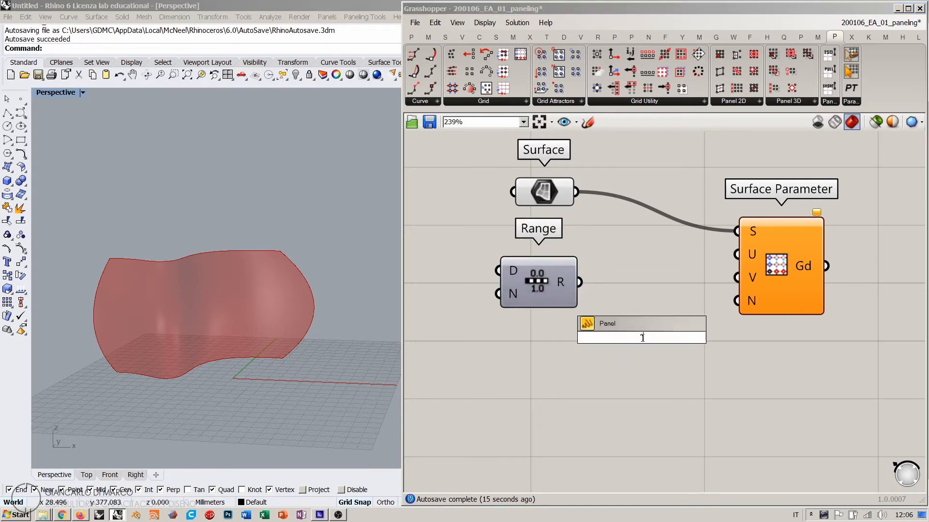
key("Return")
left_click_drag(585, 316, 626, 348)
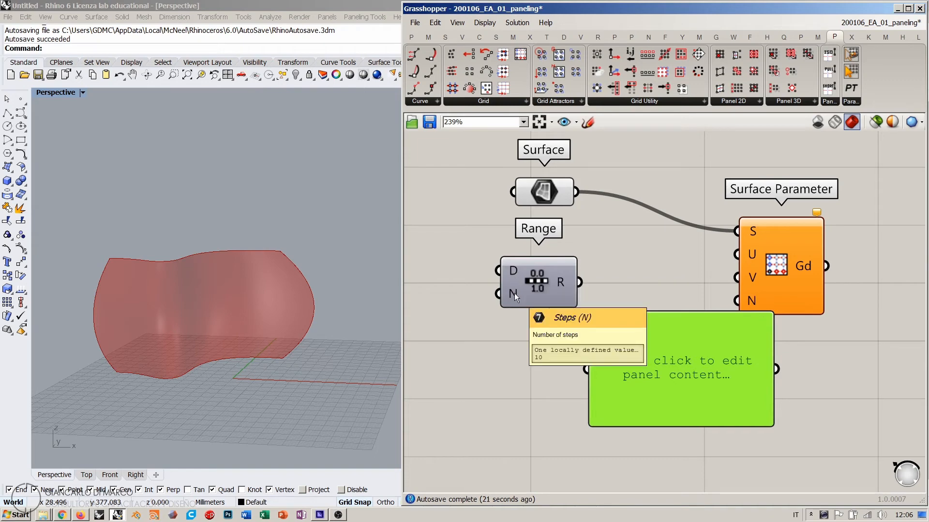
- Connect the Range output to the Panel, enlarge the Panel to list all values, and move it clear of Surface Parameter
left_click_drag(515, 293, 473, 301)
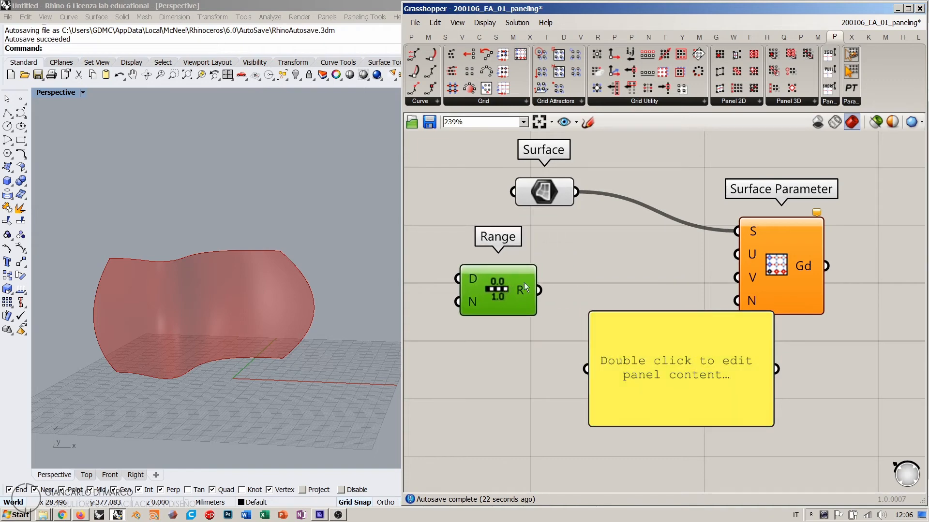
left_click_drag(547, 300, 586, 369)
right_click_drag(666, 377, 608, 309)
left_click_drag(605, 365, 605, 473)
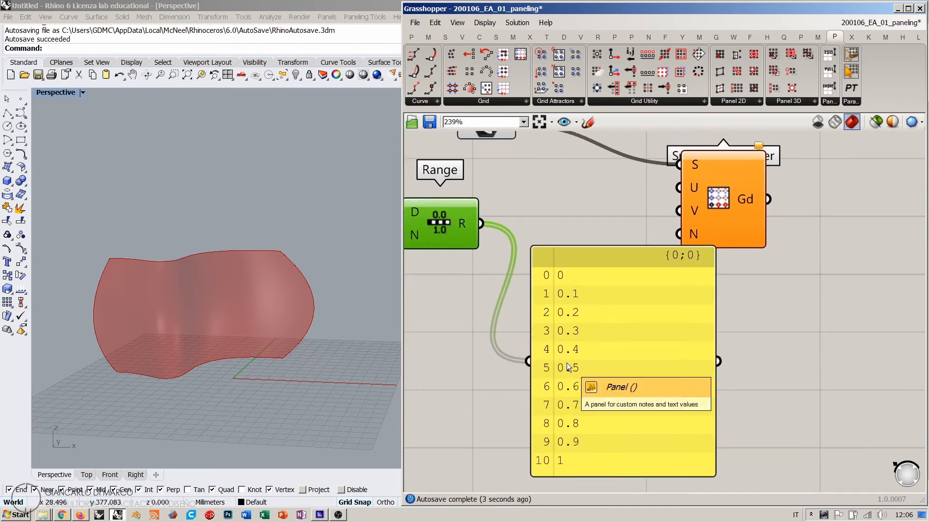
left_click_drag(575, 367, 646, 376)
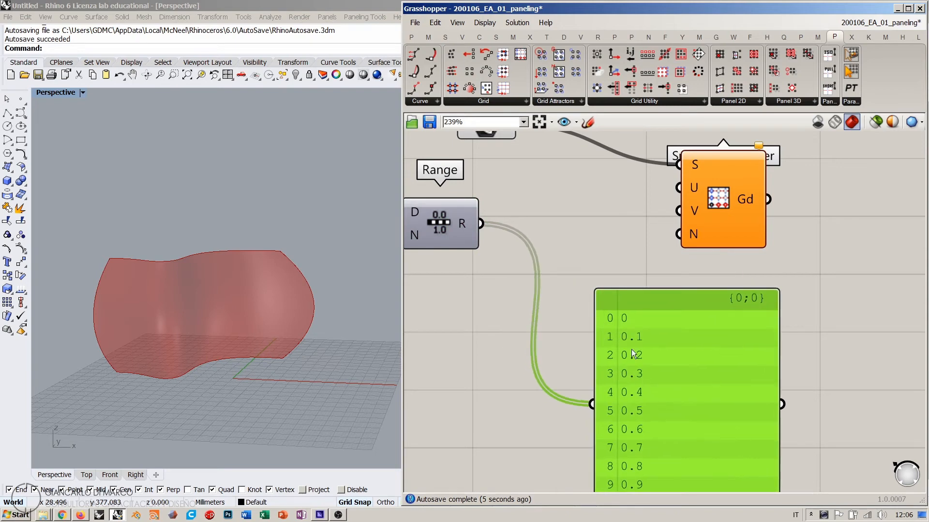
- Connect the Range output to both the U and V inputs of Surface Parameter, and inspect the resulting grid points
scroll(664, 327, "down", 2)
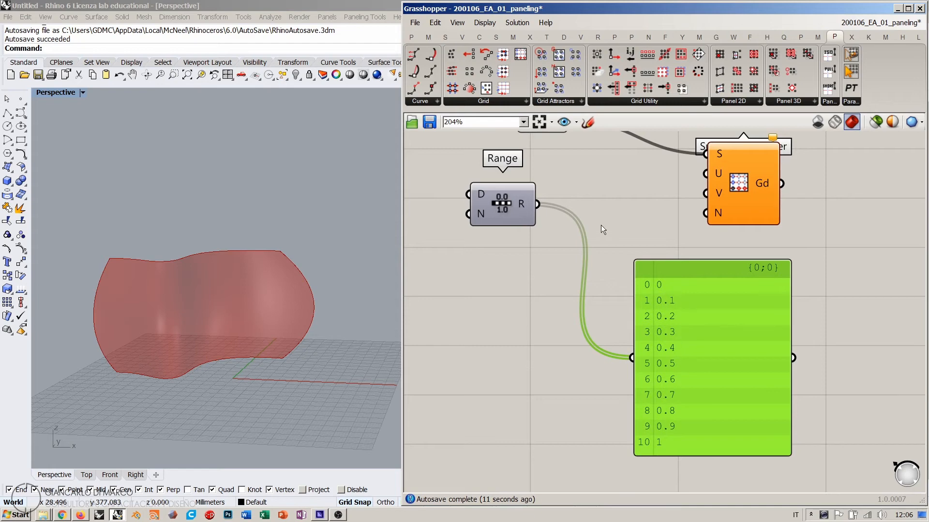
mouse_move(537, 204)
left_mouse_down()
mouse_move(700, 174)
mouse_move(673, 193)
mouse_move(537, 205)
left_mouse_up()
right_click_drag(264, 299, 216, 320)
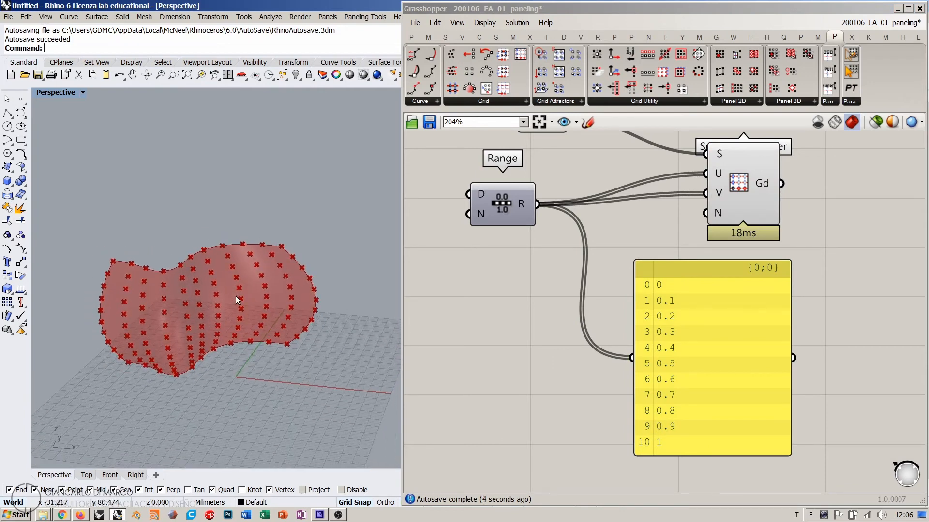
right_click_drag(220, 286, 262, 298)
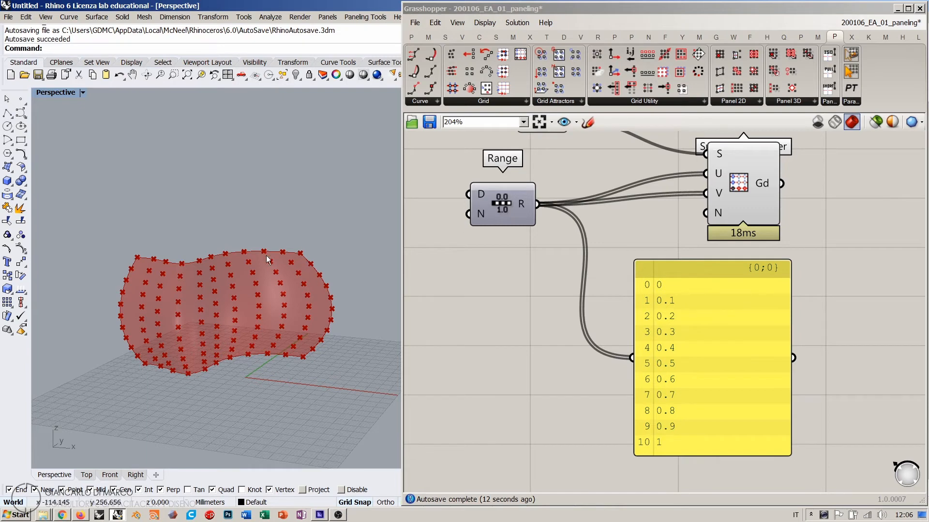
mouse_move(759, 182)
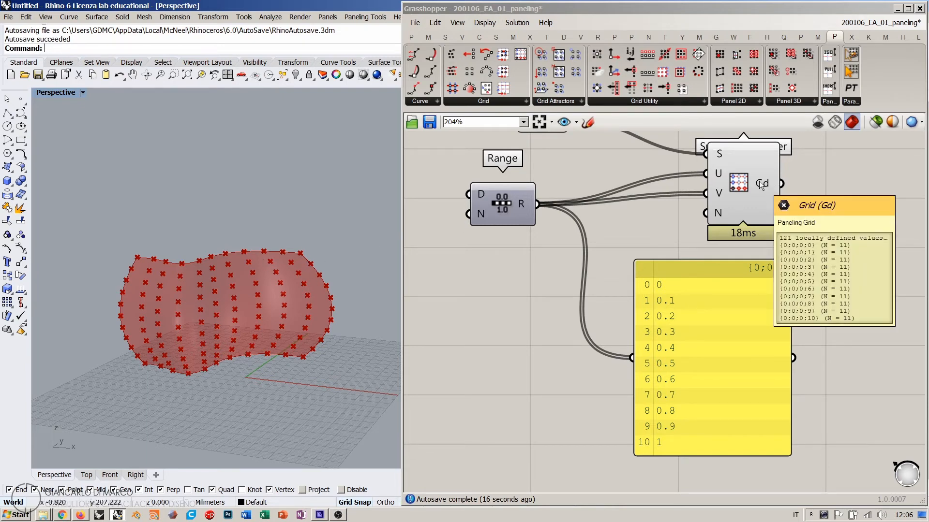
- Duplicate the Range component below the original, and connect the copy's output to Surface Parameter's V input and to the Panel
right_click_drag(570, 237, 650, 272)
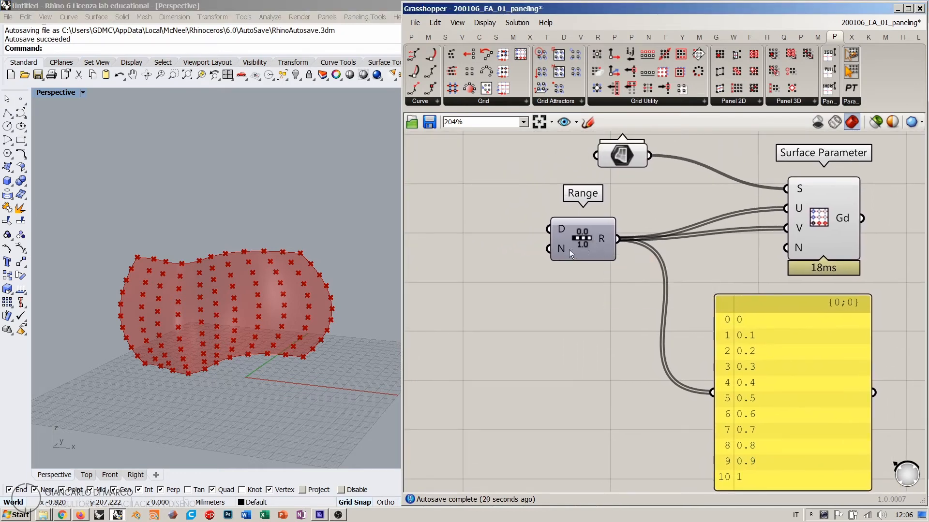
mouse_move(562, 248)
left_click_drag(582, 248, 616, 241)
key("ctrl+c")
key("ctrl+v")
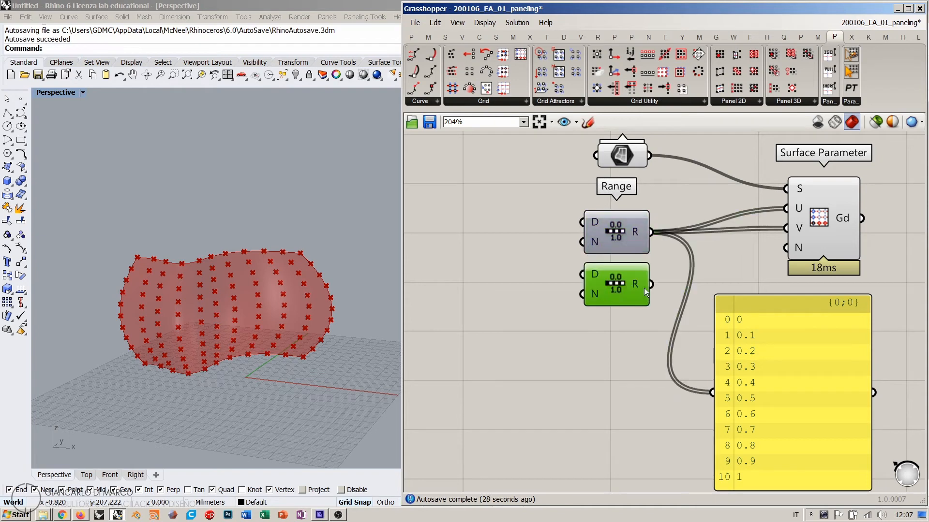
left_click_drag(651, 285, 784, 228)
left_click(728, 278)
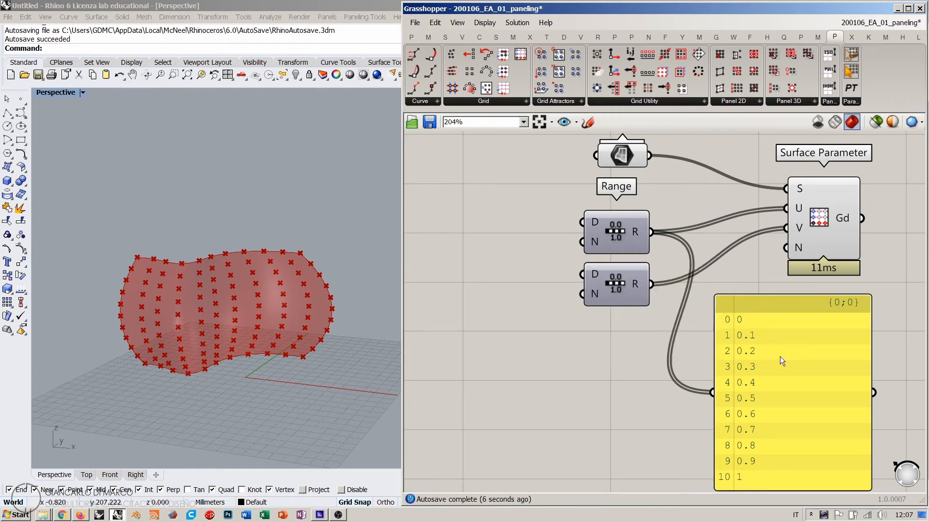
left_click_drag(652, 289, 814, 374)
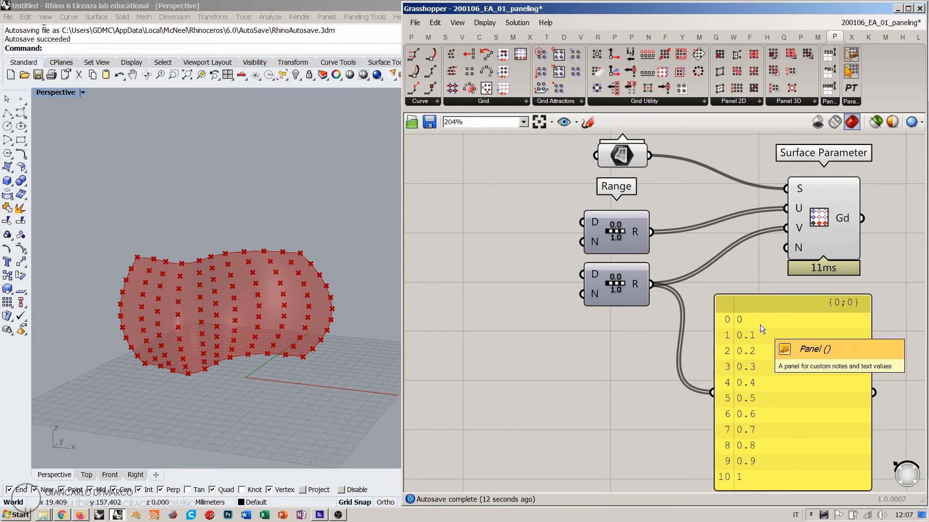
- Delete the Panel and the duplicated Range, and move the remaining Range farther away from Surface Parameter
left_click(733, 335)
key("Delete")
left_click(626, 271)
key("Delete")
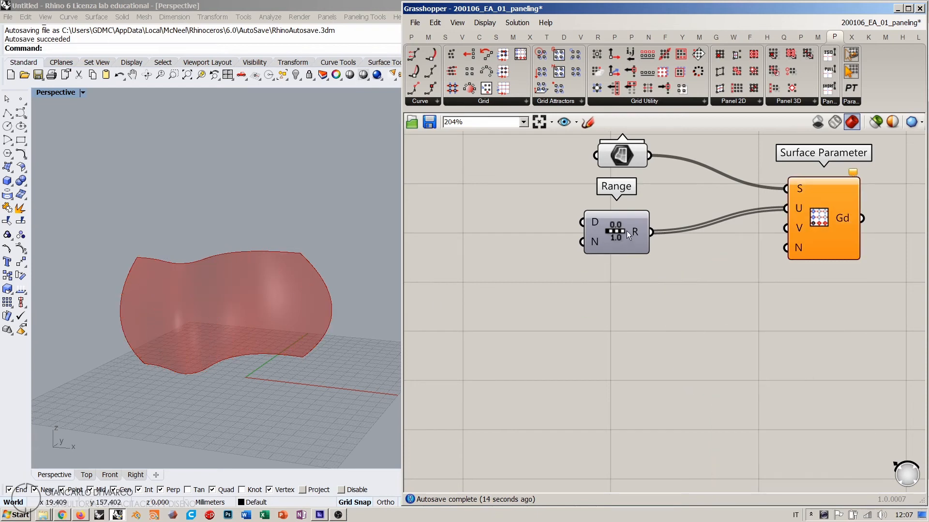
left_click_drag(626, 230, 504, 243)
left_click(588, 294)
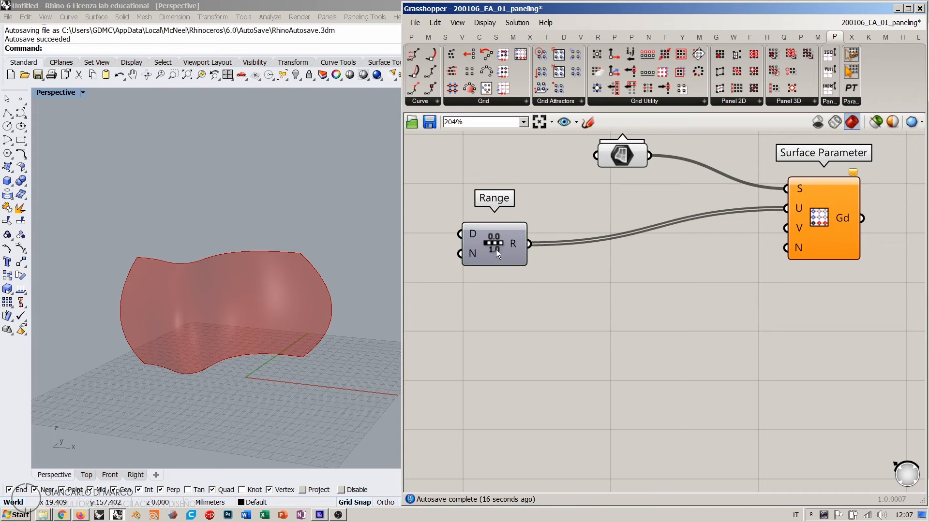
- Add a Graph Mapper between Range and Surface Parameter, and connect the Range output to its input
mouse_move(513, 248)
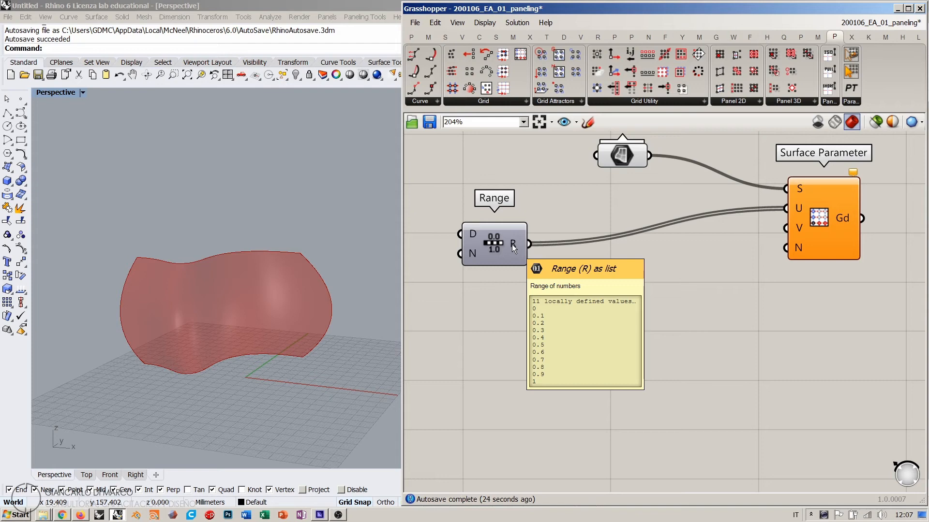
double_click(617, 300)
type("gra")
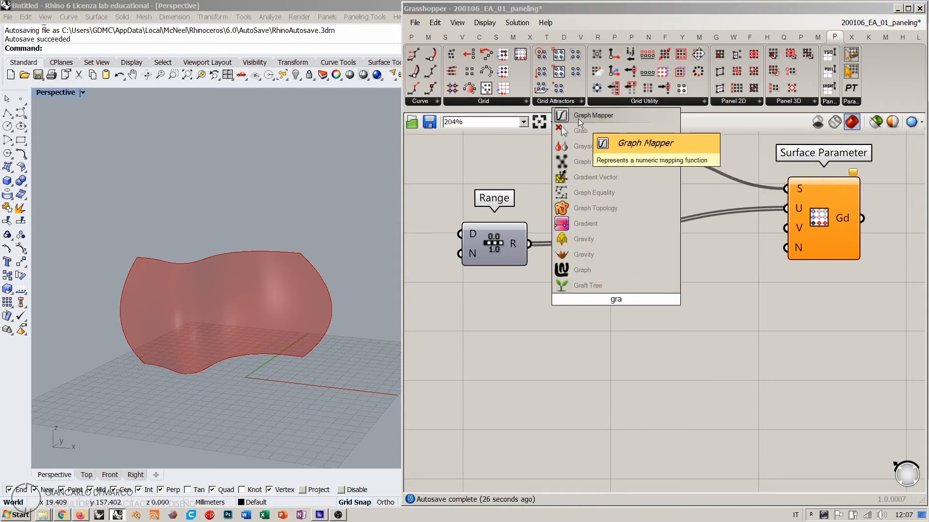
left_click(578, 116)
left_click(634, 319)
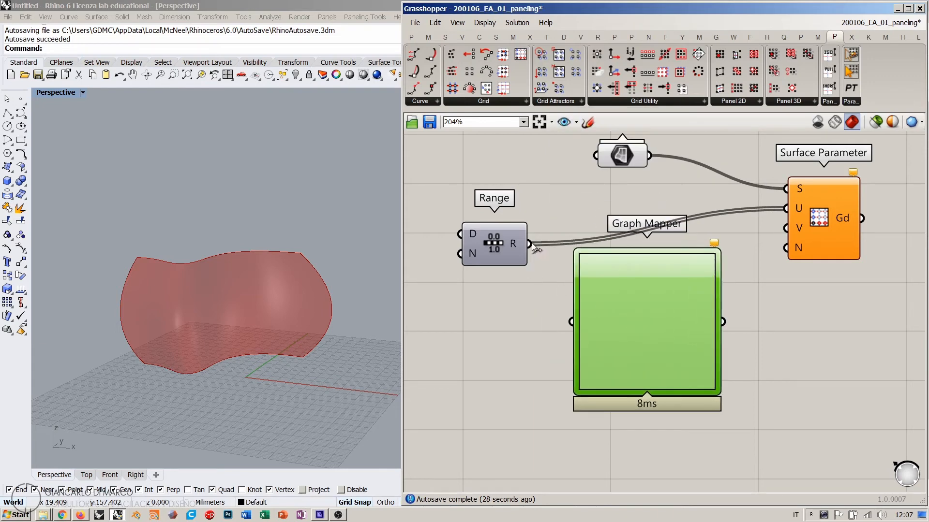
left_click_drag(530, 245, 568, 312)
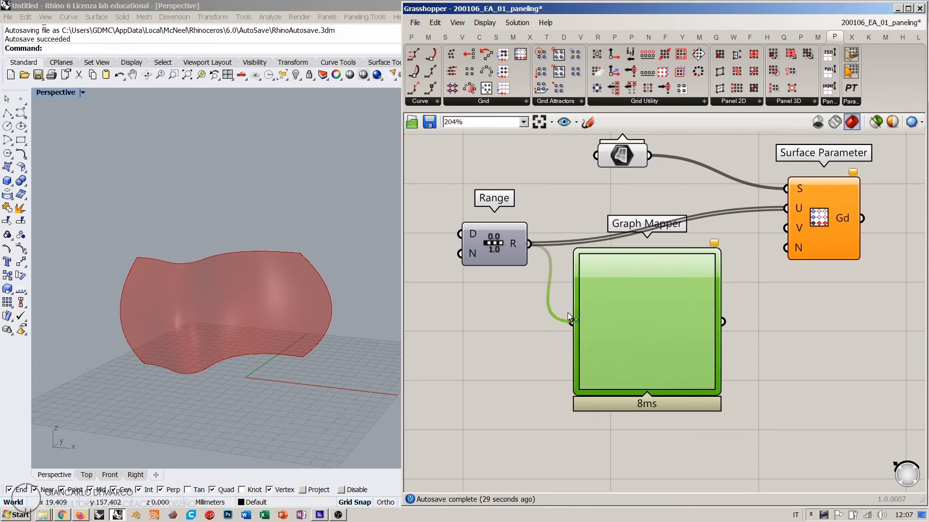
left_click(529, 343)
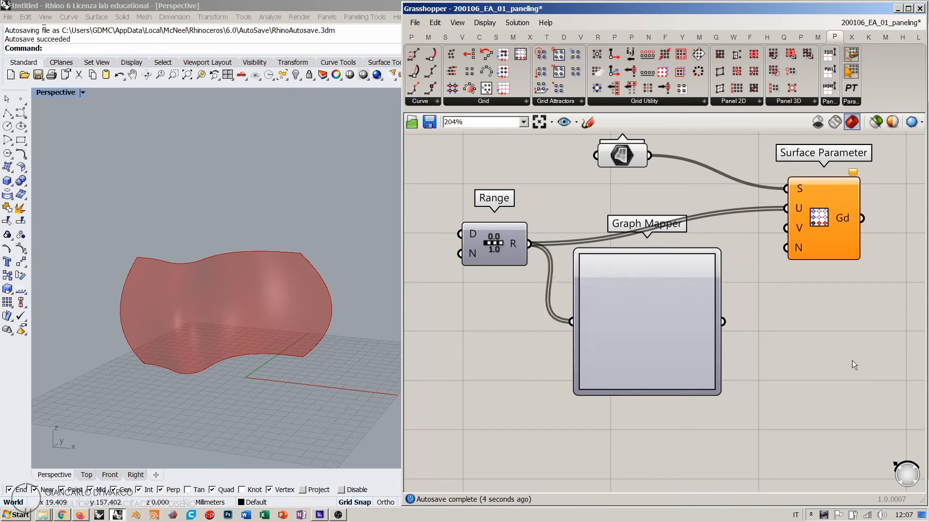
- Set the Graph Mapper's graph type to Linear
right_click(652, 300)
mouse_move(686, 437)
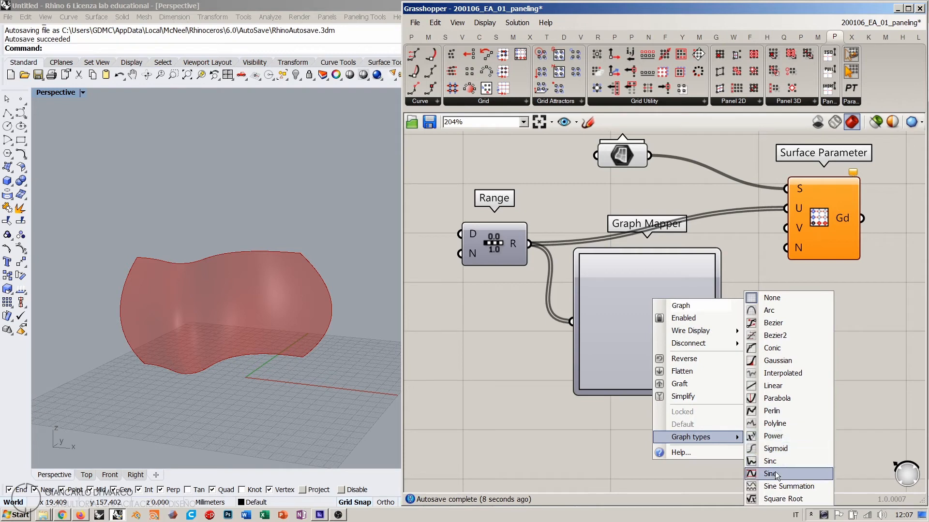
left_click(774, 386)
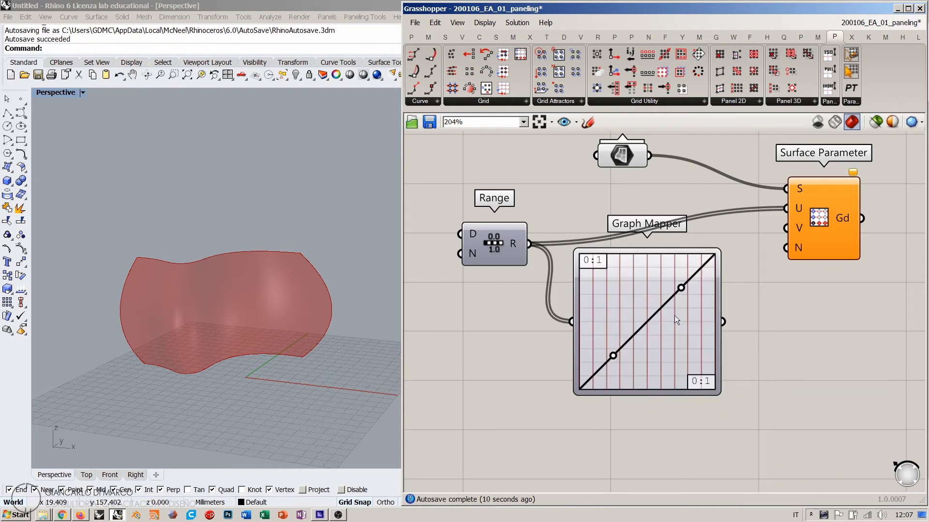
- Add a Panel fed by the Graph Mapper output, and enlarge it to list all the values
double_click(849, 390)
type("\"")
key("Return")
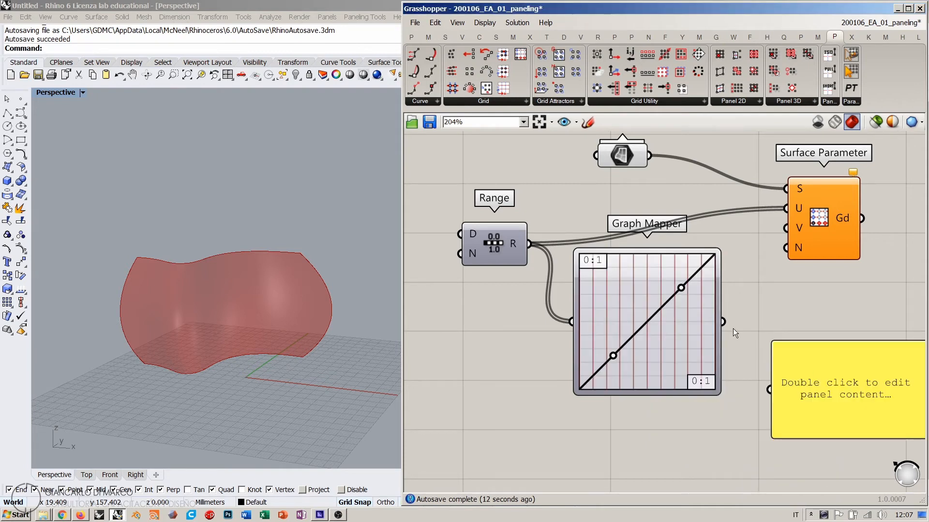
left_click_drag(769, 387, 769, 387)
right_click_drag(862, 392, 783, 383)
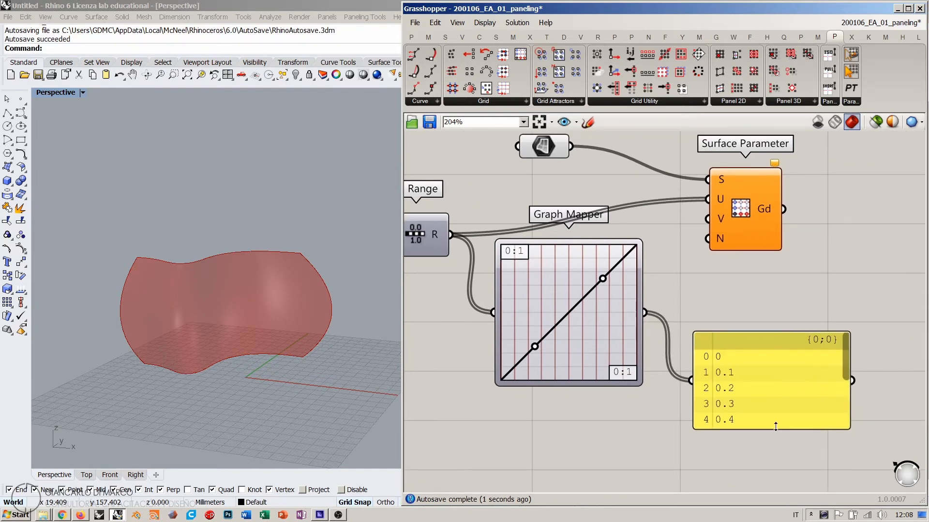
left_click_drag(776, 426, 777, 489)
right_click_drag(777, 488, 746, 365)
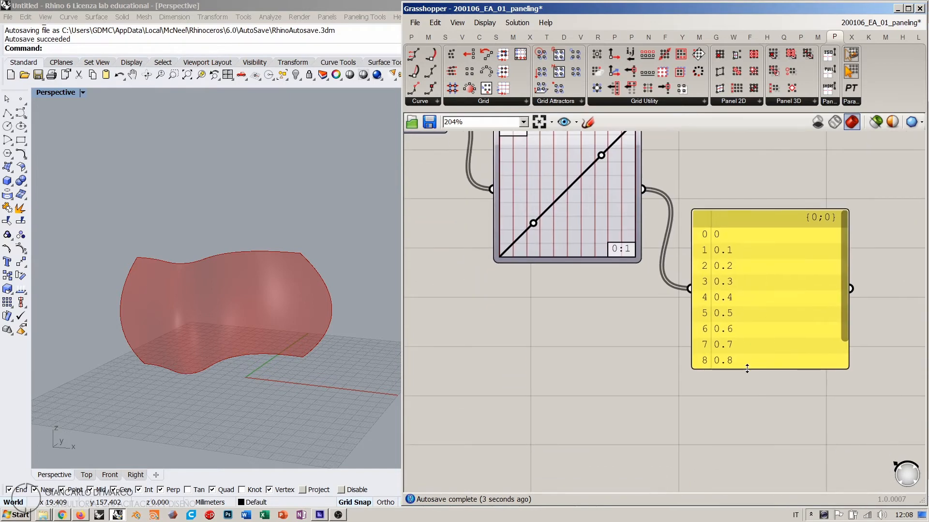
left_click_drag(747, 368, 748, 408)
scroll(747, 409, "down", 2)
right_click_drag(514, 179, 540, 218)
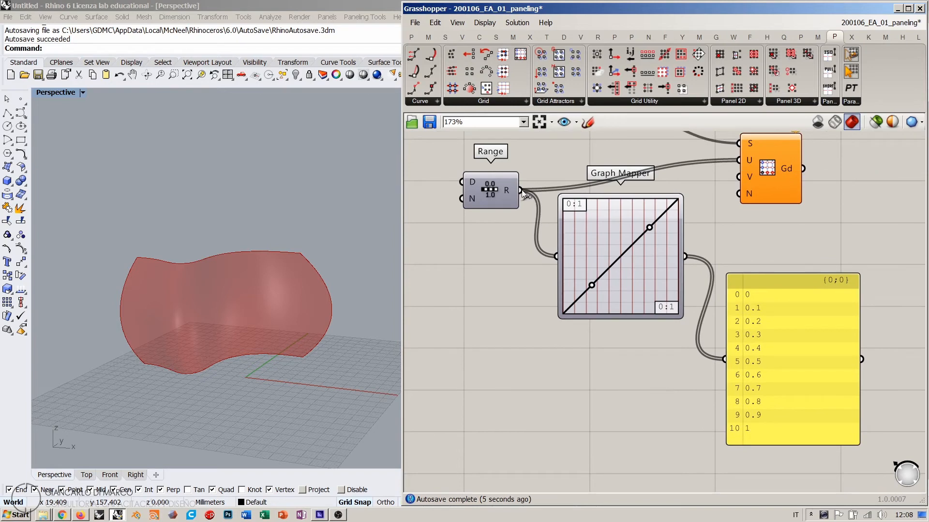
- Feed the Panel directly from Range to compare values, and restore its Graph Mapper connection with Range moved lower
left_click_drag(522, 190, 724, 361)
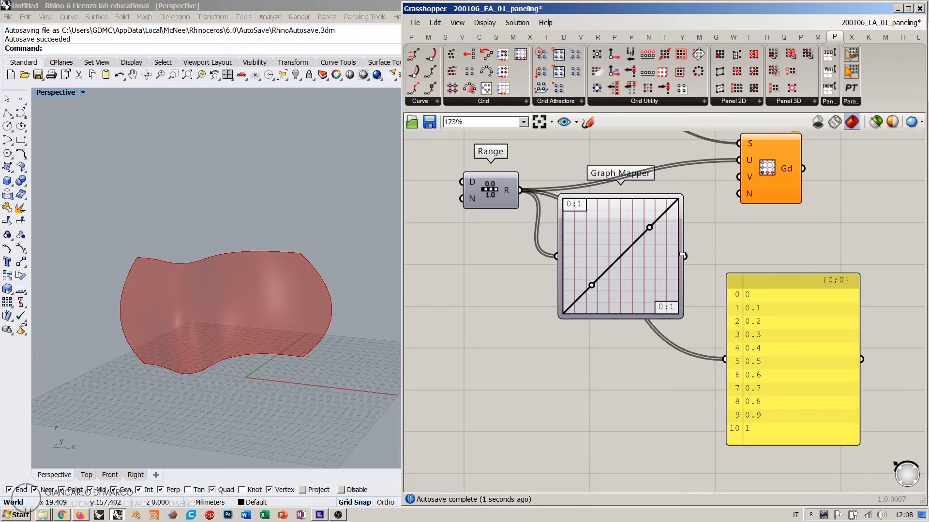
left_click_drag(505, 192, 475, 356)
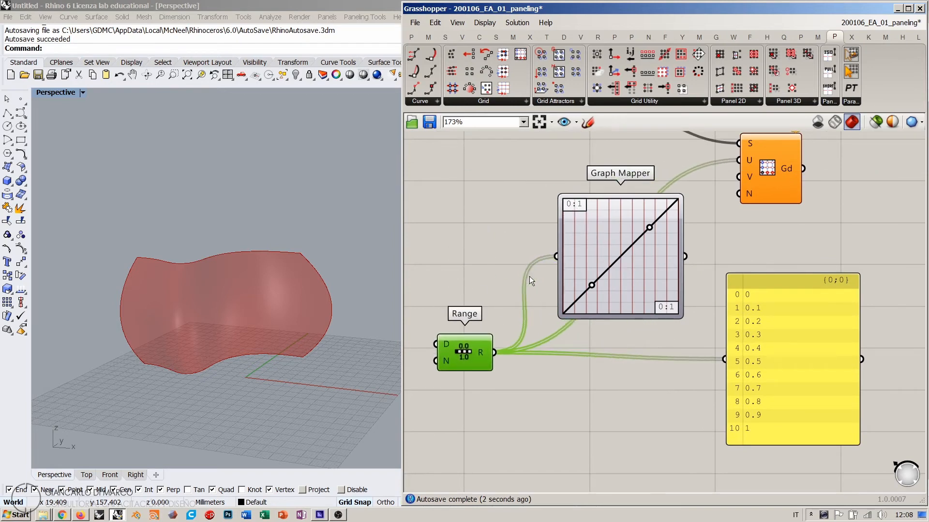
left_click_drag(687, 256, 725, 358)
left_click_drag(769, 338, 771, 331)
left_click(628, 393)
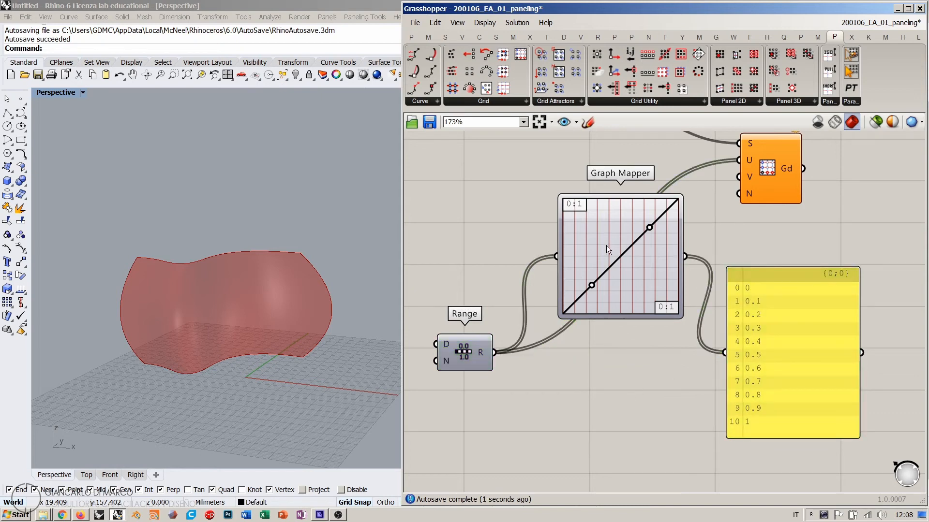
- Change the Graph Mapper's graph type to Sine
right_click(607, 230)
mouse_move(653, 369)
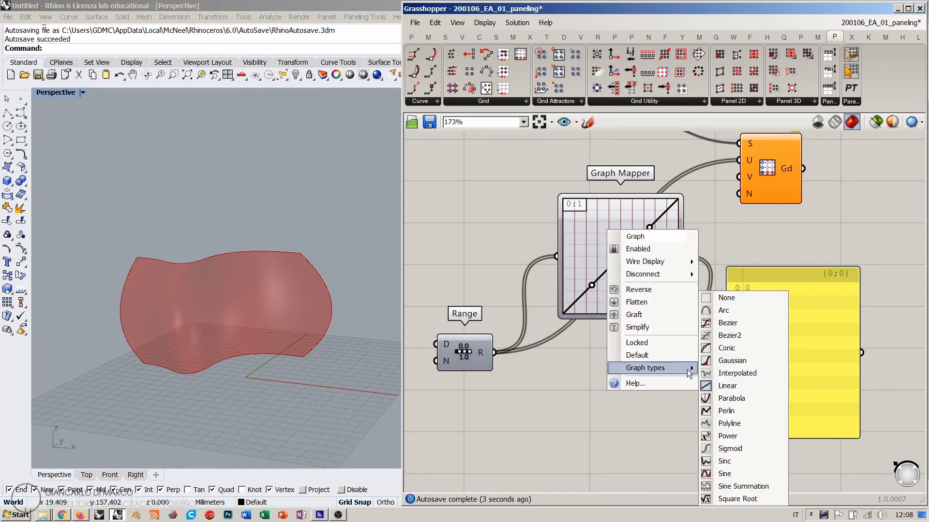
left_click(726, 473)
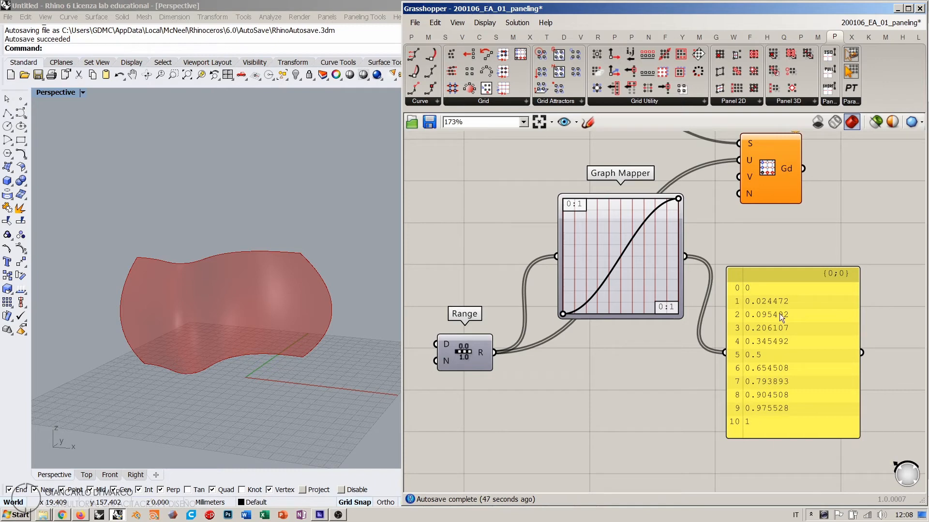
- Delete the Panel, and connect the Graph Mapper output to both the U and V inputs of Surface Parameter
left_click(776, 331)
key("Delete")
left_click_drag(632, 273, 616, 251)
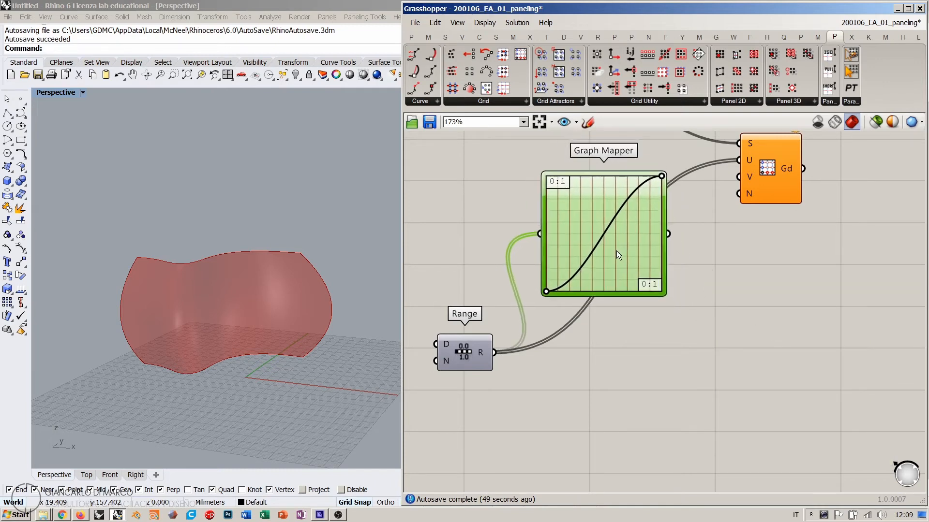
right_click_drag(690, 239, 688, 277)
left_click_drag(754, 214, 758, 221)
left_click(699, 265)
left_click_drag(667, 271, 741, 222)
right_click_drag(231, 362, 231, 281)
scroll(201, 323, "up", 2)
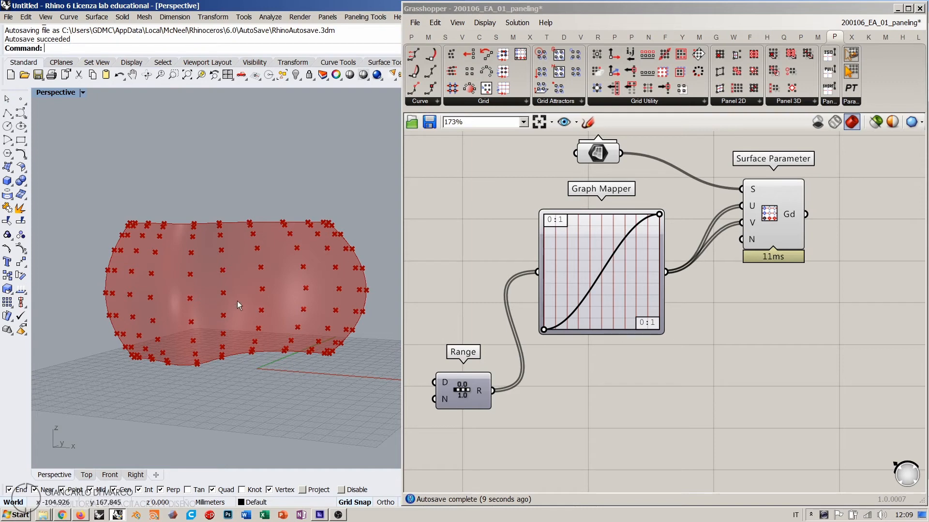
- Align Range beside the Graph Mapper, and connect a new number slider with value 11 to its N input
right_click_drag(519, 324, 605, 292)
left_click_drag(543, 371, 562, 253)
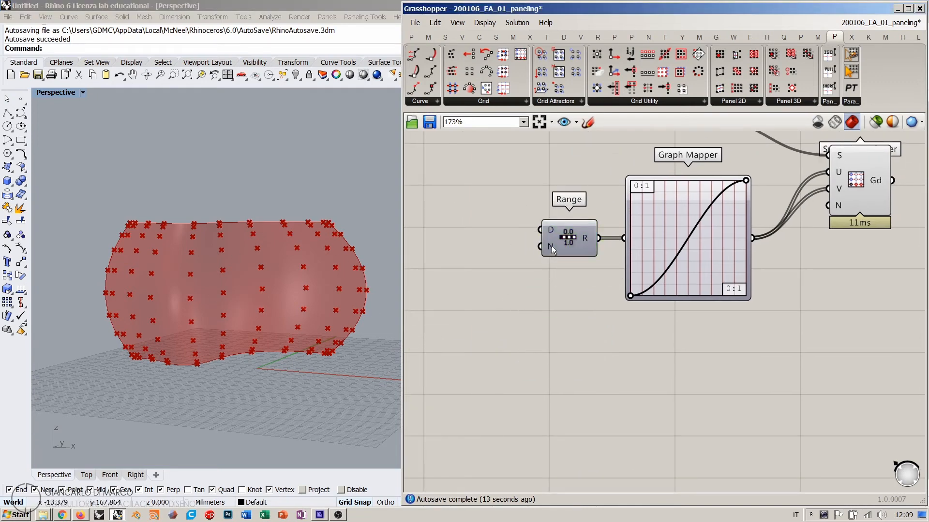
right_click_drag(449, 255, 518, 268)
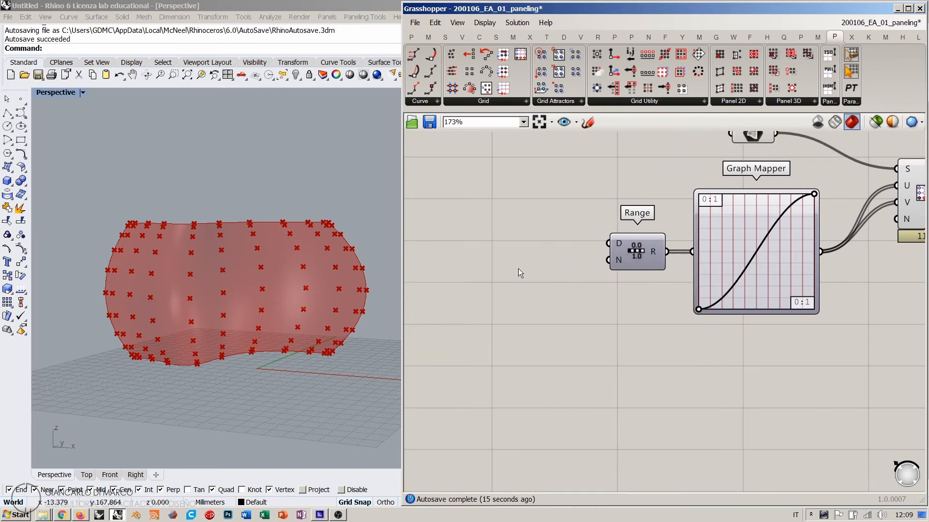
double_click(518, 268)
type("11")
key("Return")
left_click_drag(586, 269, 607, 261)
left_click_drag(571, 271, 577, 260)
left_click(572, 276)
- Set the Steps slider to 23, and check the denser grid on the surface from another angle
left_click_drag(511, 260, 525, 260)
mouse_move(207, 271)
right_mouse_down()
mouse_move(195, 251)
mouse_move(138, 277)
mouse_move(241, 291)
mouse_move(230, 304)
mouse_move(207, 279)
right_mouse_up()
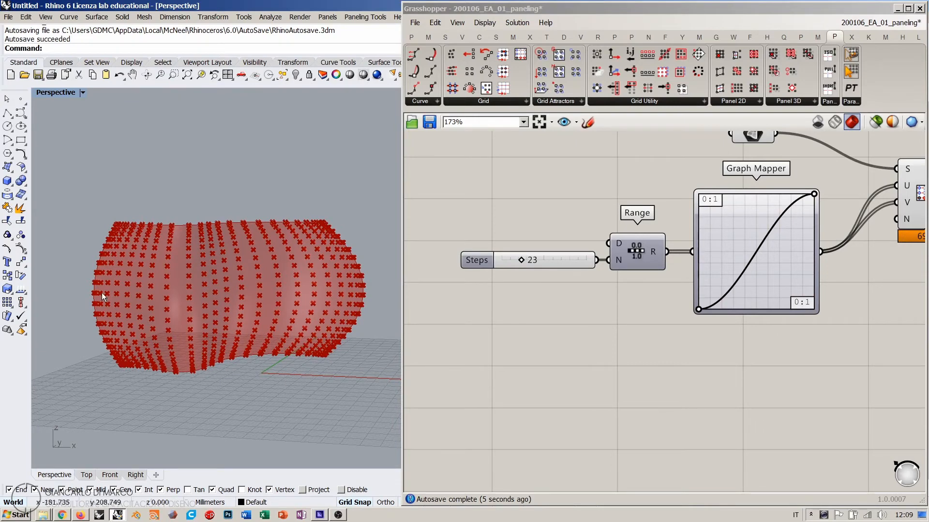
right_click_drag(135, 353, 296, 318)
- Duplicate the Steps slider, Range and Graph Mapper below the originals, and connect the copied Graph Mapper to the V input
scroll(597, 314, "down", 2)
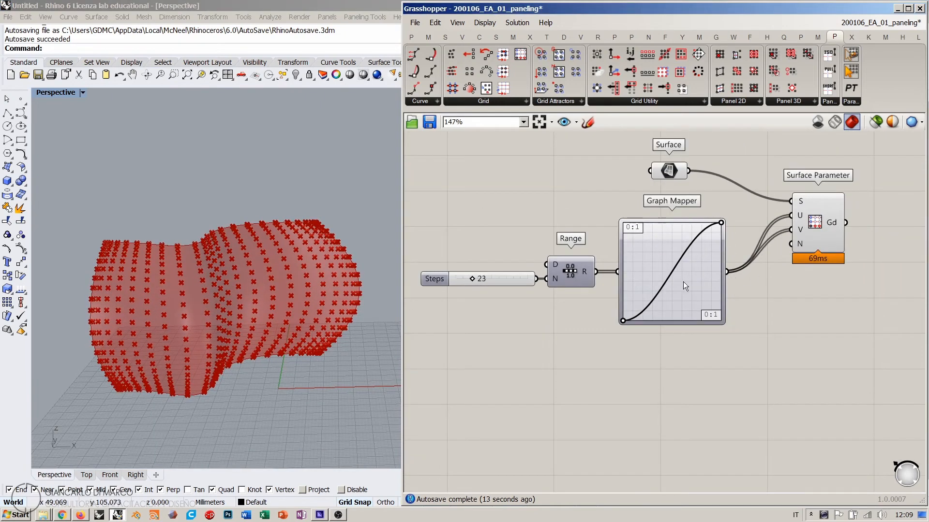
left_click_drag(669, 345, 484, 248)
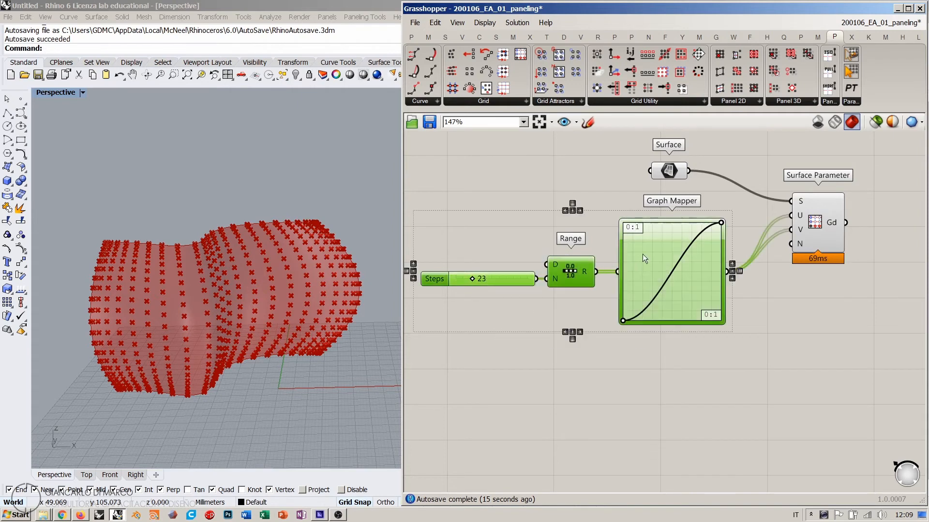
left_click_drag(649, 252, 646, 365, "alt")
left_click(739, 373)
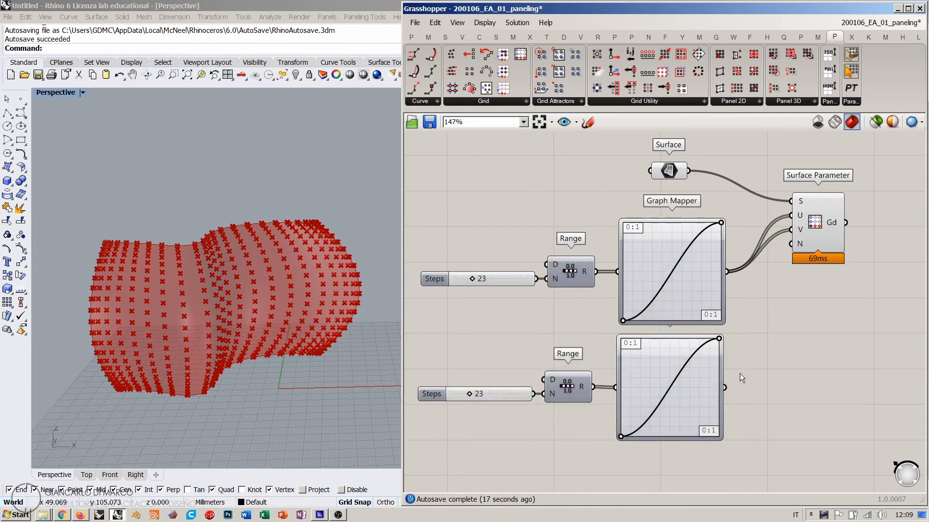
left_click_drag(725, 388, 791, 229)
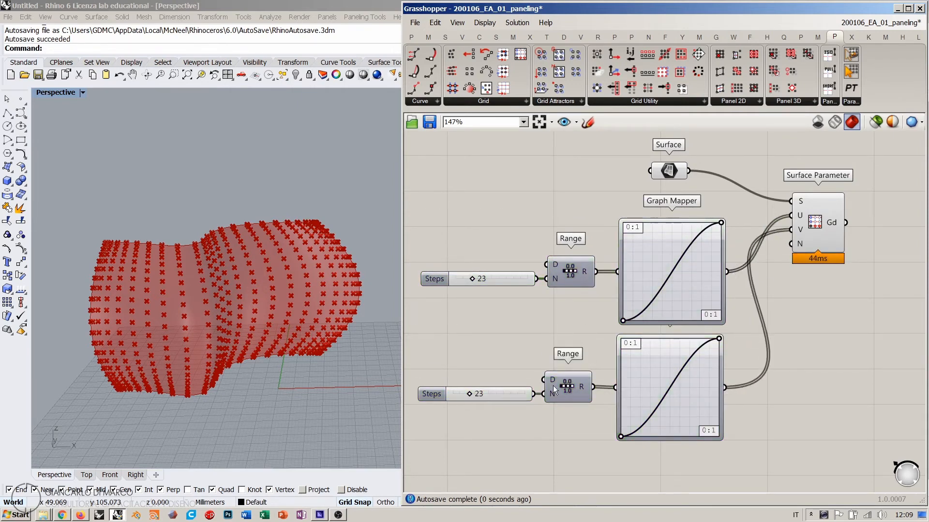
- Set the lower Steps slider to 9 and the upper one to 13, and check the point grid from another angle
scroll(553, 385, "up", 1)
scroll(500, 366, "up", 1)
left_click_drag(480, 356, 466, 356)
right_click_drag(193, 319, 284, 304)
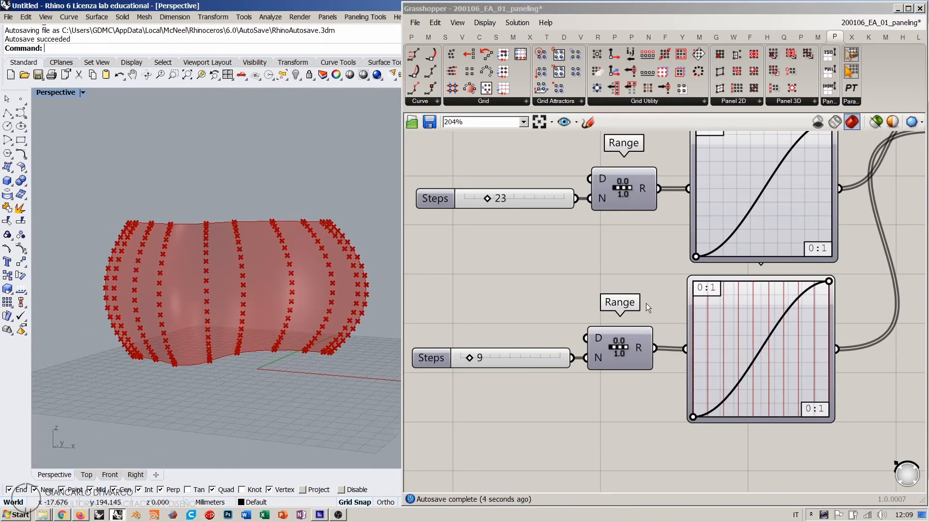
right_click_drag(500, 223, 491, 263)
mouse_move(478, 237)
left_mouse_down()
mouse_move(502, 236)
mouse_move(460, 237)
mouse_move(470, 243)
left_mouse_up()
right_click_drag(305, 303, 256, 317)
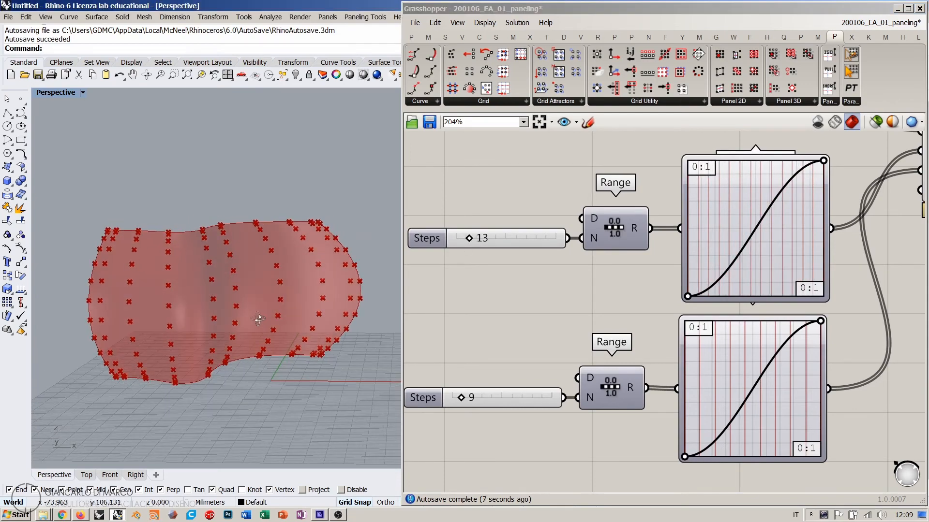
- Add a Cellulate component beside Surface Parameter, and connect the Gd output to its Gd input
right_click_drag(719, 263, 596, 319)
scroll(597, 319, "down", 3)
right_click_drag(802, 297, 667, 320)
left_click_drag(595, 283, 591, 332)
left_click(665, 302)
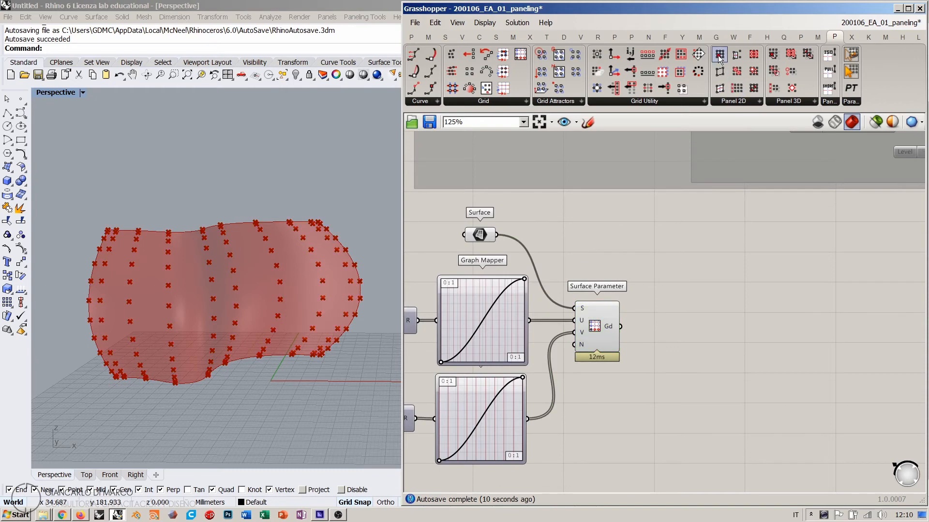
left_click_drag(719, 54, 716, 311)
left_click(607, 323)
left_click_drag(619, 326, 679, 329)
right_click_drag(508, 326, 547, 315)
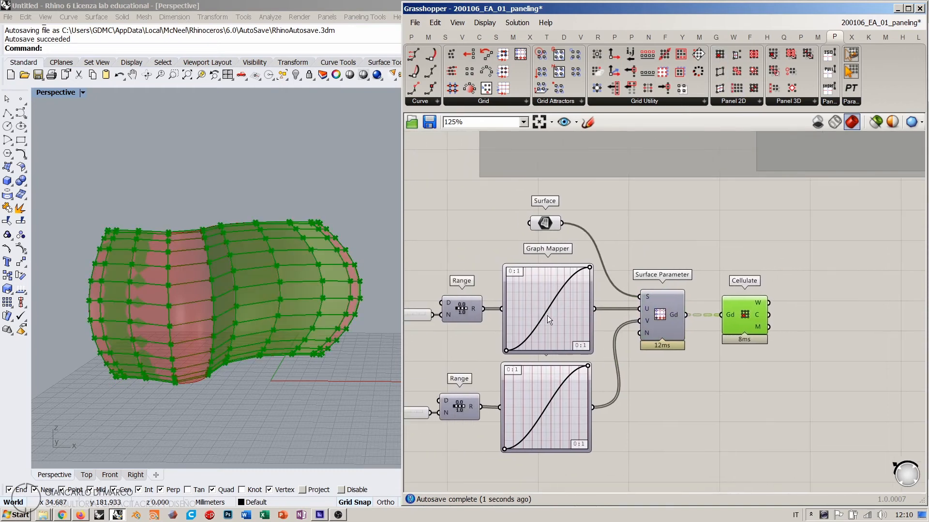
- Hide the Surface component's preview, and inspect the cellulated grid from another angle
left_click(544, 223)
right_click_drag(232, 281, 213, 271)
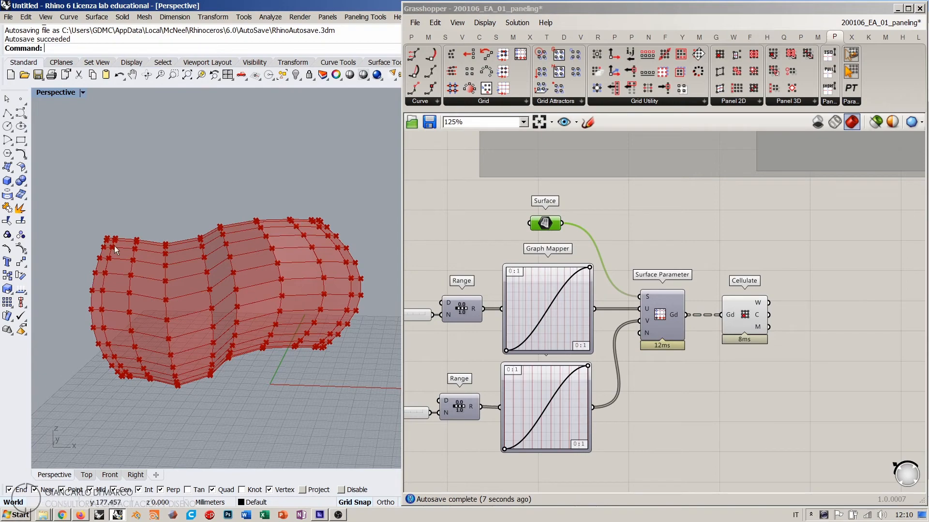
right_click_drag(263, 370, 238, 308)
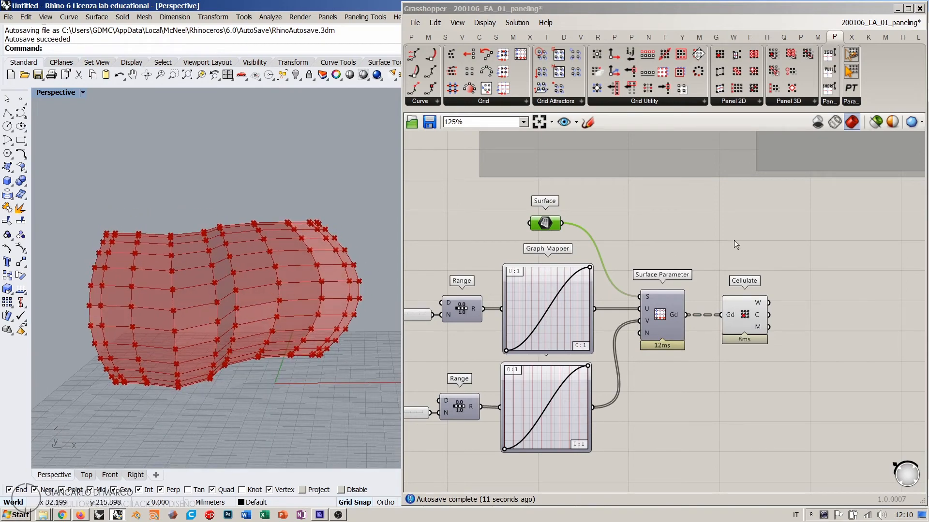
- Raise the grid density by setting the lower Steps slider to 29 and the upper one to 17
right_click_drag(734, 240, 843, 189)
scroll(485, 302, "up", 1)
left_click_drag(475, 373, 489, 373)
left_click_drag(481, 260, 485, 257)
right_click_drag(760, 306, 573, 315)
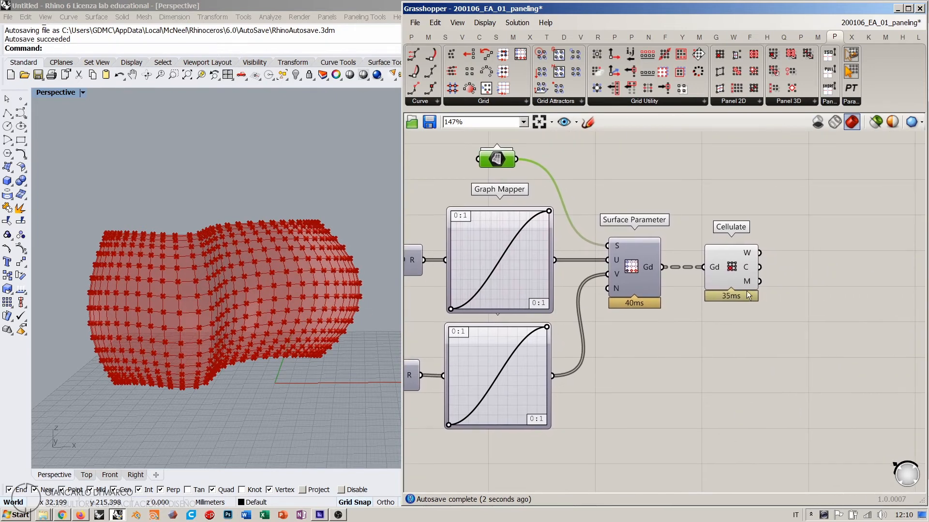
- Hide the previews of Surface Parameter and Cellulate
right_click_drag(747, 291, 668, 305)
left_click(663, 279)
key("ctrl+q")
right_click_drag(711, 282, 620, 324)
scroll(561, 312, "down", 2)
left_click_drag(561, 316, 552, 316)
left_click(636, 306)
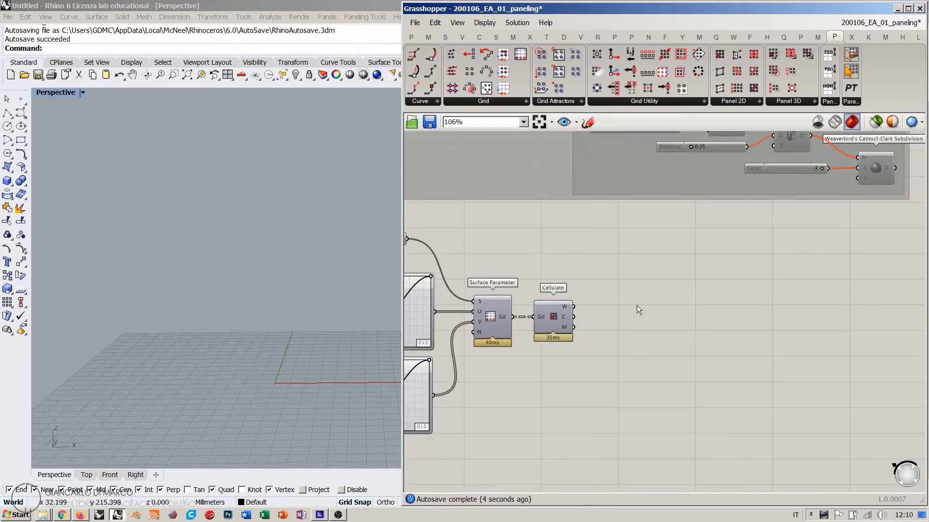
- Flatten the M (Meshes) output of Cellulate
scroll(626, 306, "up", 2)
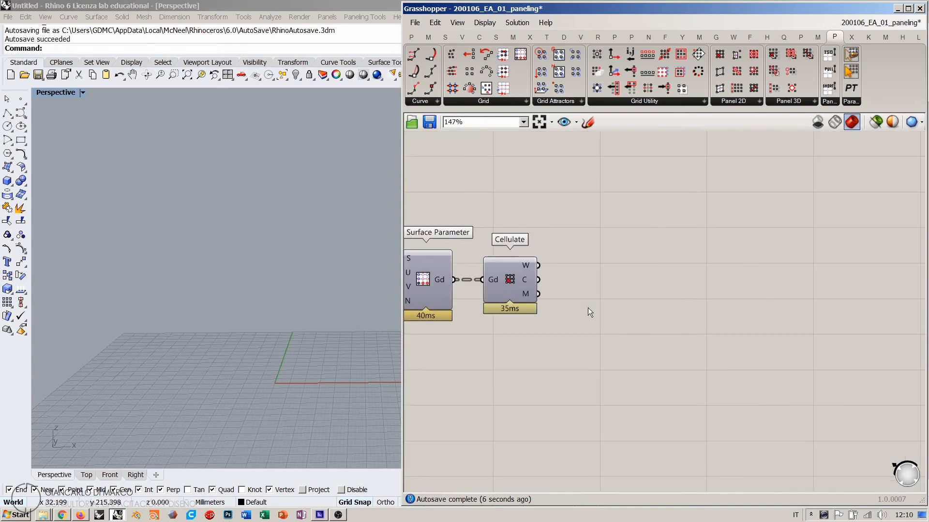
right_click(527, 294)
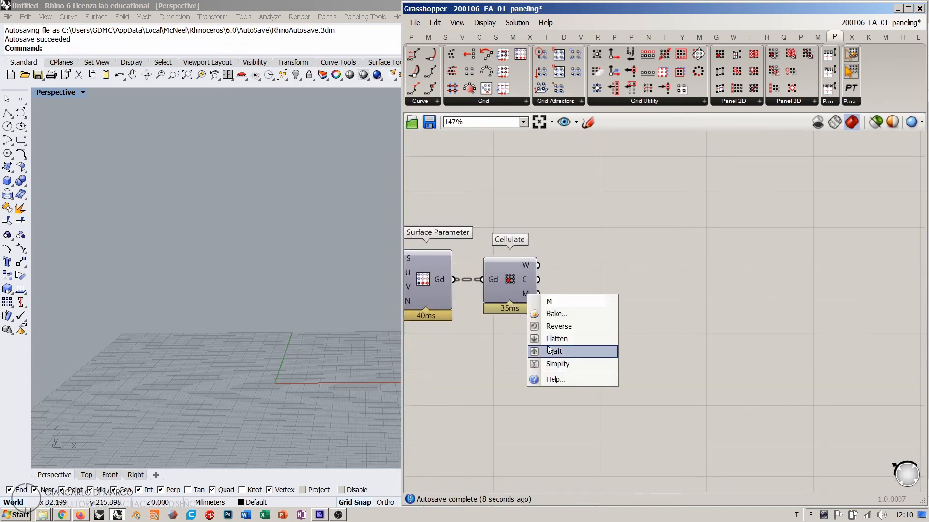
left_click(561, 352)
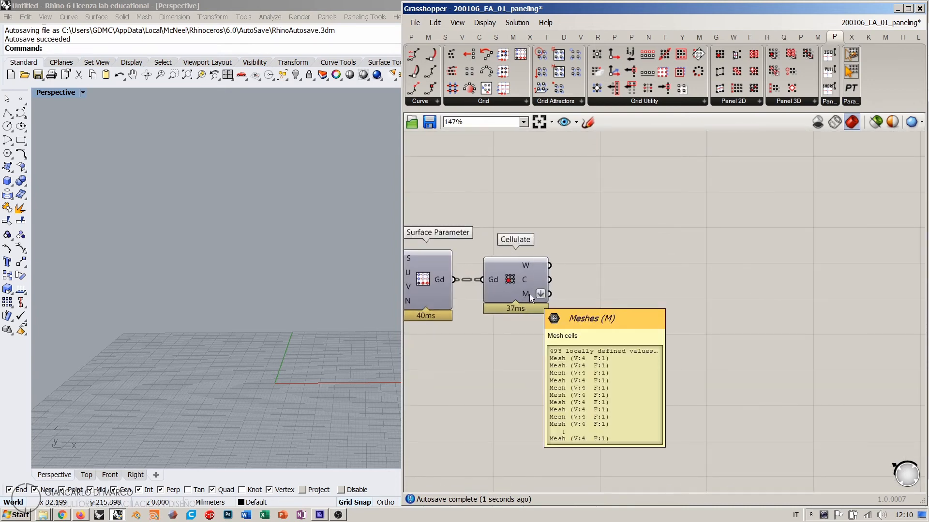
- Add Weaverbird's Join Meshes and Weld, connect Cellulate's M output to its M+ input, and hide its preview
left_click(733, 37)
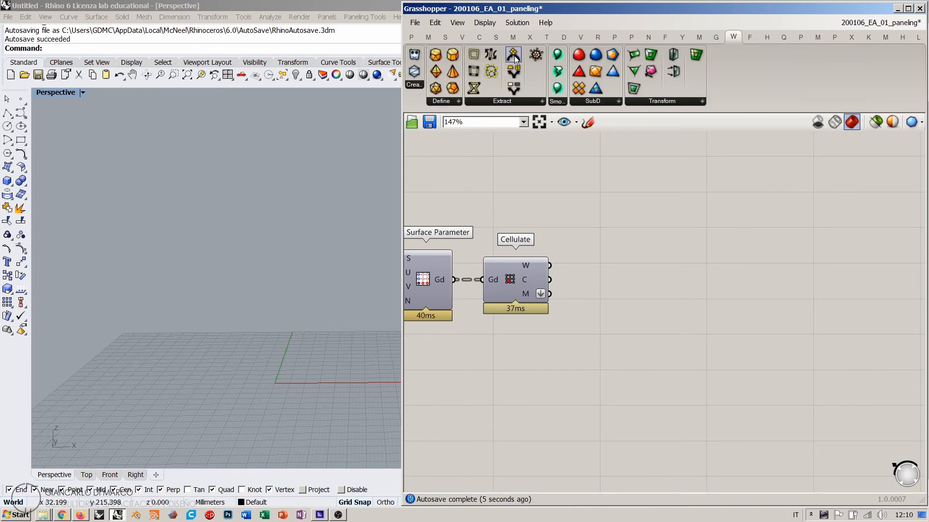
left_click_drag(514, 55, 618, 302)
left_click_drag(549, 294, 629, 297)
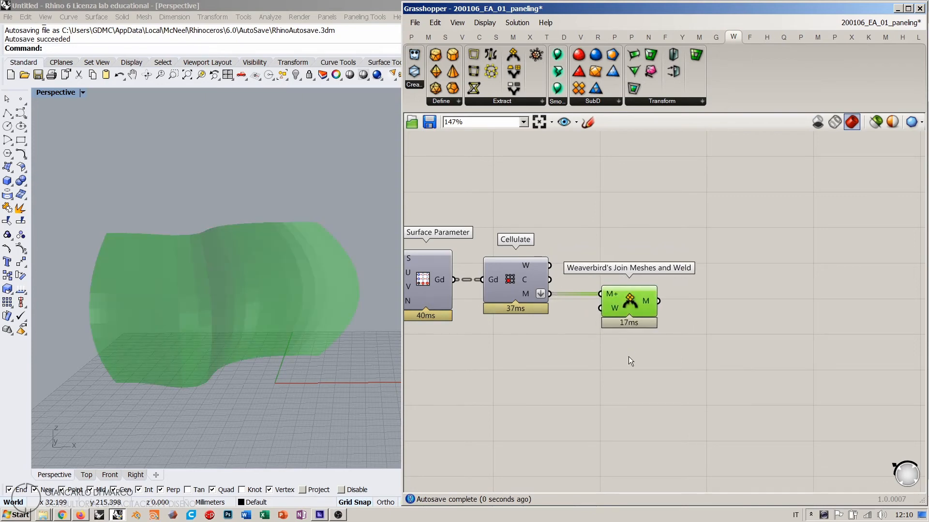
left_click(629, 356)
left_click(630, 310)
key("ctrl+q")
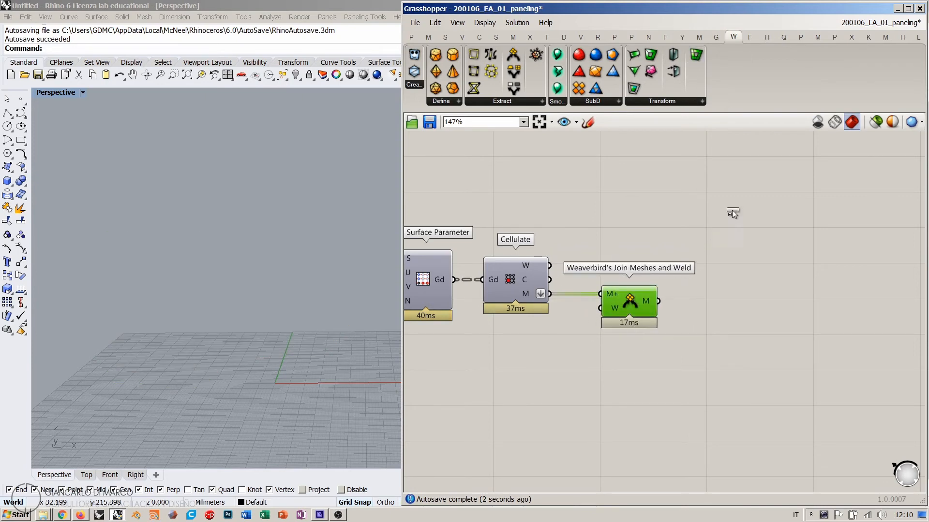
left_click_drag(732, 213, 762, 299)
left_click_drag(658, 301, 736, 285)
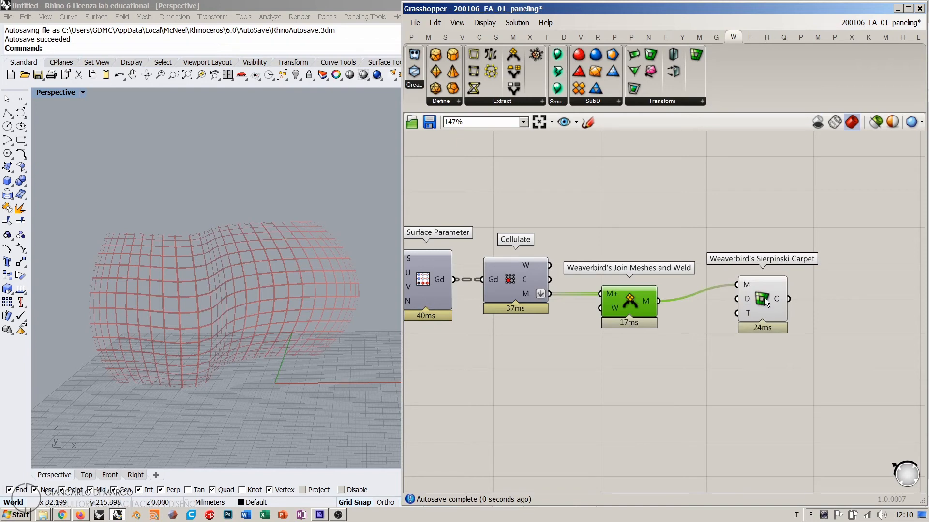
left_click(763, 299)
key("Delete")
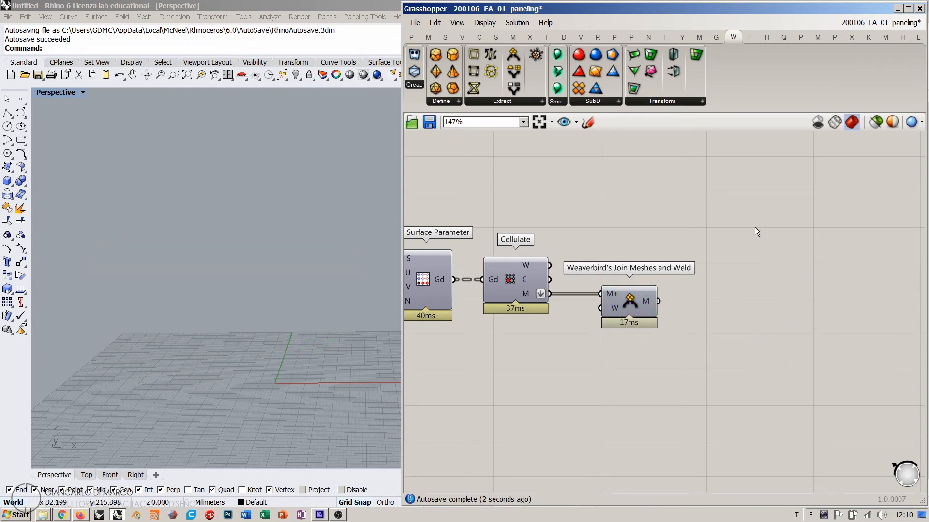
- Add Weaverbird's Picture Frame, connect the welded mesh to its M input, and inspect the frames at a surface corner
left_click_drag(650, 55, 739, 333)
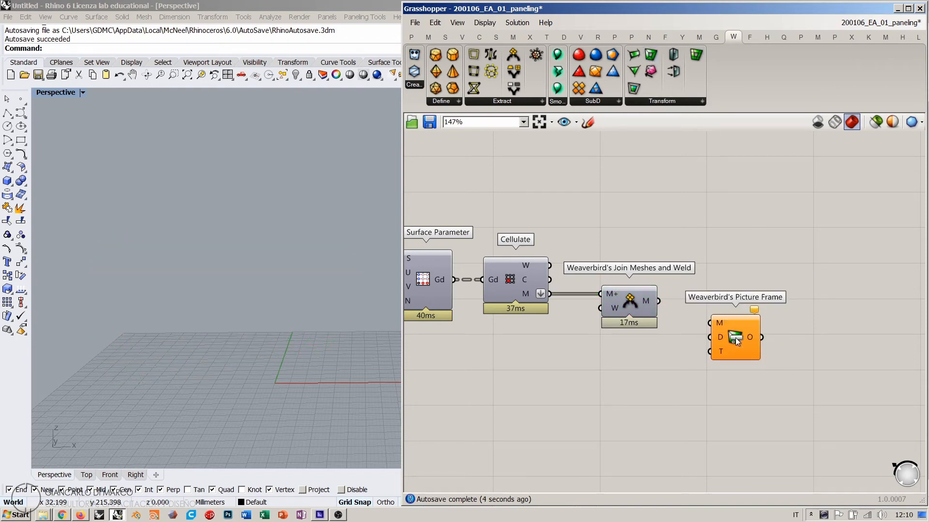
left_click(741, 331)
left_click_drag(658, 301, 714, 321)
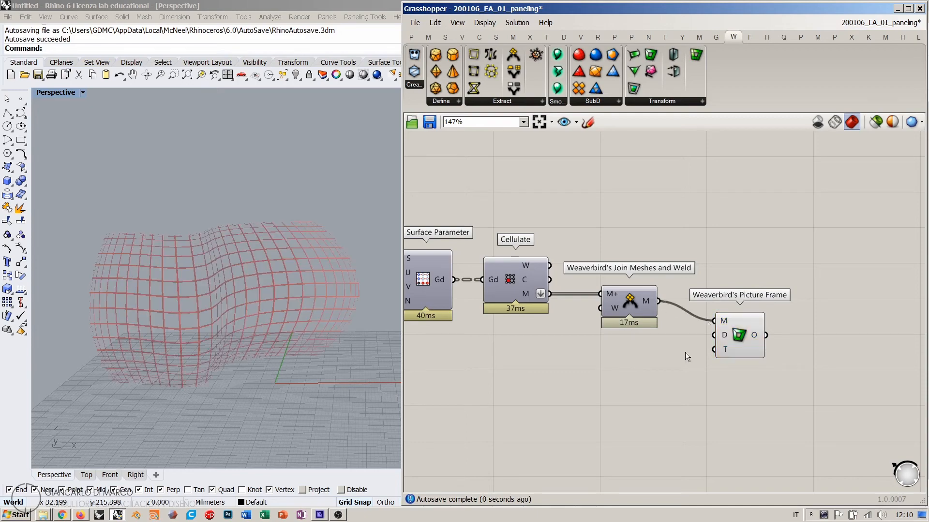
scroll(184, 292, "up", 10)
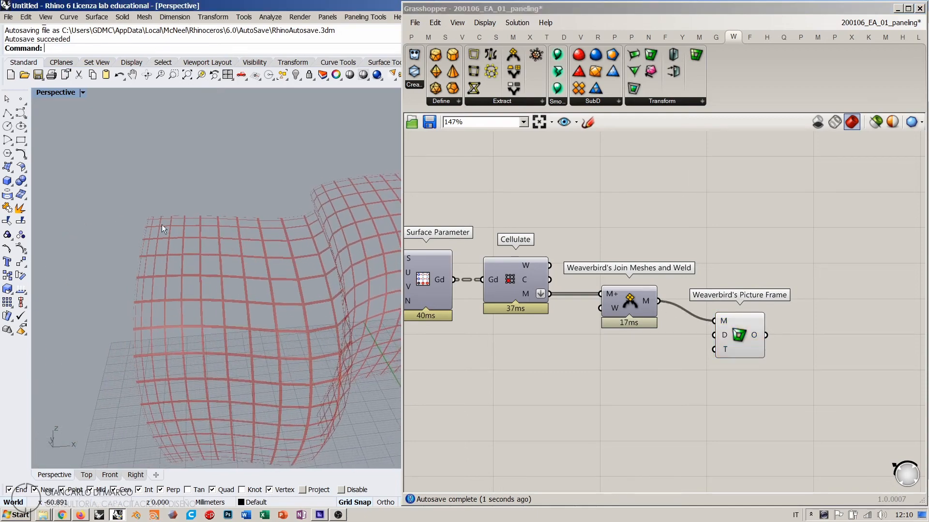
right_click_drag(158, 221, 197, 228)
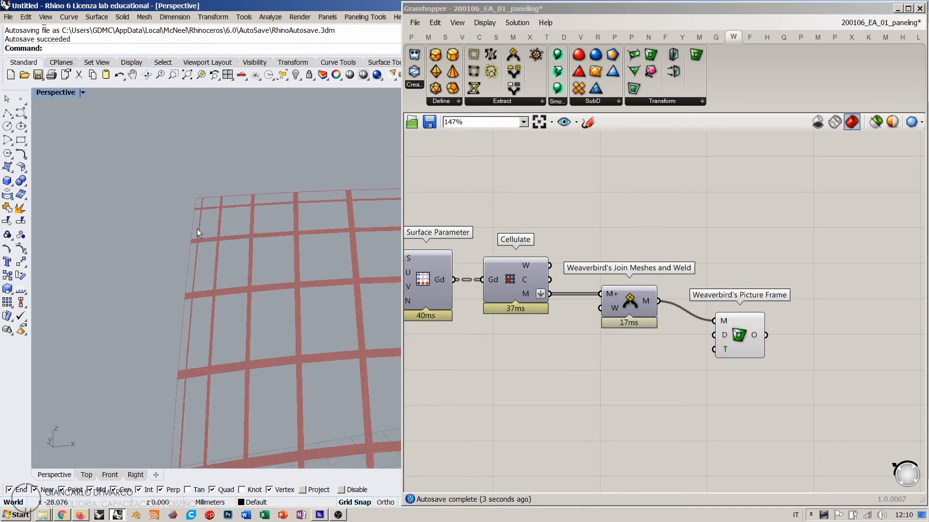
left_click_drag(735, 336, 751, 336)
- Connect a new two-decimal number slider to Picture Frame's D input, and set the distance to 16.05
double_click(656, 368)
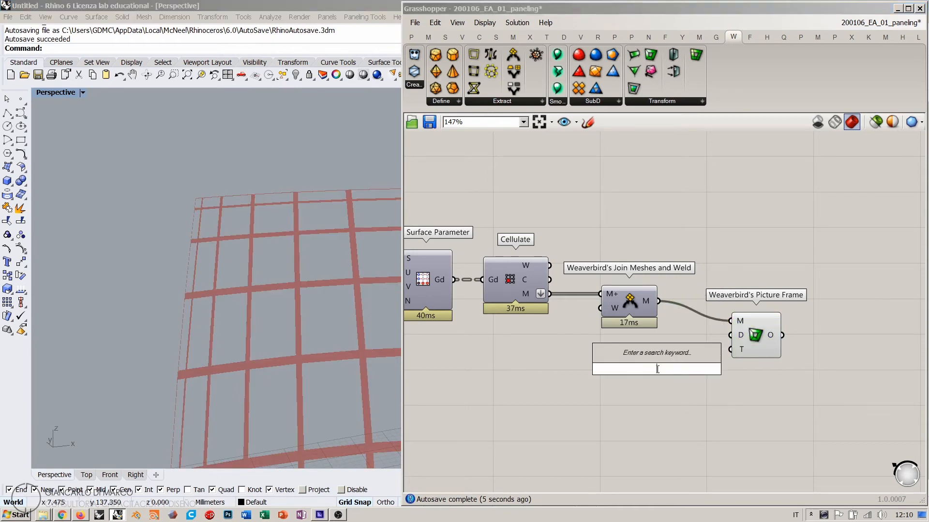
type("0.00<10")
key("Return")
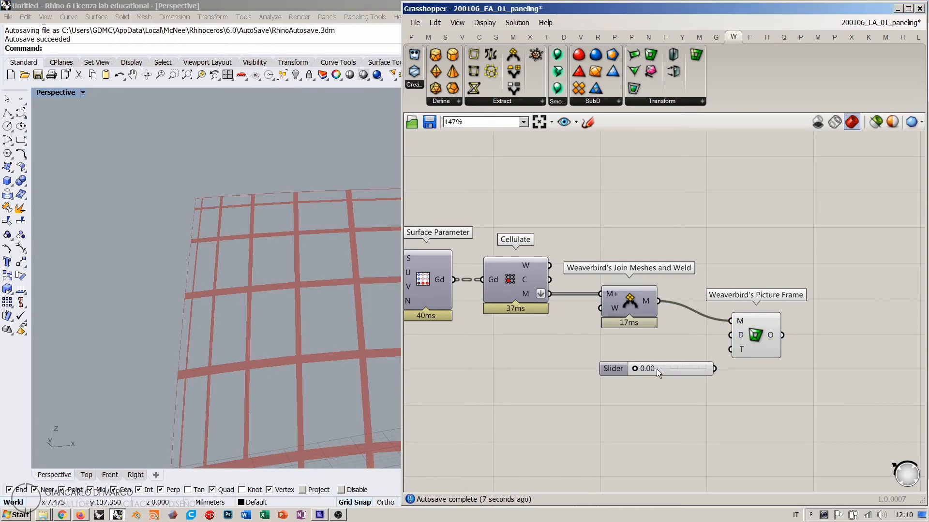
left_click_drag(730, 336, 662, 353)
mouse_move(311, 286)
right_mouse_down()
mouse_move(227, 284)
mouse_move(170, 259)
mouse_move(306, 290)
mouse_move(263, 331)
mouse_move(271, 335)
right_mouse_up()
scroll(170, 259, "down", 8)
scroll(599, 339, "down", 2)
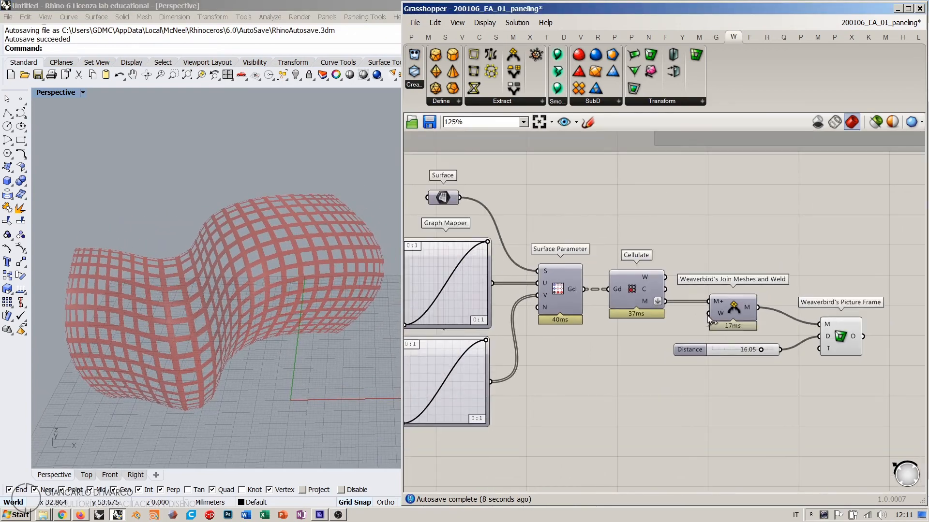
- Try the Sine graph on the upper Graph Mapper, moving its upper end point inward and back to the corner
right_click_drag(518, 286, 686, 266)
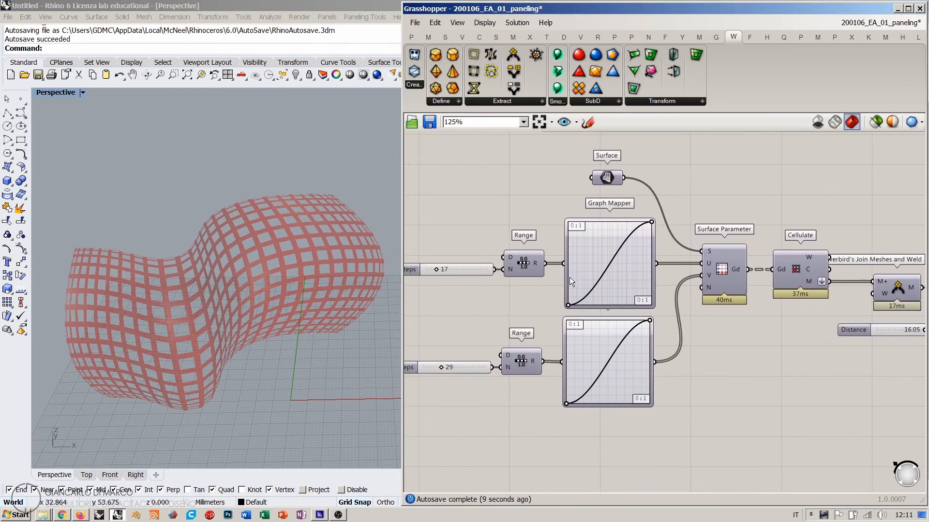
scroll(569, 278, "up", 2)
right_click_drag(305, 312, 216, 273)
left_click(510, 181)
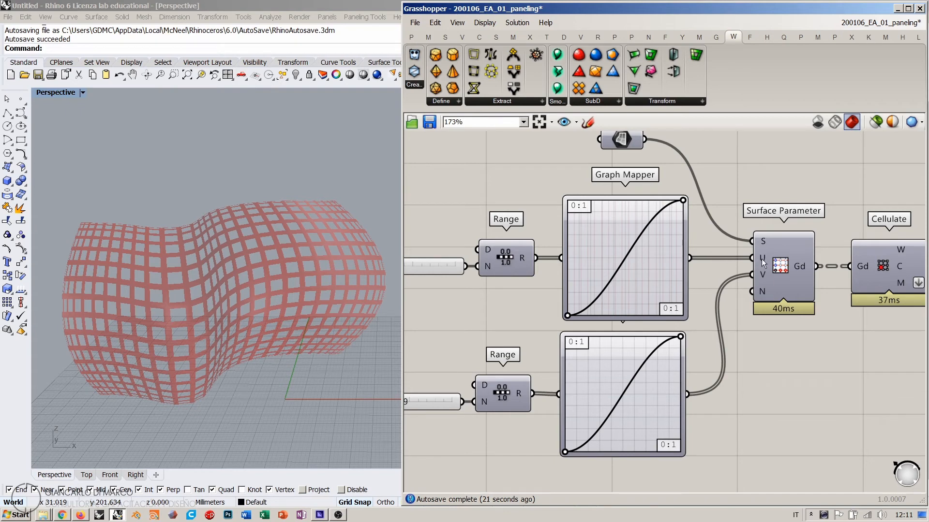
mouse_move(761, 259)
right_click(604, 230)
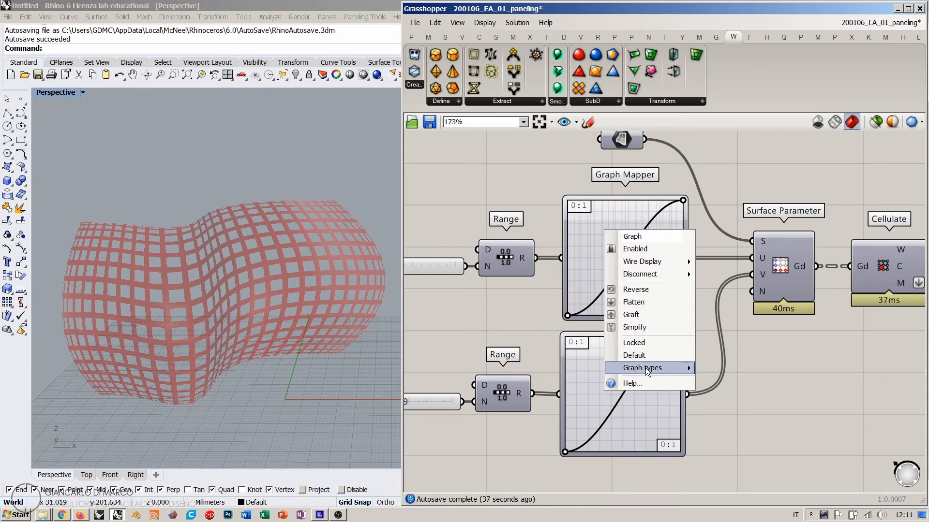
mouse_move(651, 367)
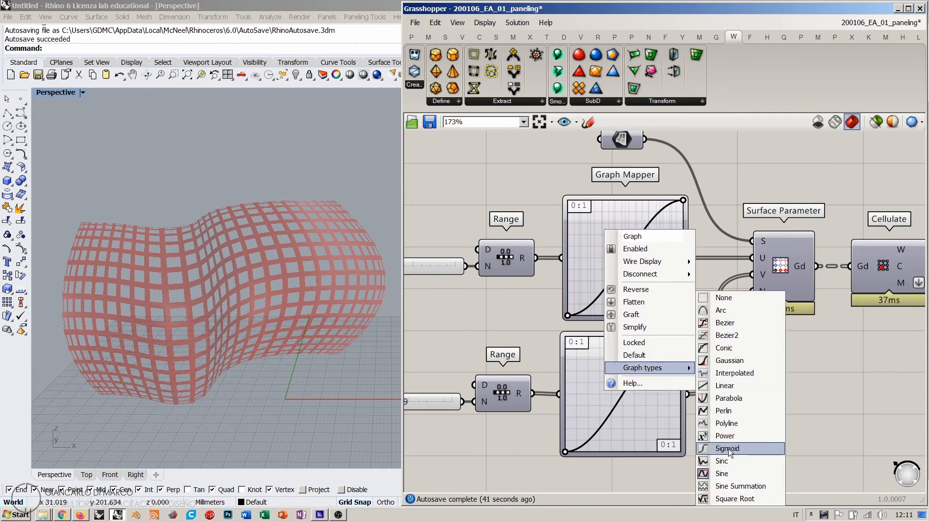
left_click(723, 474)
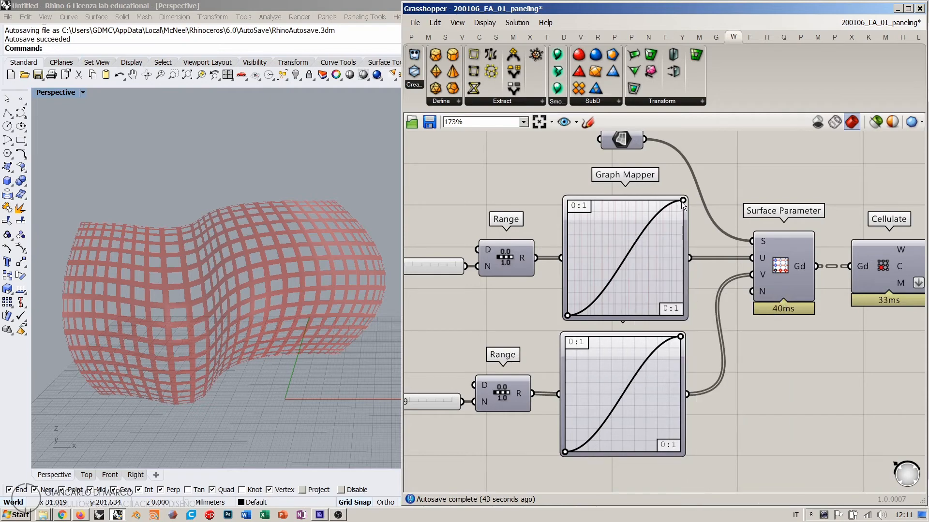
left_click_drag(683, 200, 647, 200)
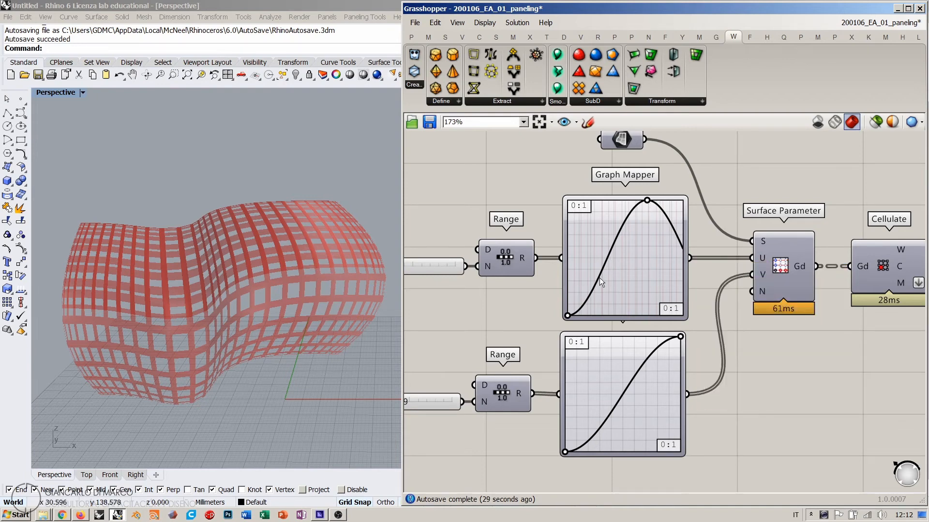
left_click_drag(647, 200, 698, 187)
- Switch the upper Graph Mapper to the Bezier graph type, and pull both handles horizontally to form a steep S-curve
right_click(604, 225)
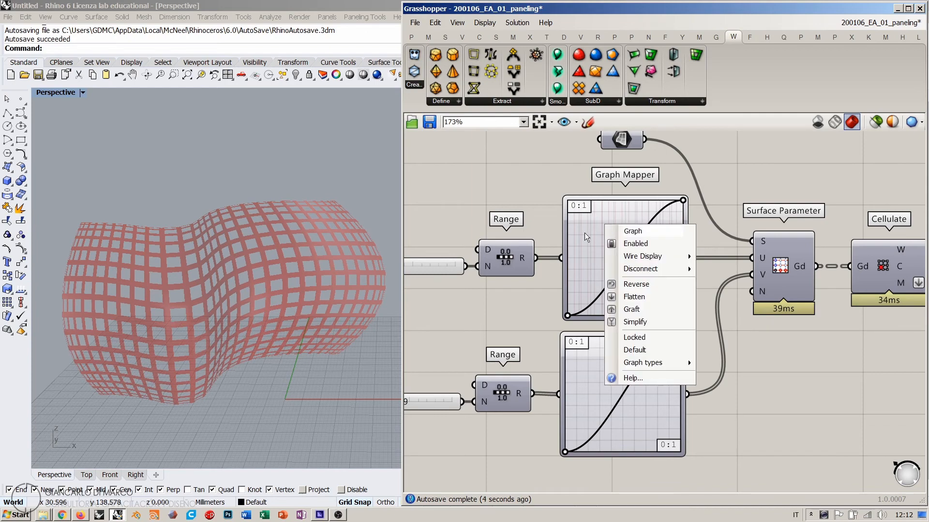
mouse_move(648, 363)
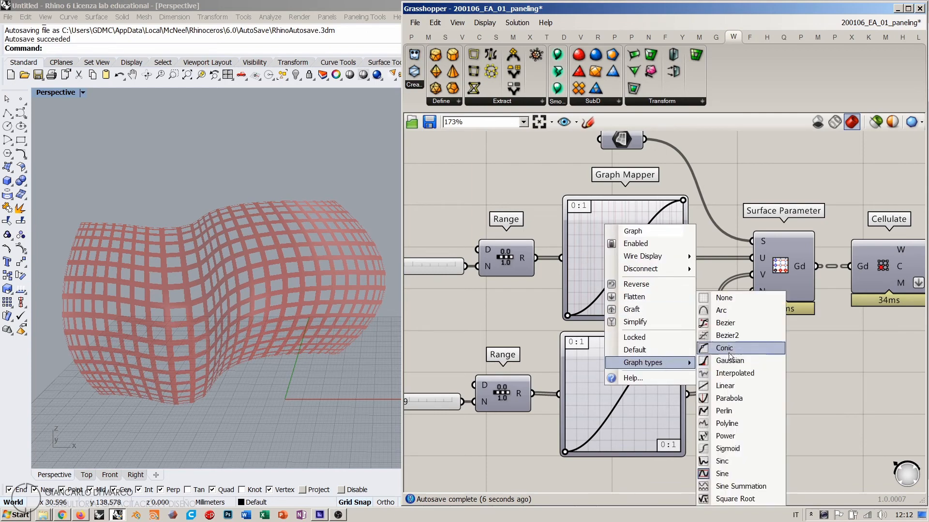
left_click(725, 323)
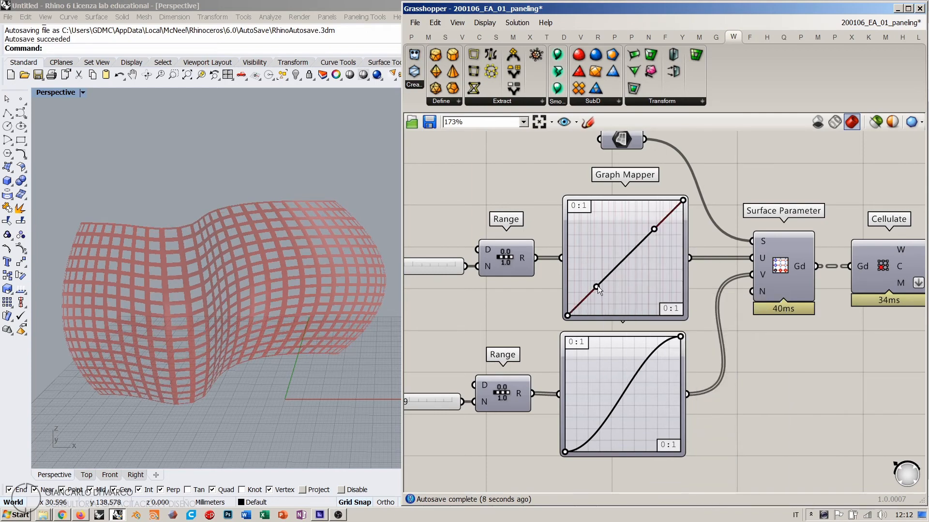
left_click_drag(596, 287, 669, 320)
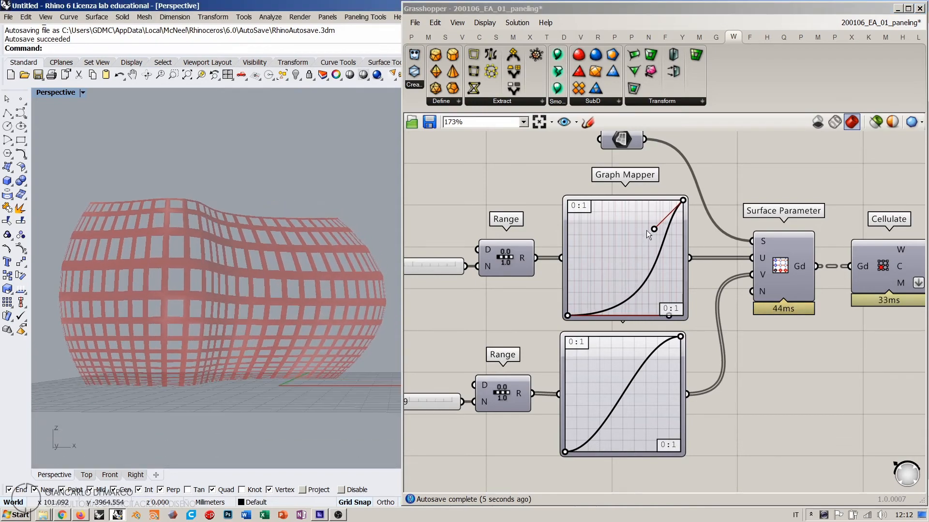
left_click_drag(654, 229, 587, 189)
right_click_drag(271, 285, 293, 286)
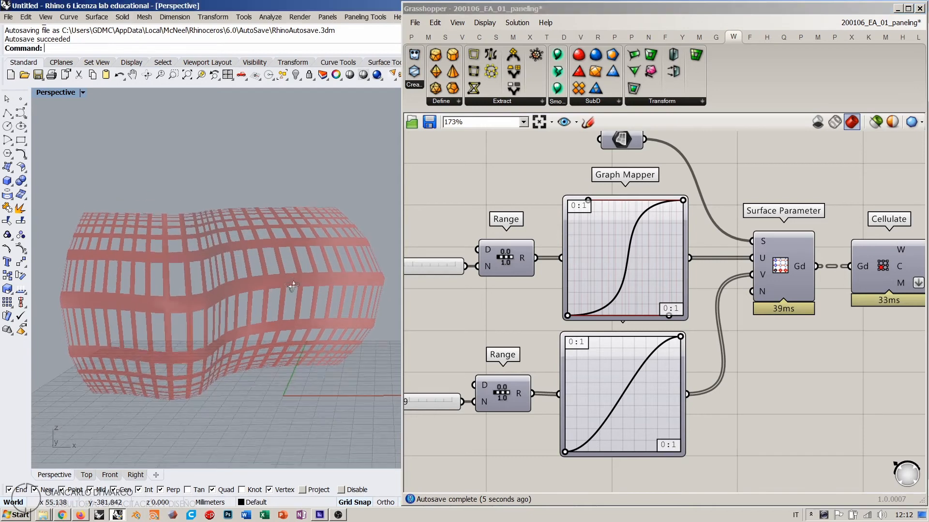
mouse_move(684, 206)
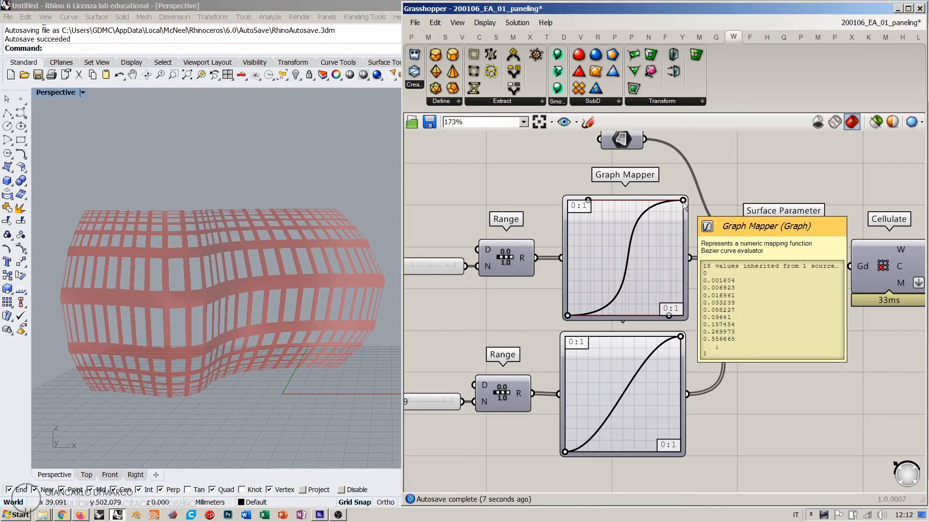
- Try lowering the upper Graph Mapper's end point, restore it, and pull the upper Bezier handle down and inward to soften the curve
left_click_drag(683, 201, 687, 278)
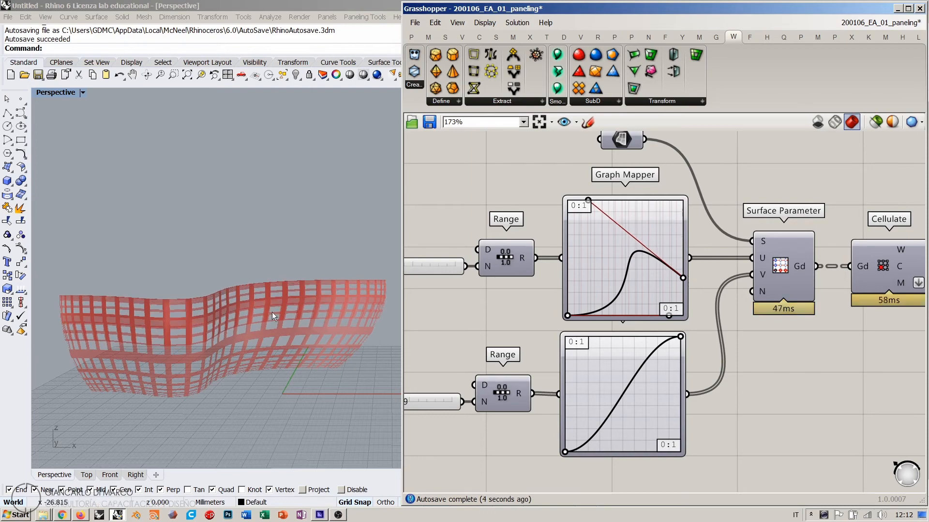
left_click_drag(679, 279, 707, 176)
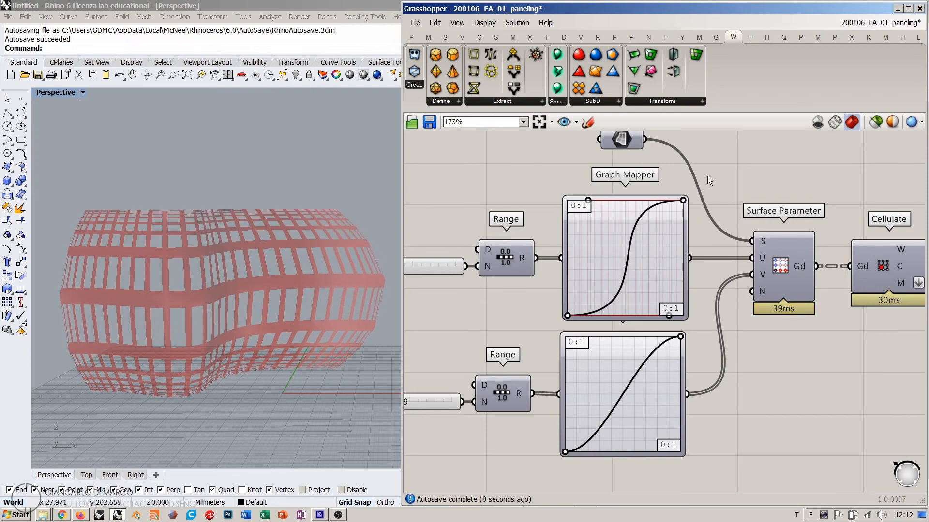
left_click_drag(587, 201, 608, 237)
scroll(608, 237, "down", 5)
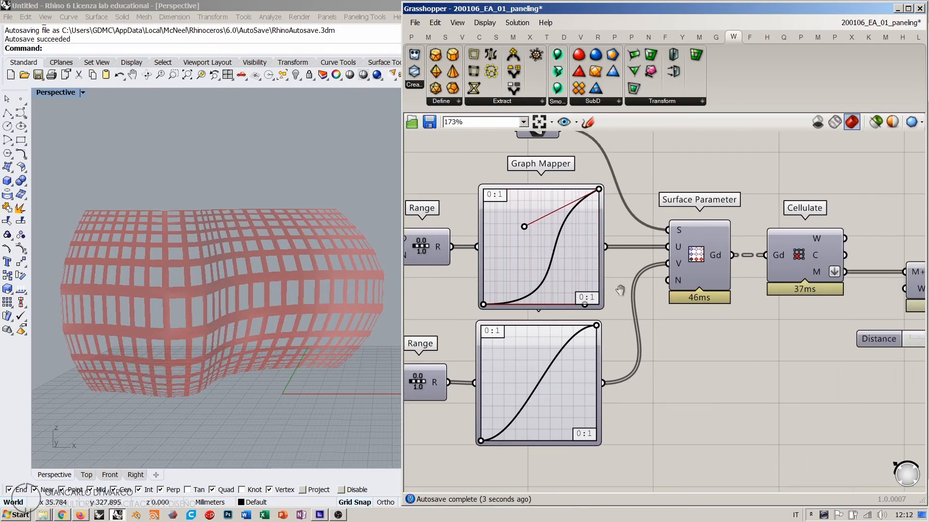
- Reposition the Picture Frame and Surface components on the canvas, and inspect the framed surface from several angles
left_click_drag(744, 310, 728, 304)
left_click_drag(818, 298, 794, 291)
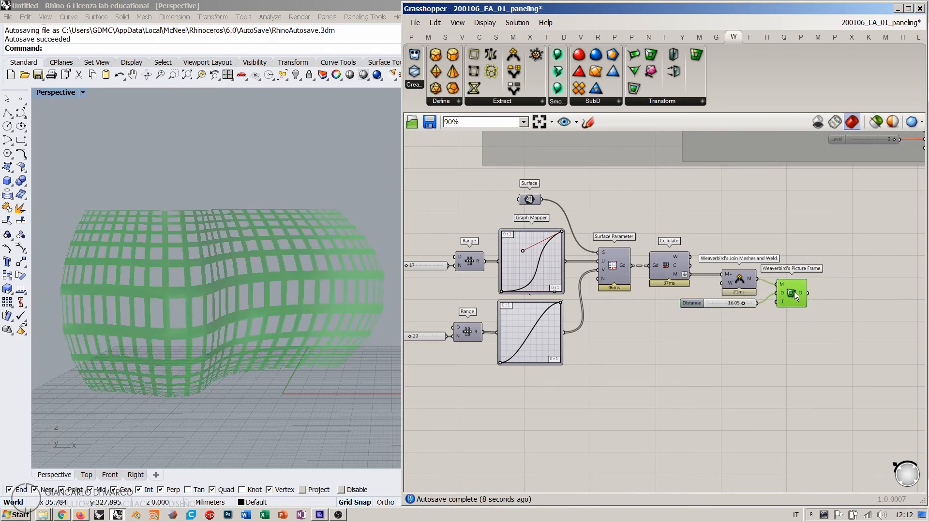
left_click(678, 223)
right_click_drag(263, 290, 238, 286)
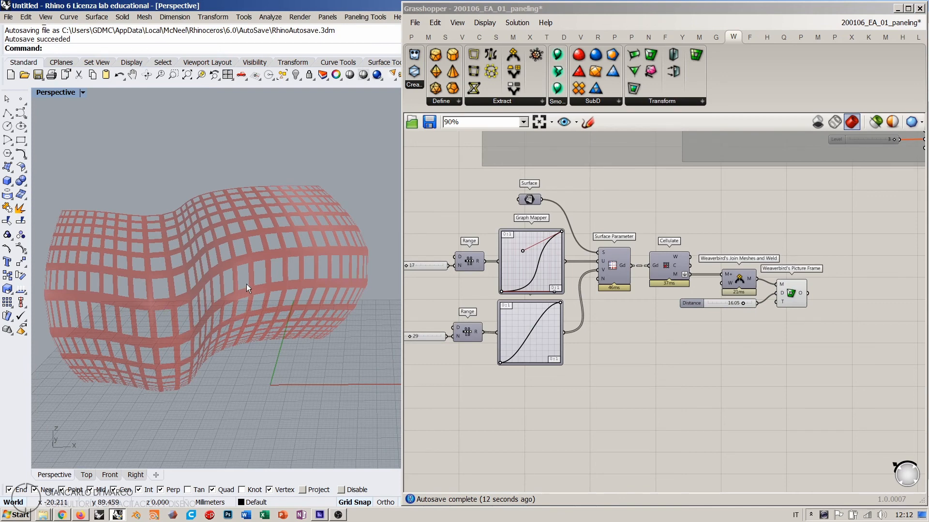
left_click(618, 201)
left_click_drag(530, 202, 552, 211)
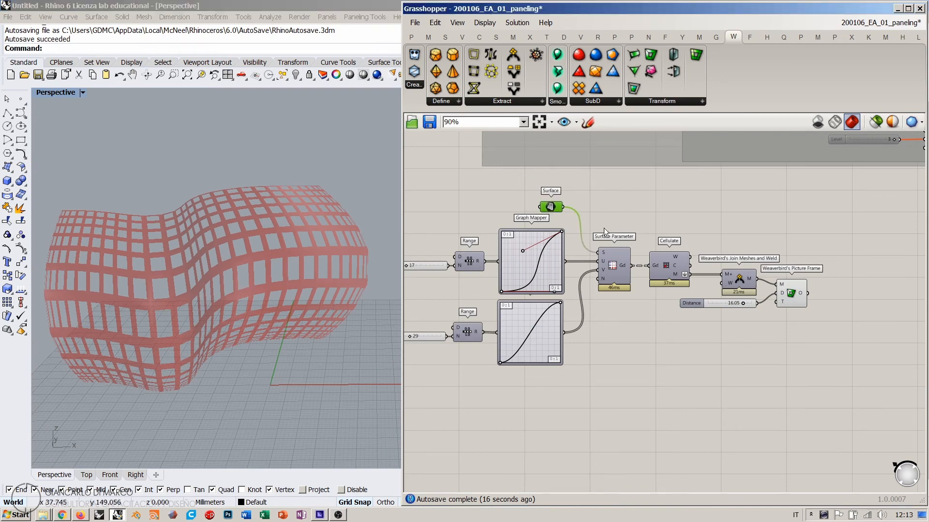
left_click(646, 376)
right_click_drag(180, 265, 173, 243)
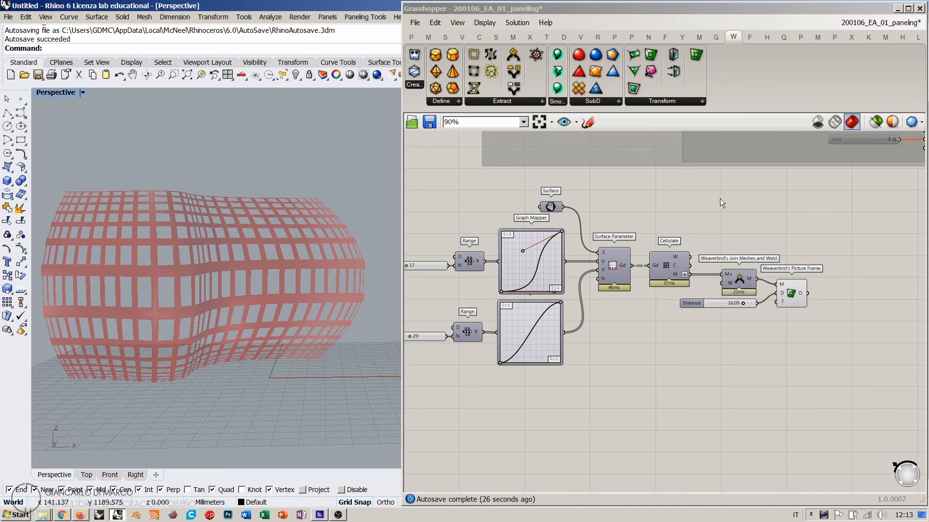
- Delete Weaverbird's Join Meshes and Weld, Picture Frame and the Distance slider from the definition
right_click_drag(779, 264, 721, 255)
scroll(738, 303, "up", 3)
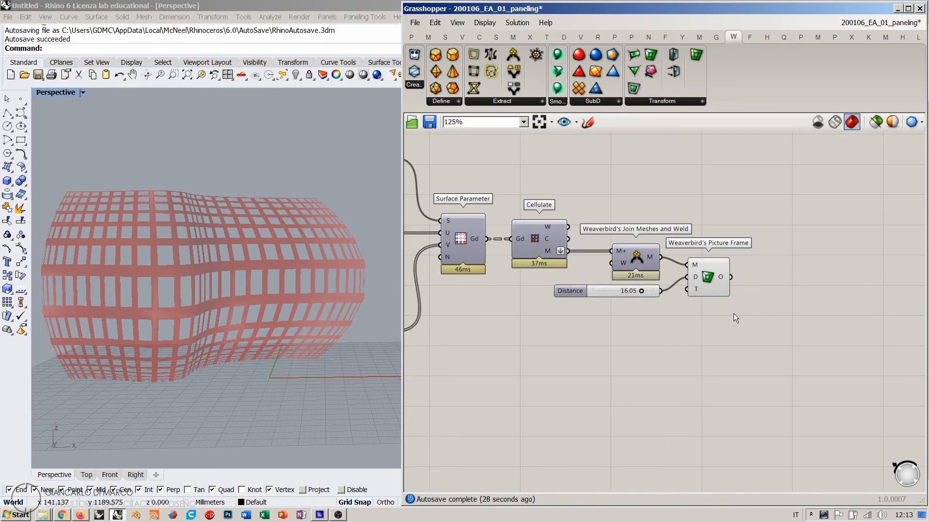
left_click_drag(747, 313, 620, 247)
left_click_drag(642, 266, 662, 341)
key("Delete")
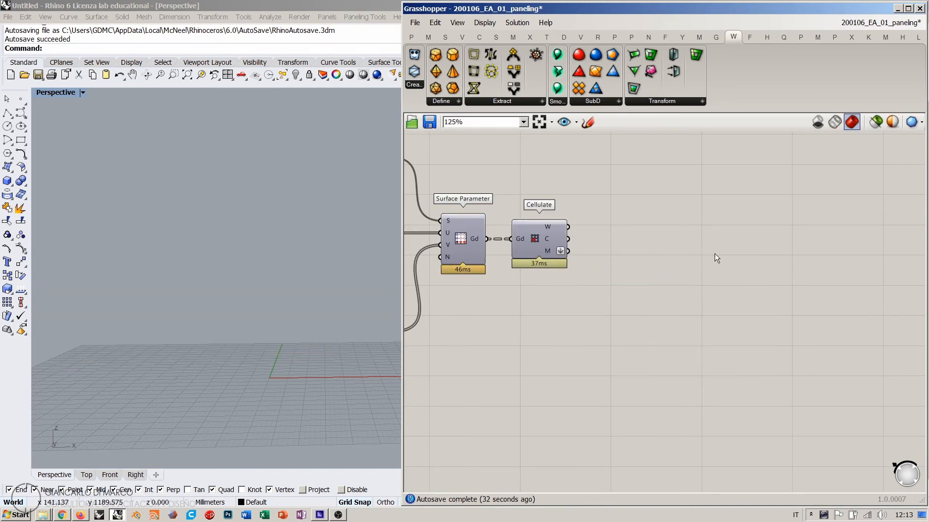
- Add a Dispatch component and connect Cellulate's M output to its L input
left_click(535, 247)
mouse_move(545, 251)
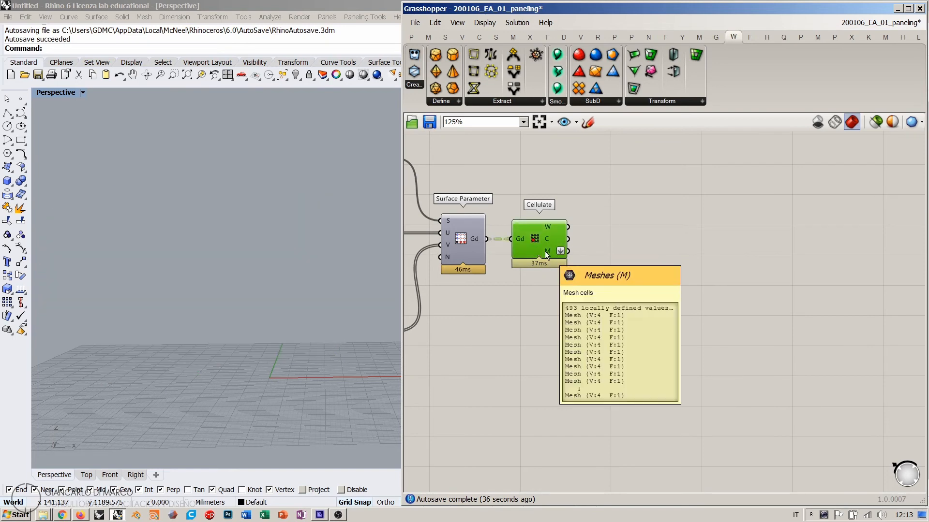
double_click(667, 250)
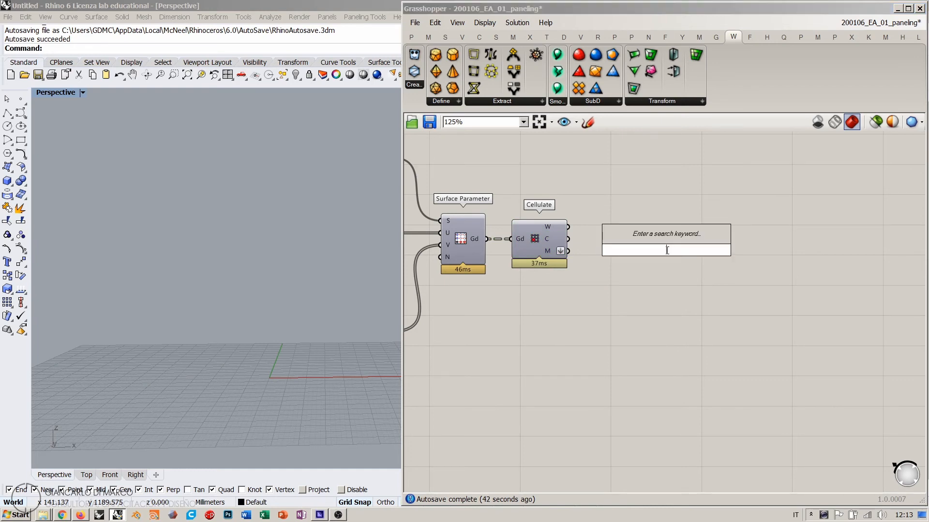
type("disp")
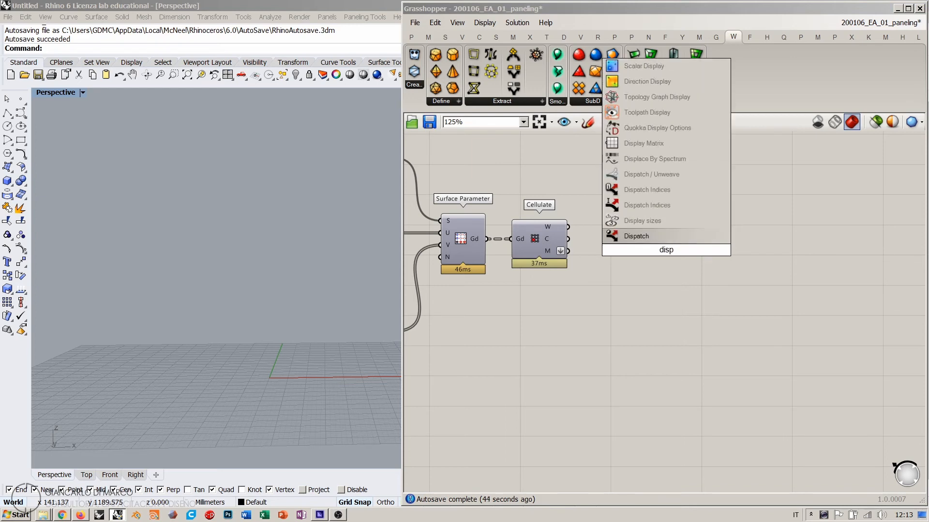
left_click(648, 236)
left_click_drag(567, 250, 680, 257)
left_click(633, 276)
right_click_drag(363, 266, 357, 286)
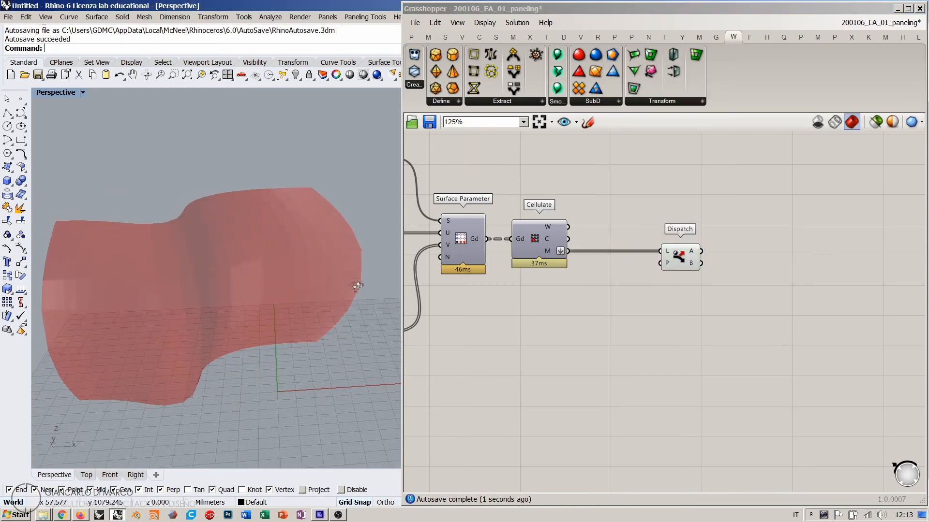
- Add a Mesh parameter connected to Dispatch's A output, and inspect the checkerboard panels on the surface
double_click(760, 242)
type("mesh")
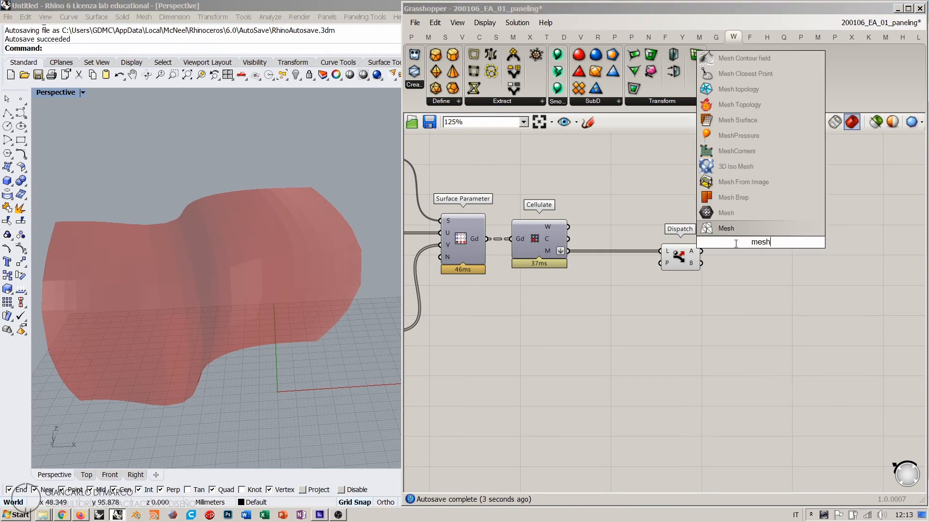
left_click(726, 213)
left_click_drag(700, 251, 744, 242)
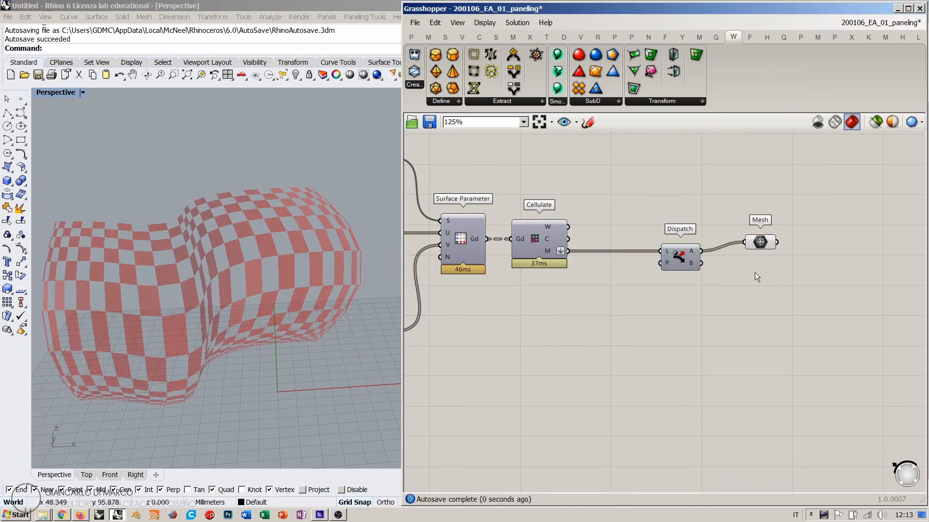
mouse_move(247, 259)
right_mouse_down()
mouse_move(179, 244)
mouse_move(233, 232)
mouse_move(239, 242)
right_mouse_up()
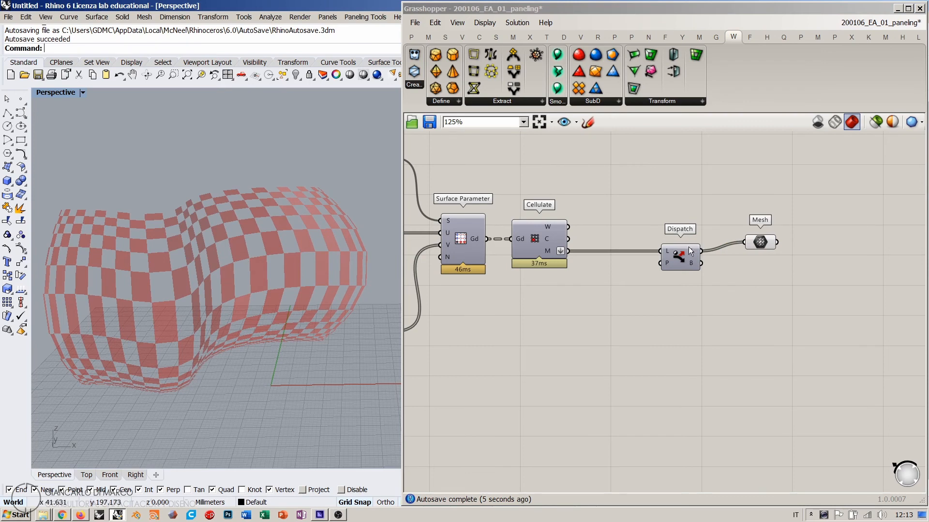
- Align the Dispatch and Mesh components with Cellulate's M output, and examine Dispatch's default P pattern
left_click_drag(684, 258, 668, 258)
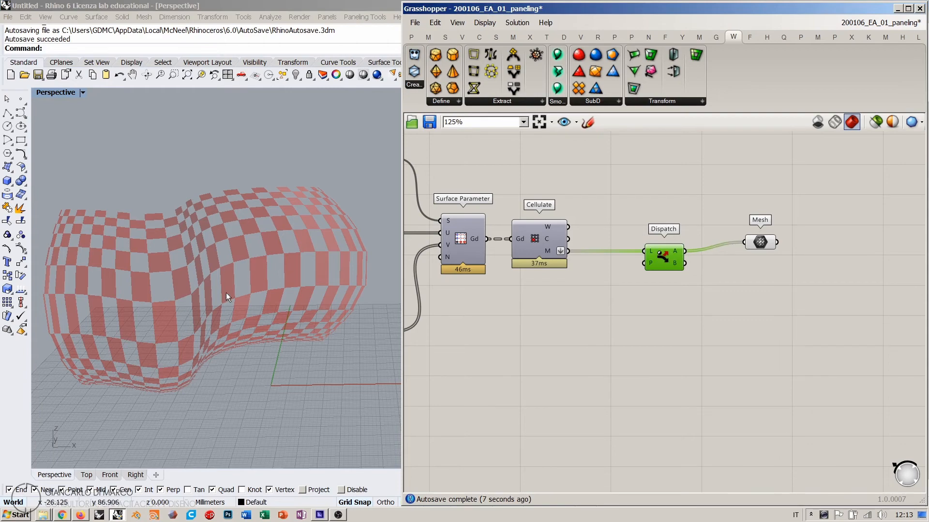
right_click_drag(227, 293, 261, 279)
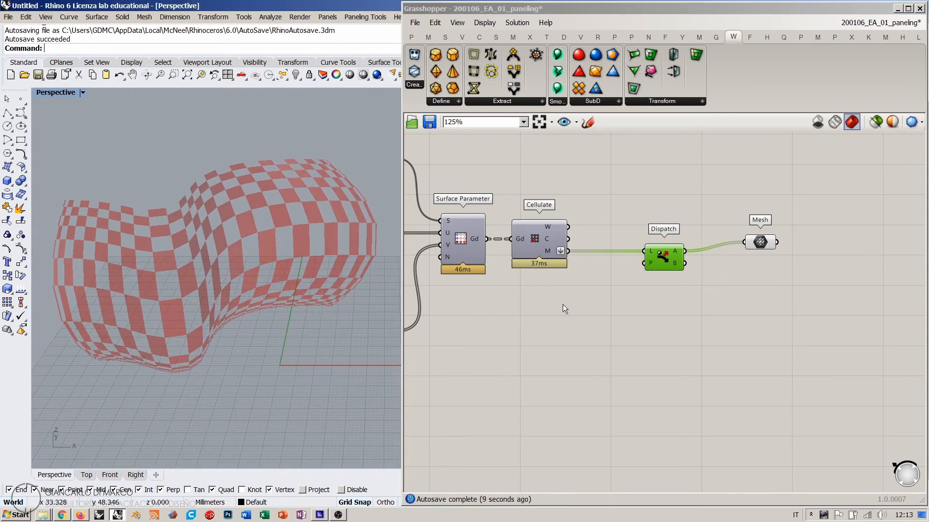
left_click(645, 295)
right_click_drag(616, 298, 633, 311)
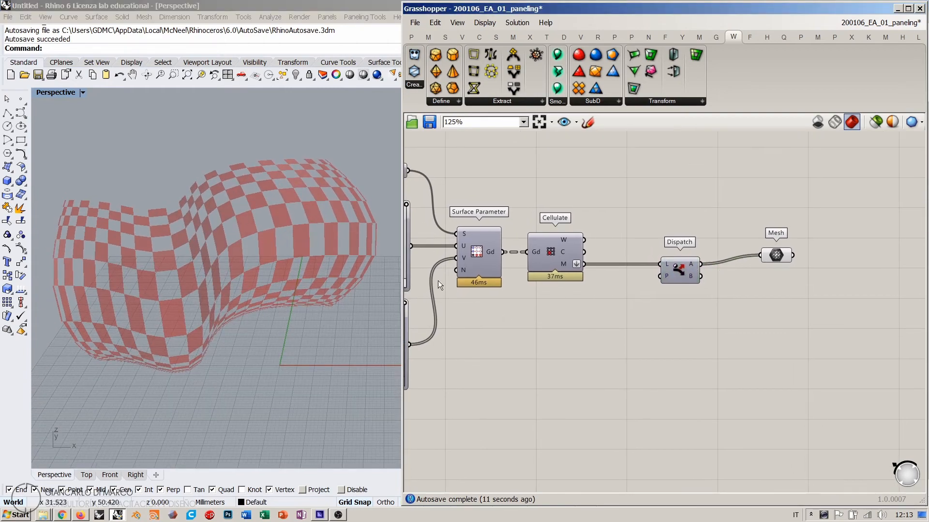
right_click_drag(691, 275, 666, 276)
scroll(666, 277, "up", 2)
left_click_drag(780, 247, 759, 259)
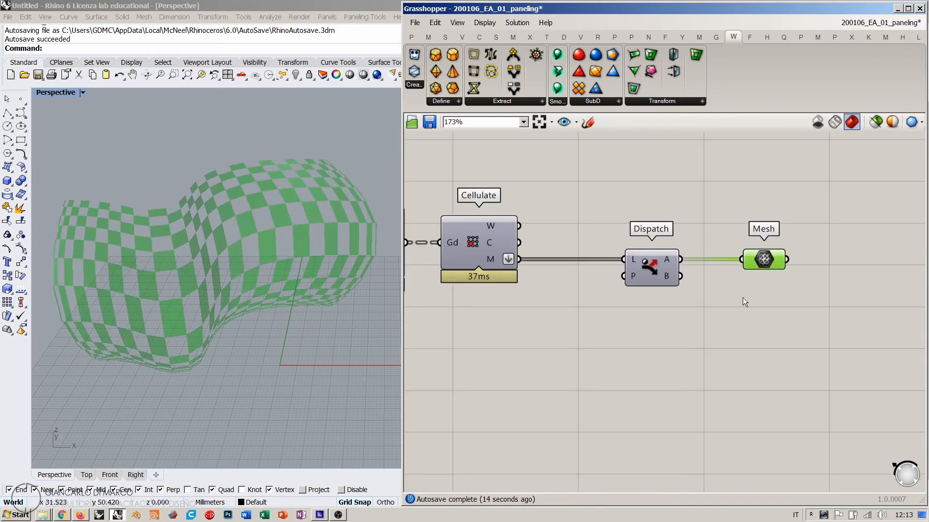
left_click_drag(659, 272, 695, 271)
left_click(712, 307)
mouse_move(668, 275)
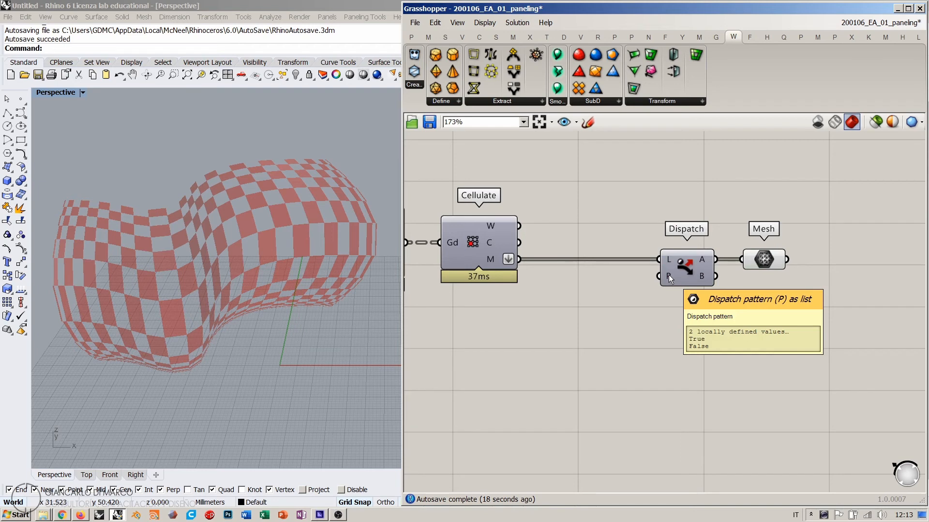
mouse_move(495, 257)
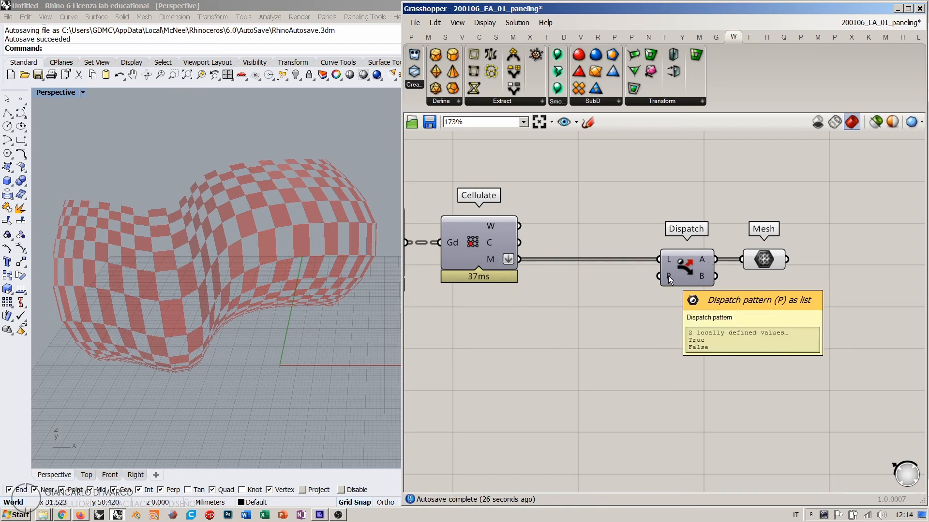
left_click_drag(695, 268, 712, 267)
- Place two Boolean Toggles stacked below Cellulate, with the upper one set to True and the lower one to False
double_click(560, 327)
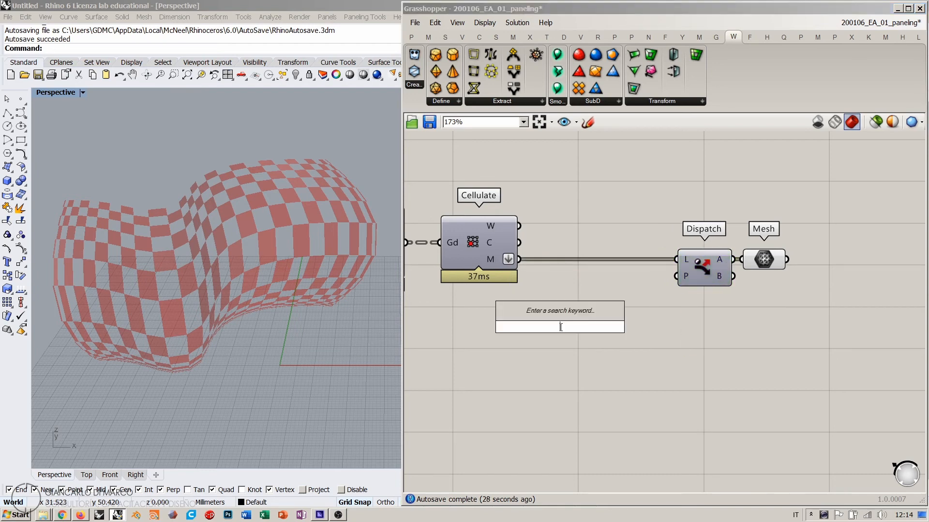
type("toggle")
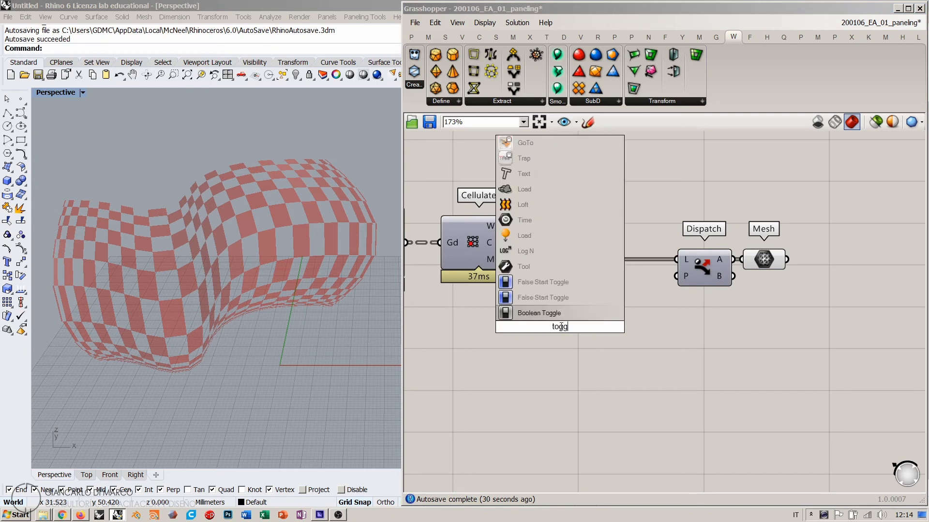
key("Return")
left_click_drag(547, 328, 497, 336)
double_click(529, 313)
double_click(533, 334)
left_click(512, 348)
left_click(495, 334)
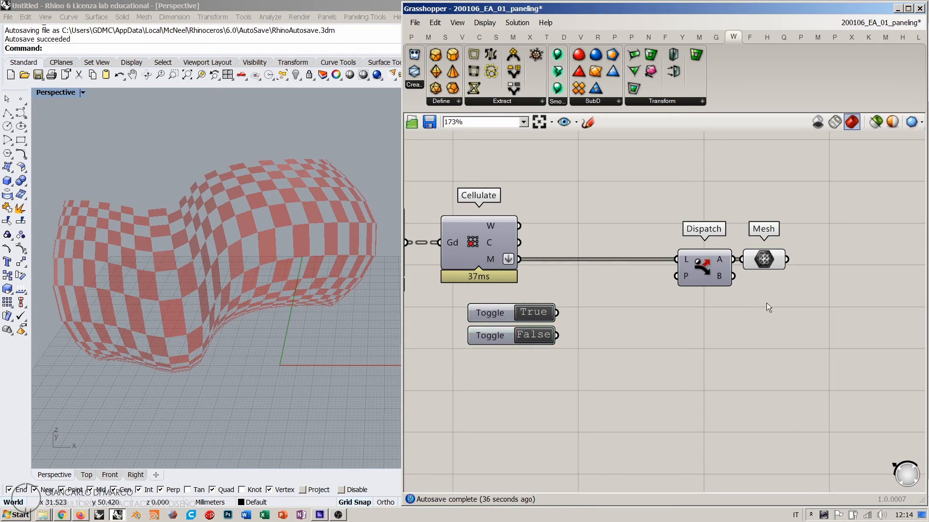
- Move Dispatch and Mesh farther from Cellulate and shift both toggles down to free space for more components
left_click_drag(767, 302, 784, 265)
left_click(746, 315)
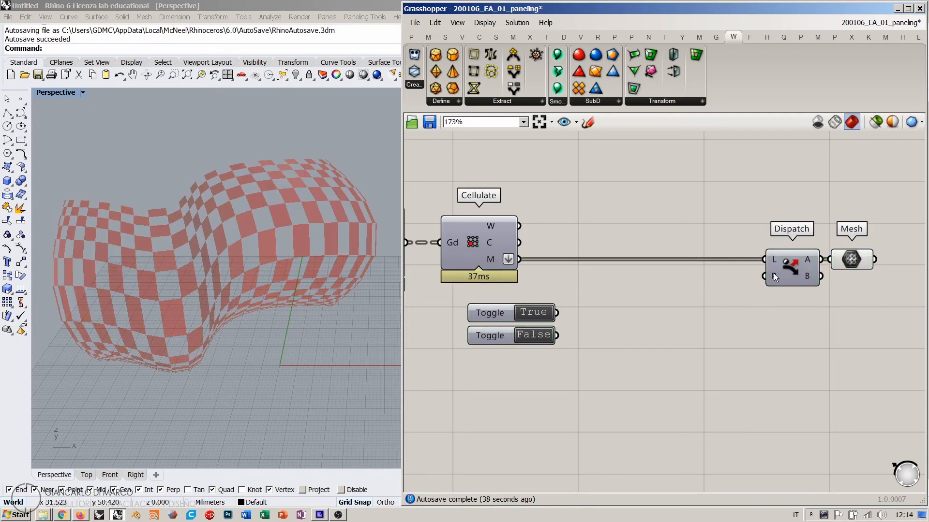
mouse_move(773, 274)
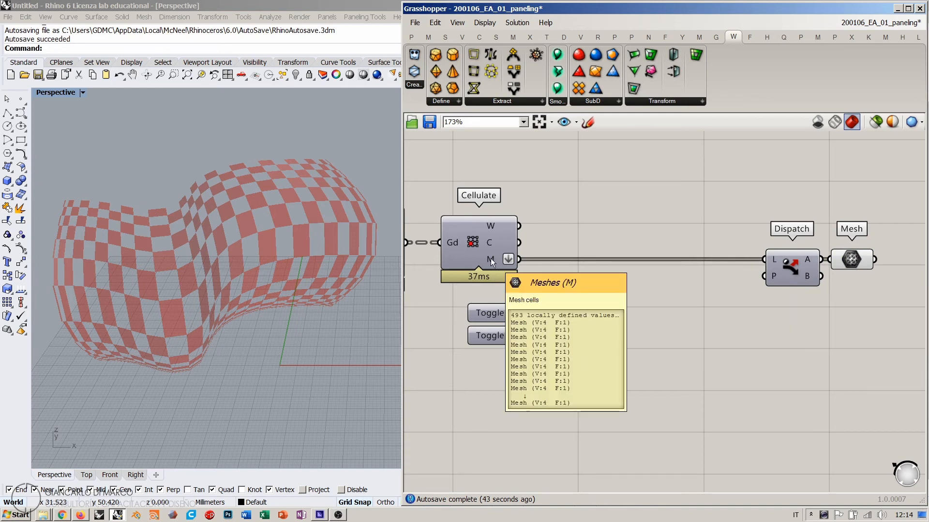
left_click_drag(561, 362, 492, 315)
left_click_drag(494, 313, 456, 356)
- Add a List Length component fed by Cellulate's M output, and arrange it directly beneath the two toggles
double_click(546, 312)
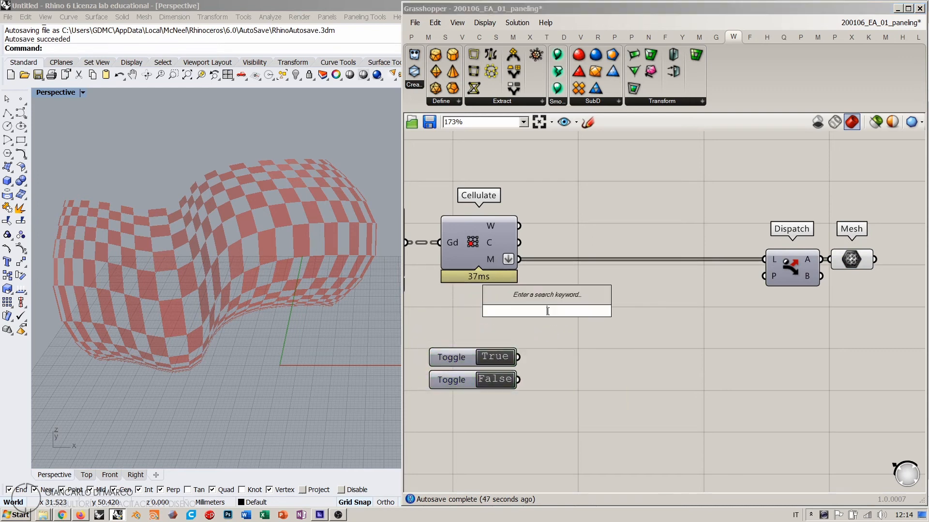
type("length")
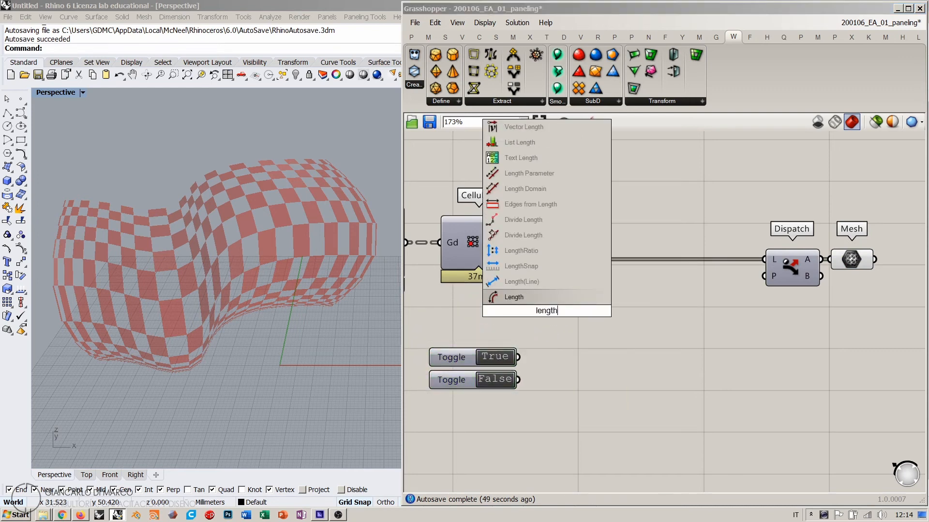
left_click(519, 142)
left_click_drag(519, 259, 520, 311)
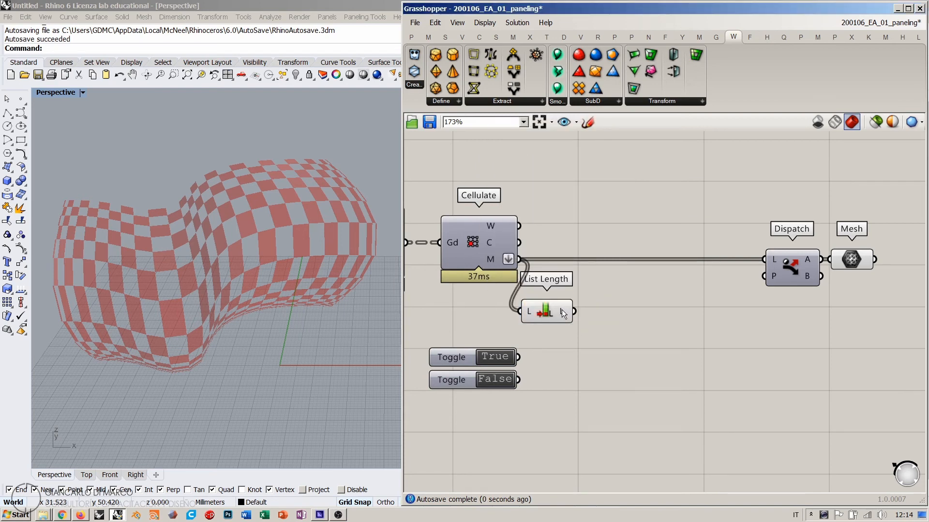
mouse_move(563, 313)
left_click_drag(553, 312, 497, 409)
left_click_drag(548, 434, 517, 392)
- Add Repeat Data, connecting both toggles to its D input and List Length's output to its L input
double_click(587, 335)
type("repe")
left_click(570, 322)
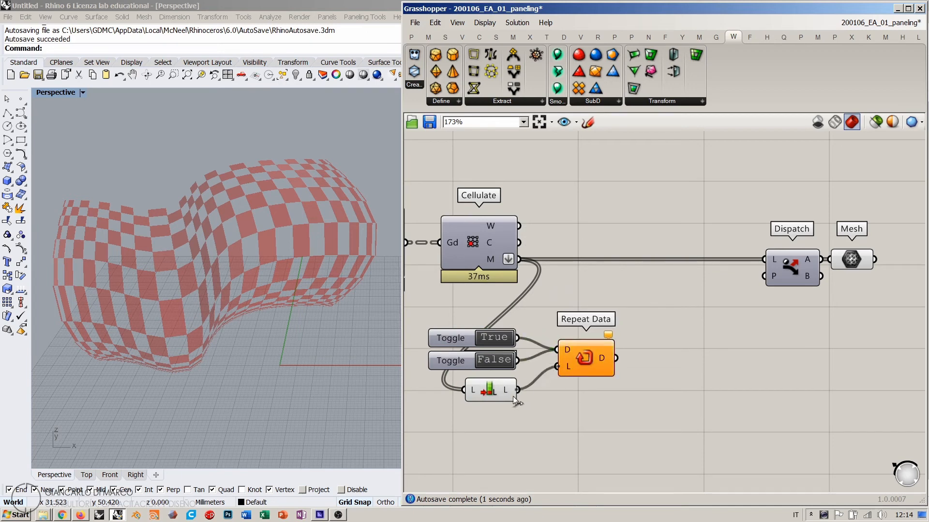
mouse_move(570, 366)
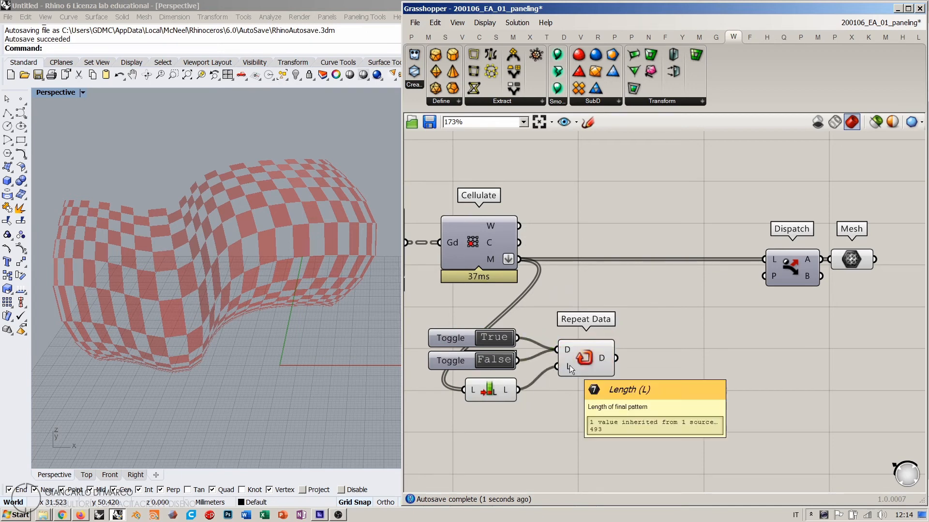
left_click_drag(570, 364, 553, 365)
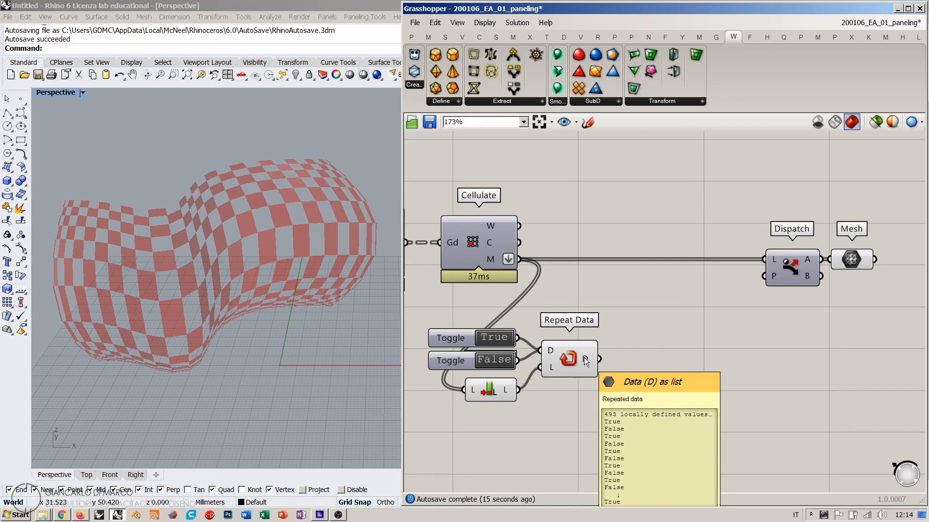
- Add a Jitter component and connect Repeat Data's output to its L input
double_click(670, 356)
type("jitt")
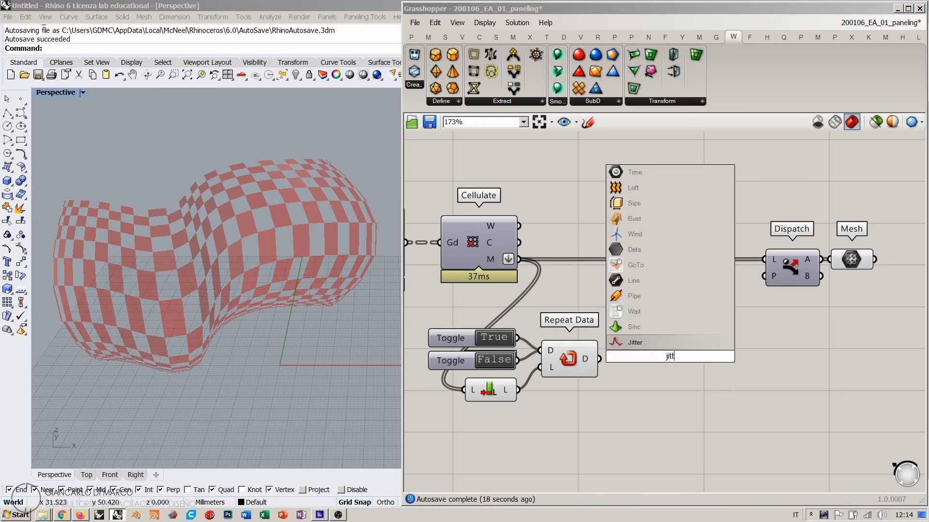
left_click(640, 344)
left_click_drag(600, 359, 656, 370)
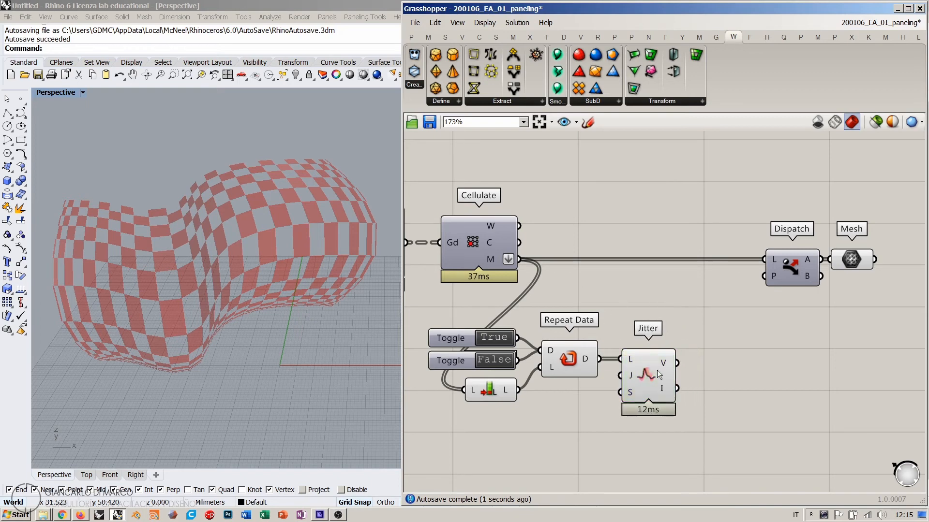
- Connect Jitter's V output to Dispatch's P input so the shuffled values drive the panel split
mouse_move(629, 362)
mouse_move(664, 366)
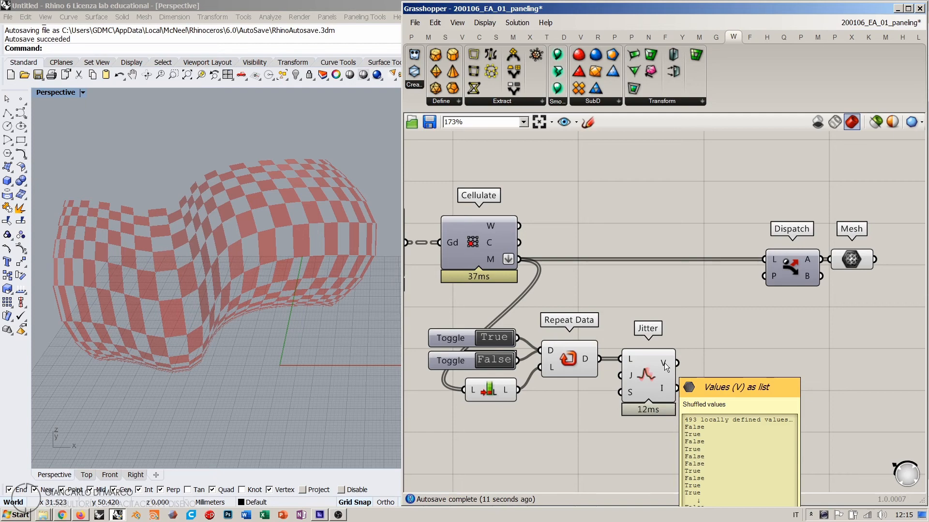
left_click_drag(677, 363, 763, 277)
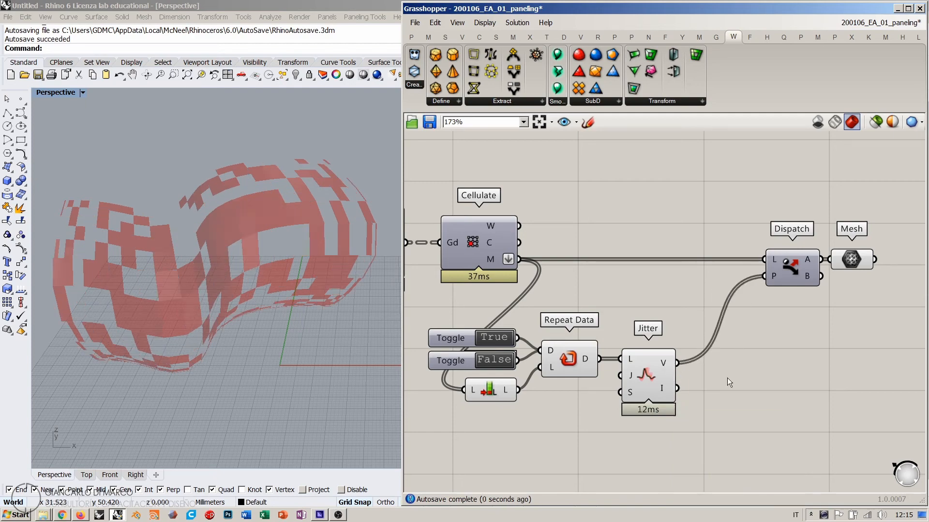
right_click_drag(182, 314, 221, 283)
- Turn off the preview of the Repeat Data, Jitter and List Length components
left_click_drag(674, 315, 536, 397)
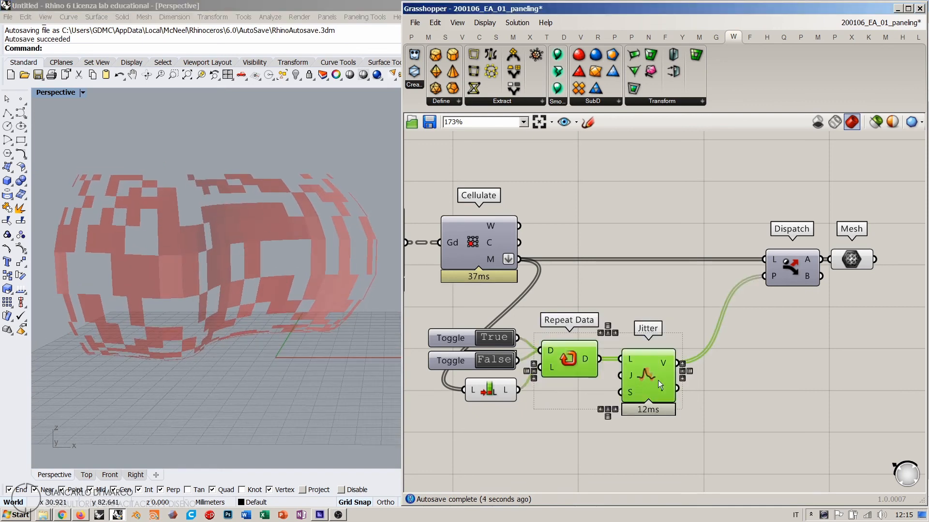
key("ctrl+q")
left_click(764, 390)
left_click(491, 384)
key("ctrl+q")
left_click(536, 429)
- Move Dispatch and Mesh closer to Jitter, leaving a slightly wider gap between the two
right_click_drag(834, 296, 789, 302)
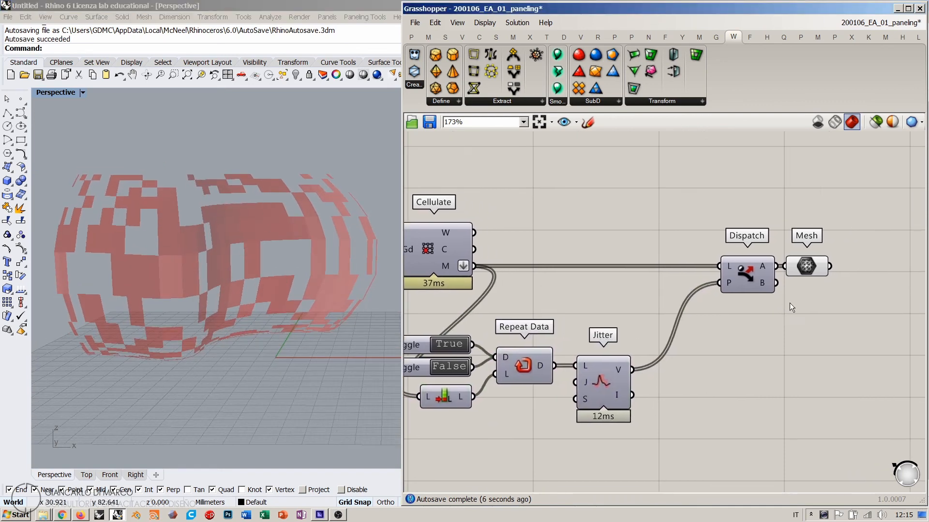
left_click_drag(791, 307, 674, 276)
left_click(702, 342)
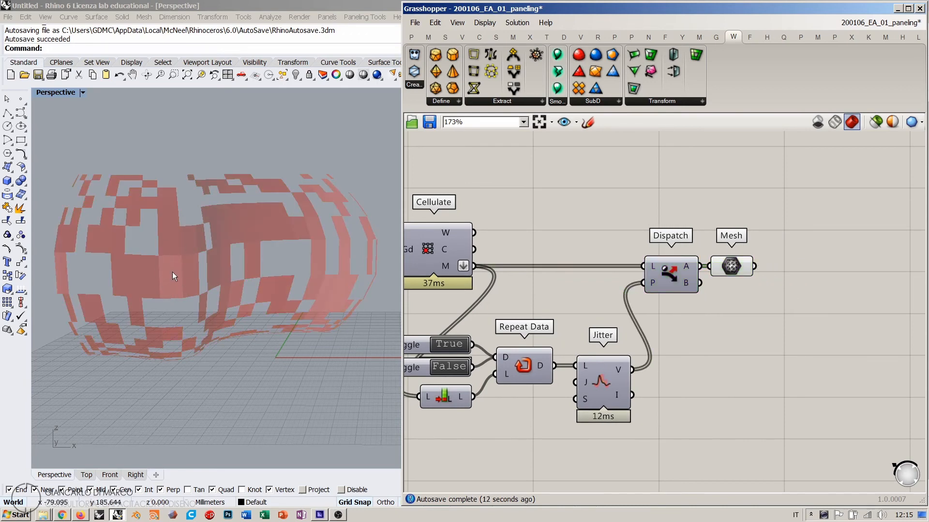
right_click_drag(227, 239, 259, 245)
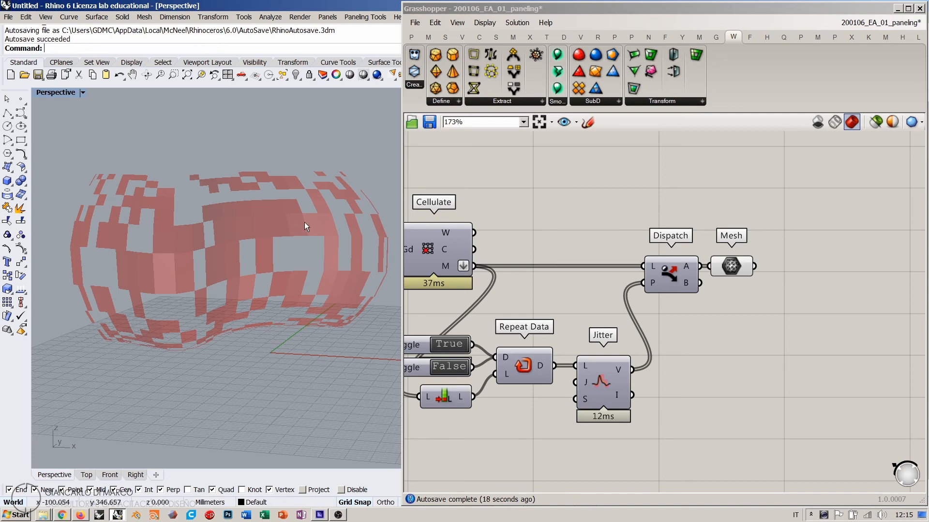
right_click_drag(256, 263, 272, 231)
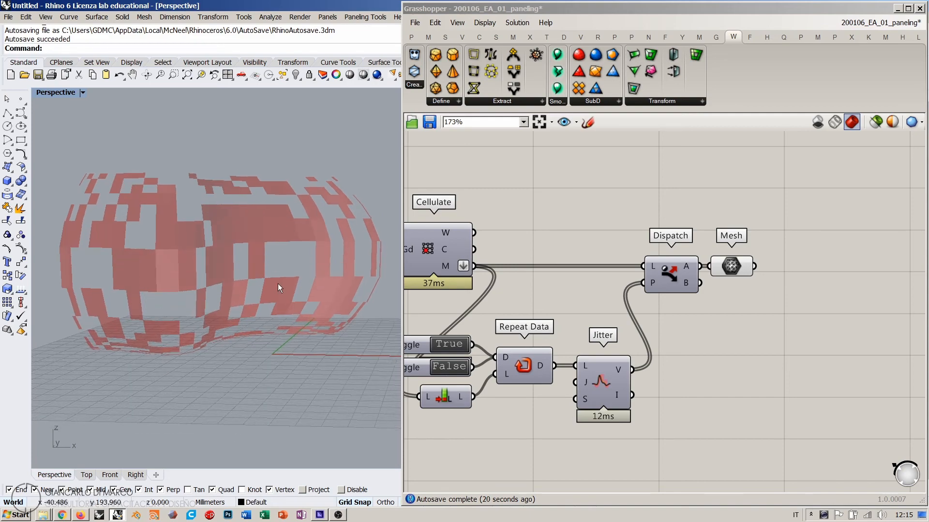
right_click_drag(695, 312, 533, 301)
left_click(564, 259)
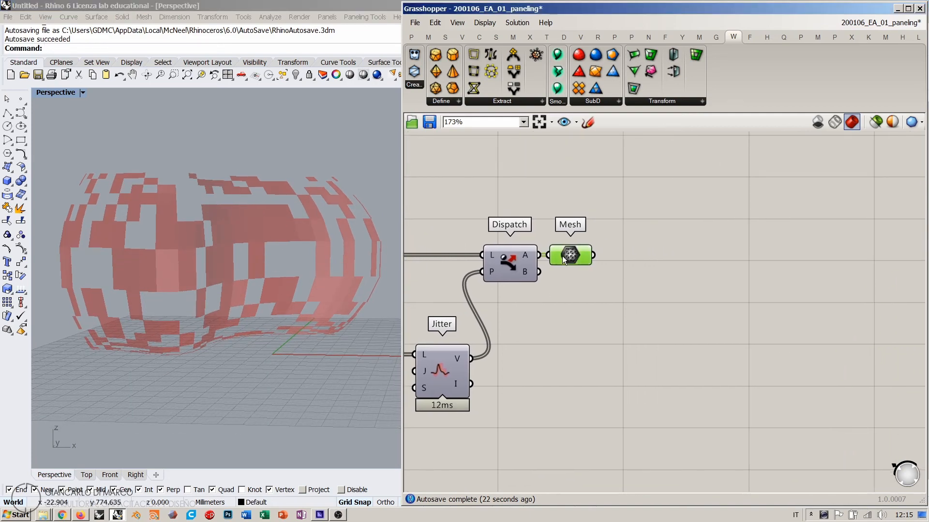
left_click_drag(563, 257, 568, 256)
left_click(595, 288)
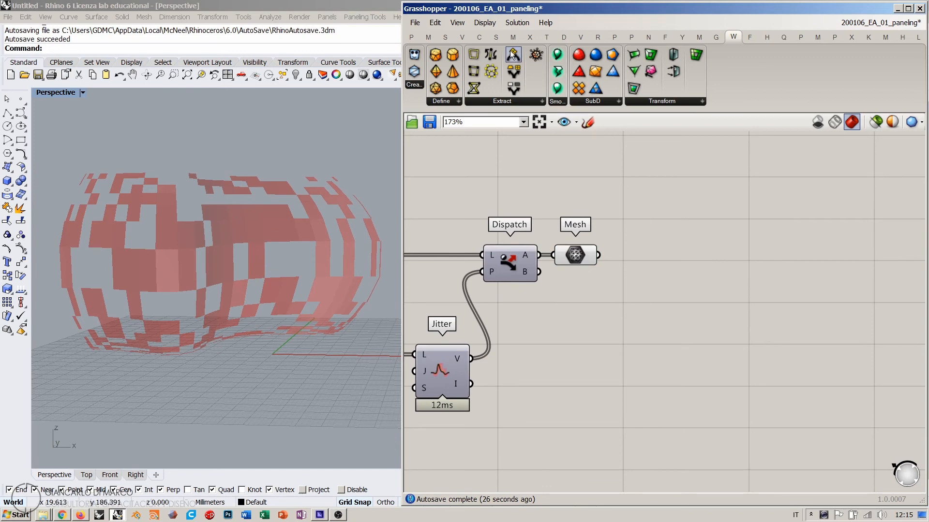
- Try Weaverbird's Join Meshes and Weld on the Mesh output, inspect the joined mesh and delete the component again
left_click_drag(513, 54, 695, 269)
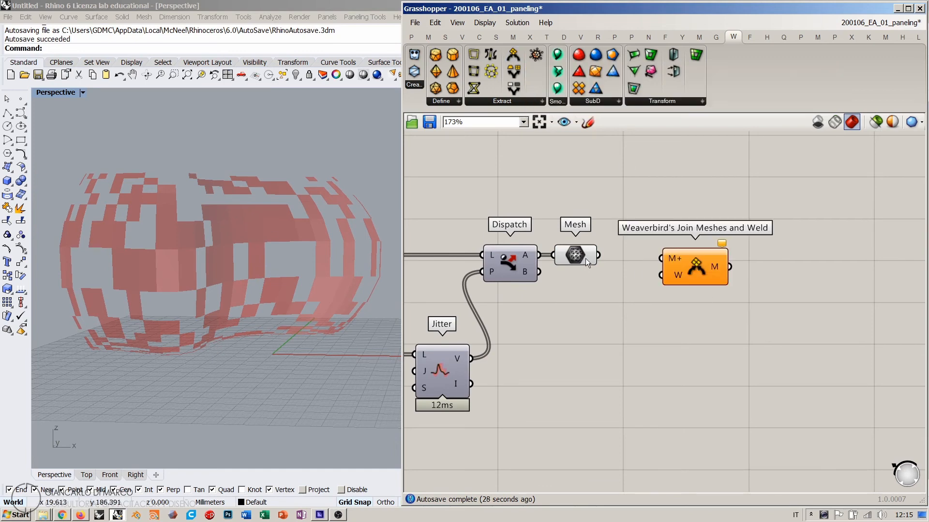
left_click_drag(598, 255, 665, 266)
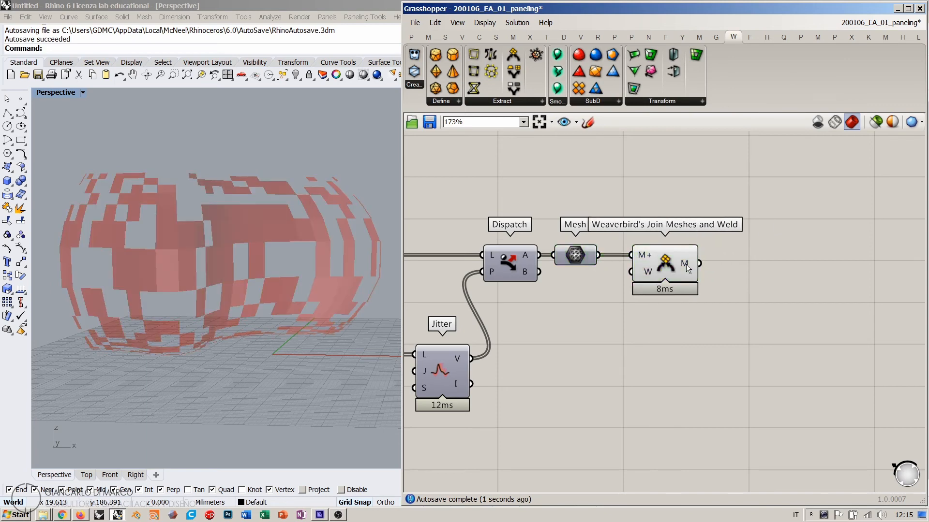
mouse_move(685, 266)
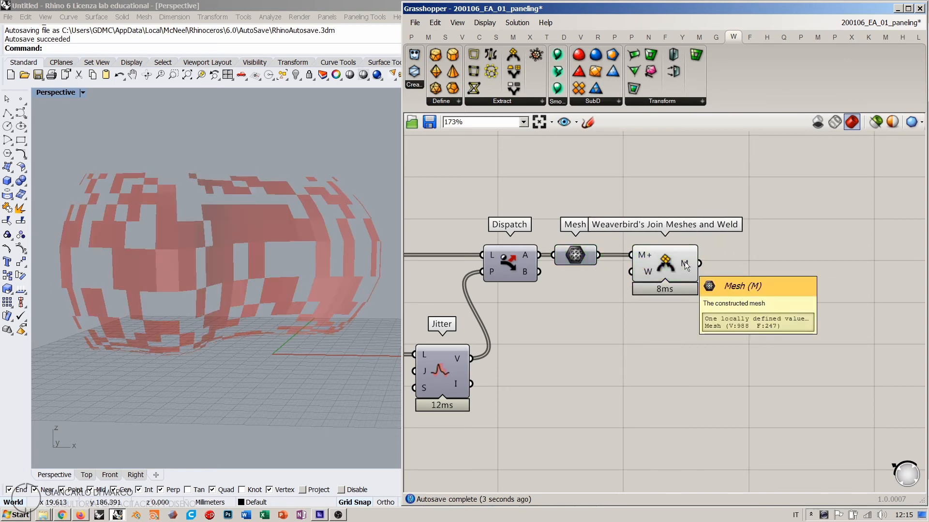
left_click_drag(660, 263, 672, 263)
left_click(671, 313)
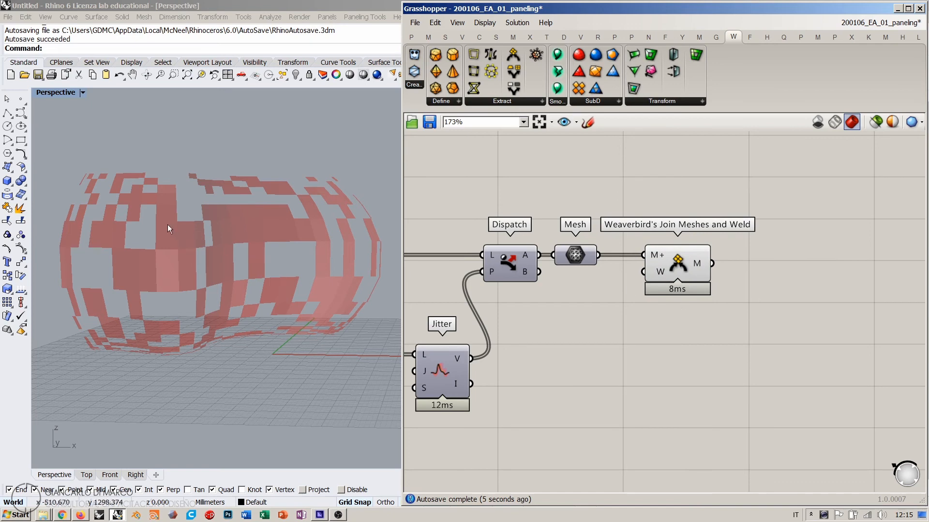
scroll(103, 230, "up", 5)
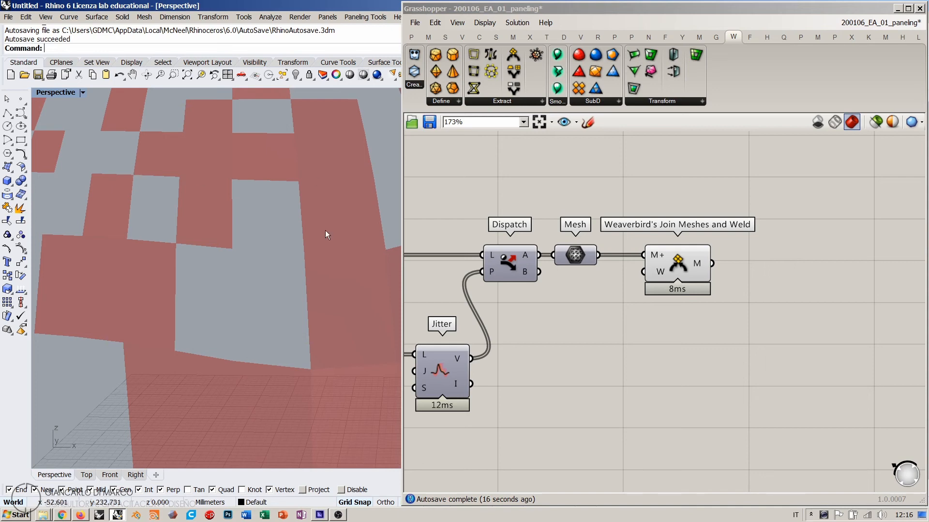
right_click_drag(300, 237, 183, 242)
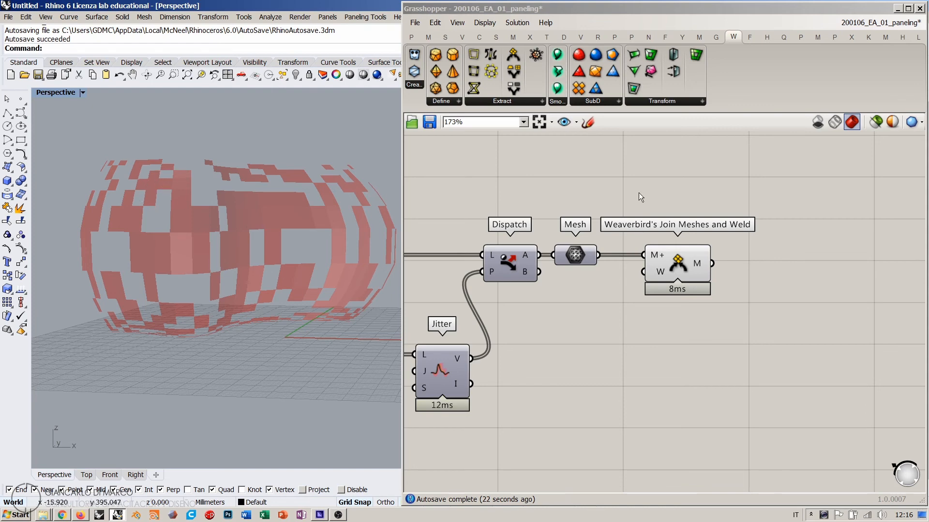
left_click(675, 263)
key("Delete")
- Add a Deconstruct Mesh component fed by the Mesh output and turn off its preview
right_click_drag(605, 253, 632, 288)
left_click(611, 290)
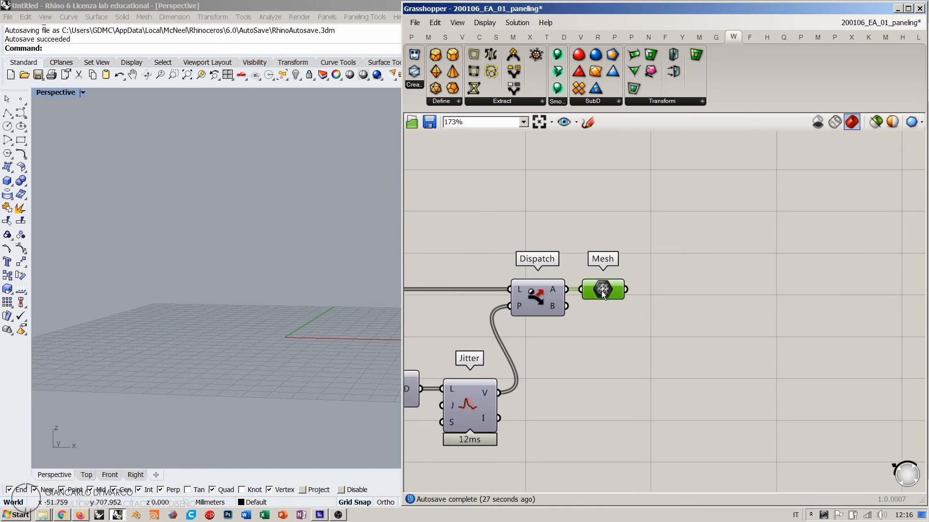
mouse_move(612, 293)
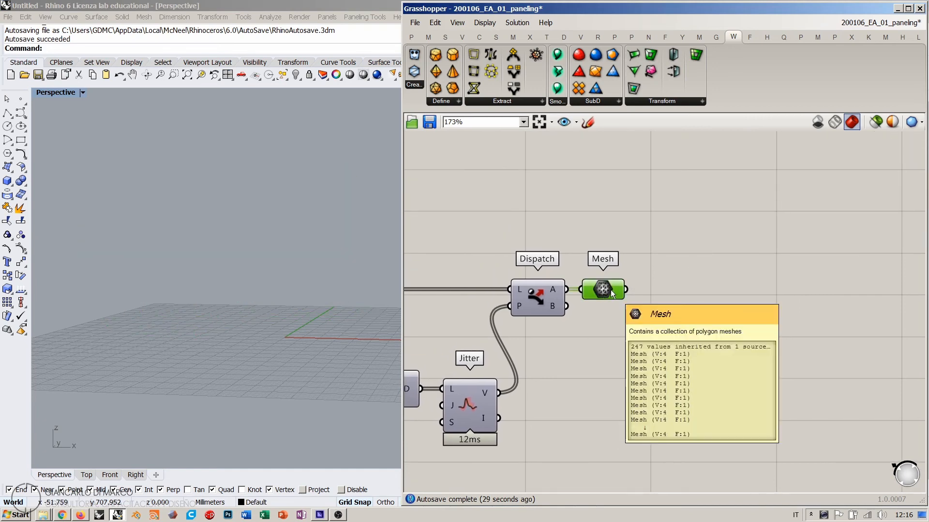
double_click(698, 293)
type("dem")
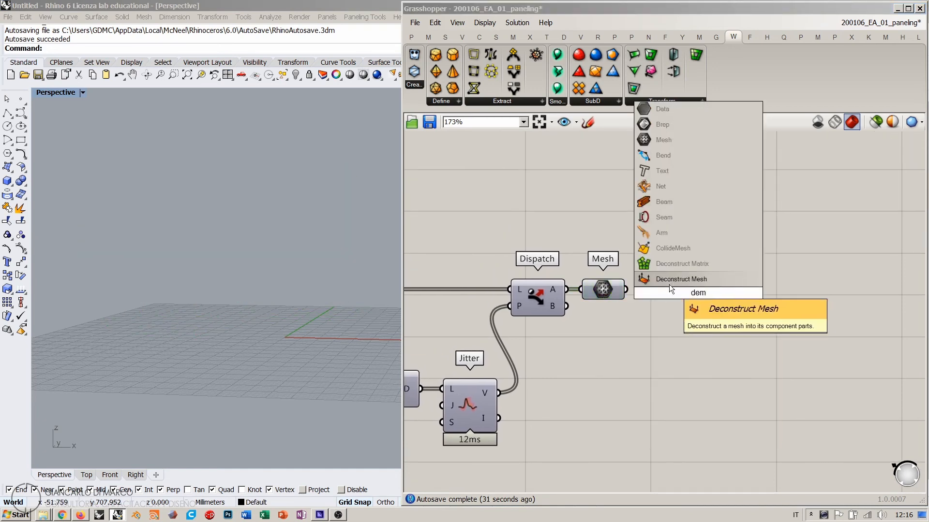
left_click(668, 283)
left_click_drag(626, 290, 652, 289)
left_click(681, 344)
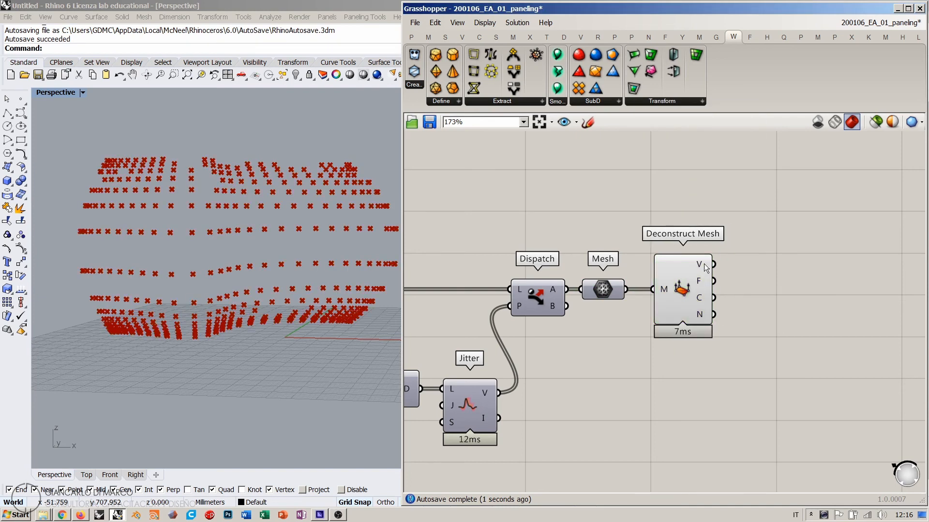
mouse_move(700, 265)
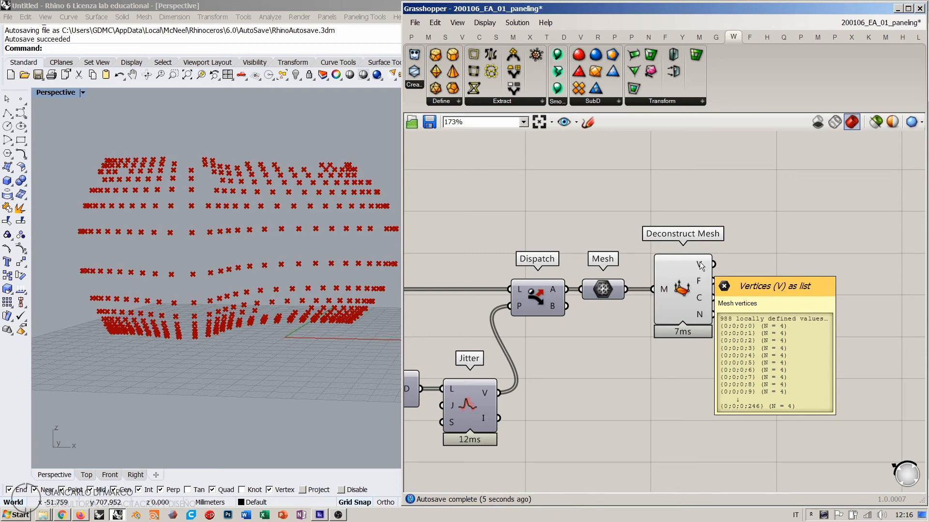
left_click(701, 267)
key("ctrl+q")
- Add a List Item component and connect Deconstruct Mesh's V output to its L input
right_click_drag(774, 272, 655, 279)
double_click(666, 275)
type("i")
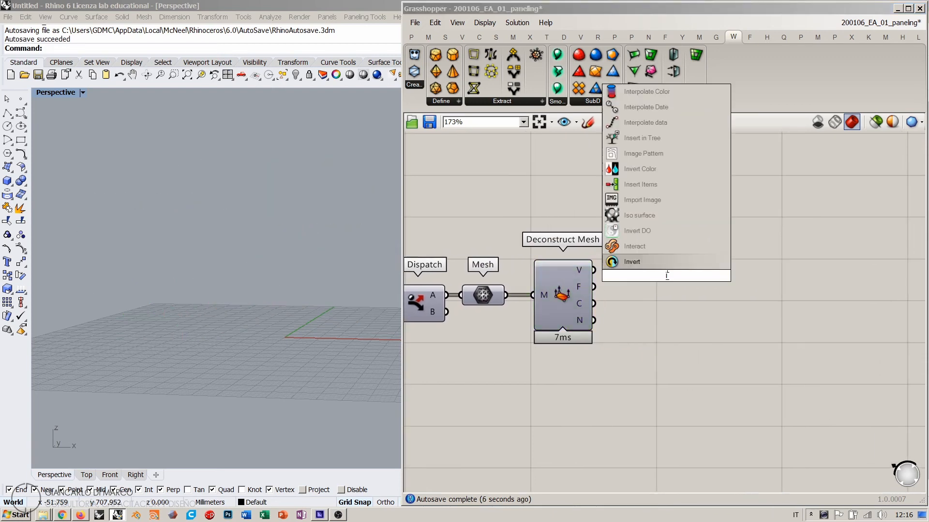
type("tem")
left_click(632, 262)
left_click_drag(594, 269, 637, 260)
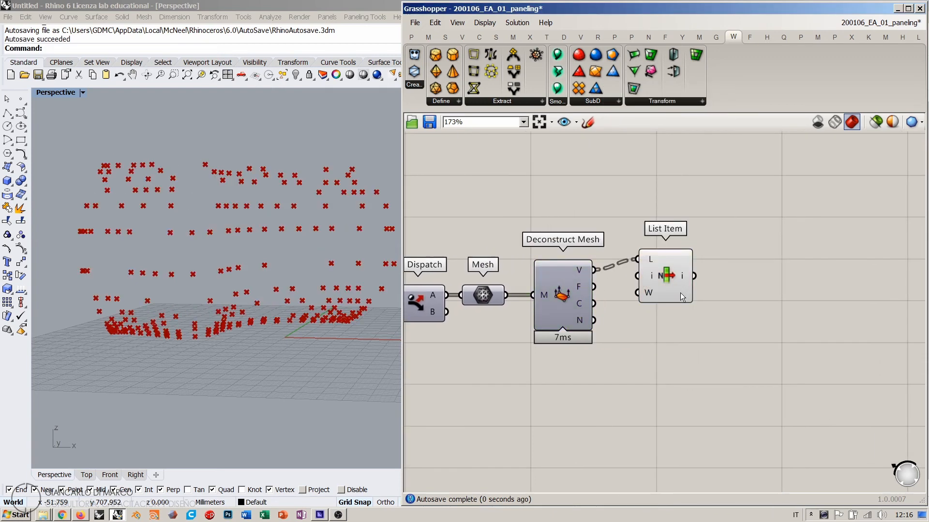
- Extend List Item with the extra outputs +1, +2 and +3, and align it with Deconstruct Mesh
scroll(680, 292, "up", 5)
left_click(612, 319)
left_click(611, 320)
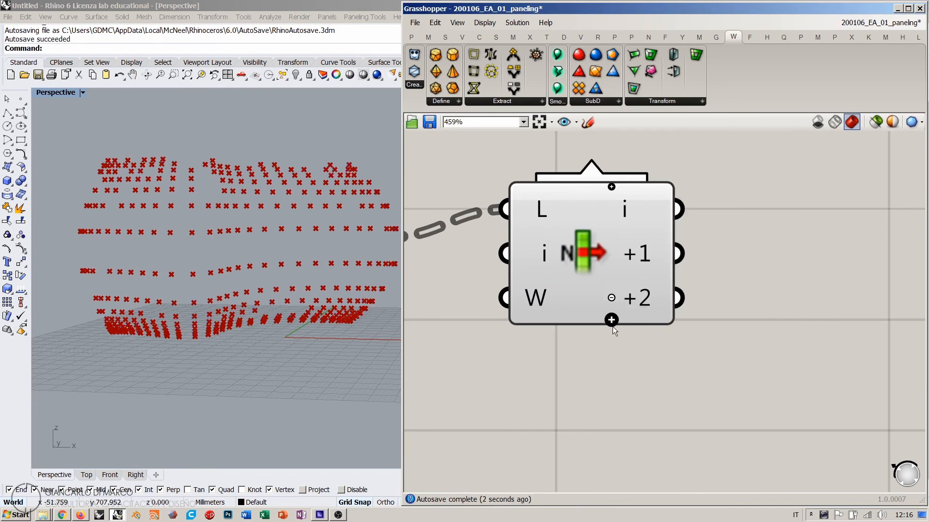
left_click(611, 320)
left_click_drag(568, 266, 543, 289)
left_click(739, 282)
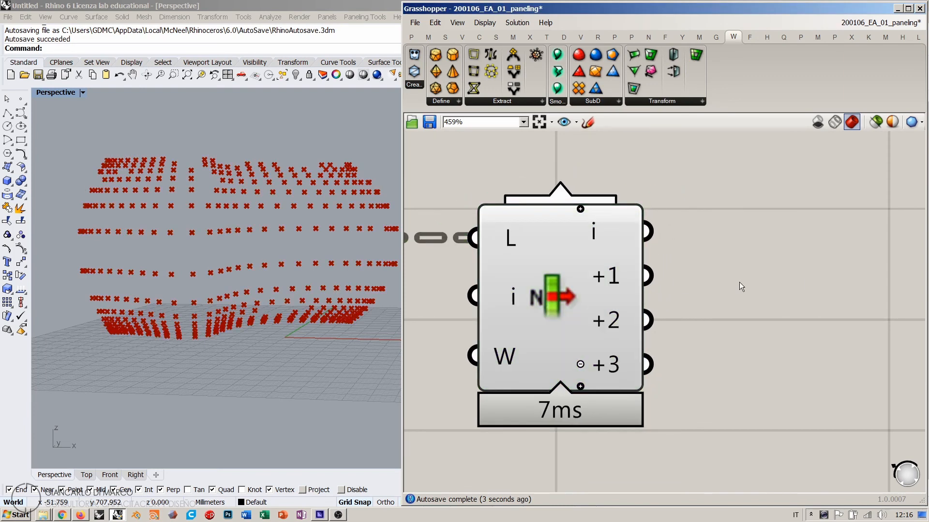
double_click(739, 282)
type("surf")
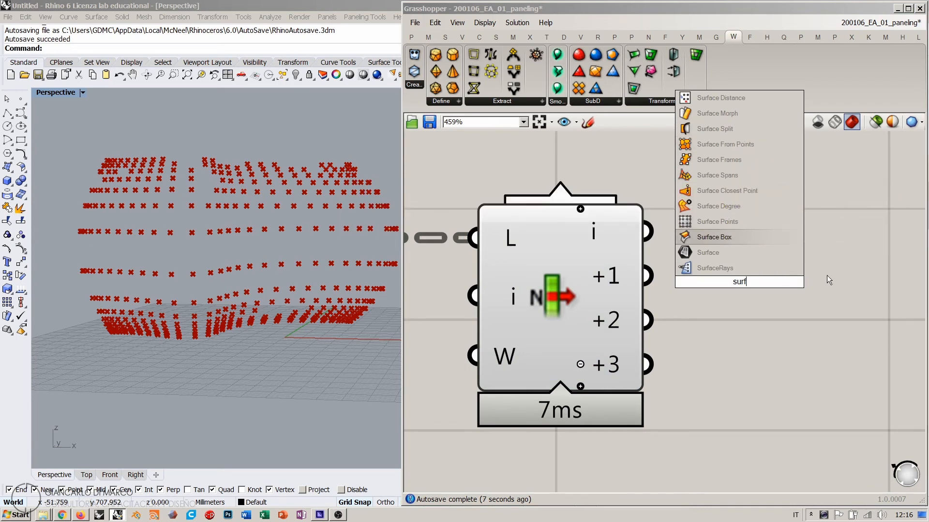
type("ace")
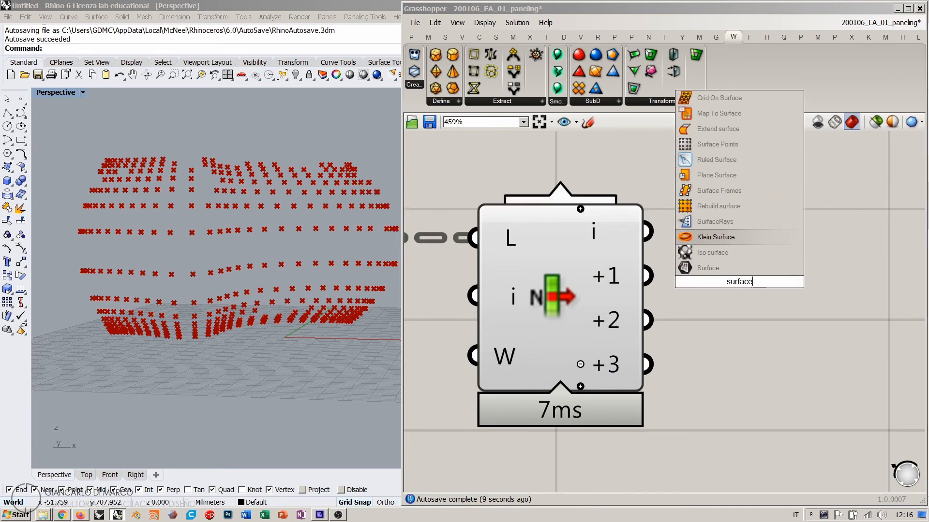
key("Home")
type("corner")
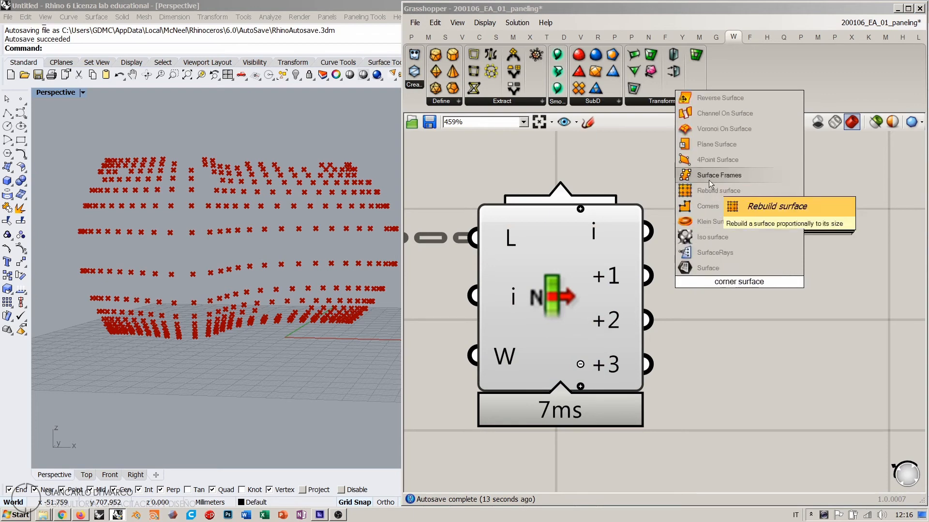
left_click(608, 141)
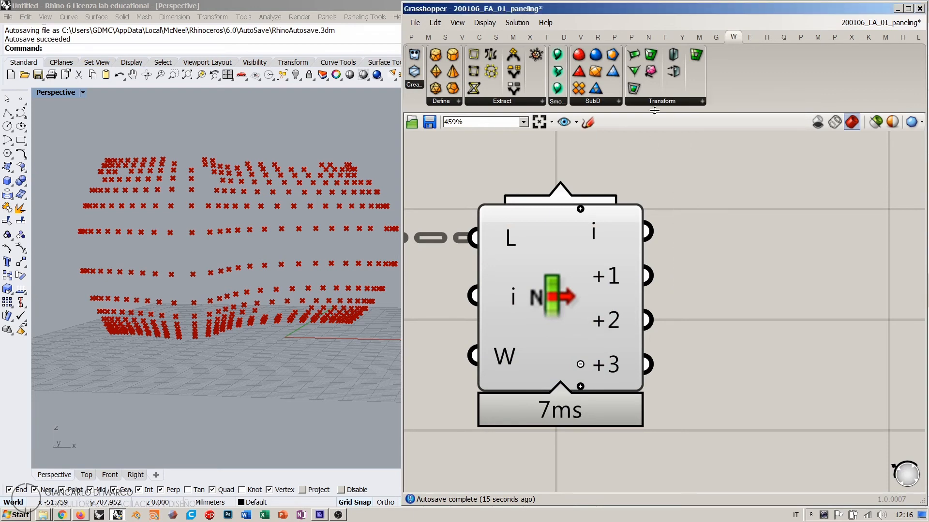
- Add a 4Point Surface component beside List Item and connect outputs i, +1, +2 and +3 to A, B, C and D
left_click(496, 37)
left_click_drag(617, 55, 781, 294)
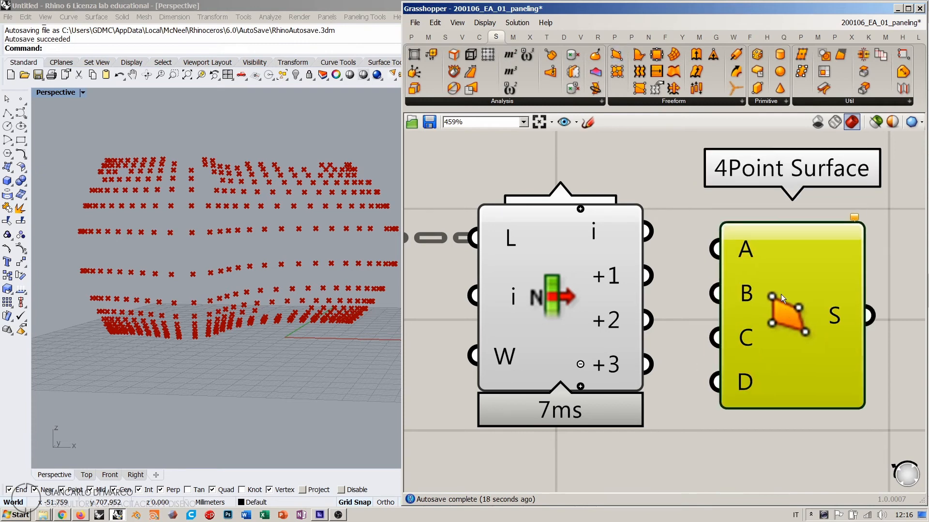
scroll(773, 296, "down", 1)
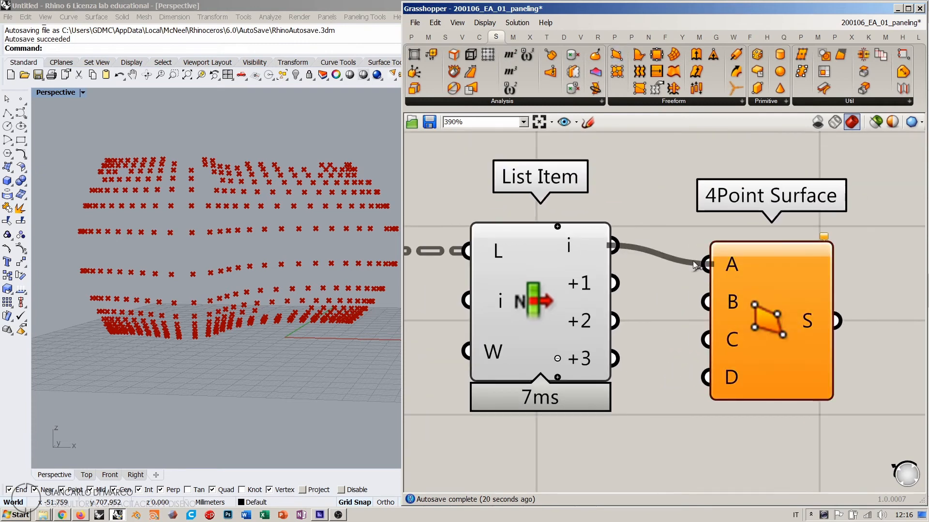
left_click_drag(693, 260, 706, 264)
left_click_drag(613, 283, 707, 301)
left_click_drag(613, 321, 706, 339)
left_click_drag(613, 359, 706, 377)
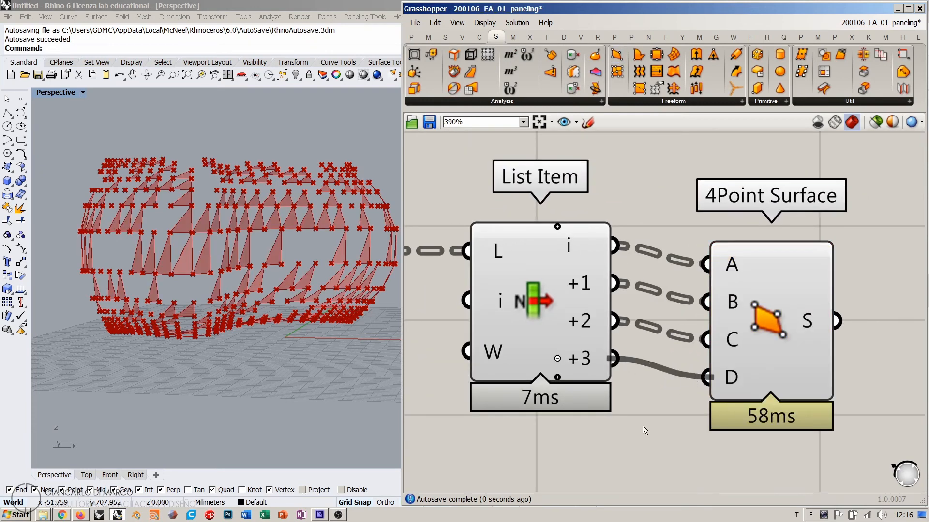
left_click_drag(762, 333, 745, 315)
- Turn off the preview of the List Item component
left_click(556, 302)
key("ctrl+q")
right_click_drag(629, 293, 612, 311)
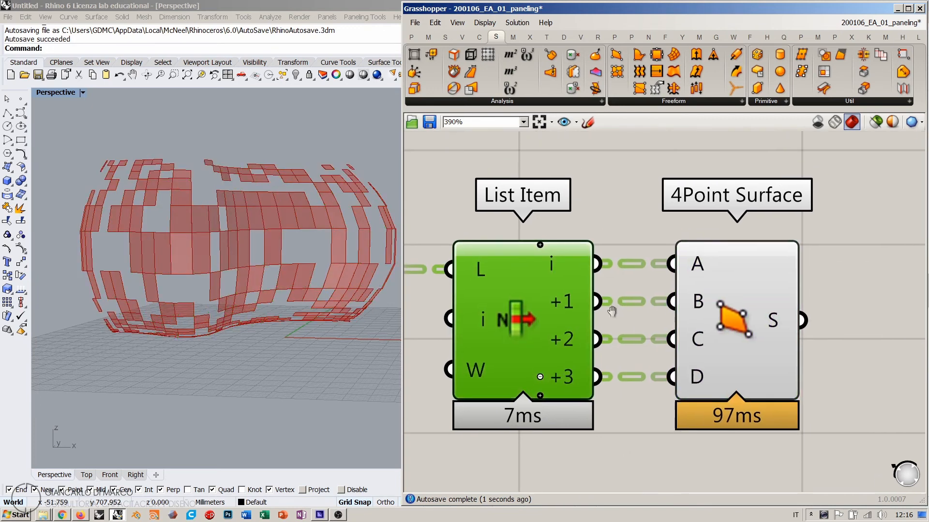
- Flatten the S output of 4Point Surface
scroll(611, 310, "down", 3)
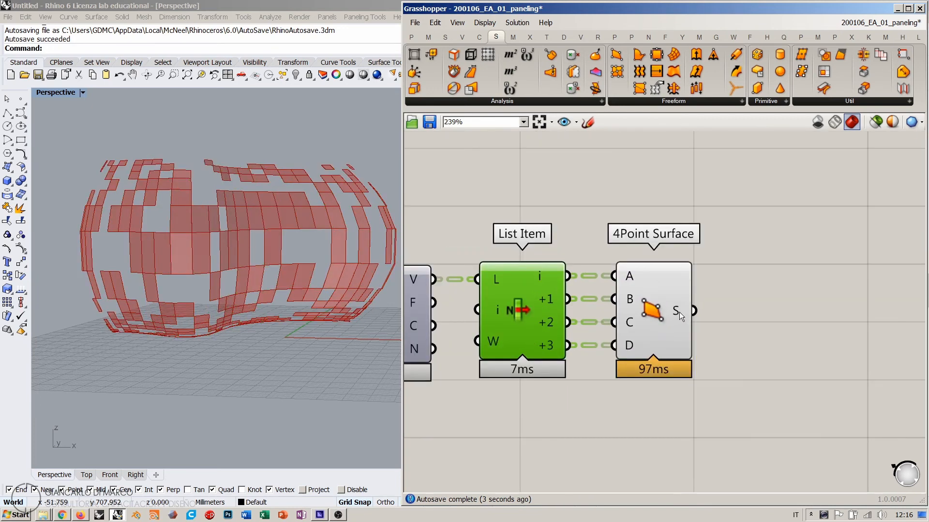
right_click(680, 315)
left_click(693, 357)
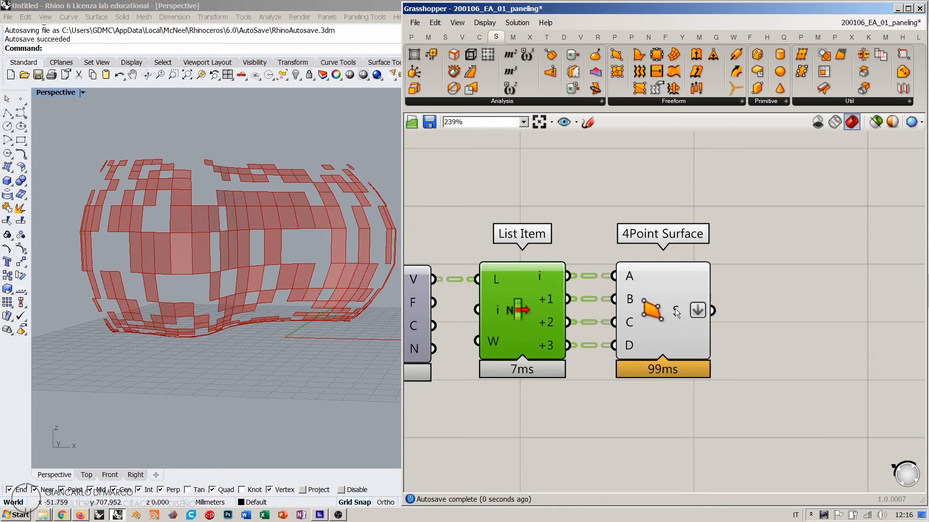
mouse_move(676, 314)
right_click_drag(702, 309, 600, 308)
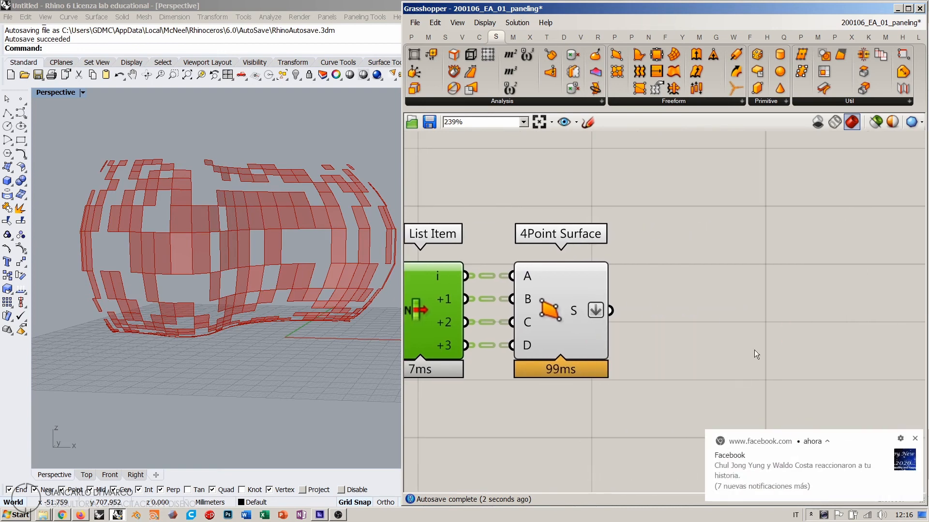
- Add a Brep Join component, feed it the S output of 4Point Surface, and turn off the 4Point Surface preview
left_click(915, 439)
double_click(750, 303)
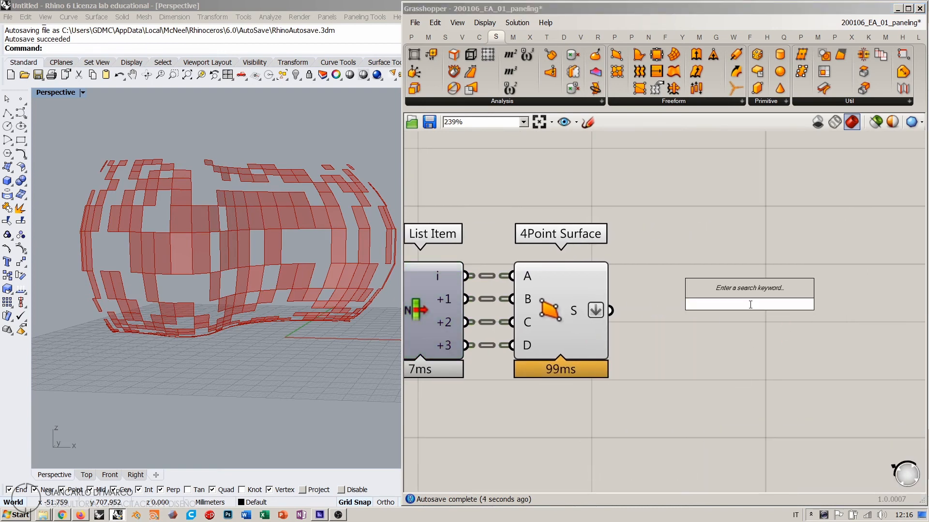
type("join")
left_click(730, 291)
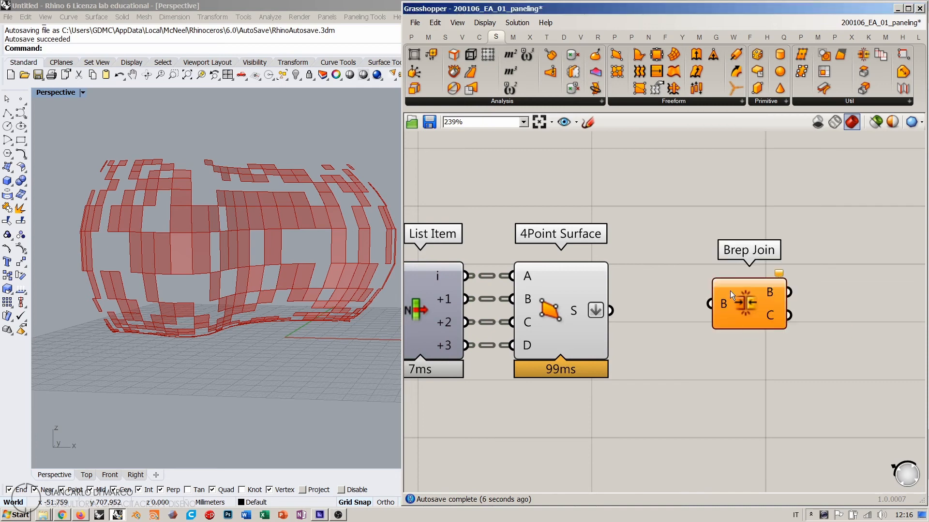
left_click(558, 315)
left_click_drag(610, 310, 705, 307)
left_click(667, 237)
mouse_move(733, 301)
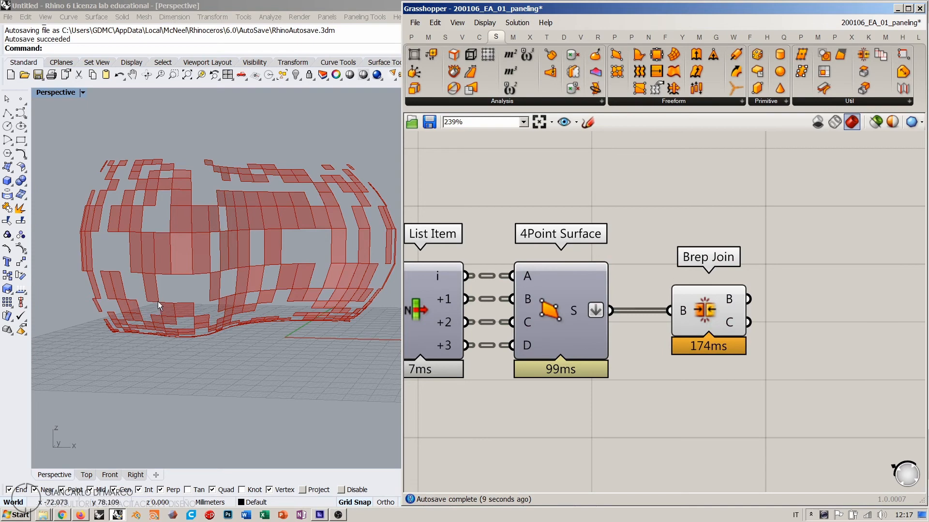
right_click_drag(712, 307, 610, 288)
left_click_drag(609, 288, 596, 288)
left_click(671, 327)
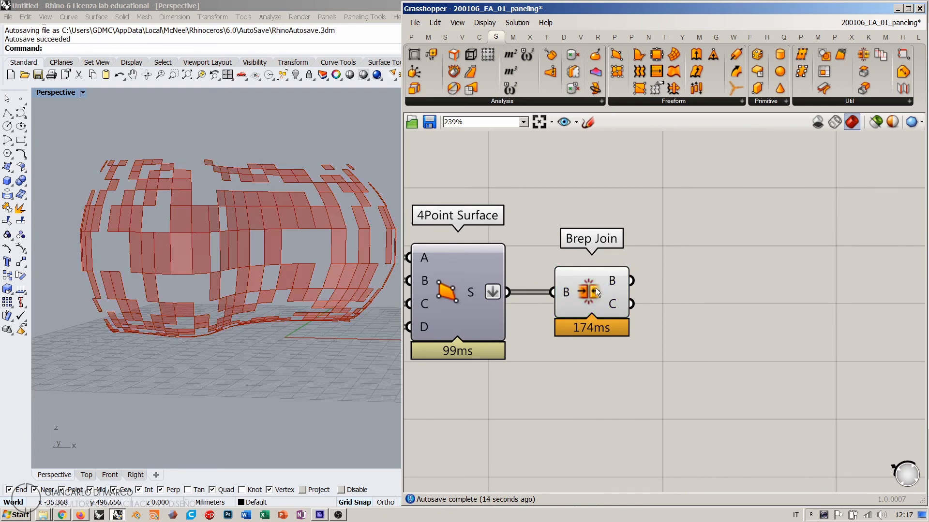
- Add a Brep Wireframe component up beside Brep Join
right_click_drag(596, 288, 546, 295)
left_click(546, 295)
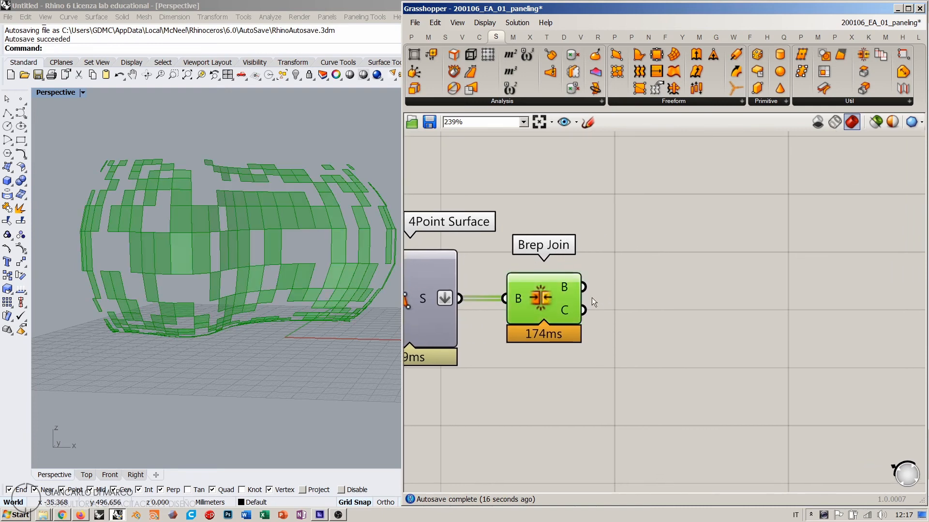
double_click(693, 297)
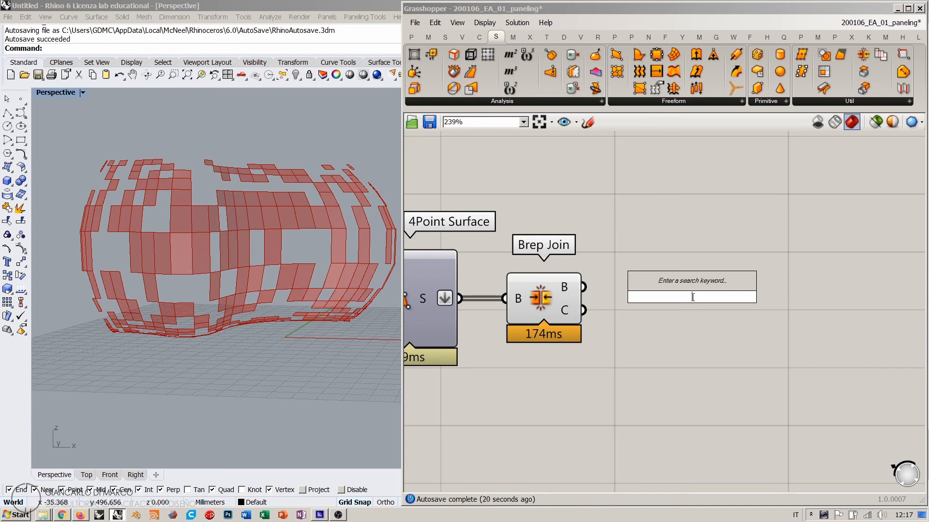
type("wire")
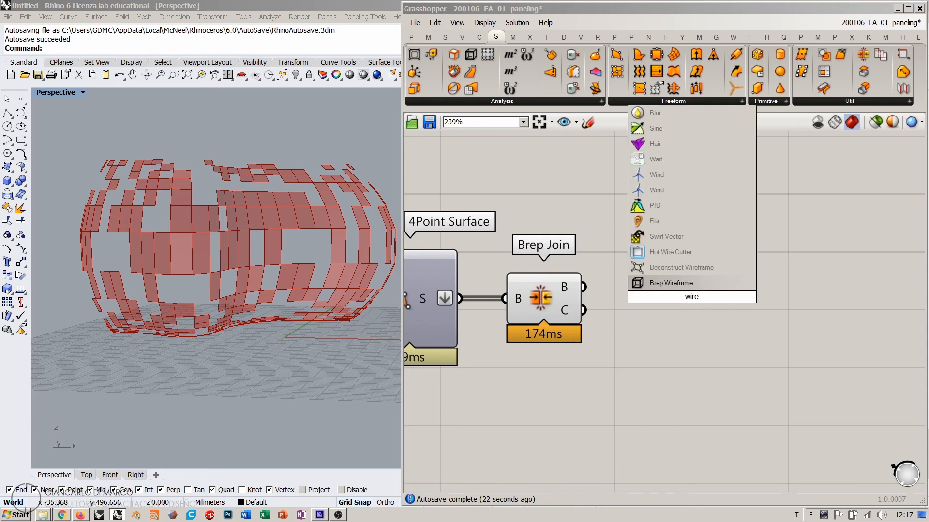
left_click(672, 283)
left_click_drag(689, 297, 710, 246)
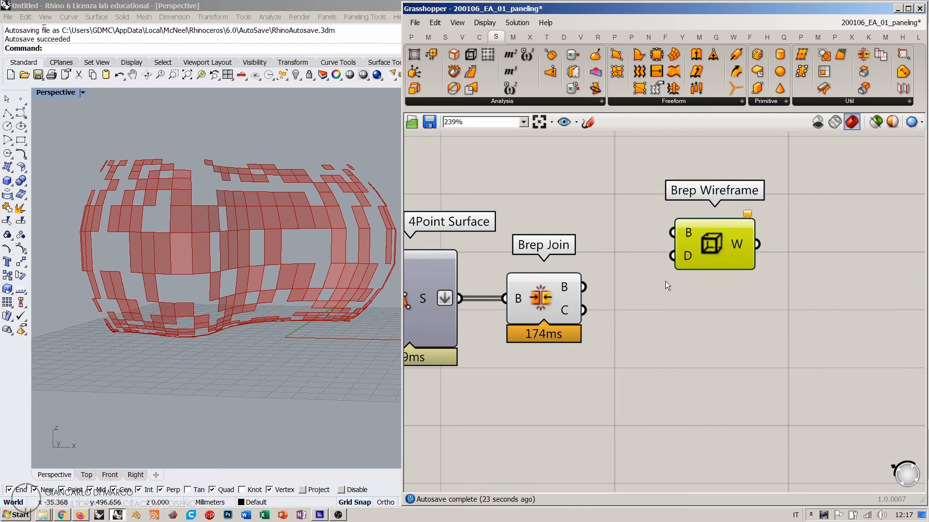
left_click(666, 280)
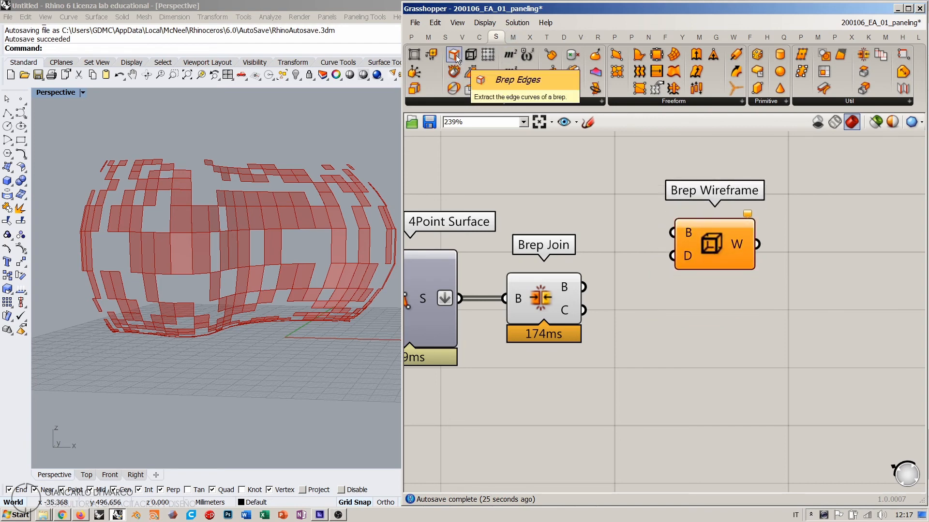
- Add a Brep Edges component below Brep Wireframe and connect Brep Join's B output to its B input
left_click_drag(455, 58, 704, 345)
left_click_drag(696, 265, 692, 250)
left_click(648, 290)
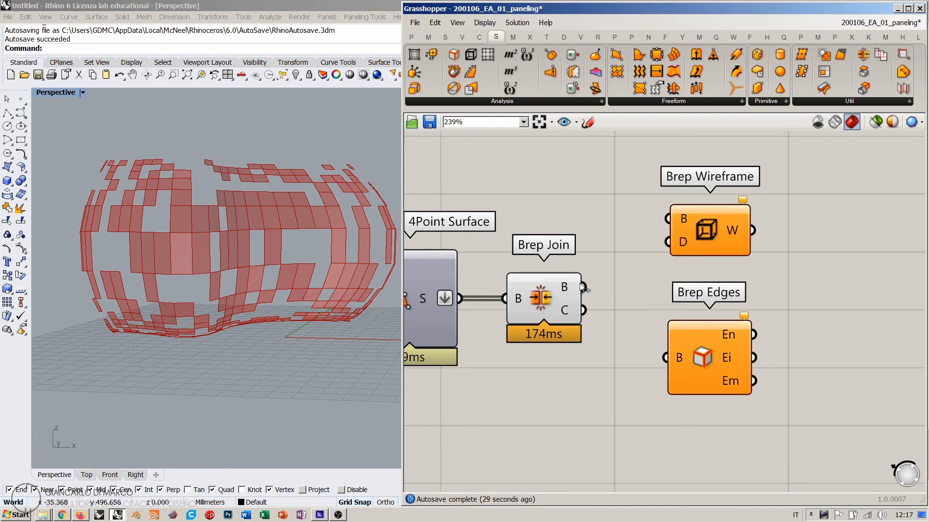
left_click_drag(583, 286, 665, 358)
- Turn off the preview of the Brep Join component and inspect the Brep Edges outputs
left_click(734, 253)
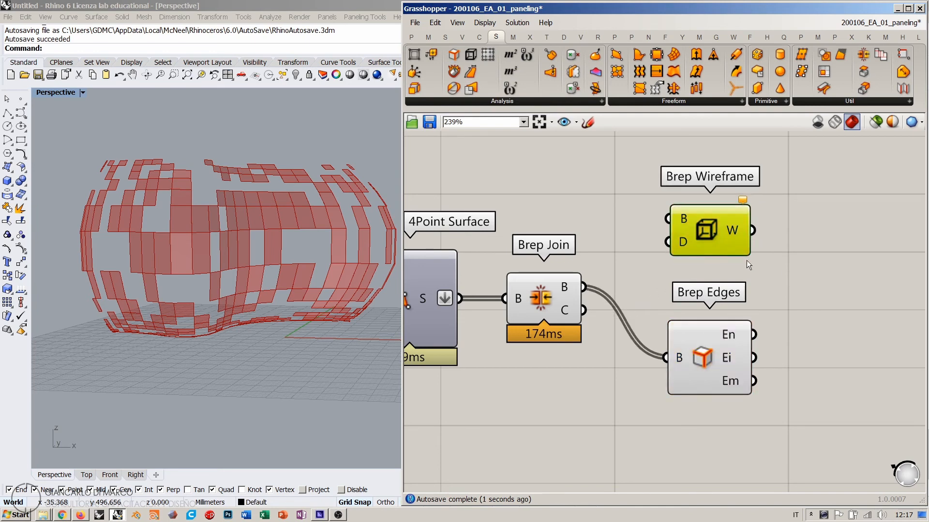
left_click(569, 301)
key("ctrl+q")
left_click(646, 317)
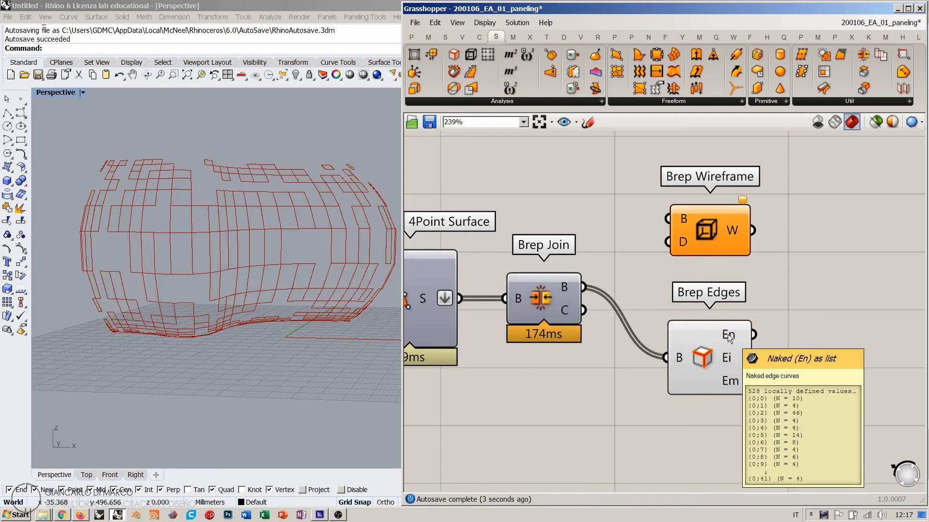
mouse_move(730, 356)
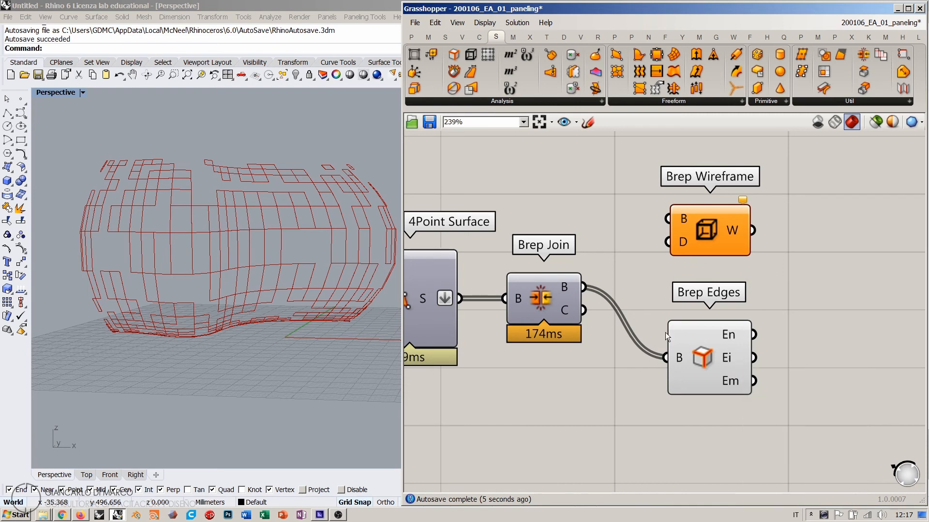
- Show the Brep Join preview again to examine the joined panels up close, and hide it once more
left_click(543, 281)
key("ctrl+q")
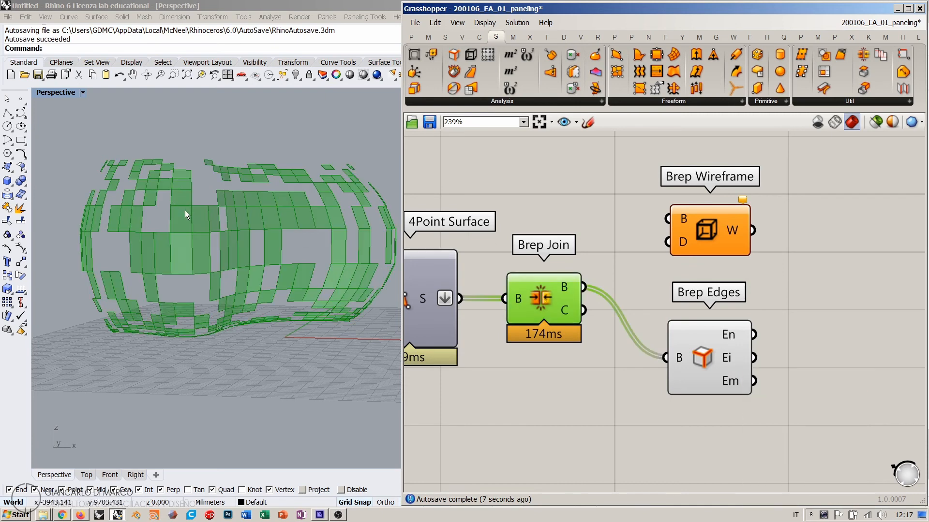
right_click_drag(194, 270, 195, 261)
scroll(195, 261, "up", 3)
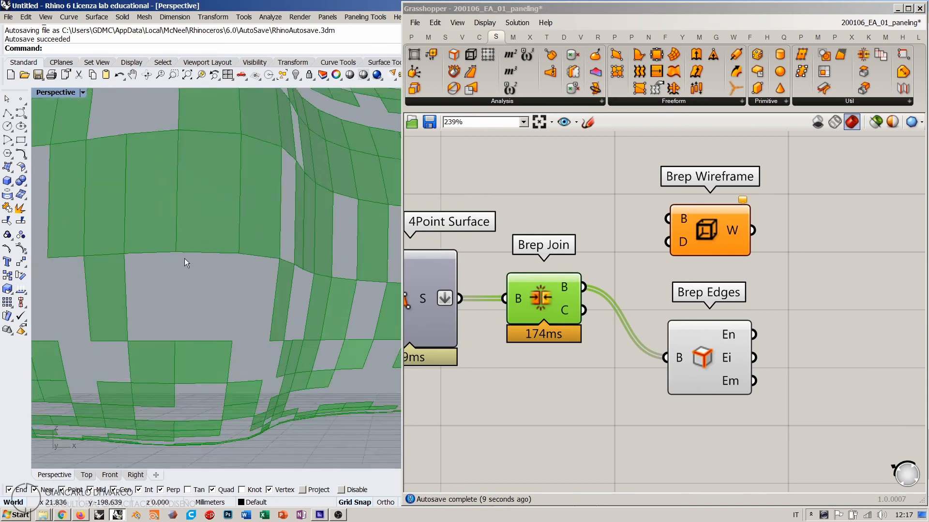
scroll(114, 335, "up", 2)
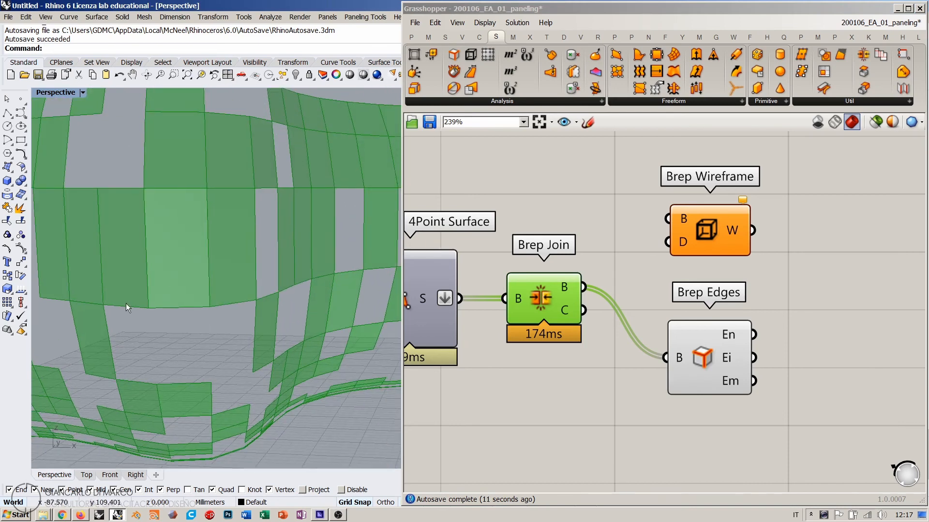
left_click(629, 312)
left_click(544, 290)
key("ctrl+q")
left_click(579, 246)
- Delete the Brep Wireframe component and align Brep Edges with Brep Join
right_click_drag(714, 337, 644, 339)
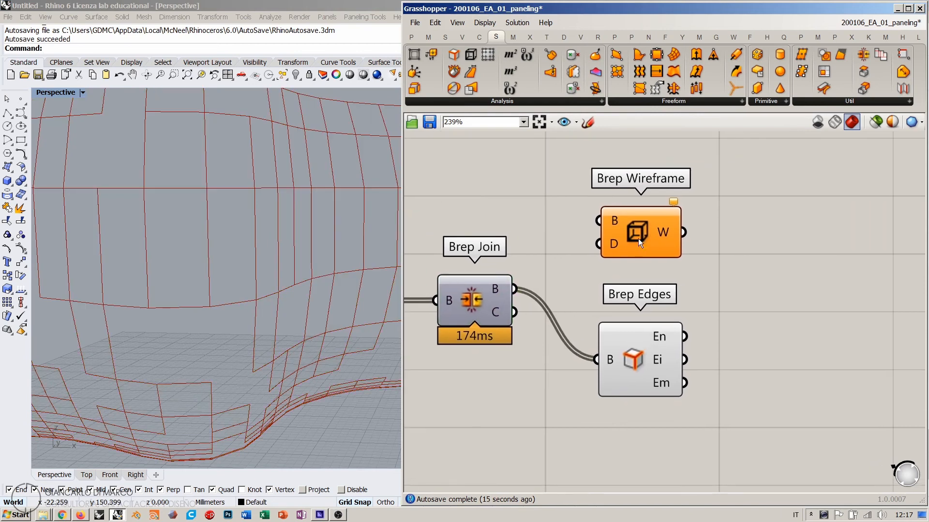
left_click_drag(637, 239, 639, 207)
left_click_drag(639, 334, 607, 274)
mouse_move(624, 264)
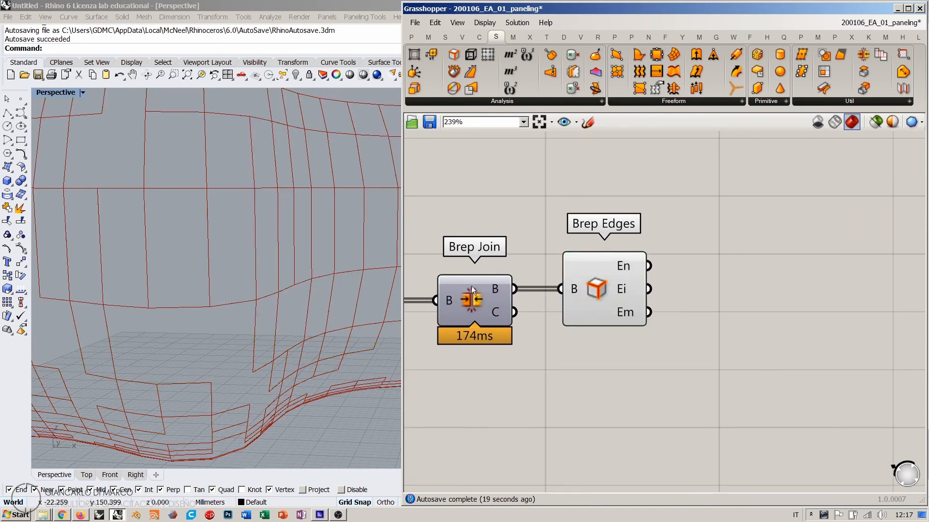
- Add a Join Curves component, connect the En output of Brep Edges to its C input, and turn off the Brep Edges preview
double_click(750, 279)
type("join")
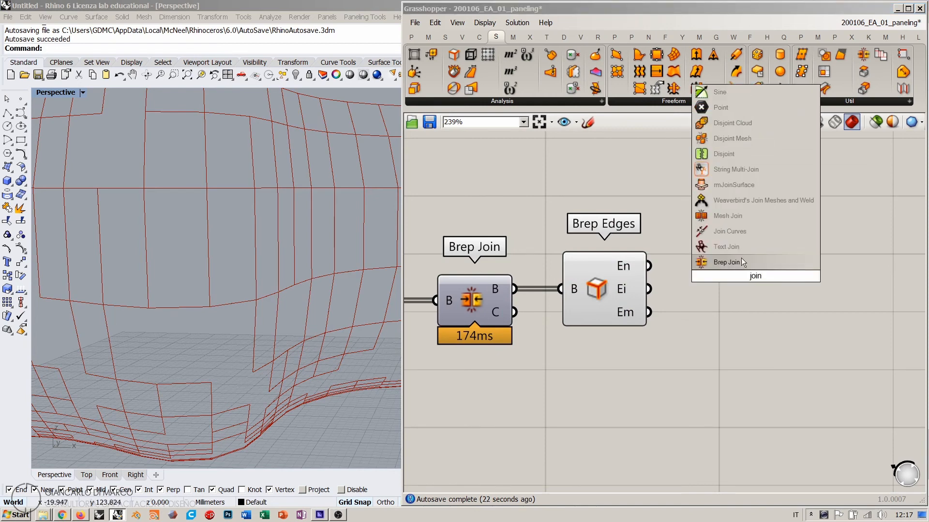
left_click(728, 231)
left_click_drag(649, 266, 715, 265)
left_click(583, 290)
key("ctrl+q")
left_click(694, 373)
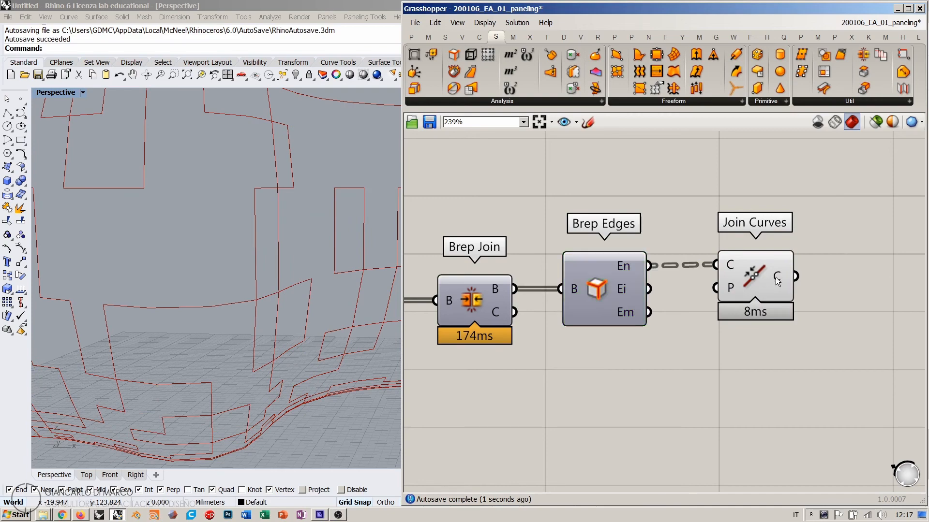
left_click_drag(777, 282, 747, 283)
- Add a Discontinuity component, connect the C output of Join Curves to its C input, and turn off the Join Curves preview
right_click_drag(236, 260, 250, 284)
scroll(250, 288, "down", 5)
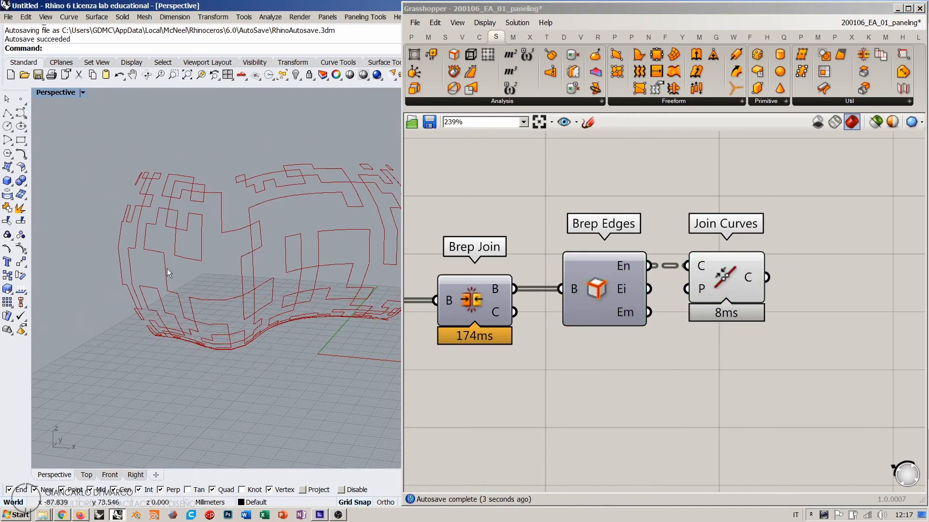
right_click_drag(201, 307, 333, 282)
right_click_drag(739, 328, 672, 336)
left_click(651, 284)
right_click_drag(761, 288, 698, 302)
left_click(699, 301)
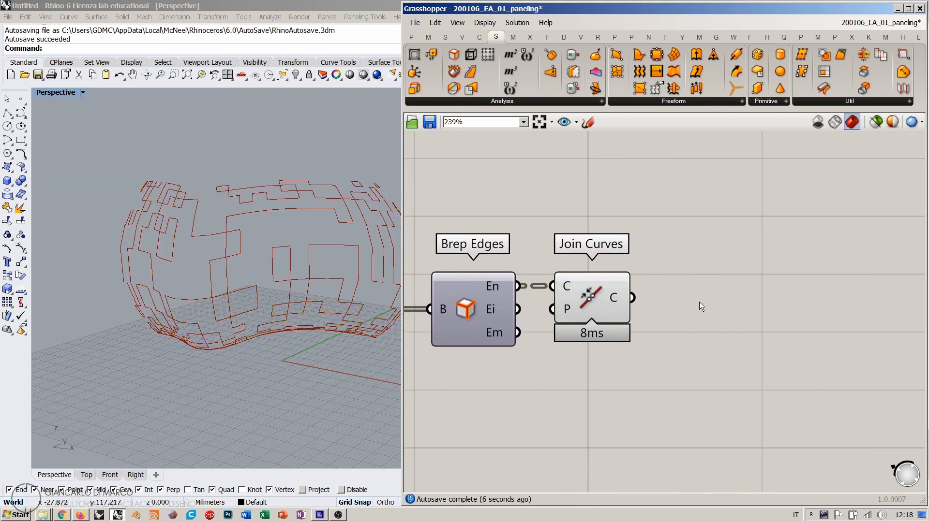
double_click(699, 305)
type("disco")
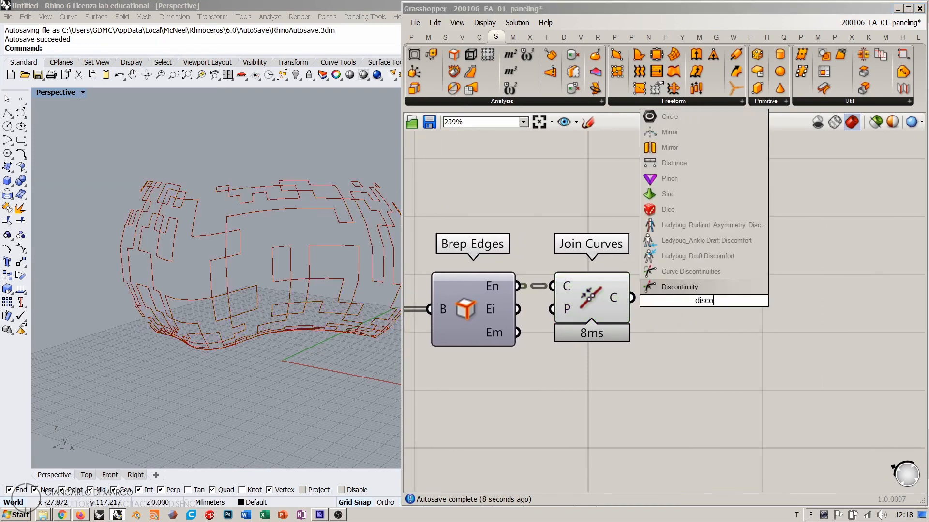
left_click(673, 288)
left_click_drag(632, 297, 664, 289)
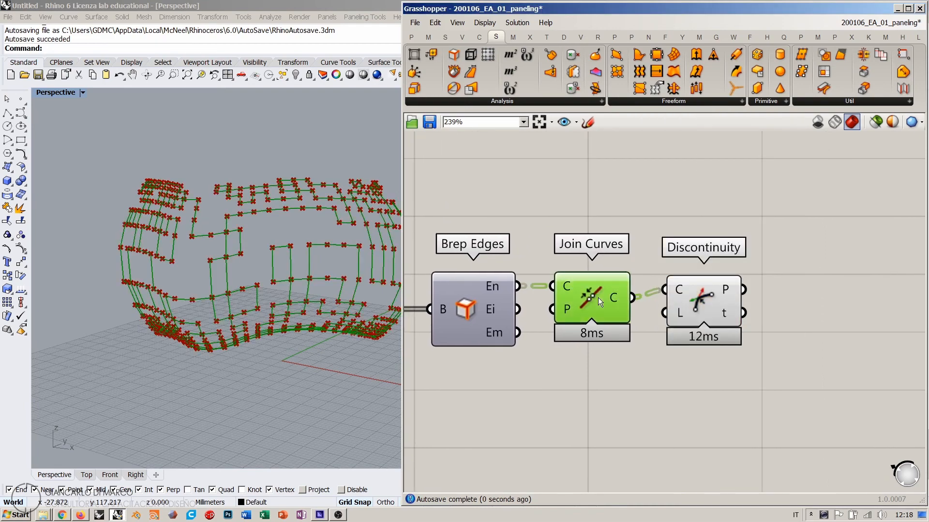
left_click_drag(708, 310, 708, 319)
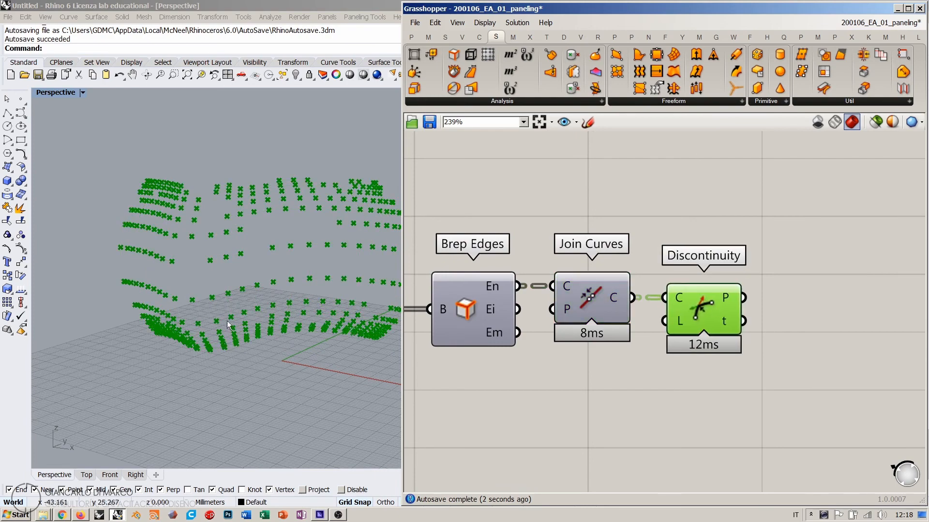
- Add a Nurbs Curve component, connect Discontinuity's P output to its V input, and turn off the Discontinuity preview
double_click(829, 312)
type("nurbs")
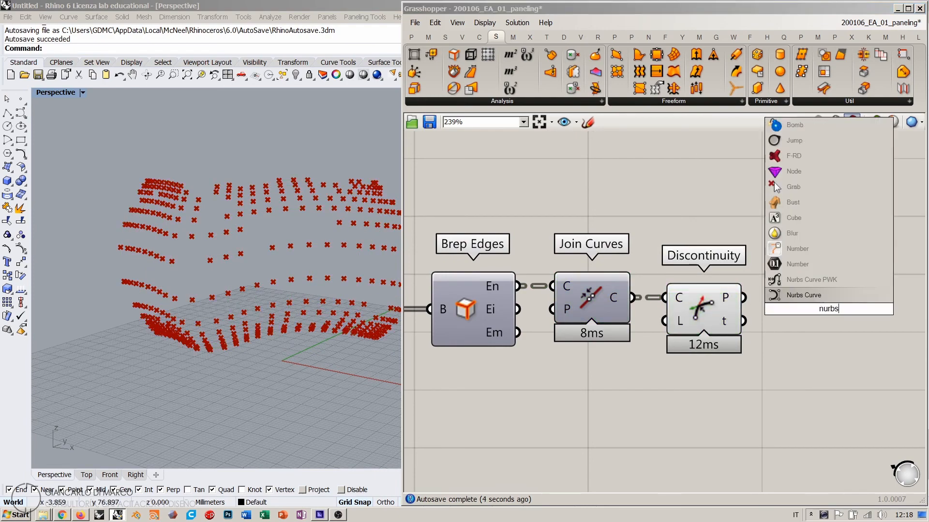
left_click(803, 295)
left_click(714, 308)
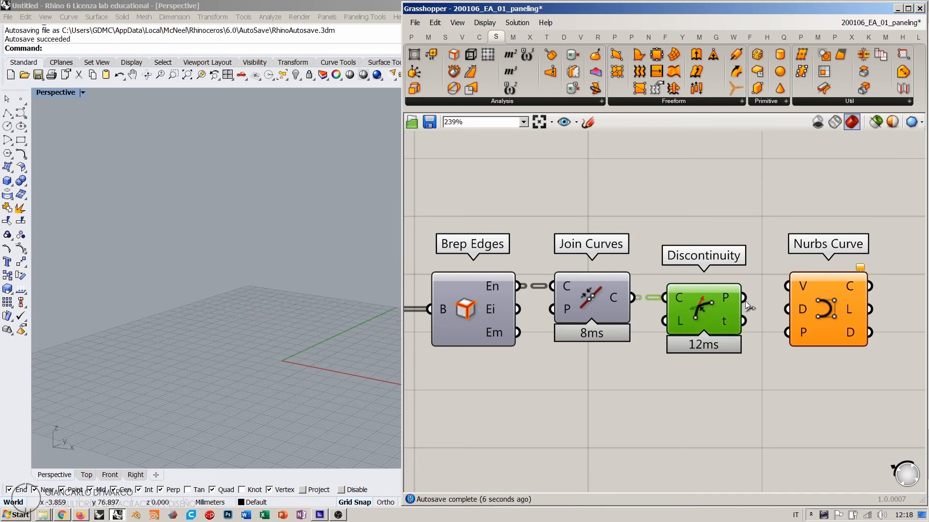
left_click_drag(743, 297, 785, 290)
left_click(796, 388)
right_click_drag(809, 340, 749, 332)
left_click_drag(770, 306, 787, 317)
- Invert the P input of Nurbs Curve and align the component with Discontinuity
right_click(761, 336)
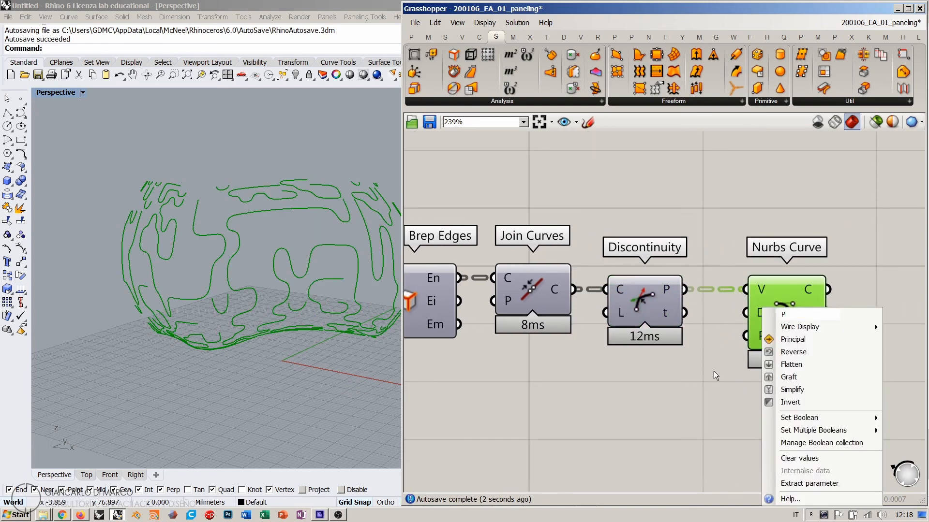
left_click(780, 403)
left_click_drag(758, 332, 748, 332)
left_click(761, 358)
right_click_drag(261, 304, 264, 351)
right_click_drag(201, 291, 280, 276)
right_click_drag(791, 308, 636, 304)
left_click_drag(618, 306, 614, 306)
left_click(546, 319)
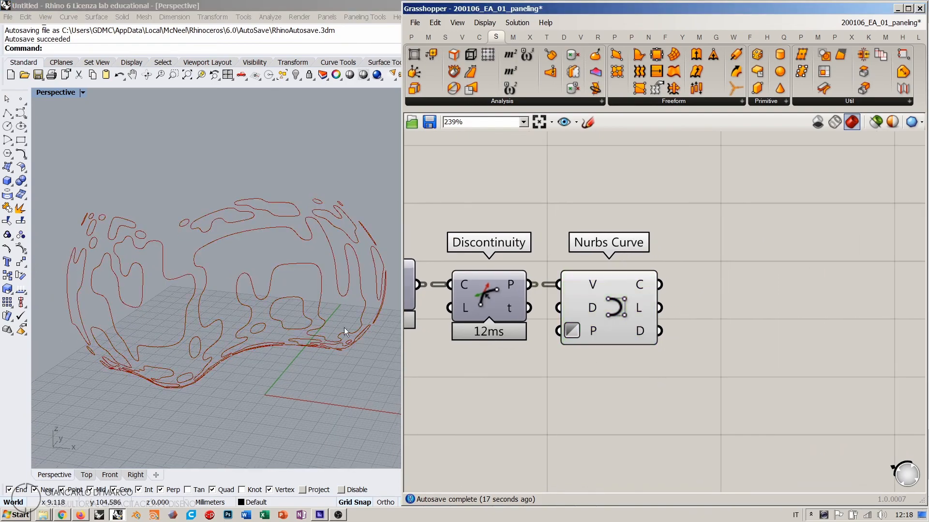
- Add a Patch component and place it after Nurbs Curve
right_click_drag(344, 332, 233, 291)
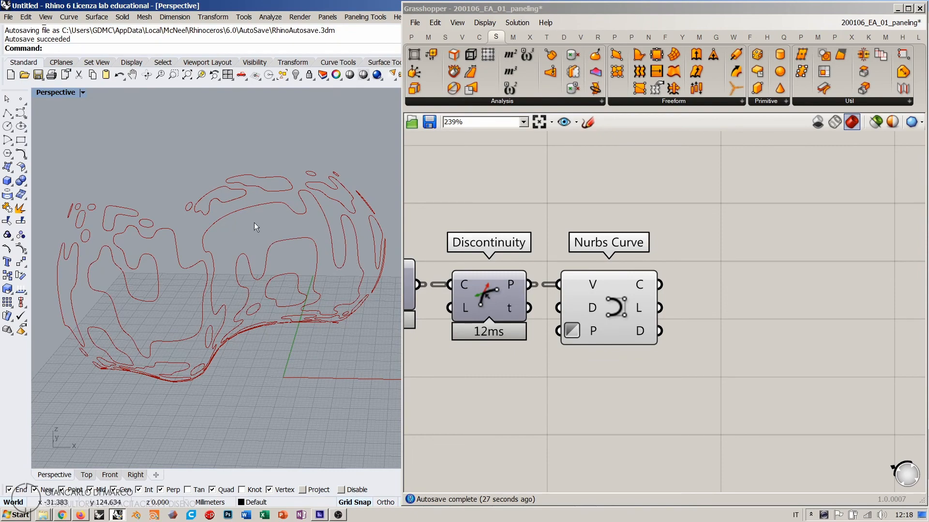
right_click_drag(282, 275, 288, 269)
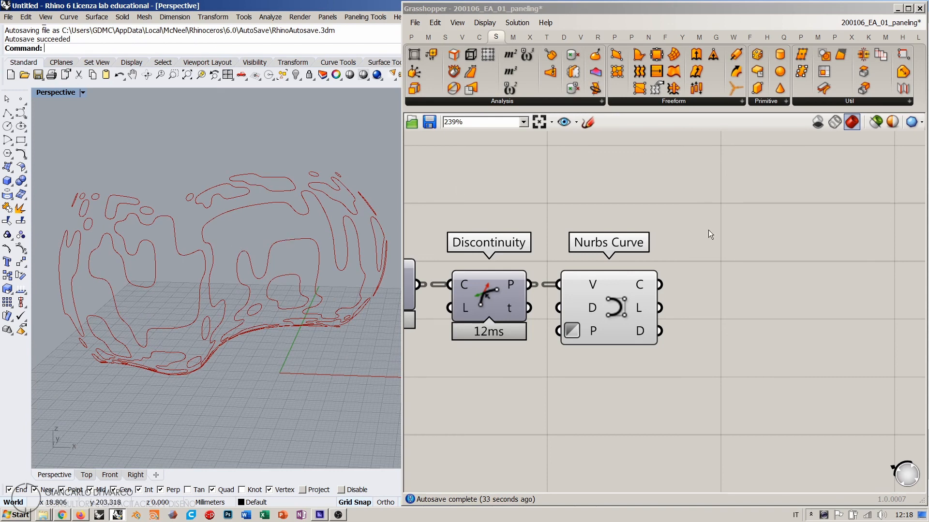
double_click(746, 266)
type("patch")
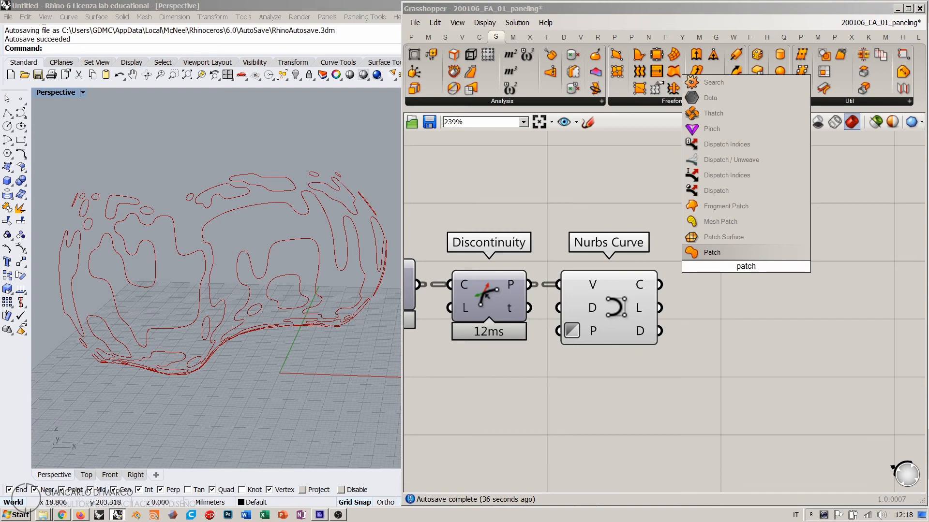
left_click(709, 253)
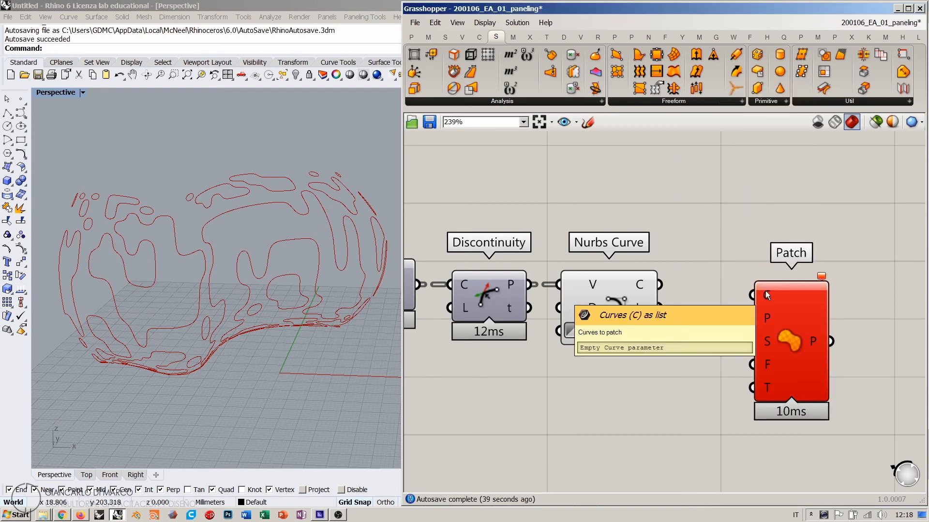
left_click_drag(781, 305, 771, 299)
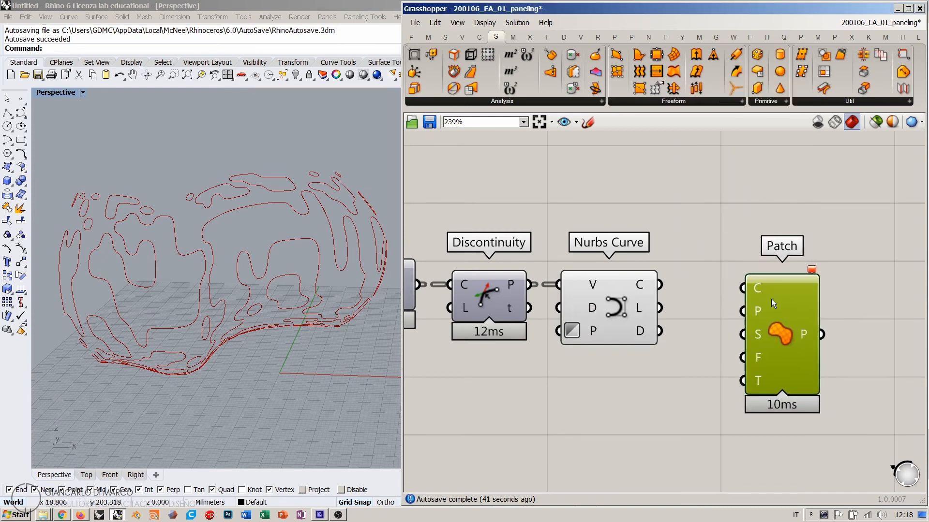
- Simplify the C output of Nurbs Curve and connect it to Patch's C input
right_click(639, 284)
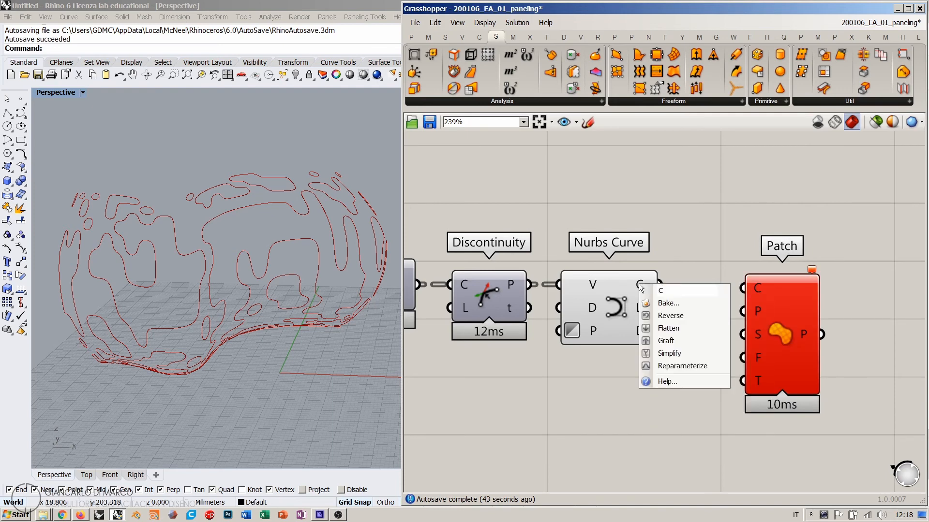
left_click(663, 354)
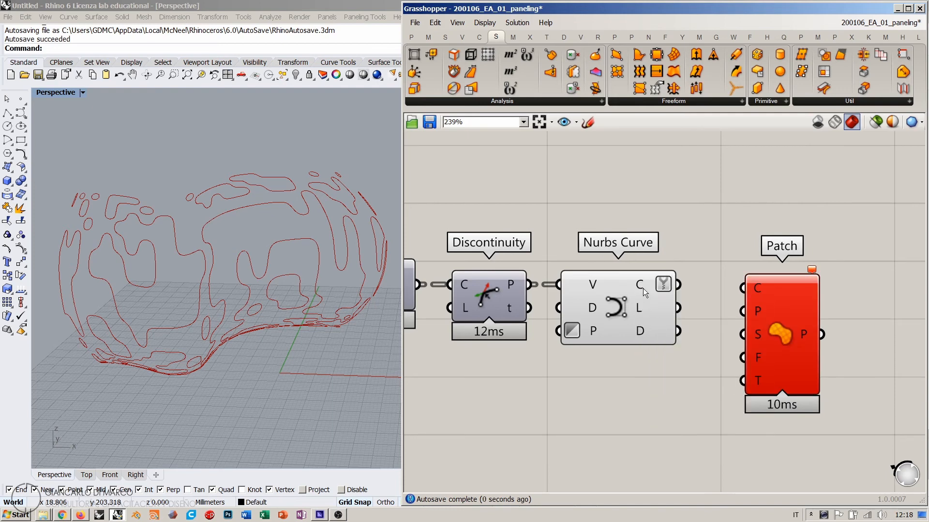
mouse_move(642, 286)
left_click_drag(787, 299, 784, 292)
mouse_move(751, 281)
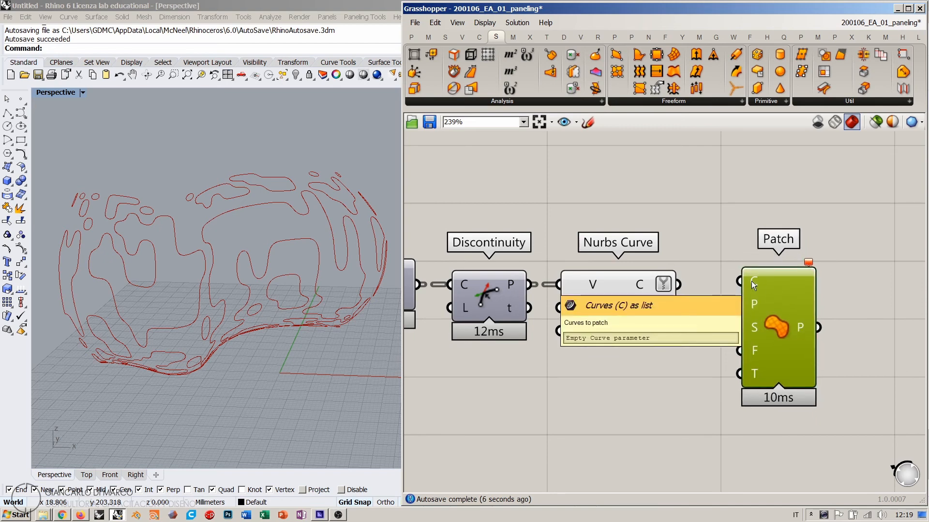
left_click_drag(786, 293, 787, 298)
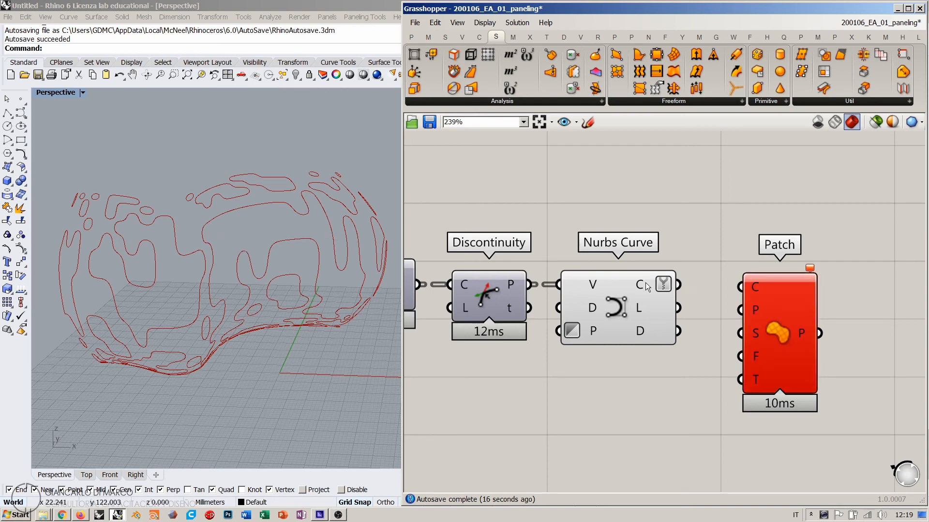
left_click_drag(679, 284, 739, 289)
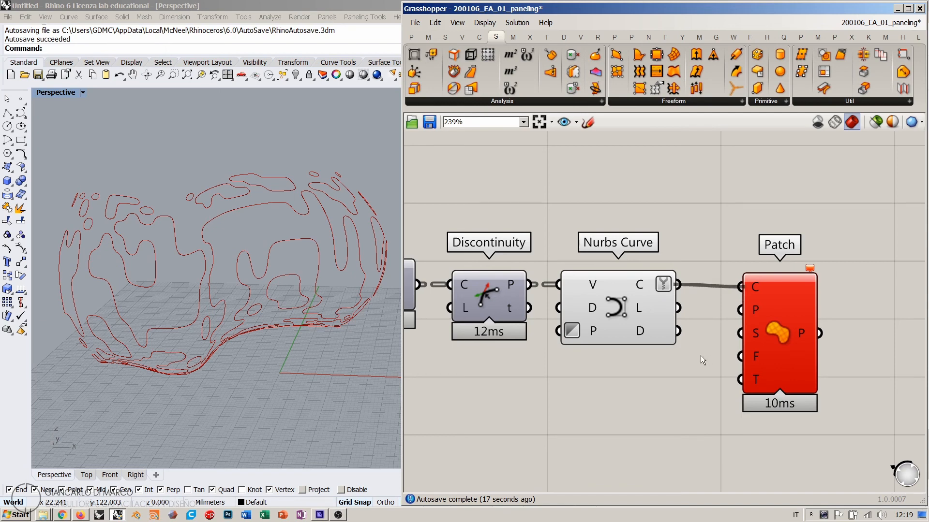
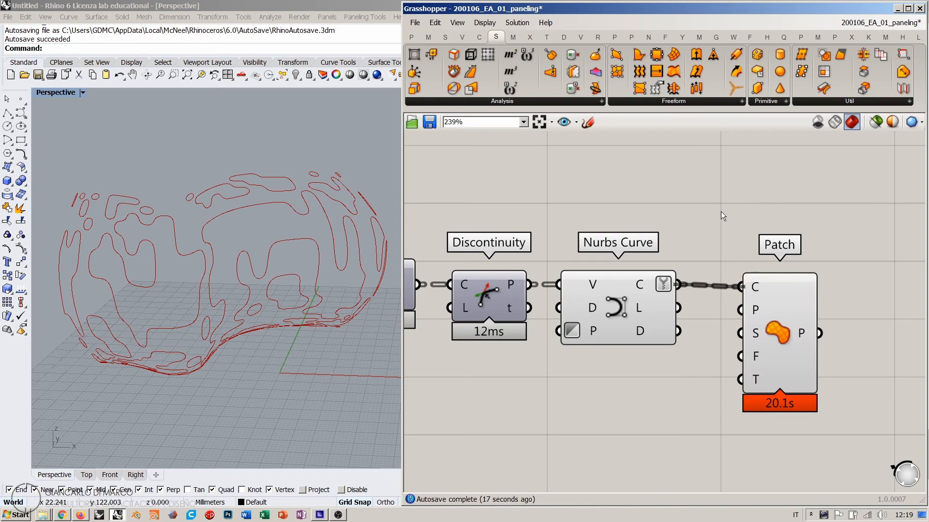
- Align Patch with Nurbs Curve and turn off the Nurbs Curve preview
left_click_drag(780, 316, 789, 314)
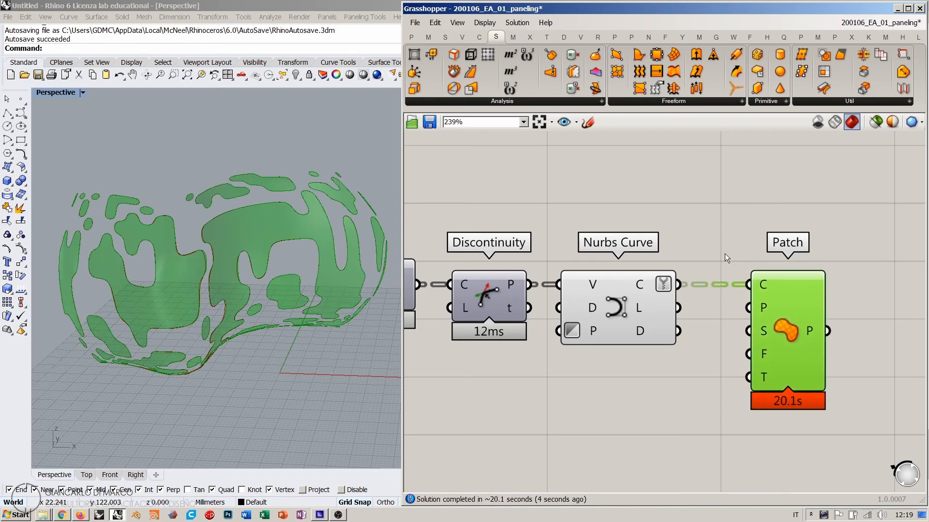
left_click(725, 253)
left_click(614, 305)
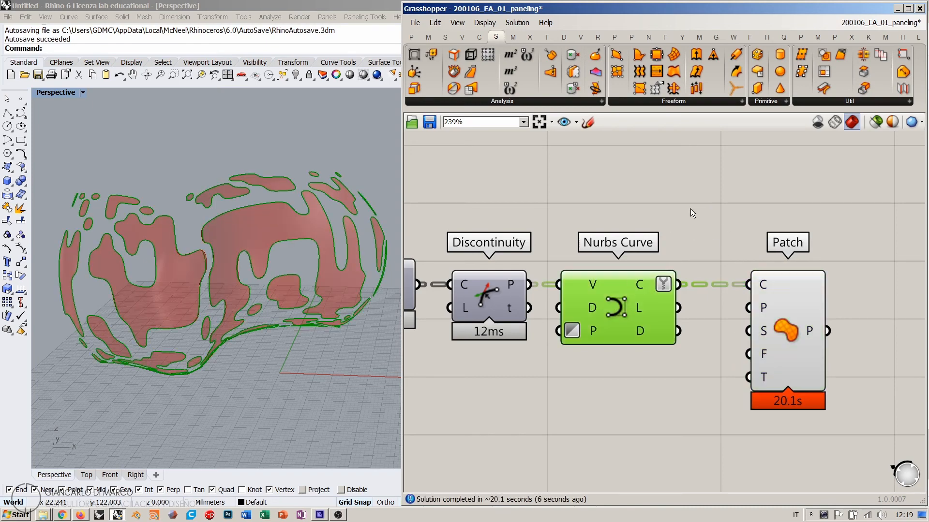
left_click(690, 208)
- Compare the patched panels with the source surface by temporarily previewing the Surface parameter
right_click_drag(232, 251, 165, 285)
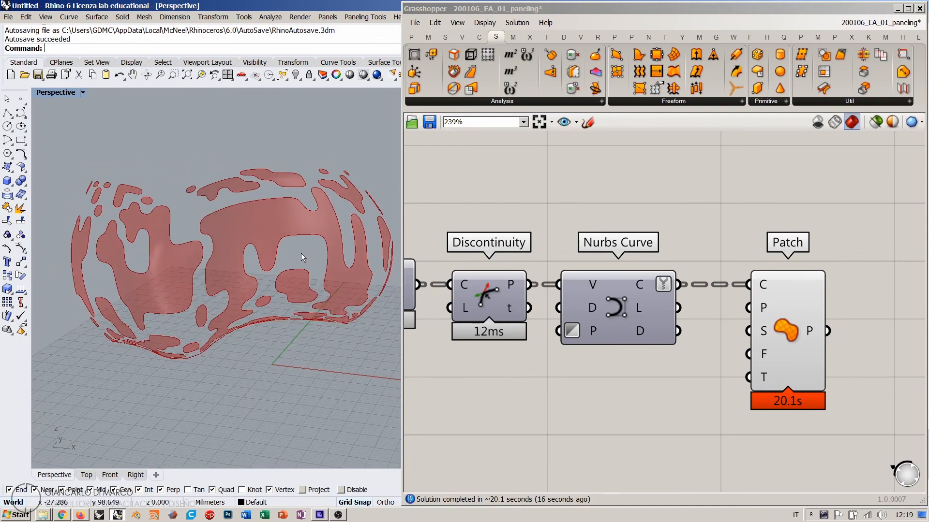
right_click_drag(300, 253, 357, 212)
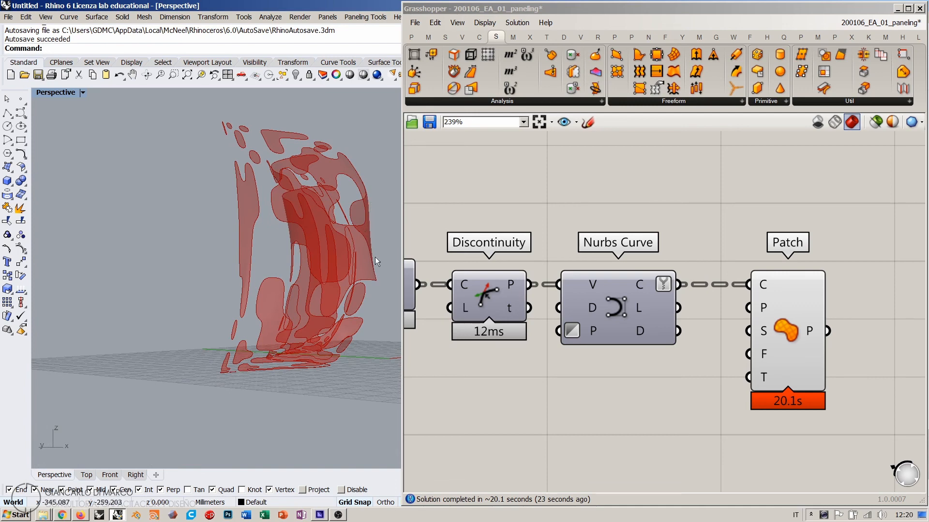
scroll(431, 312, "down", 5)
right_click_drag(430, 312, 688, 344)
right_click_drag(430, 345, 606, 318)
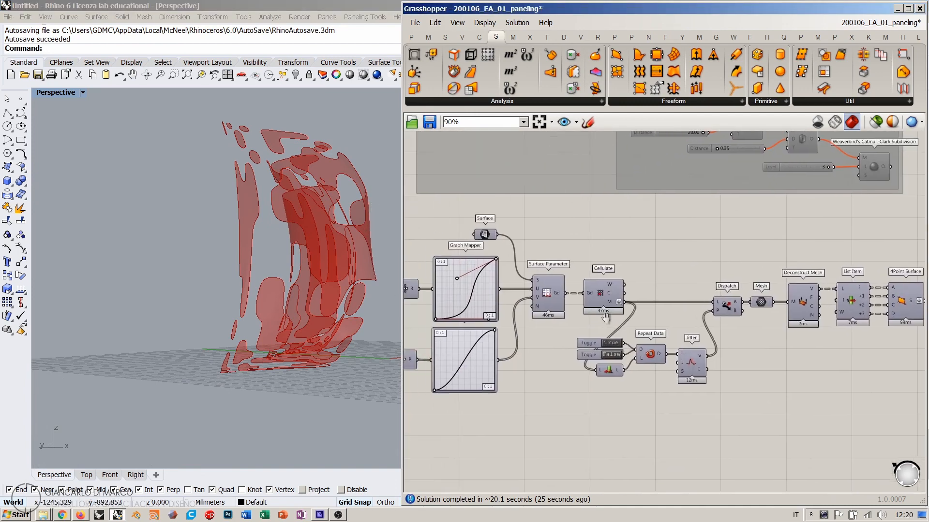
scroll(553, 251, "up", 3)
left_click(554, 234)
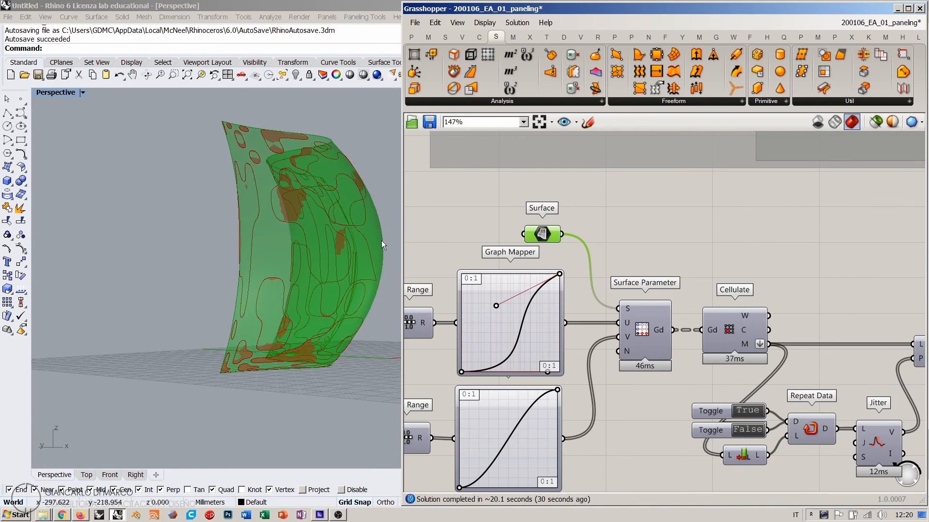
right_click_drag(368, 225, 323, 271)
left_click(542, 234)
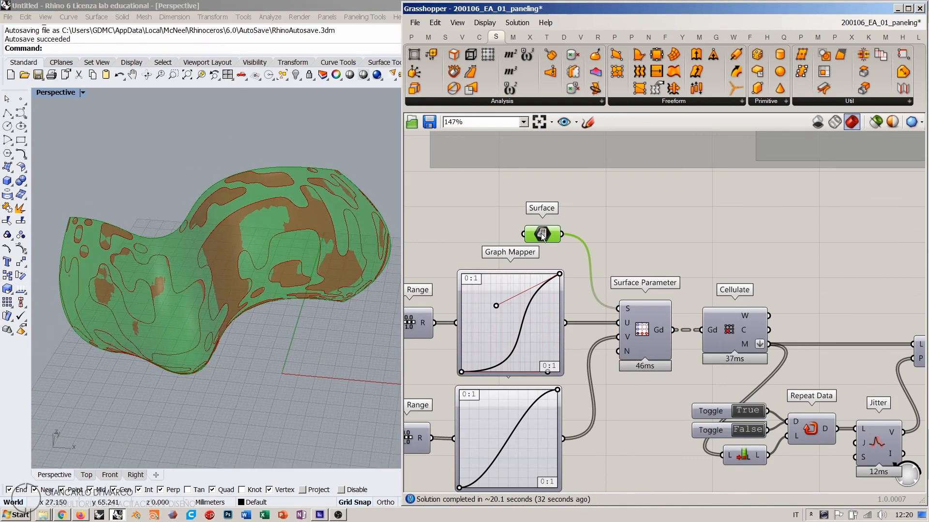
key("ctrl+q")
- Examine the patch surfaces from several angles together with the component chain that generates them
right_click_drag(709, 260, 666, 264)
right_click_drag(329, 310, 329, 284)
right_click_drag(731, 286, 557, 271)
scroll(557, 271, "down", 4)
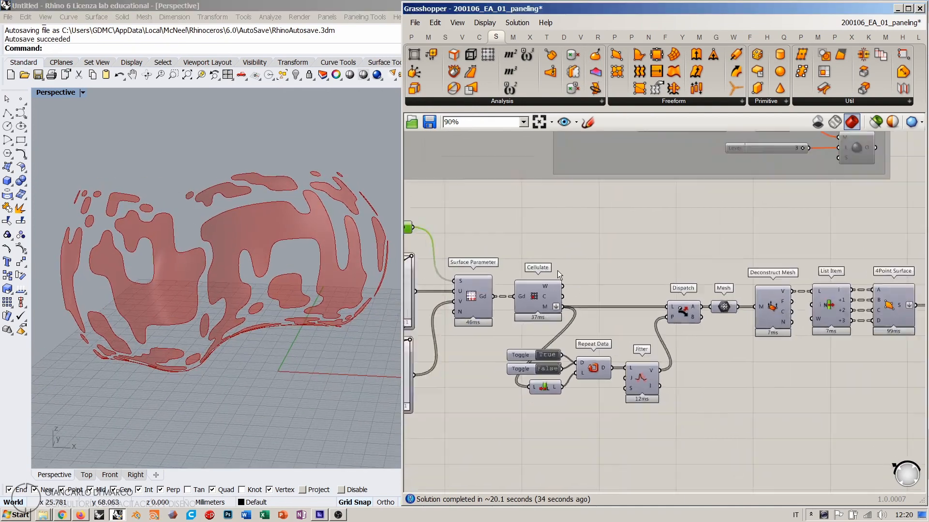
right_click_drag(801, 338, 584, 342)
scroll(823, 329, "up", 3)
scroll(729, 324, "up", 2)
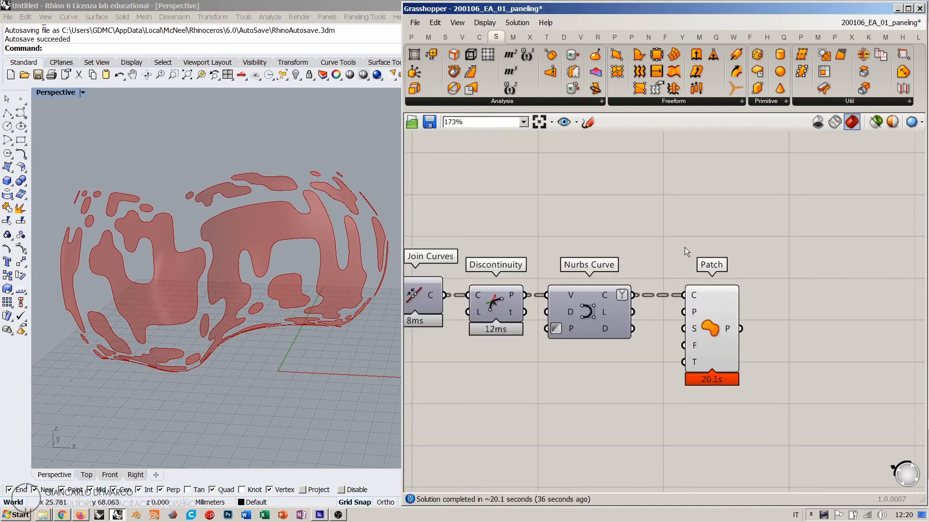
right_click_drag(208, 259, 151, 259)
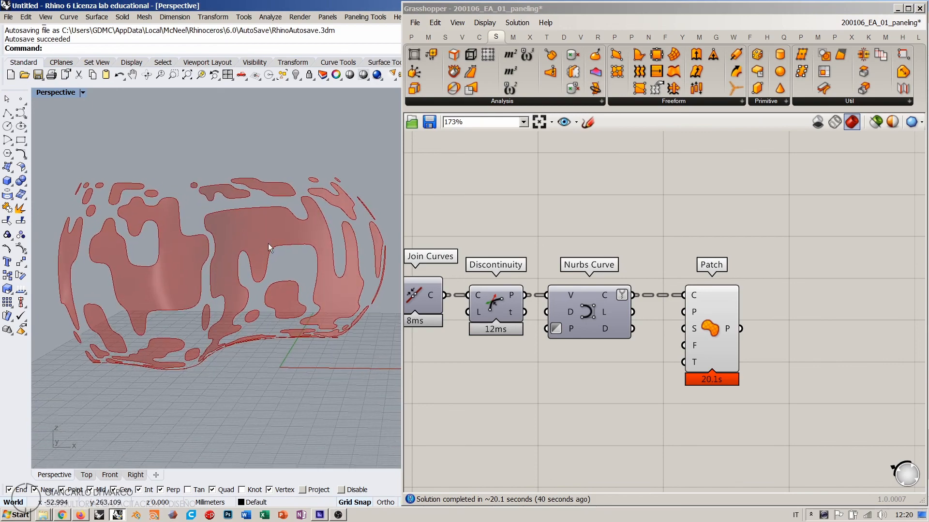
right_click_drag(269, 248, 242, 289)
mouse_move(209, 325)
right_mouse_down()
mouse_move(215, 353)
mouse_move(223, 328)
right_mouse_up()
right_click_drag(557, 316, 615, 306)
mouse_move(566, 273)
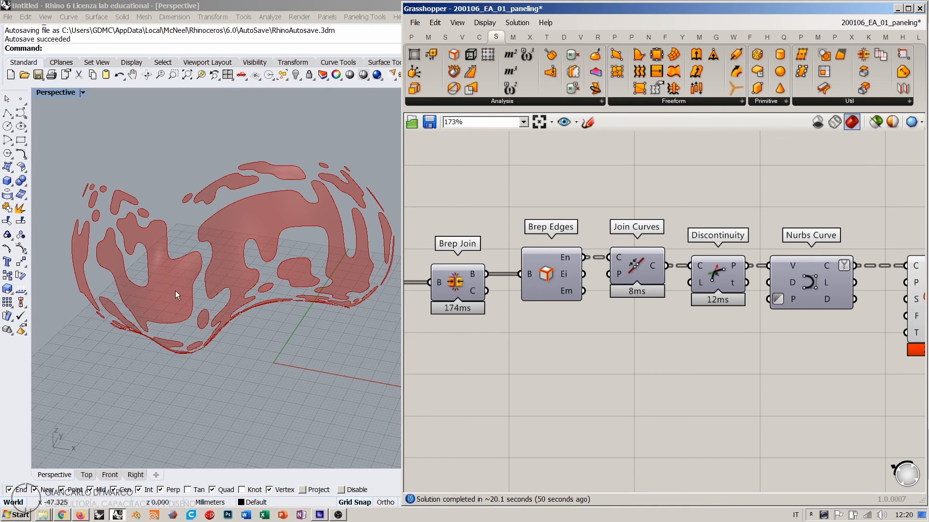
right_click_drag(270, 269, 283, 263)
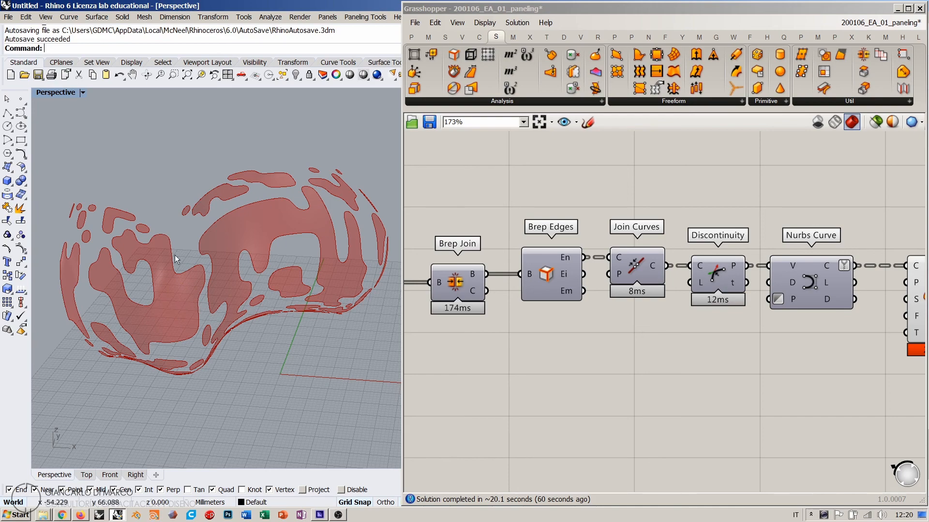
right_click_drag(175, 260, 252, 253)
scroll(217, 277, "up", 6)
scroll(178, 264, "down", 3)
scroll(229, 254, "up", 1)
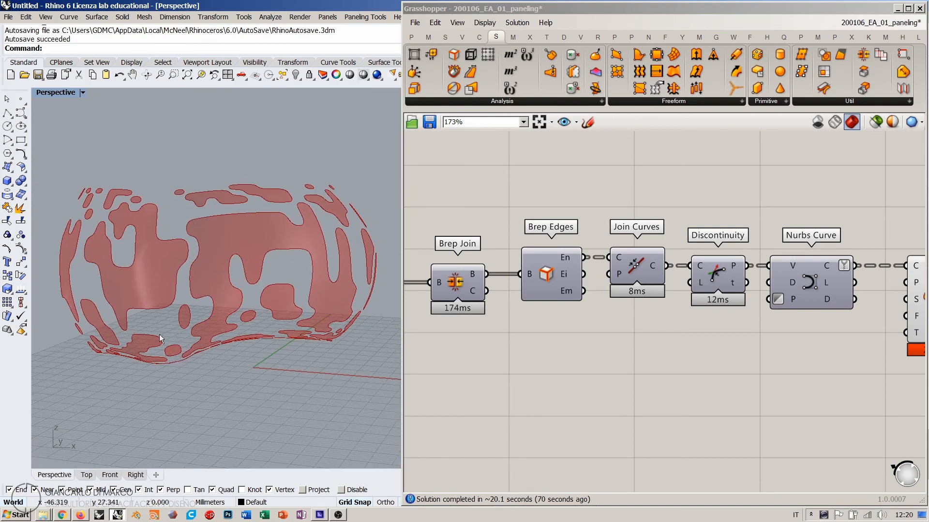
mouse_move(206, 346)
right_mouse_down()
mouse_move(218, 297)
mouse_move(221, 354)
right_mouse_up()
left_click(644, 367)
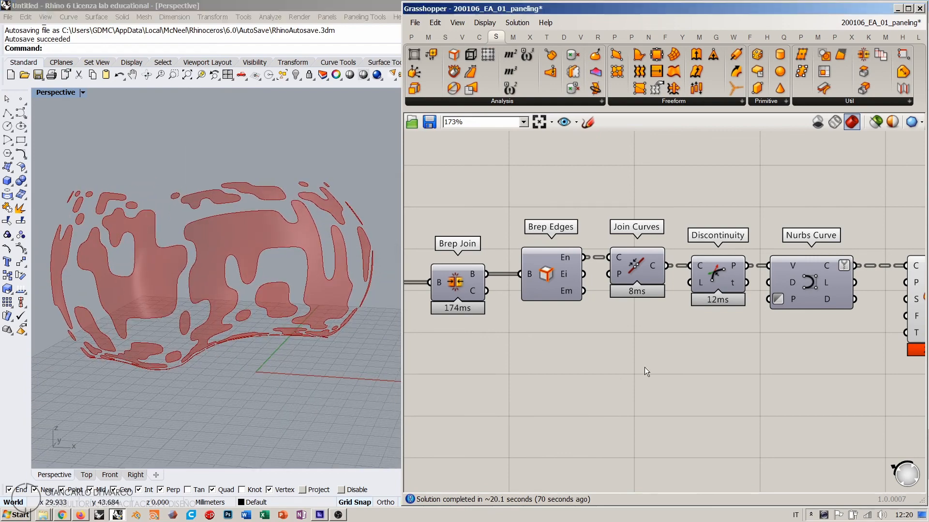
- Move the Patch component closer to Nurbs Curve
scroll(644, 367, "down", 3)
right_click_drag(653, 338, 596, 321)
left_click_drag(739, 321, 725, 319)
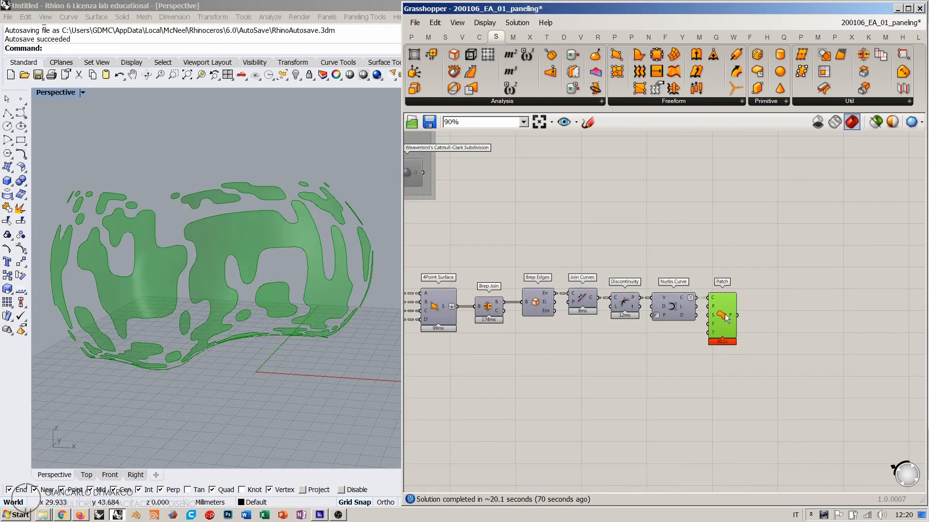
left_click(666, 343)
- Compact the layout by moving the toggles, list length, Repeat Data and Jitter up between Cellulate and Dispatch
scroll(777, 333, "down", 3)
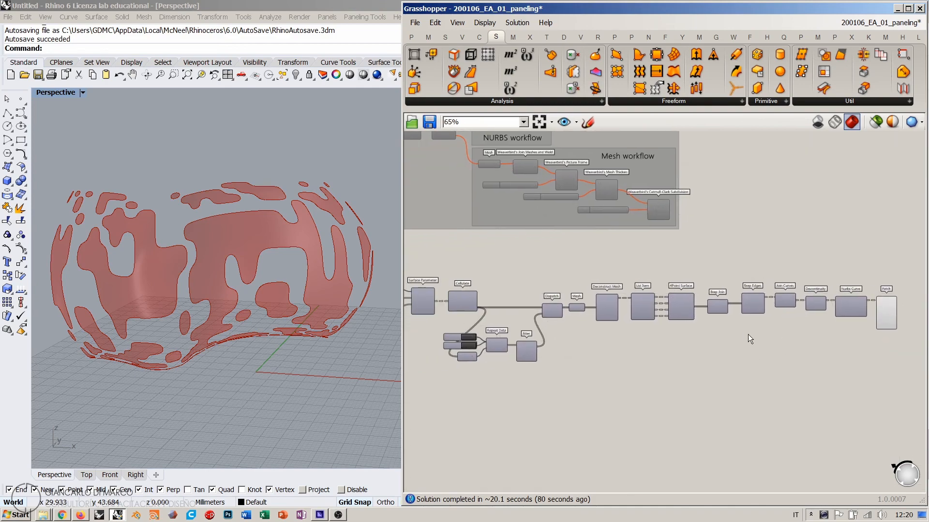
scroll(498, 317, "up", 1)
right_click_drag(457, 303, 538, 306)
scroll(538, 306, "down", 1)
right_click_drag(663, 336, 629, 334)
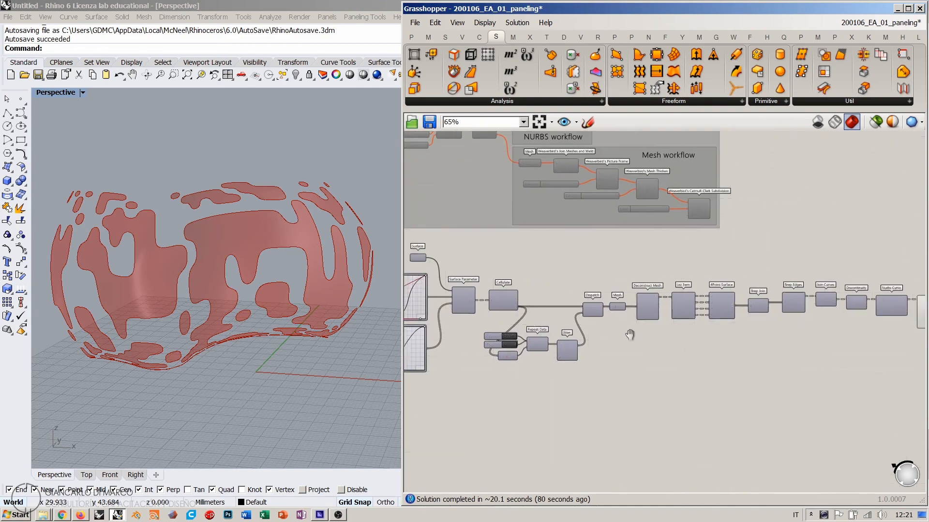
scroll(629, 334, "down", 2)
left_click_drag(805, 295, 535, 343)
left_click_drag(564, 379, 450, 337)
left_click_drag(516, 346, 481, 331)
left_click(561, 385)
left_click_drag(550, 349, 547, 332)
left_click(637, 330)
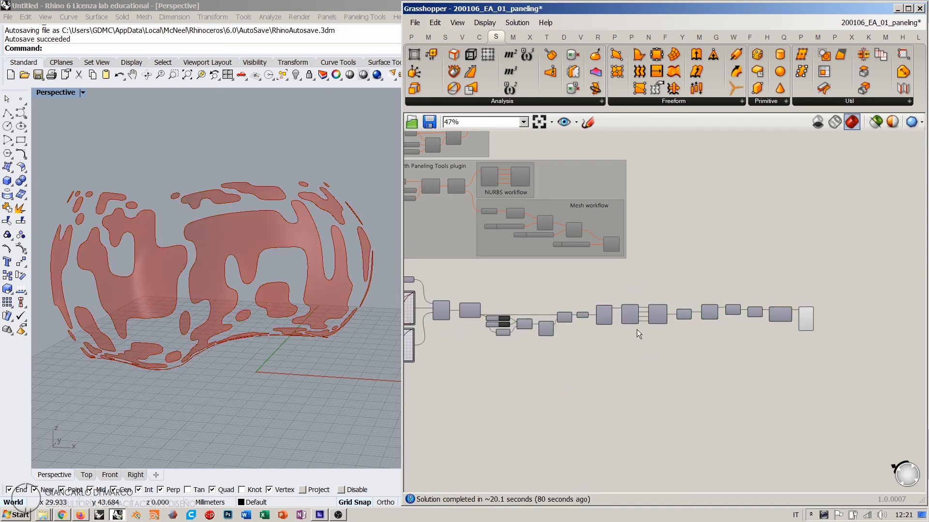
- Group all components of the new definition, from the input sliders through Patch
right_click_drag(781, 326, 825, 329)
scroll(831, 321, "down", 1)
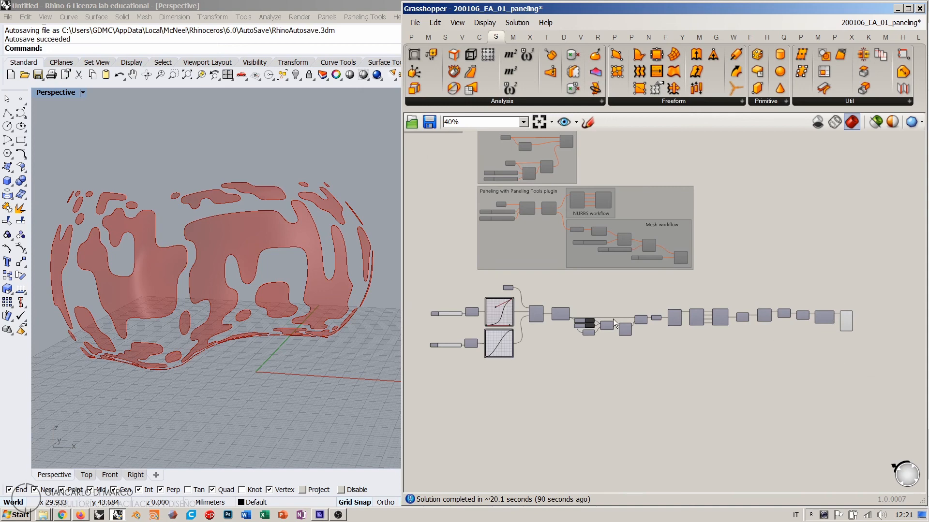
left_click_drag(874, 299, 423, 380)
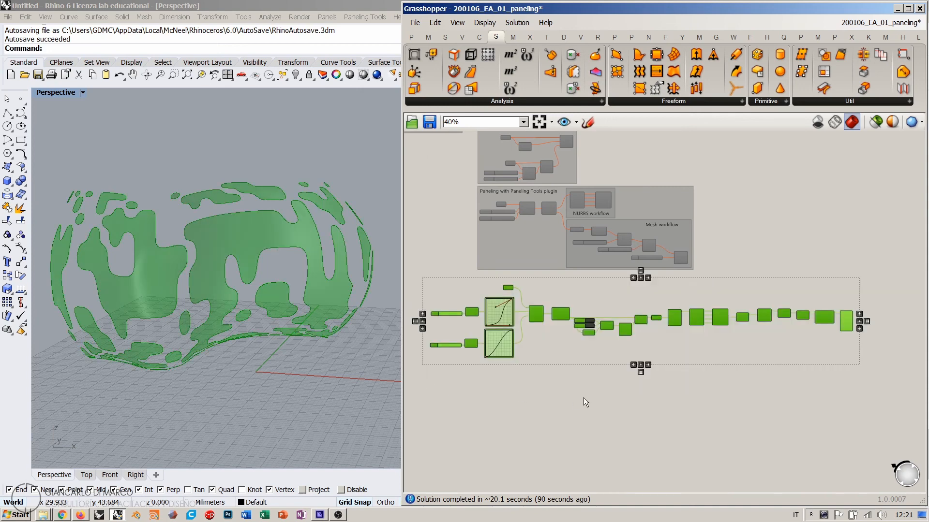
key("ctrl+g")
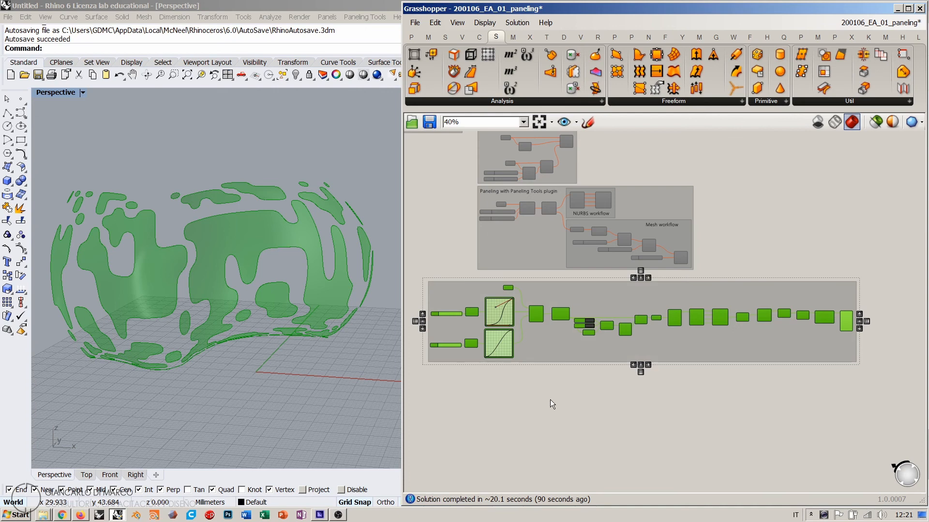
- Align the new group beneath the Paneling Tools plugin group and disable its components
left_click(550, 399)
left_click_drag(537, 291, 585, 283)
left_click(592, 372)
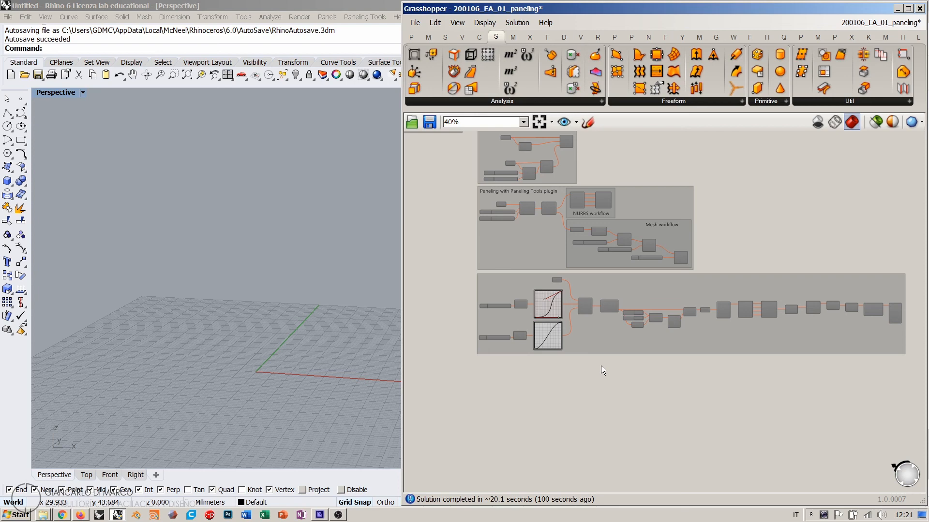
left_click_drag(494, 284, 489, 285)
left_click(490, 285)
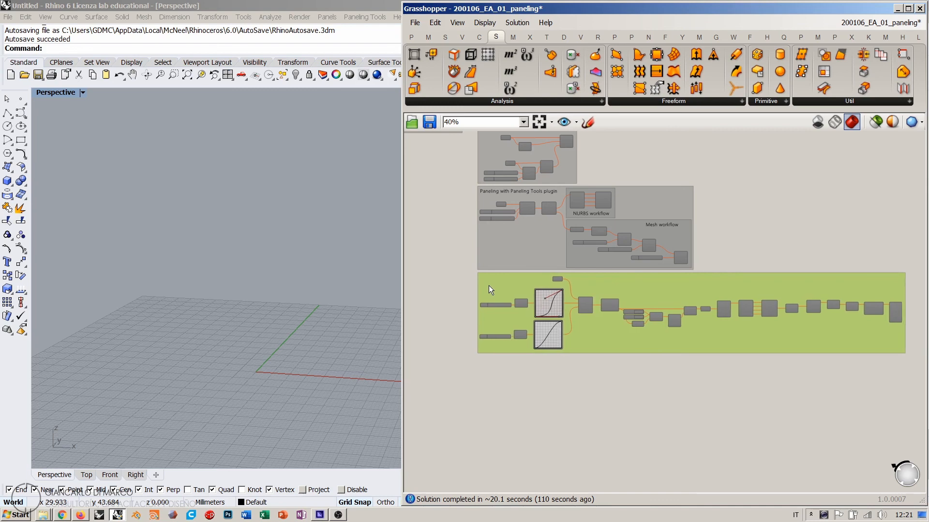
left_click(437, 277)
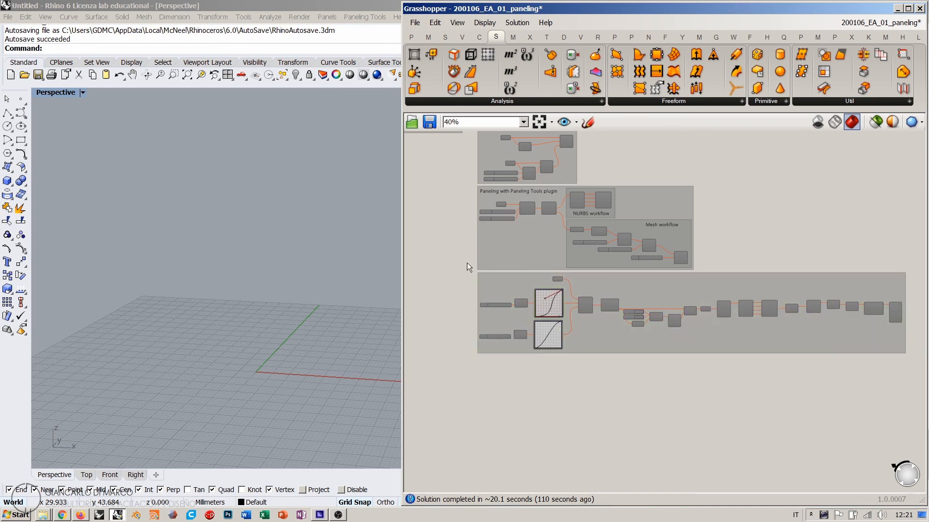
right_click_drag(466, 265, 465, 340)
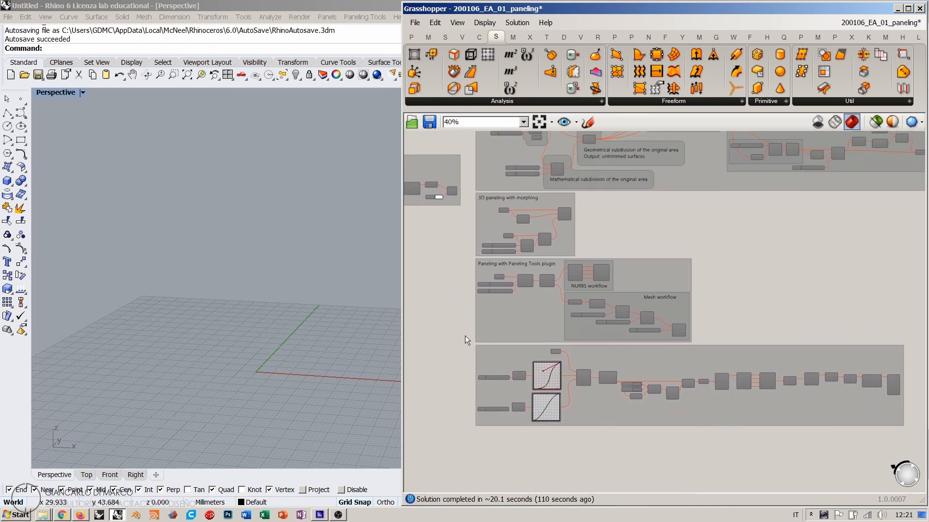